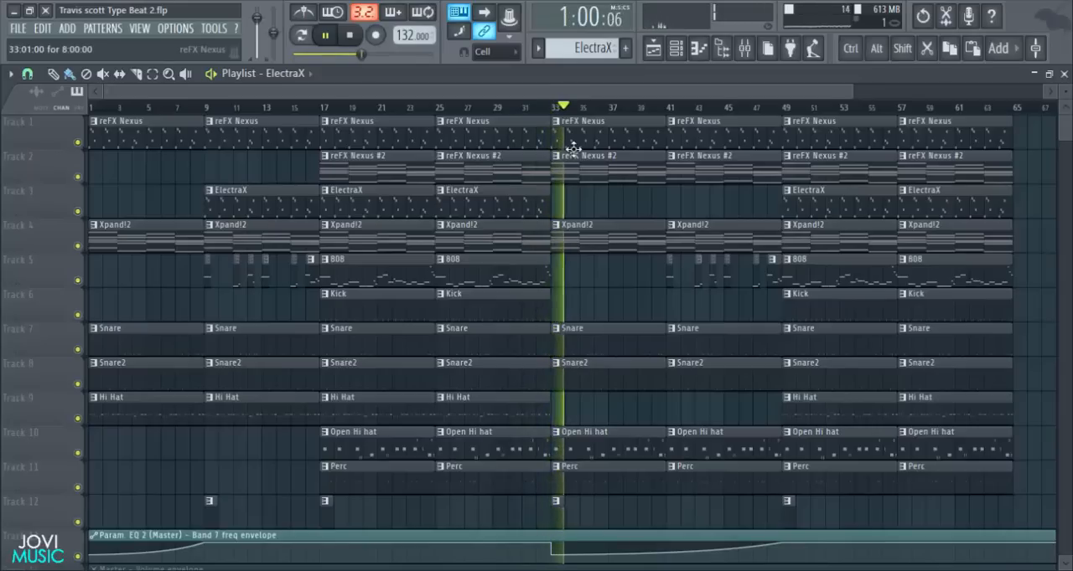
- Stop playback of the finished beat and start a new empty project
key("space")
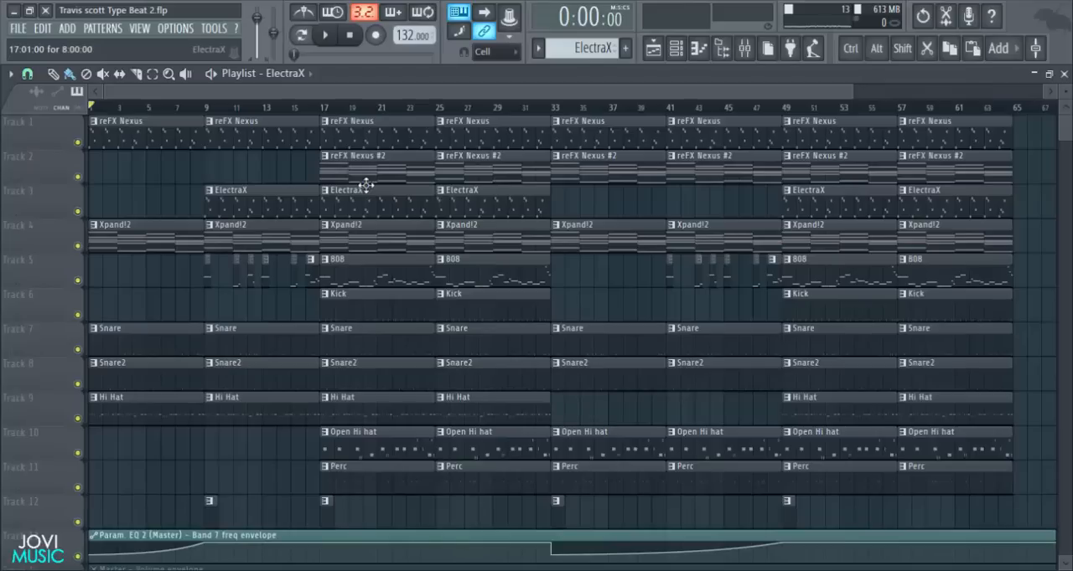
left_click(19, 29)
left_click(30, 45)
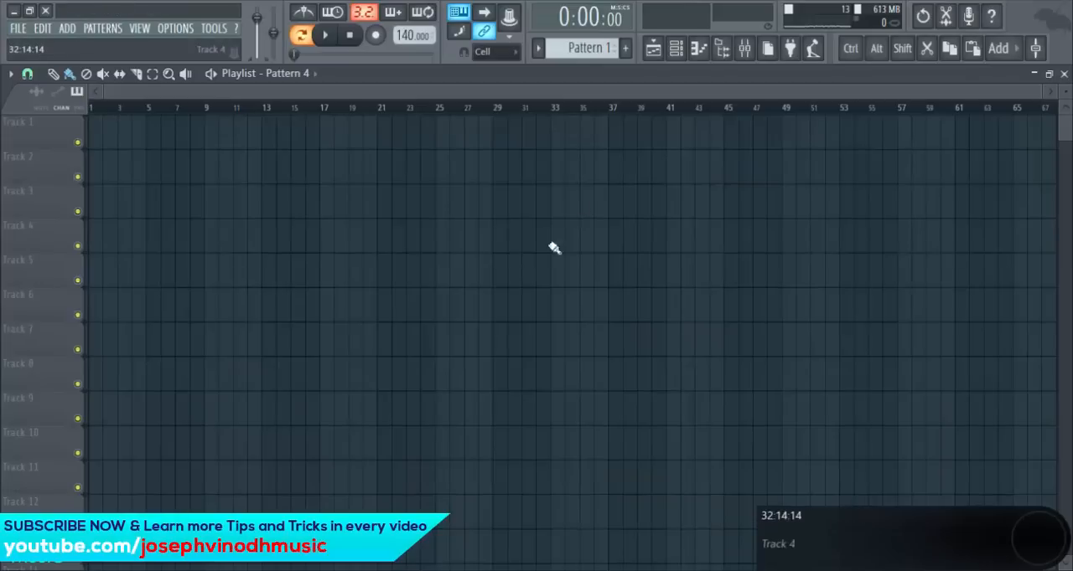
- Show the channel rack, reposition it over the playlist, and insert a reFX Nexus channel
left_click(722, 48)
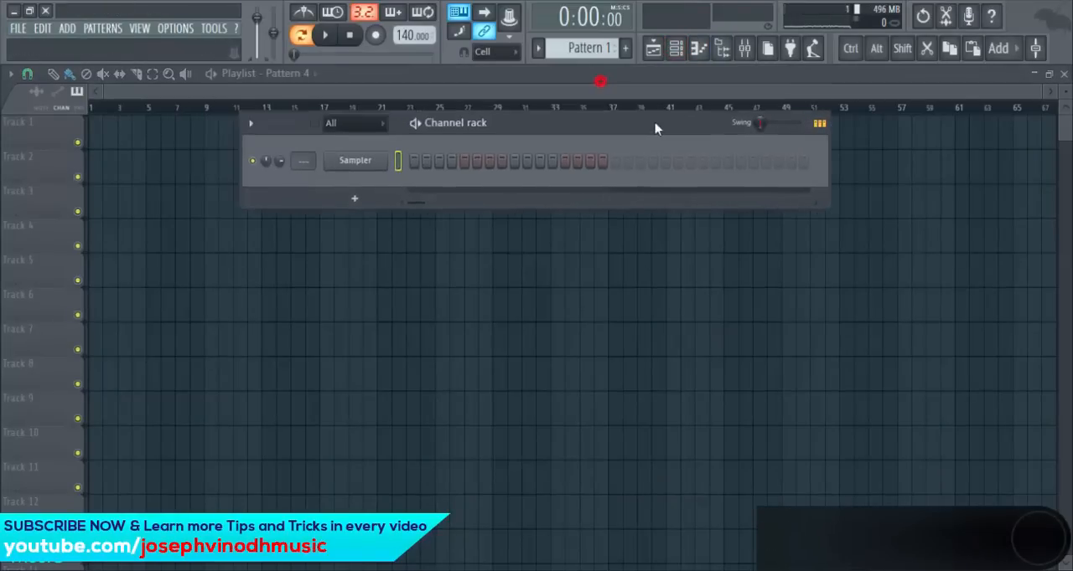
left_click_drag(532, 136, 547, 139)
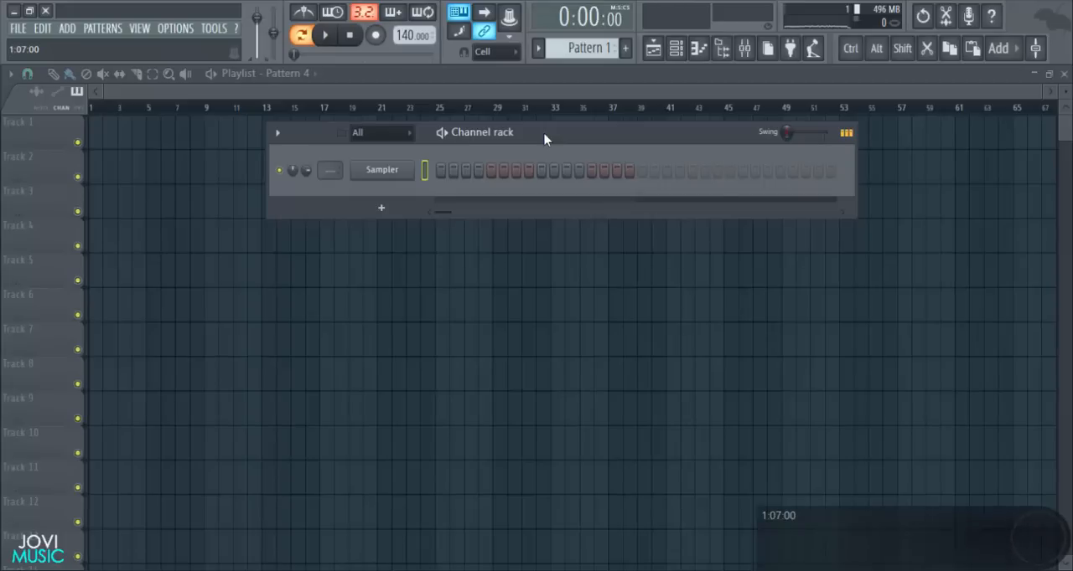
left_click_drag(544, 134, 545, 124)
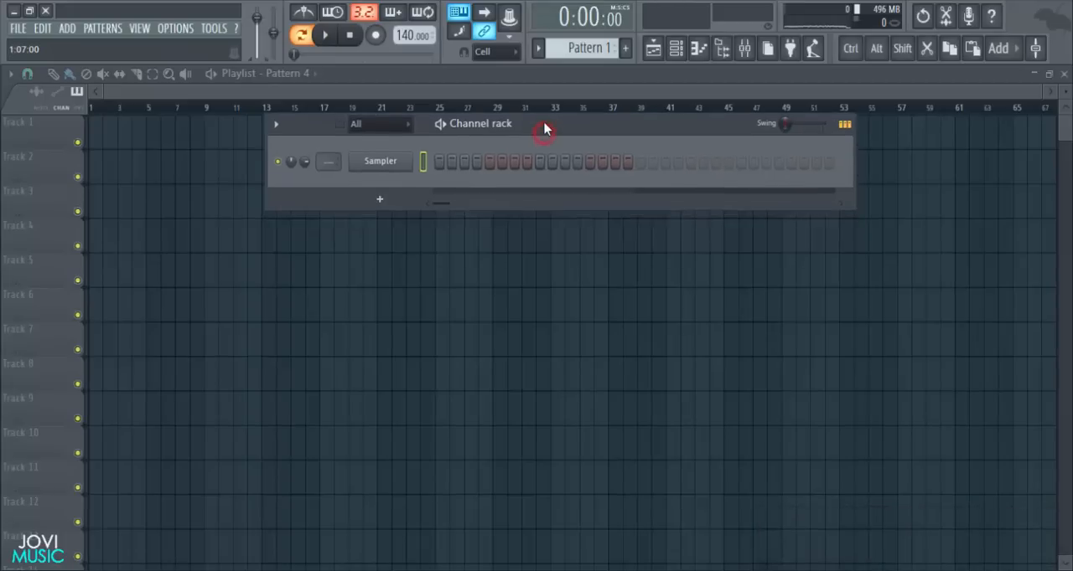
right_click(409, 159)
left_click(455, 237)
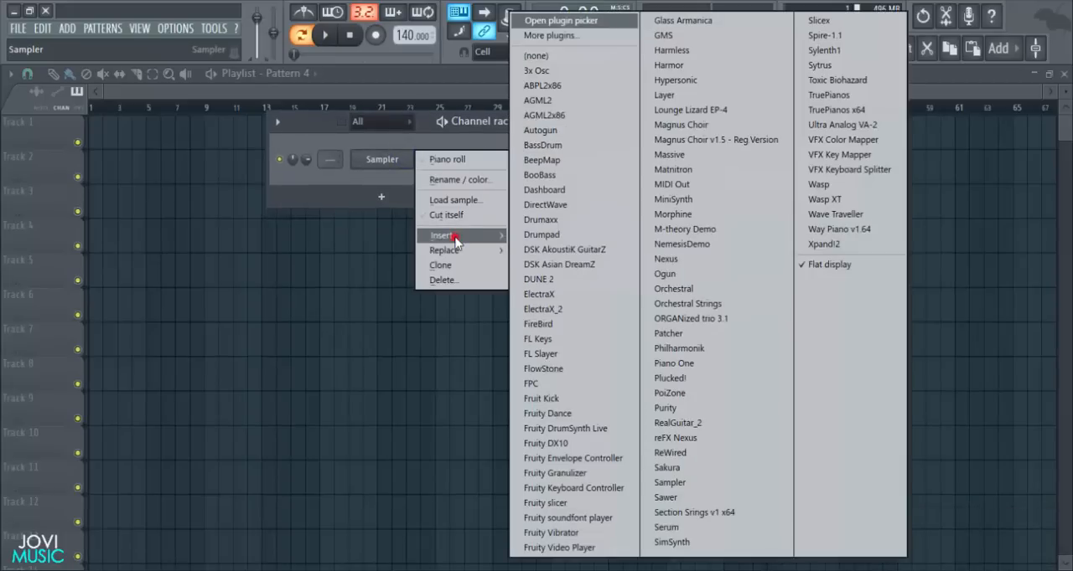
left_click(671, 438)
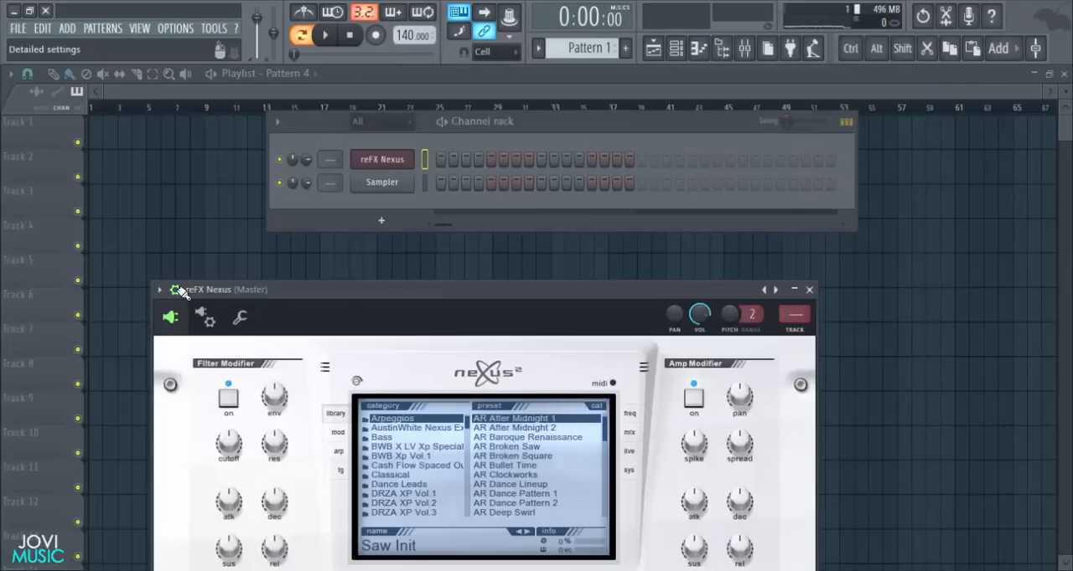
- Load the PN Arena Ambience preset from the Piano category in reFX Nexus and audition a few notes
scroll(399, 226, "down", 6)
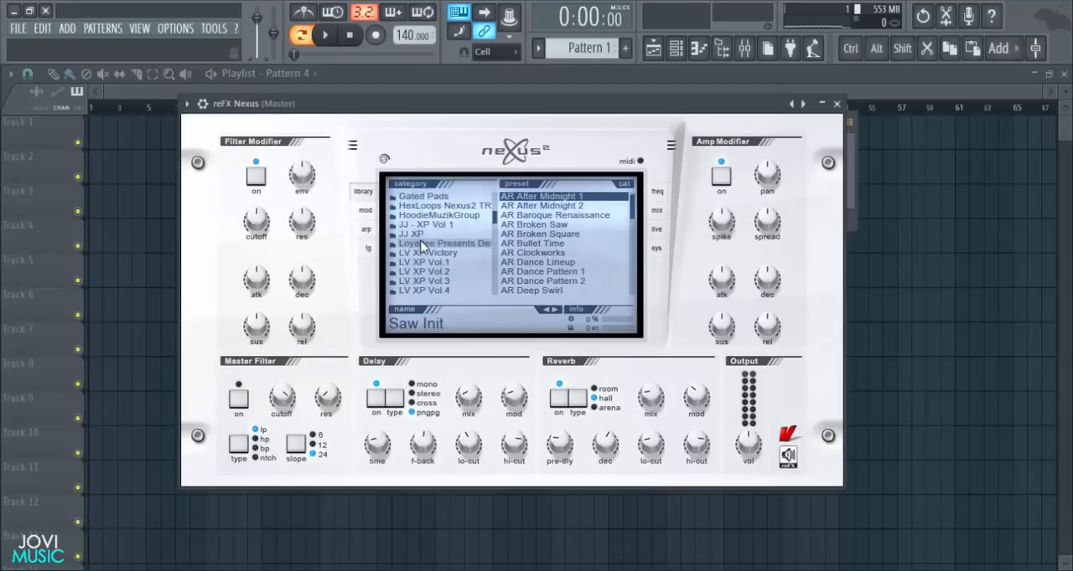
left_click(421, 236)
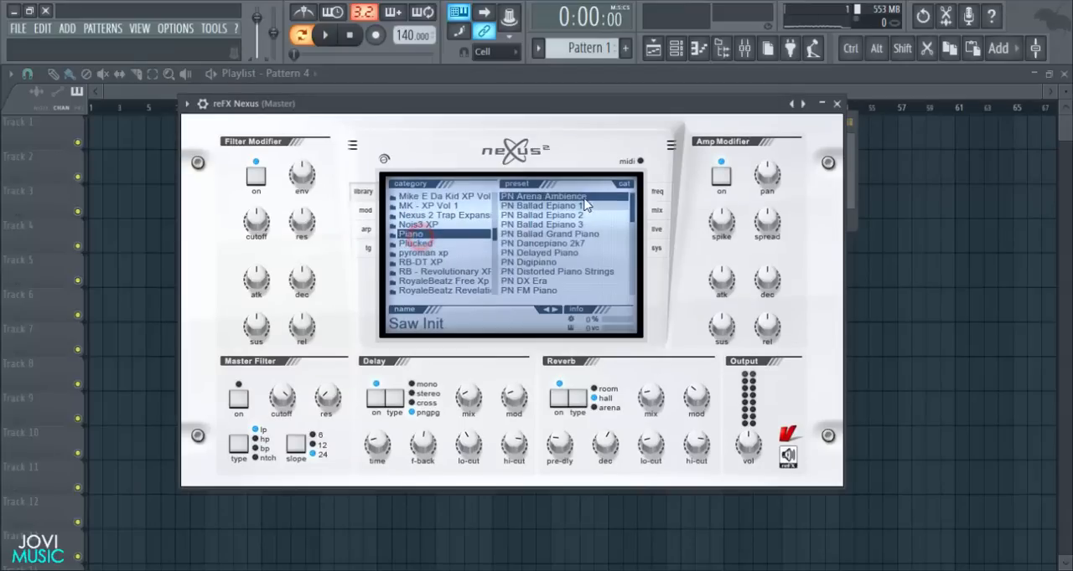
left_click(541, 198)
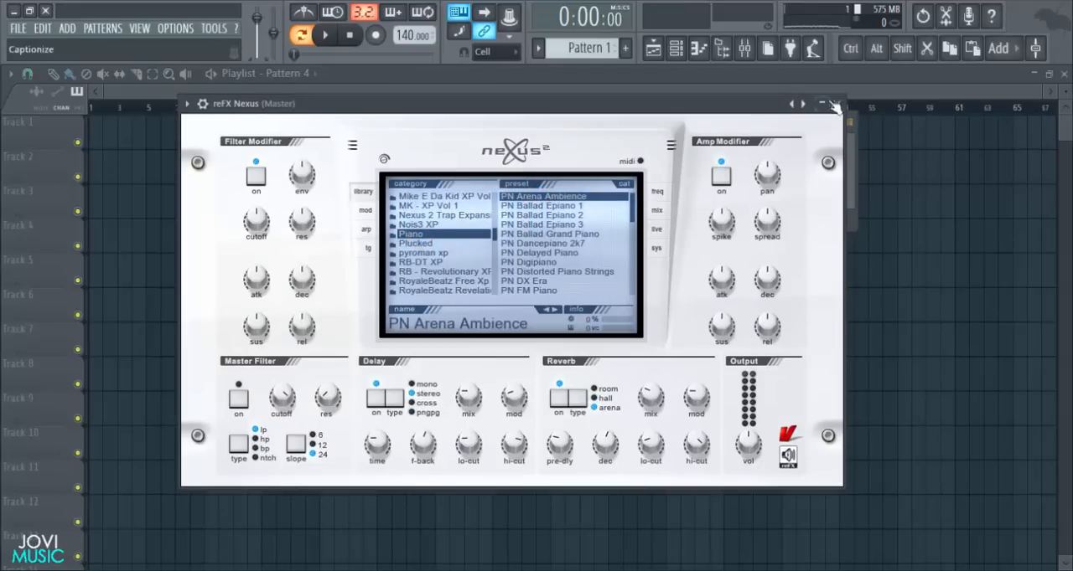
key("v")
key("m")
key("c")
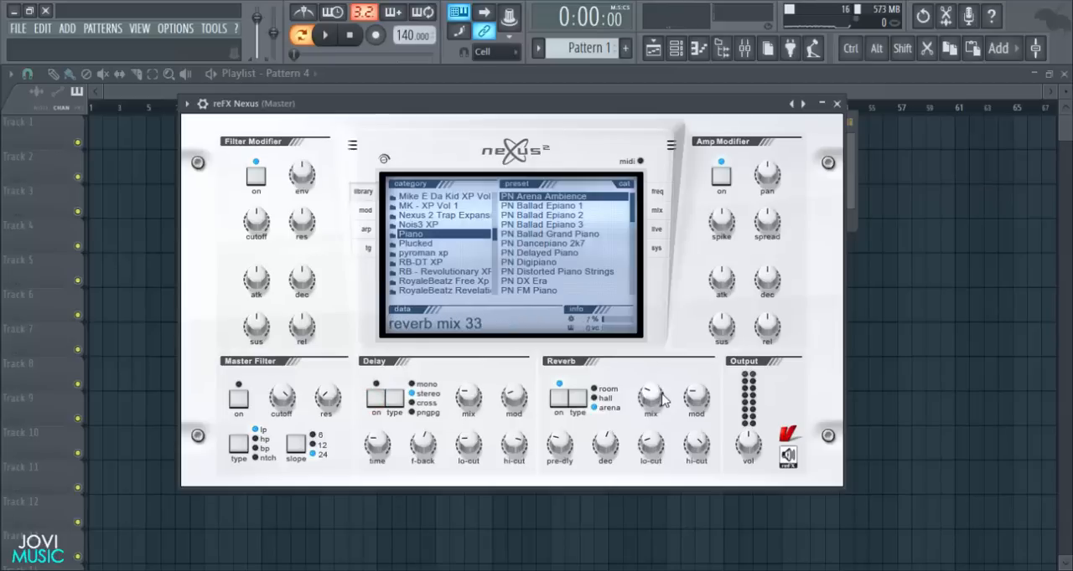
- Adjust the reverb mix of the PN Arena Ambience sound with its delay switched off, and close the plugin window
left_click_drag(652, 401, 635, 432)
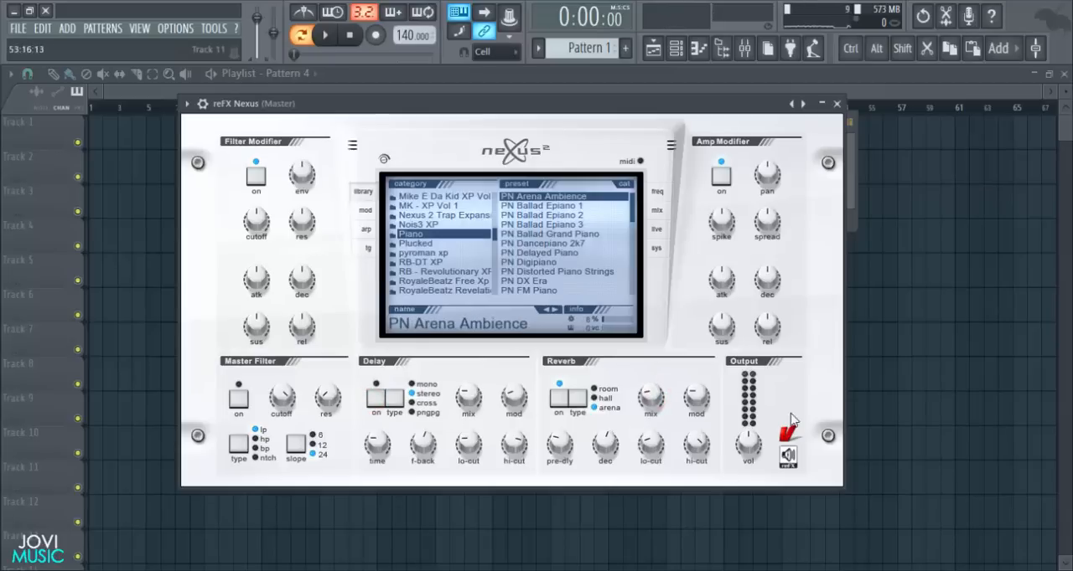
left_click(836, 103)
key("x")
key("n")
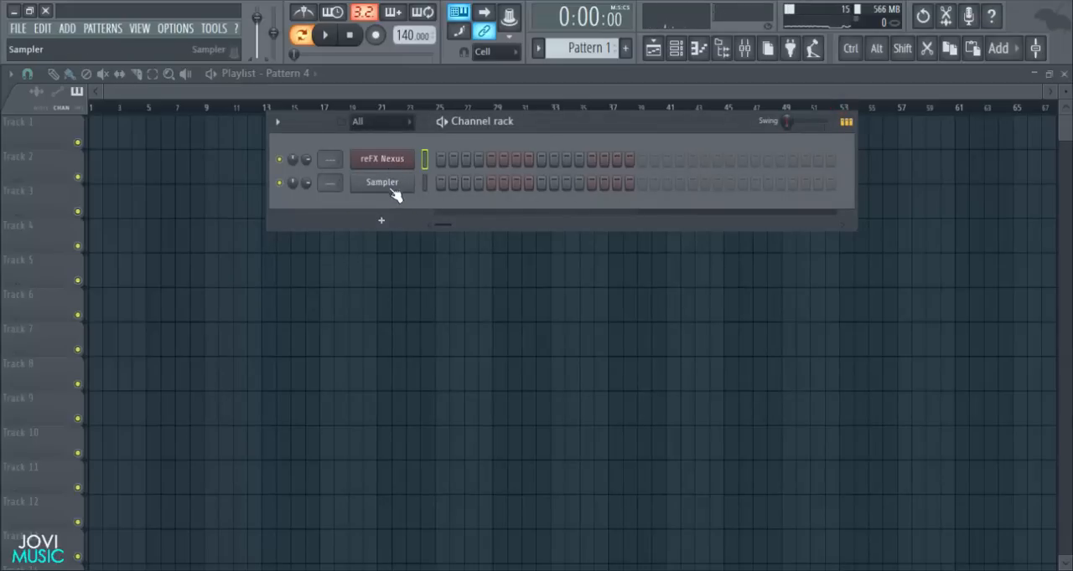
- Replace the Sampler channel with a second reFX Nexus, hiding its wrapper settings and moving its window up
right_click(394, 191)
mouse_move(443, 275)
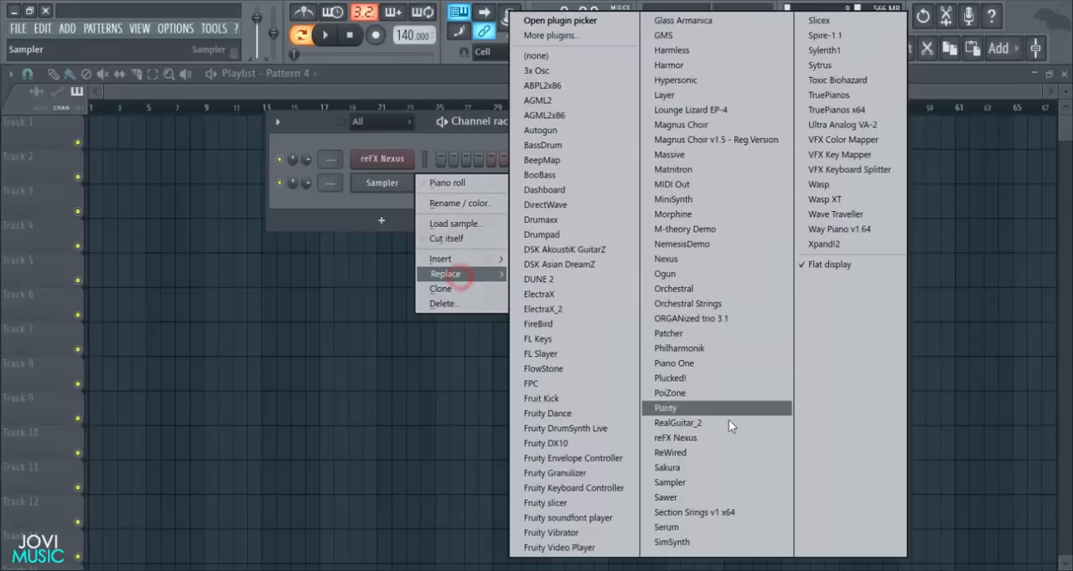
left_click(668, 438)
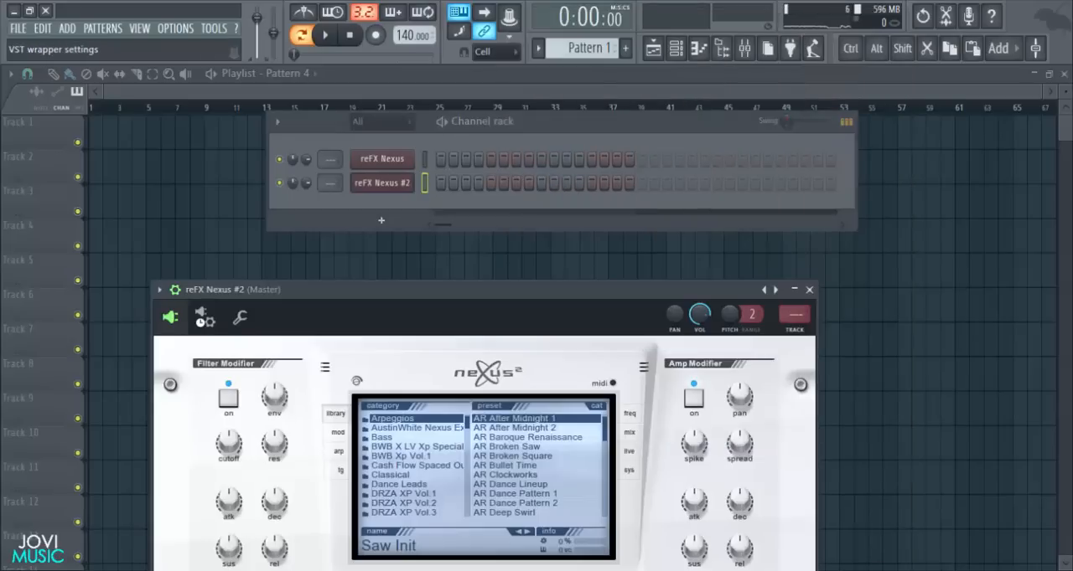
left_click(175, 291)
left_click_drag(210, 291, 252, 64)
- Load the PN Nexus Grandpiano Soft preset from the Piano category in the second Nexus and close its window
scroll(465, 215, "down", 5)
scroll(465, 213, "down", 5)
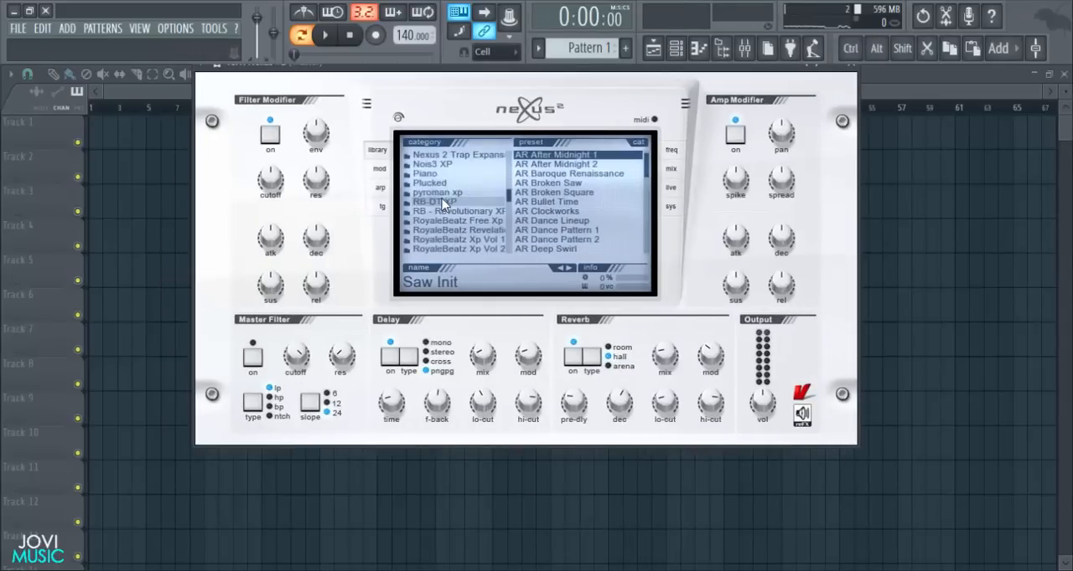
left_click(426, 171)
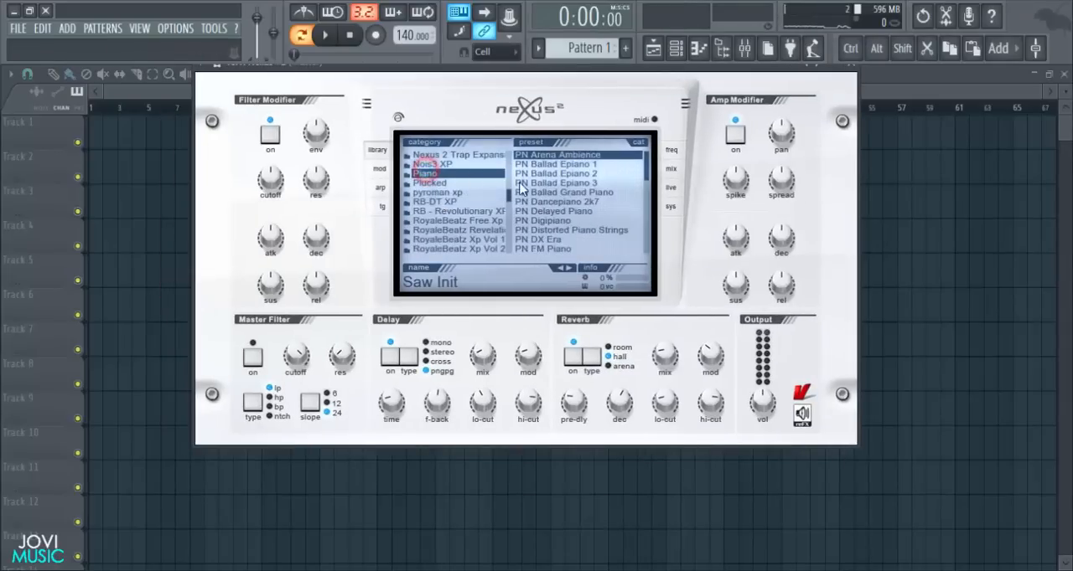
scroll(570, 209, "down", 3)
left_click(565, 211)
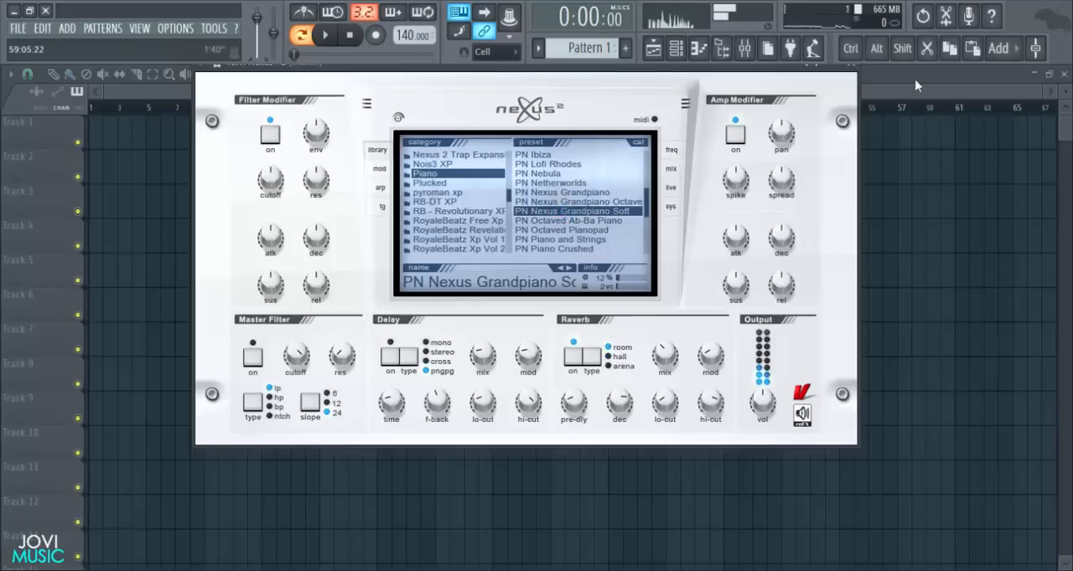
left_click(853, 71)
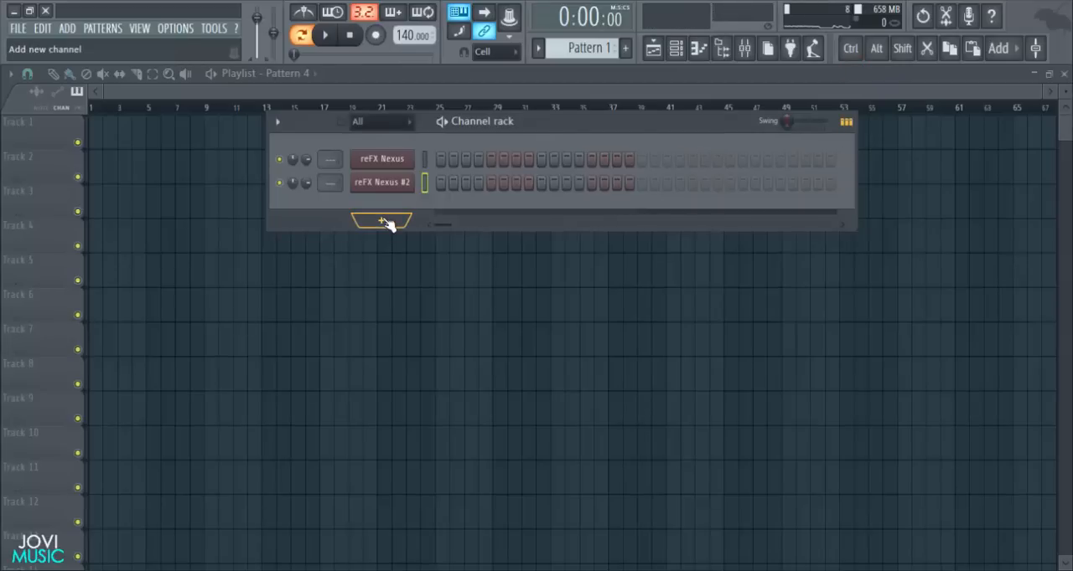
- Add ElectraX to the channel rack from the installed VST generators in the plugin database
left_click(721, 48)
left_click(67, 136)
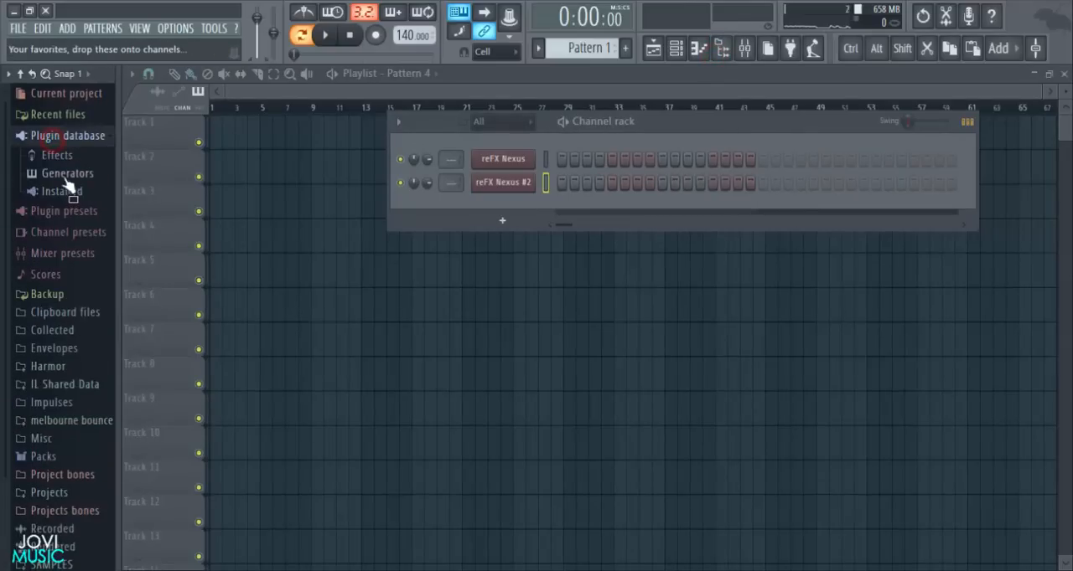
left_click(60, 193)
left_click(69, 227)
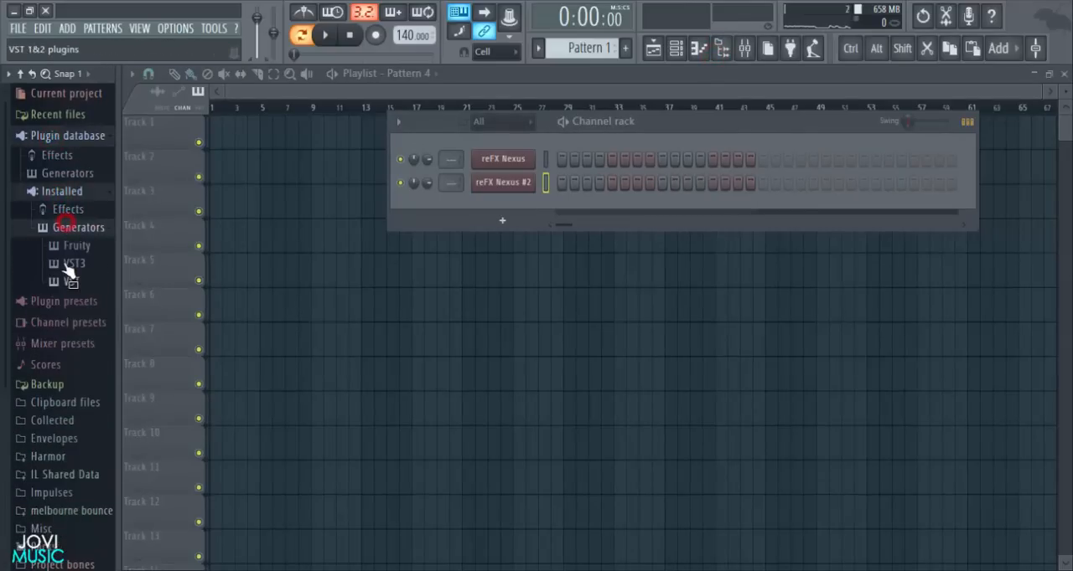
left_click(68, 283)
scroll(73, 298, "down", 3)
left_click_drag(87, 201, 496, 198)
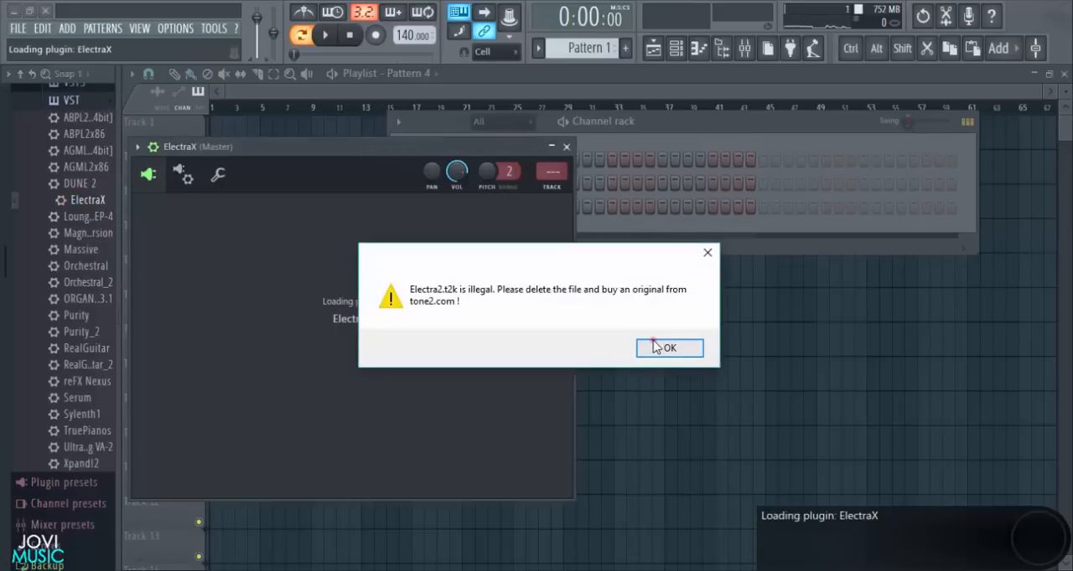
- Dismiss the message boxes shown while ElectraX loads
left_click(656, 348)
left_click(694, 356)
left_click(692, 352)
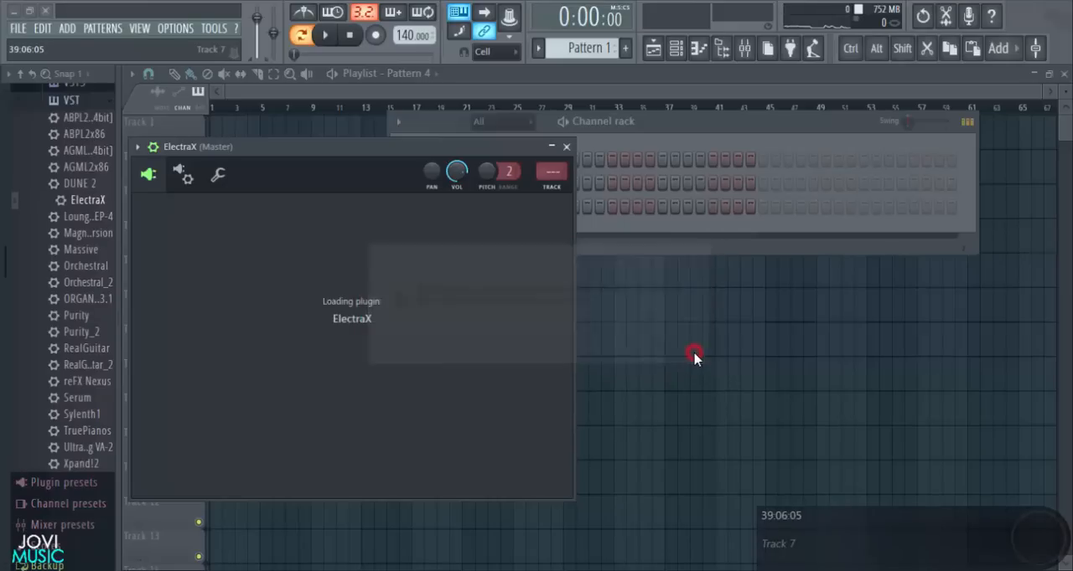
left_click(694, 357)
left_click(693, 355)
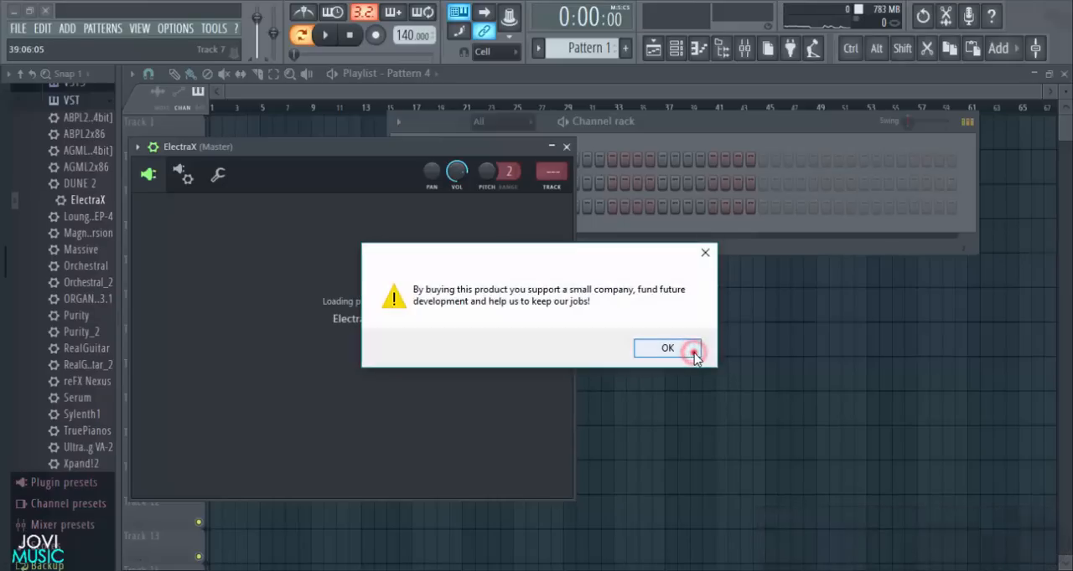
left_click(693, 354)
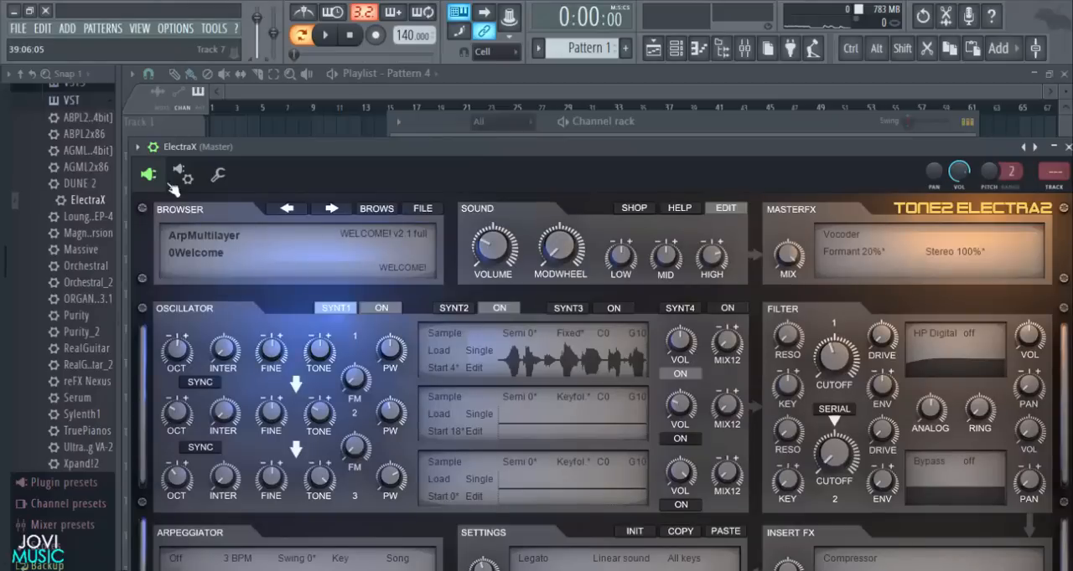
- Hide ElectraX's wrapper settings, load the Grand Piano patch of type Keys, and close the plugin window
left_click(153, 148)
left_click_drag(226, 148, 217, 75)
left_click(379, 101)
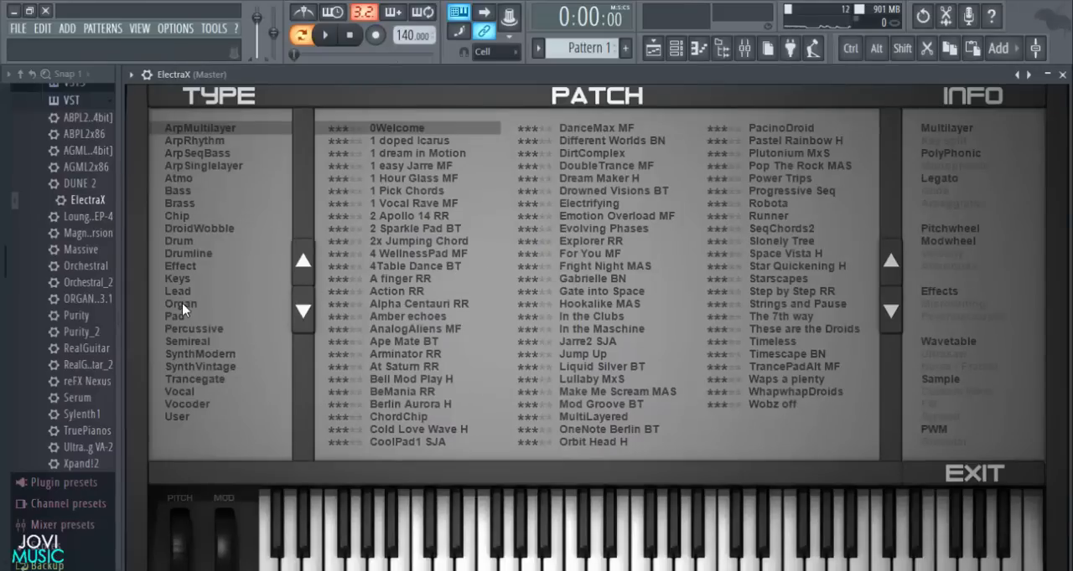
left_click(173, 281)
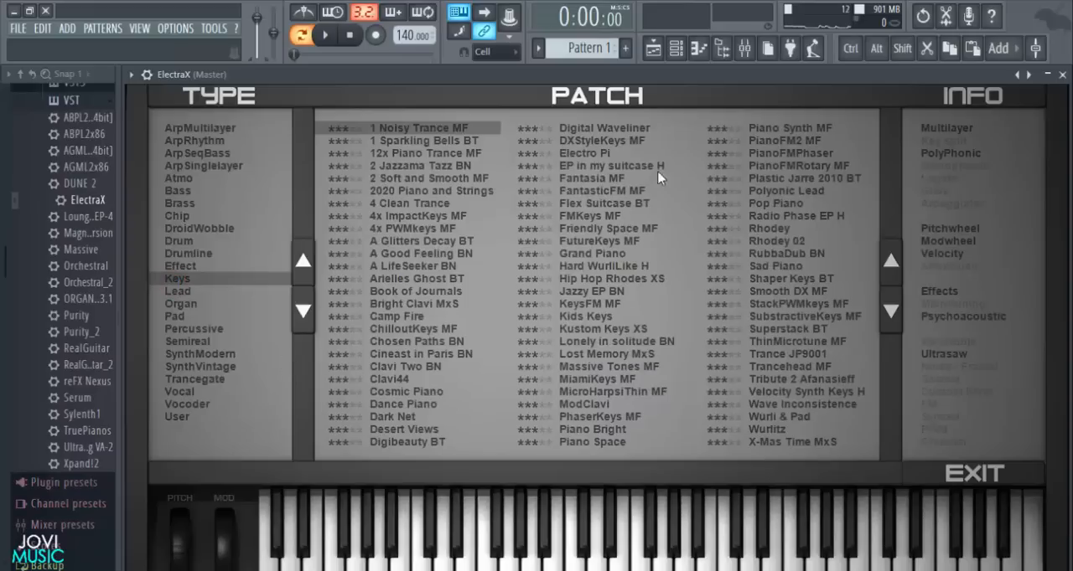
left_click(594, 253)
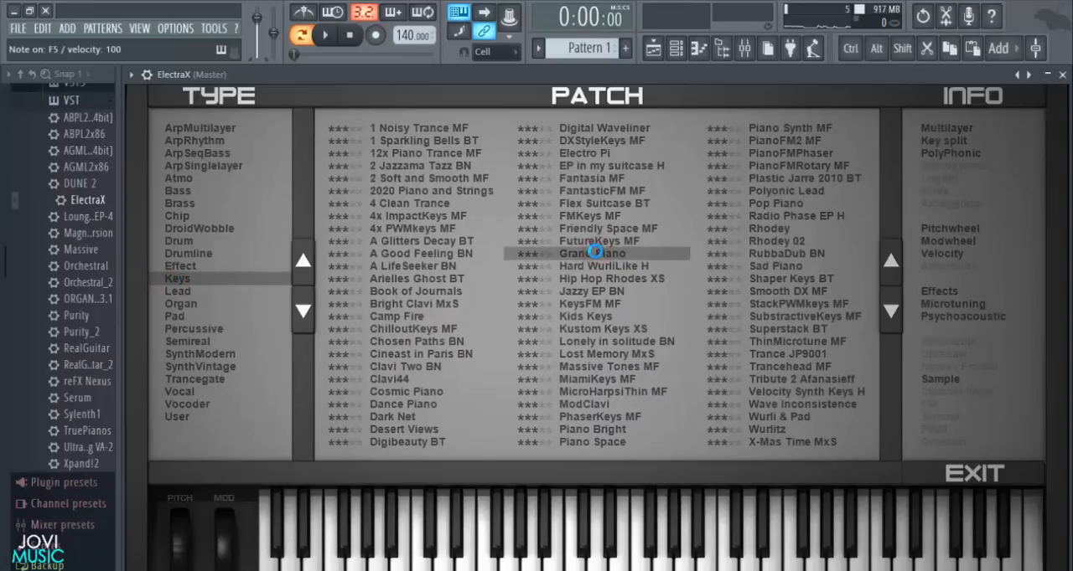
left_click(1063, 75)
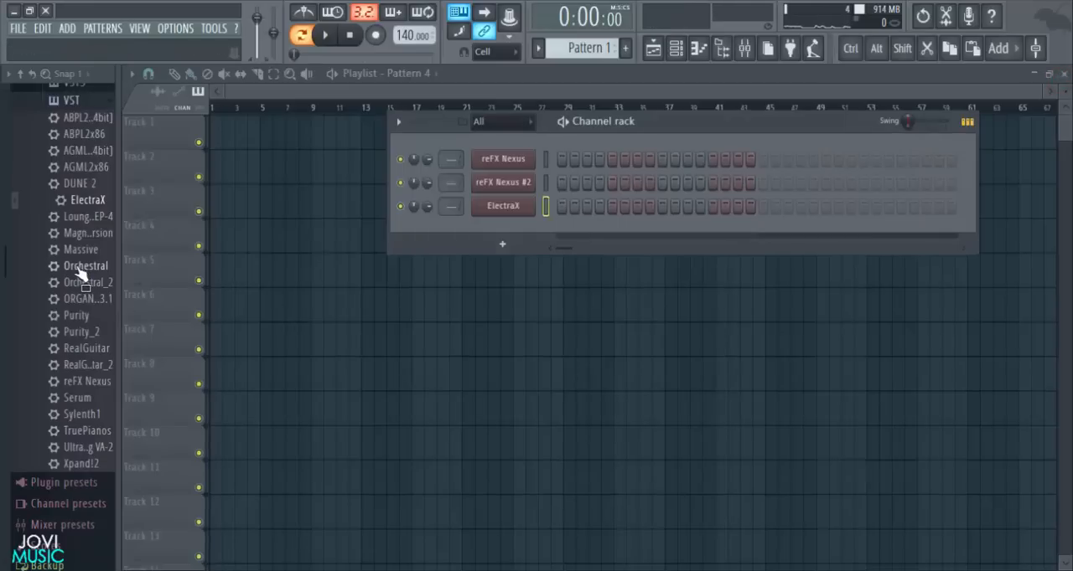
- Reposition the channel rack and add an Xpand!2 channel
left_click_drag(674, 127, 579, 131)
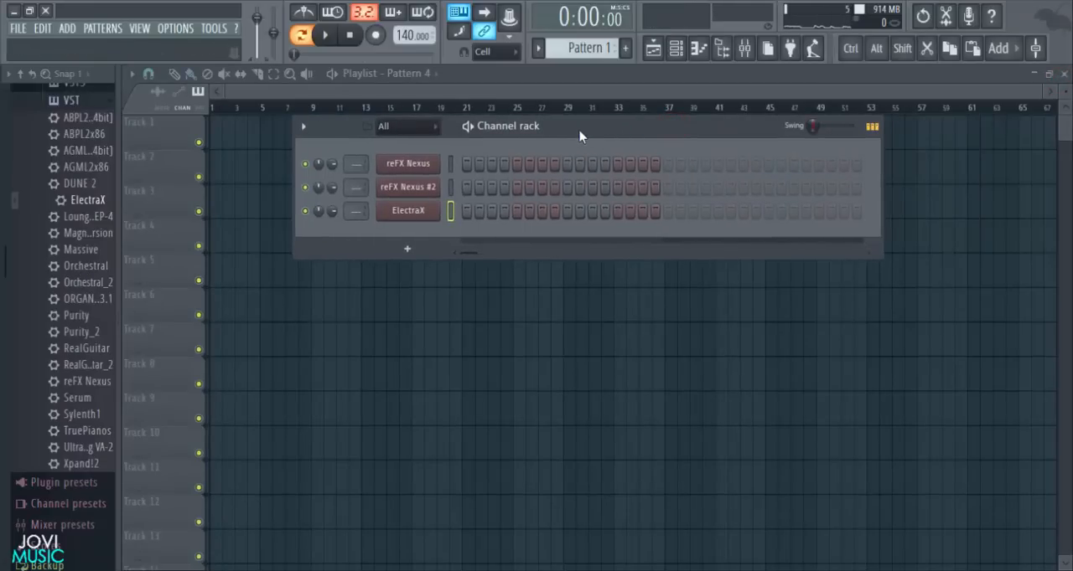
left_click(408, 250)
left_click(701, 228)
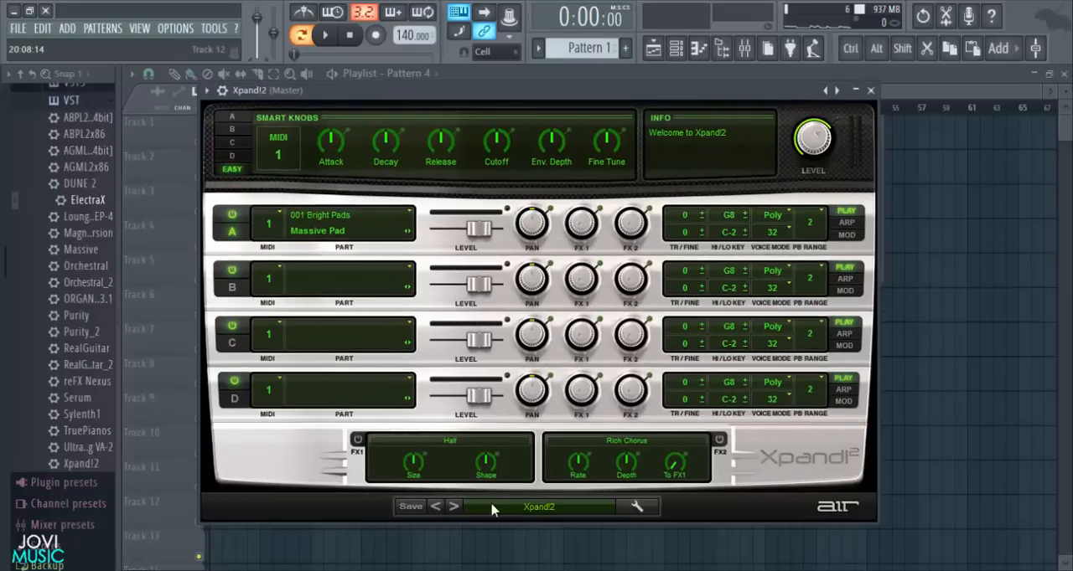
- Load the +27 String Voice preset from 01 Soft Pads in Xpand!2 and audition a few notes
left_click(538, 517)
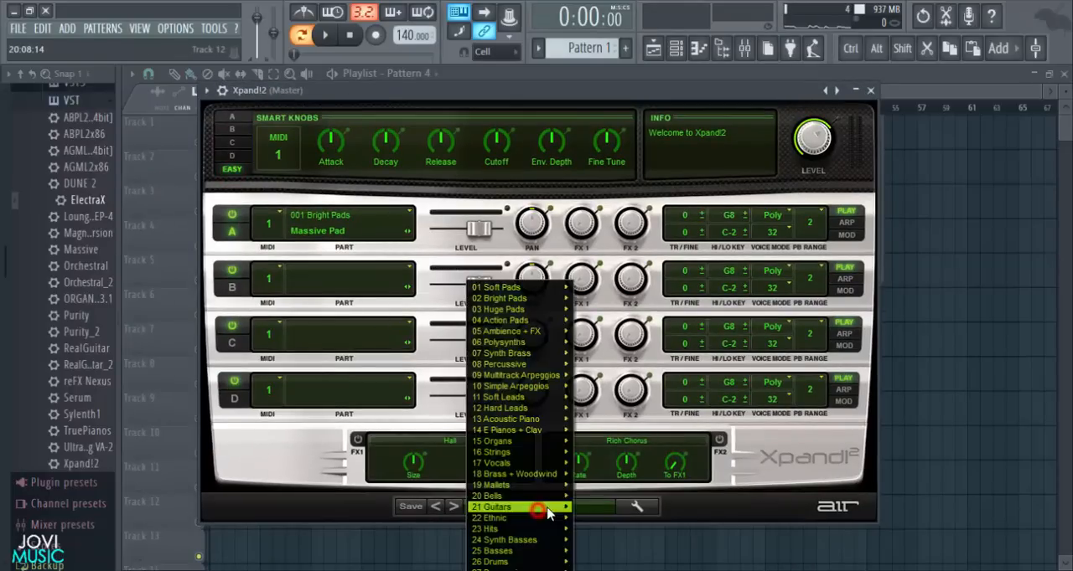
mouse_move(516, 289)
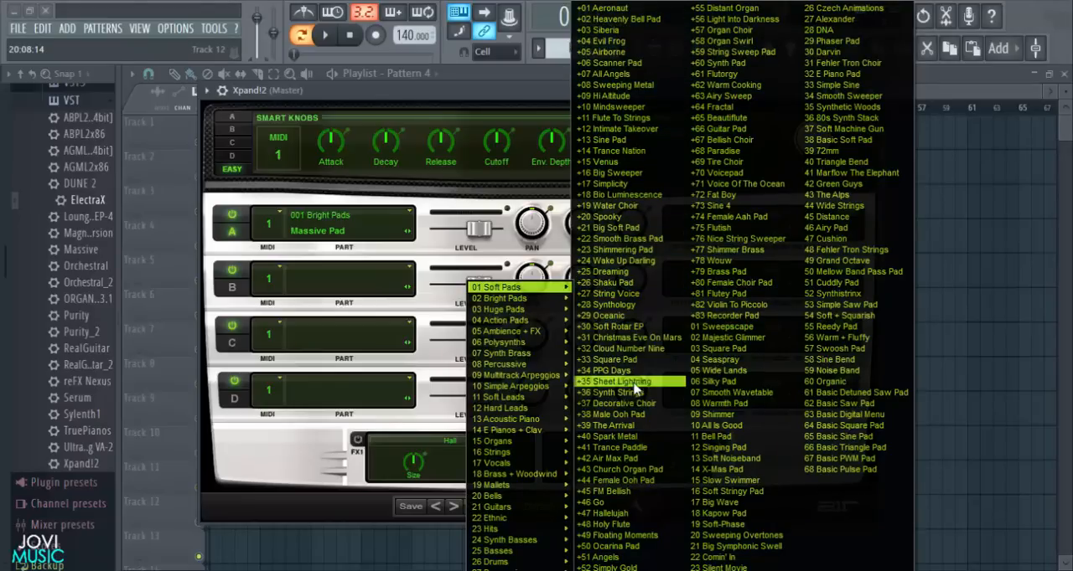
left_click(612, 294)
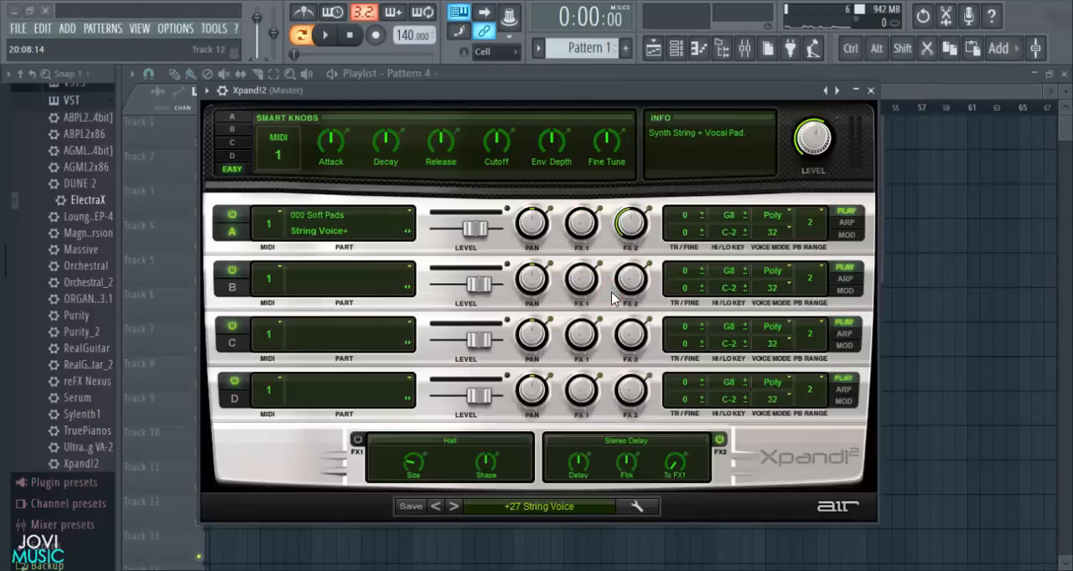
left_click_drag(718, 94, 748, 95)
key("q")
key("b")
key("m")
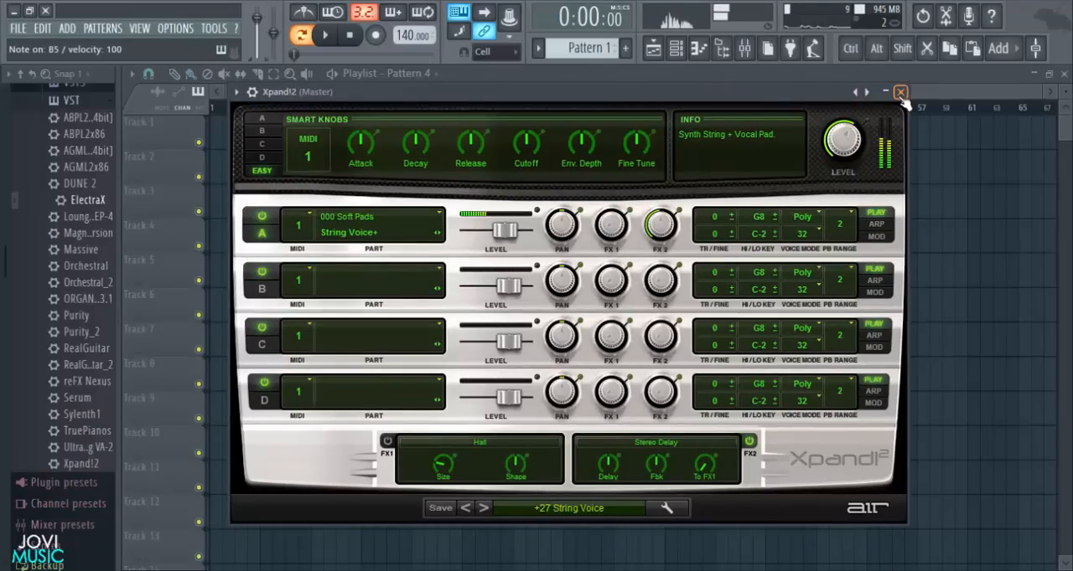
- Audition one more String Voice note, close the Xpand!2 window and shift the channel rack slightly
key("v")
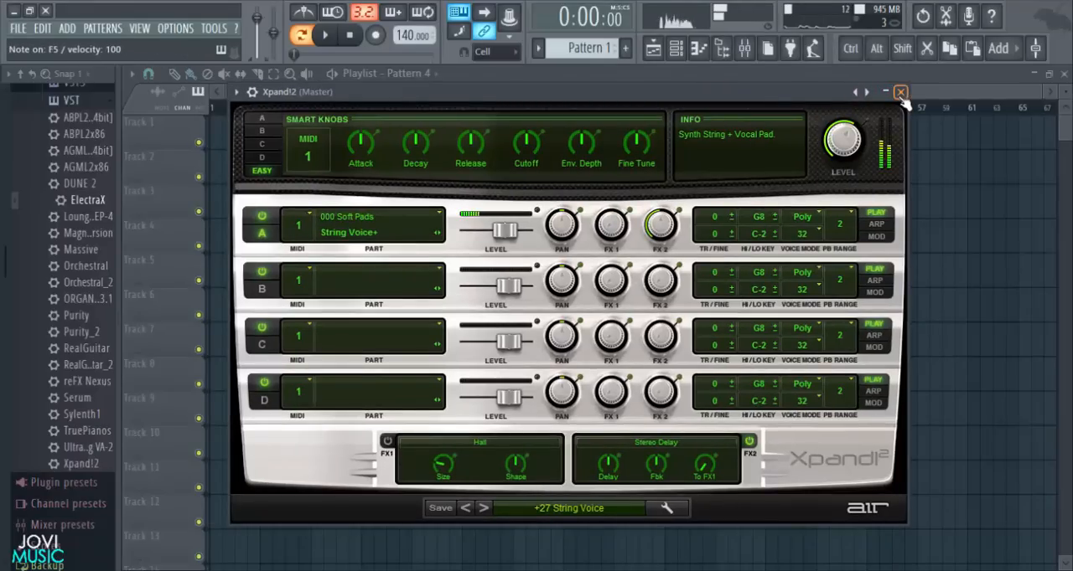
left_click(900, 92)
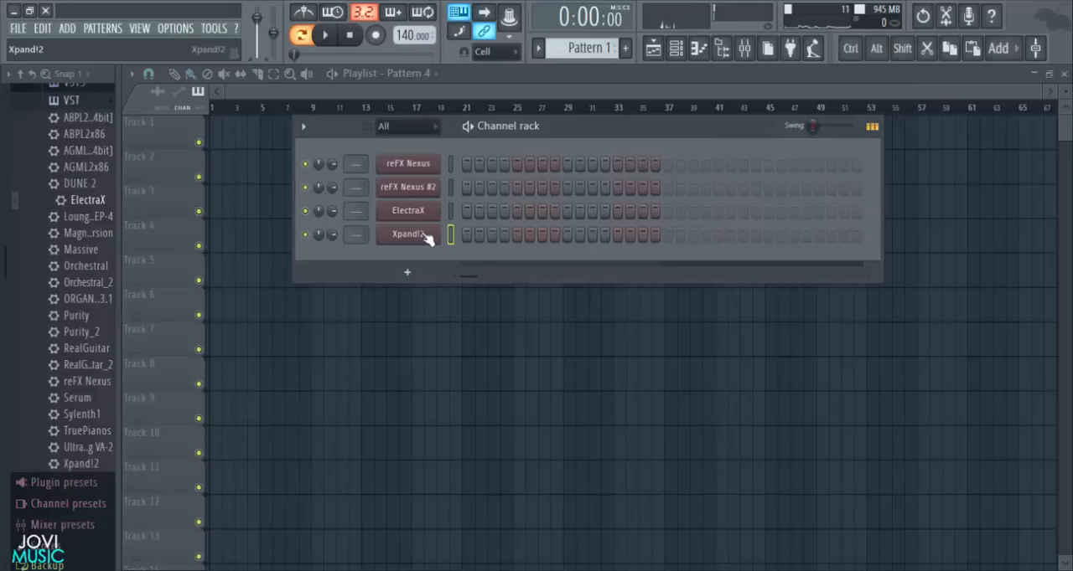
mouse_move(587, 126)
left_mouse_down()
mouse_move(572, 130)
mouse_move(584, 136)
left_mouse_up()
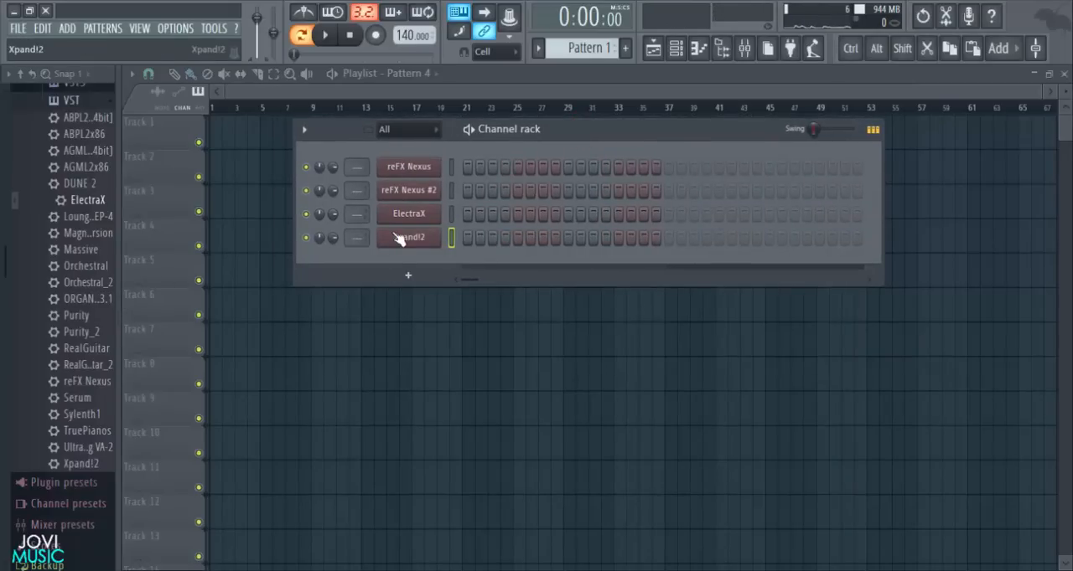
- Save the project as Travis Scott Type Beat in FLP's > Youtube Contents > FLP Sharing > type beats
key("ctrl+shift+s")
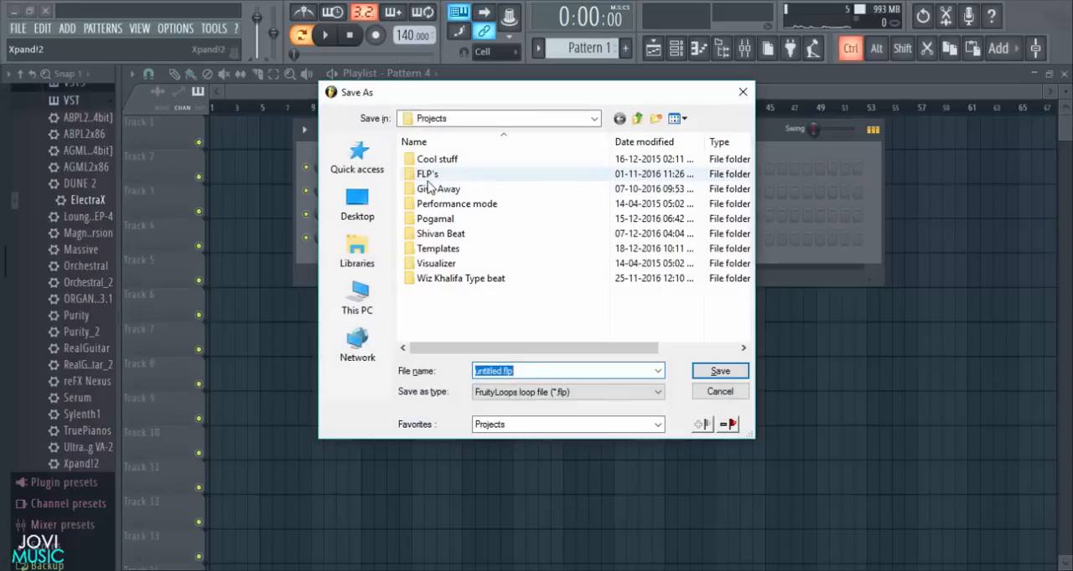
double_click(426, 183)
double_click(450, 175)
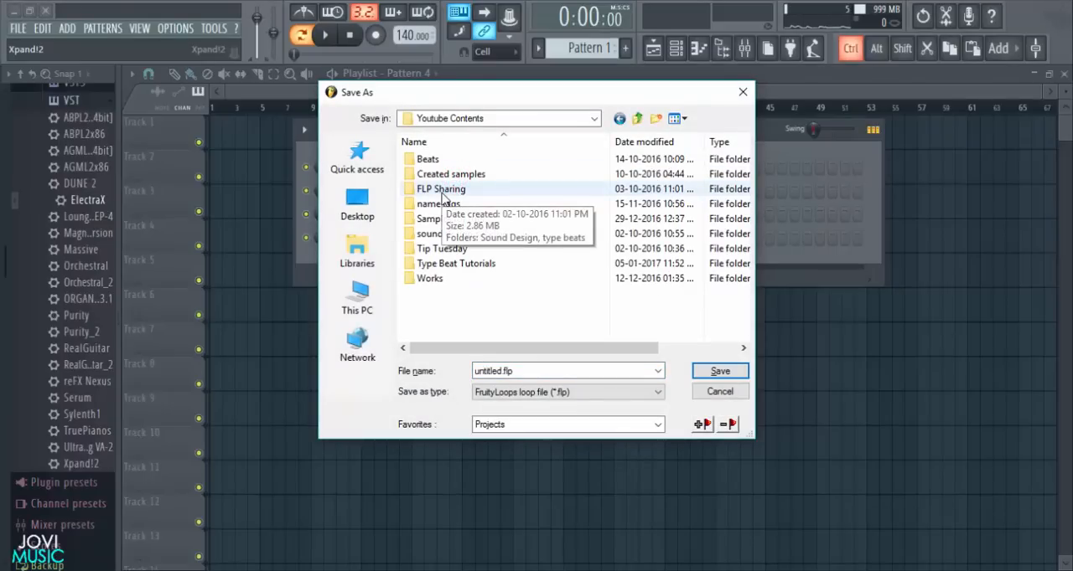
double_click(442, 191)
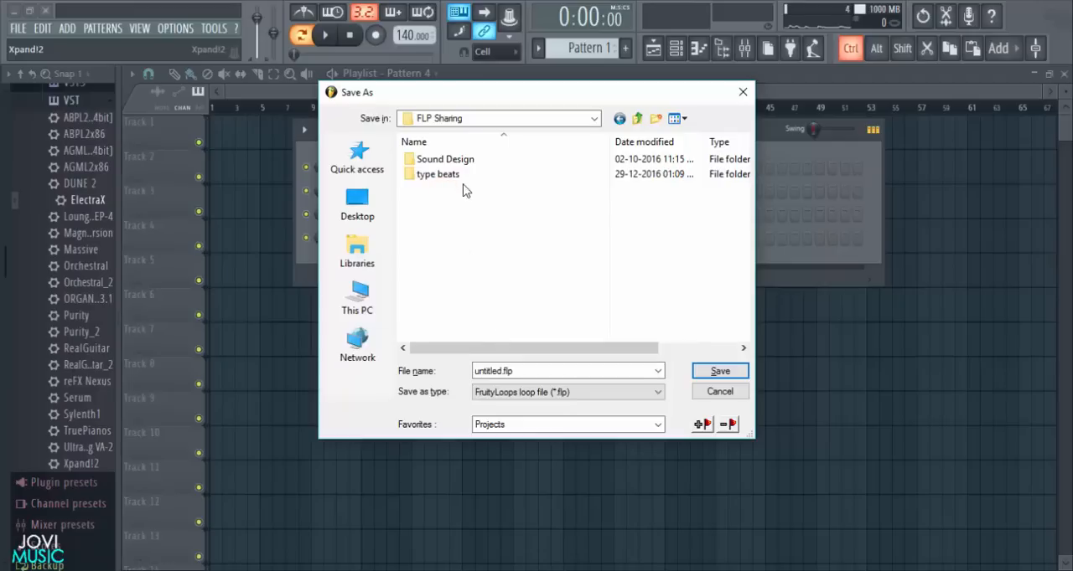
double_click(437, 174)
double_click(539, 370)
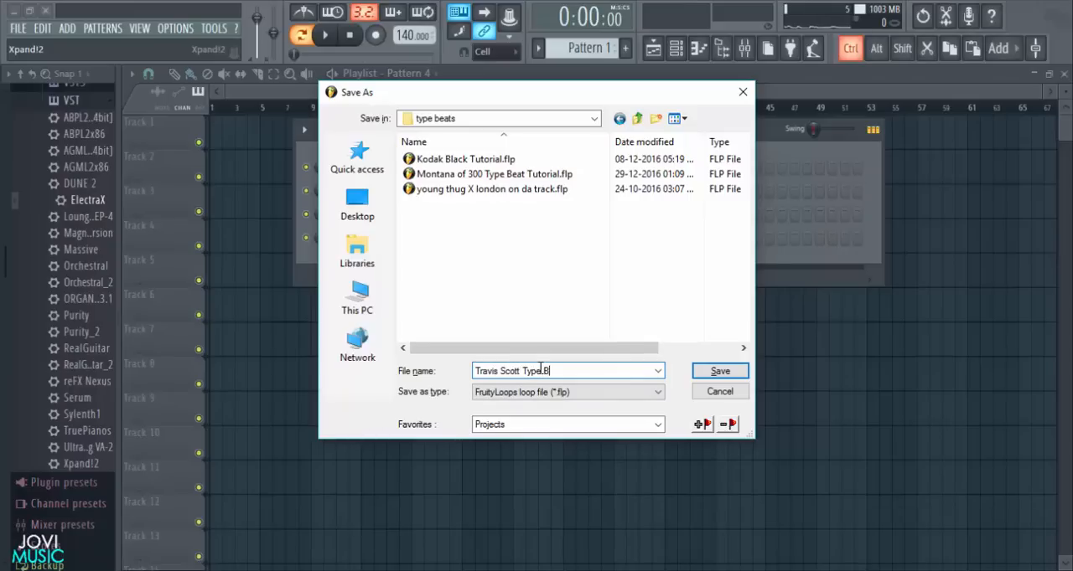
key("Return")
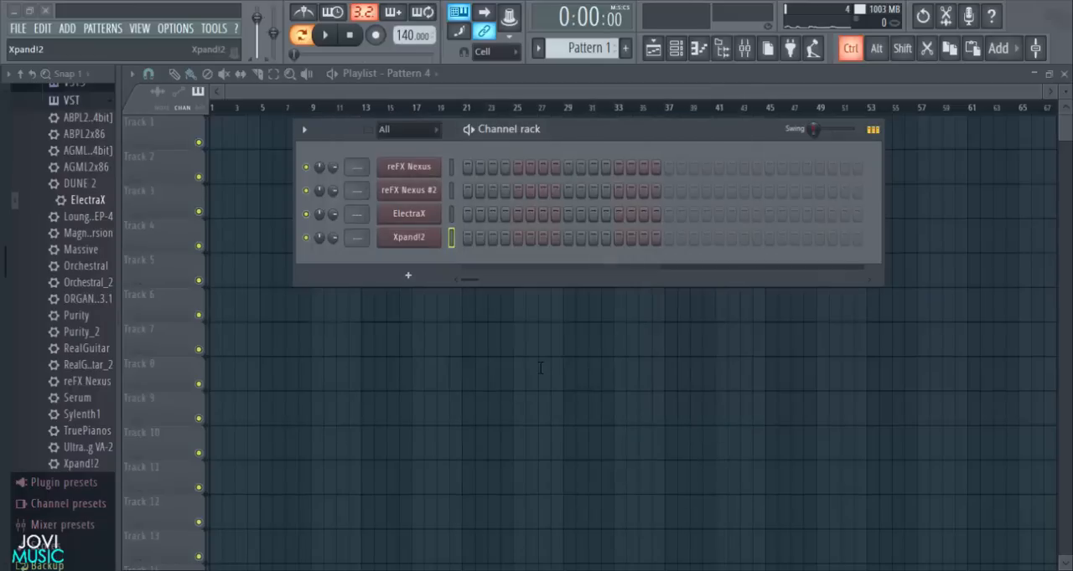
- Reposition the channel rack and expand the browser to Projects > FLP's > Youtube Contents > Samples for tuts > Travis scott Type Beat 2
left_click_drag(576, 136, 545, 120)
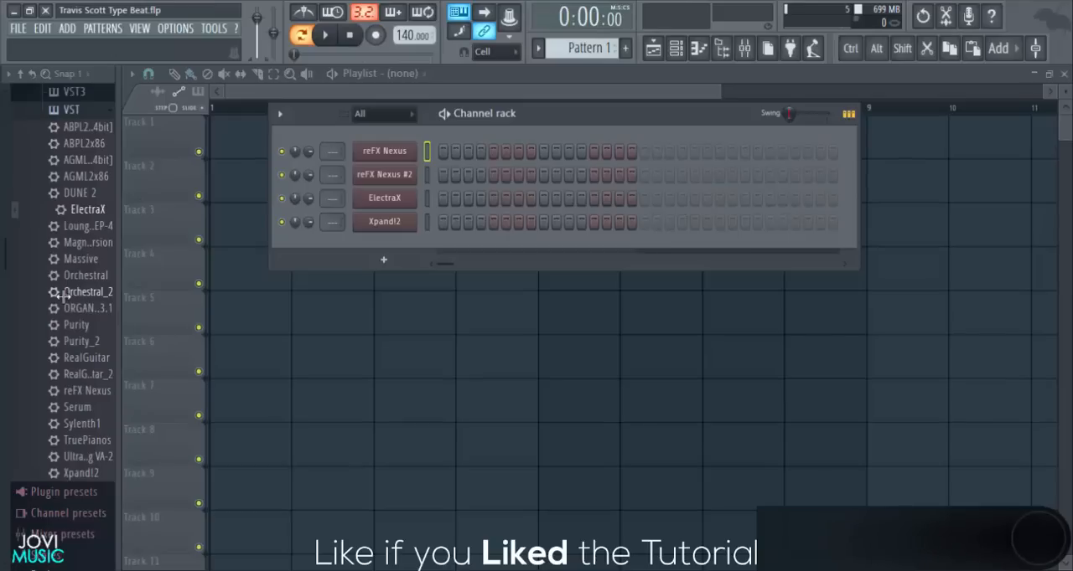
scroll(61, 295, "down", 10)
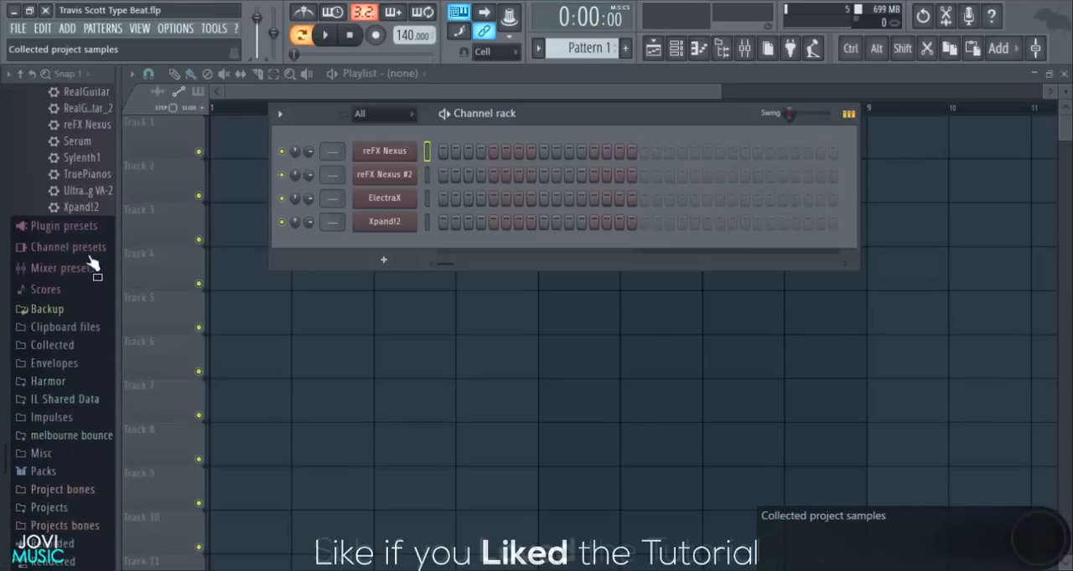
scroll(38, 299, "down", 3)
left_click(67, 413)
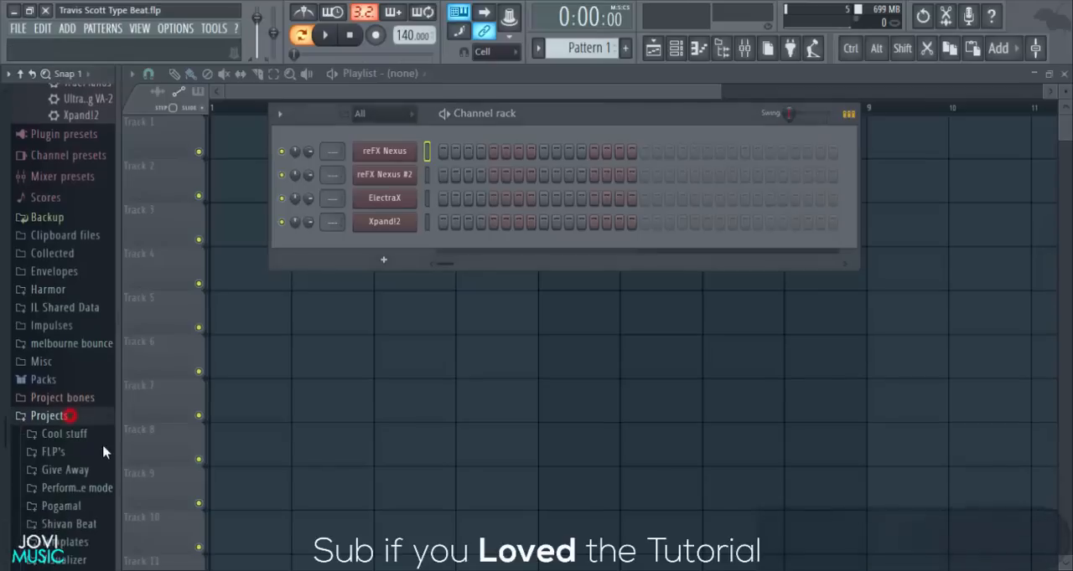
scroll(84, 436, "down", 3)
left_click(52, 356)
left_click(67, 391)
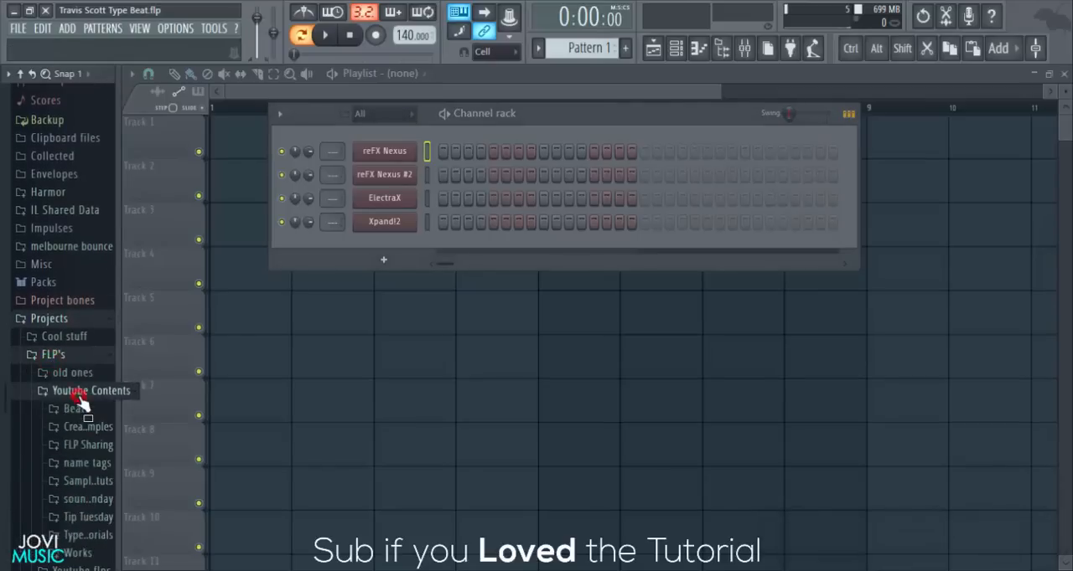
scroll(84, 243, "down", 5)
left_click(77, 281)
left_click_drag(115, 255, 155, 255)
left_click(101, 302)
scroll(95, 244, "down", 3)
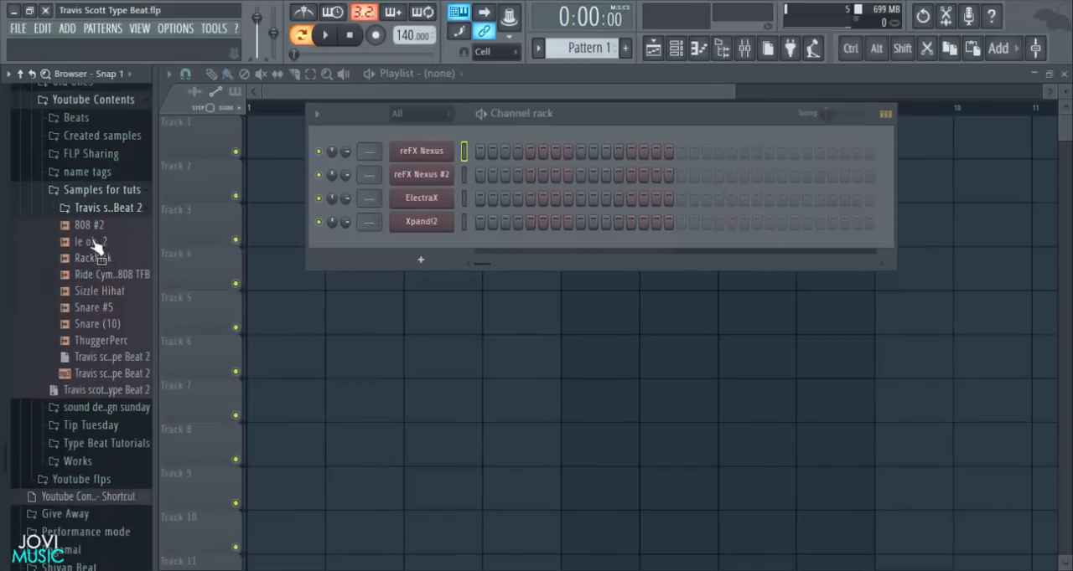
- Add the 808 #2, RackKick, Snare #5 and Snare (10) samples as new channels below Xpand!2
left_click(94, 225)
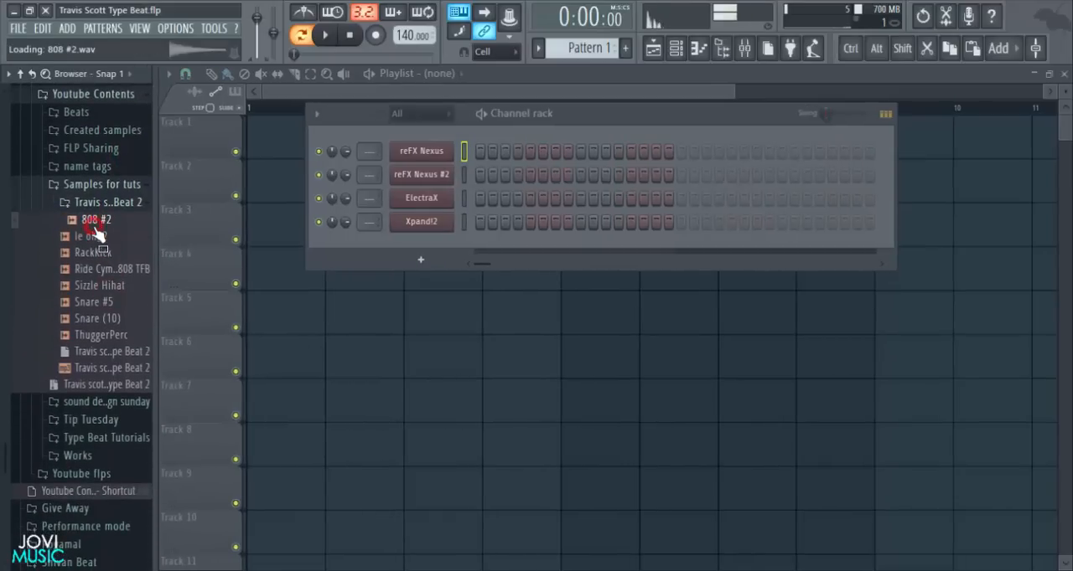
left_click_drag(98, 226, 410, 247)
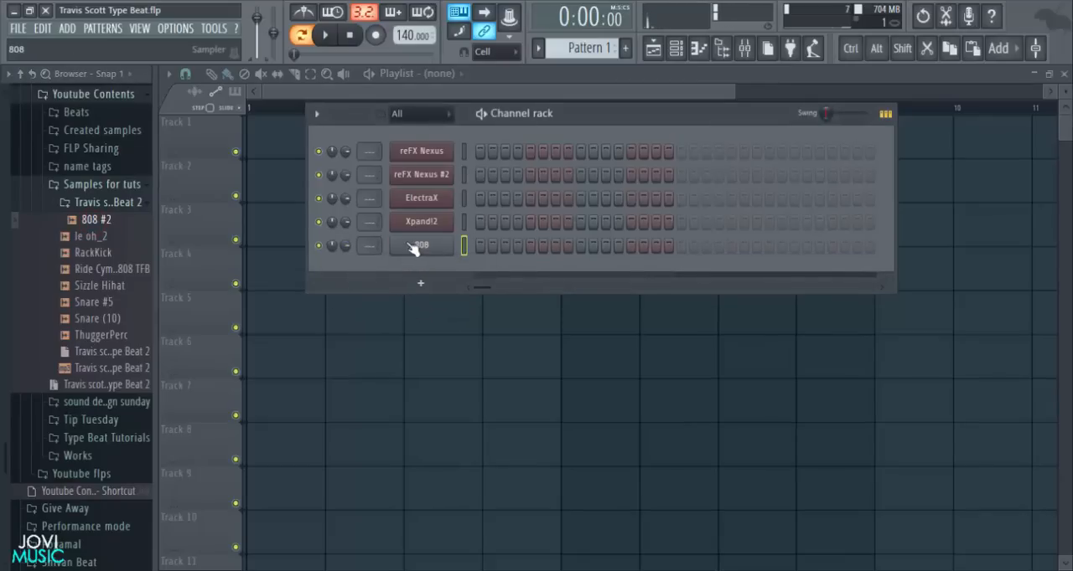
left_click_drag(98, 253, 410, 262)
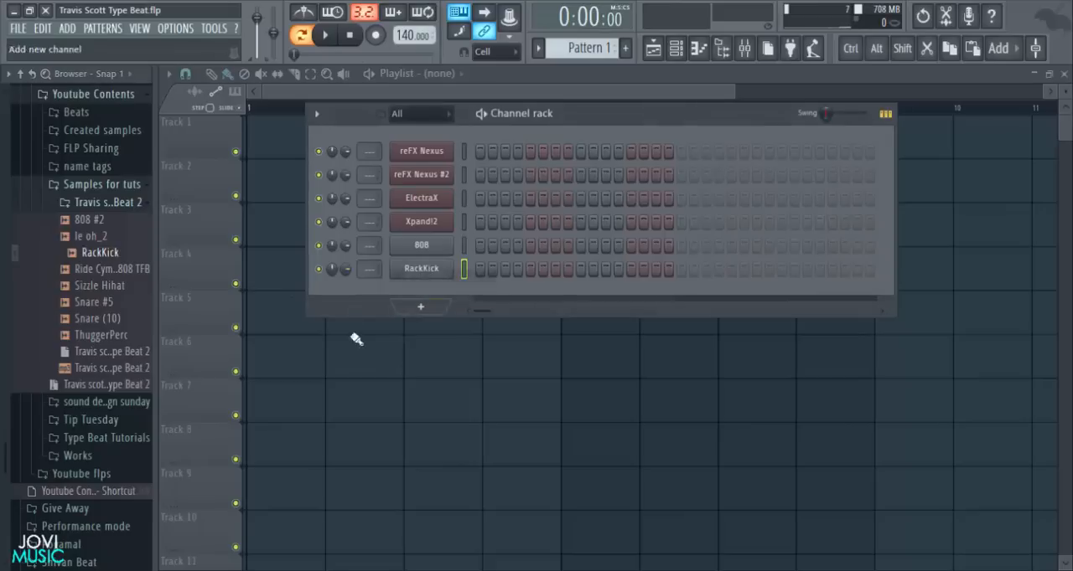
left_click_drag(108, 309, 411, 306)
left_click_drag(133, 327, 430, 330)
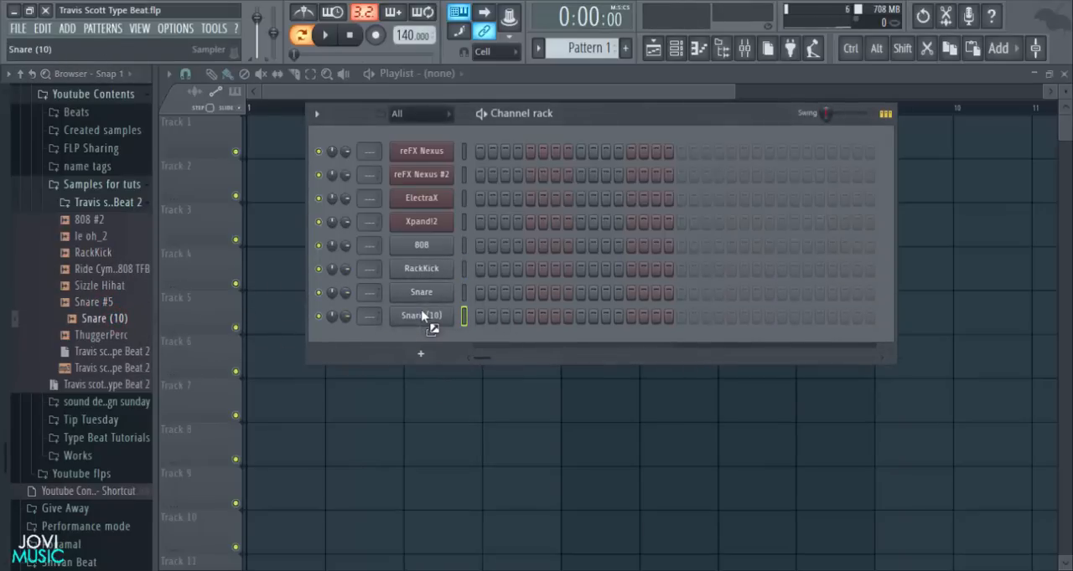
- Preview several samples in the Travis scott Type Beat 2 folder and add Sizzle Hihat as a new channel
left_click(111, 255)
left_click(100, 239)
left_click(91, 358)
left_click(94, 366)
left_click(94, 321)
left_click_drag(98, 285, 411, 335)
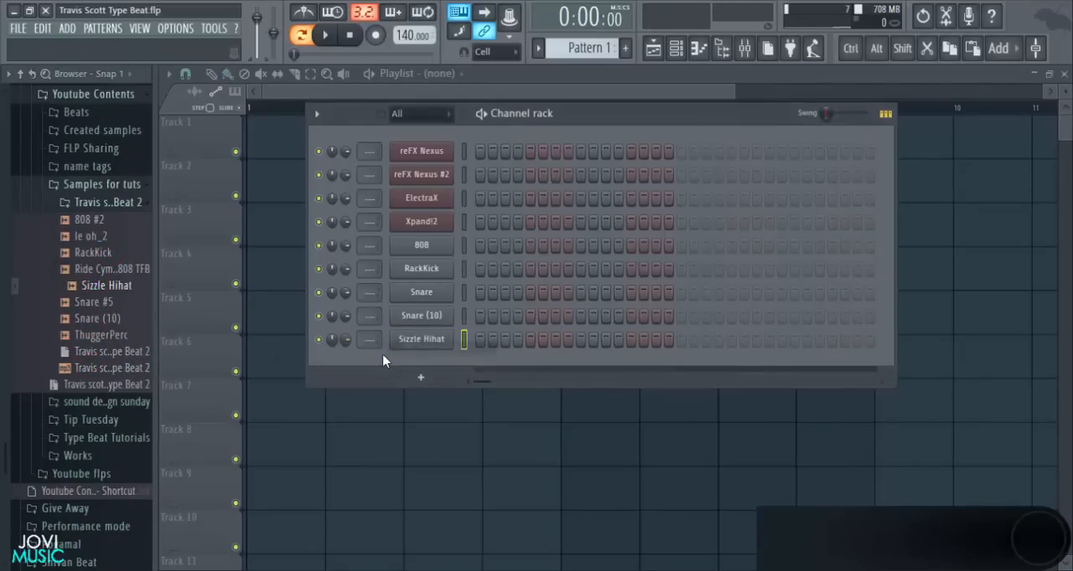
- Add the le oh_2, ThuggerPerc and Ride Cymbal 808 TFB samples as new channels below Sizzle Hihat
left_click_drag(91, 237, 410, 359)
left_click(109, 269)
left_click_drag(99, 250, 104, 328)
left_click_drag(103, 335, 436, 386)
left_click_drag(117, 270, 411, 406)
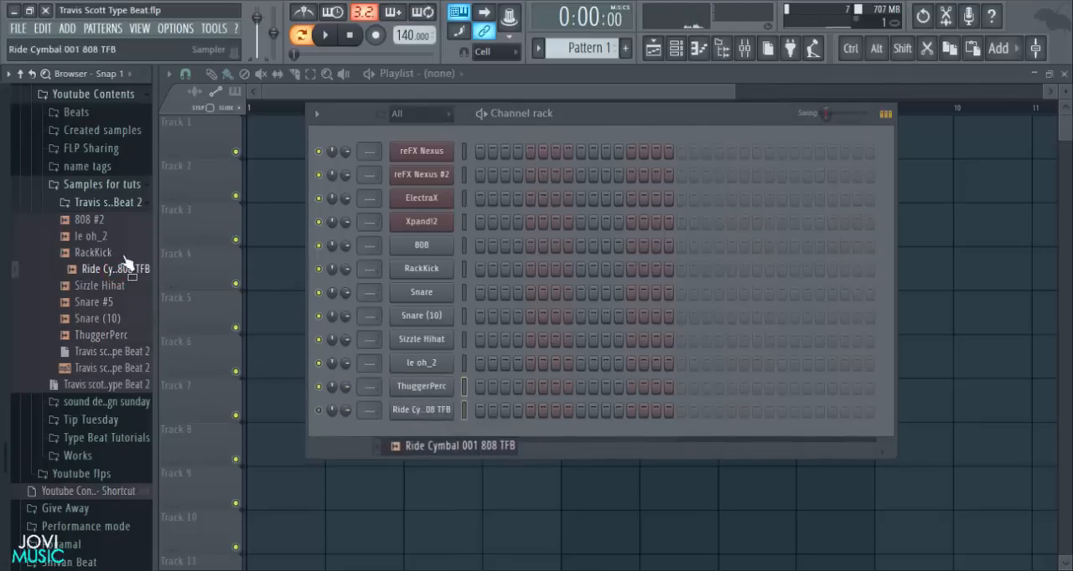
- Collapse all open folders in the browser and reposition the channel rack
left_click(109, 204)
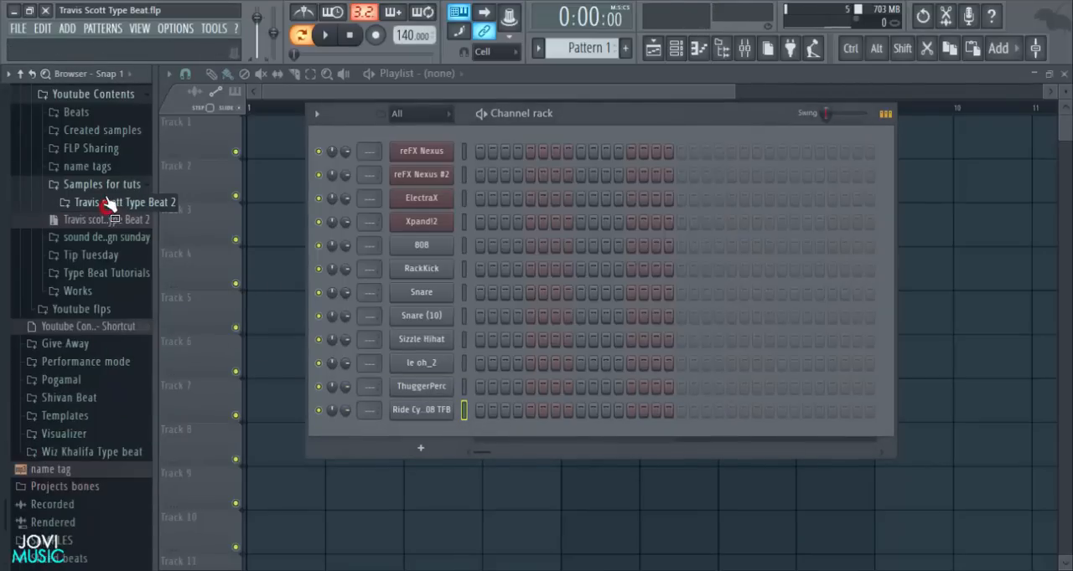
left_click(103, 186)
left_click(21, 75)
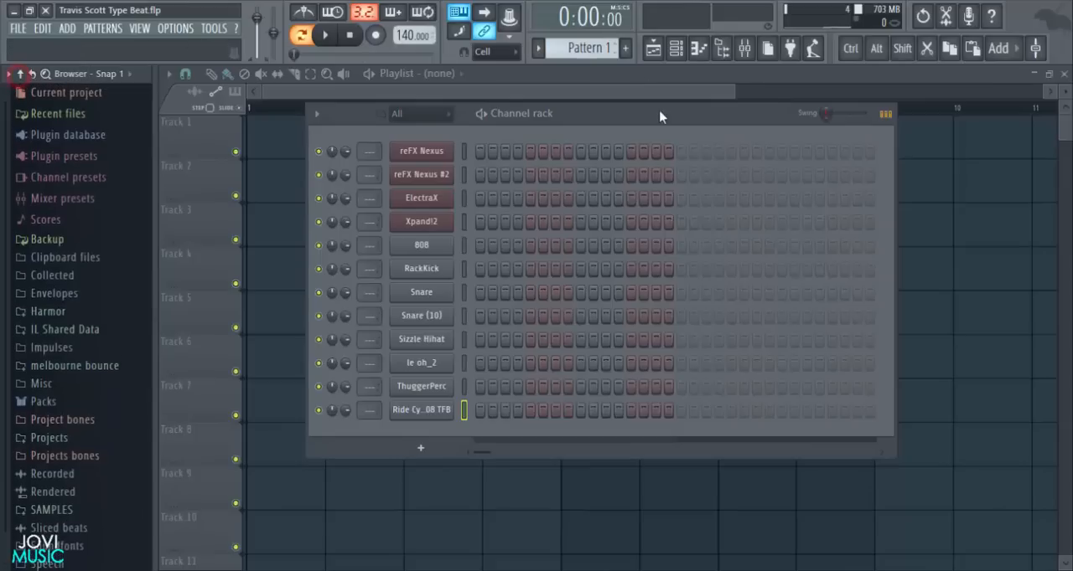
left_click_drag(595, 113, 549, 108)
- Rename the RackKick channel as Kick
right_click(376, 240)
right_click(386, 263)
right_click(385, 263)
left_click(434, 285)
type("Kick")
key("Return")
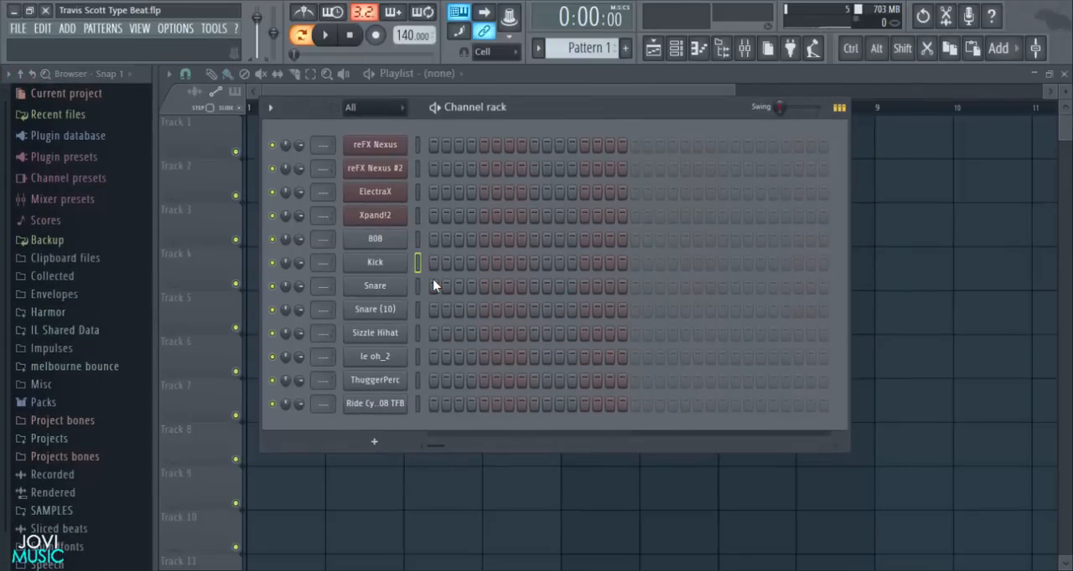
- Rename the Snare (10) channel as Snare2 and the Sizzle Hihat channel as Hihat
right_click(399, 312)
left_click(440, 331)
type("Snare")
key("Return")
right_click(402, 337)
left_click(439, 357)
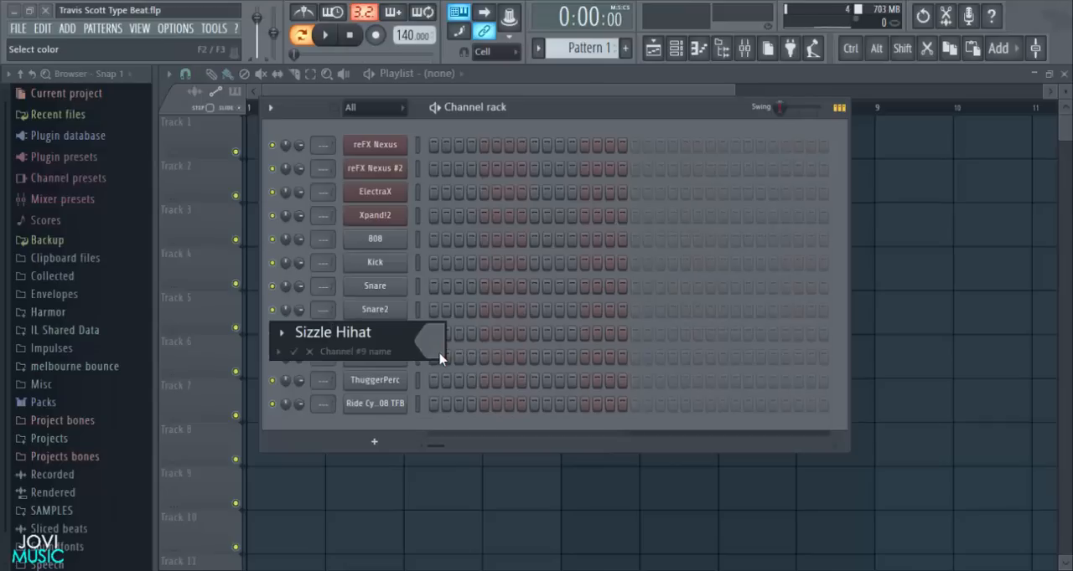
key("Return")
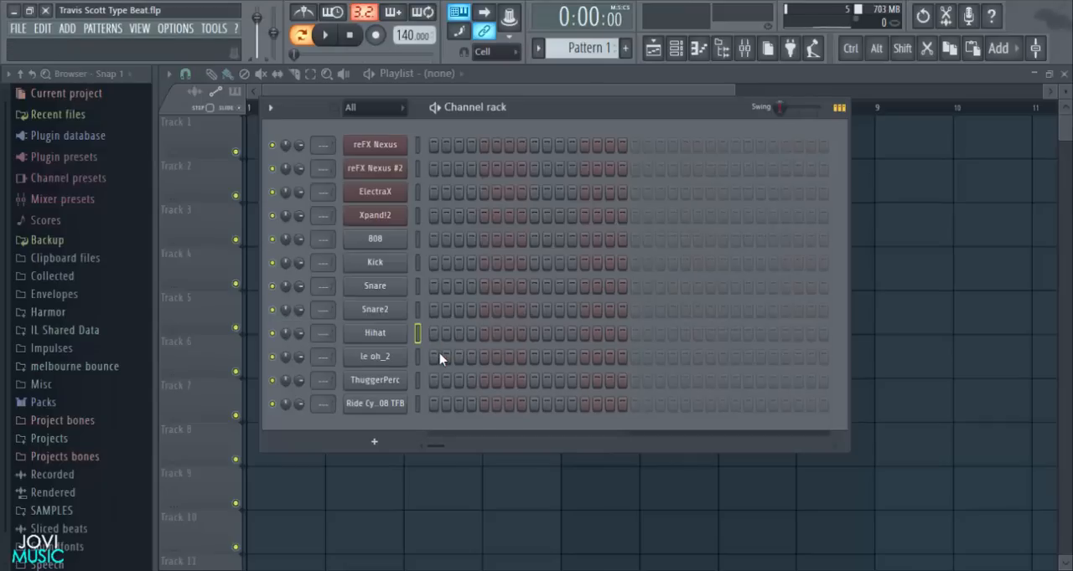
- Rename the le oh_2 channel as Oh
right_click(394, 357)
left_click(433, 376)
type("Oh")
key("Return")
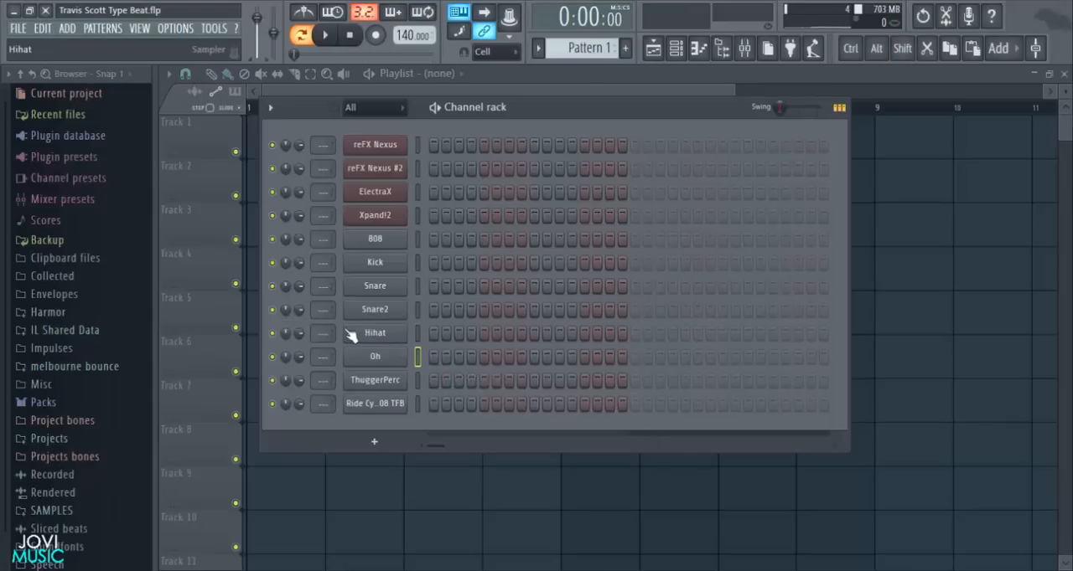
- Rename the channel below Hihat as Open Hat
right_click(383, 359)
left_click(428, 372)
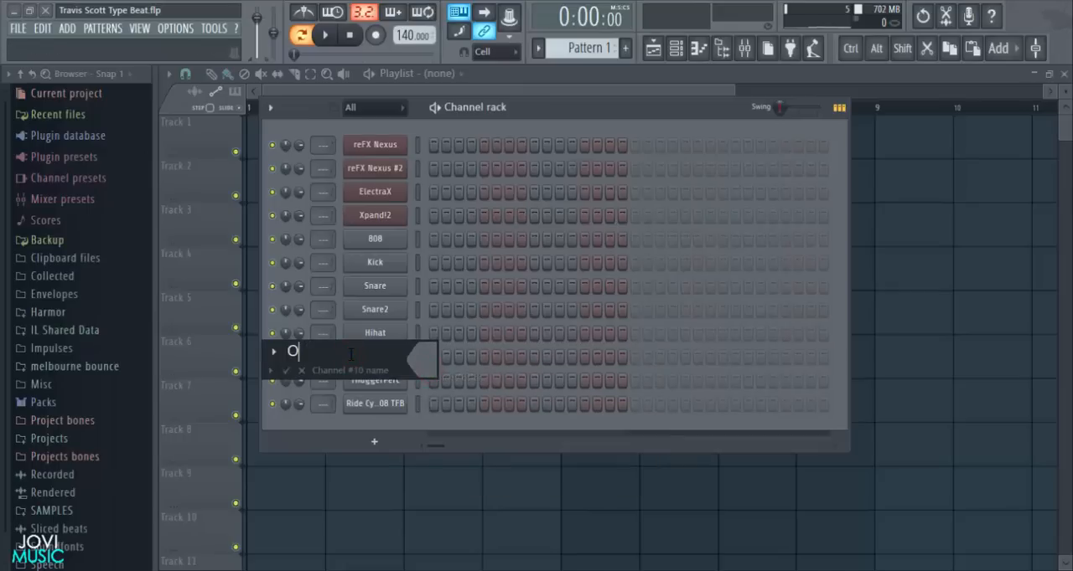
type("Open HA")
key("Return")
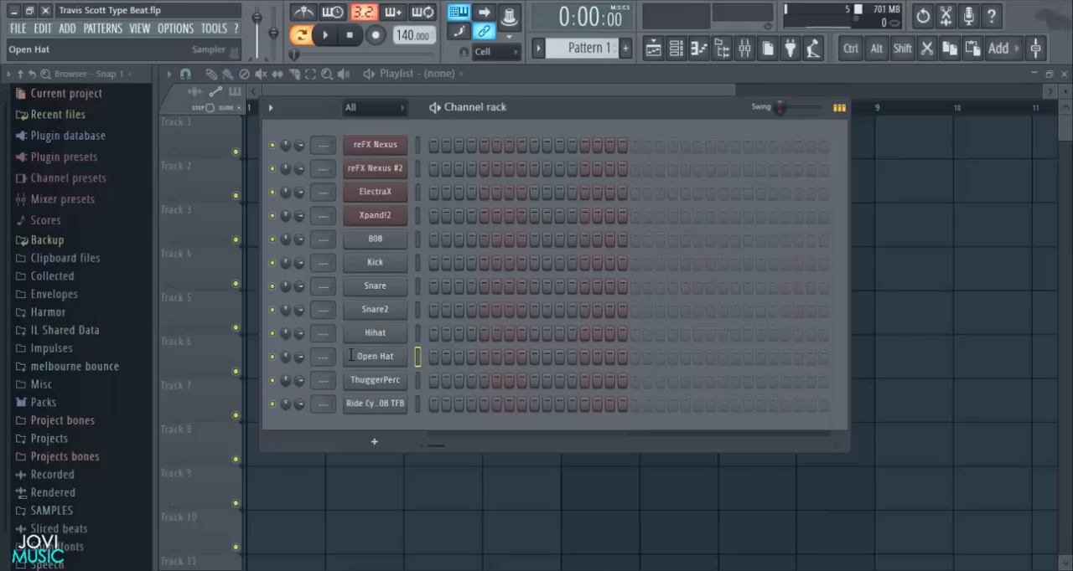
- Rename the ThuggerPerc channel as Perc and the ride cymbal channel as Ride
right_click(381, 379)
left_click(447, 403)
type("Perc")
key("Return")
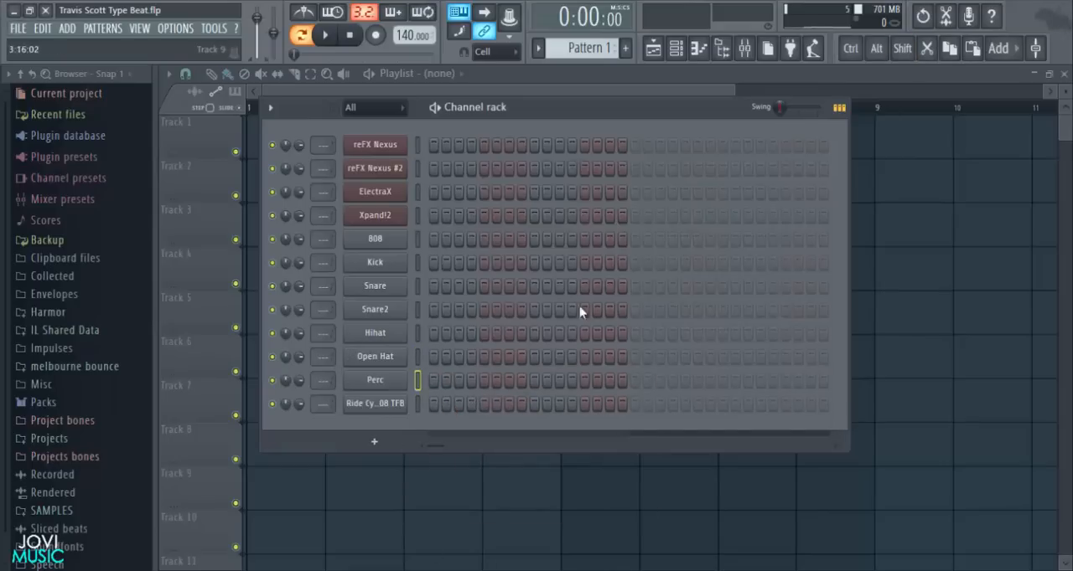
right_click(389, 411)
left_click(449, 406)
type("Ride")
key("Return")
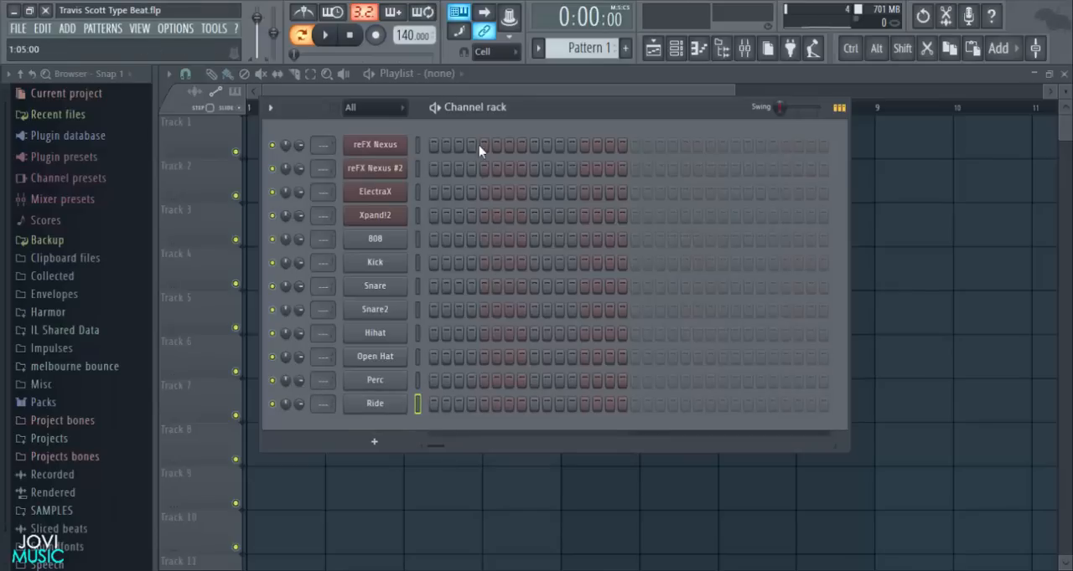
- Open the 808 channel's sample in Edison, detect its pitch, and close Edison
left_click(386, 238)
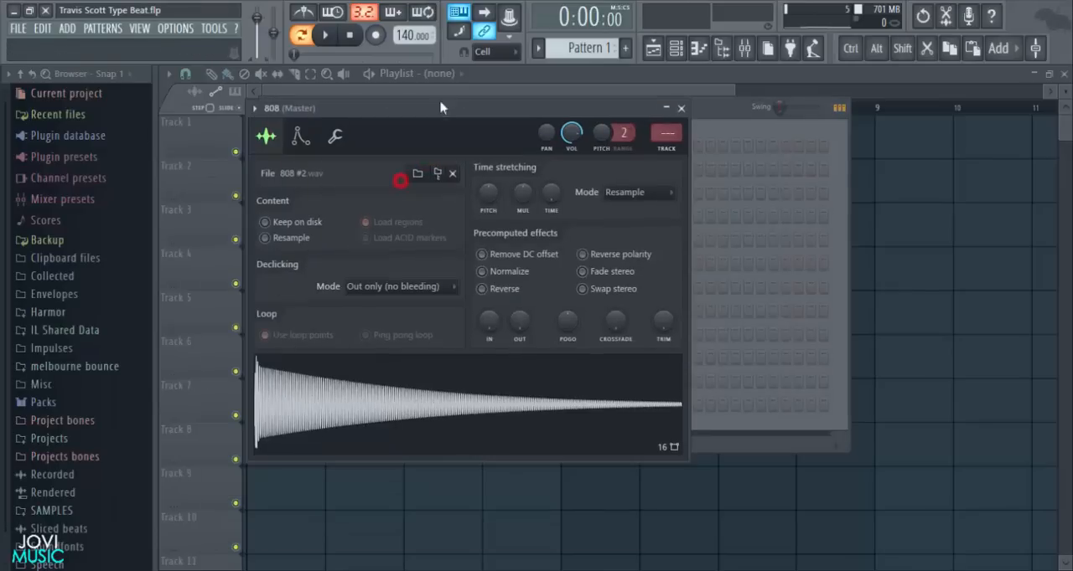
right_click(397, 382)
left_click(429, 420)
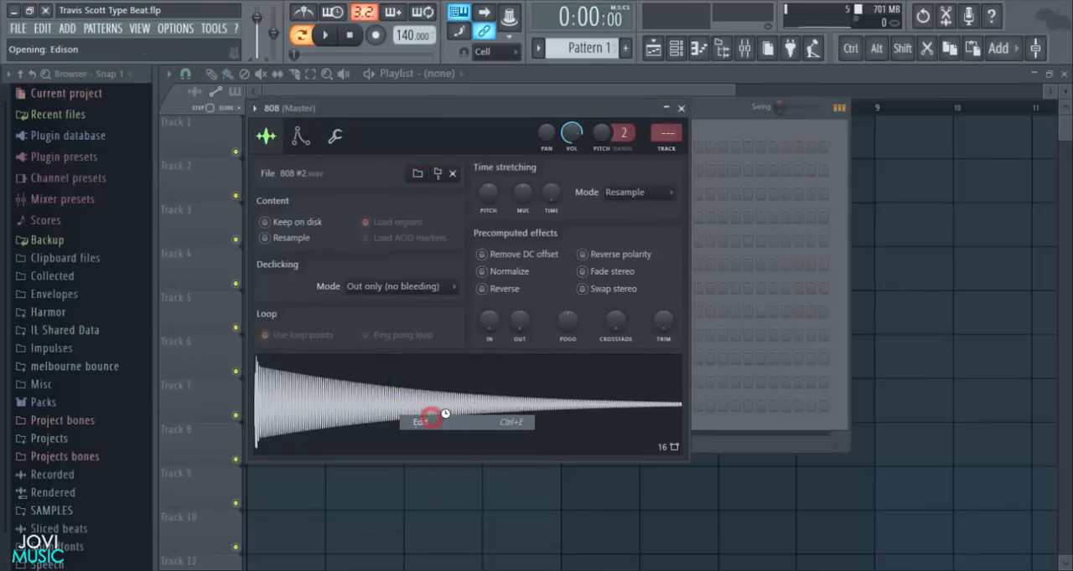
left_click_drag(463, 210, 424, 145)
left_click(404, 213)
left_click(434, 436)
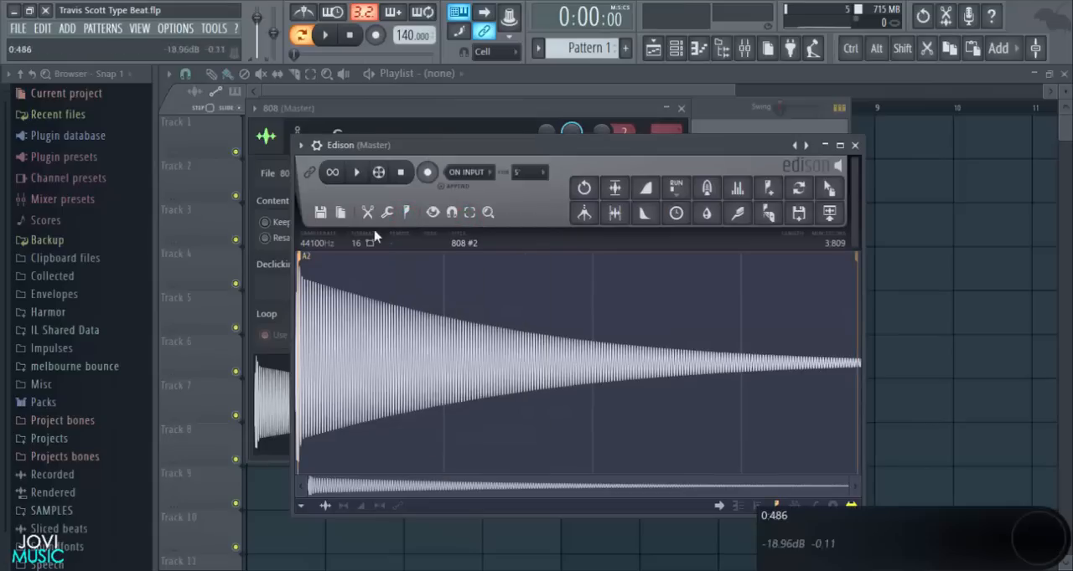
left_click(855, 145)
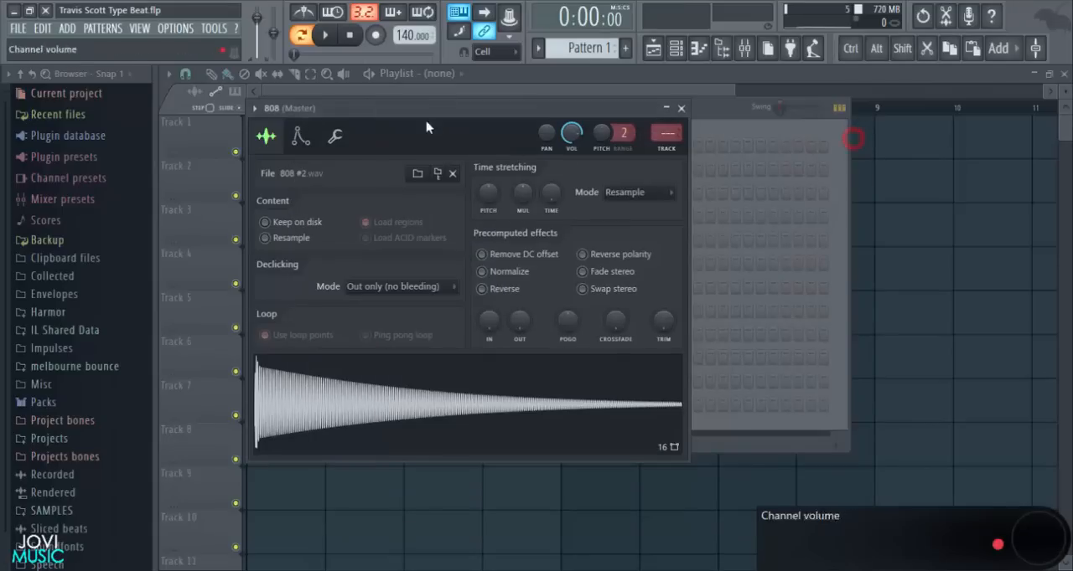
- Set the 808 channel's root note to A4 in its instrument settings and close the channel window
left_click(298, 136)
right_click(449, 402)
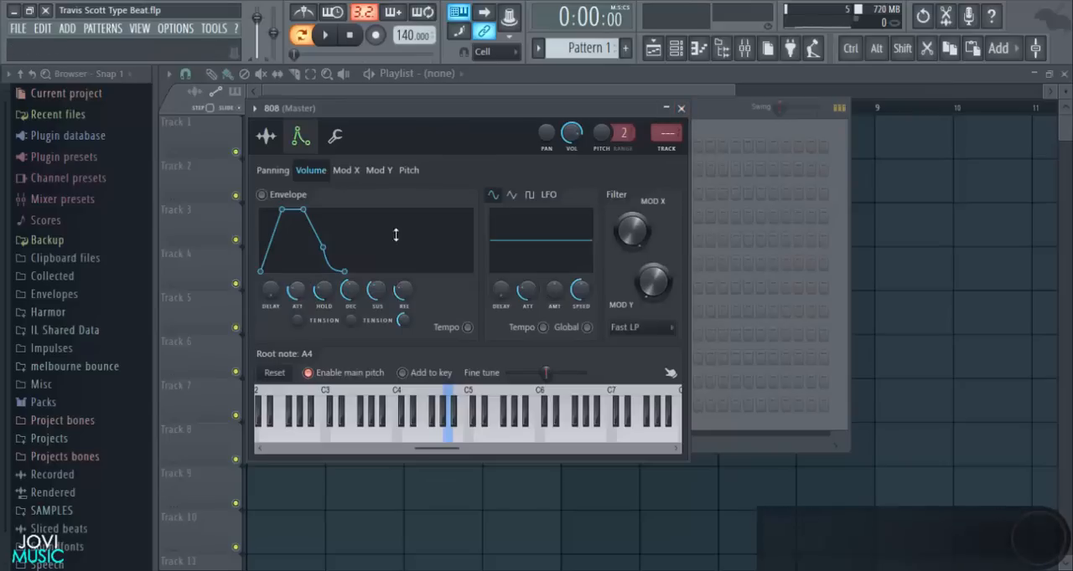
left_click(681, 108)
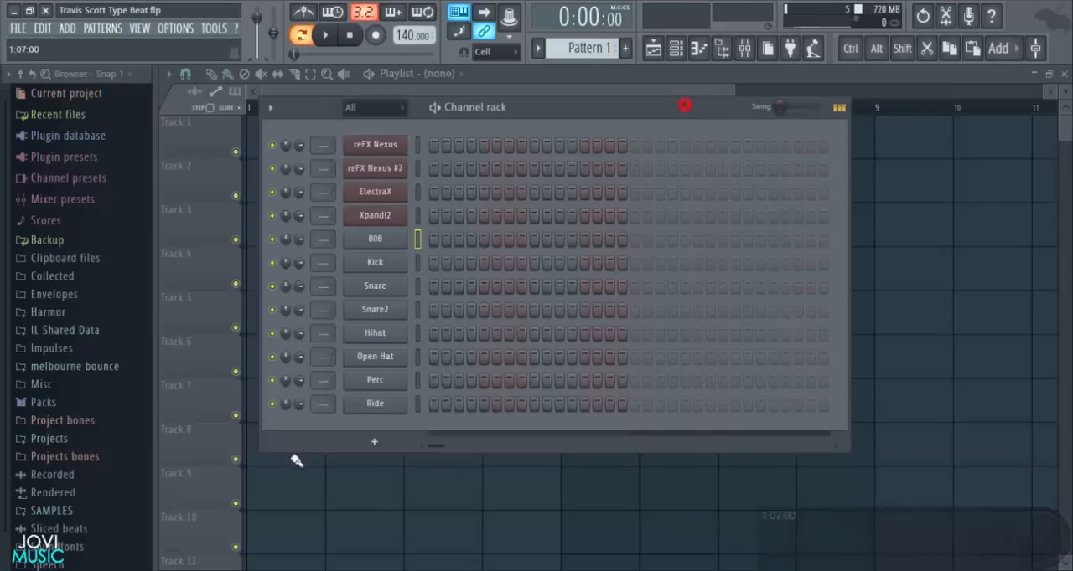
- Add a short fade-out to the Kick sample, normalize it, and close the channel window
left_click(376, 263)
mouse_move(505, 424)
left_mouse_down()
mouse_move(505, 404)
mouse_move(501, 418)
left_mouse_up()
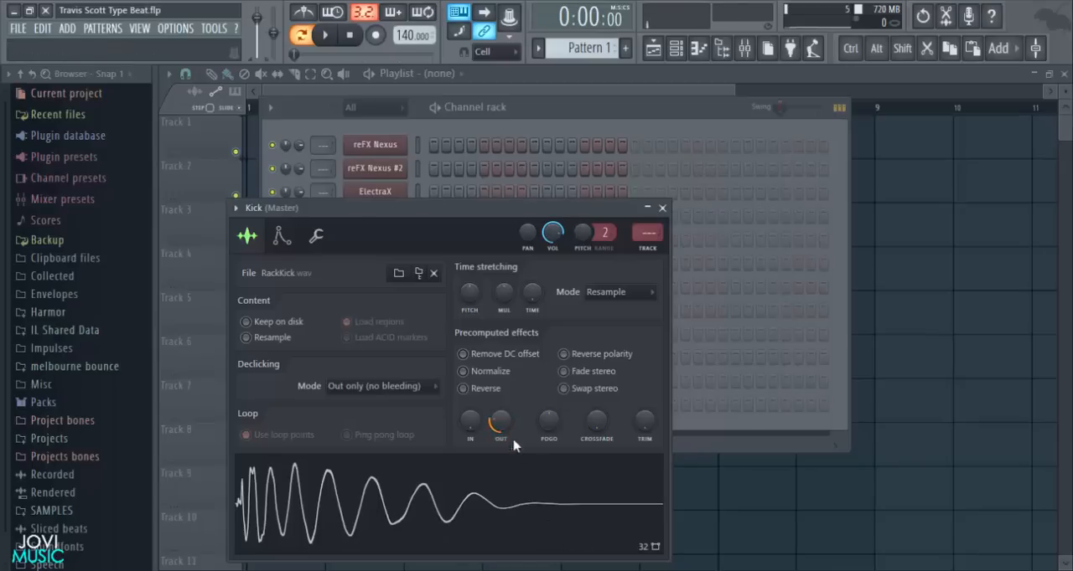
left_click(475, 372)
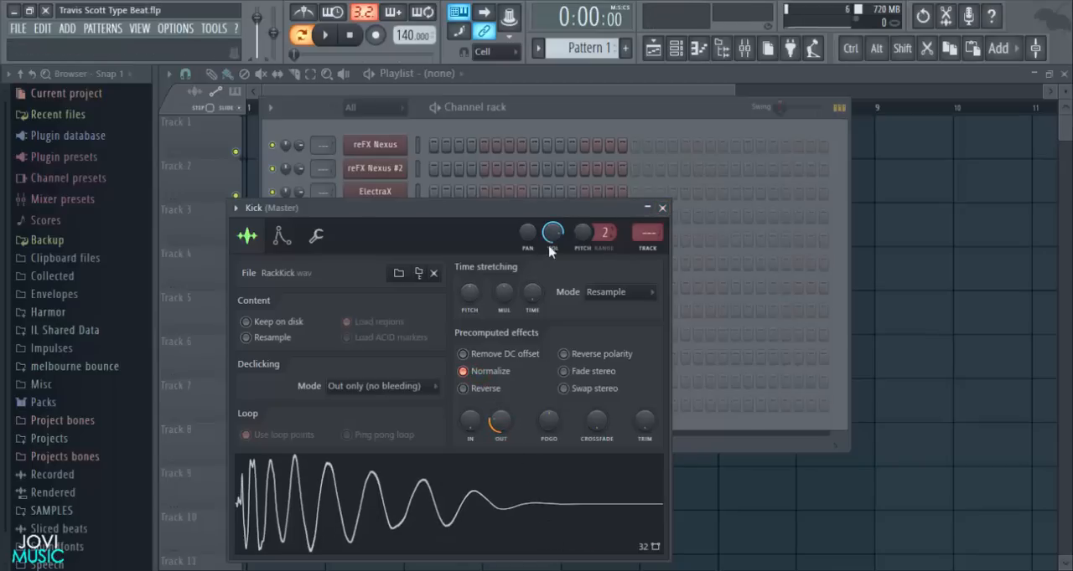
left_click(662, 208)
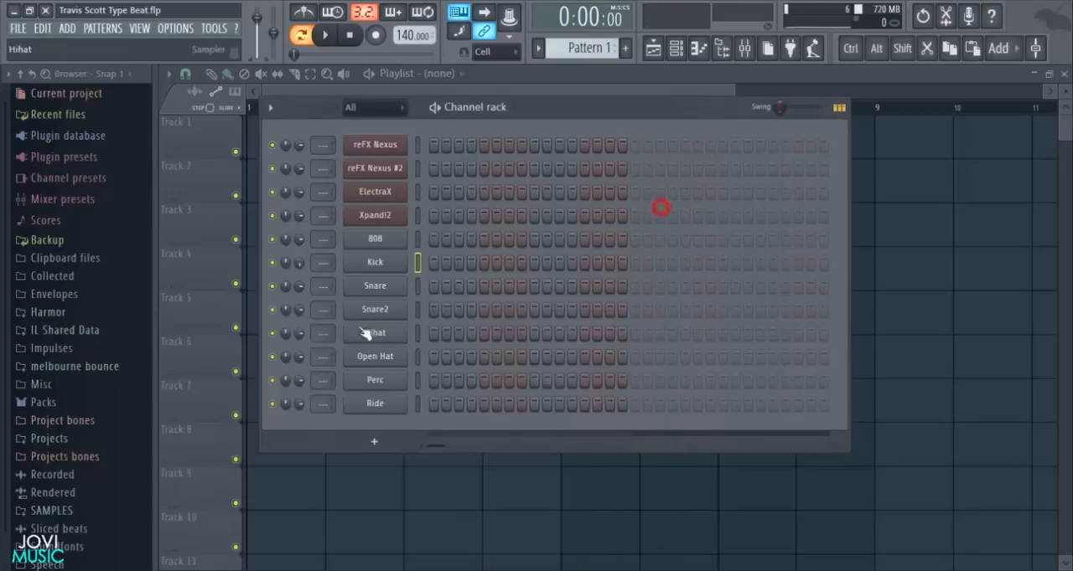
- Normalize the Snare and Snare2 samples and close each channel window
left_click(387, 289)
left_click(506, 398)
left_click(682, 228)
left_click(365, 305)
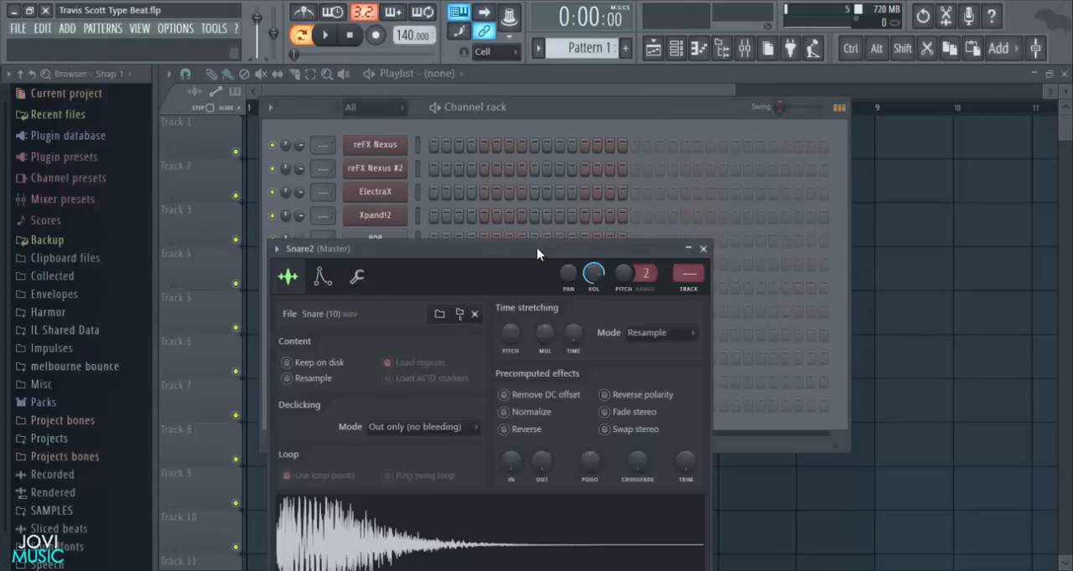
left_click_drag(538, 254, 579, 175)
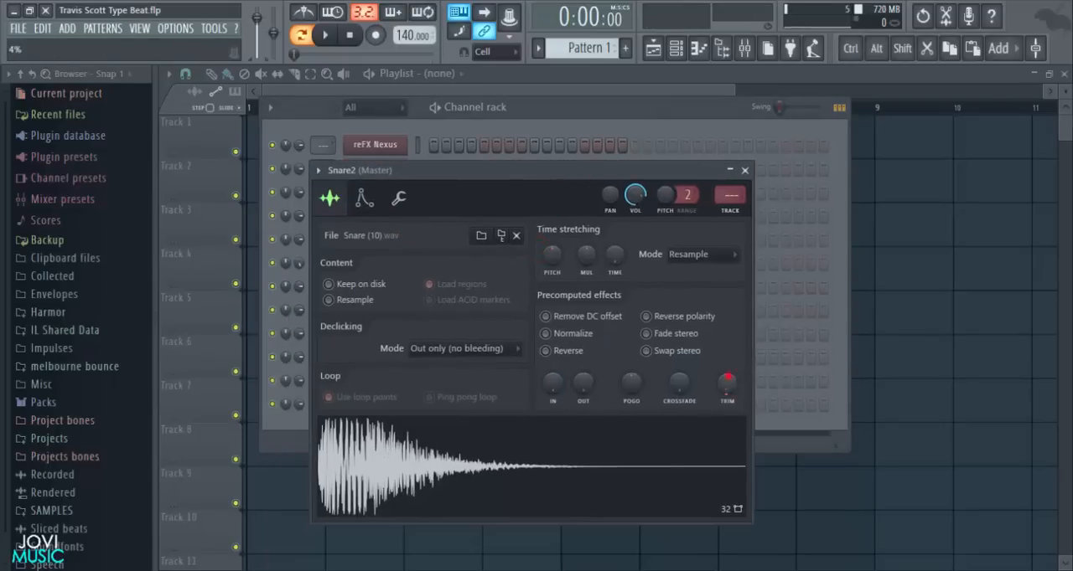
left_click(584, 335)
left_click(744, 170)
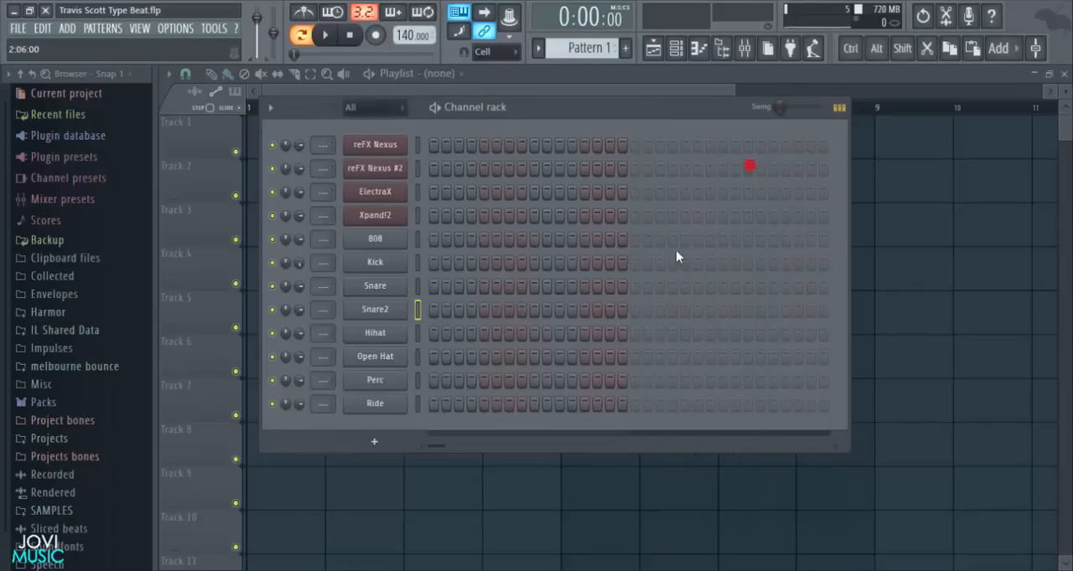
- Check the Hihat sample, and shape the Open Hat's volume envelope with full hold and zero decay, sustain and release
left_click(374, 333)
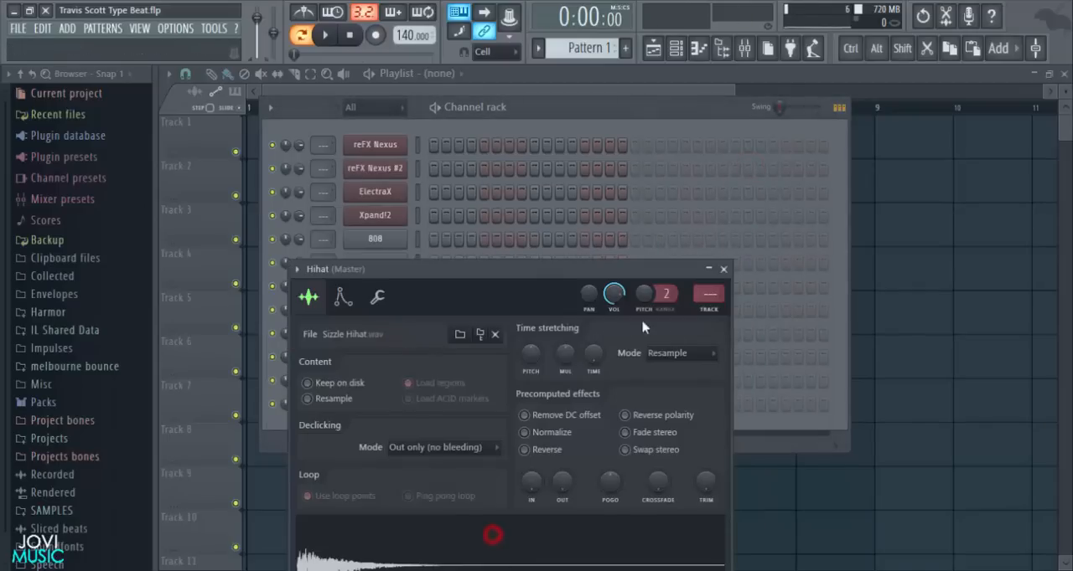
left_click(722, 270)
left_click(379, 357)
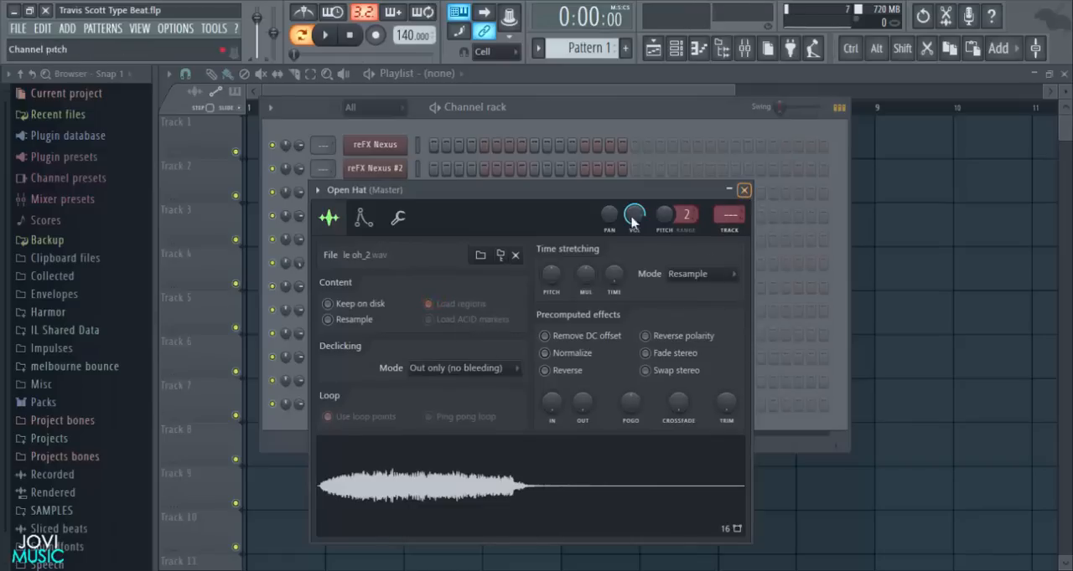
left_click(363, 218)
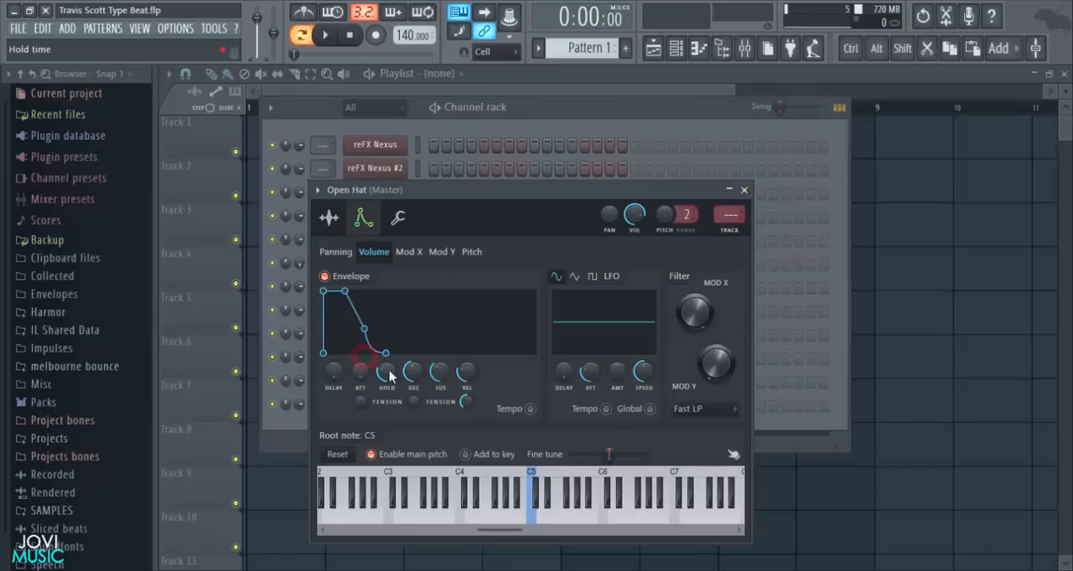
left_click_drag(412, 374, 412, 415)
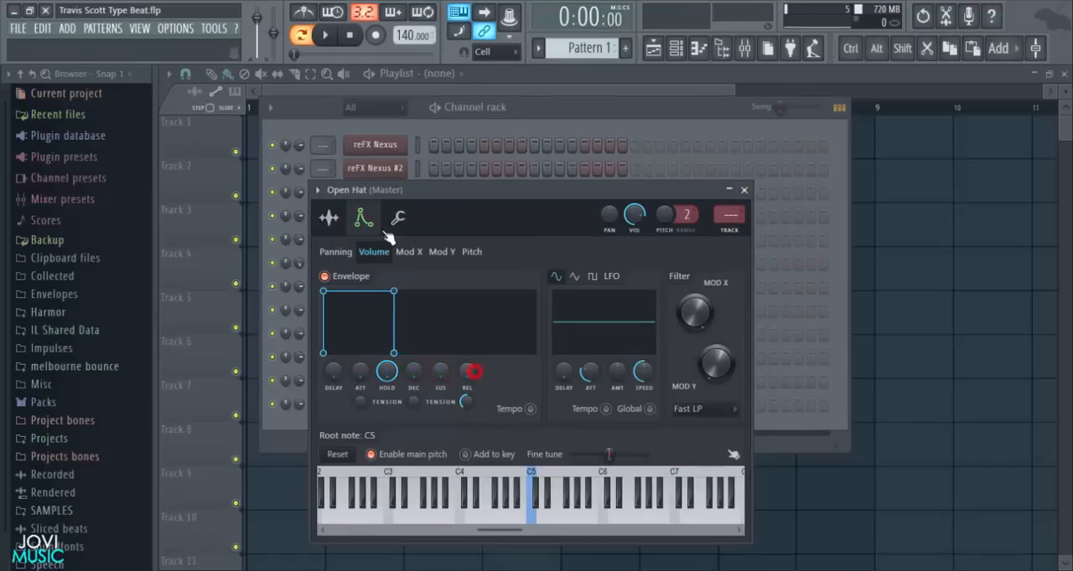
left_click(331, 219)
left_click(743, 190)
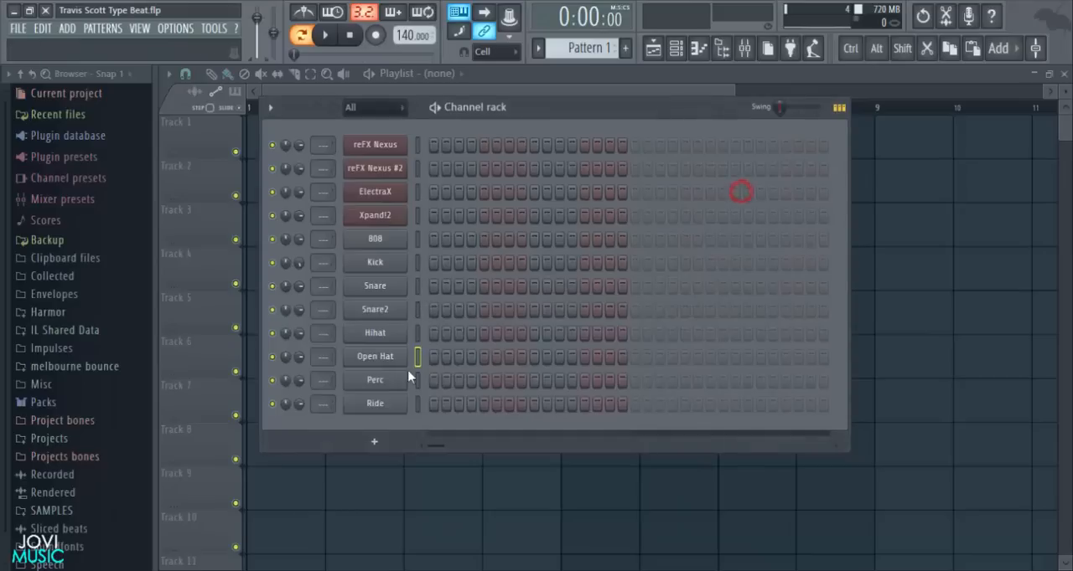
- Normalize the Perc sample, adjust its trim amount, and close the channel window
left_click(395, 380)
left_click(464, 447)
left_click(428, 310)
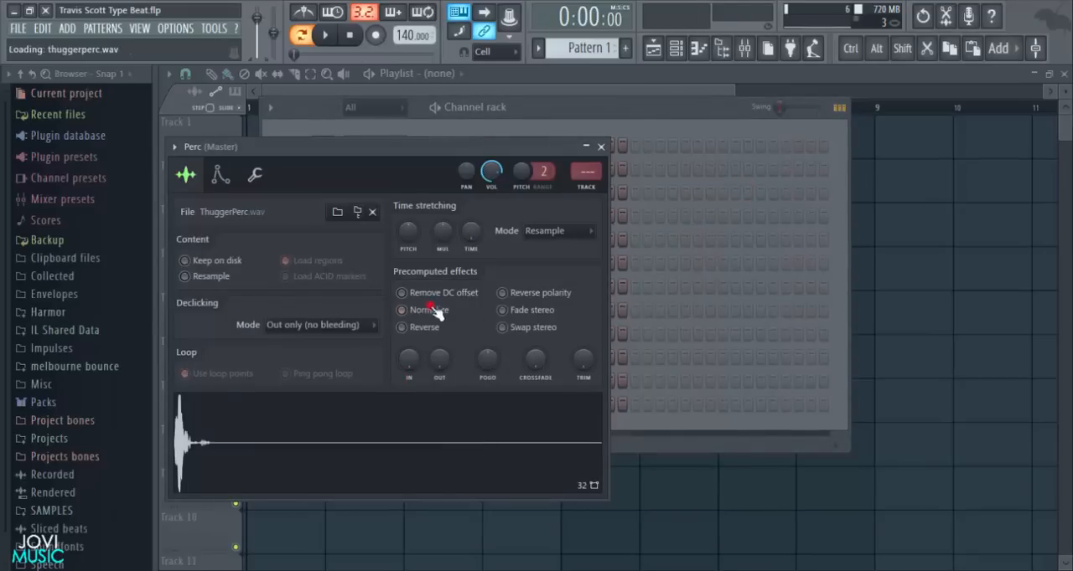
left_click(591, 352)
left_click(528, 439)
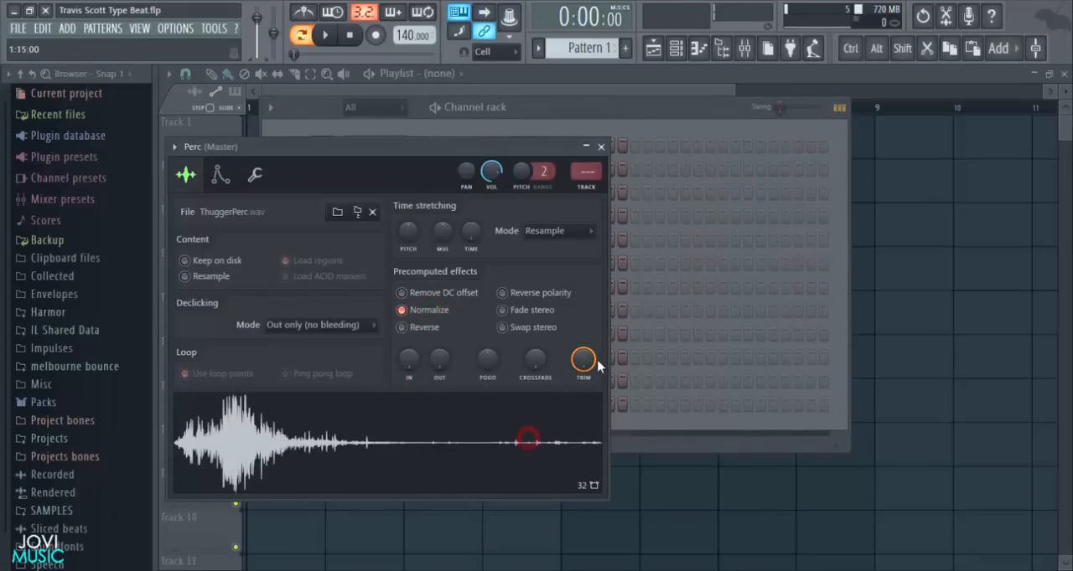
left_click_drag(594, 360, 567, 434)
left_click(602, 147)
left_click(374, 382)
left_click(603, 147)
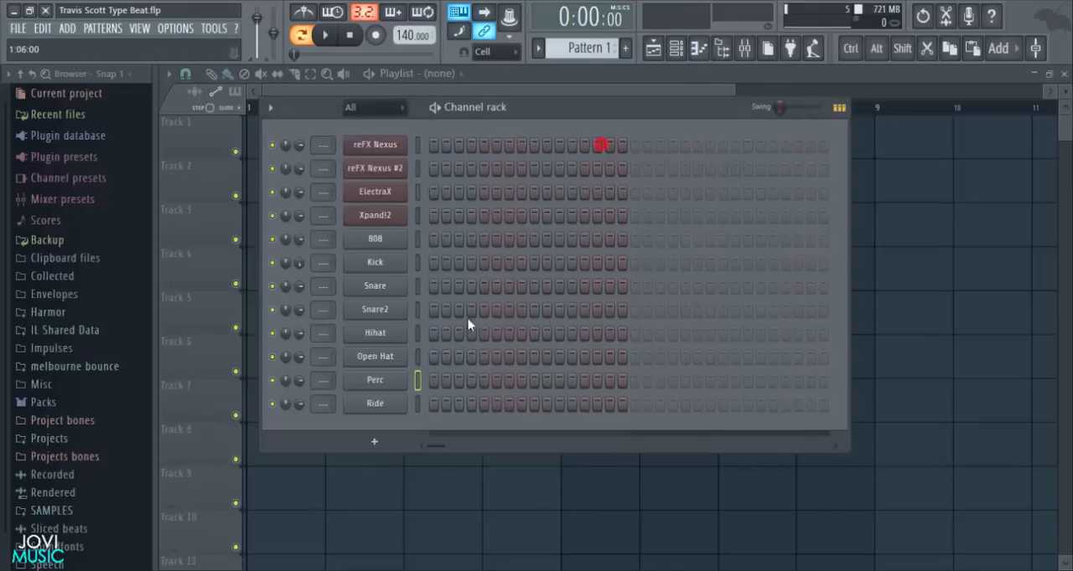
- Lower the Ride channel's volume and close its window
left_click(399, 403)
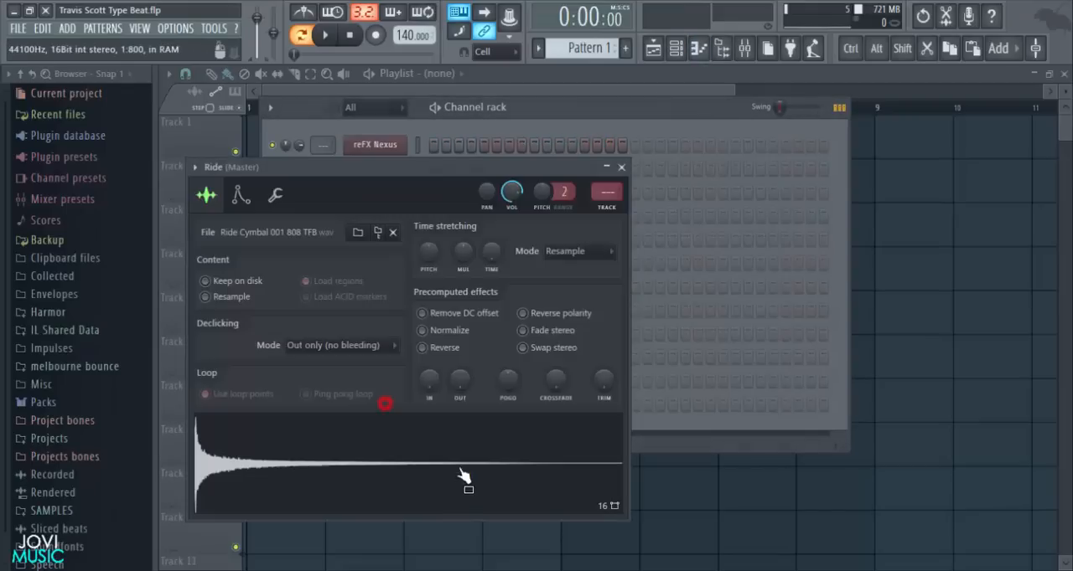
left_click(621, 167)
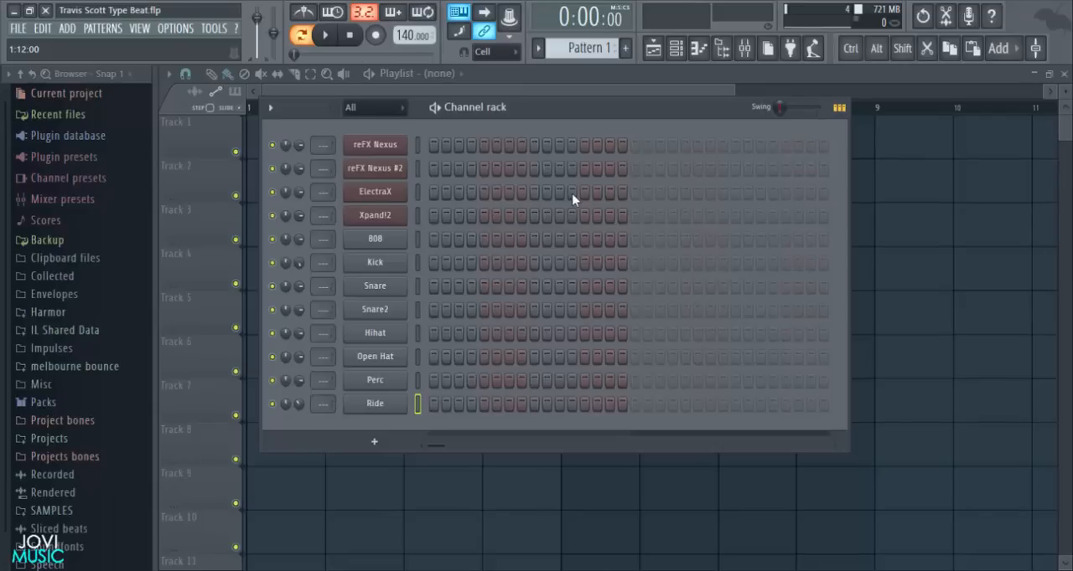
- Open the piano roll of the first reFX Nexus channel and place a two-step G6 note at the start of bar 1
right_click(376, 145)
left_click(437, 148)
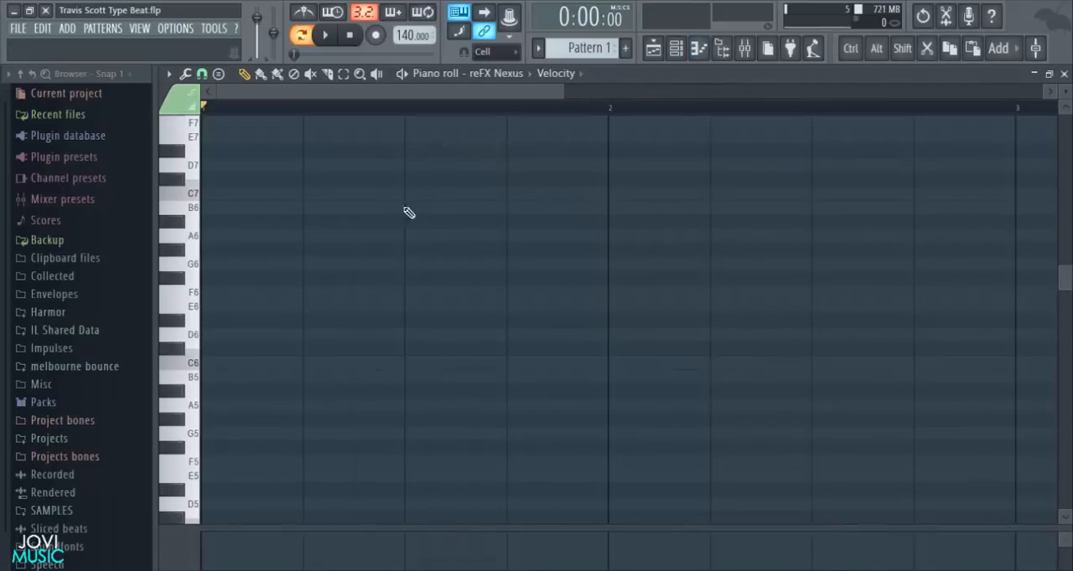
scroll(402, 218, "down", 6)
left_click(193, 189)
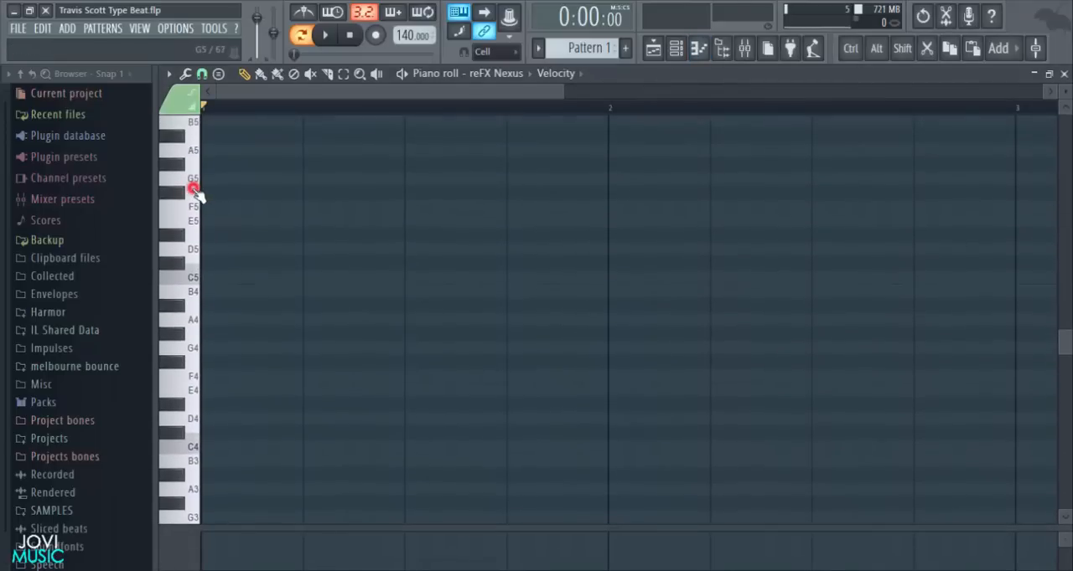
scroll(199, 215, "up", 5)
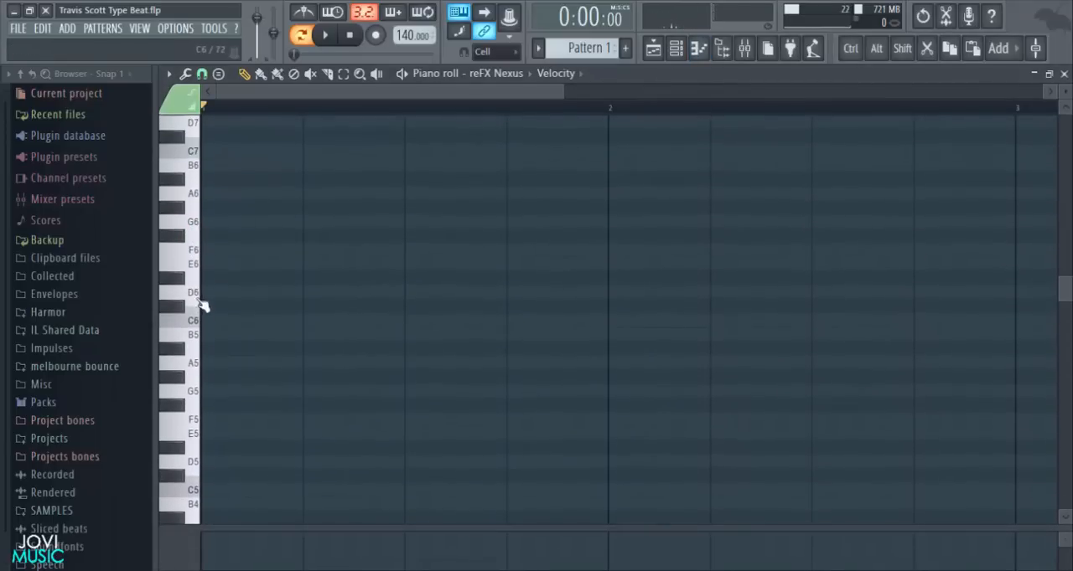
scroll(203, 342, "down", 2)
scroll(204, 342, "up", 2)
left_click(221, 253)
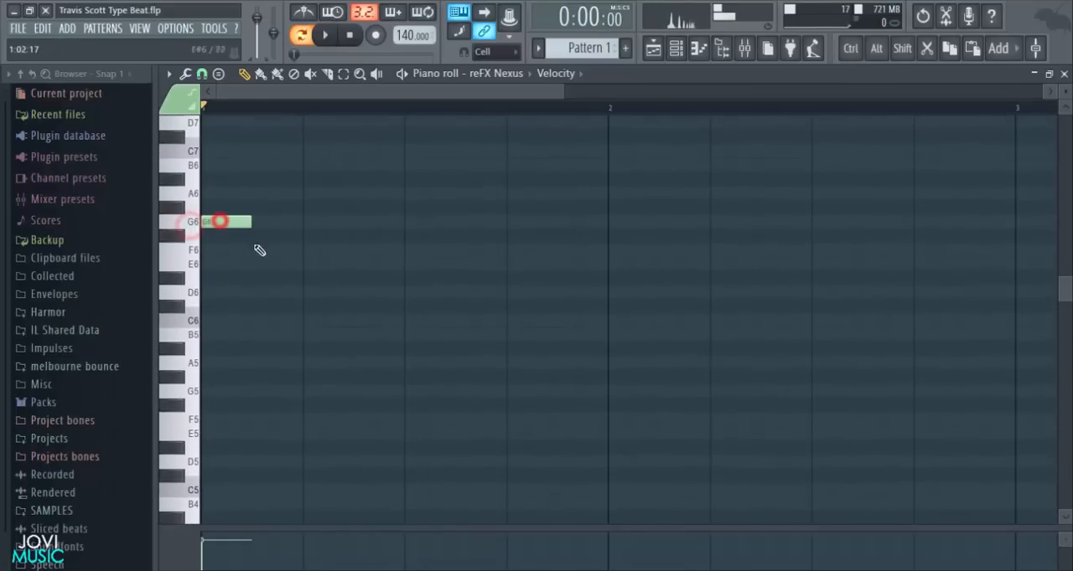
- With snapping set to Step, add D#7, D7 and A#6 notes one after another following the G6 note
scroll(285, 276, "up", 2)
left_click(202, 74)
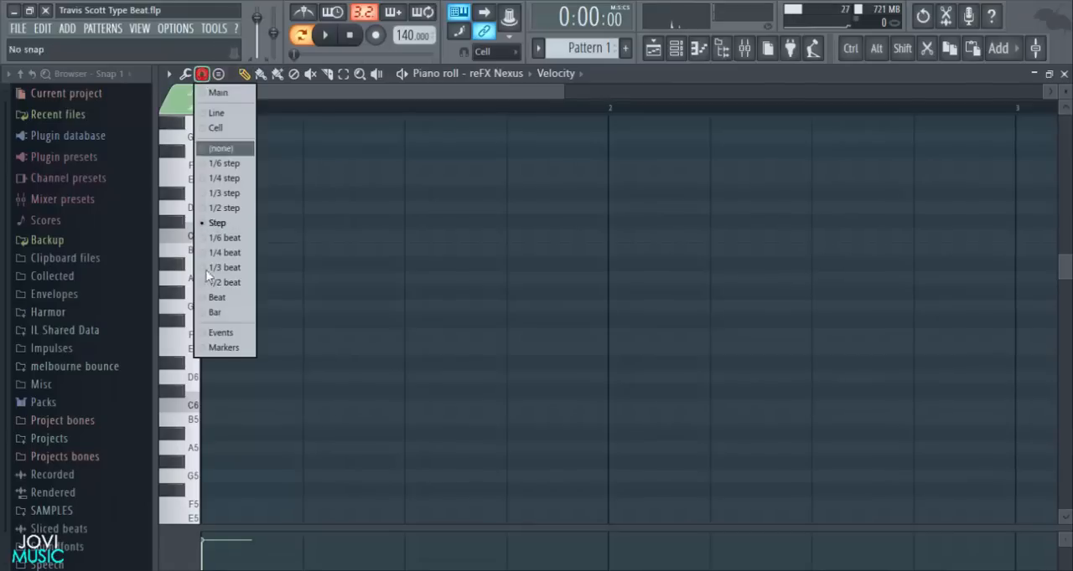
left_click(219, 223)
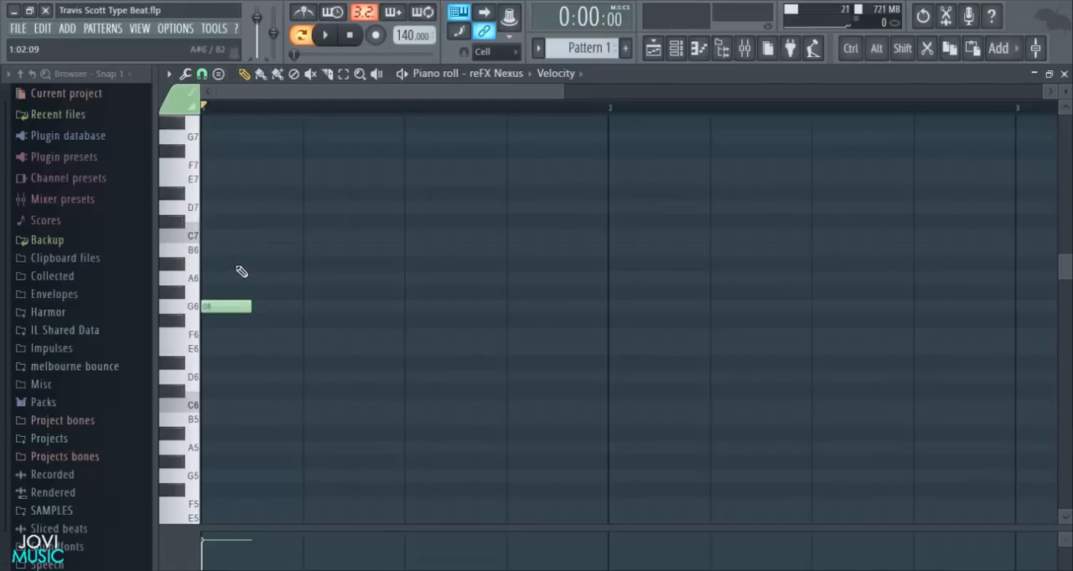
left_click(254, 196)
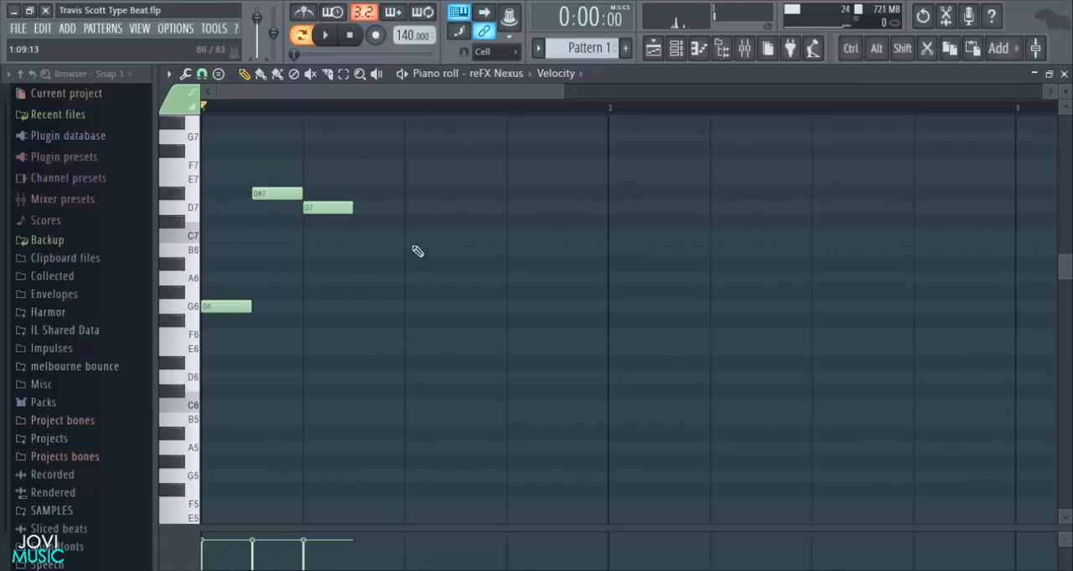
left_click(350, 265)
scroll(501, 118, "down", 2)
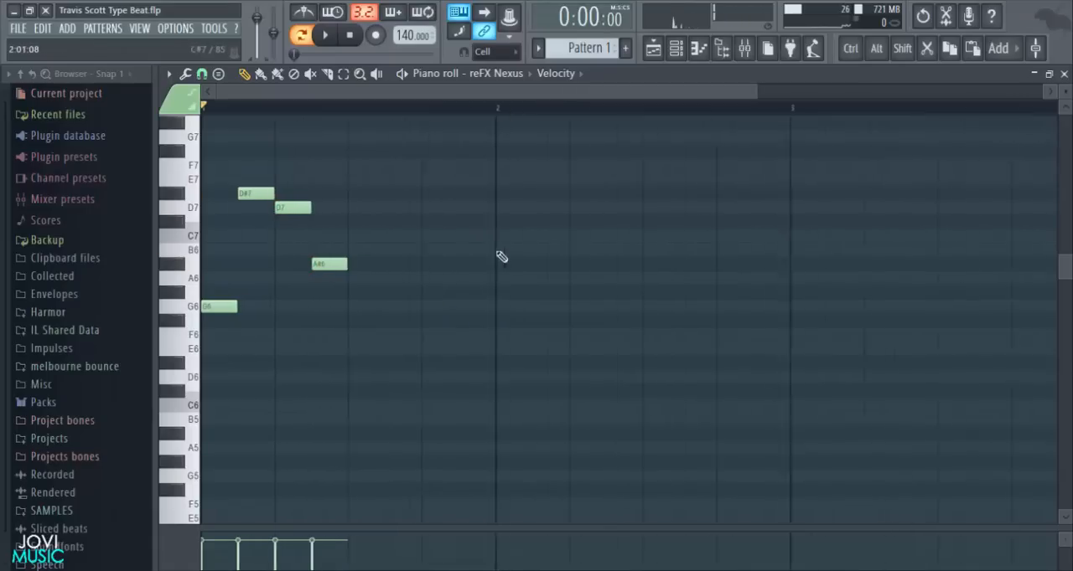
- Set the project tempo to 132 BPM and play back the four-note phrase
left_click_drag(753, 97, 575, 97)
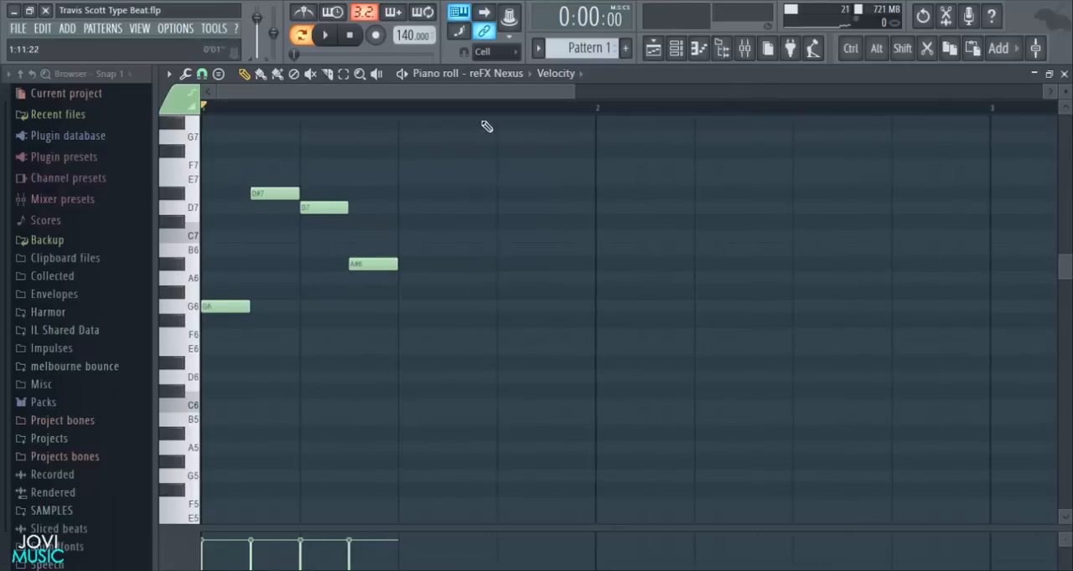
key("space")
right_click(567, 276)
key("space")
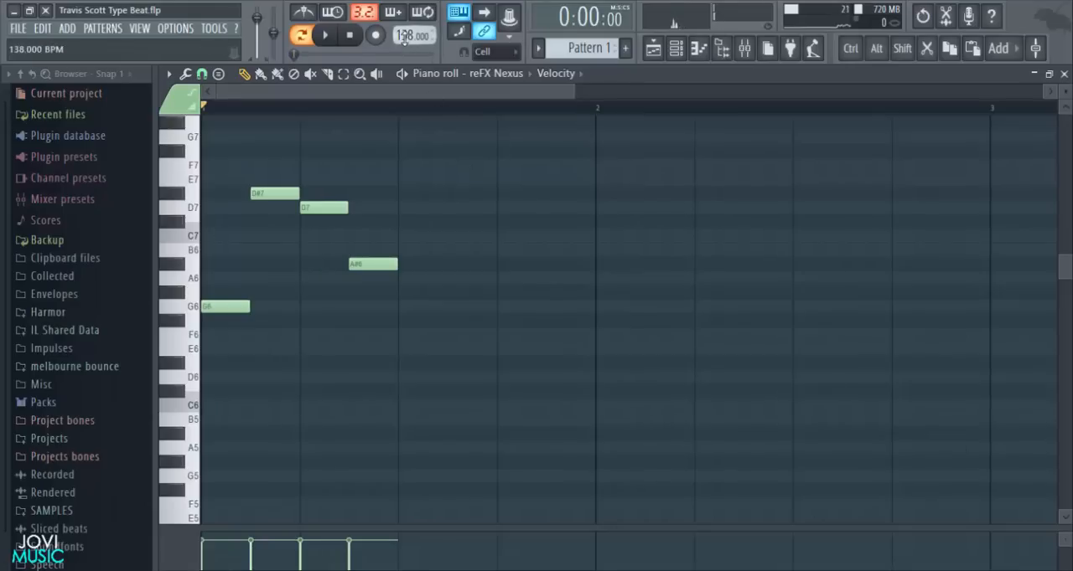
left_click_drag(575, 89, 605, 97)
key("space")
key("space")
- Space the notes one beat apart, moving D#7 to beat 2, D7 to beat 3 and A#6 to beat 4 of bar 1
left_click_drag(445, 160, 299, 249)
right_click(425, 229)
left_click_drag(392, 149, 250, 307)
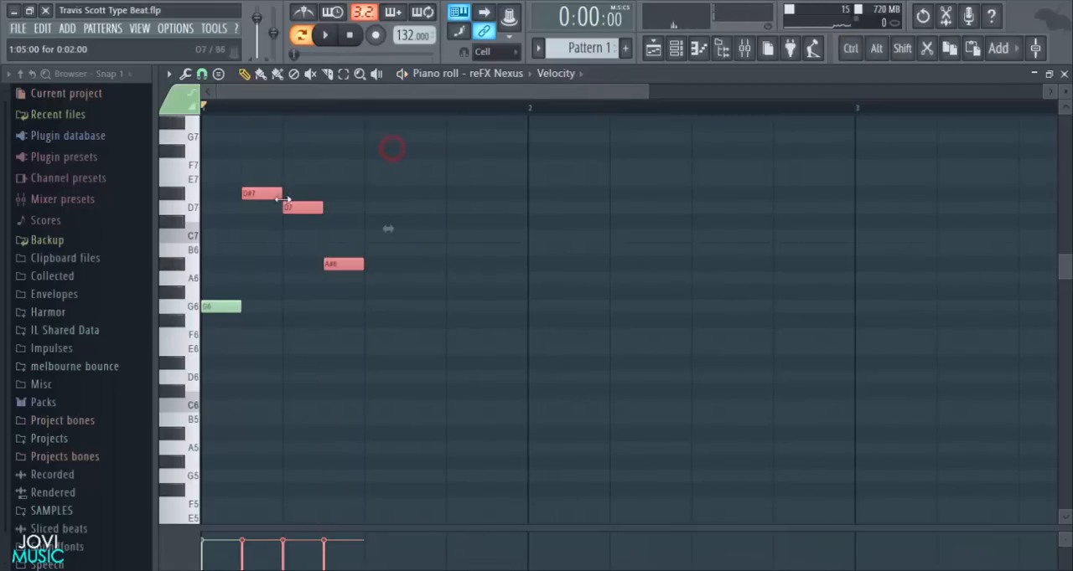
left_click_drag(284, 191, 333, 209)
right_click(335, 232)
left_click_drag(436, 198, 352, 291, "ctrl")
left_click_drag(349, 210, 389, 210)
right_click(345, 307)
left_click_drag(451, 250, 460, 279, "ctrl")
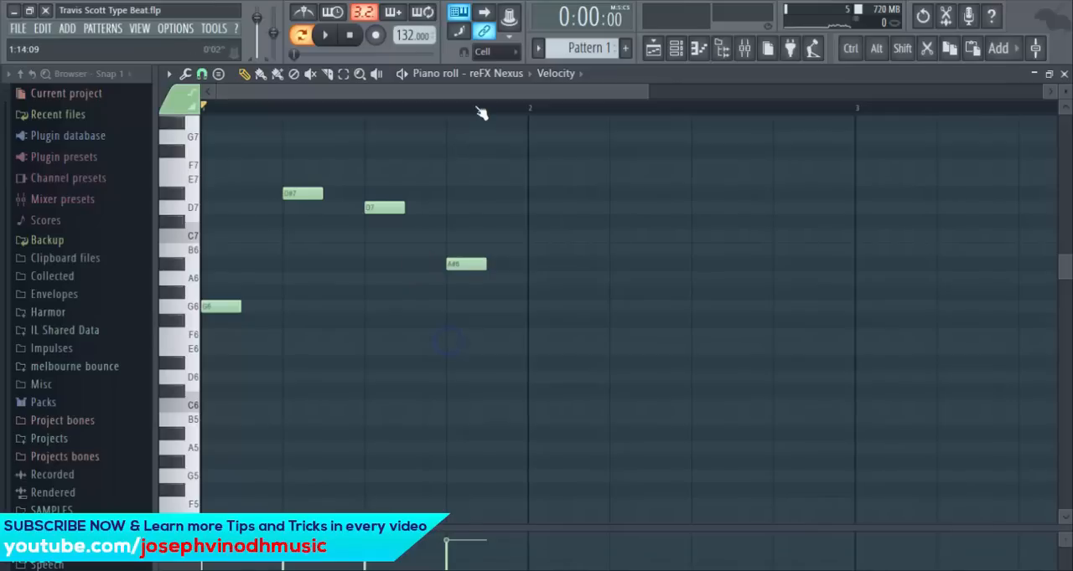
- Duplicate the four-note phrase into bars 2, 3 and 4
scroll(481, 113, "down", 3)
mouse_move(404, 154)
left_mouse_down("ctrl")
mouse_move(270, 292)
mouse_move(214, 314)
mouse_move(398, 329)
mouse_move(384, 322)
left_mouse_up("ctrl")
mouse_move(567, 147)
left_mouse_down("ctrl")
mouse_move(312, 286)
mouse_move(210, 322)
mouse_move(203, 314)
mouse_move(306, 309)
left_mouse_up("ctrl")
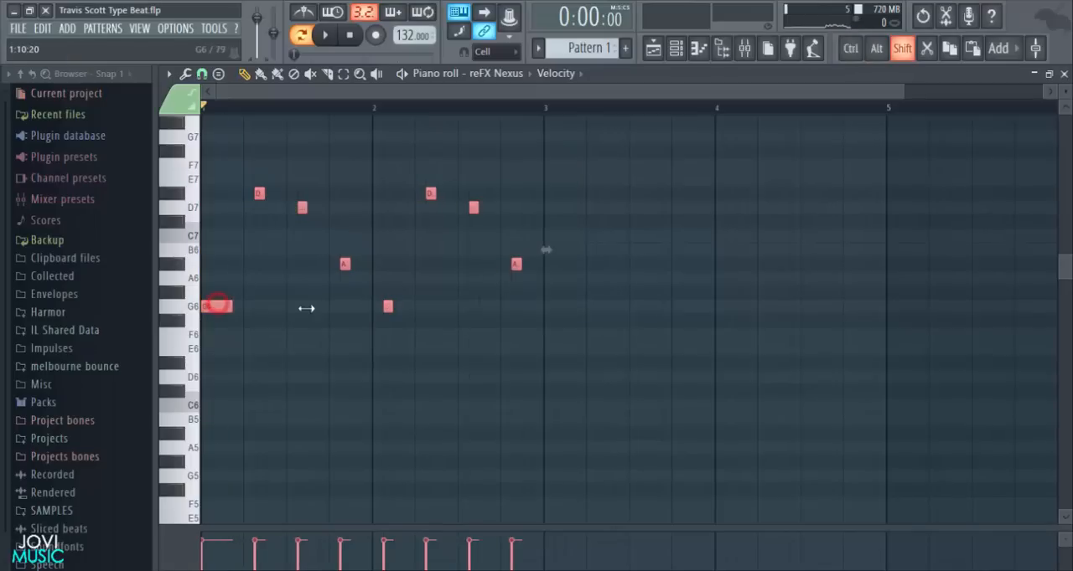
mouse_move(210, 311)
left_mouse_down("shift")
mouse_move(435, 332)
mouse_move(553, 319)
left_mouse_up("shift")
scroll(584, 114, "down", 2)
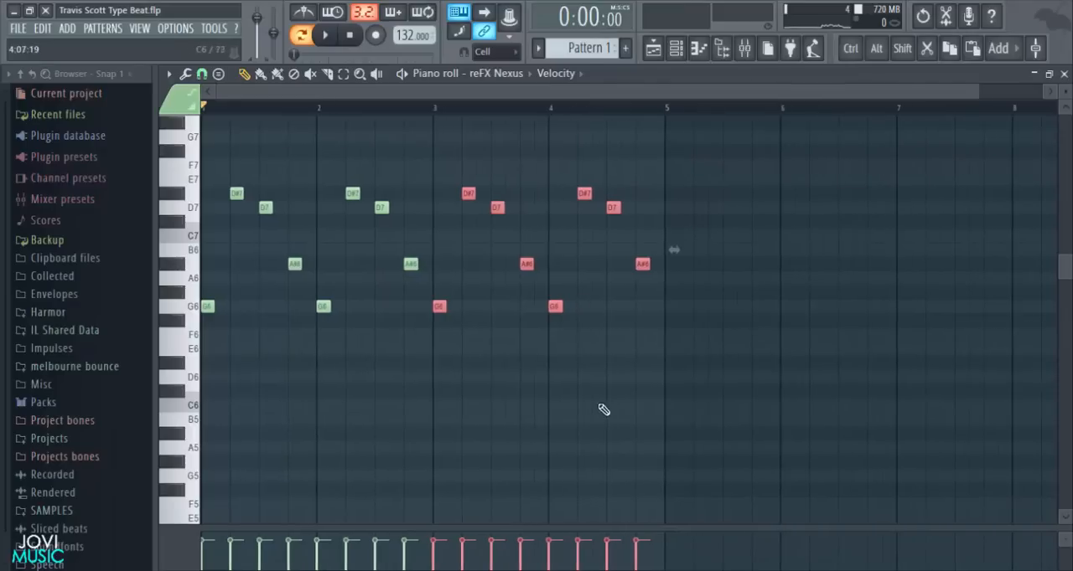
left_click(601, 378)
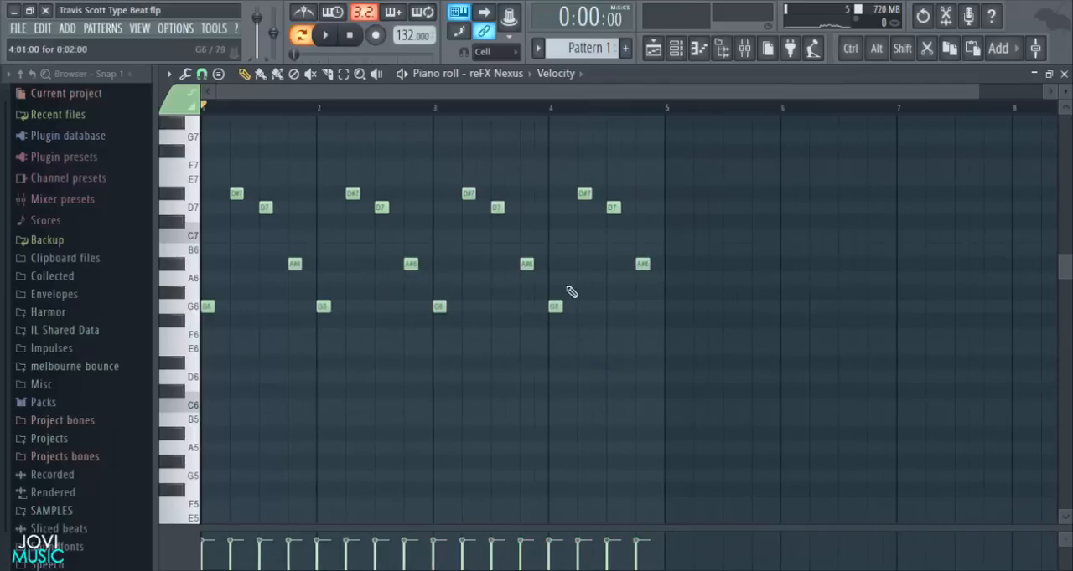
- Vary bar 4 with A#6 on beat 2, A6 on beat 3 and D7 on beat 4, and play back the melody
left_click_drag(585, 195, 581, 260)
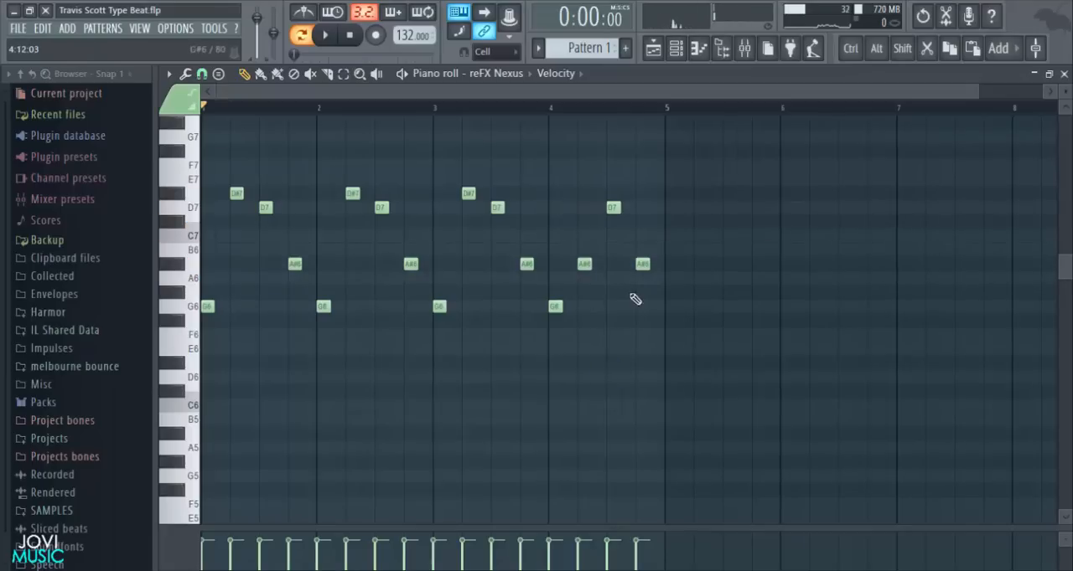
left_click_drag(613, 207, 643, 209)
left_click(644, 208)
right_click(645, 223)
key("space")
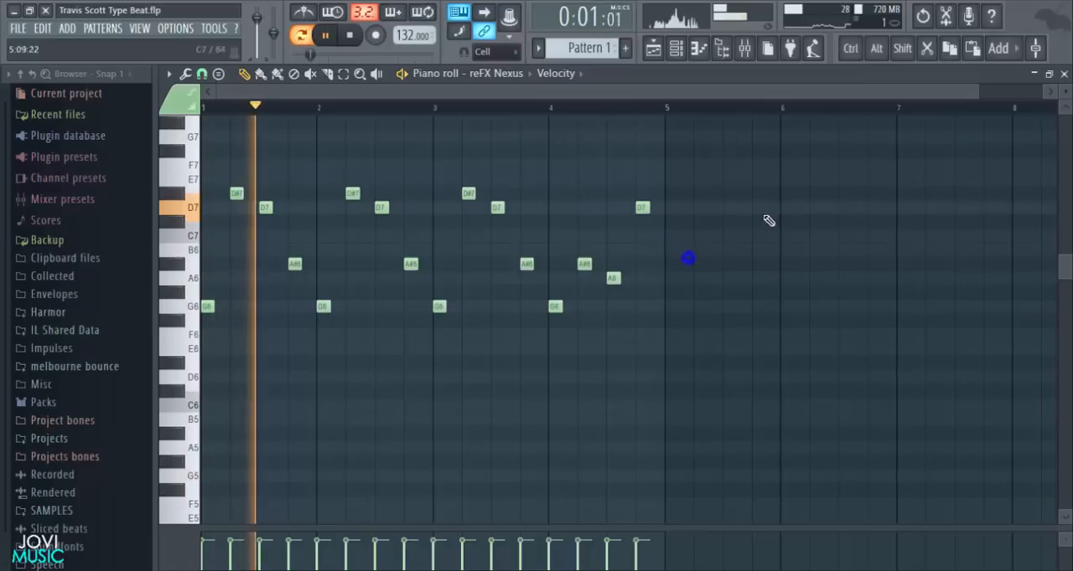
left_click_drag(977, 97, 712, 98)
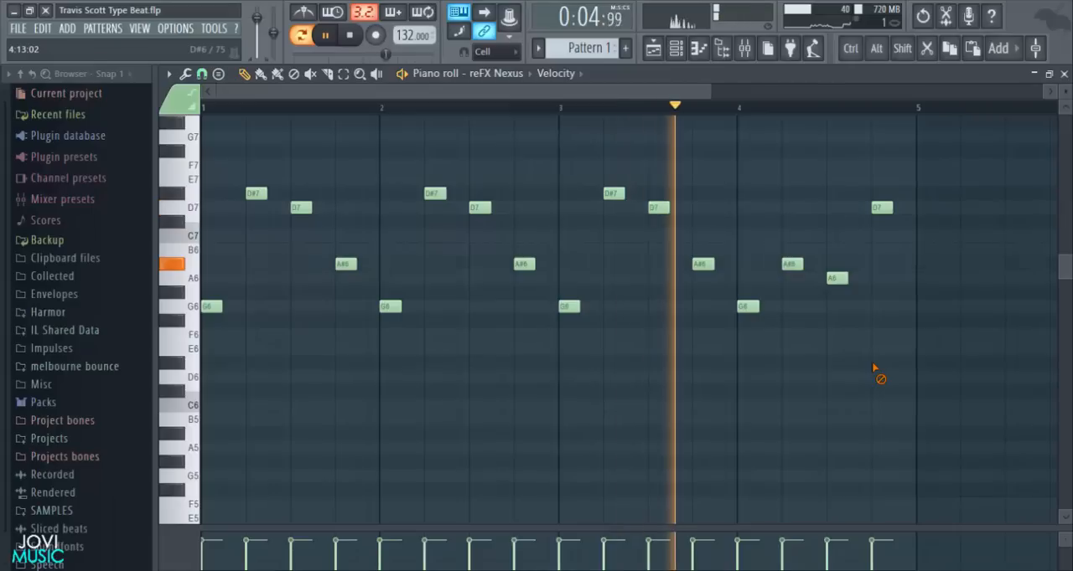
key("space")
- Compress the four-bar melody to half its length so it fills bars 1 and 2, and play it back
left_click_drag(710, 87, 854, 153)
key("ctrl+a")
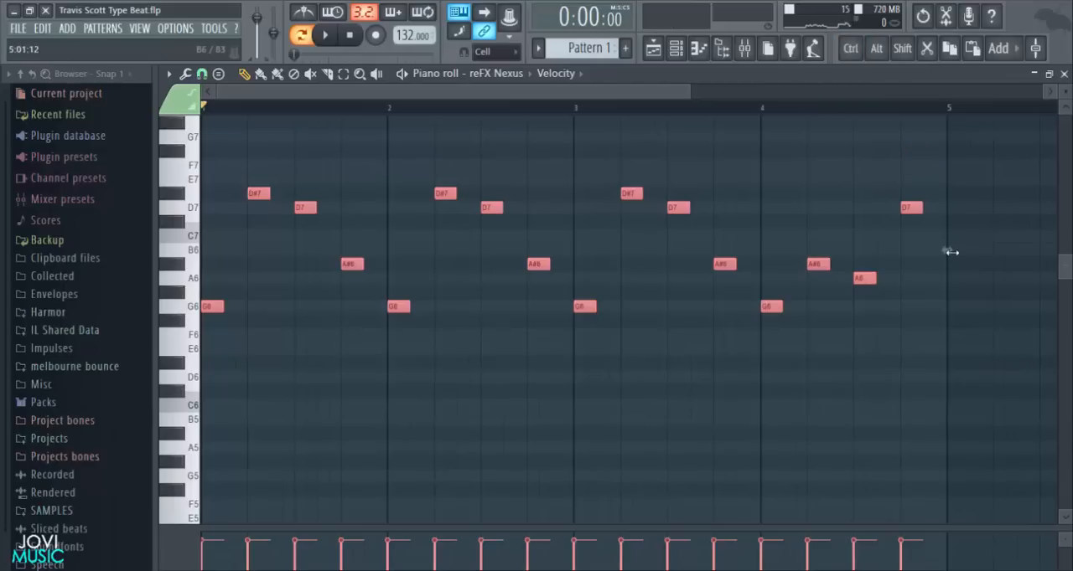
left_click(877, 57)
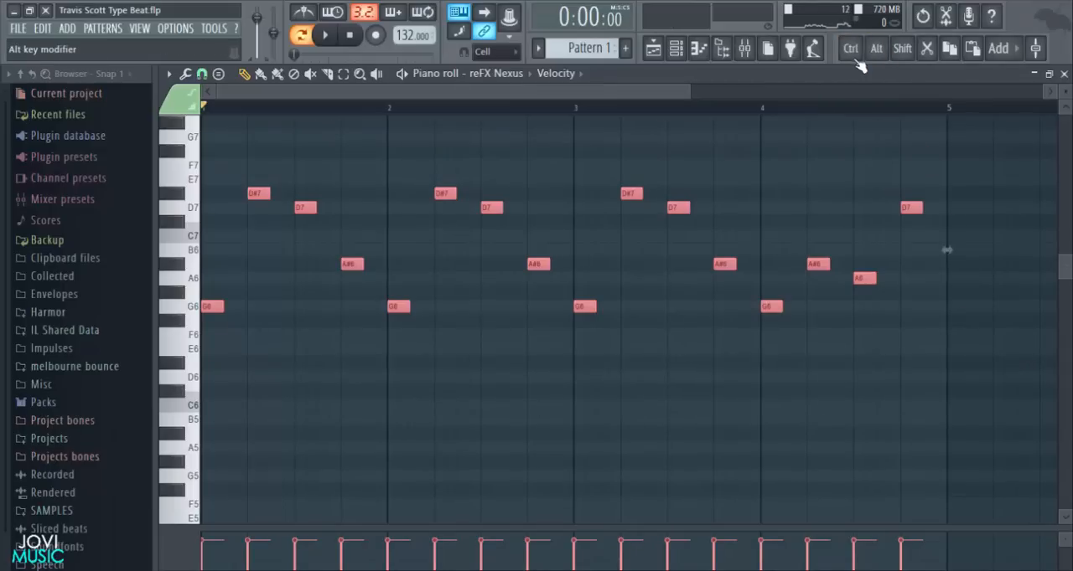
left_click(894, 52)
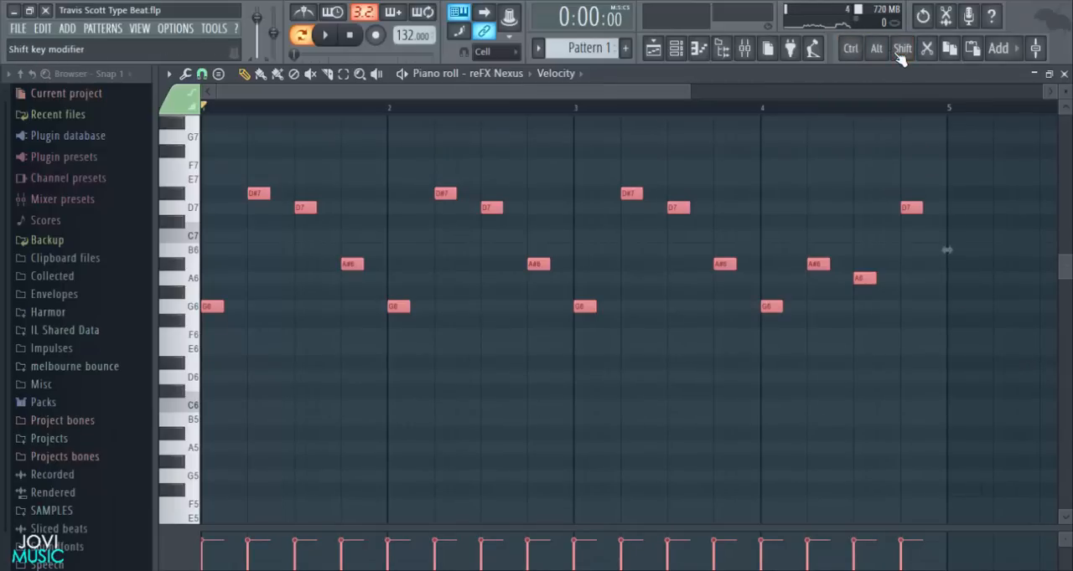
left_click(877, 56)
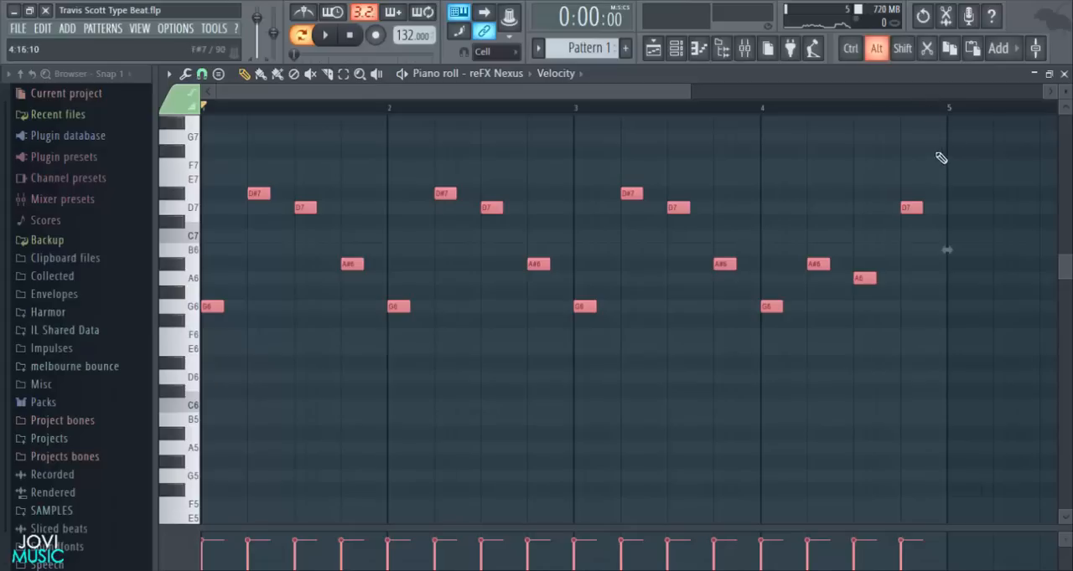
left_click_drag(856, 253, 586, 250)
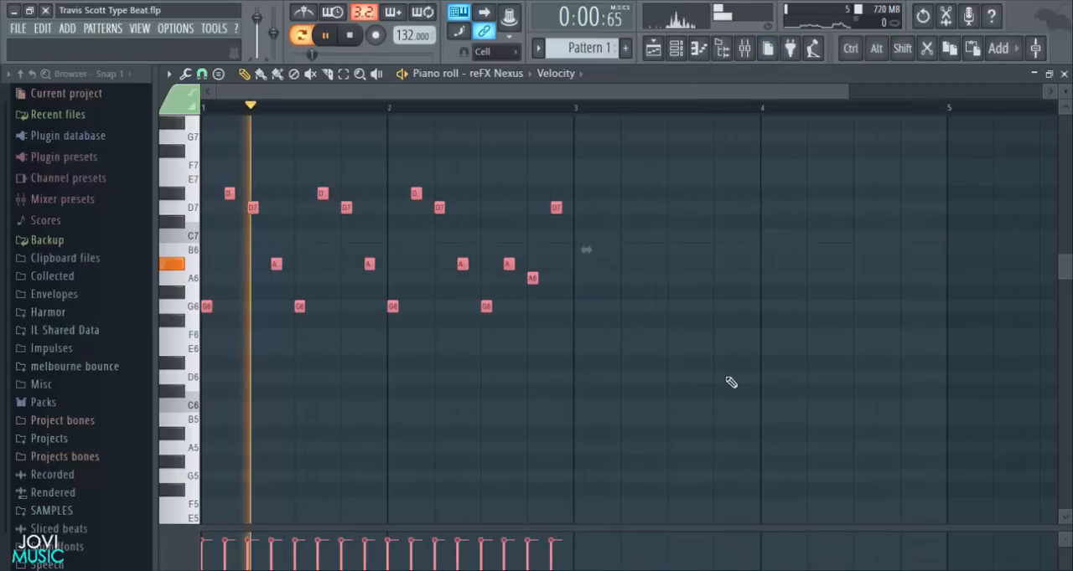
left_click(746, 366)
key("space")
left_click_drag(629, 134, 304, 343)
left_click(618, 415)
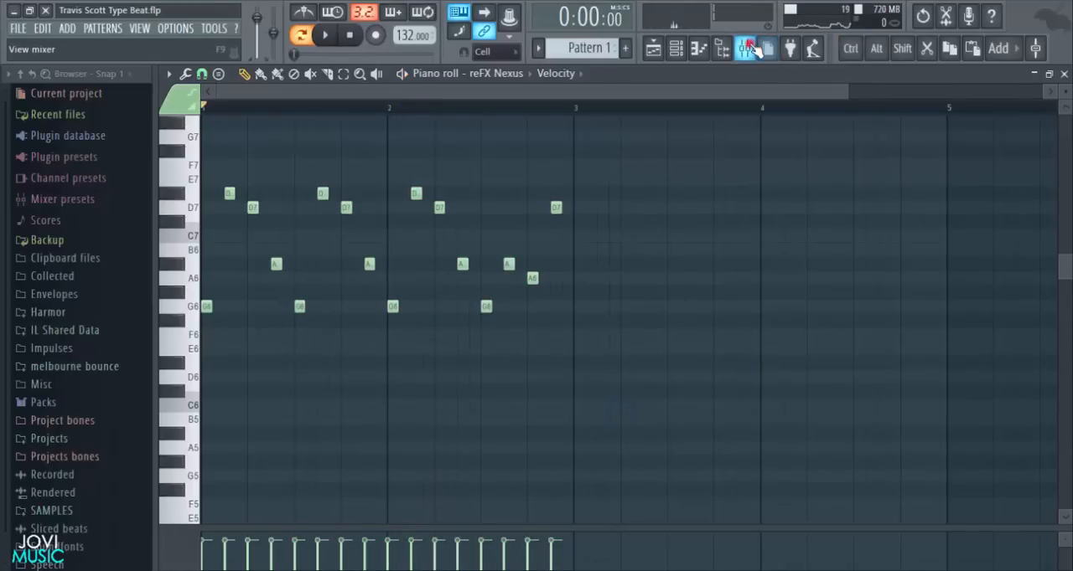
- Select all twelve channels and route them to consecutive mixer tracks, starting from insert 1
left_click(744, 47)
left_click(675, 49)
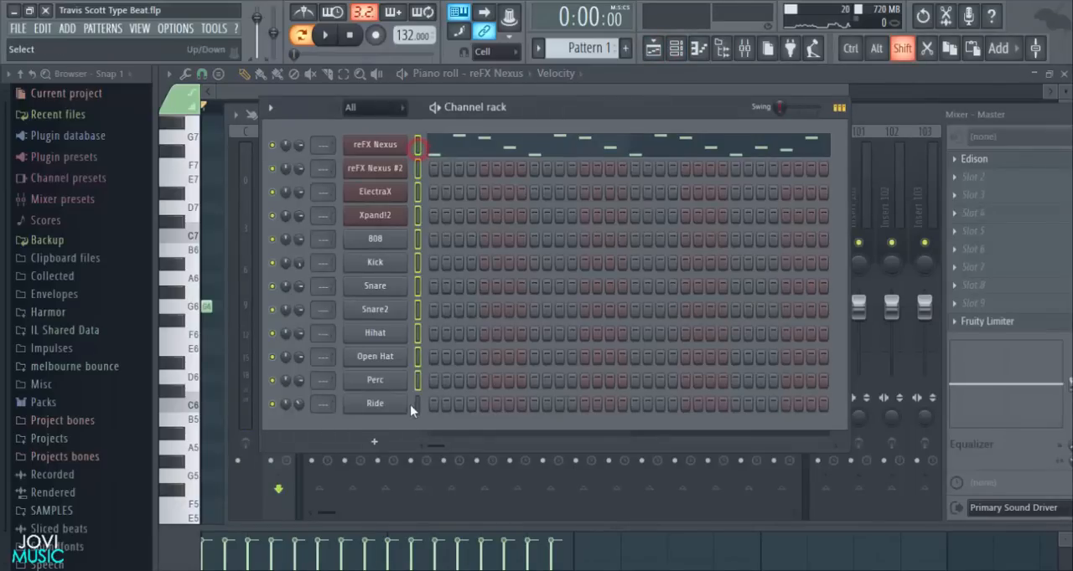
left_click(1010, 473)
left_click(319, 165)
right_click(321, 167)
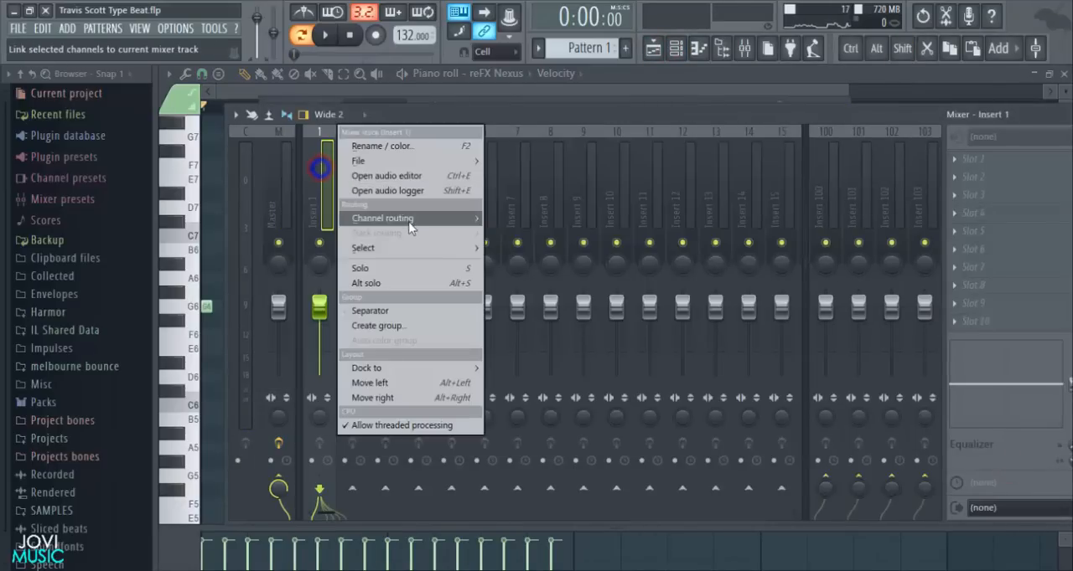
left_click(408, 218)
left_click(533, 233)
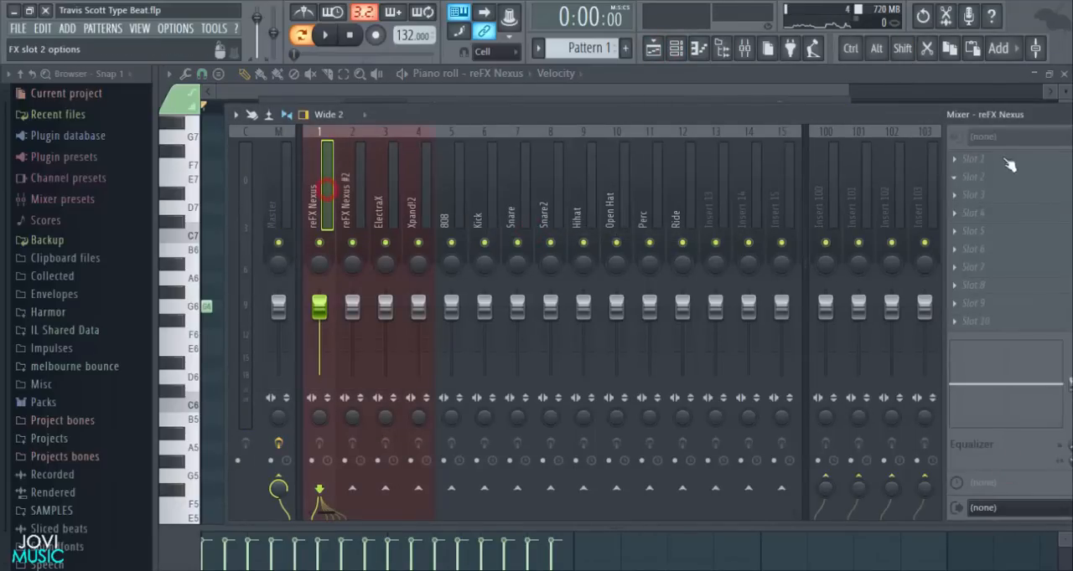
- Load Gross Beat in the first effect slot of the reFX Nexus mixer track, choose its 1/2 Speed time effect and play back the melody
left_click(965, 161)
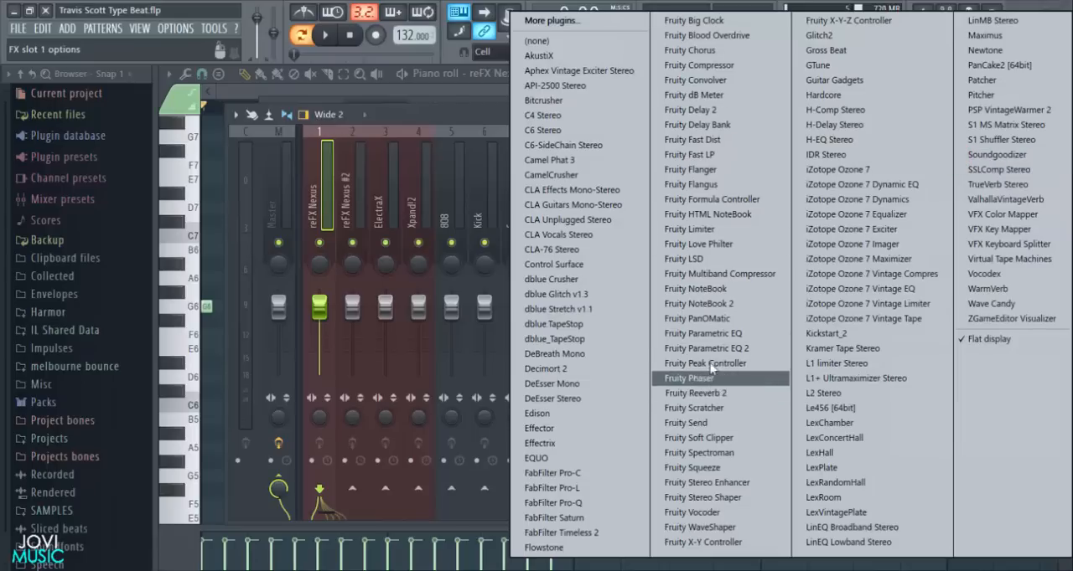
left_click(826, 50)
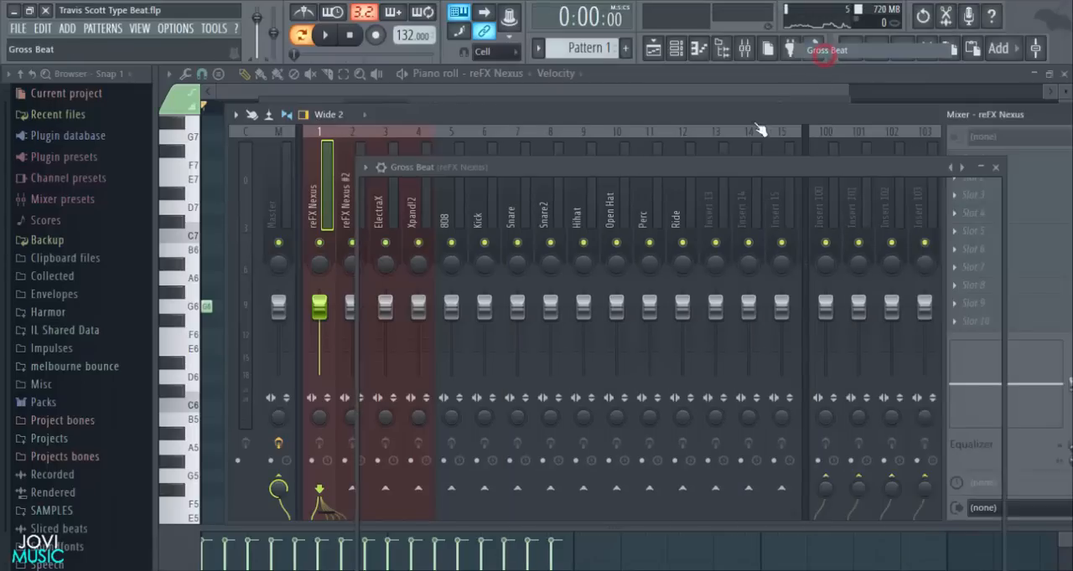
left_click_drag(658, 170, 600, 116)
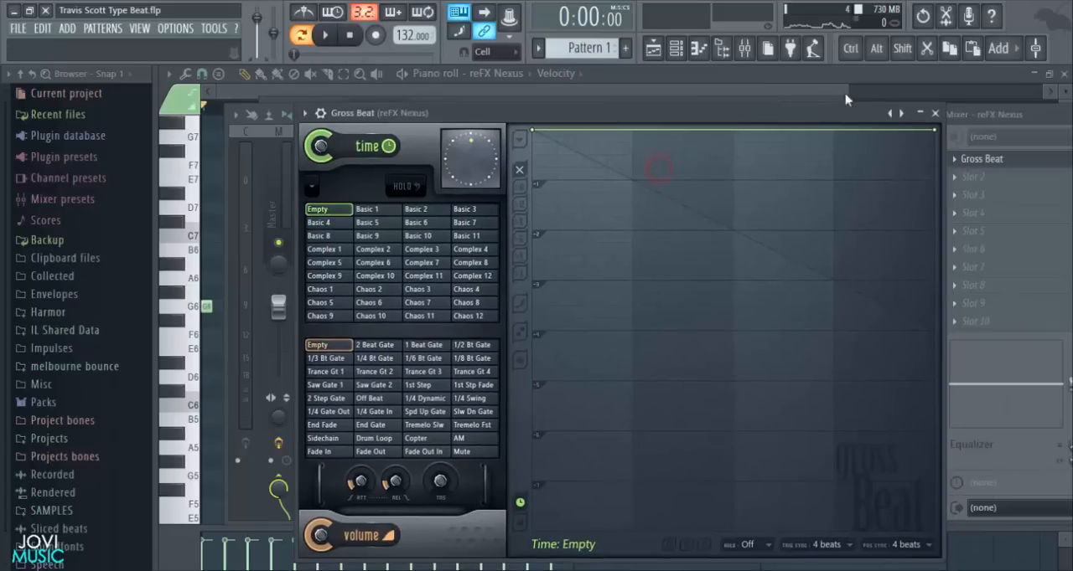
left_click(897, 111)
left_click(934, 147)
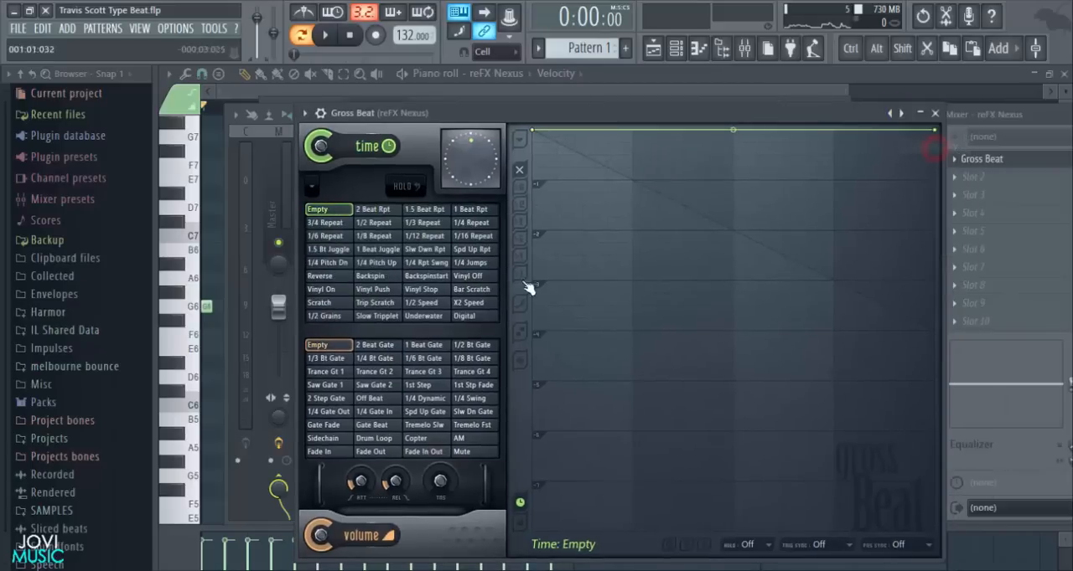
left_click(424, 303)
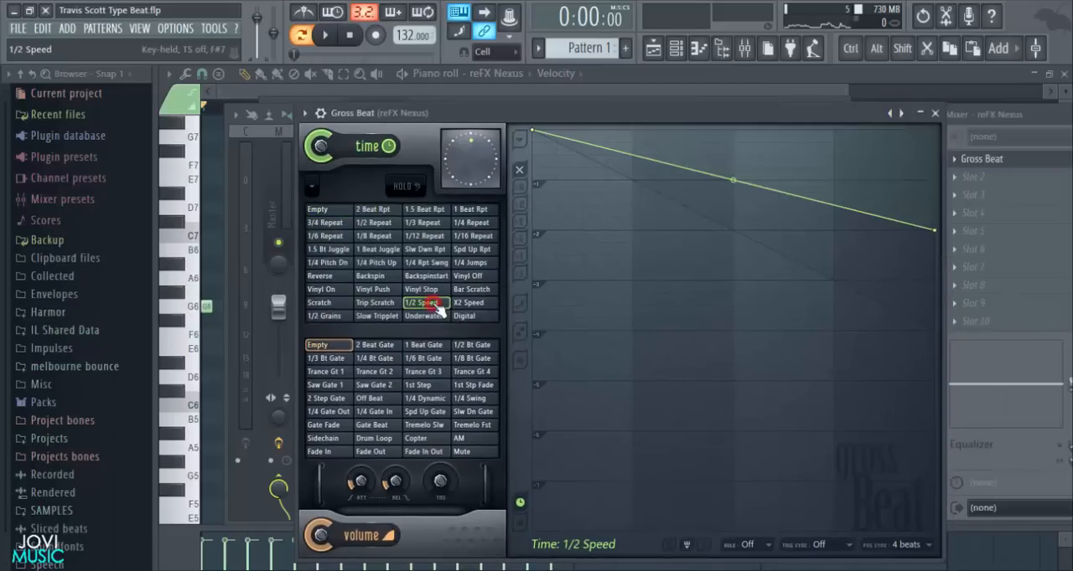
left_click(936, 113)
left_click(1008, 127)
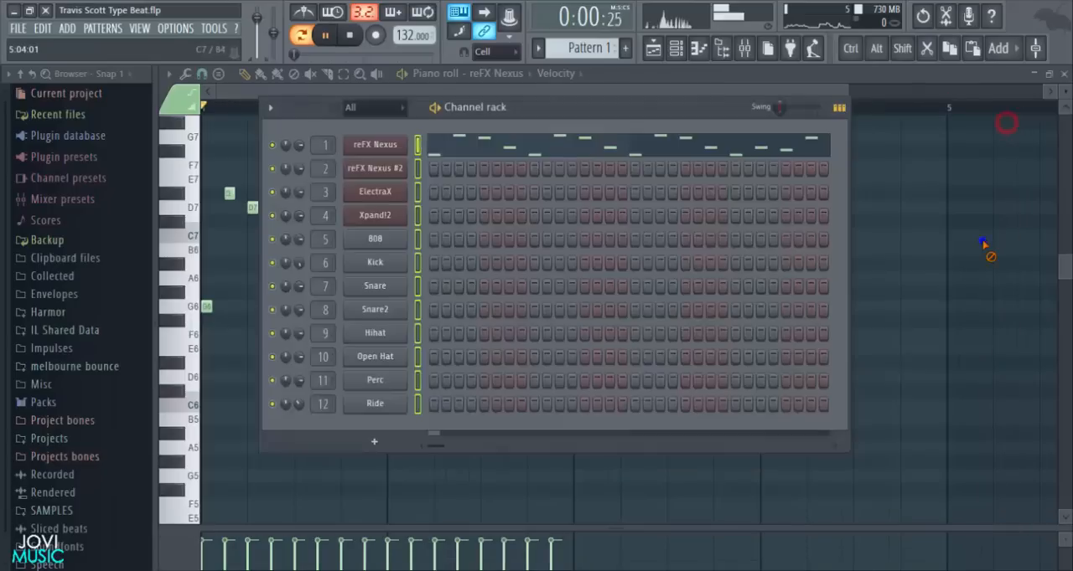
key("F6")
key("space")
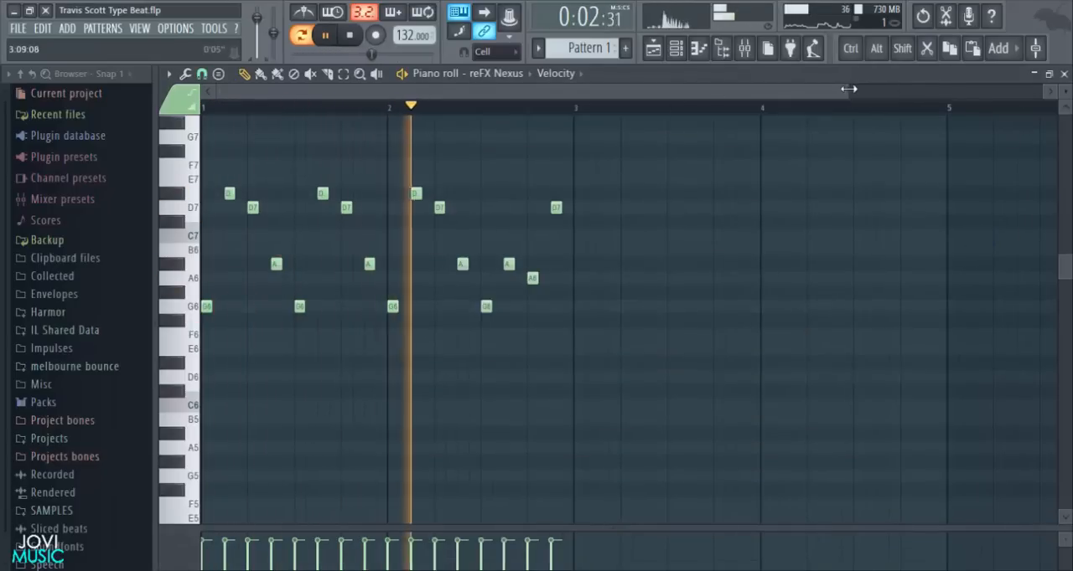
scroll(846, 90, "up", 2)
key("space")
- Spread the four-note phrases so the second, third and fourth start at bars 2, 3 and 4, and play back the result
left_click_drag(669, 146, 317, 349)
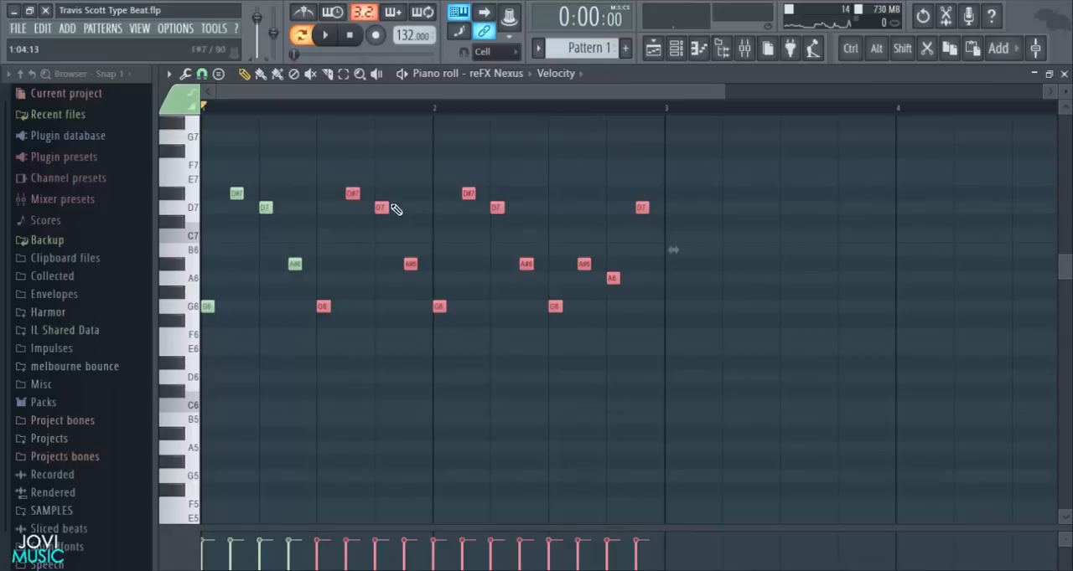
mouse_move(322, 306)
left_mouse_down()
mouse_move(390, 319)
mouse_move(426, 299)
mouse_move(438, 306)
left_mouse_up()
left_click(429, 408)
left_click_drag(837, 140, 677, 305)
scroll(686, 111, "down", 3)
left_click_drag(726, 172, 590, 314)
left_click_drag(592, 307, 664, 309)
key("ctrl+z")
left_click(630, 345)
key("space")
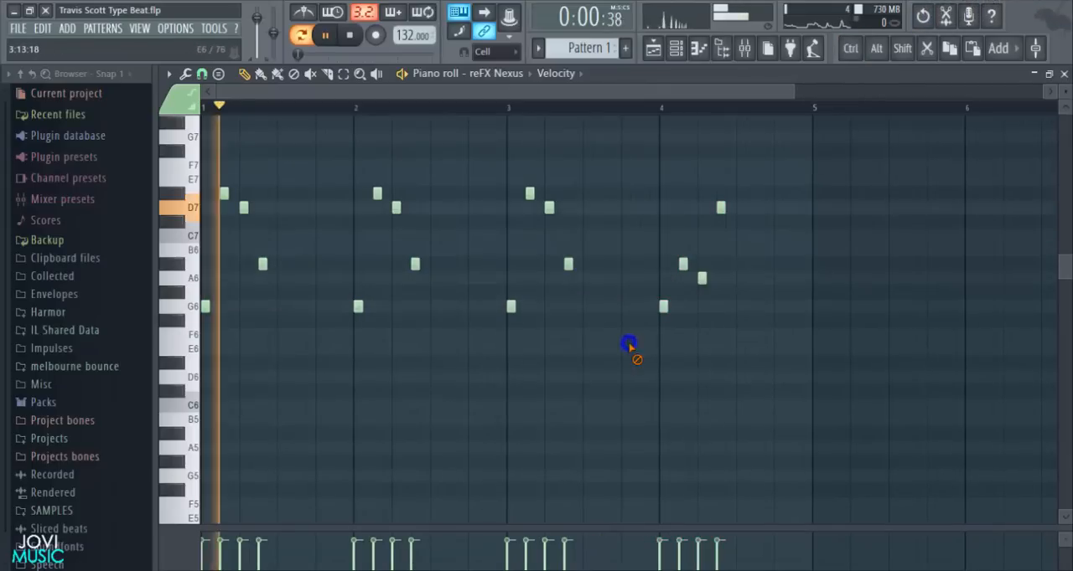
- Duplicate the four-bar melody into bars 5 to 8
left_click_drag(793, 89, 906, 92)
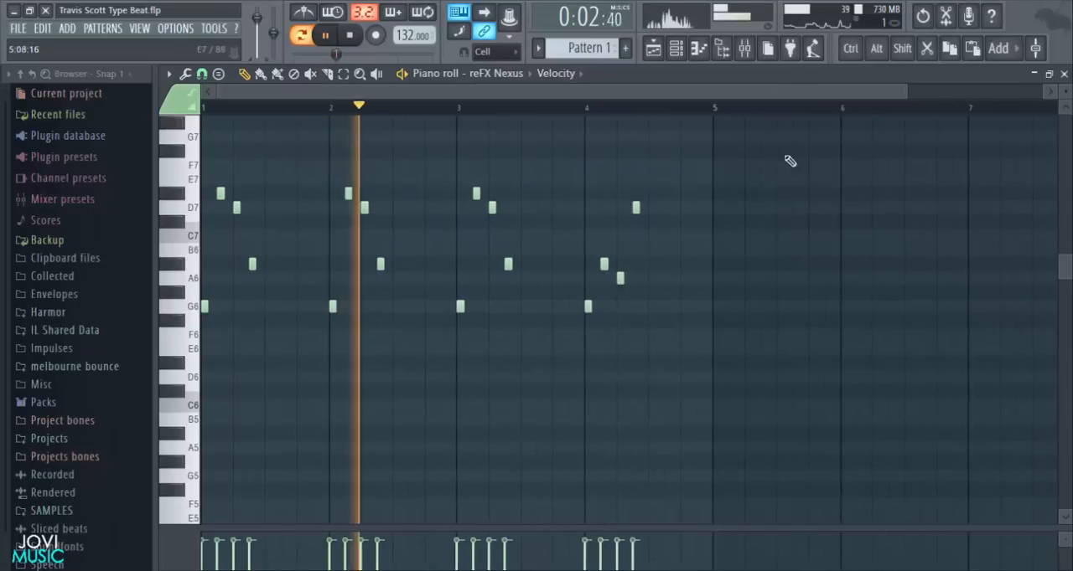
left_click_drag(722, 135, 721, 311)
key("space")
scroll(725, 117, "down", 4)
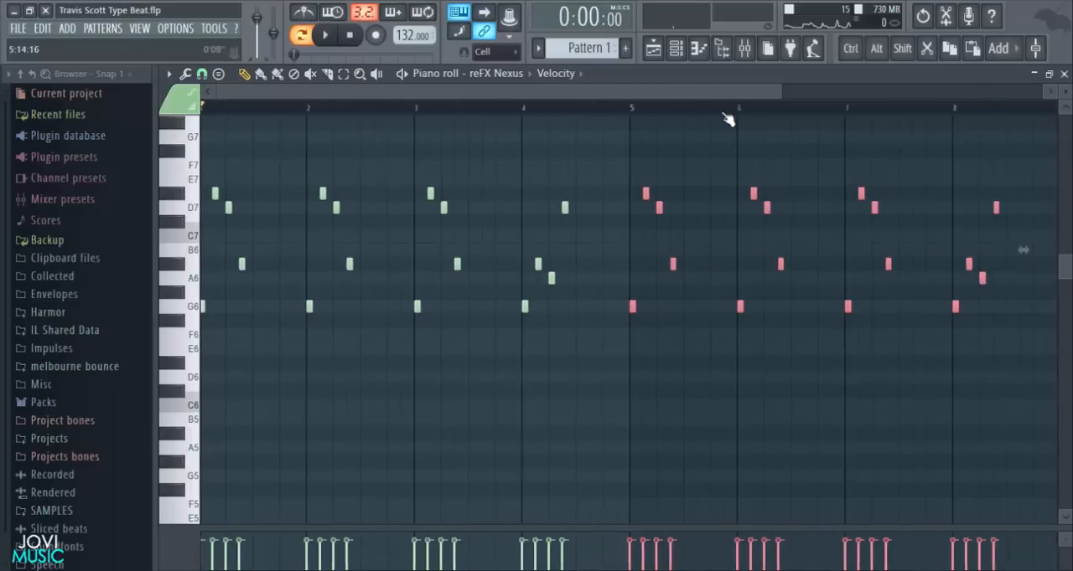
left_click(799, 409, "ctrl")
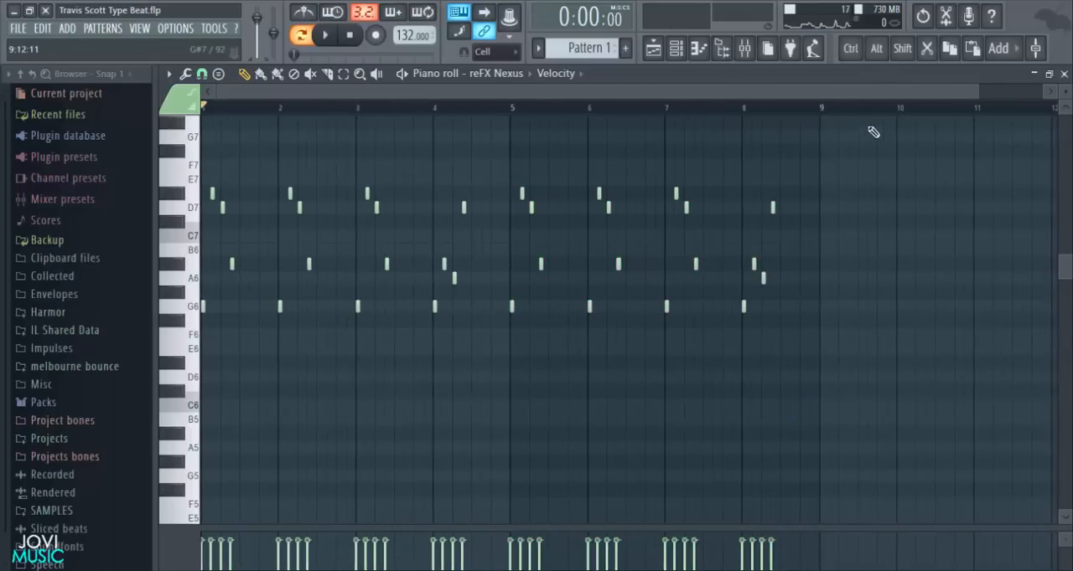
- Play back the melody briefly and move Gross Beat down to the second effect slot of the reFX Nexus mixer track
left_click(744, 47)
key("space")
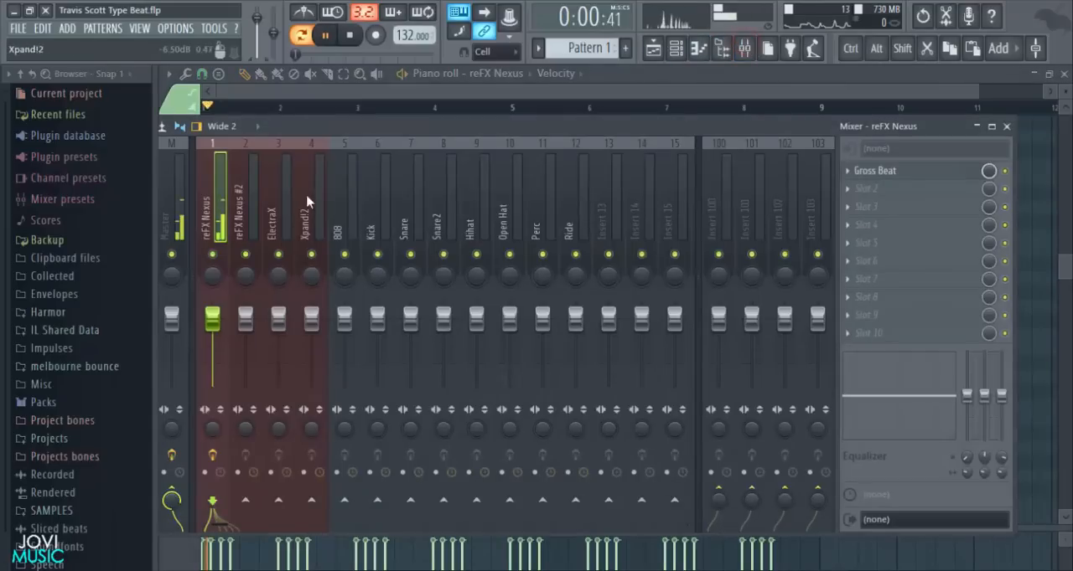
key("space")
left_click(858, 193)
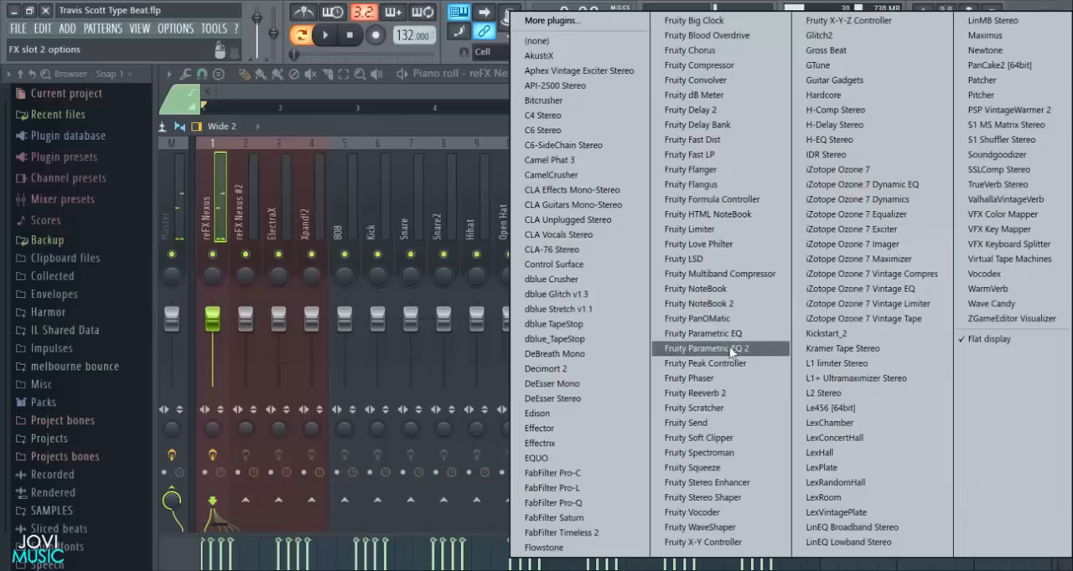
left_click(442, 122)
left_click(848, 171)
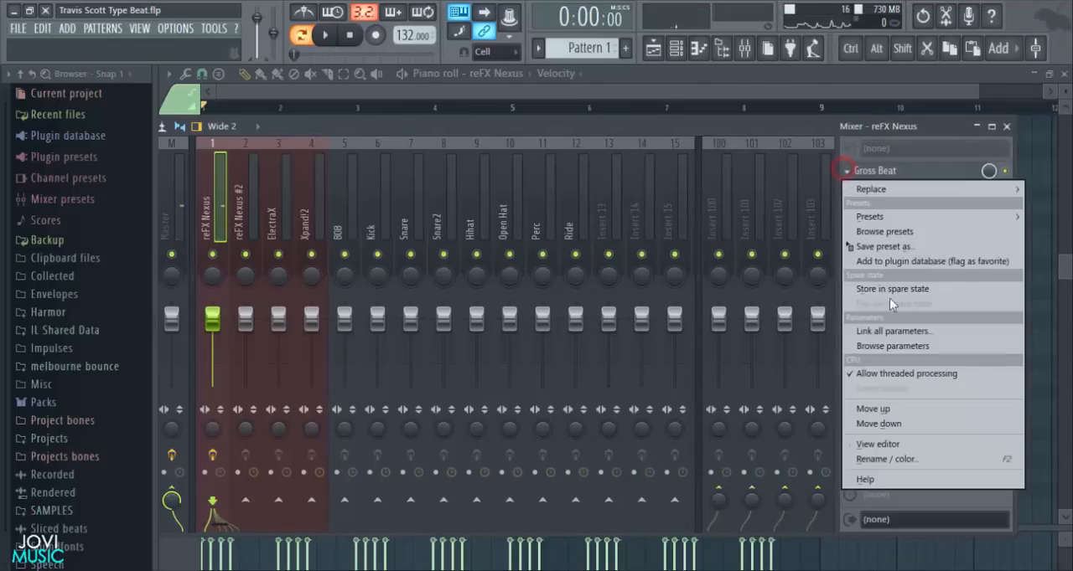
left_click(883, 424)
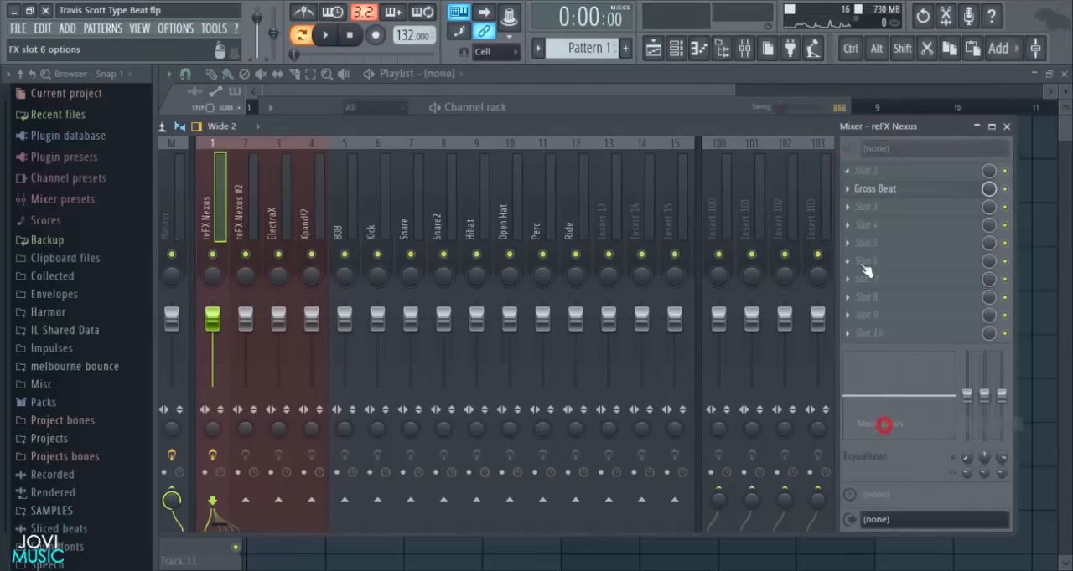
- Load Fruity Parametric EQ 2 in the first effect slot of the reFX Nexus track and apply its 20Hz + 18kHz cut preset
left_click(852, 172)
left_click(759, 350)
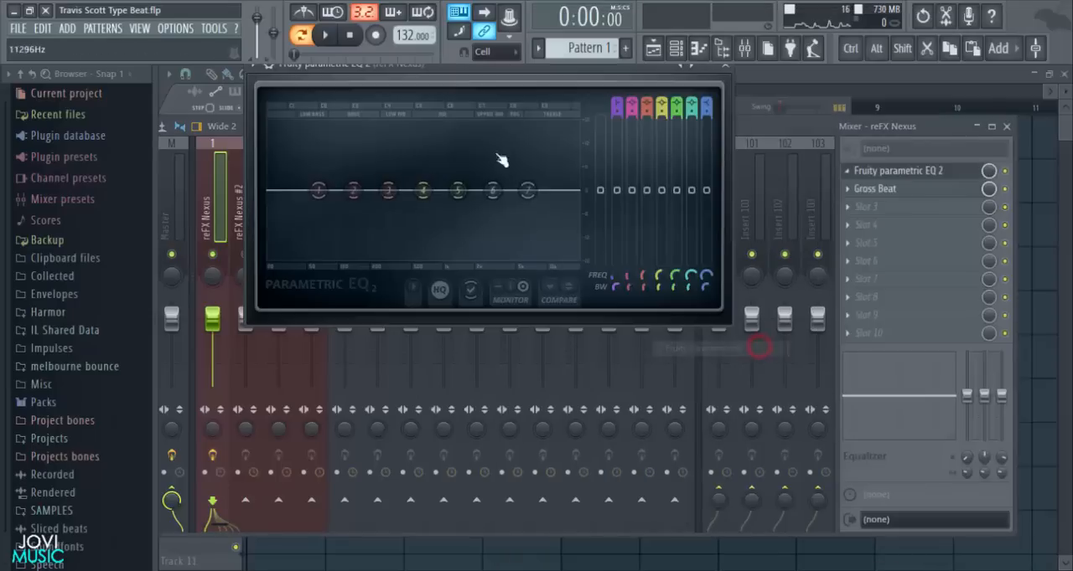
left_click(689, 103)
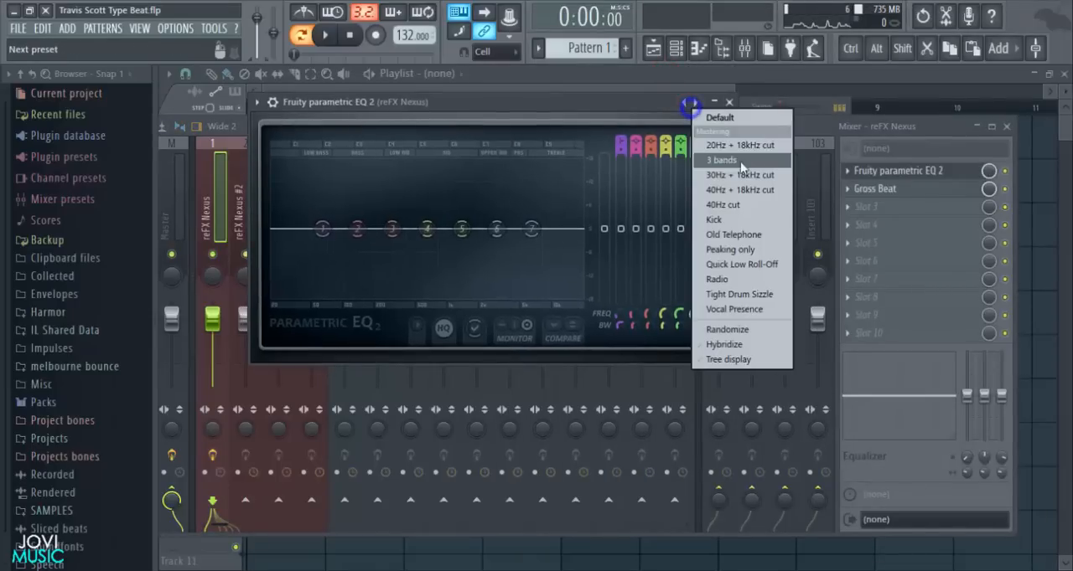
left_click(727, 144)
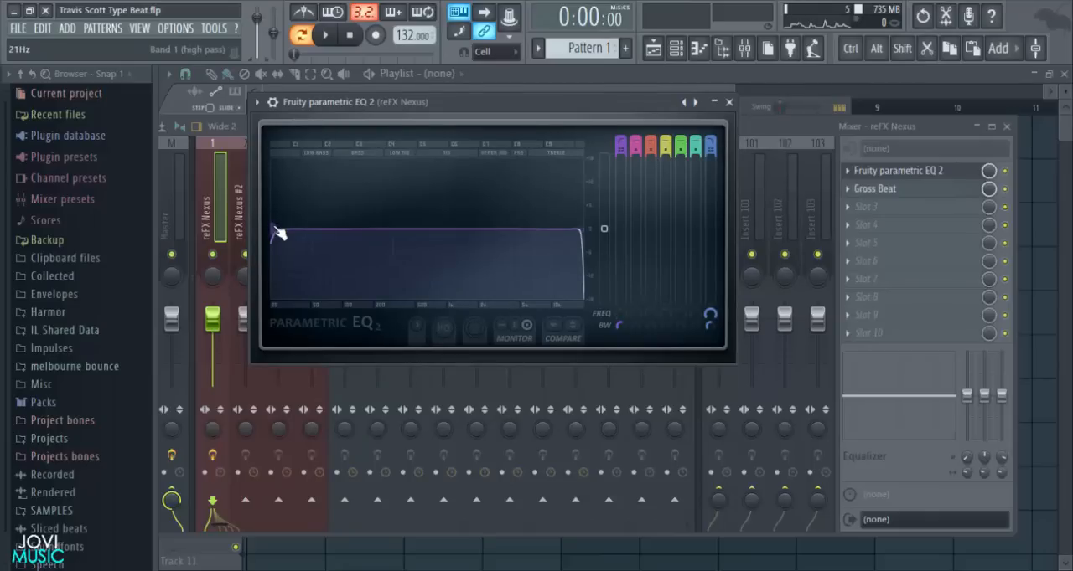
right_click(685, 104)
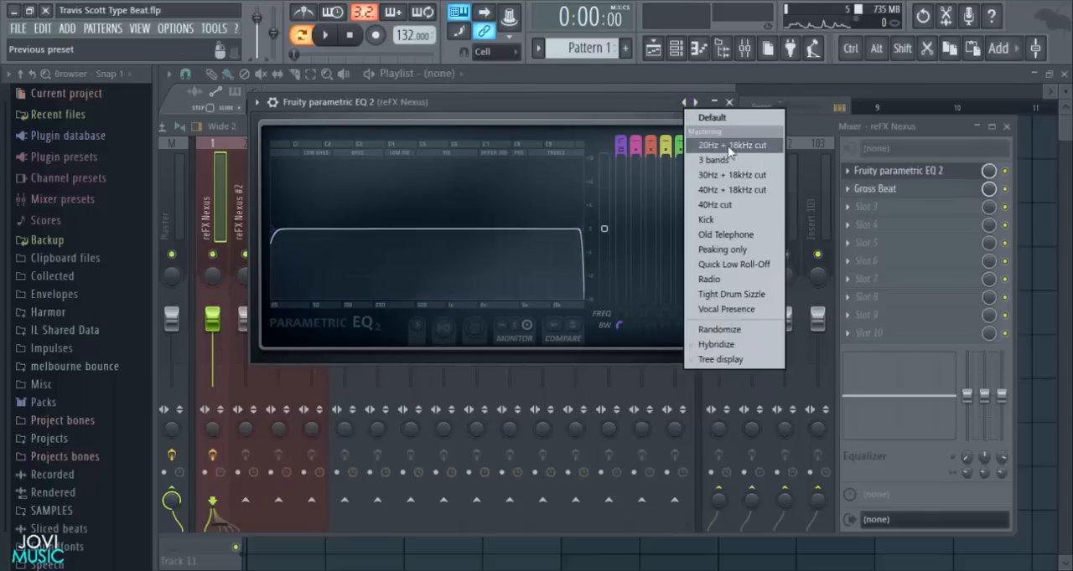
left_click(637, 101)
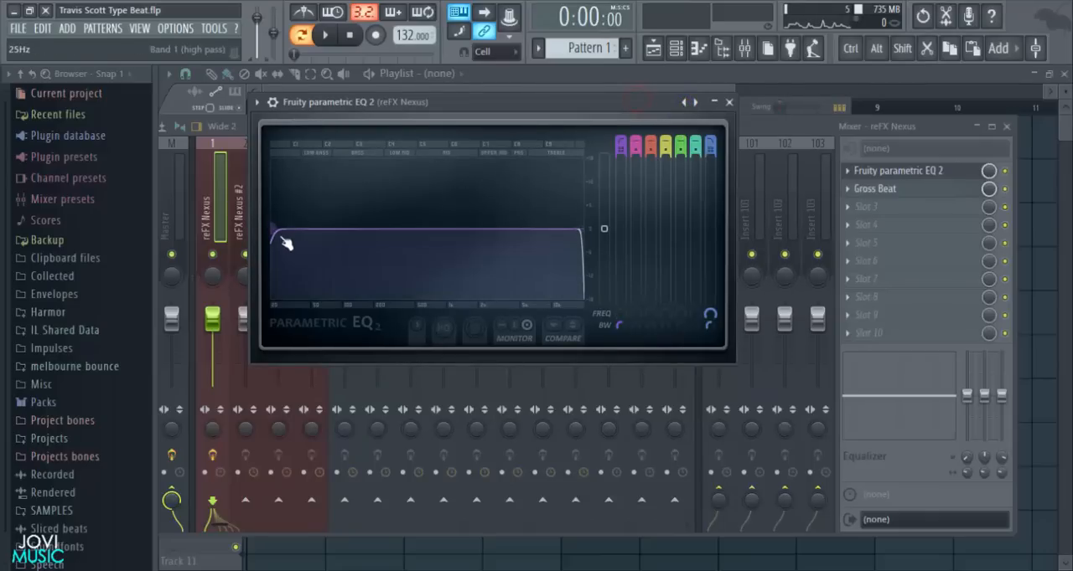
- Raise the cutoff of the high-pass band 1 into the low mids while the melody plays, and close the equalizer
key("space")
left_click_drag(279, 233, 315, 222)
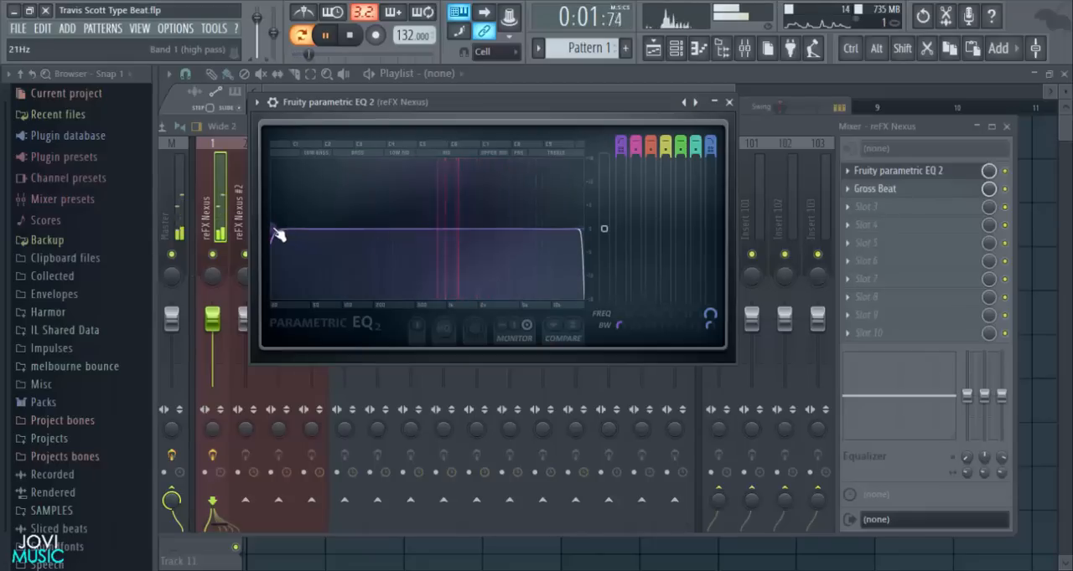
left_click_drag(280, 234, 394, 228)
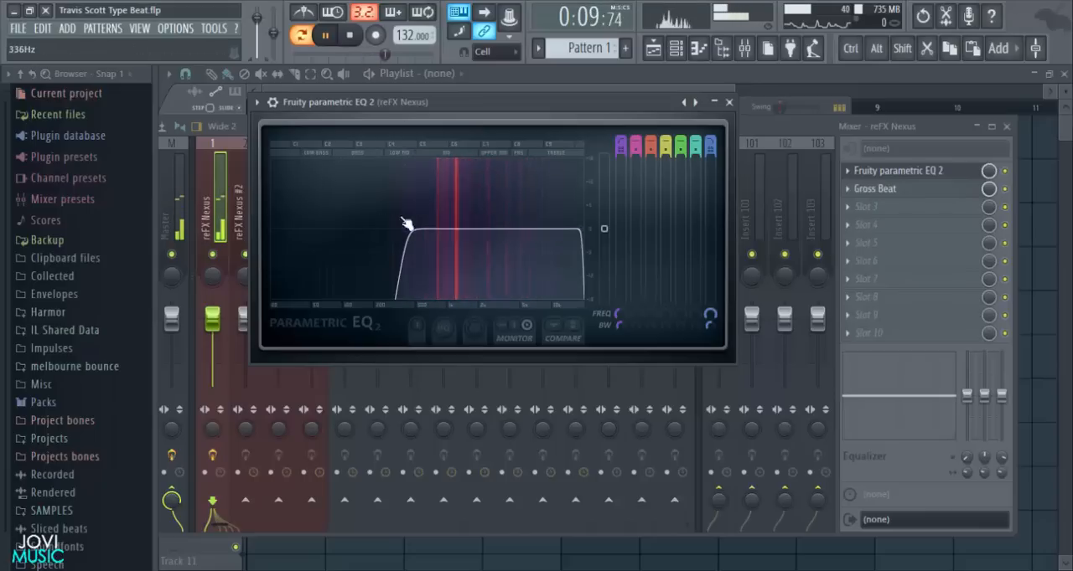
left_click_drag(409, 233, 413, 233)
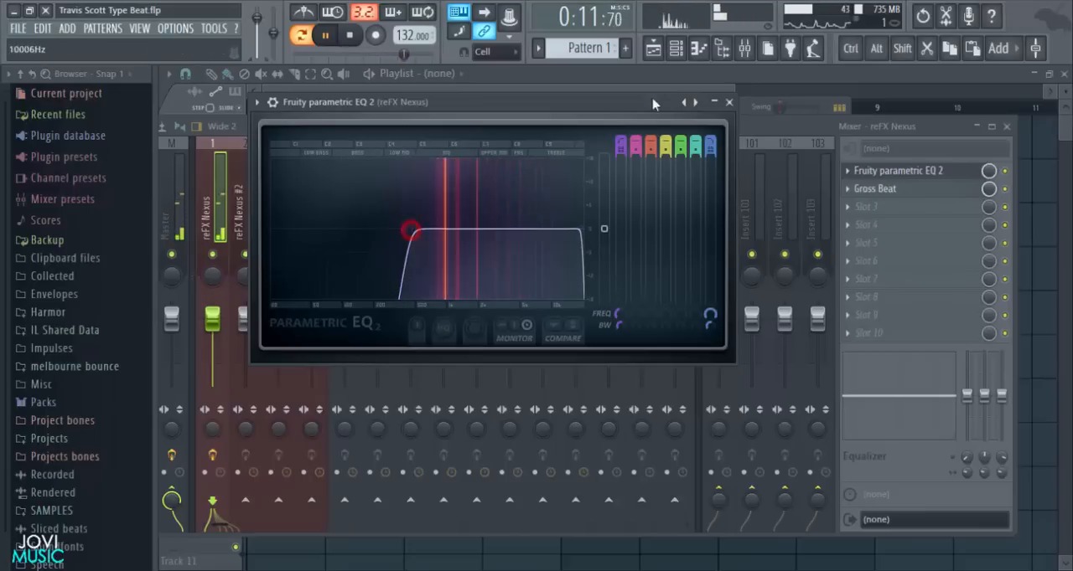
left_click(728, 103)
- Load a second Fruity Parametric EQ 2 in the third effect slot and pull bands 1 and 2 down to cut the lows
left_click(850, 207)
left_click(740, 355)
left_click_drag(379, 295, 402, 357)
left_click_drag(343, 294, 366, 361)
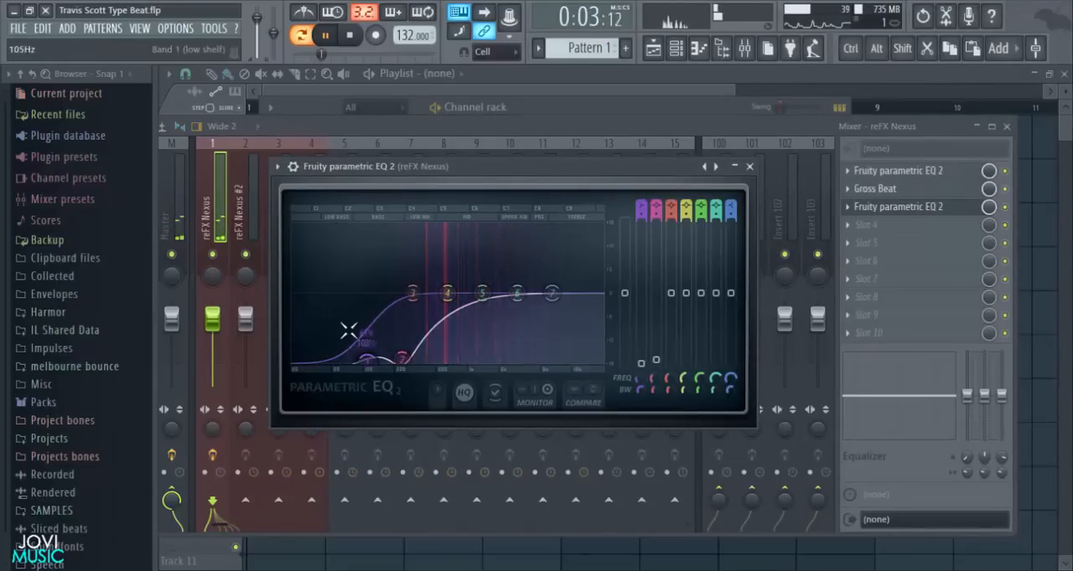
left_click_drag(472, 177, 474, 163)
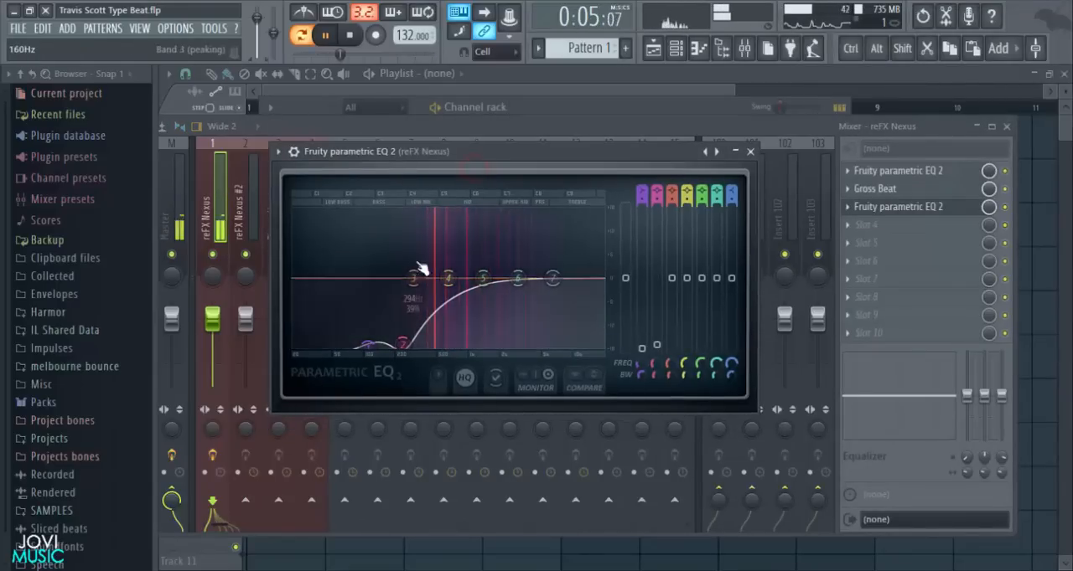
- Lower high shelf band 7 at about 14.4 kHz, nudge band 3 up at about 308 Hz, and close the equalizer and mixer
left_click_drag(569, 286, 590, 325)
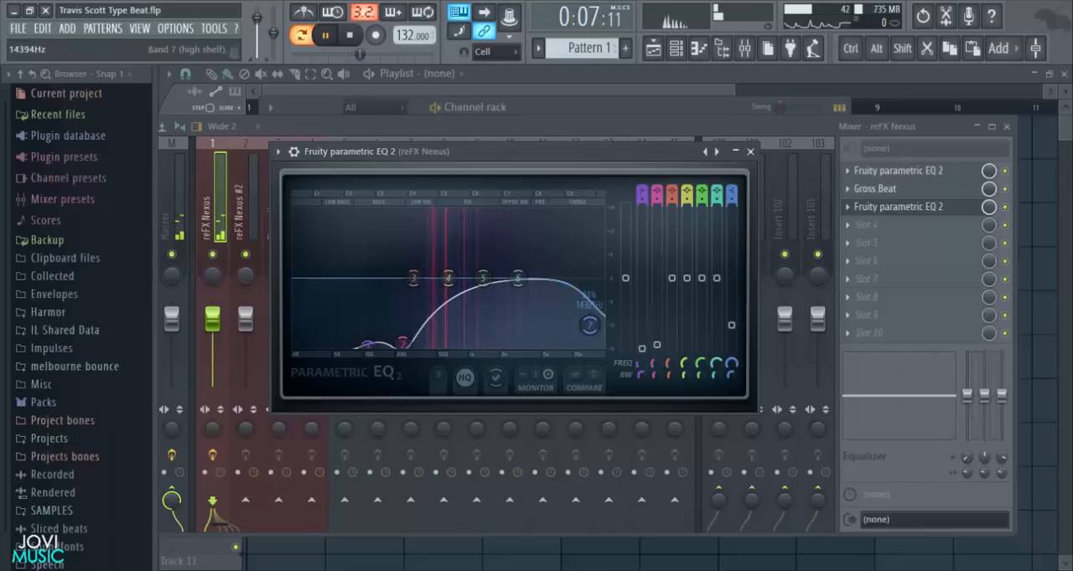
left_click_drag(413, 278, 415, 275)
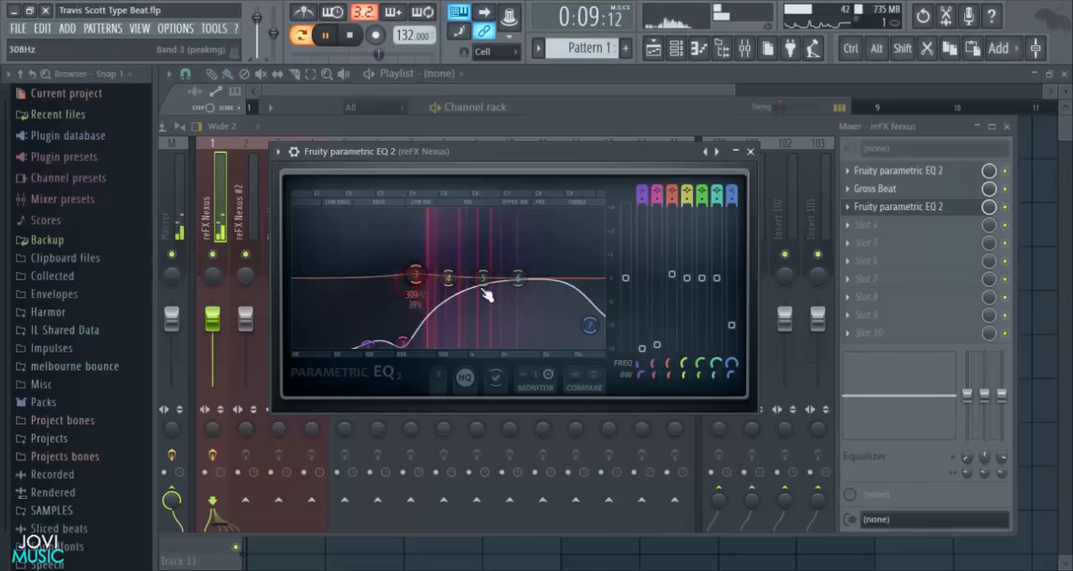
left_click(1000, 207)
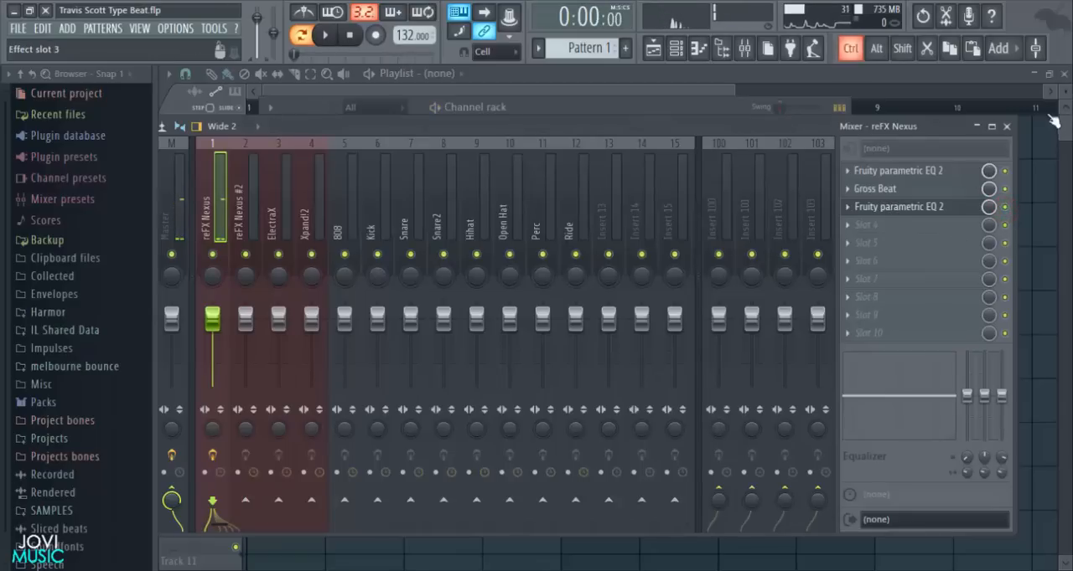
left_click(1008, 127)
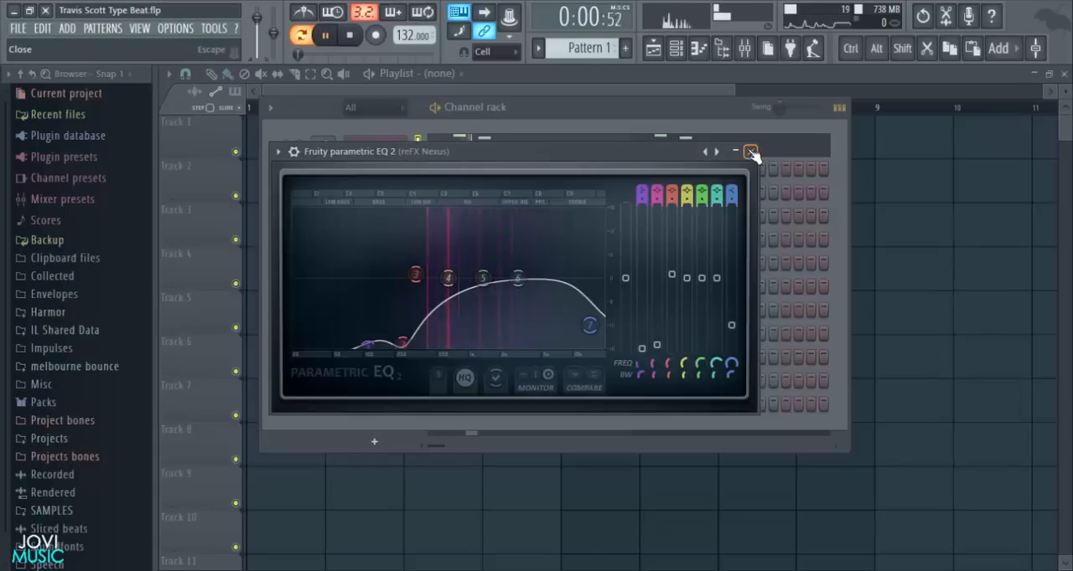
left_click(750, 152)
key("space")
- Open the piano roll of reFX Nexus #2 and draw a two-bar D#6 note at the start of bar 1
left_click(418, 168)
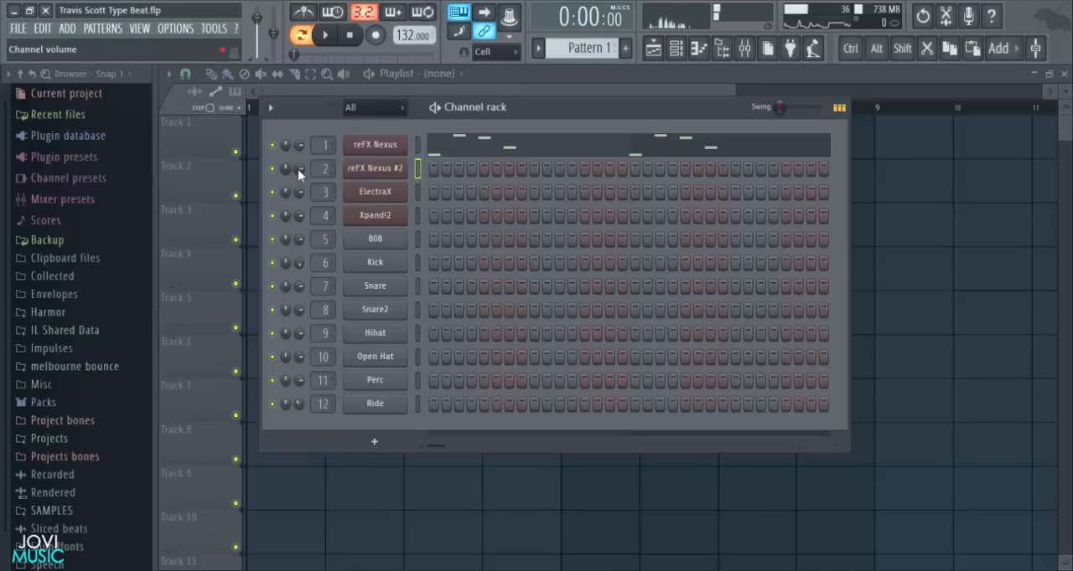
right_click(367, 169)
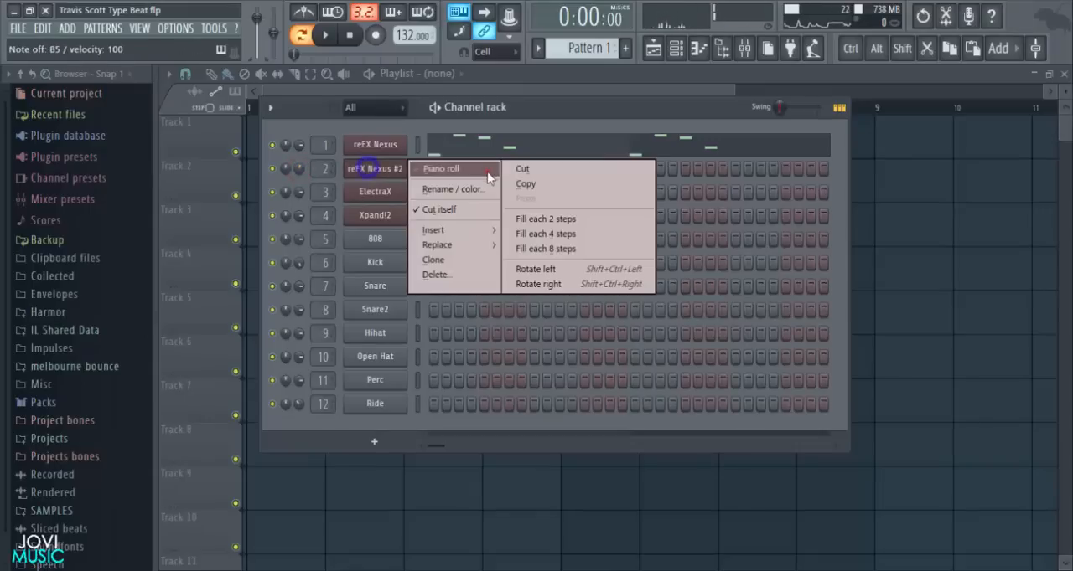
left_click(489, 172)
scroll(482, 112, "down", 2)
scroll(881, 153, "down", 3)
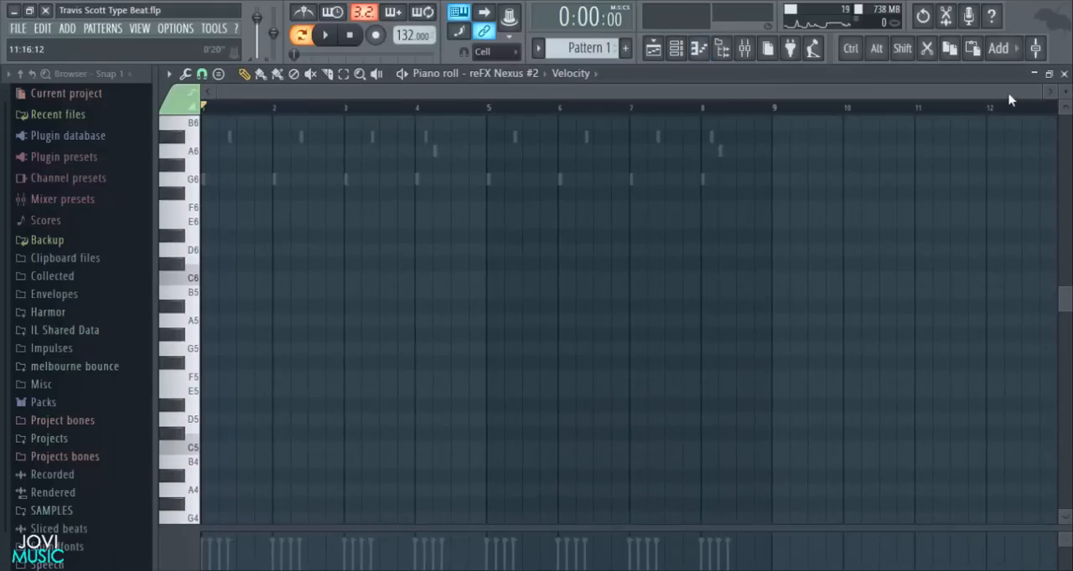
left_click_drag(1041, 87, 691, 97)
scroll(197, 203, "up", 1)
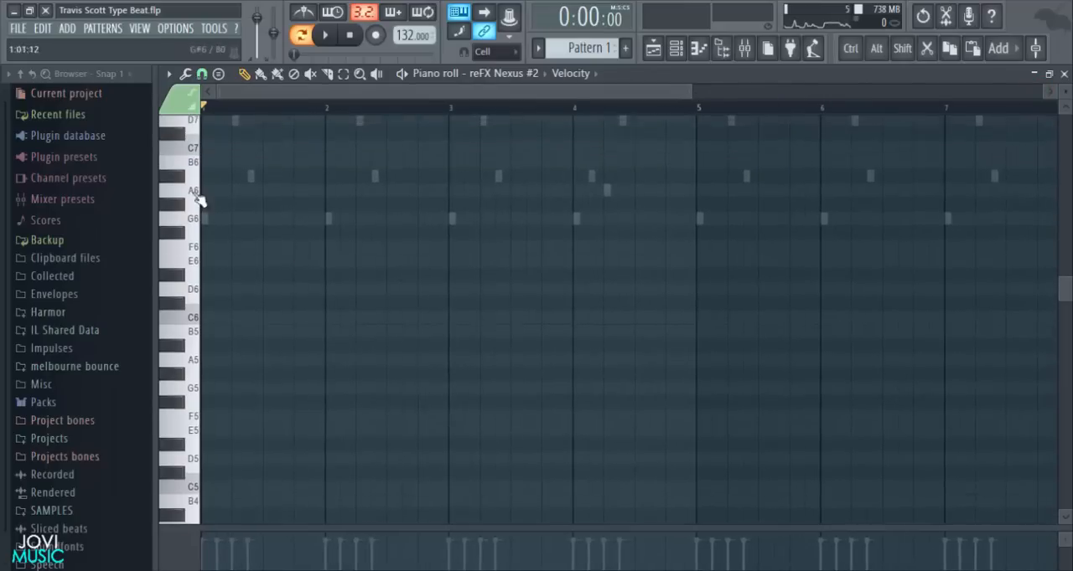
scroll(201, 194, "down", 3)
left_click(172, 151)
left_click_drag(281, 154, 327, 154)
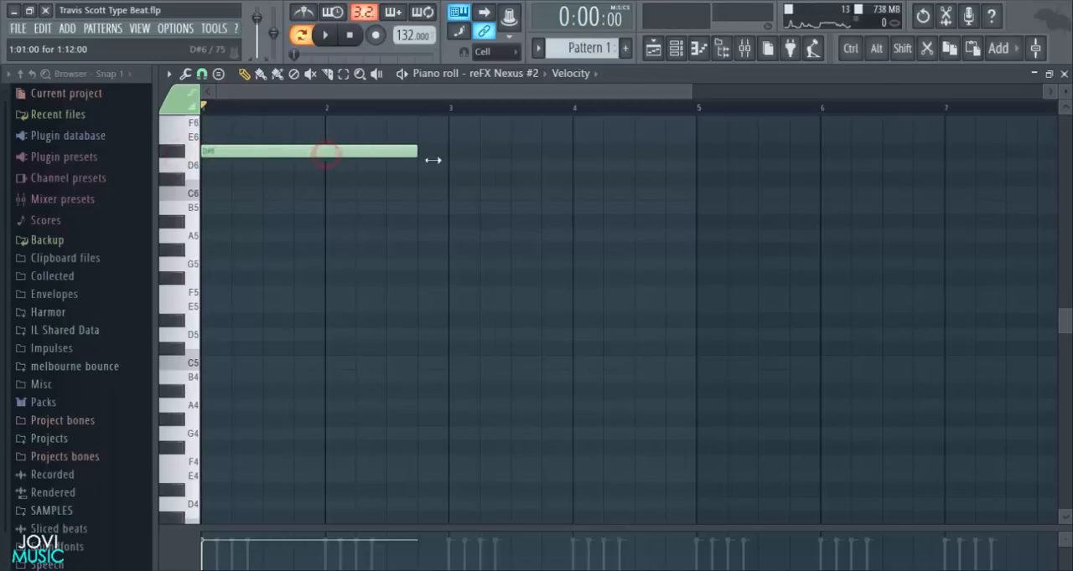
- Add two-bar G5, D#5 and C5 notes below the D#6 at bar 1 and play back the chord
scroll(205, 201, "down", 2)
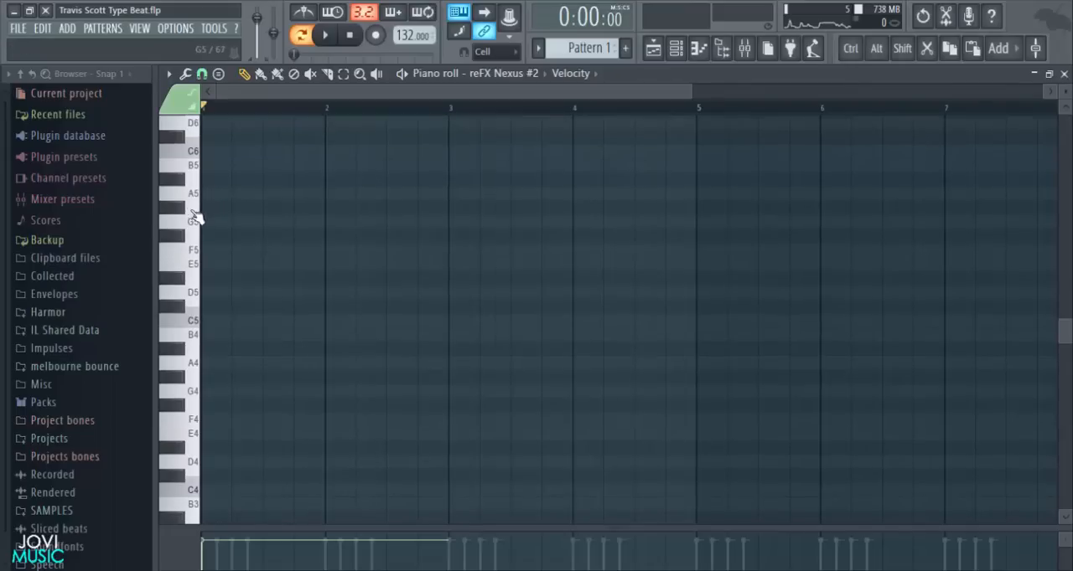
left_click(203, 219)
scroll(306, 302, "down", 2)
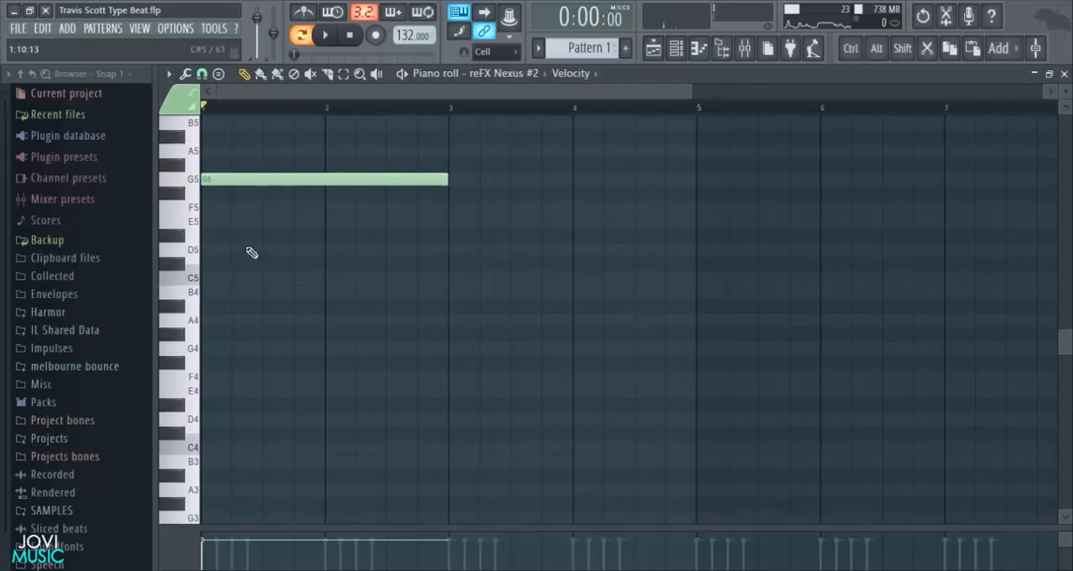
left_click(227, 231)
left_click(214, 307)
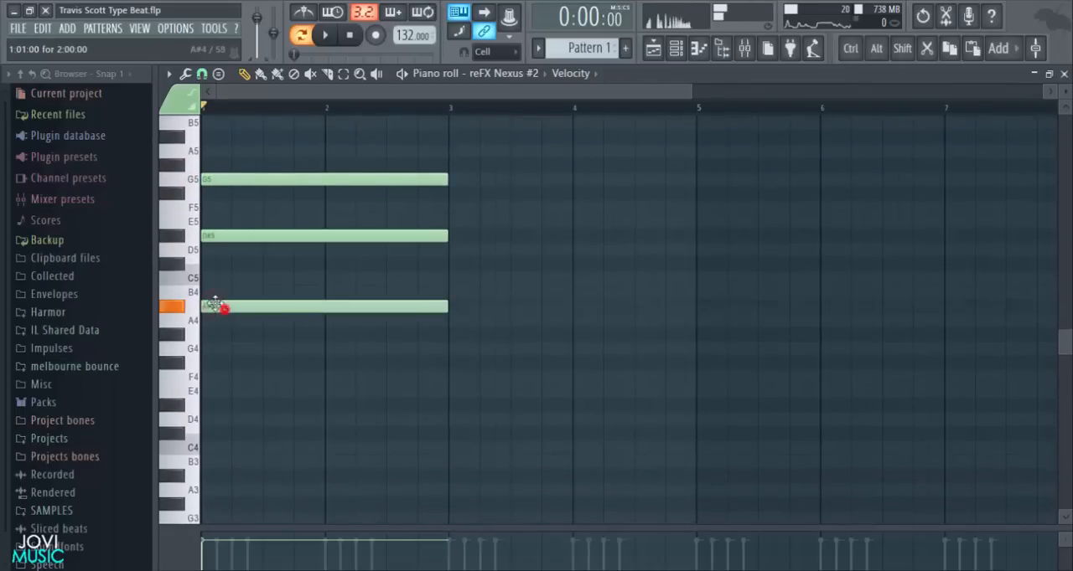
left_click_drag(214, 307, 211, 277)
key("space")
scroll(376, 110, "down", 2)
scroll(419, 263, "down", 2)
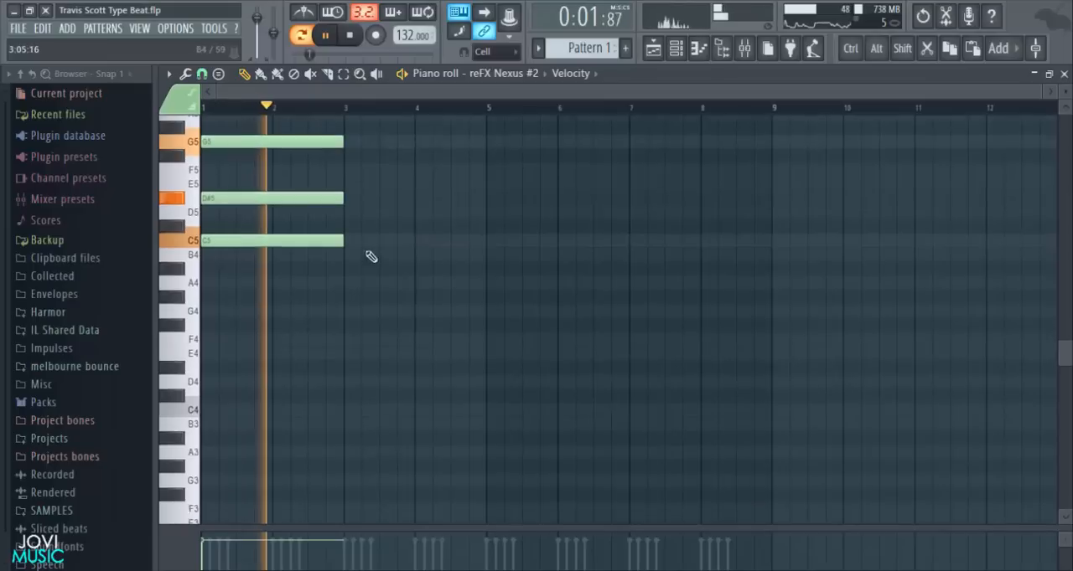
scroll(371, 256, "up", 3)
key("space")
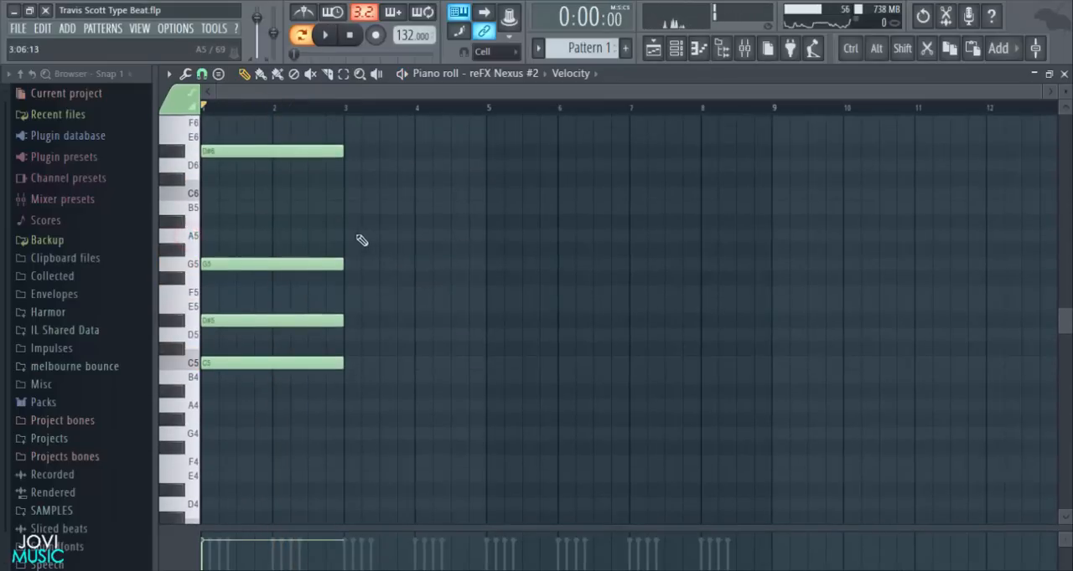
- Start the second chord at bar 3 with two-bar A#5, G5 and D5 notes
left_click(345, 233)
left_click_drag(385, 225, 372, 269)
left_click(354, 254)
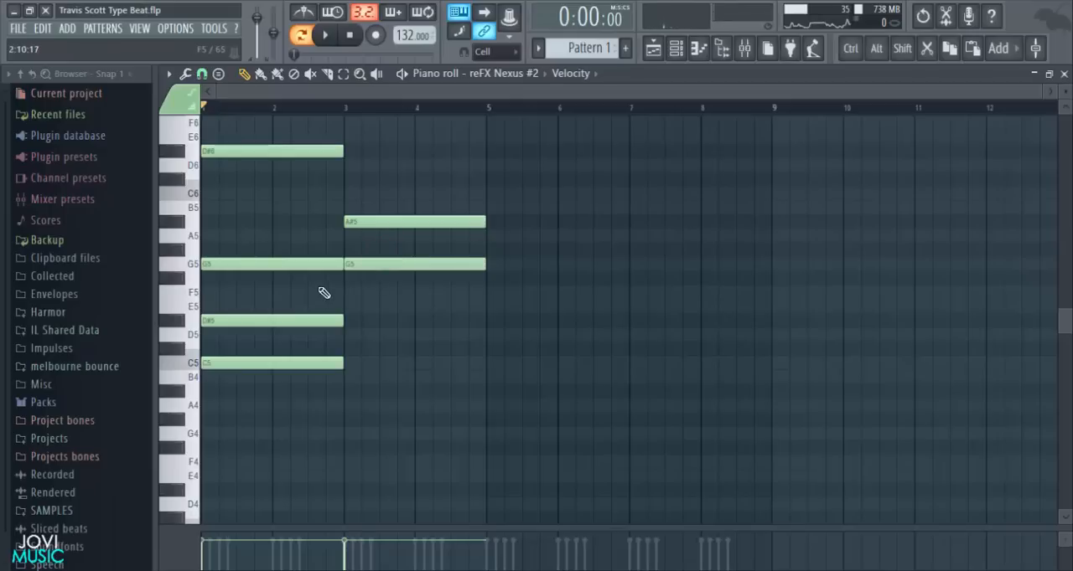
left_click(343, 293)
mouse_move(378, 292)
left_mouse_down()
mouse_move(383, 340)
mouse_move(374, 336)
left_mouse_up()
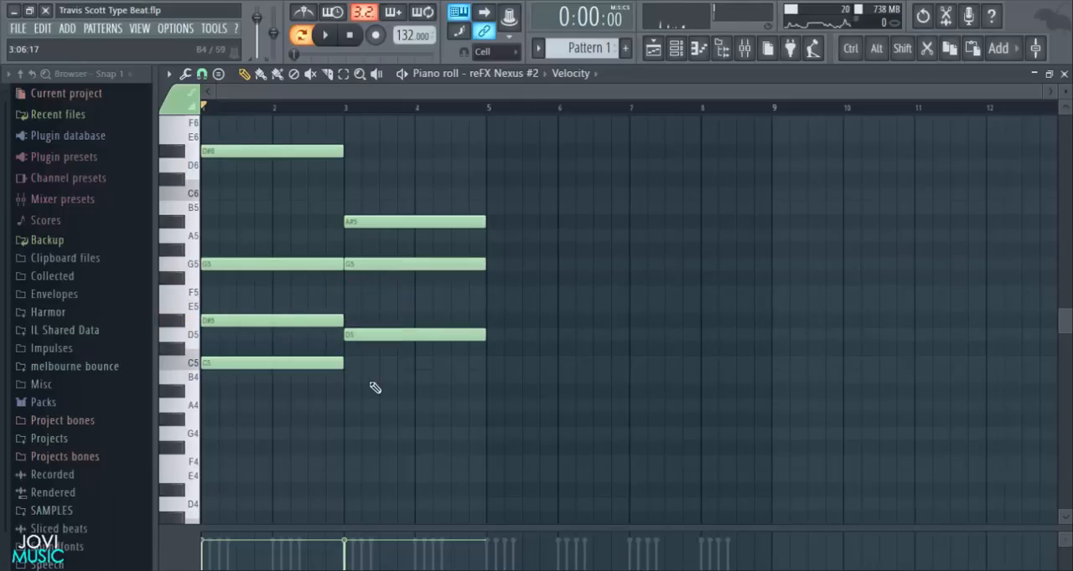
- Audition the low keys and add a two-bar D#4 bass note under the first chord at bar 1
scroll(199, 400, "down", 2)
left_click(186, 380)
left_click(192, 431)
left_click(186, 451)
left_click(210, 447)
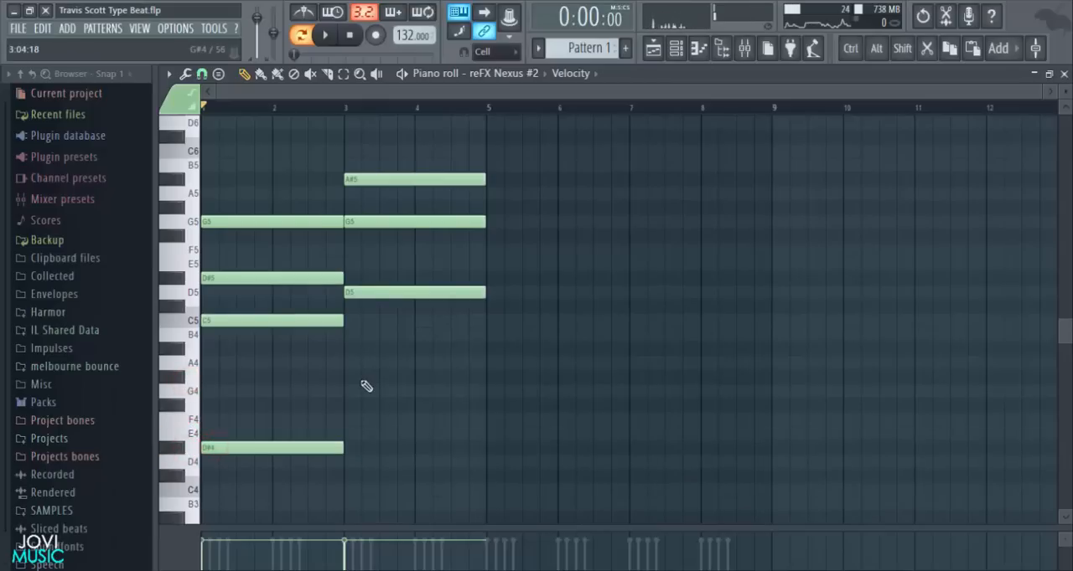
- Add two-bar A#4 and A#3 notes to the bar 3 chord and audition it at points within bars 3 and 4
left_click_drag(350, 351, 374, 350)
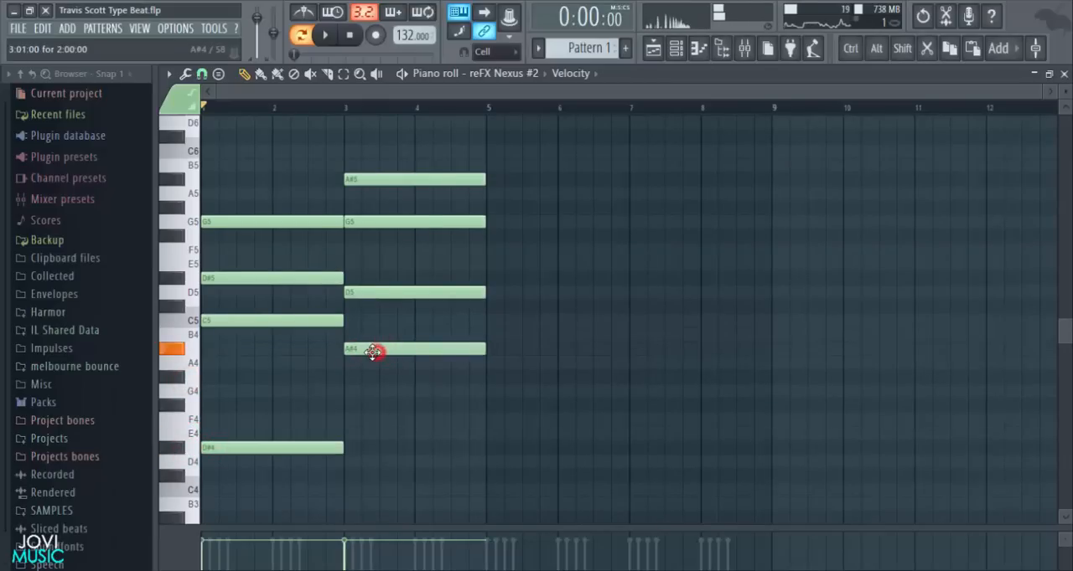
scroll(375, 429, "down", 2)
left_click(342, 446)
left_click_drag(373, 446, 373, 481)
right_click(378, 435, "alt")
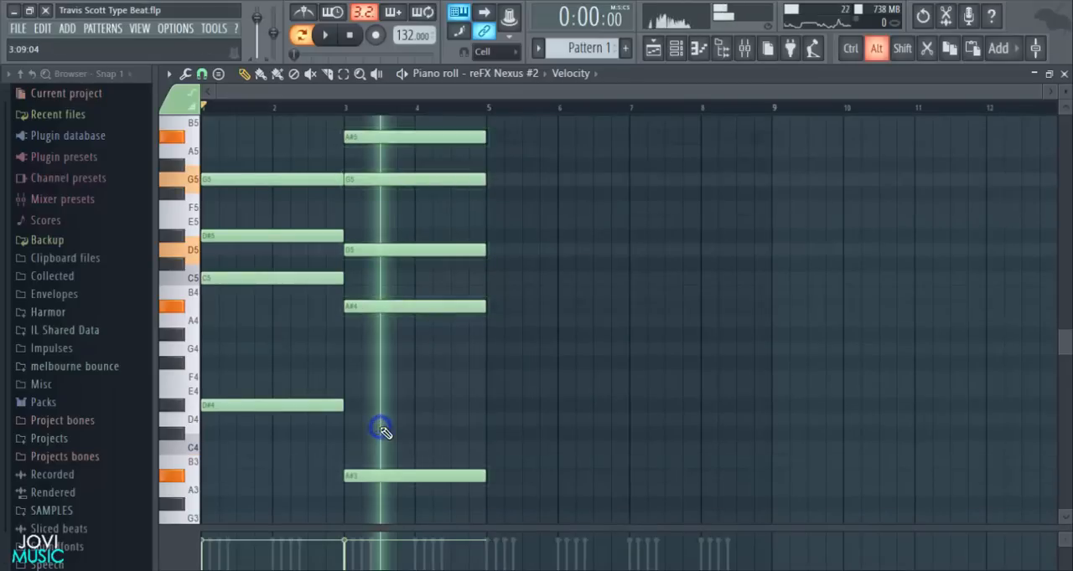
right_click(427, 383, "alt")
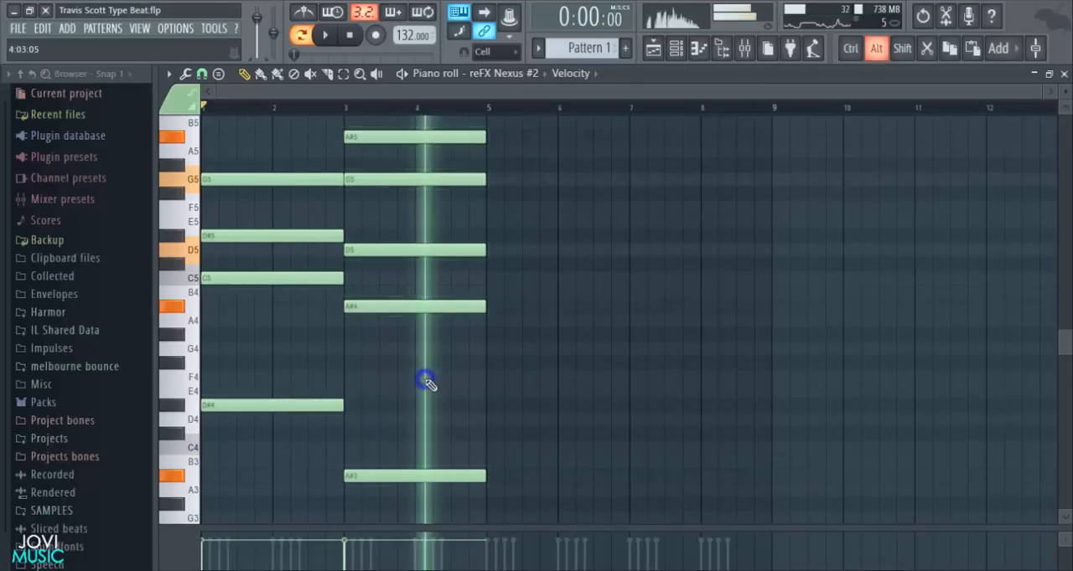
- Start the third chord at bar 5 with two-bar C6 and G5 notes
scroll(613, 376, "up", 3)
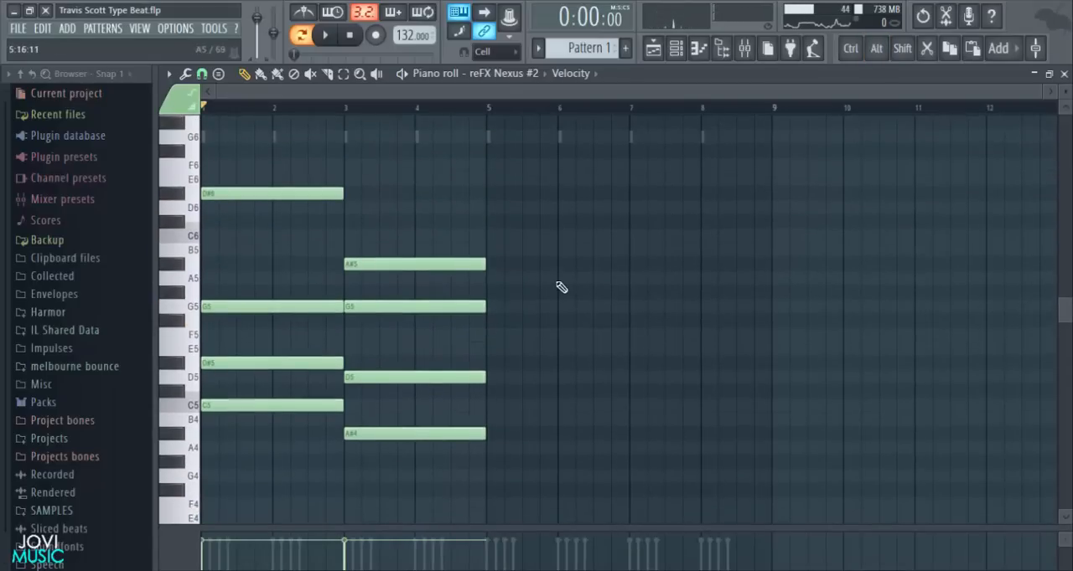
left_click(492, 236)
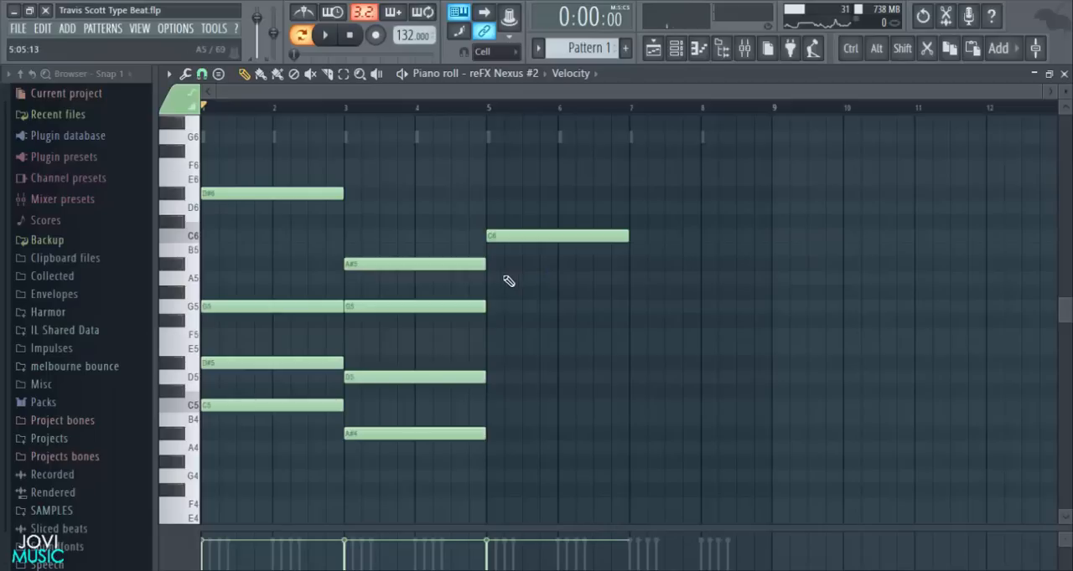
left_click(507, 279)
left_click_drag(528, 275, 513, 305)
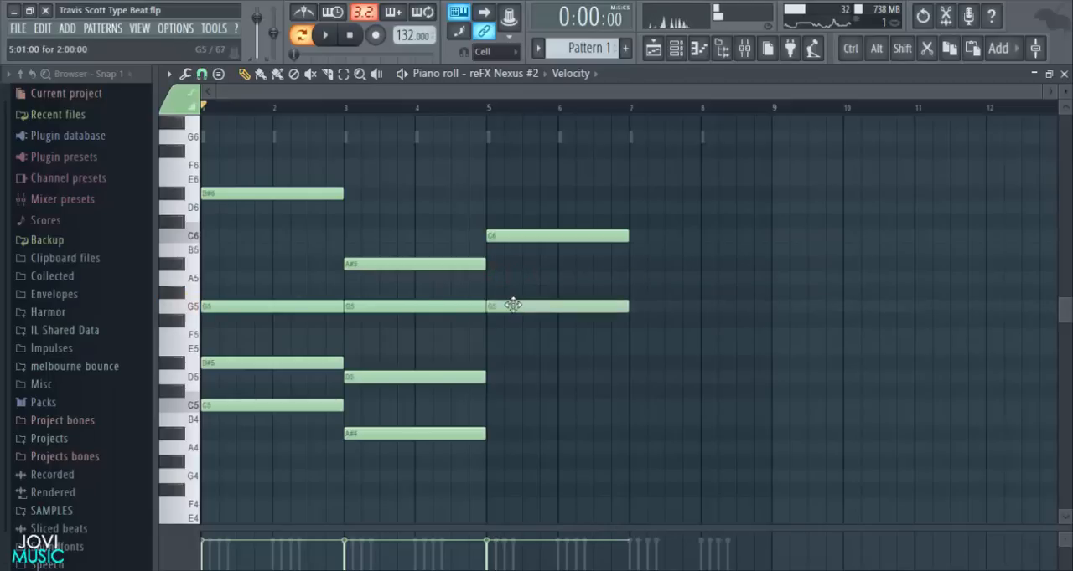
left_click(478, 336)
left_click_drag(507, 344, 508, 353)
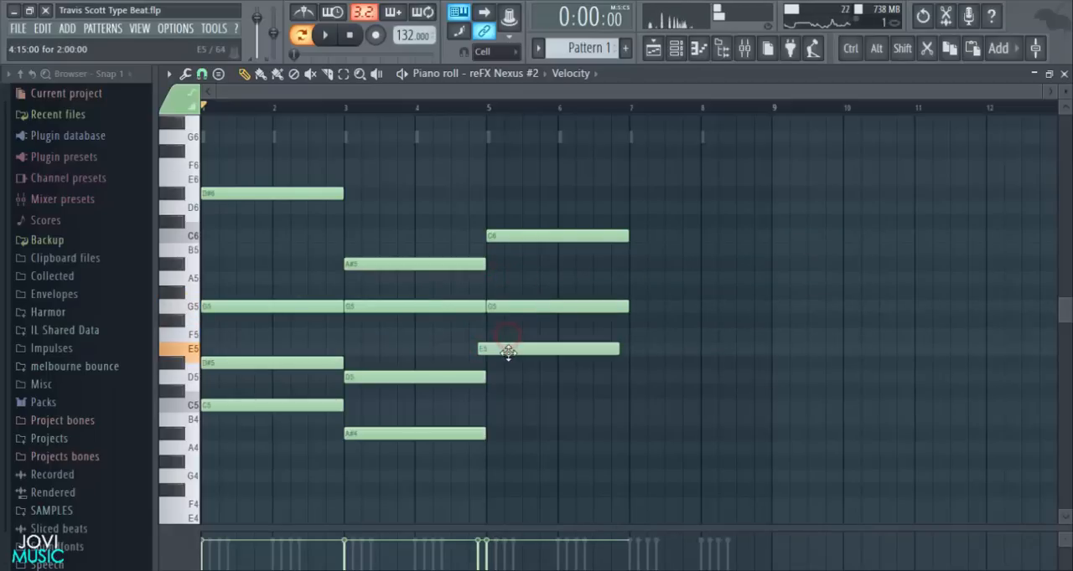
right_click(508, 353)
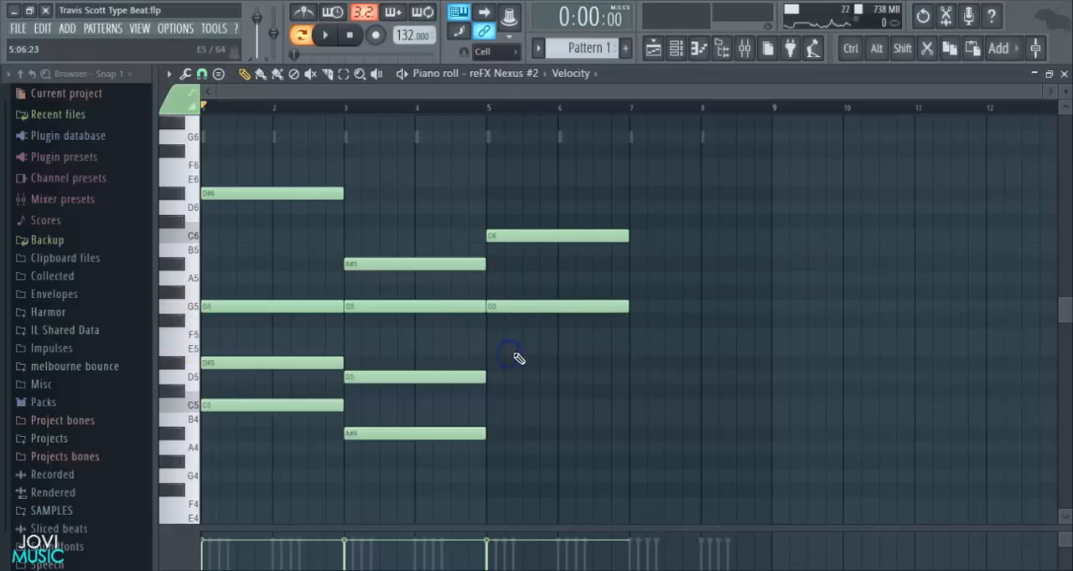
- Complete the bar 5 chord with two-bar D5, C5 and D4 notes
left_click(499, 374)
scroll(503, 381, "down", 3)
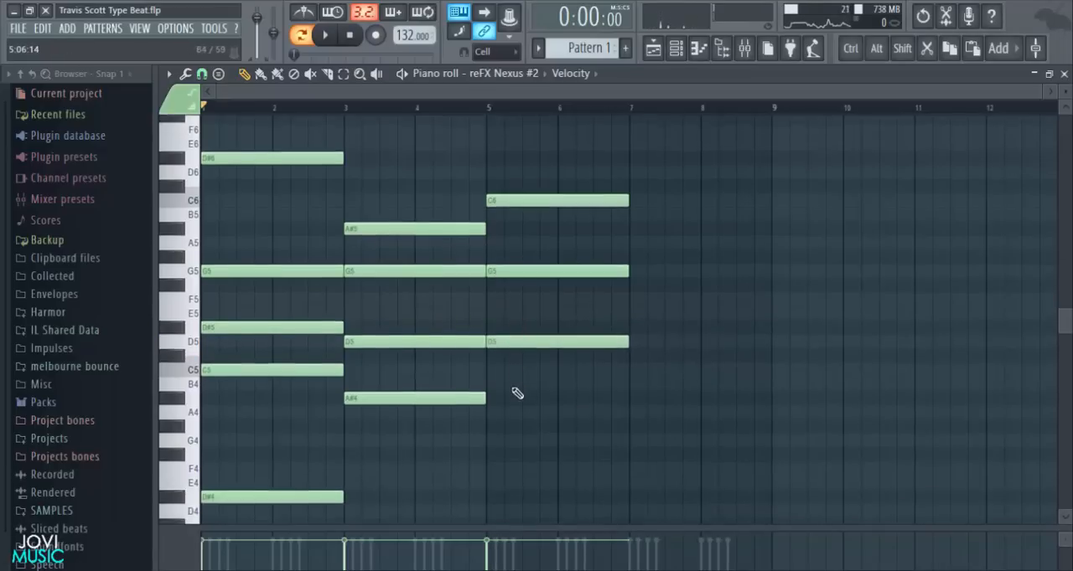
left_click(487, 322)
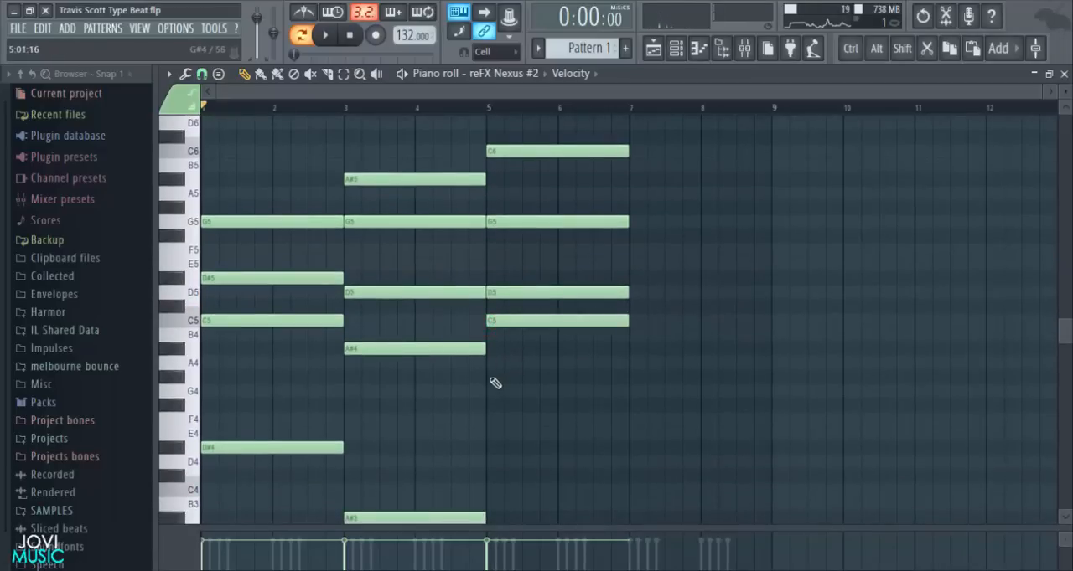
left_click(495, 382)
left_click_drag(532, 381, 520, 463)
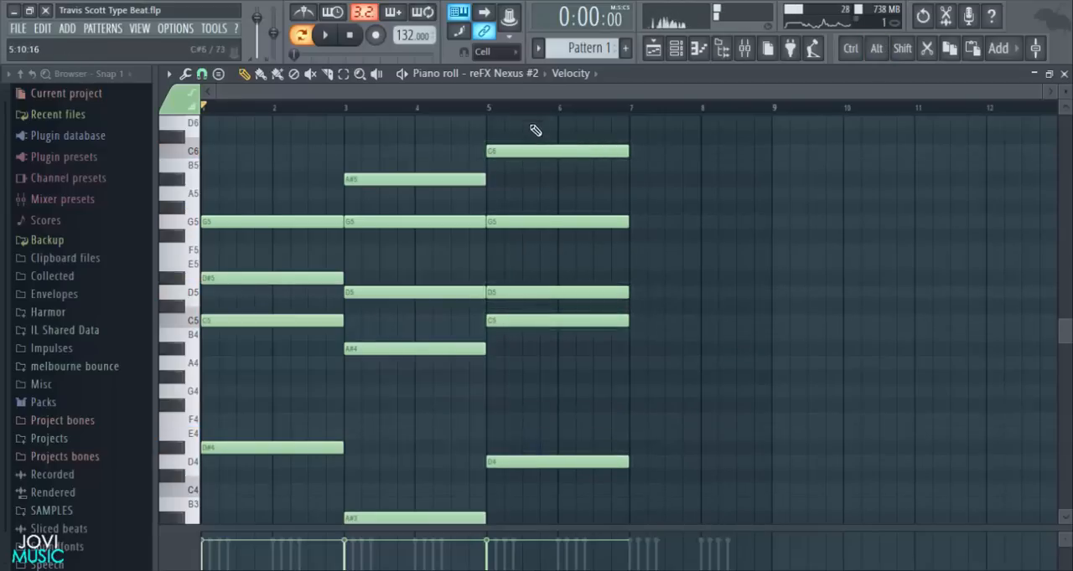
- Play back the chord progression from bar 1 and stop it to check how the chords sound
key("space")
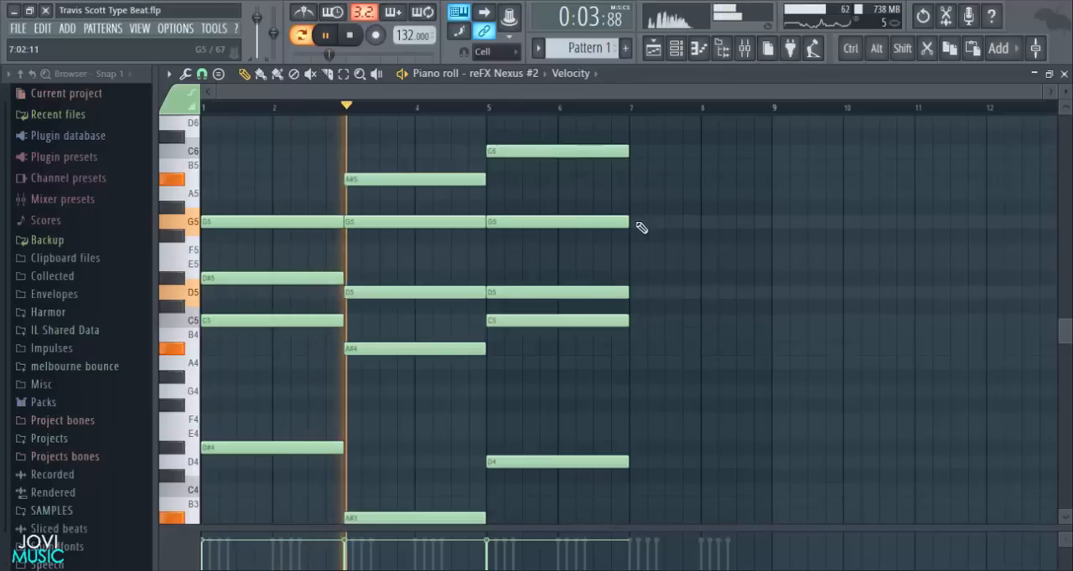
scroll(750, 209, "up", 3)
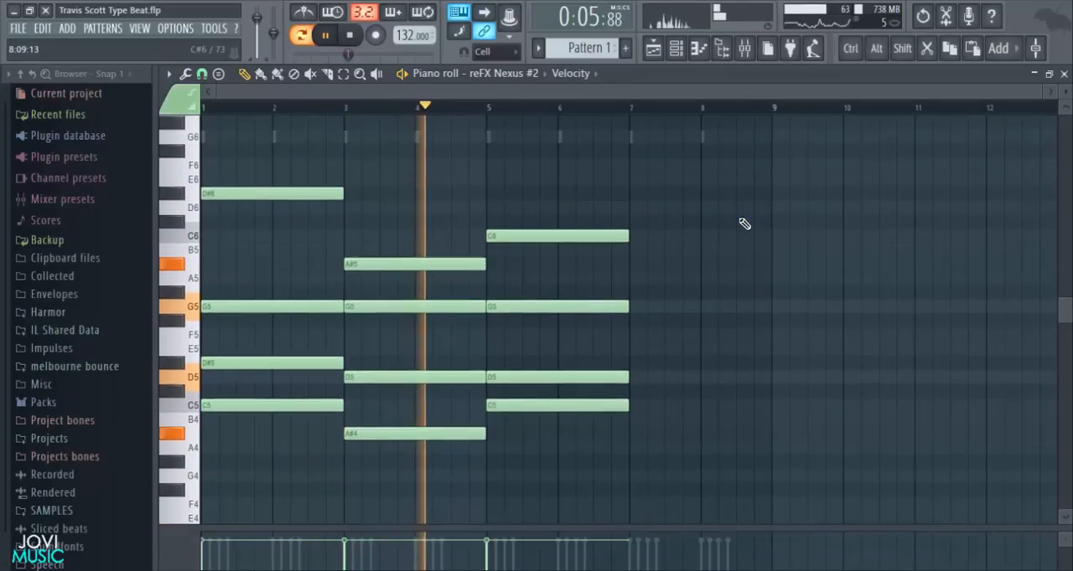
scroll(744, 223, "down", 2)
key("space")
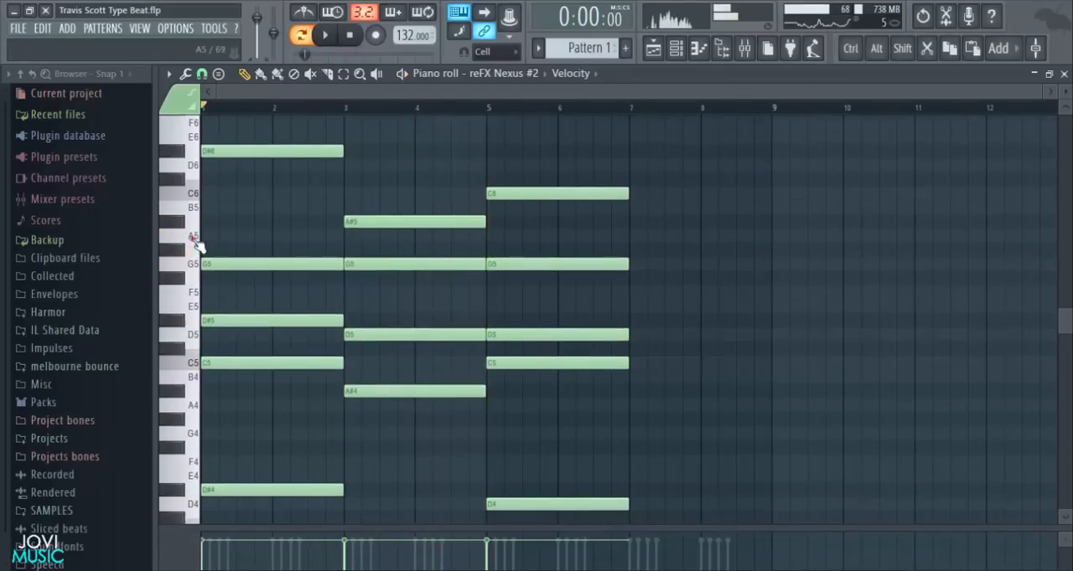
- Build the fourth chord at bar 7 with two-bar A5, D5, C5, A4 and A3 notes
left_click(628, 237)
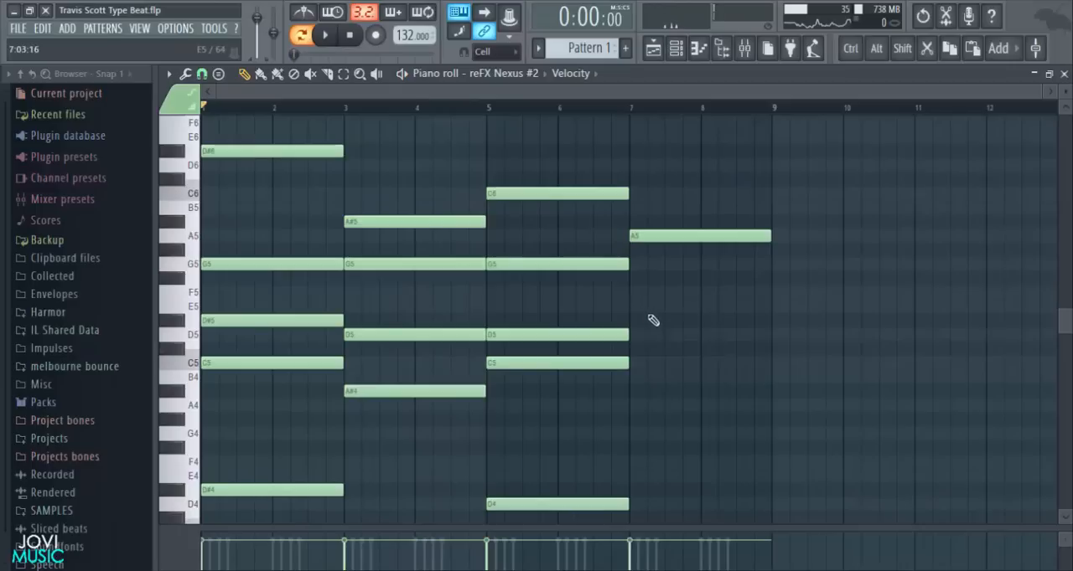
left_click(636, 335)
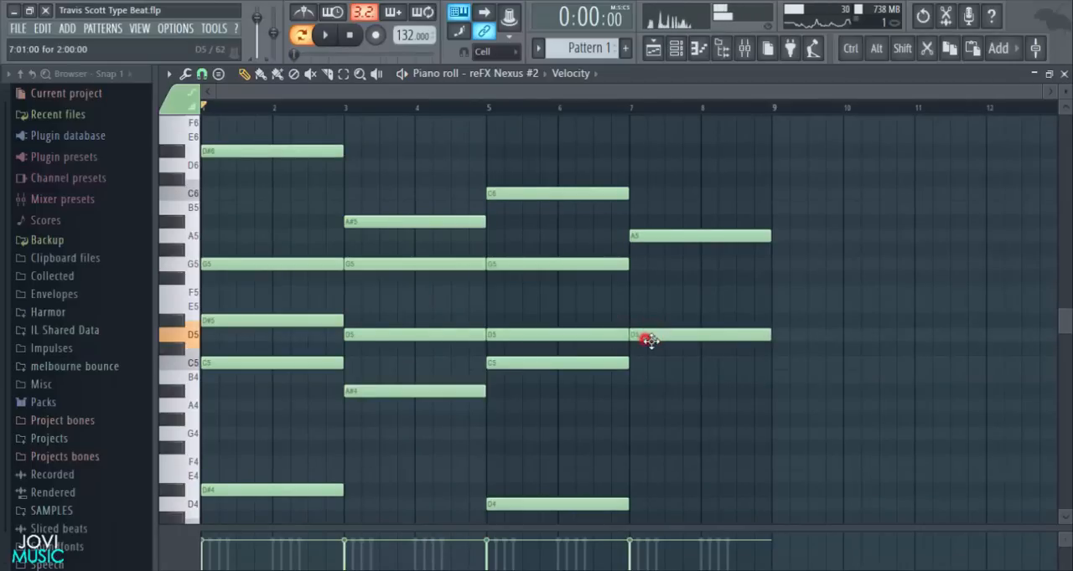
left_click(636, 363)
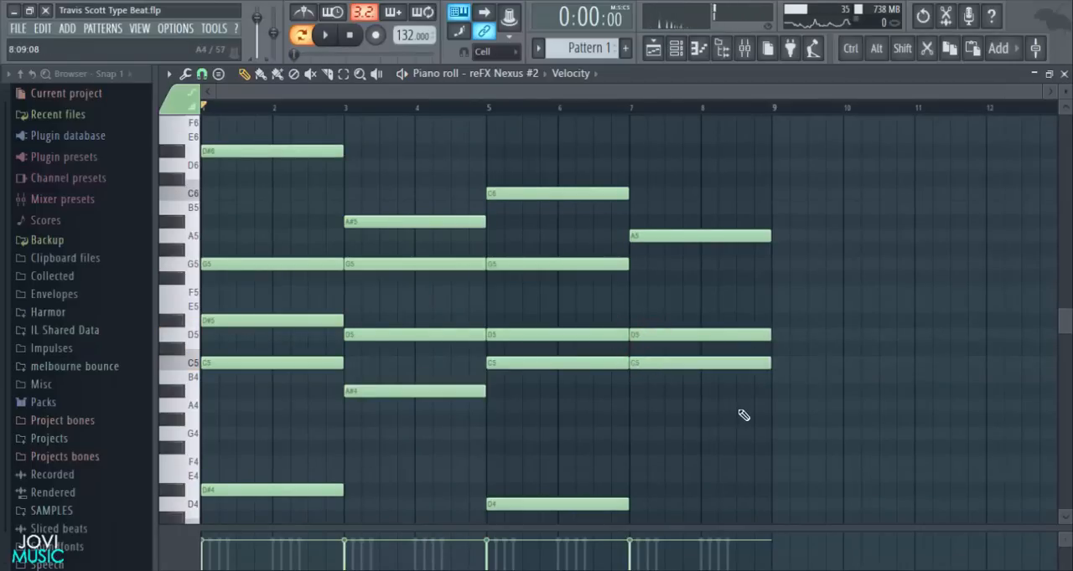
scroll(742, 414, "down", 2)
left_click(645, 321)
left_click_drag(666, 327, 651, 328)
left_click(639, 476)
left_click_drag(678, 476, 677, 498)
- Lower the velocity of the lowest note in each of the four chords
left_click_drag(718, 405, 201, 515)
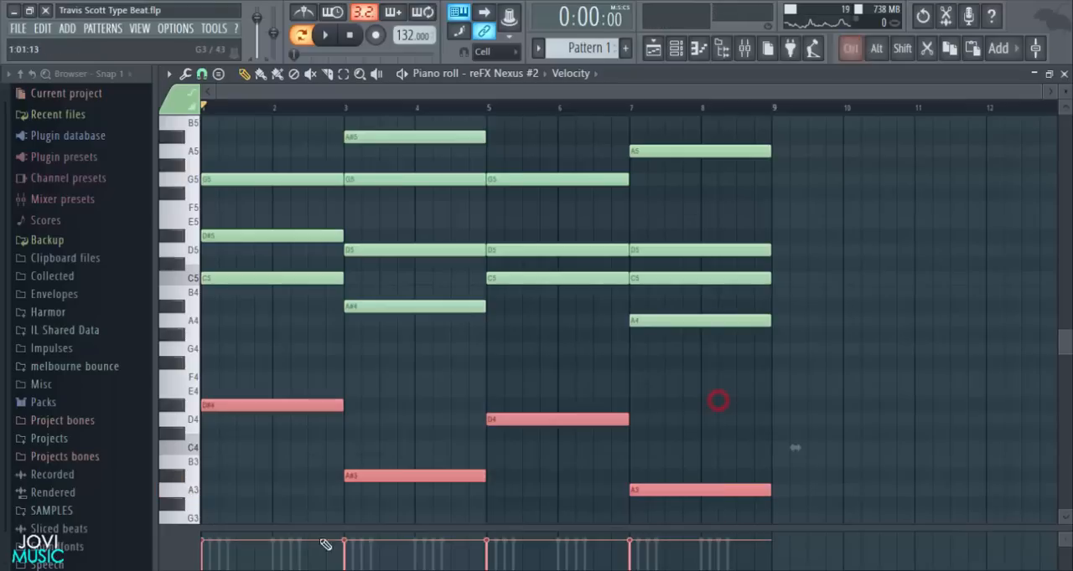
scroll(792, 417, "down", 2)
left_click_drag(363, 527, 350, 307)
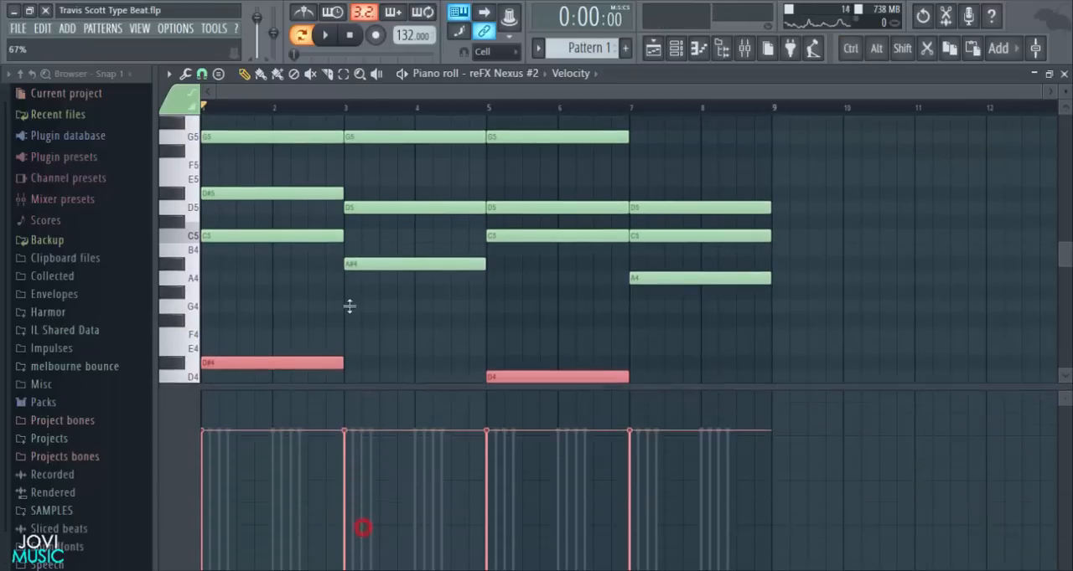
scroll(457, 230, "down", 6)
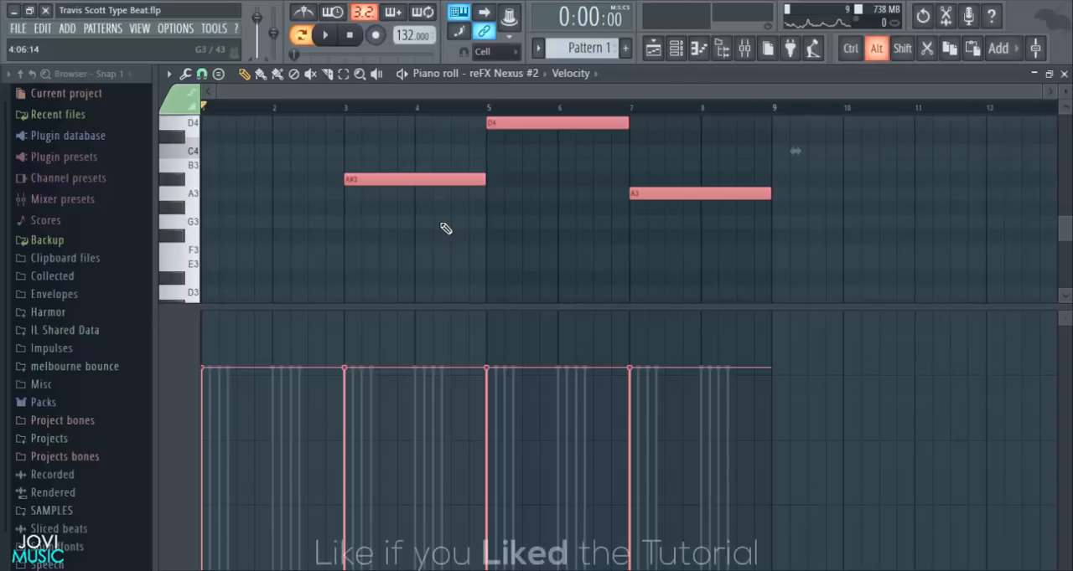
scroll(446, 227, "up", 2)
scroll(444, 221, "down", 10)
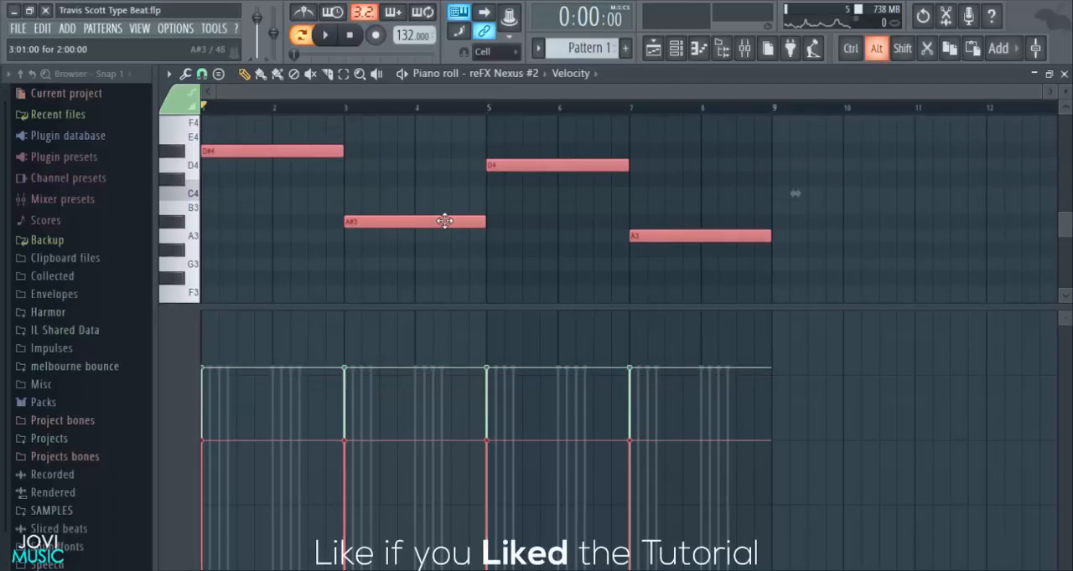
- Play back the chords and slightly lower the velocity of the highest note in each of the four chords
key("space")
scroll(837, 219, "up", 7)
left_click(844, 215, "ctrl")
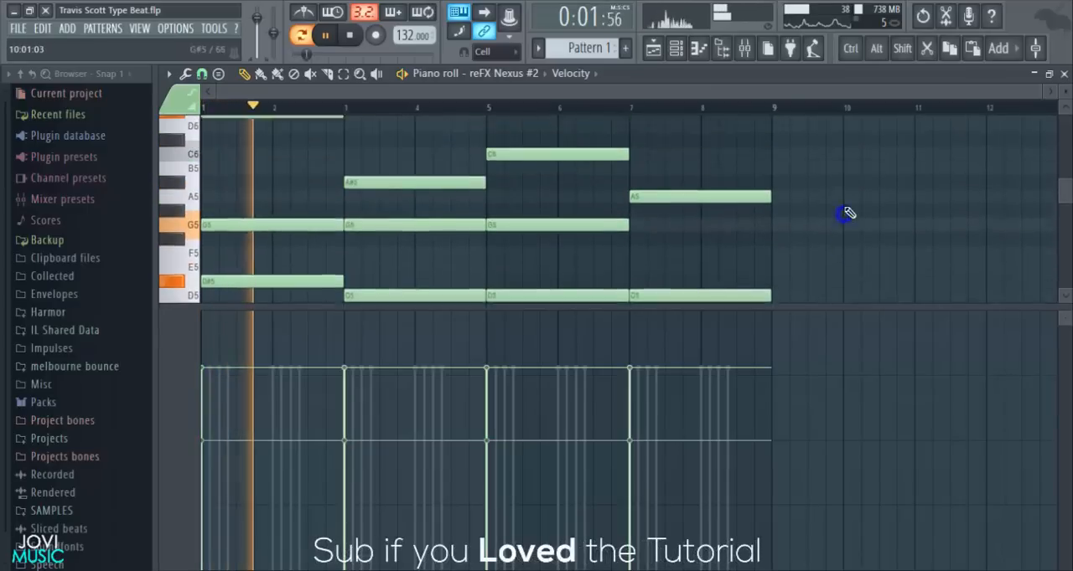
scroll(843, 214, "up", 3)
left_click_drag(716, 307, 710, 408)
left_click_drag(525, 163, 335, 272)
left_click(709, 269, "ctrl+shift")
left_click_drag(587, 407, 604, 259)
scroll(586, 216, "down", 3)
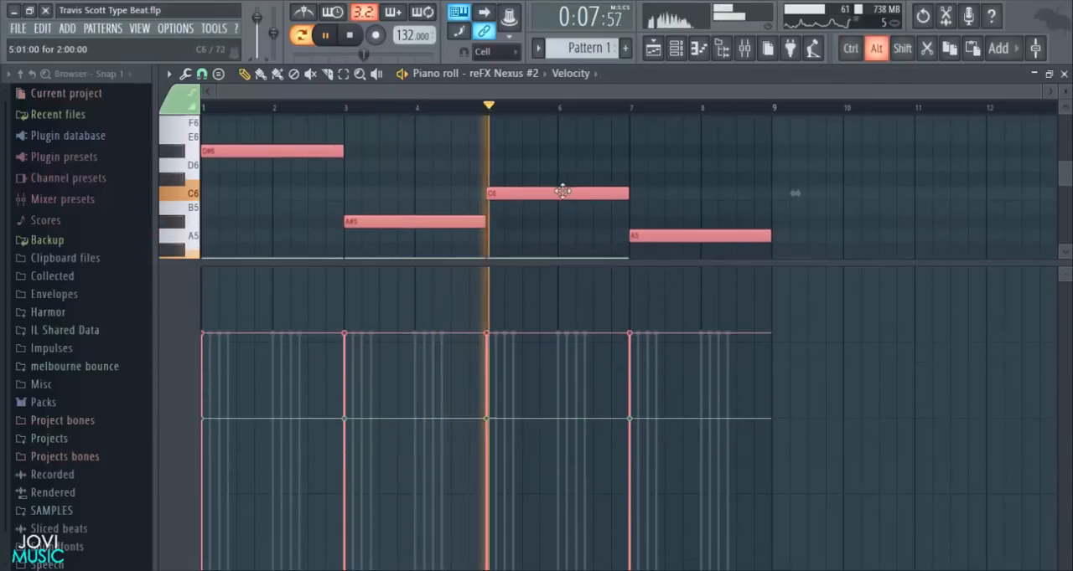
scroll(563, 196, "down", 3)
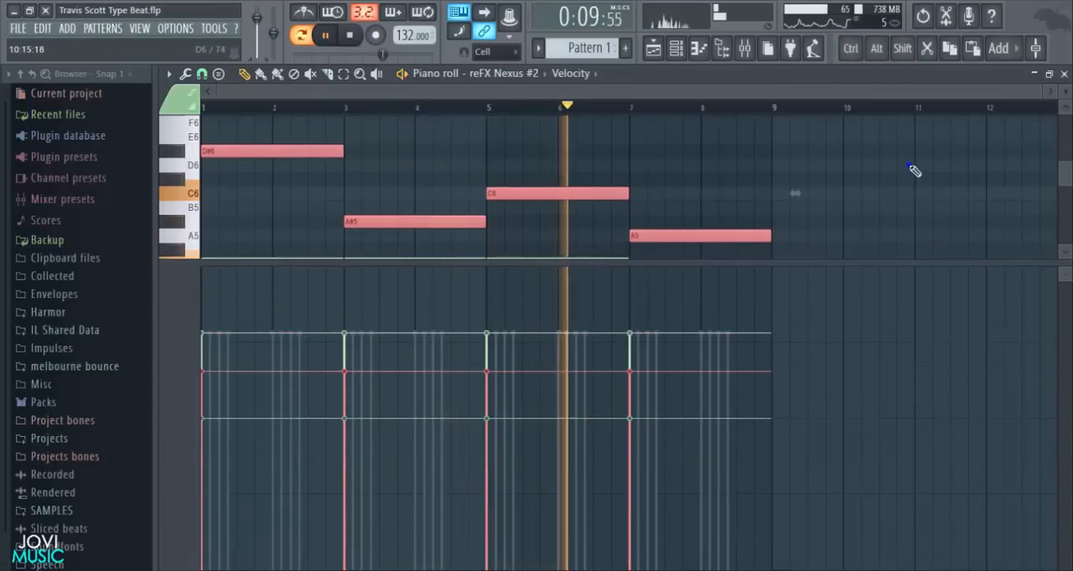
left_click(913, 170)
left_click_drag(713, 263, 737, 478)
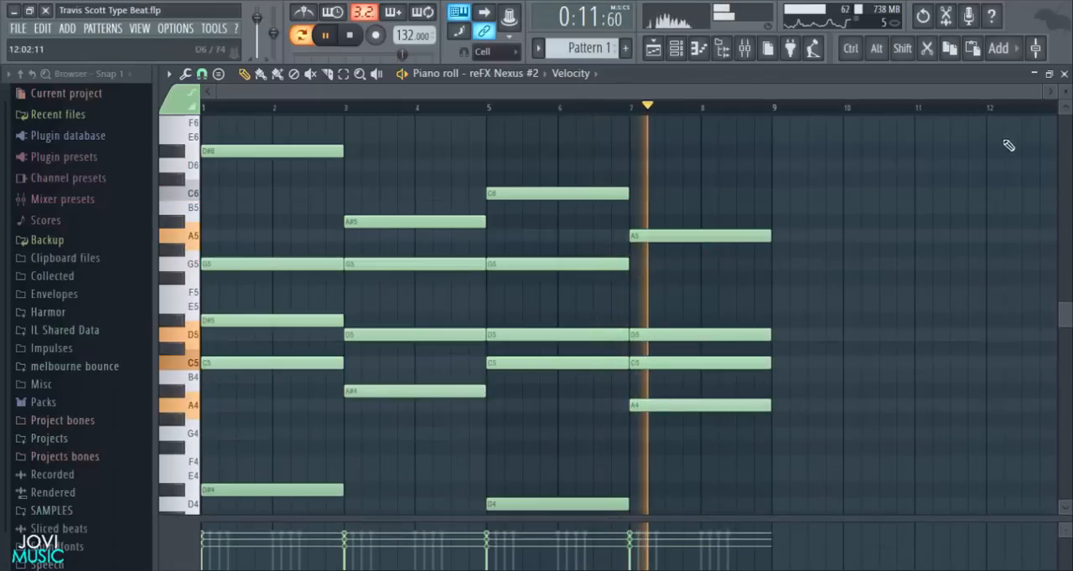
- Strum all the chord notes with a reduced start-time strength, checking the strum during playback
left_click_drag(1037, 96, 226, 122)
key("space")
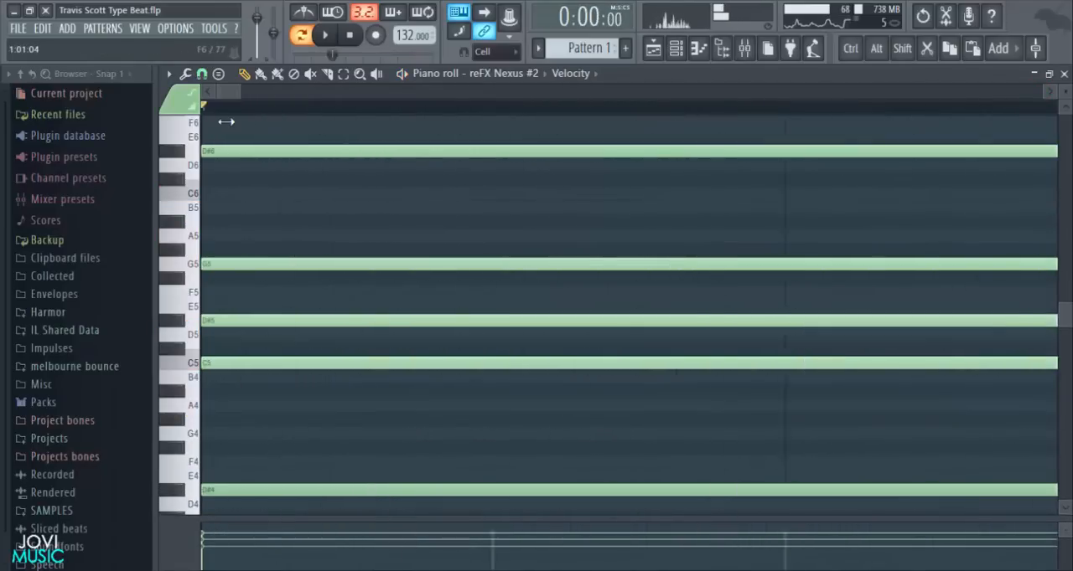
key("ctrl+a")
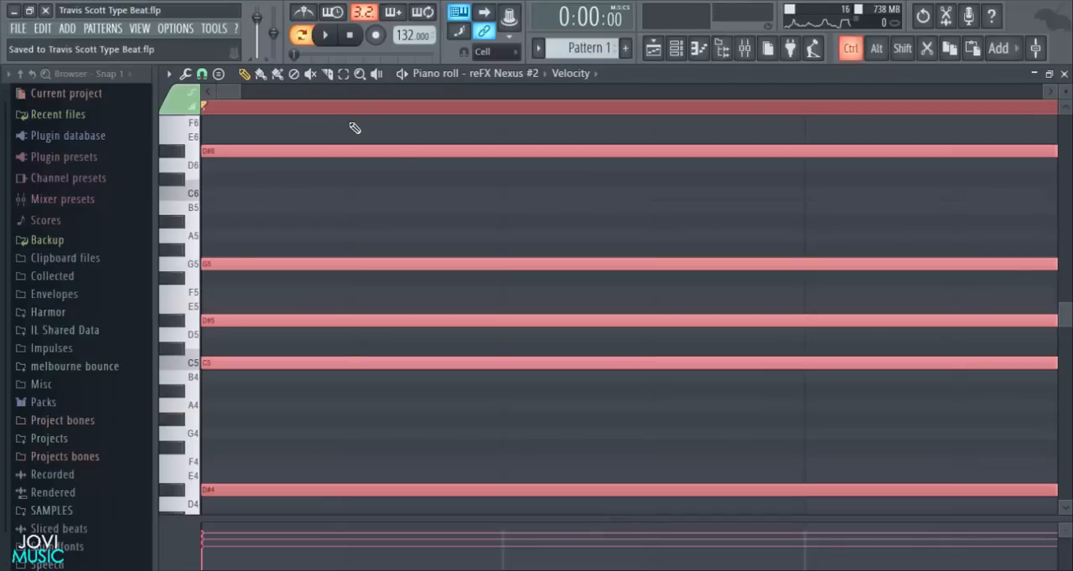
key("alt+s")
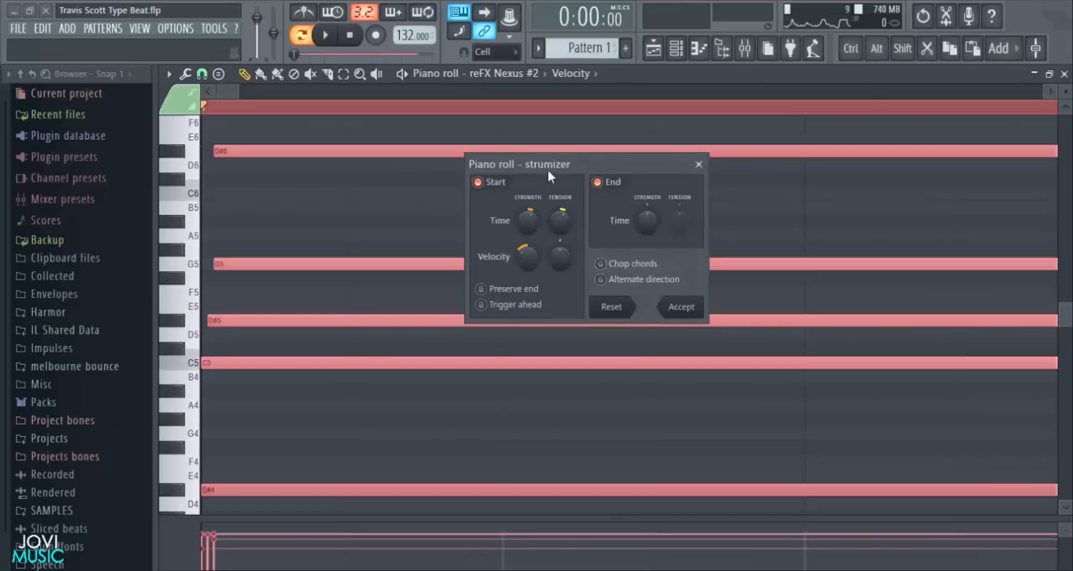
left_click_drag(552, 166, 565, 166)
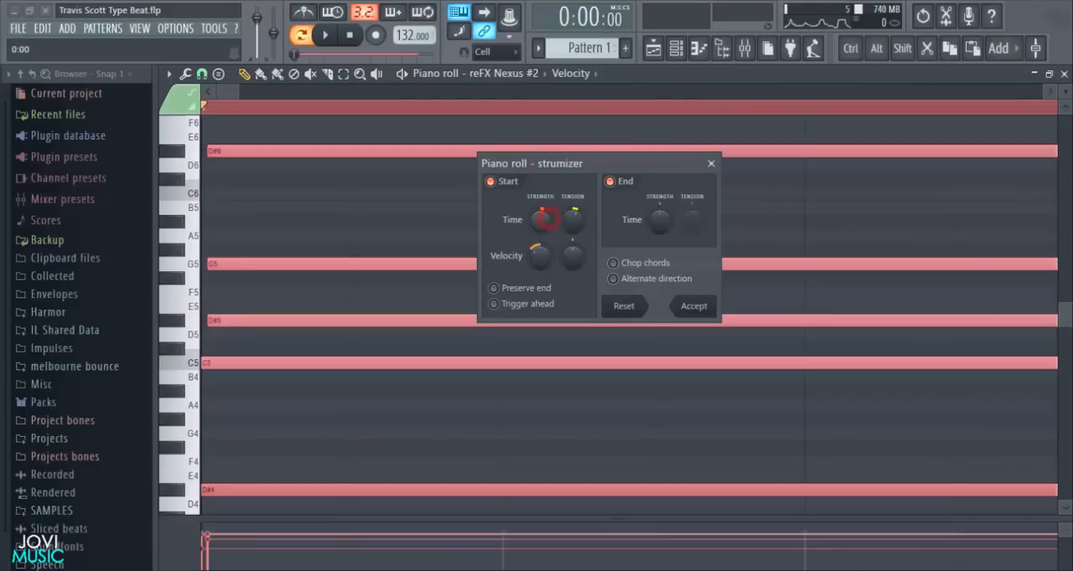
key("space")
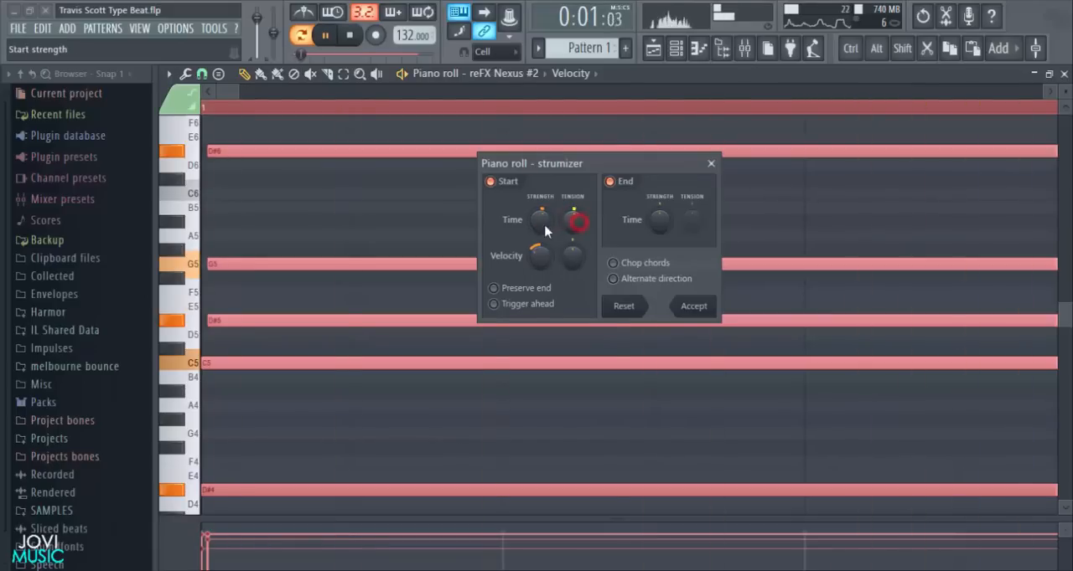
left_click(692, 307)
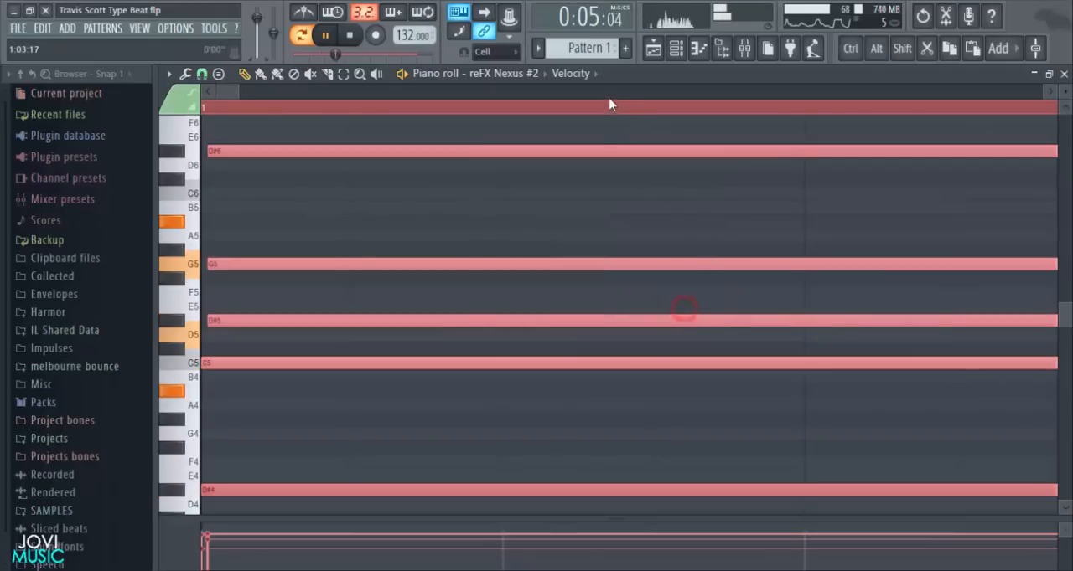
scroll(600, 112, "down", 5)
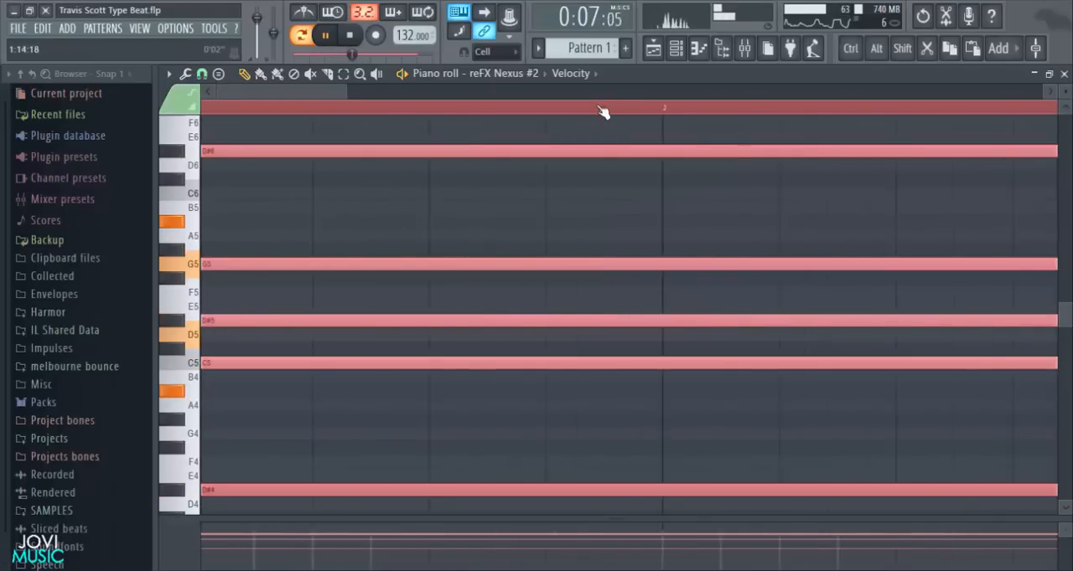
scroll(603, 112, "down", 6)
key("space")
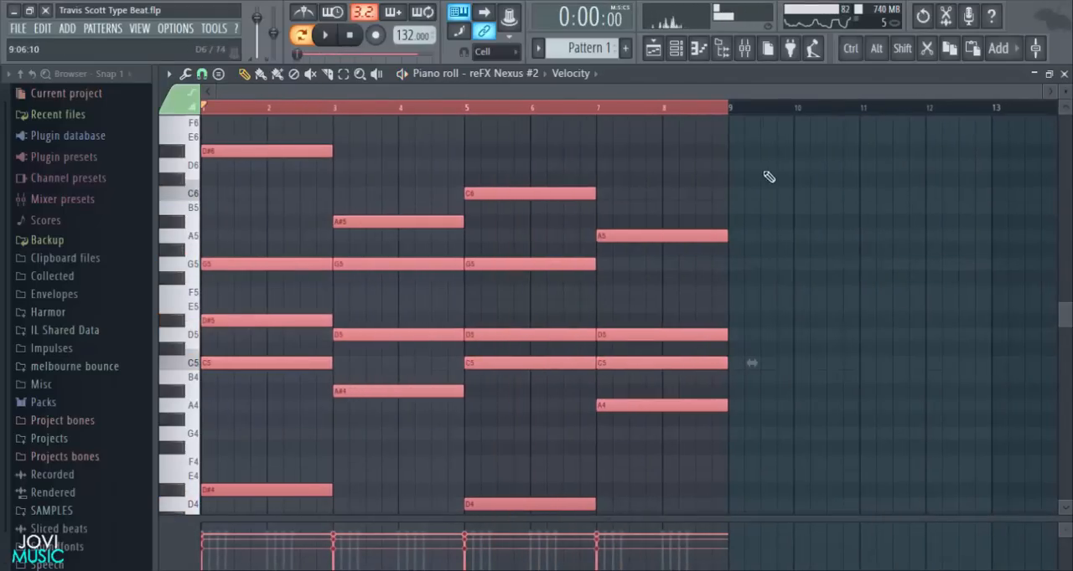
- Lower the velocity of all the chord notes together and play back the softened progression
left_click_drag(770, 146, 201, 531, "ctrl")
scroll(608, 380, "down", 4)
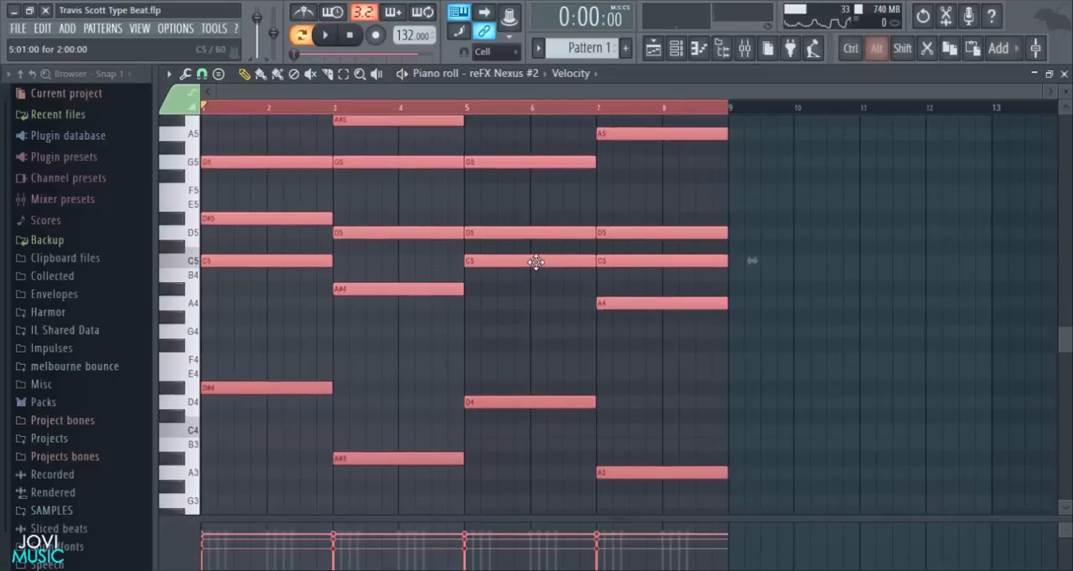
key("space")
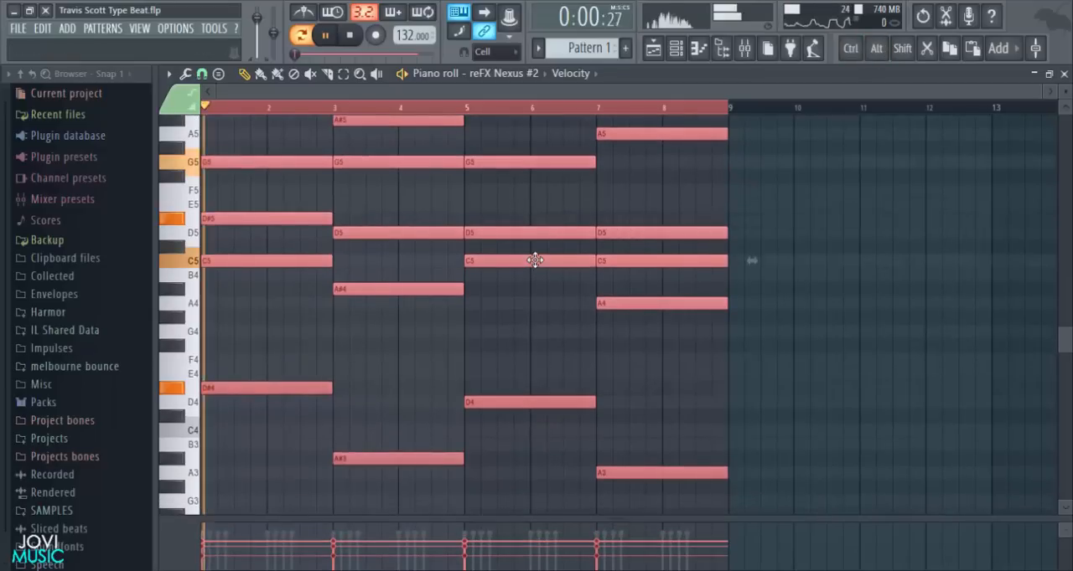
left_click(933, 338, "ctrl")
scroll(934, 339, "up", 3)
left_click(1064, 77)
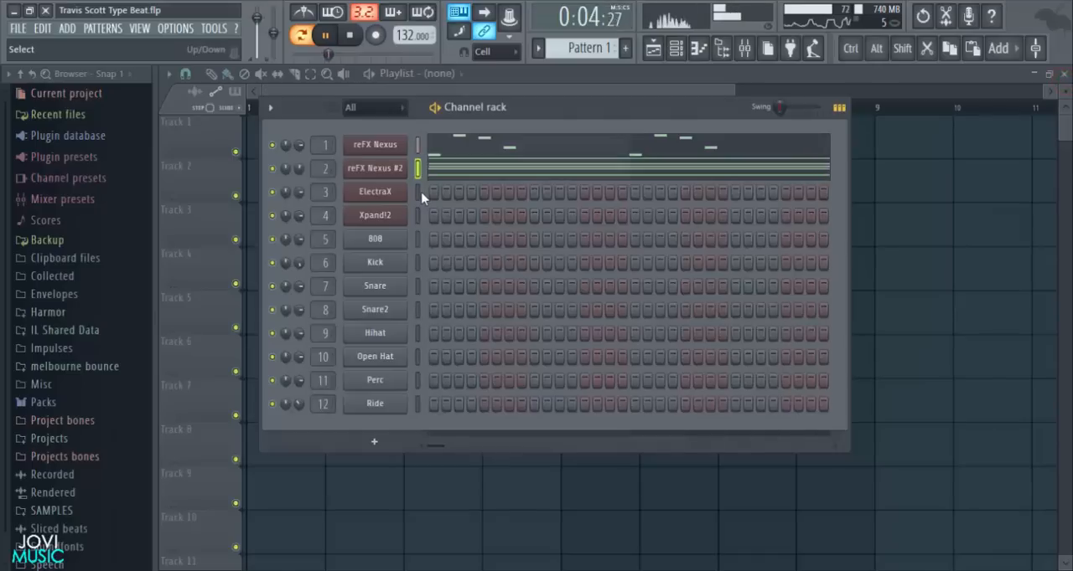
key("space")
- Solo the reFX Nexus #2 channel and copy the reFX Nexus melody into the ElectraX channel
right_click(274, 170)
left_click(276, 173)
key("space")
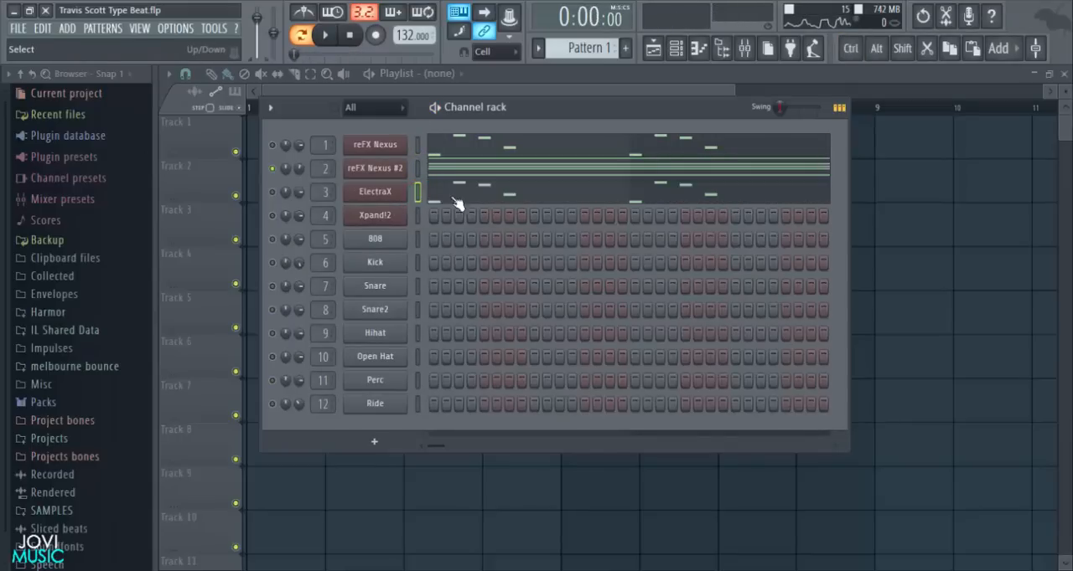
- Copy Gross Beat with its 1/2 Speed setting from the reFX Nexus mixer track to the ElectraX track
left_click(750, 48)
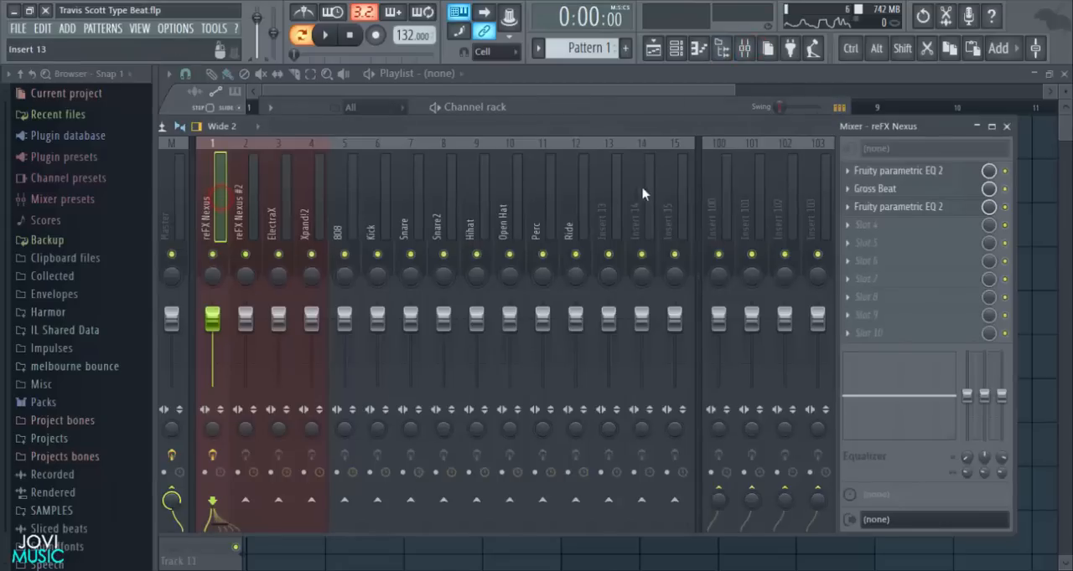
right_click(869, 191)
left_click_drag(883, 266, 278, 243)
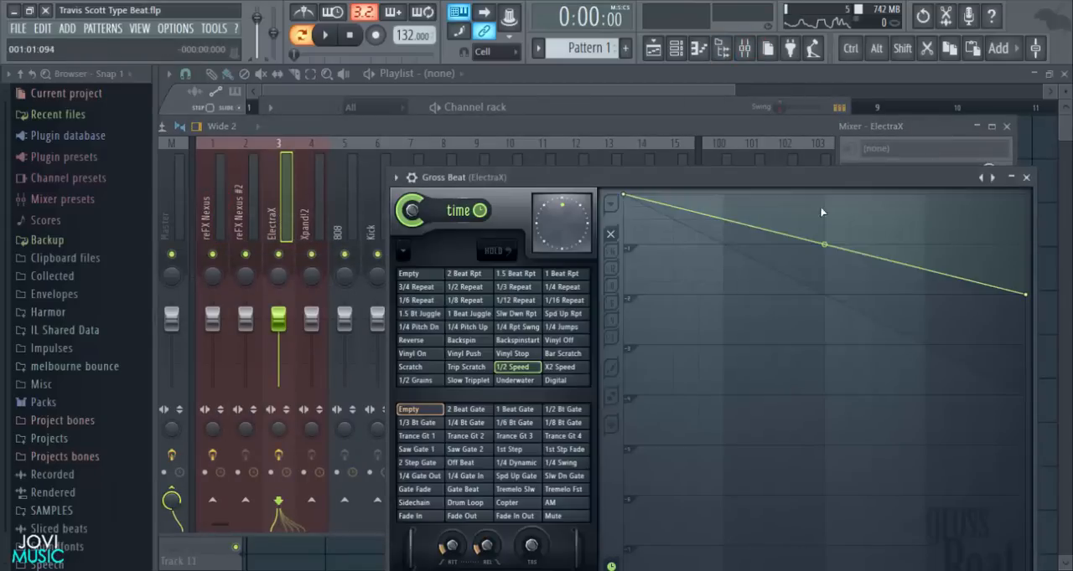
left_click(1027, 179)
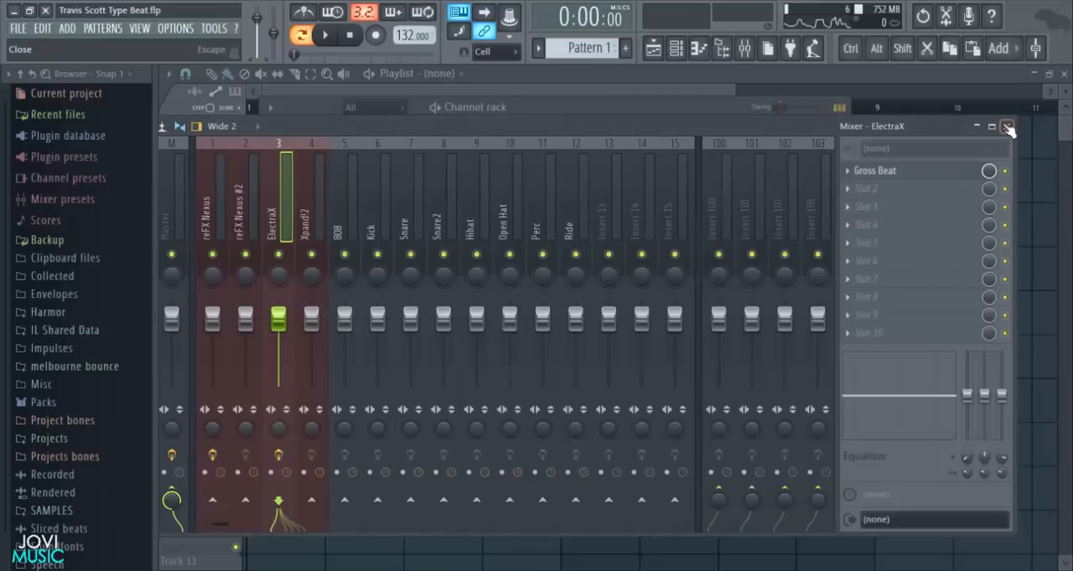
left_click(1006, 126)
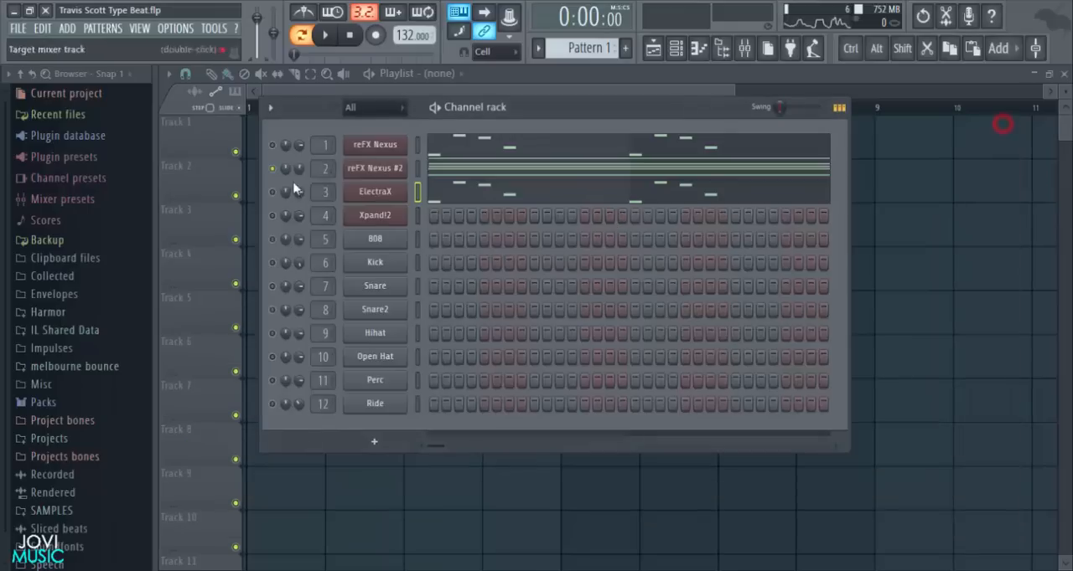
- Play the ElectraX melody with the chords and the reFX Nexus melody, and inspect its notes in the piano roll
left_click(442, 194)
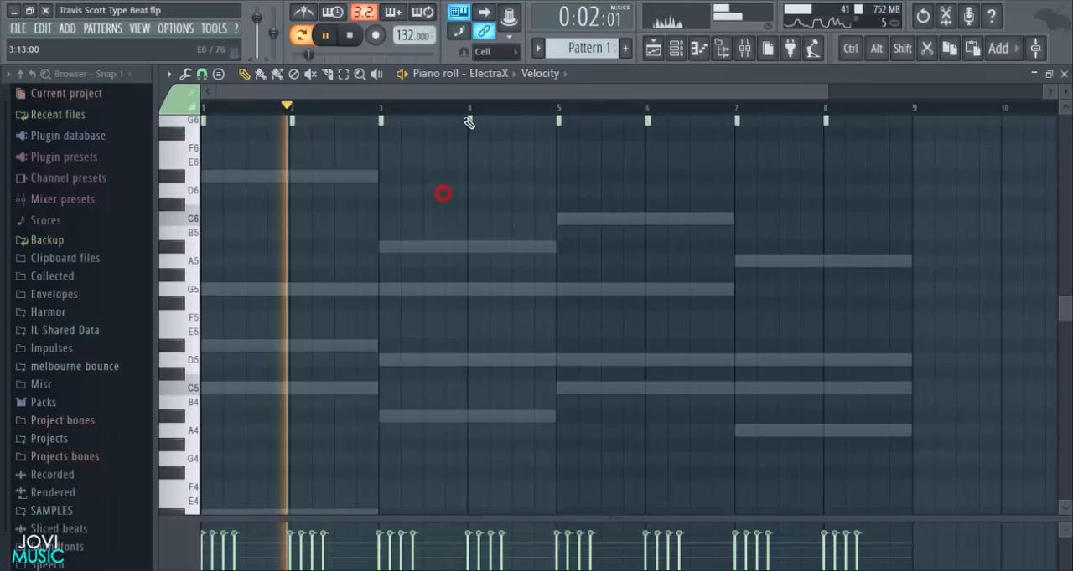
scroll(581, 243, "down", 2)
scroll(962, 220, "up", 4)
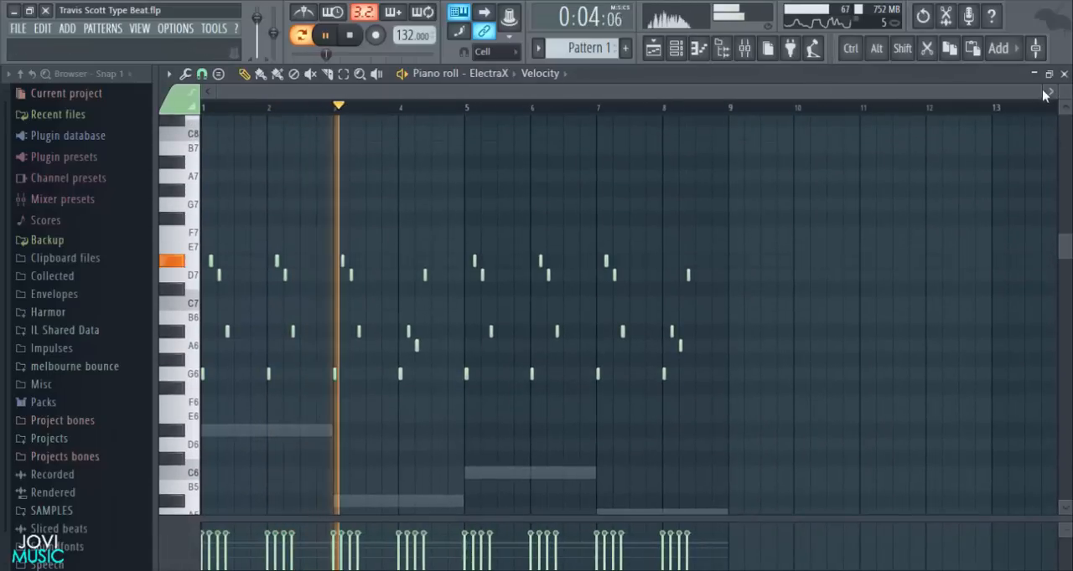
left_click(1063, 73)
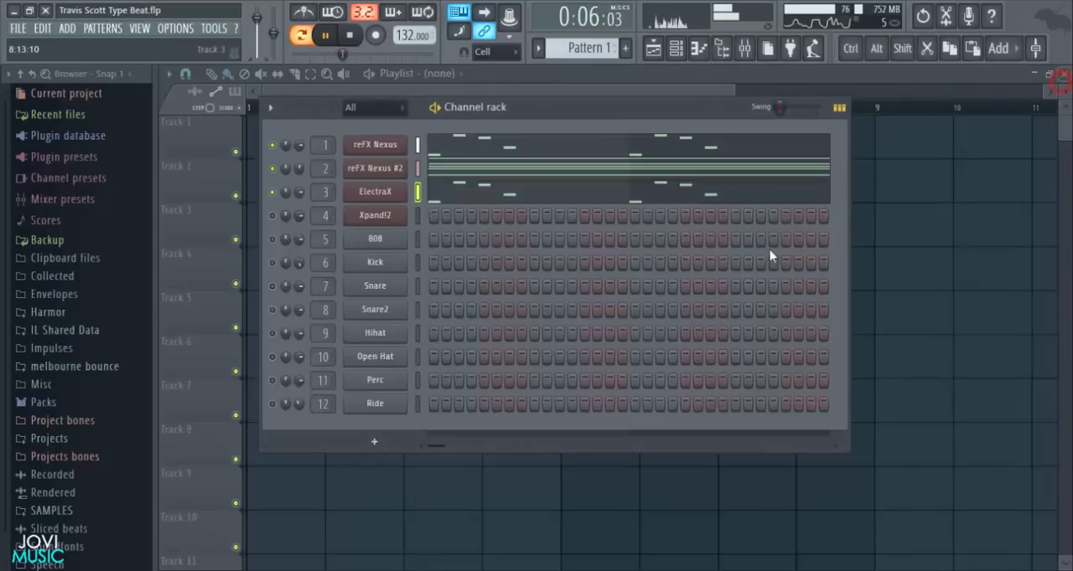
key("space")
- Mute ElectraX and reFX Nexus #2, leaving only the reFX Nexus channel active, and check the Xpand!2 instrument
left_click(271, 192)
left_click(272, 146)
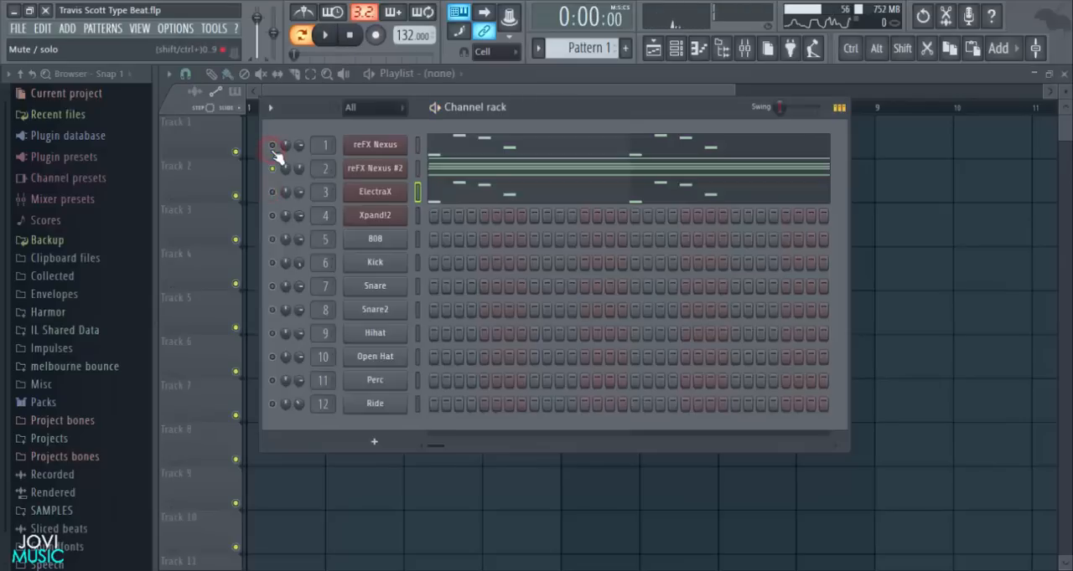
key("d")
left_click(273, 147)
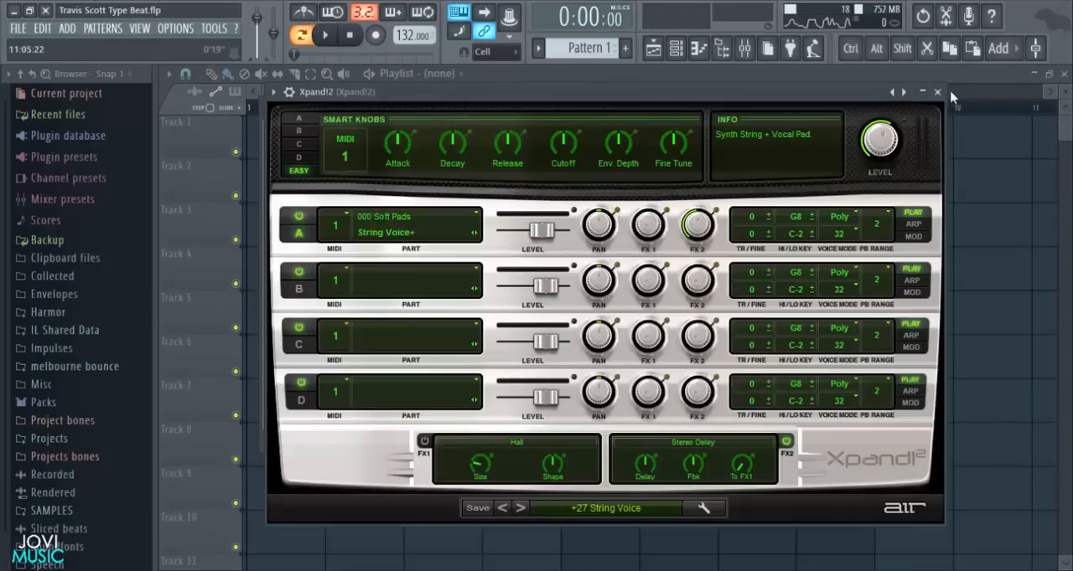
left_click(937, 92)
- Copy the reFX Nexus #2 chords into the Xpand!2 channel, unmute it and play it with the reFX Nexus melody
left_click(416, 170)
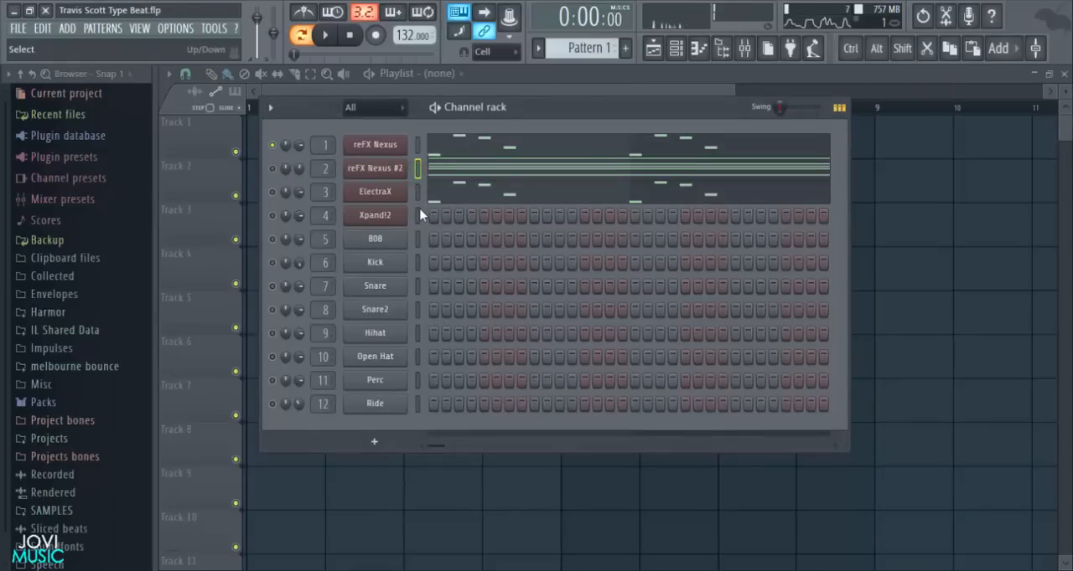
key("ctrl")
key("ctrl+v")
left_click(272, 215)
key("space")
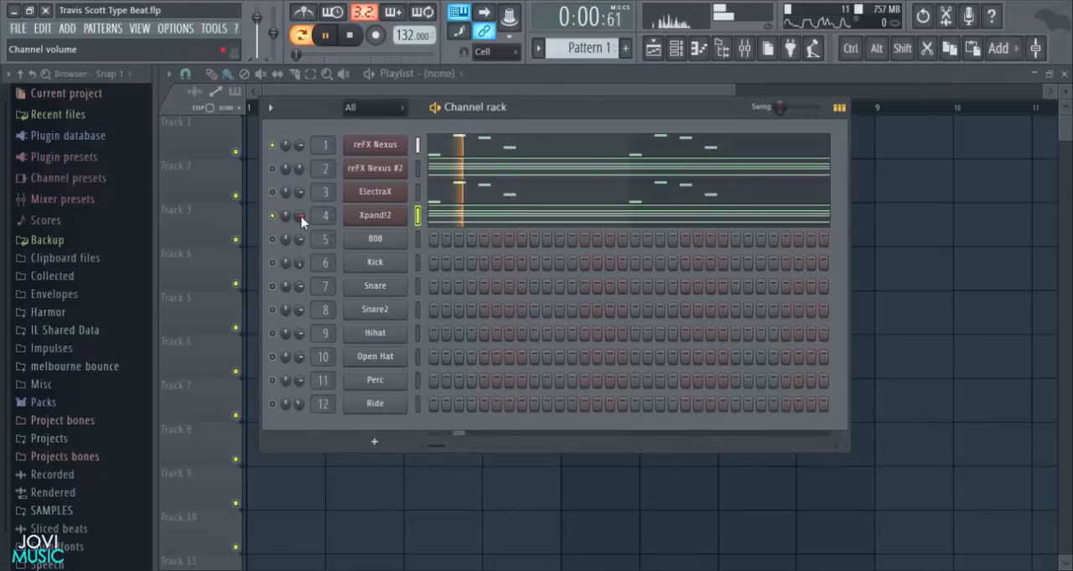
- Unmute the 808 and all the drum channels, and save the project
key("ctrl")
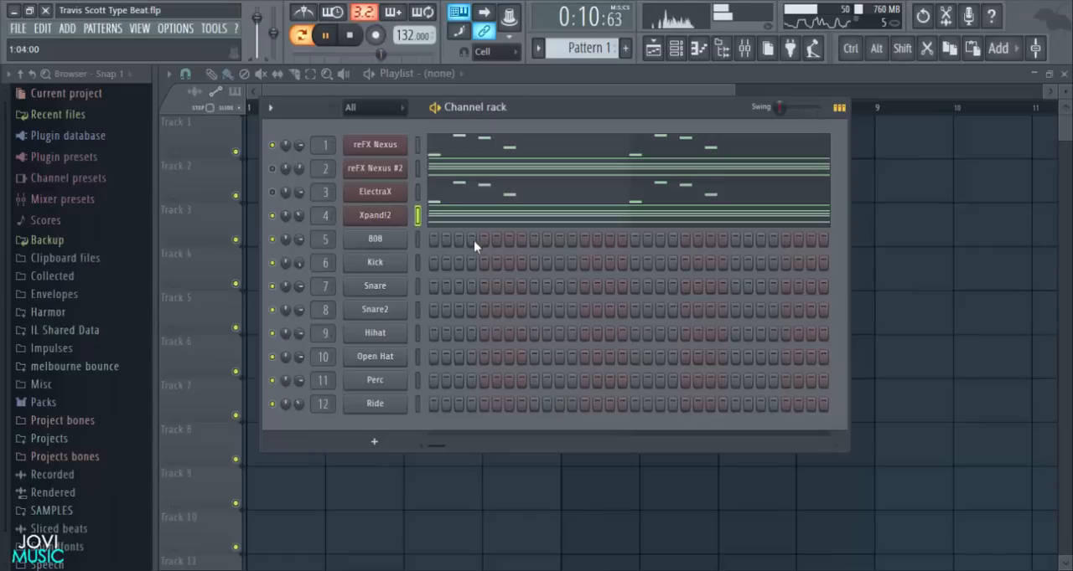
left_click_drag(555, 106, 550, 109)
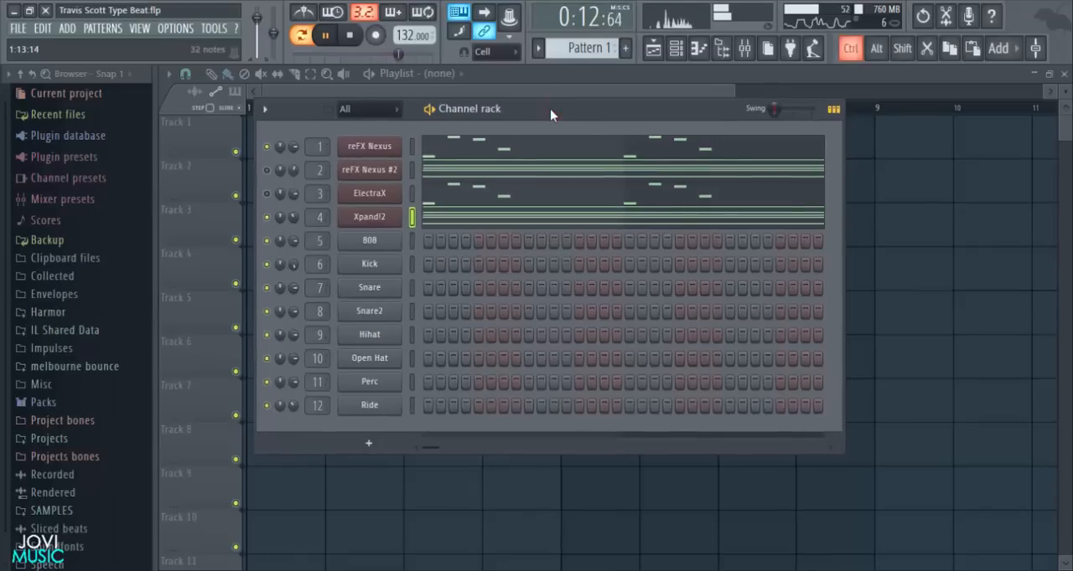
key("ctrl+s")
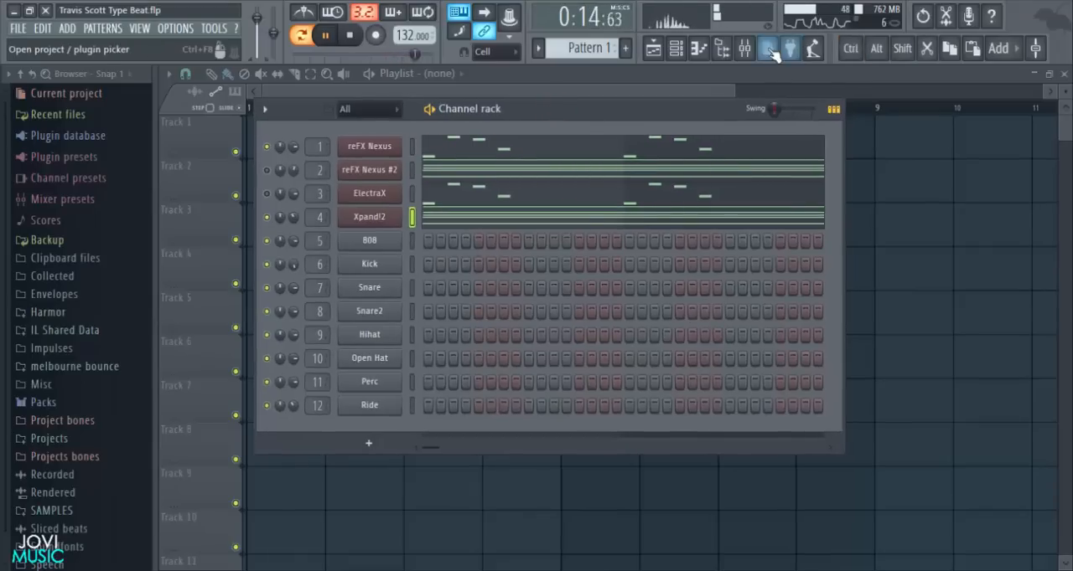
- Trim the final chord's overhanging notes to end at bar 9 in reFX Nexus #2 and update the Xpand!2 chords to match
left_click(544, 158)
scroll(558, 112, "down", 3)
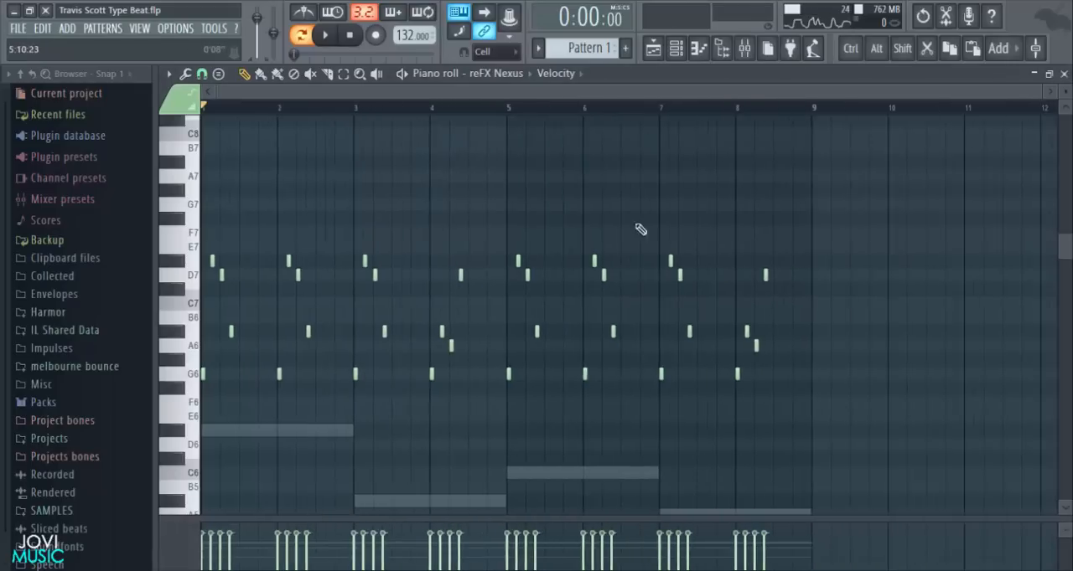
key("space")
scroll(914, 316, "down", 5)
scroll(888, 293, "up", 5)
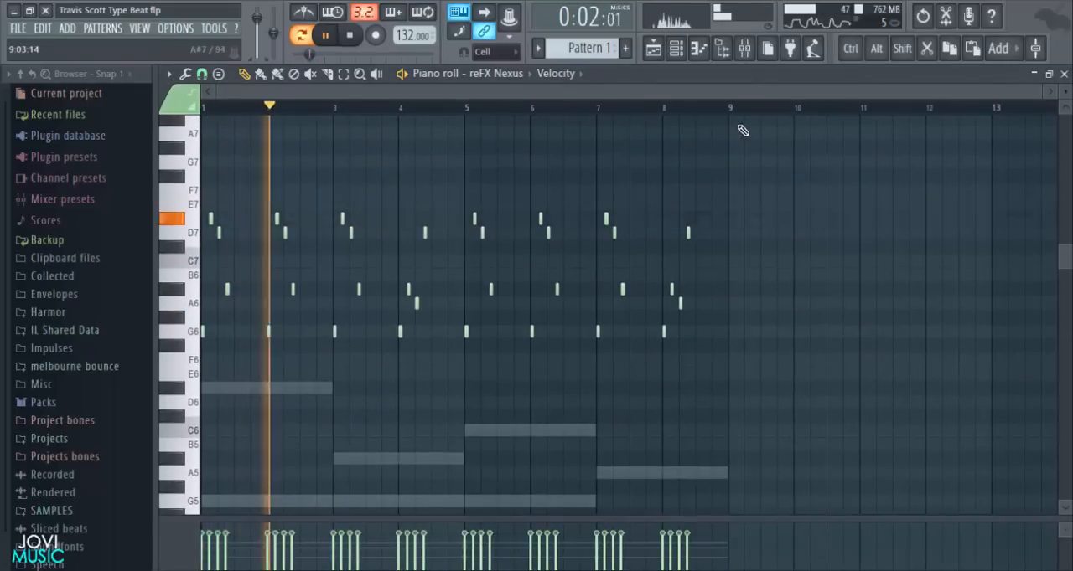
scroll(752, 240, "down", 4)
double_click(724, 305)
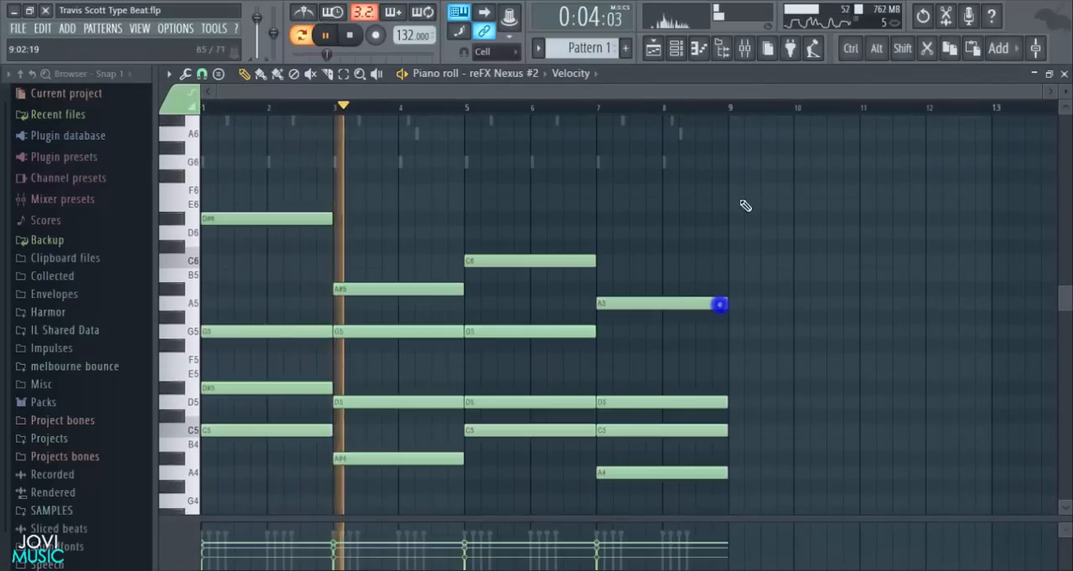
scroll(743, 112, "up", 3)
scroll(741, 115, "up", 6)
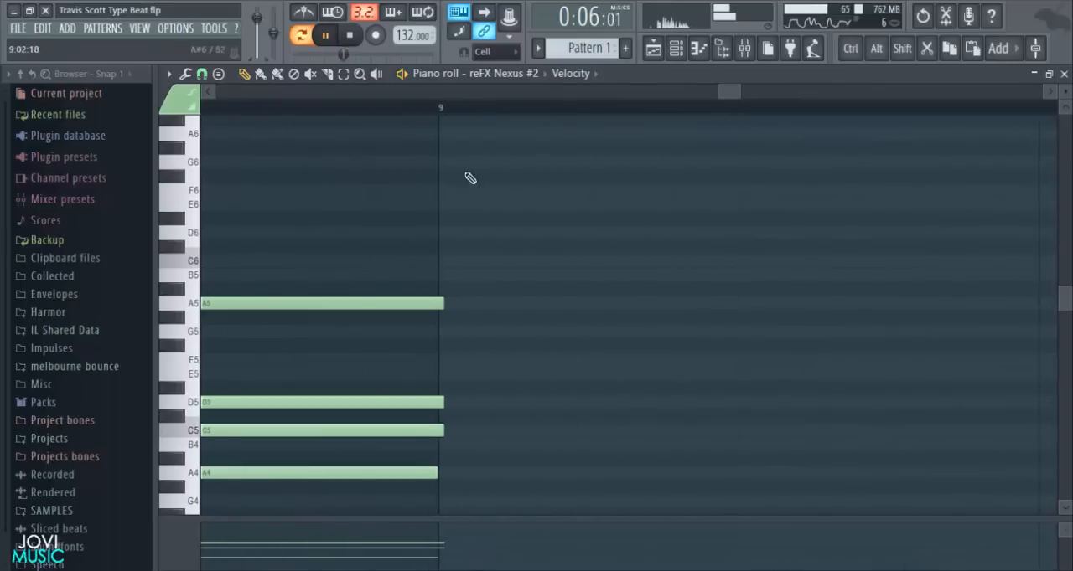
left_click_drag(439, 299, 436, 299)
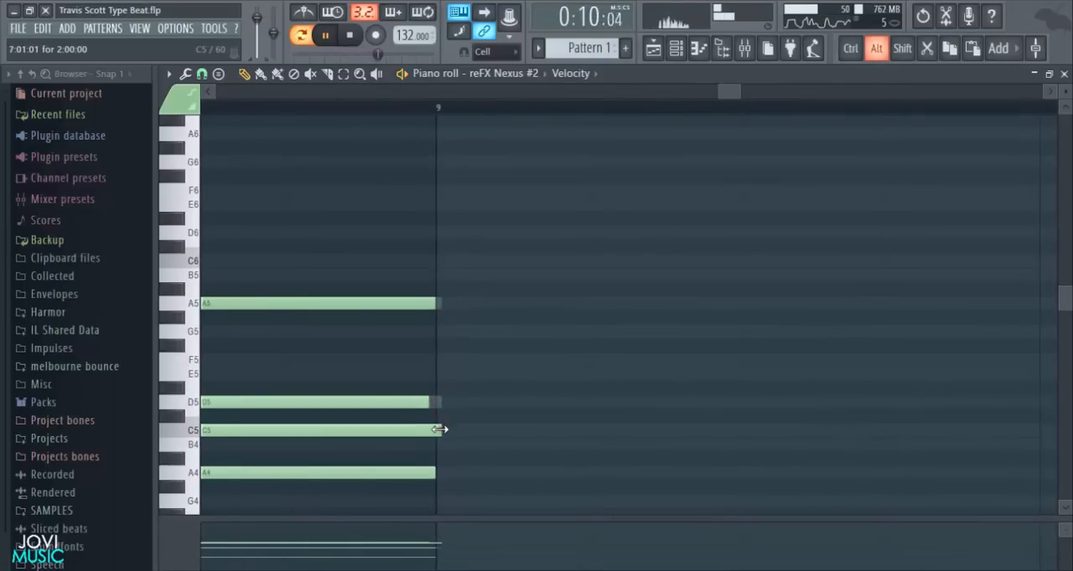
left_click_drag(439, 408, 436, 427)
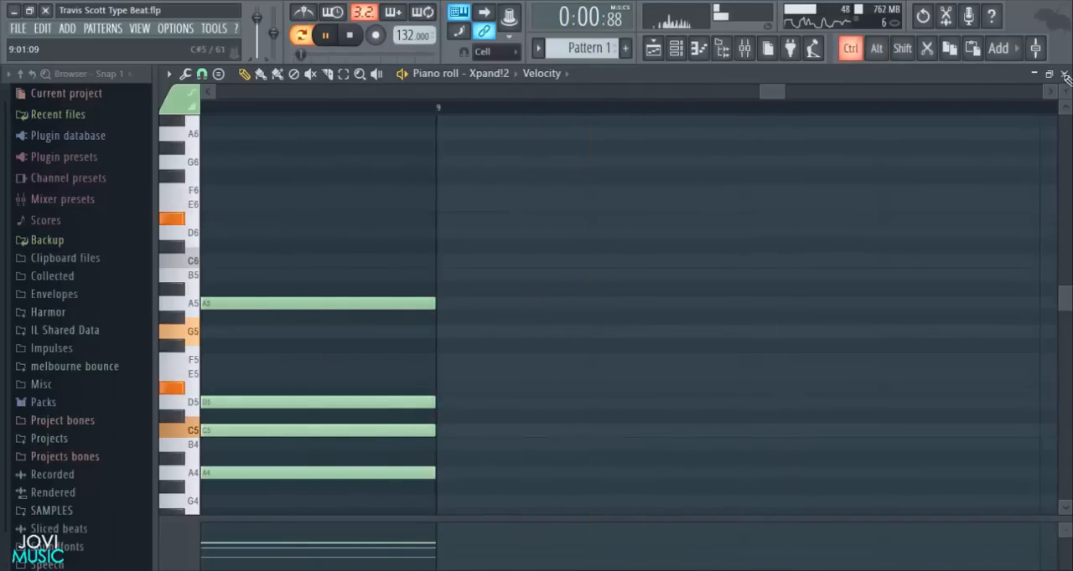
left_click(1064, 75)
key("space")
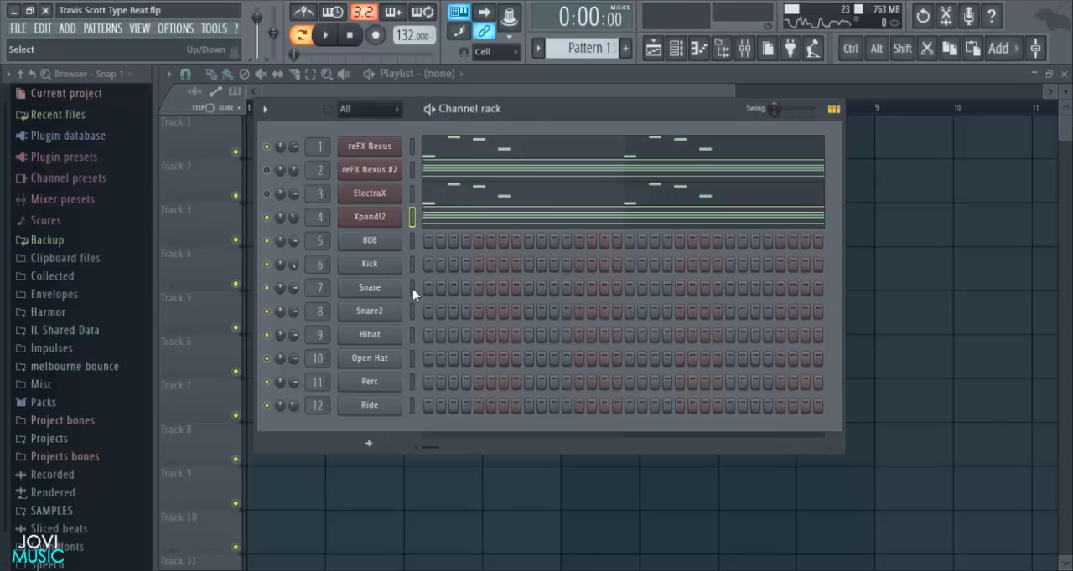
- Check the 808's volume envelope settings and enable Cut itself on the 808, Kick, Snare and Snare2 channels
left_click(369, 240)
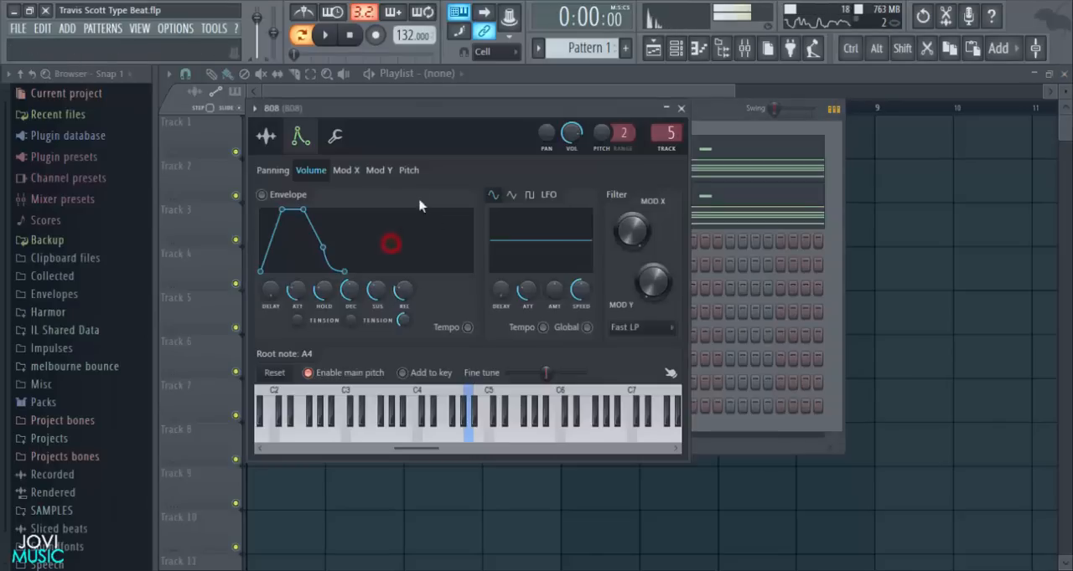
left_click(681, 109)
right_click(380, 233)
left_click(428, 298)
right_click(374, 268)
left_click(431, 316)
right_click(398, 289)
left_click(431, 344)
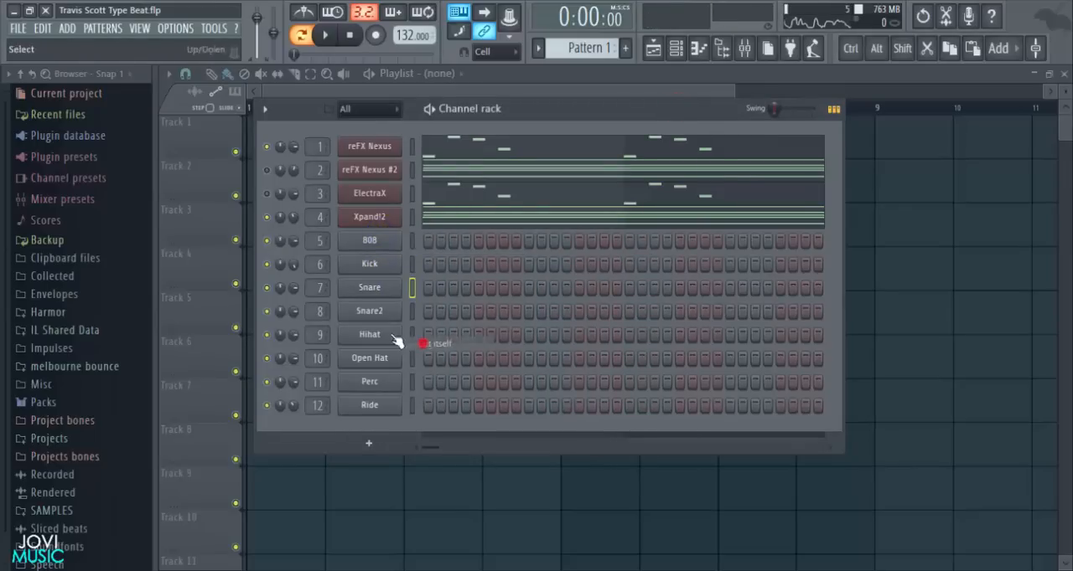
right_click(369, 311)
left_click(419, 369)
- Enable Cut itself on the Hihat, Open Hat, Perc and Ride channels
right_click(382, 335)
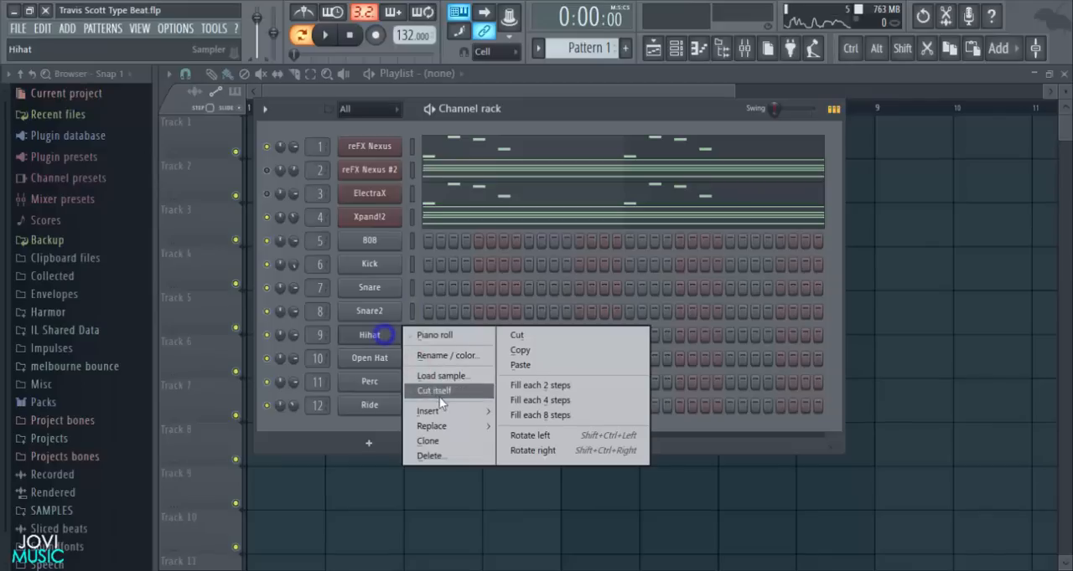
left_click(435, 391)
right_click(382, 356)
left_click(433, 414)
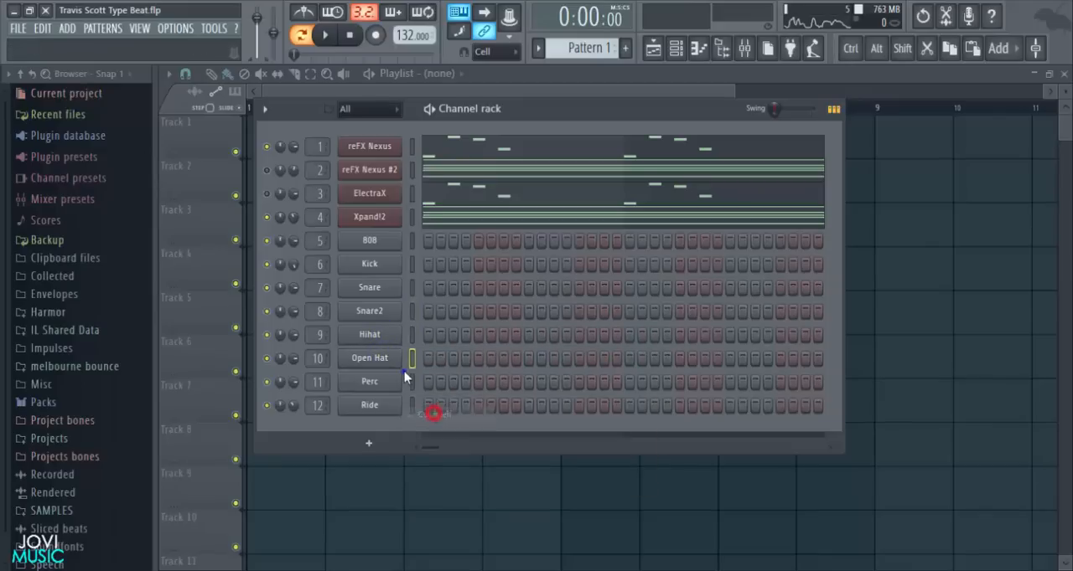
right_click(385, 382)
left_click(433, 438)
right_click(383, 406)
left_click(422, 462)
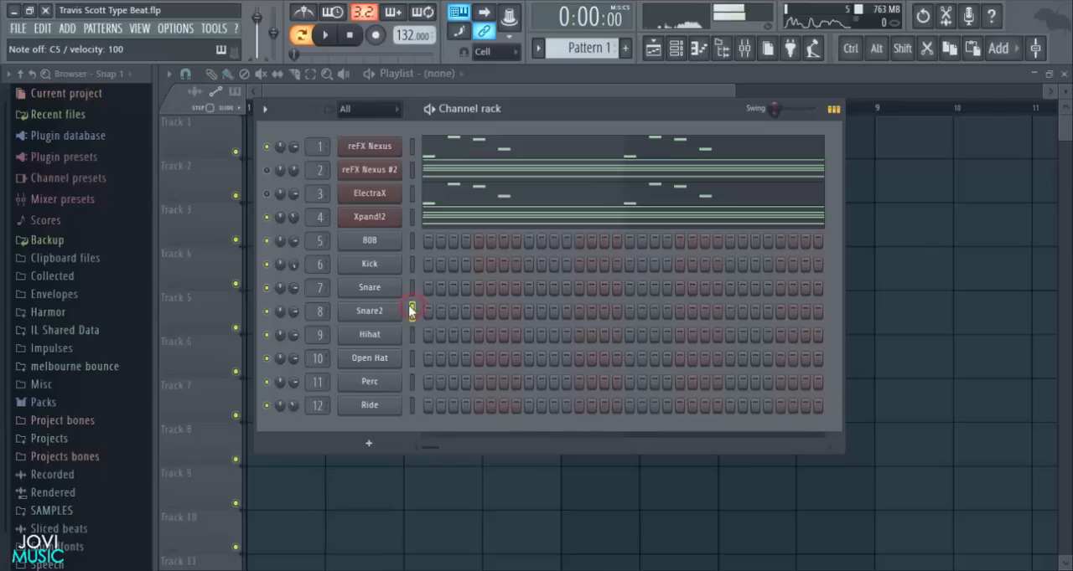
- Place Snare hits on steps 9 and 25, and play them with the Snare channel open in the piano roll
right_click(388, 286)
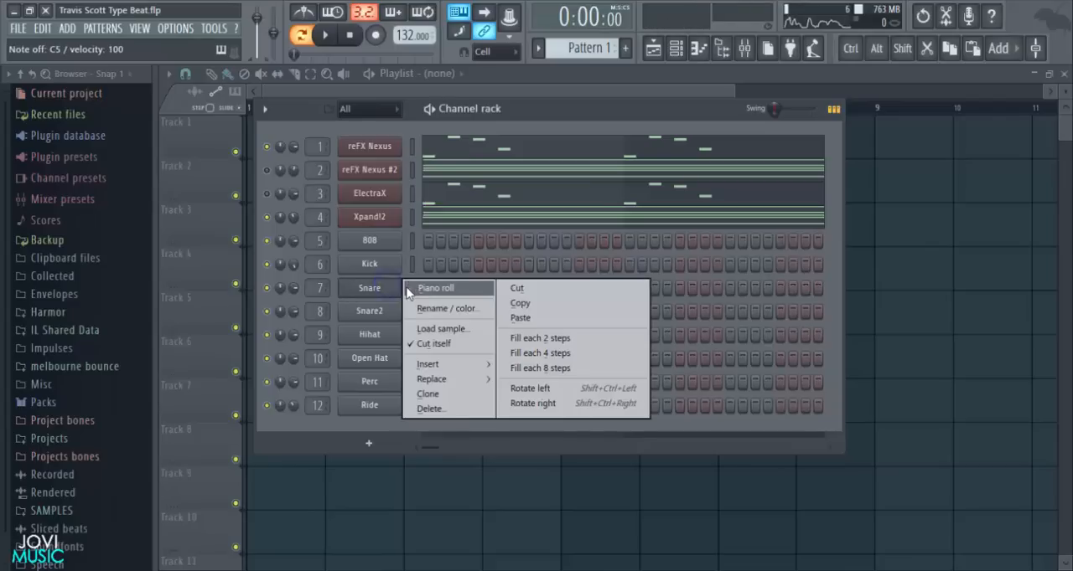
right_click(366, 287)
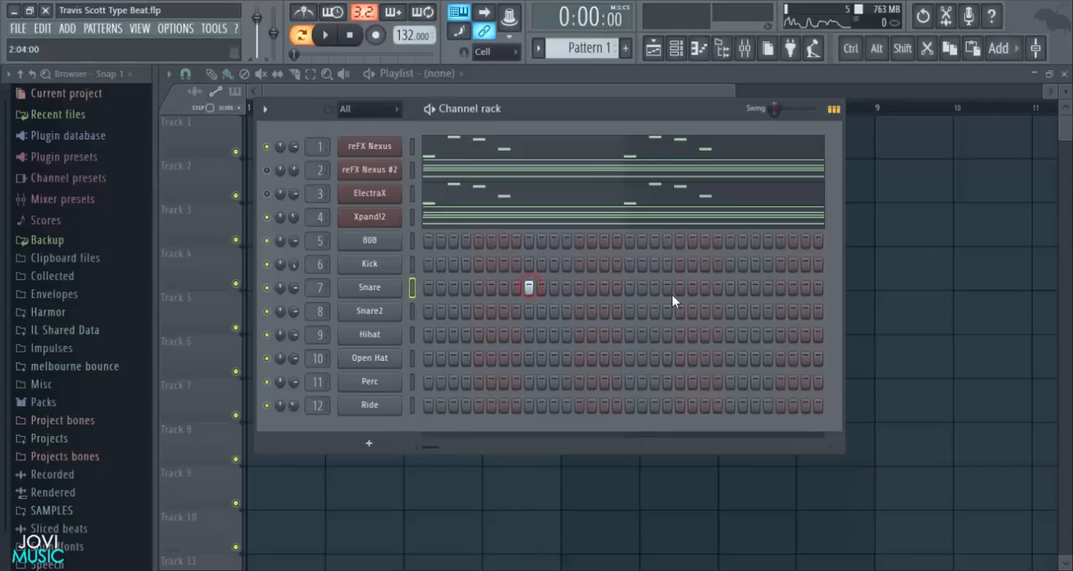
right_click(369, 289)
left_click(424, 294)
key("space")
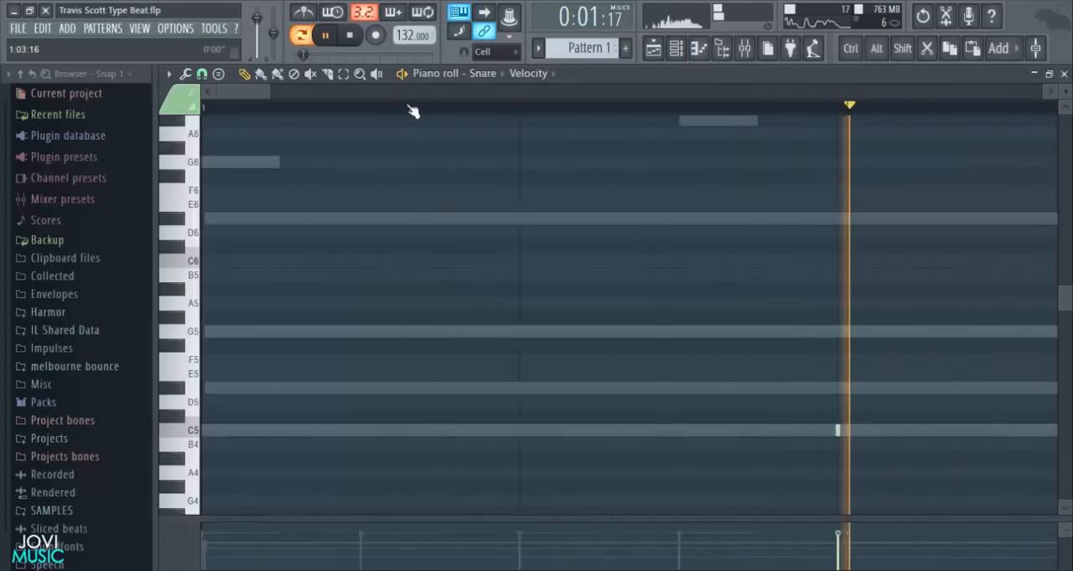
- Select the first two bars of snare hits, duplicate them three times to fill eight bars, and play the result
scroll(411, 111, "down", 6)
scroll(713, 290, "down", 3)
key("space")
left_click_drag(484, 110, 205, 125)
key("ctrl+b")
key("ctrl+b")
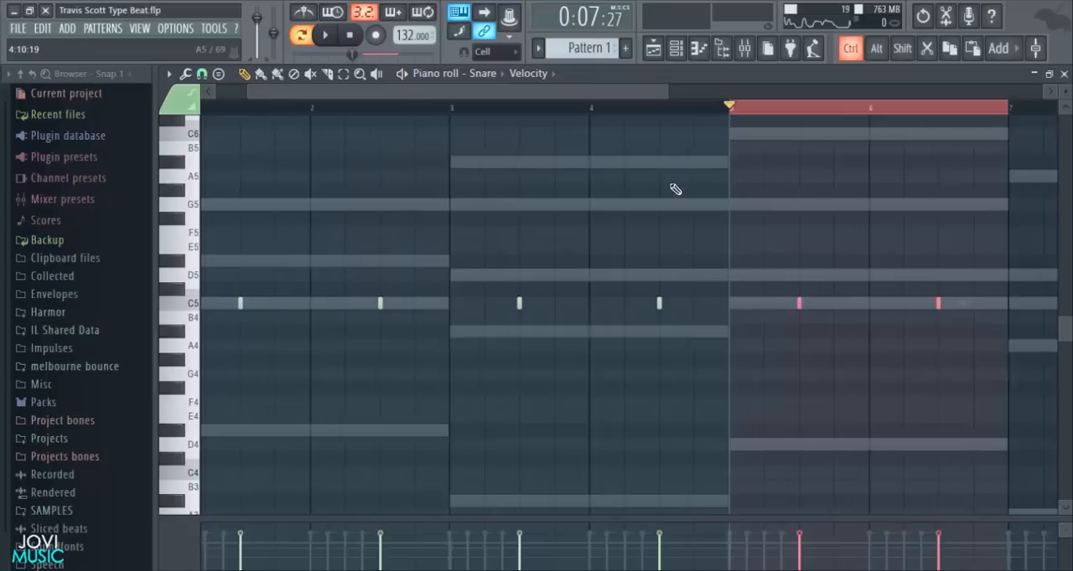
key("ctrl+b")
scroll(595, 179, "down", 3)
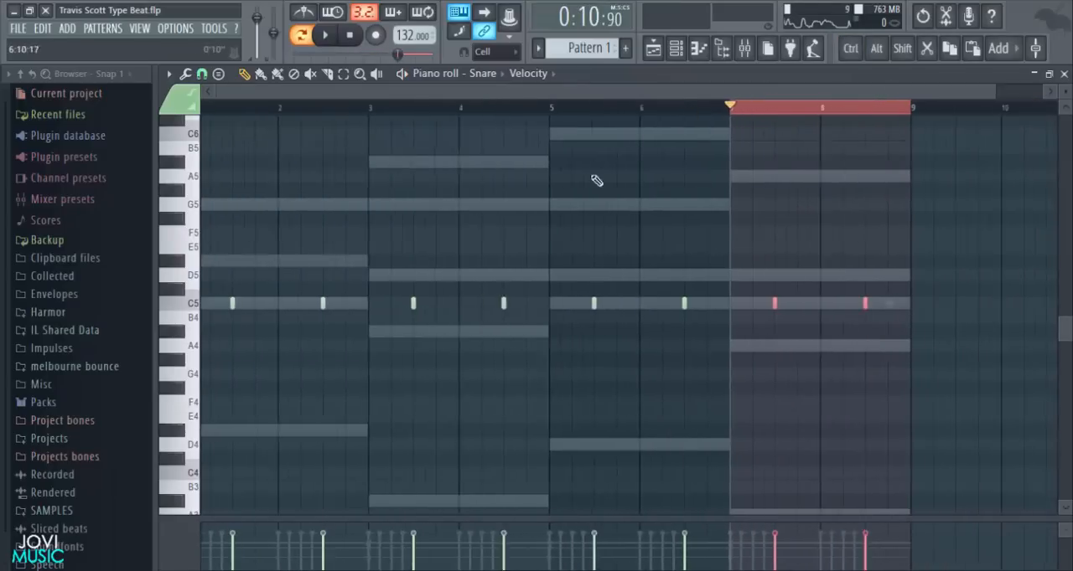
left_click(276, 108)
key("space")
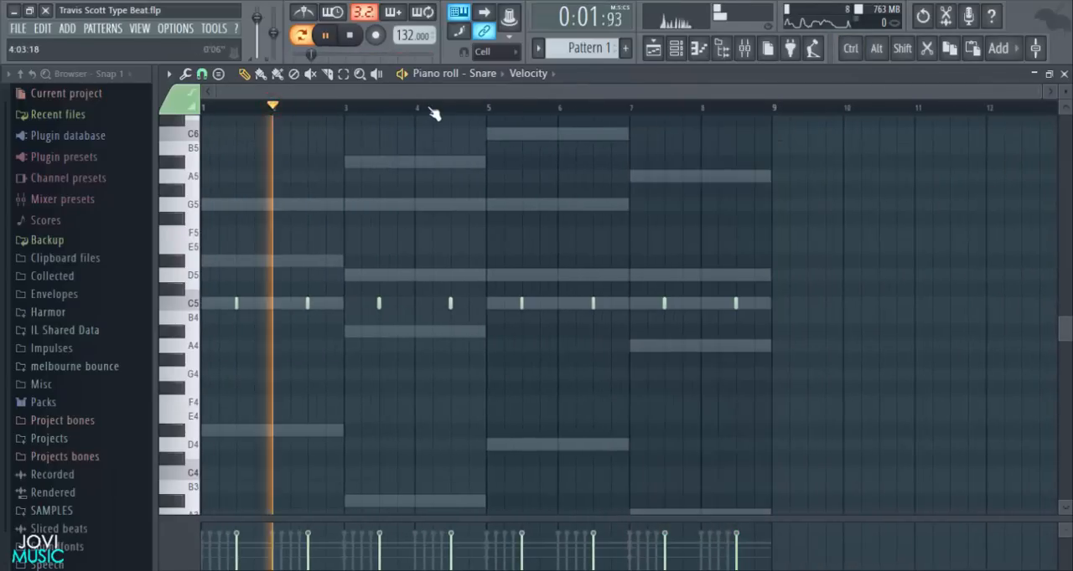
- Add C5 snare hits at step 15 of bar 3 and steps 3 and 11 of bar 4, and save the project
scroll(431, 110, "up", 5)
left_click_drag(426, 94, 408, 95)
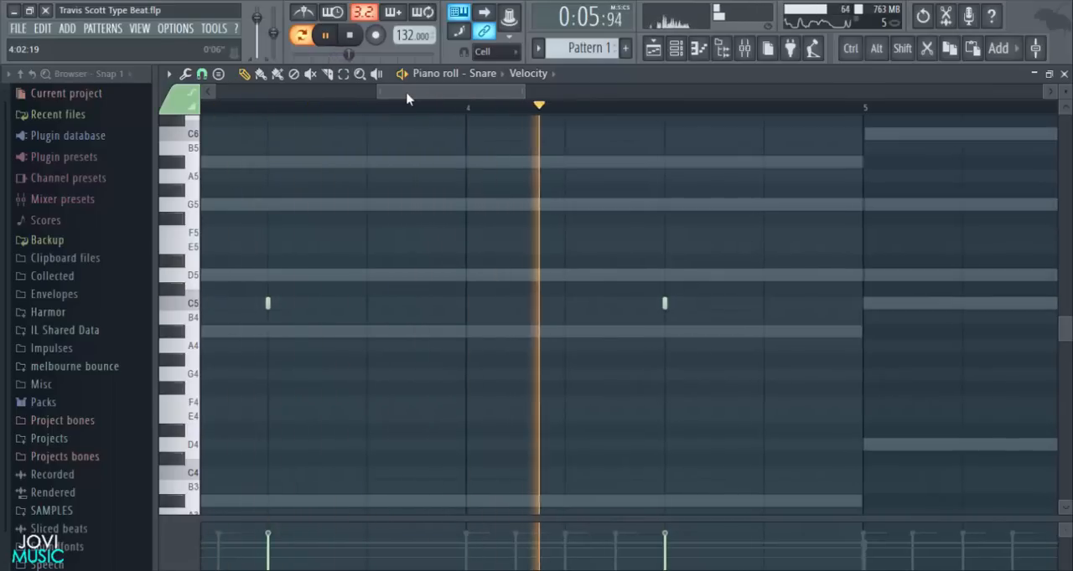
key("space")
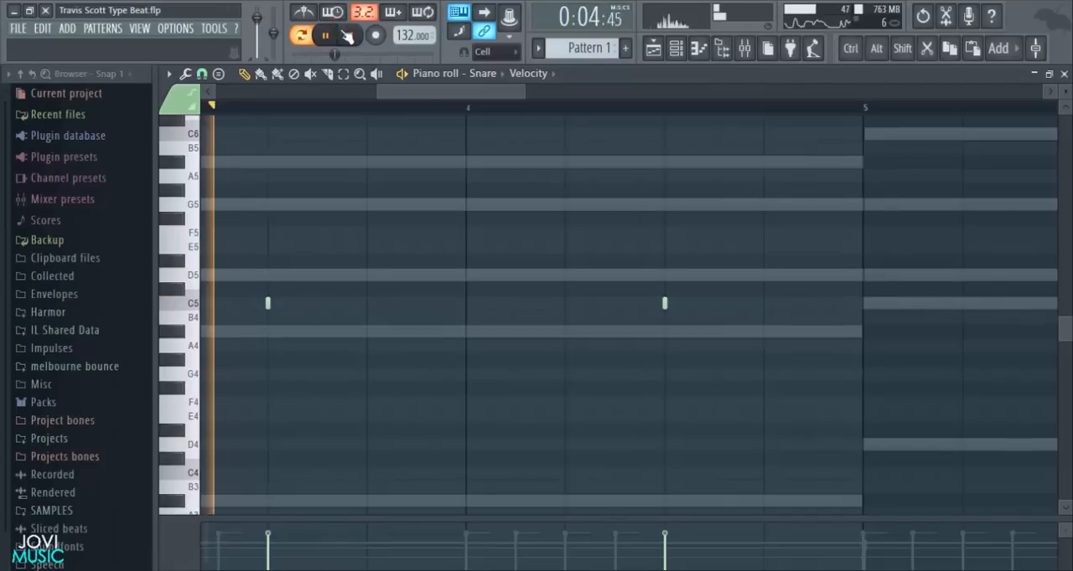
key("space")
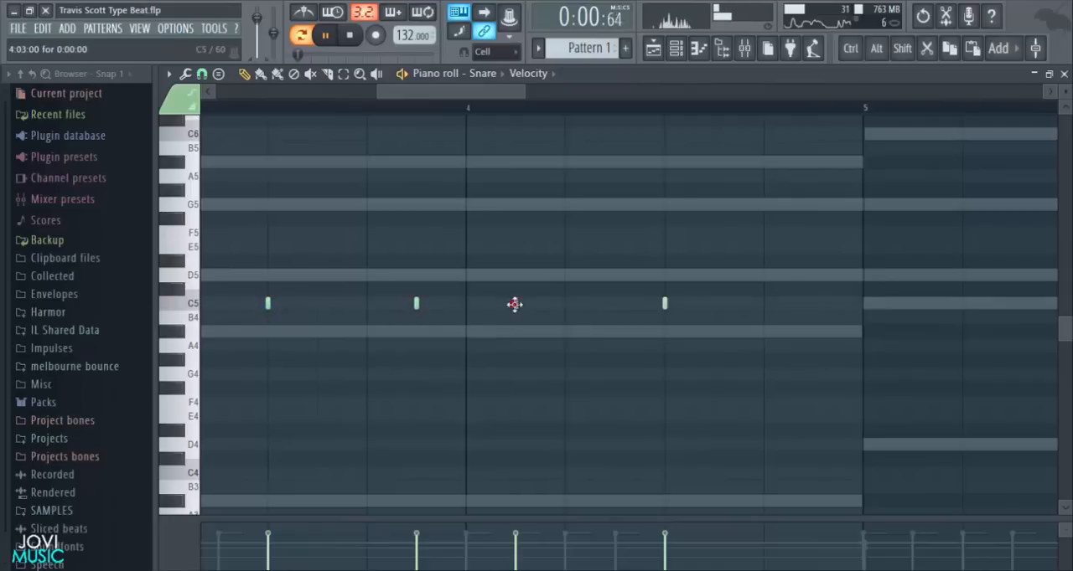
right_click(764, 305)
key("space")
scroll(710, 118, "down", 6, "ctrl")
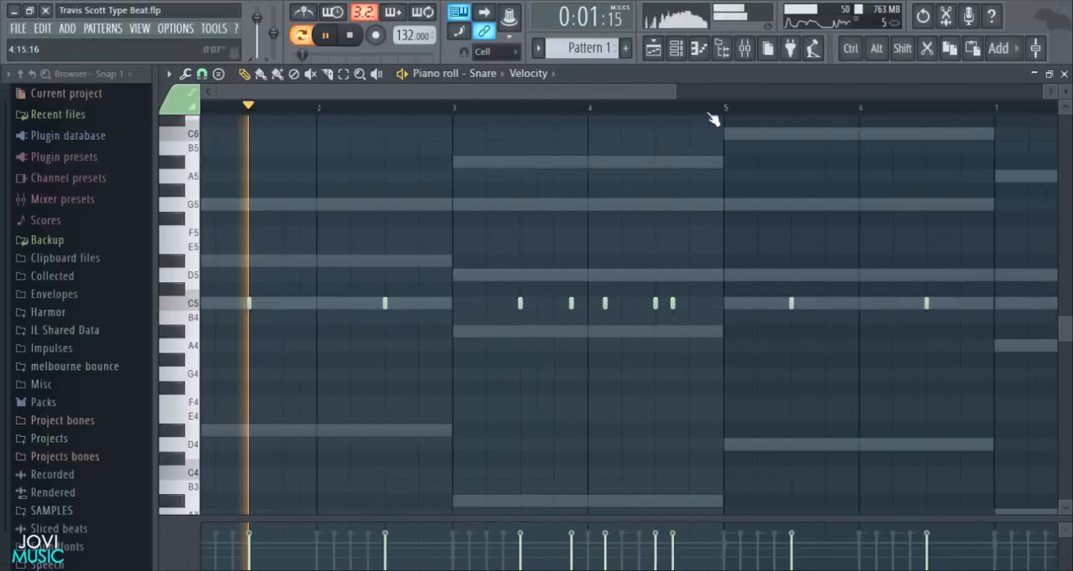
key("ctrl+s")
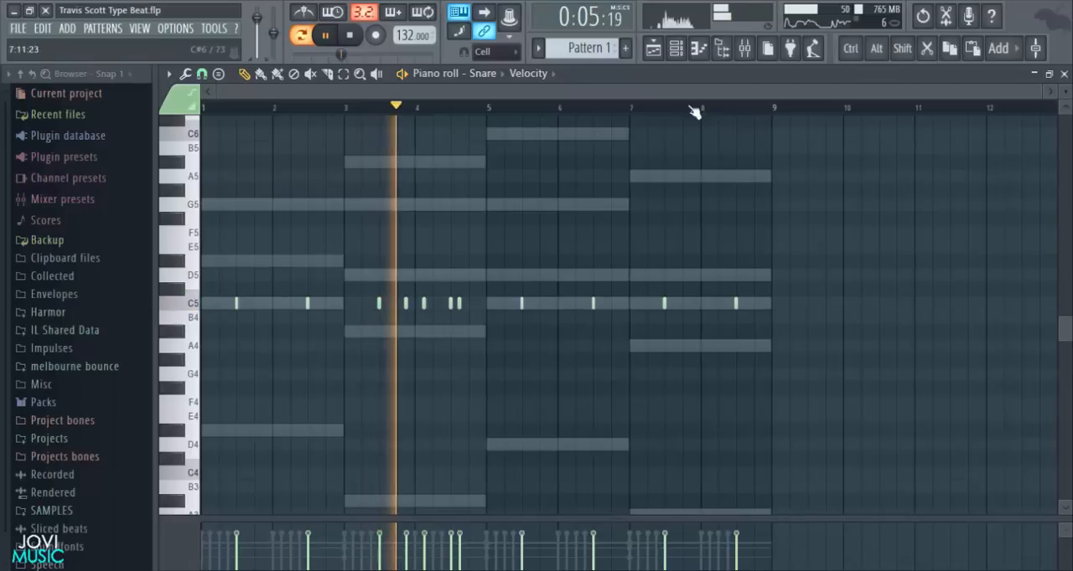
- Add C5 snare hits at step 15 of bar 7 and steps 11 and 15 of bar 8
scroll(708, 265, "up", 5, "ctrl")
left_click(692, 299)
left_click_drag(696, 91, 753, 96)
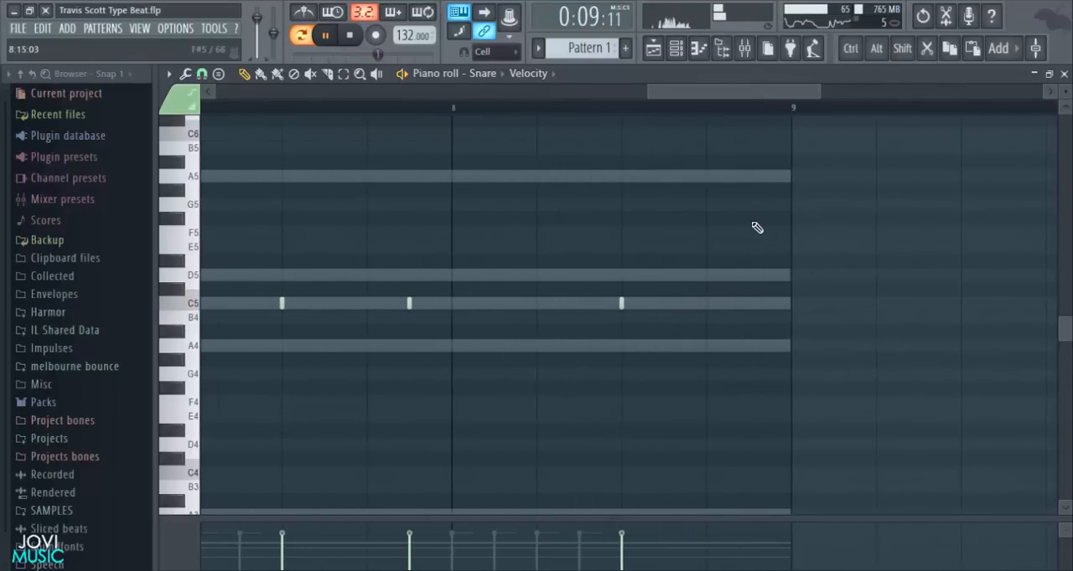
left_click(663, 302)
left_click(749, 303)
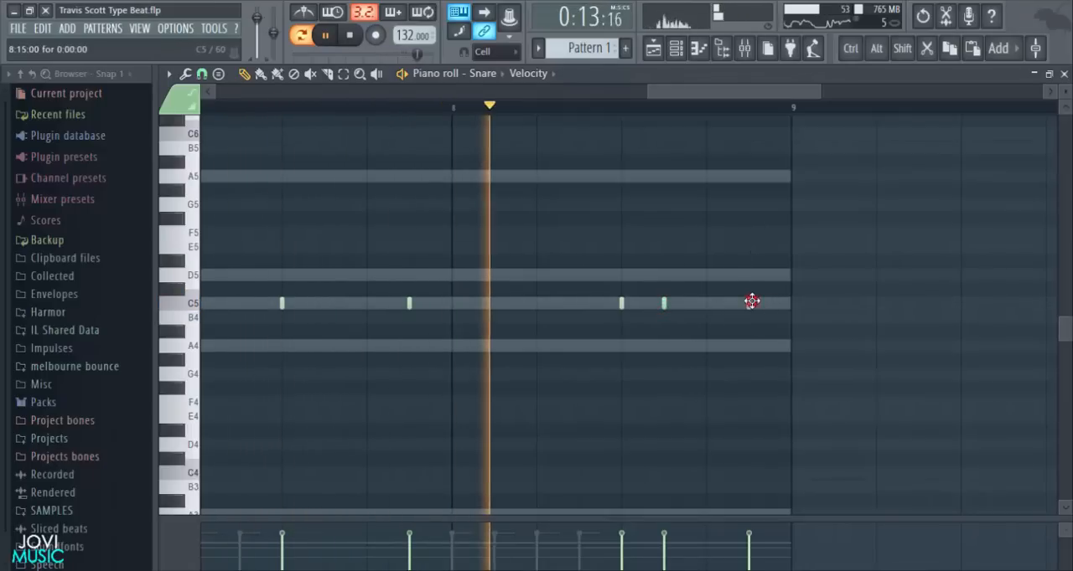
scroll(766, 108, "down", 5)
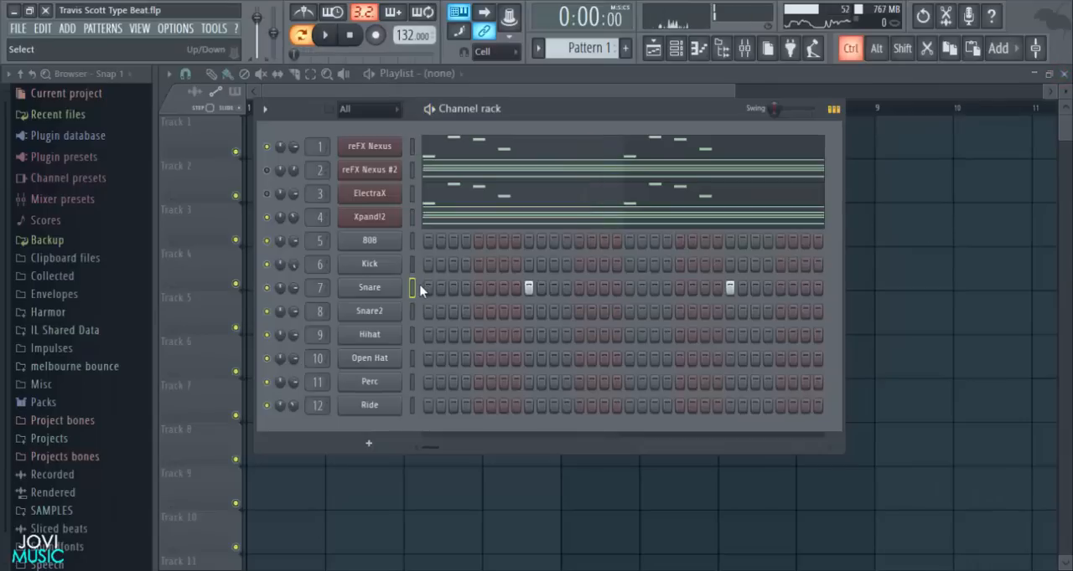
- Copy the snare pattern into Snare2, keeping only the one main hit per bar, and lower the Snare channel's volume to 68%
right_click(401, 311)
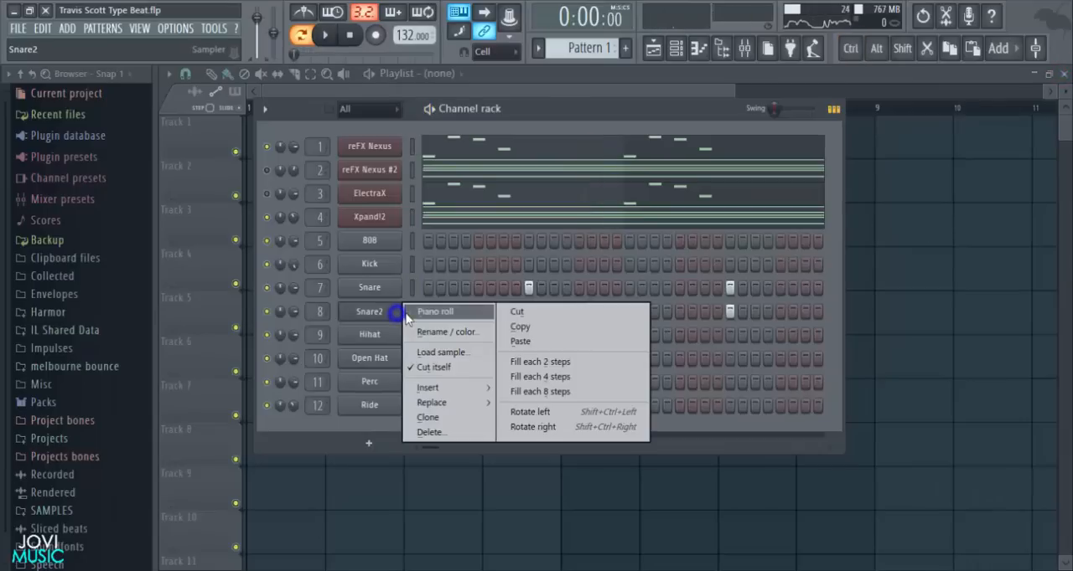
left_click(407, 309)
scroll(458, 110, "down", 3)
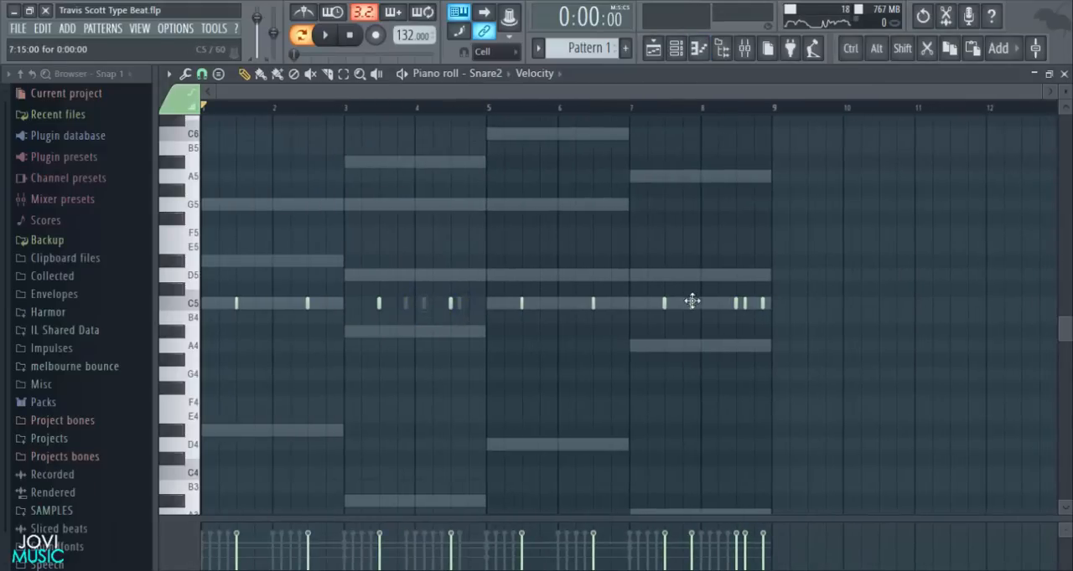
key("space")
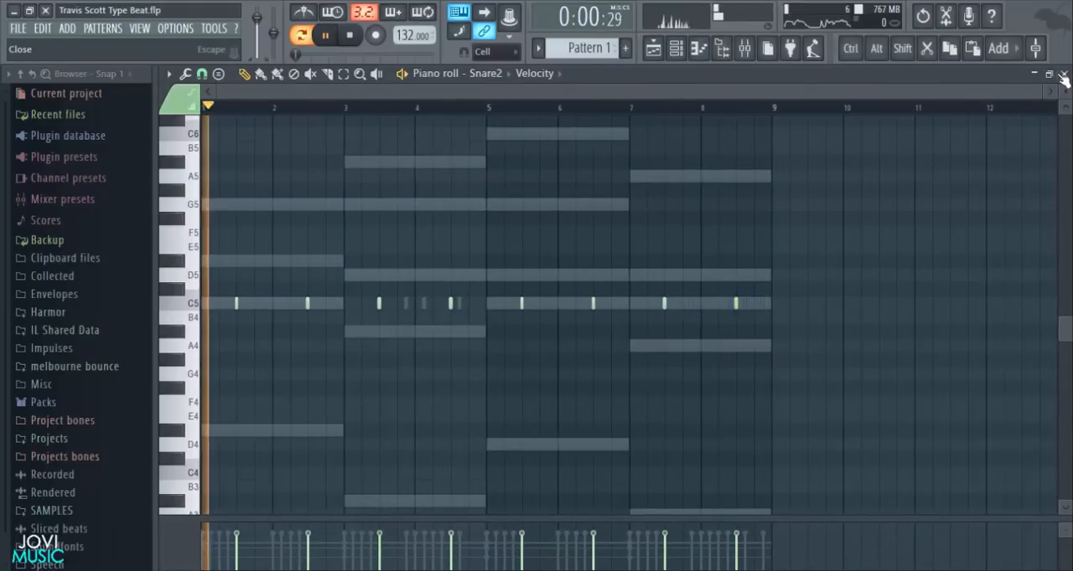
left_click(1064, 74)
left_click_drag(294, 288, 293, 327)
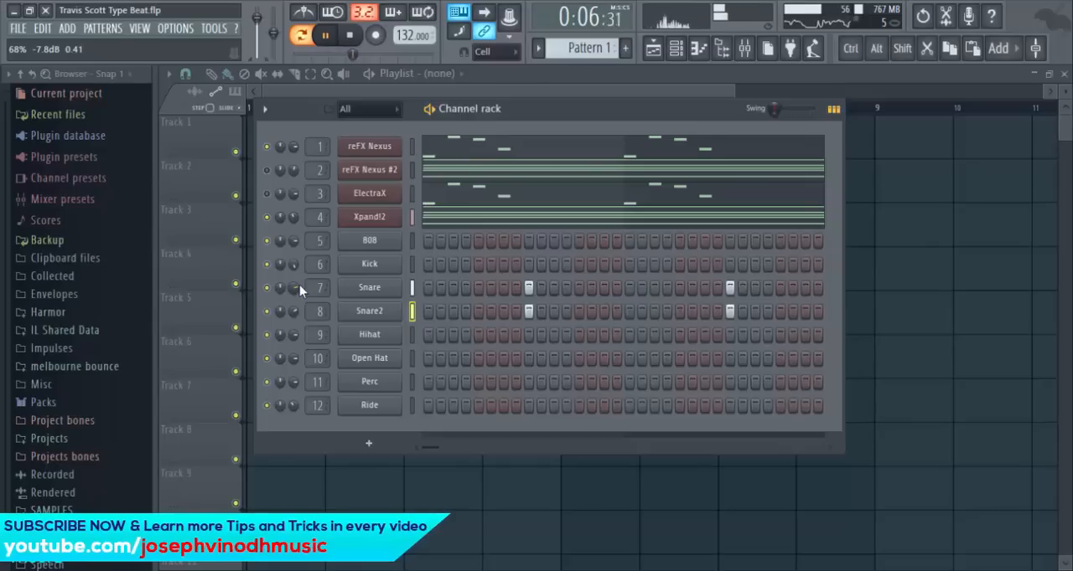
- Open the piano roll of the 808 channel to write its bass line
right_click(399, 243)
left_click(423, 242)
left_click_drag(826, 90, 877, 89)
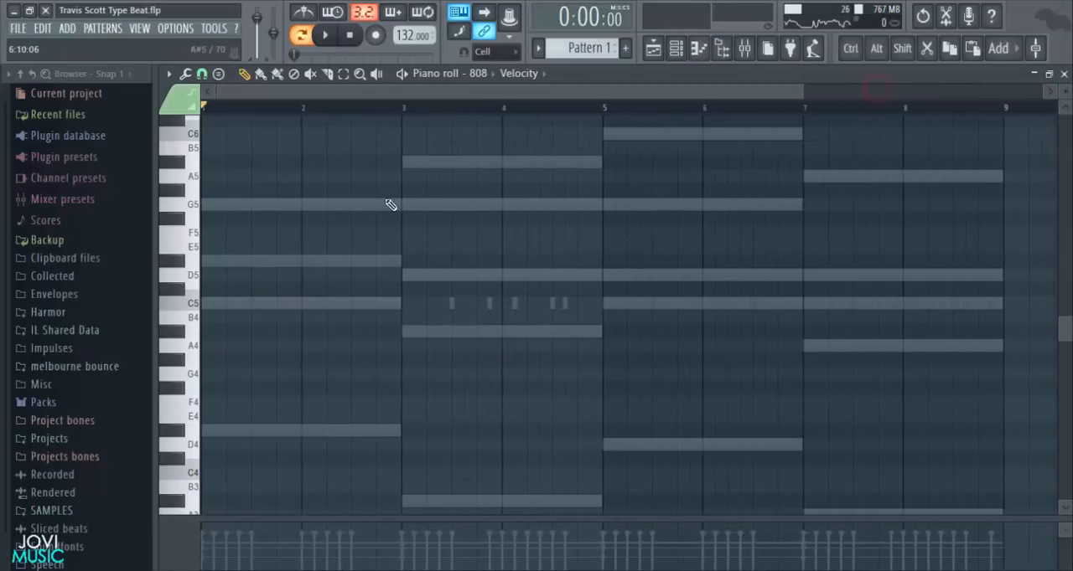
scroll(390, 205, "down", 3)
left_click_drag(803, 90, 431, 278)
scroll(667, 242, "up", 3)
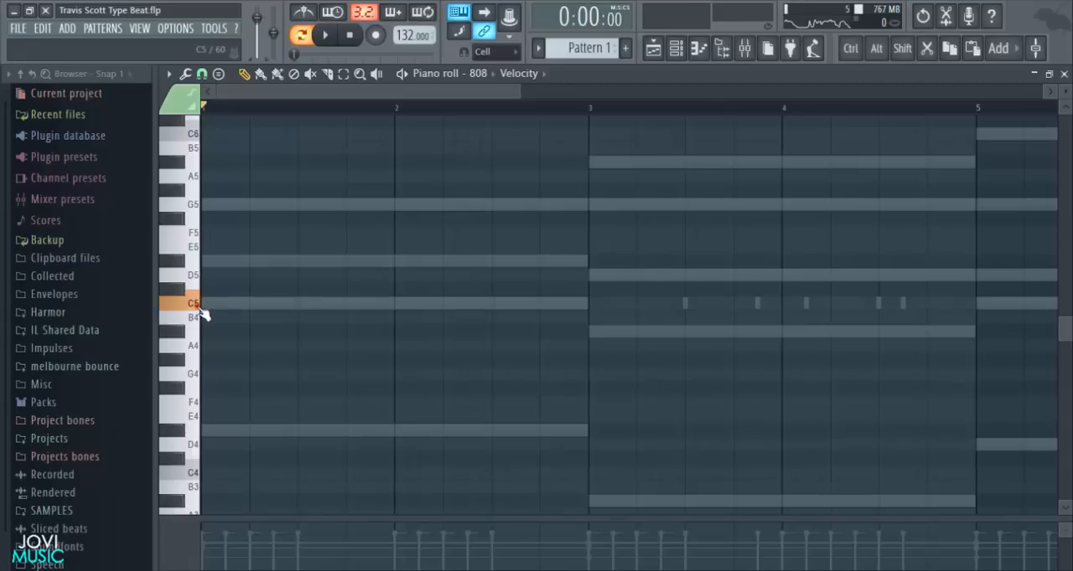
scroll(215, 314, "up", 3)
left_click(195, 289)
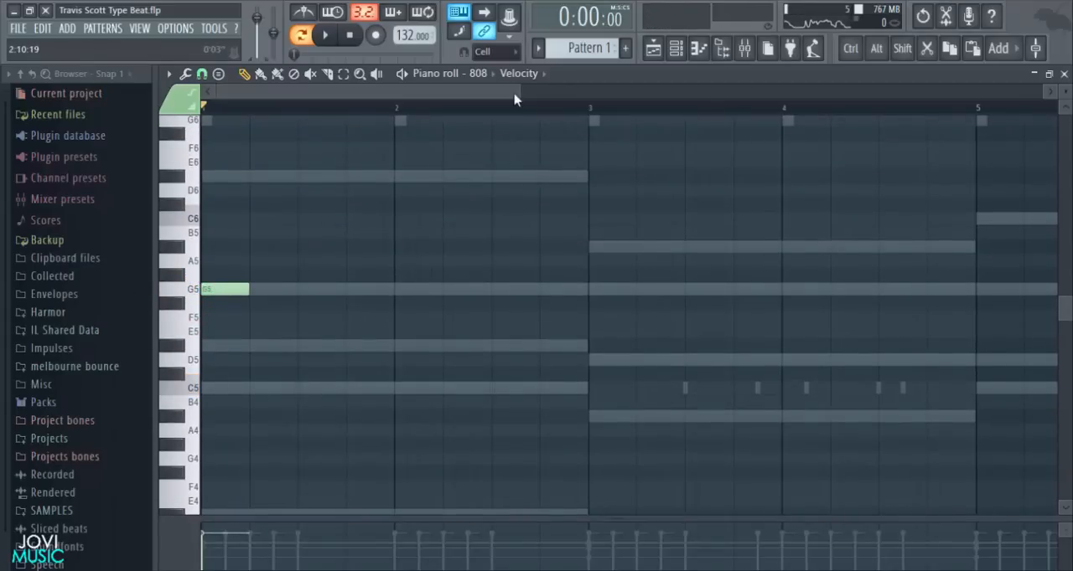
scroll(306, 354, "up", 4)
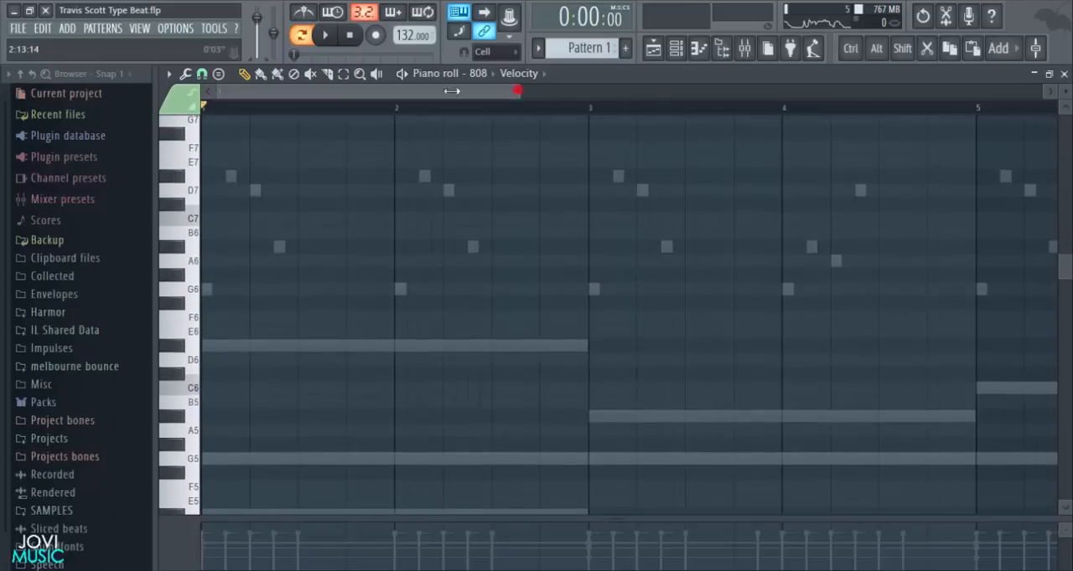
left_click_drag(516, 89, 397, 109)
left_click(399, 110)
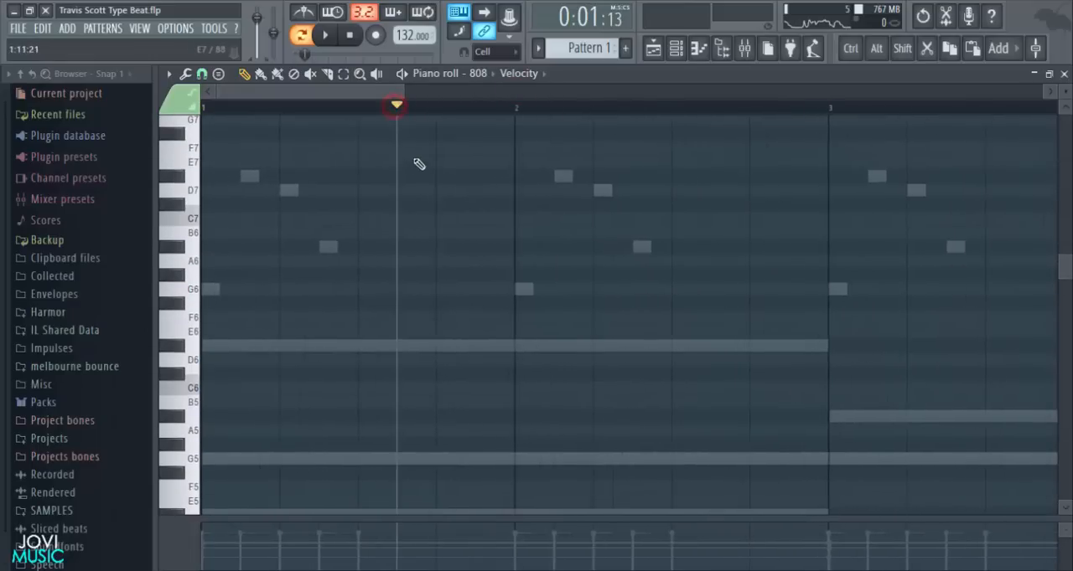
left_click(352, 42)
- Add two consecutive six-step G7 notes to the 808, at steps 1 and 7 of bar 1, and play them
scroll(271, 242, "up", 2)
left_click(193, 210)
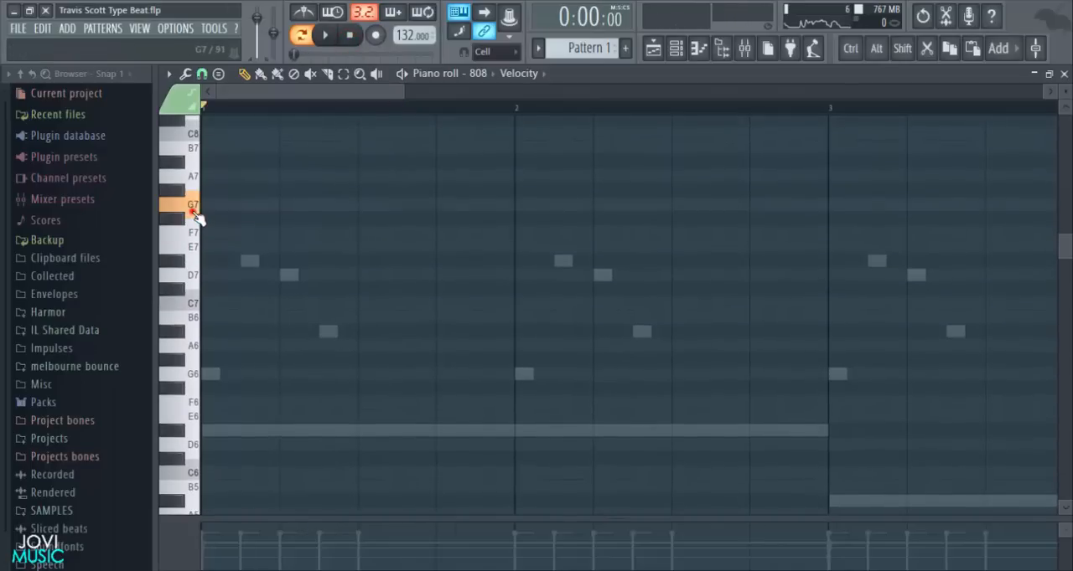
left_click(208, 204)
key("space")
left_click_drag(401, 91, 295, 111)
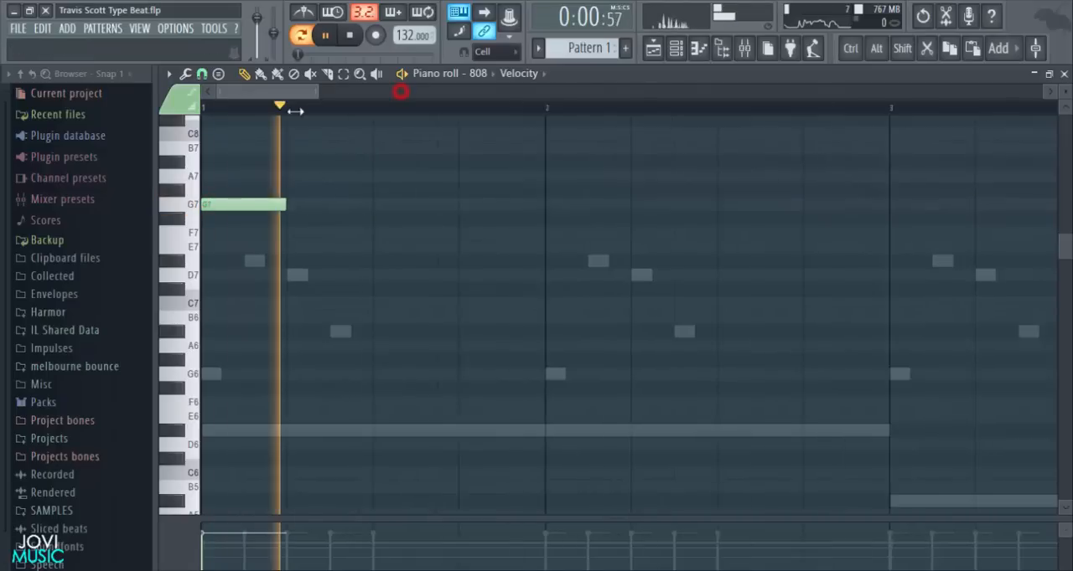
key("space")
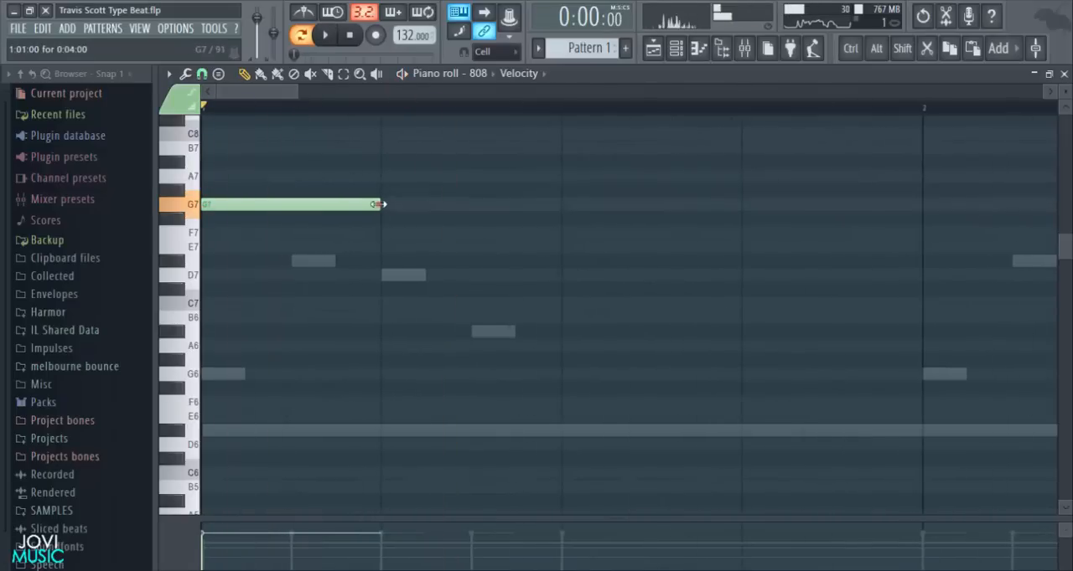
left_click_drag(380, 204, 482, 207)
left_click(483, 208)
scroll(496, 118, "down", 3)
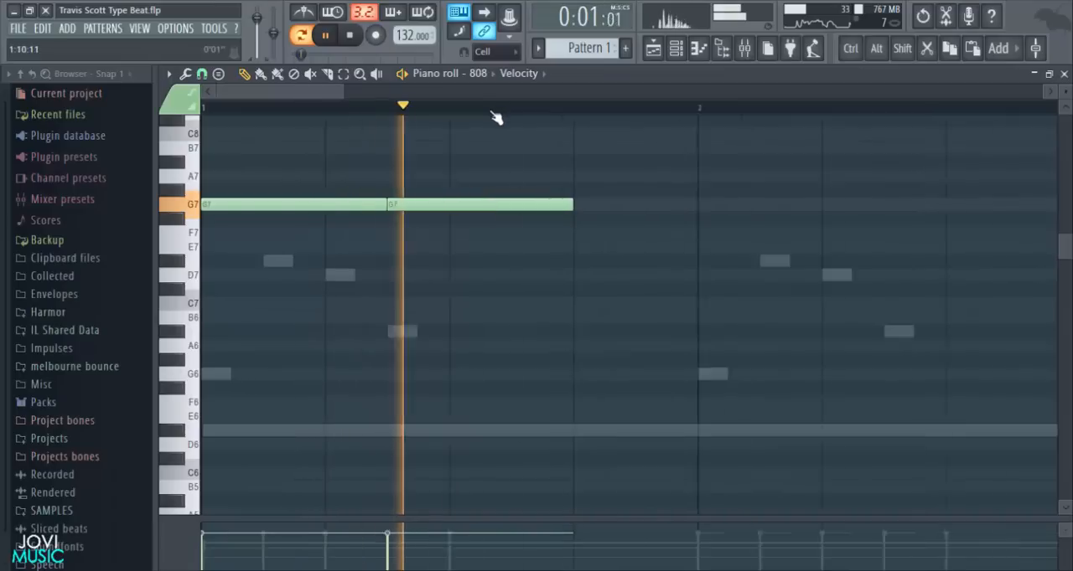
key("space")
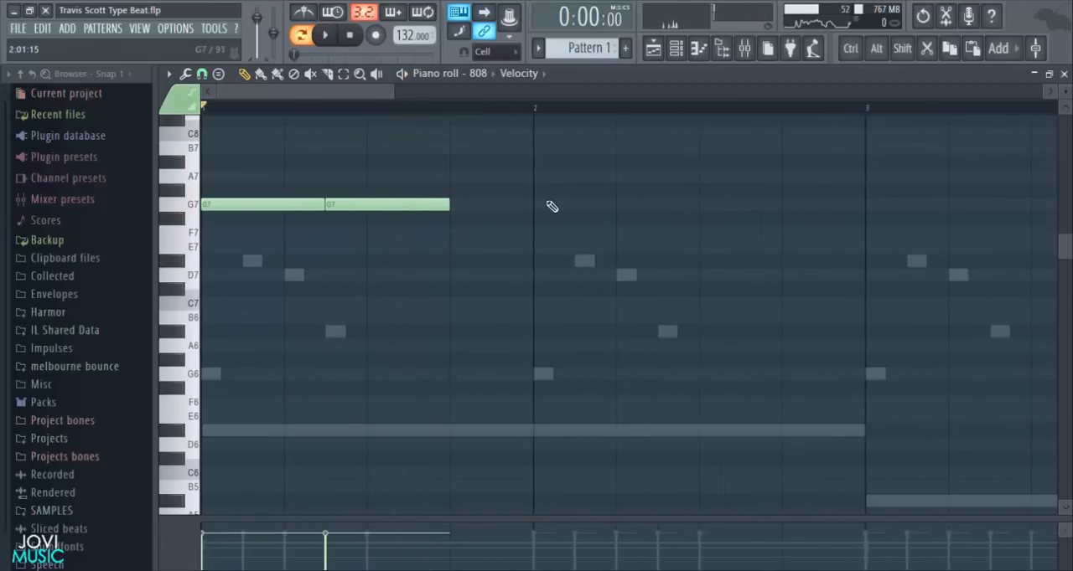
- Add a six-step D7 note at step 13 of bar 1 and a two-step D7 at step 3 of bar 2
key("space")
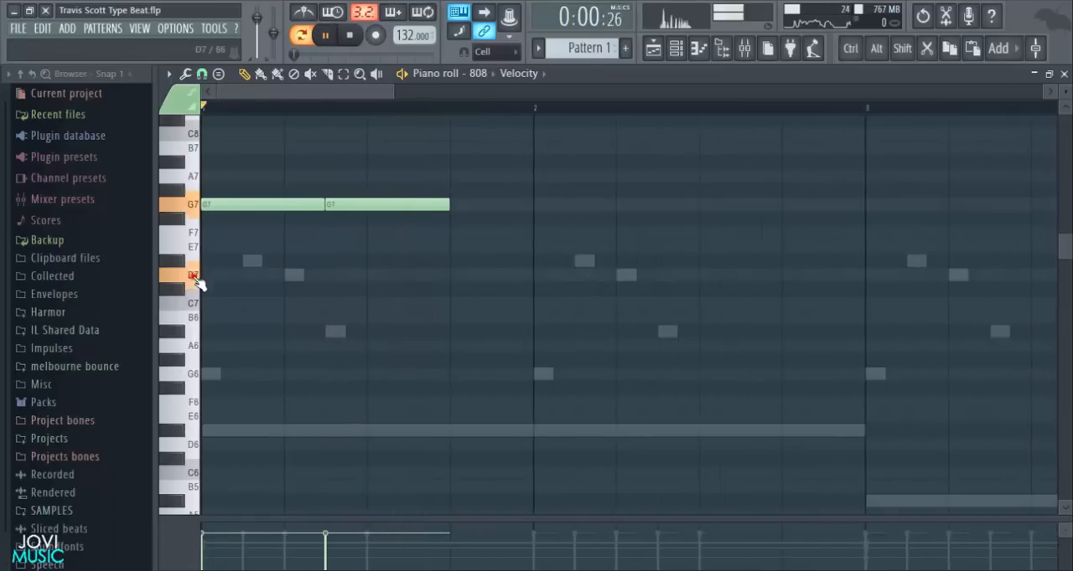
left_click(467, 275)
scroll(536, 113, "down", 2)
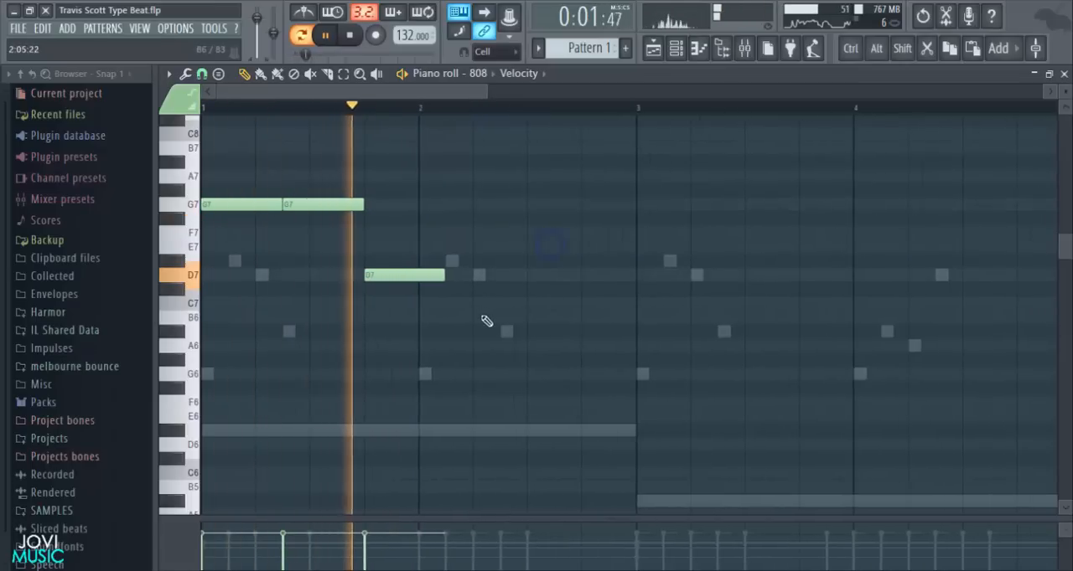
key("space")
left_click(452, 275)
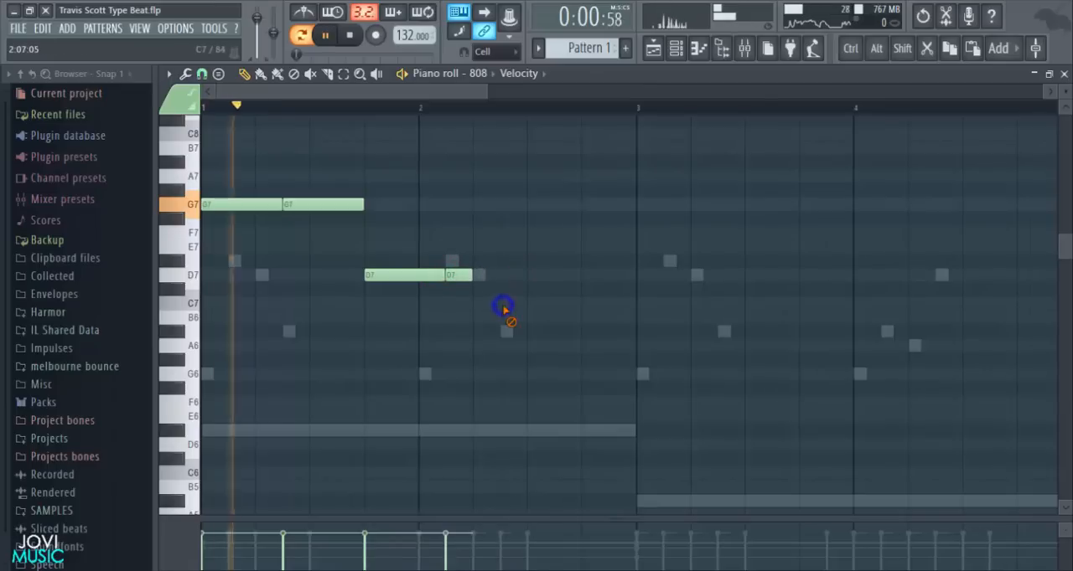
left_click(404, 279)
key("space")
- Add six-step 808 notes in bar 2, A#6 at step 5 and C7 at step 11, and play the line
key("space")
key("space")
left_click(481, 332)
key("space")
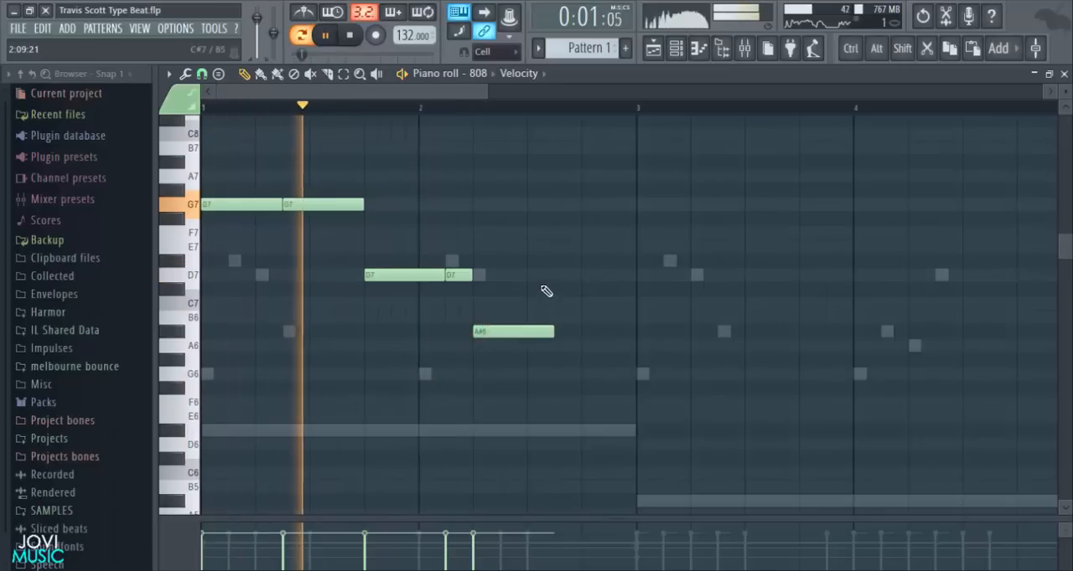
left_click(553, 302)
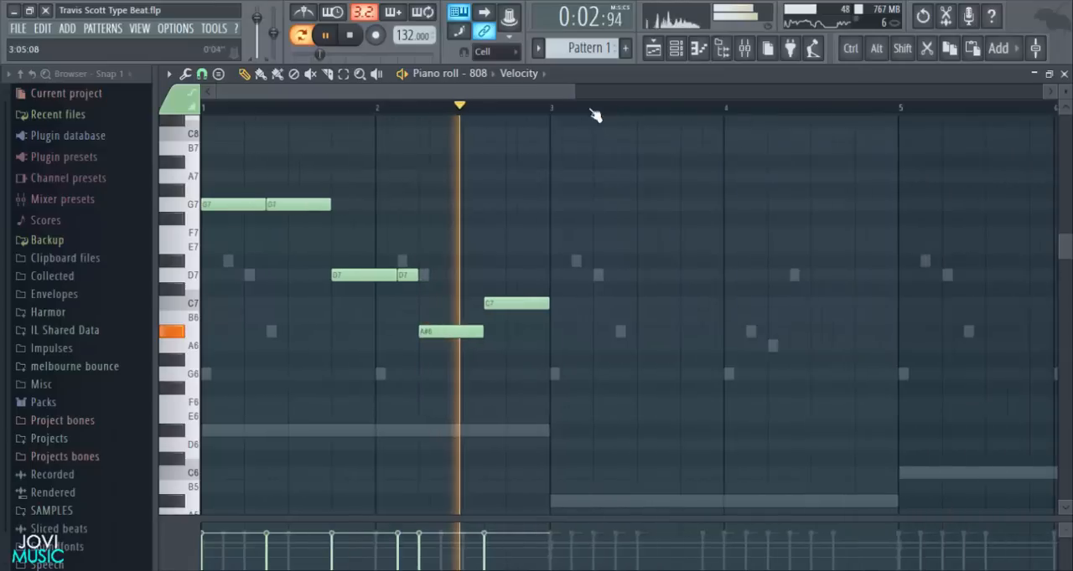
scroll(591, 110, "down", 2)
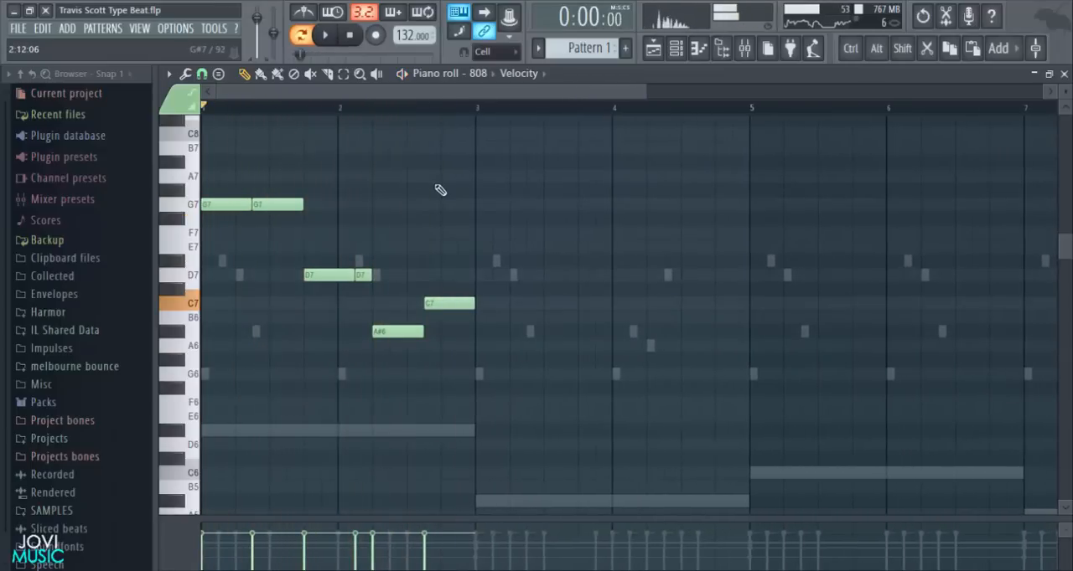
scroll(504, 114, "down", 2)
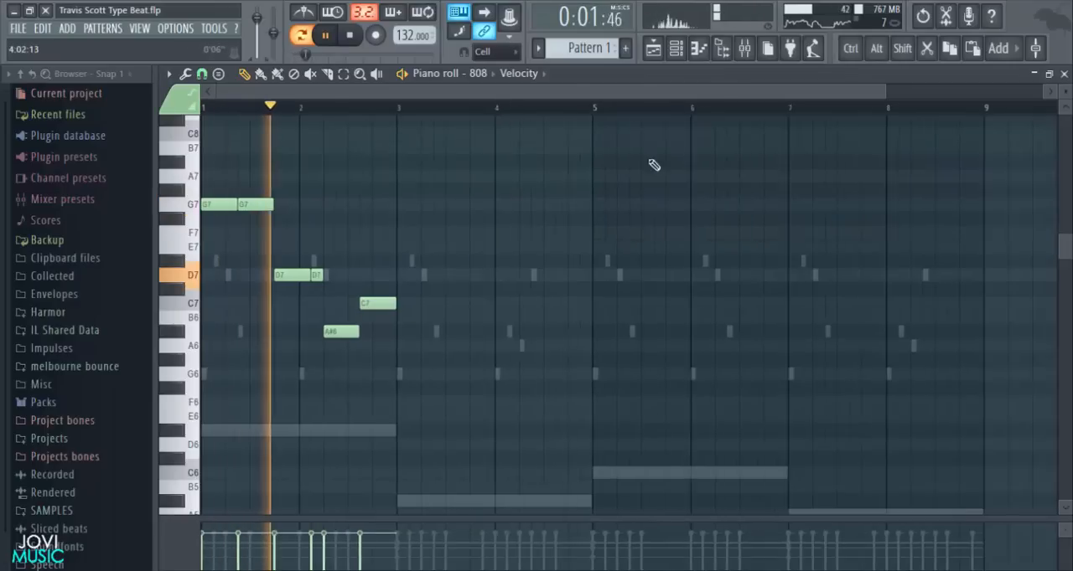
- Add two six-step D7 notes to the 808 at steps 1 and 7 of bar 3
left_click_drag(886, 91, 633, 122)
key("space")
left_click(487, 276)
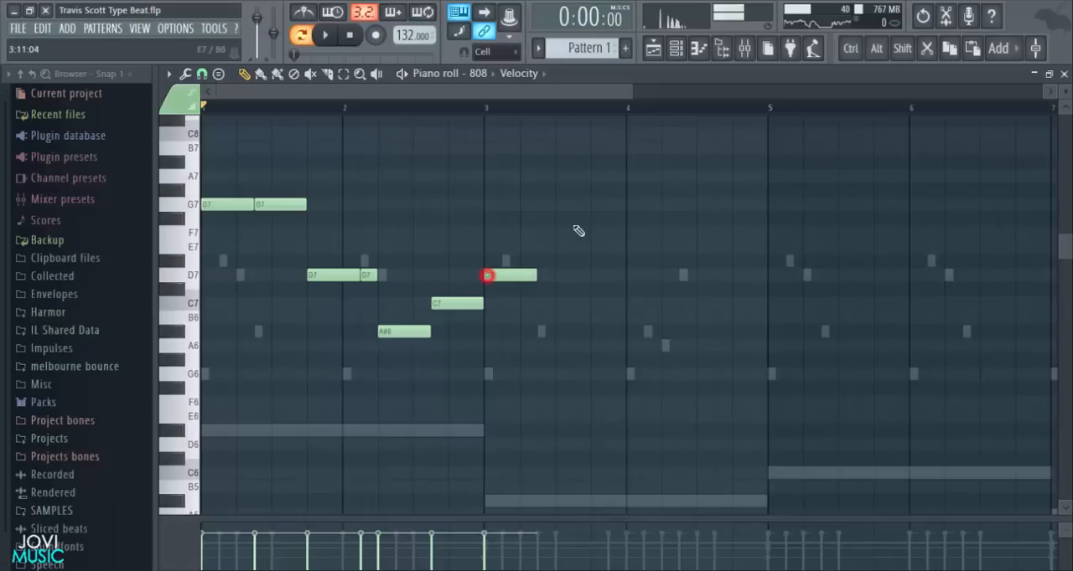
scroll(558, 117, "down", 2)
key("space")
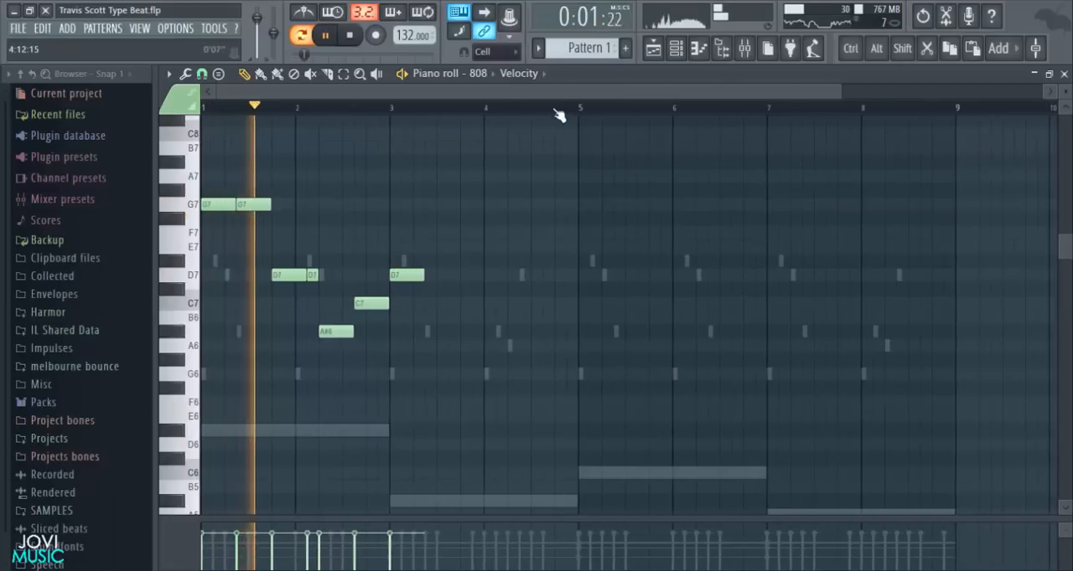
left_click(429, 275)
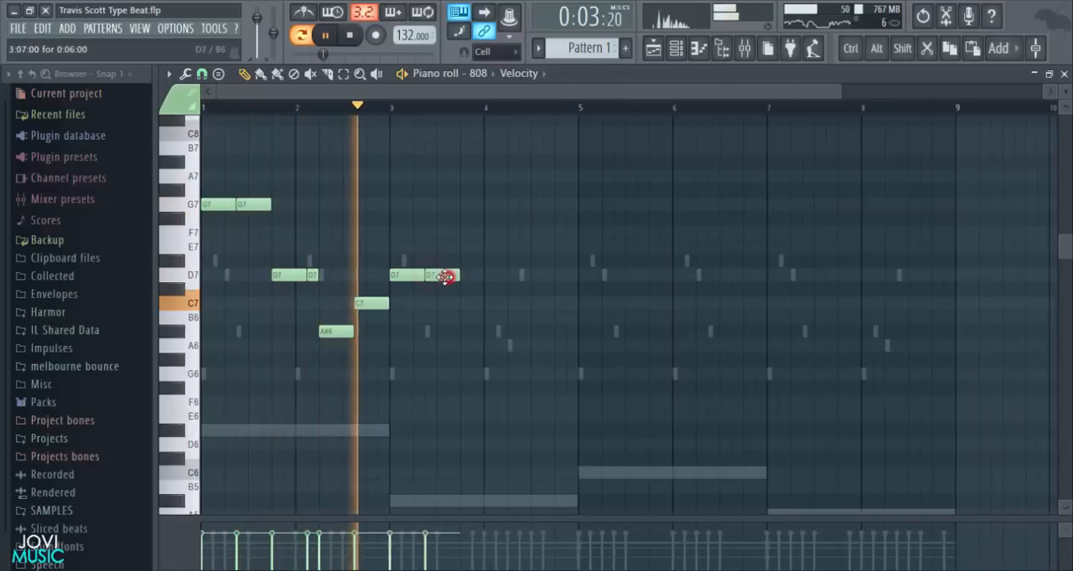
- Add a six-step A#6 note at step 13 of bar 3 and play the 808 line
left_click(468, 317)
key("space")
left_click_drag(483, 333, 491, 331)
key("space")
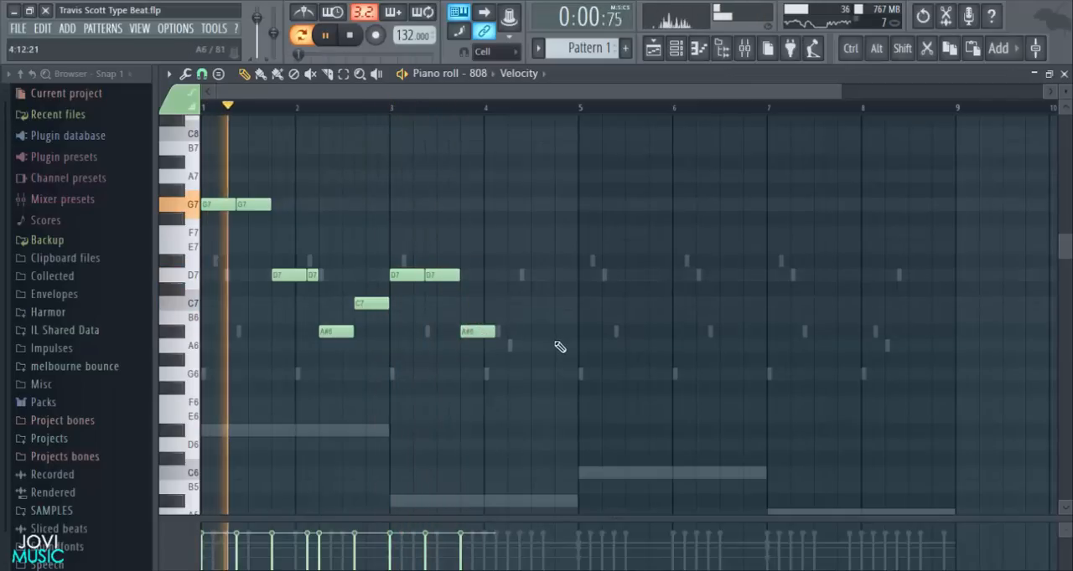
left_click(502, 331)
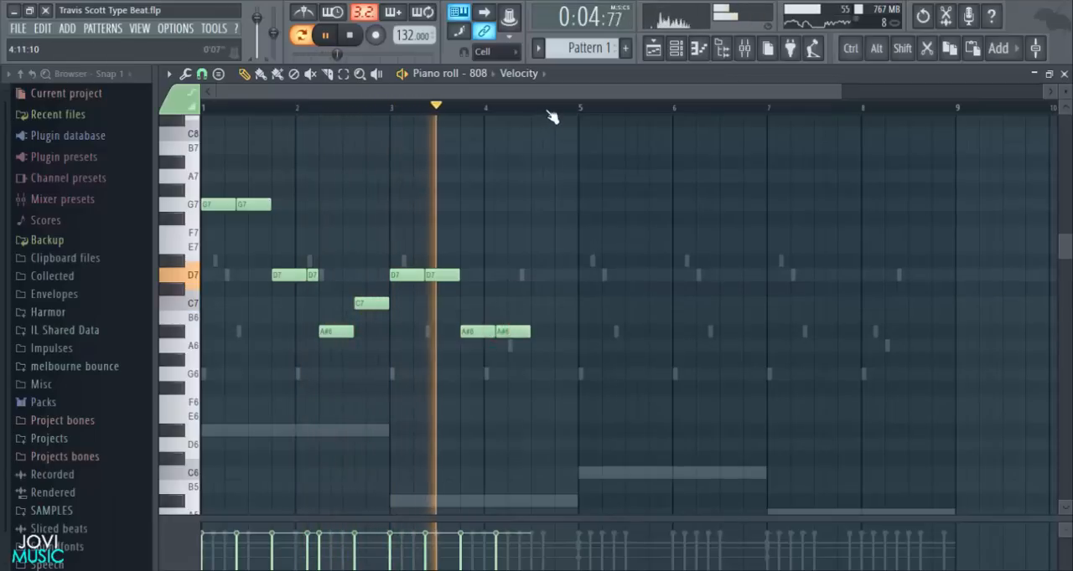
scroll(549, 112, "up", 4)
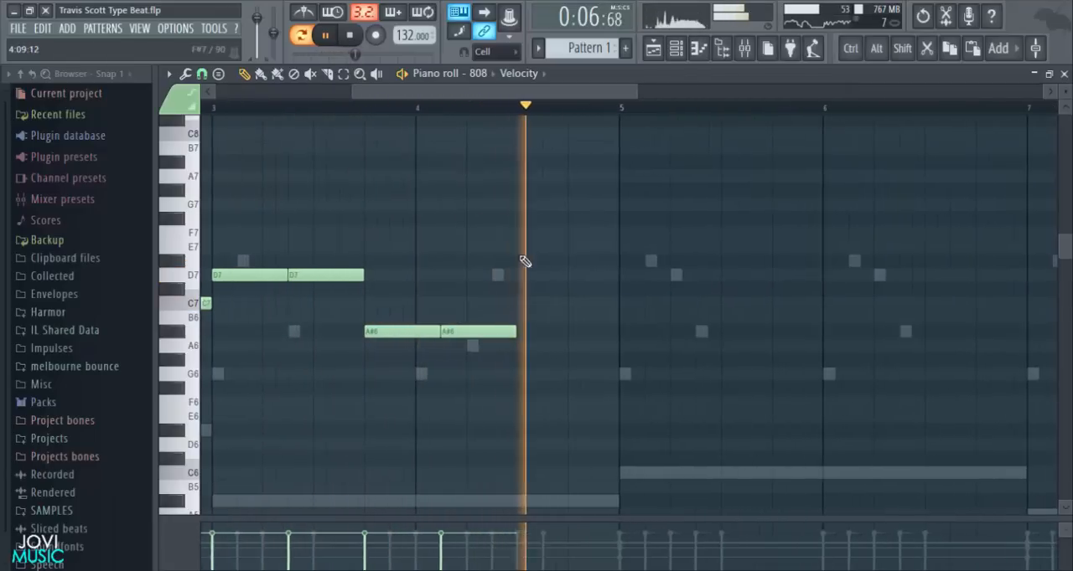
right_click(509, 332)
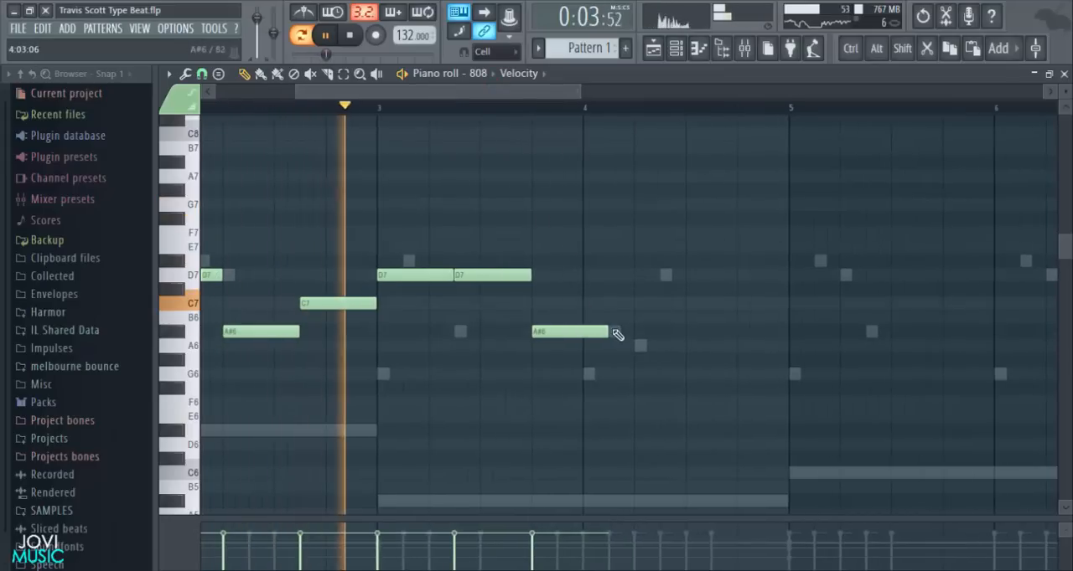
- Lengthen the A#6 note ending bar 3 to eight steps and add another eight-step A#6 at step 5 of bar 4
left_click_drag(614, 331, 634, 332)
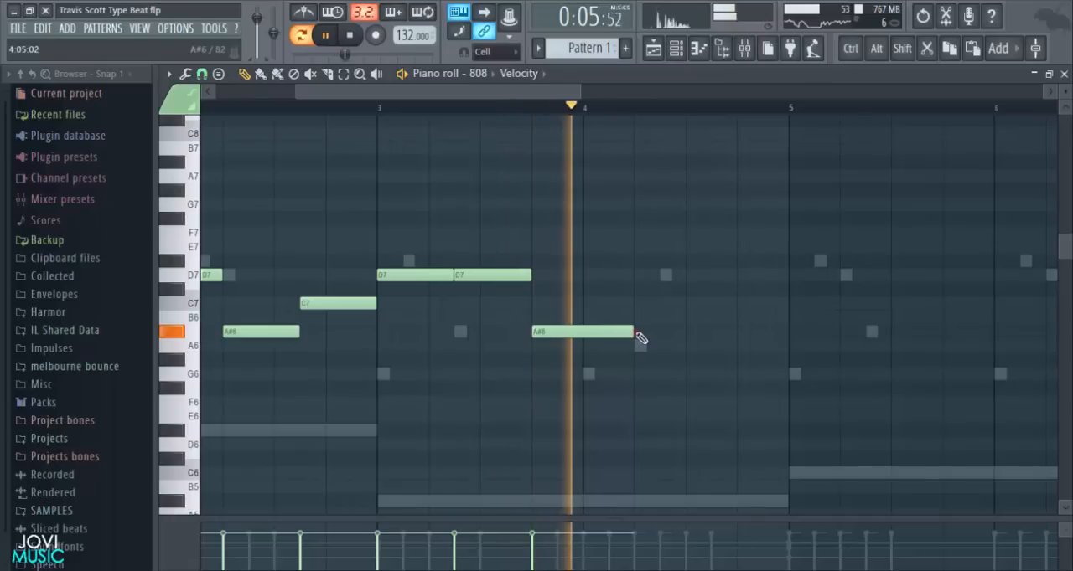
left_click(637, 332)
left_click_drag(541, 92, 603, 112)
key("space")
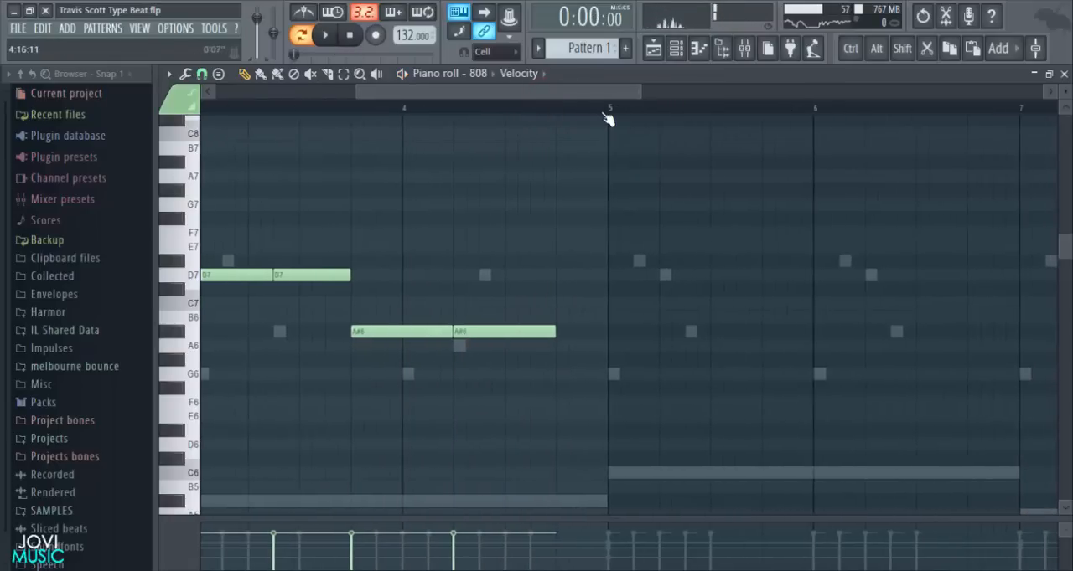
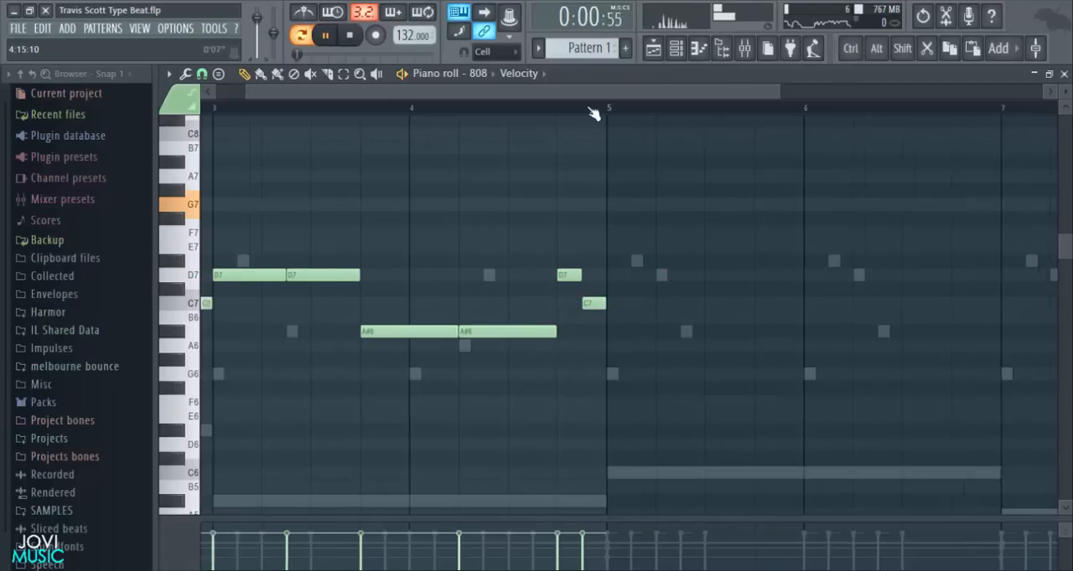
- Copy all the 808 notes from bars 1–4 into bars 5–8
scroll(592, 112, "down", 4)
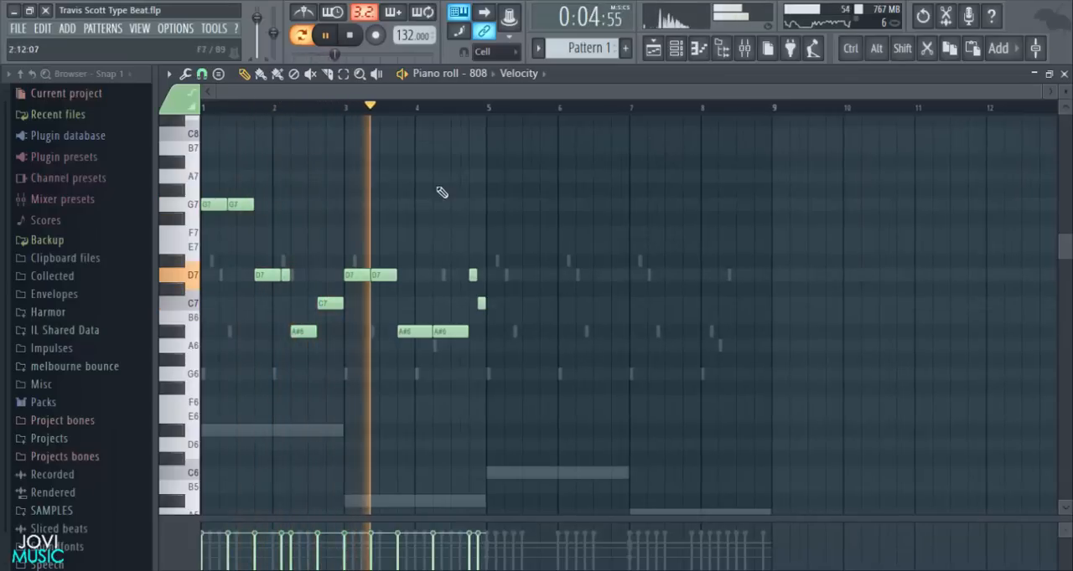
key("space")
left_click_drag(538, 149, 204, 388)
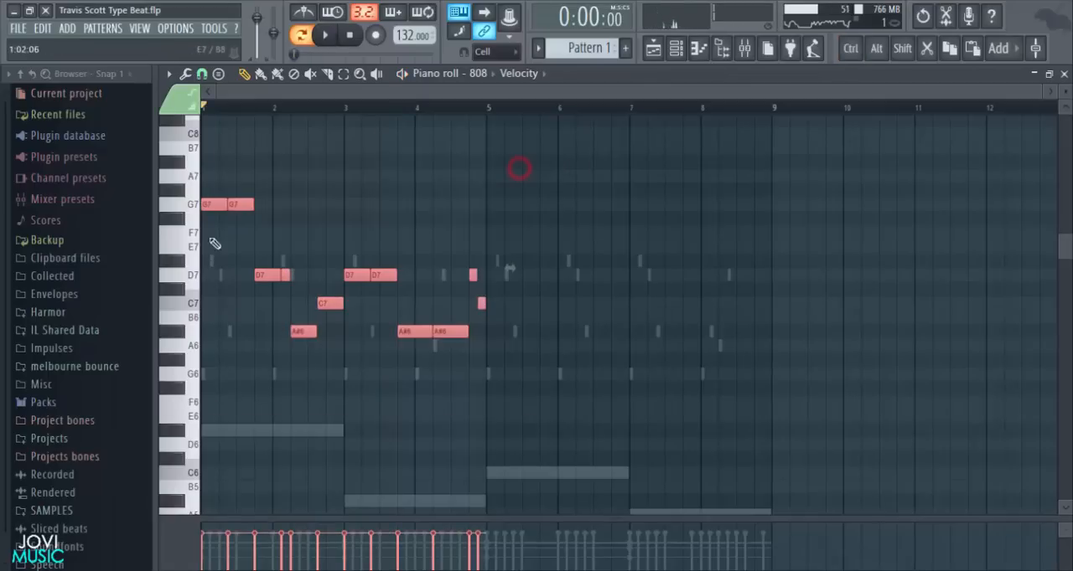
left_click_drag(218, 206, 498, 215)
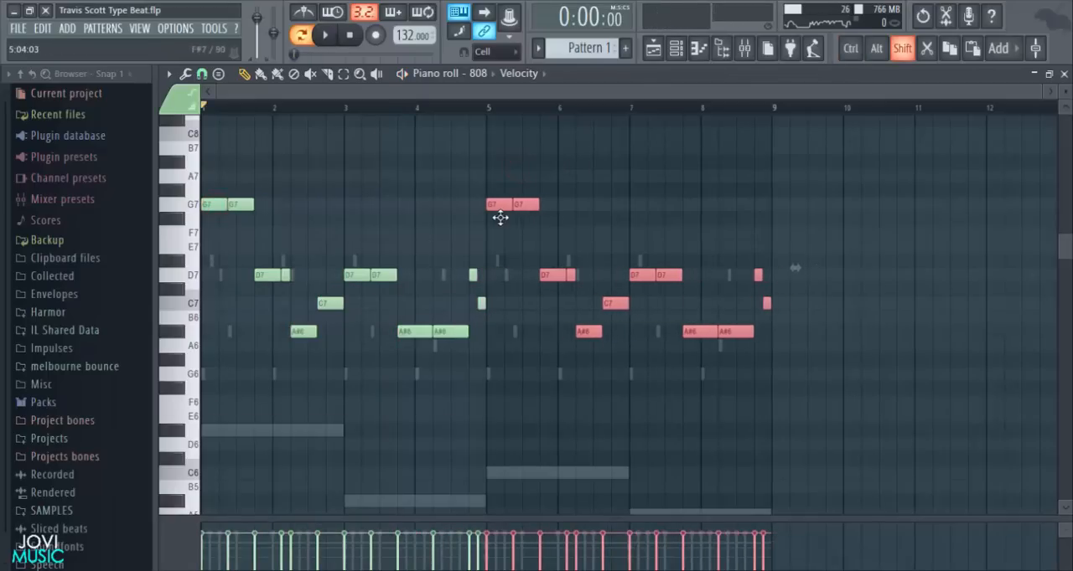
left_click(496, 246)
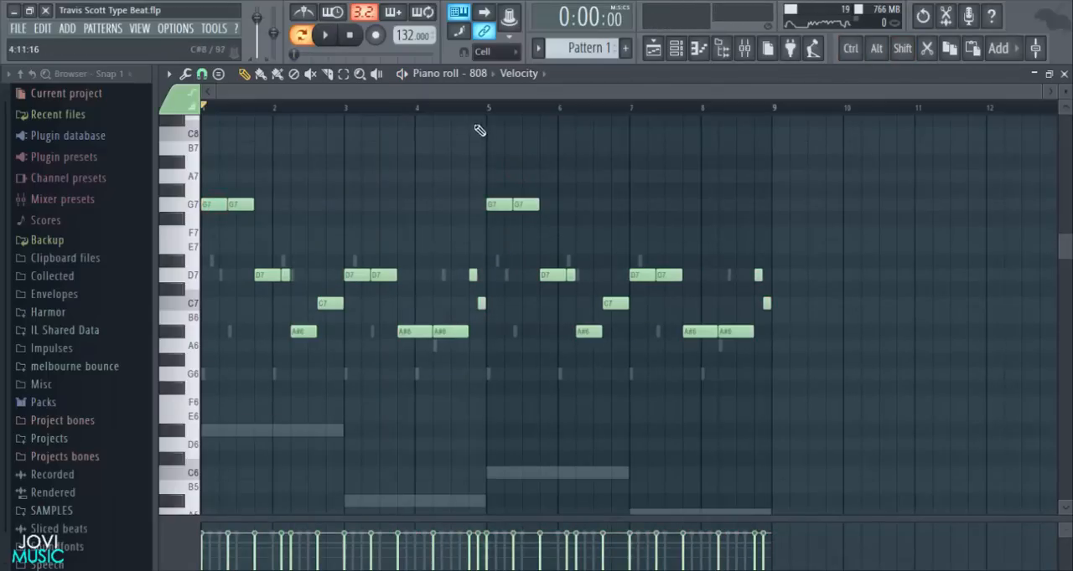
- Raise the second G7 note in bar 5 to A7 and play the 808 line from bar 5
key("space")
key("space")
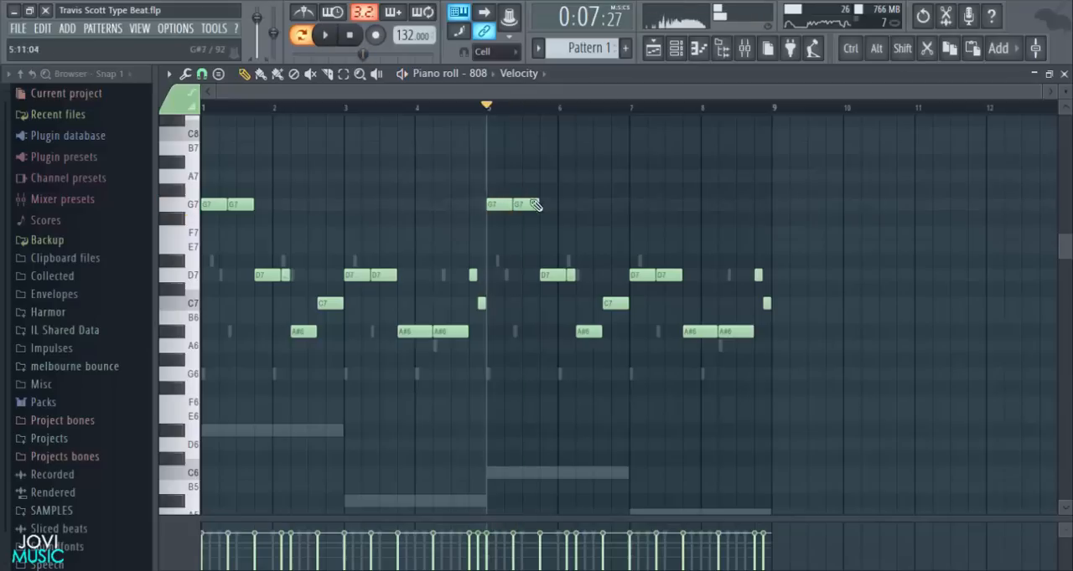
key("space")
scroll(538, 97, "up", 3)
left_click_drag(538, 95, 571, 97)
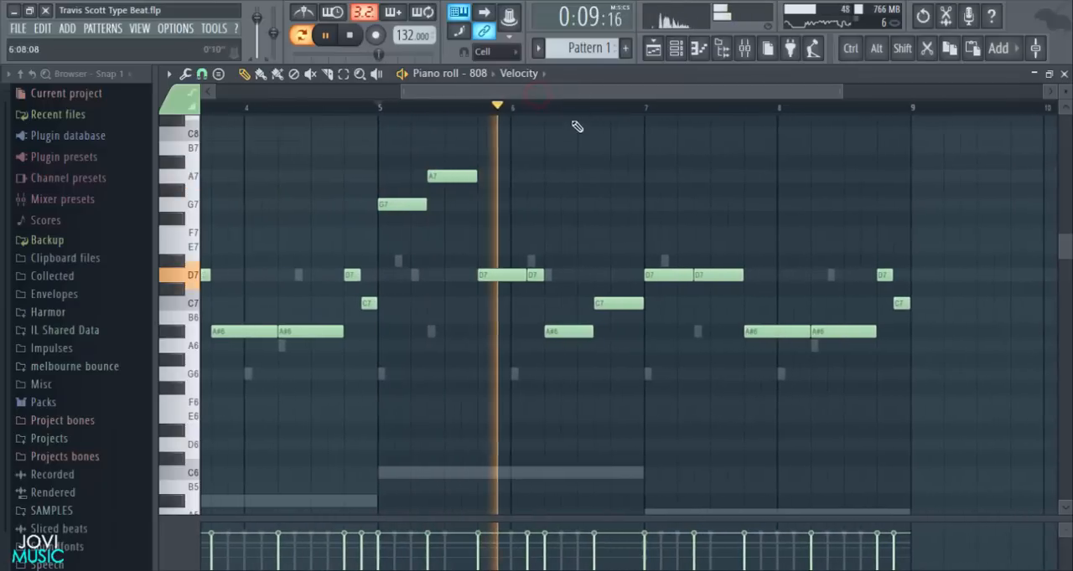
key("space")
key("space")
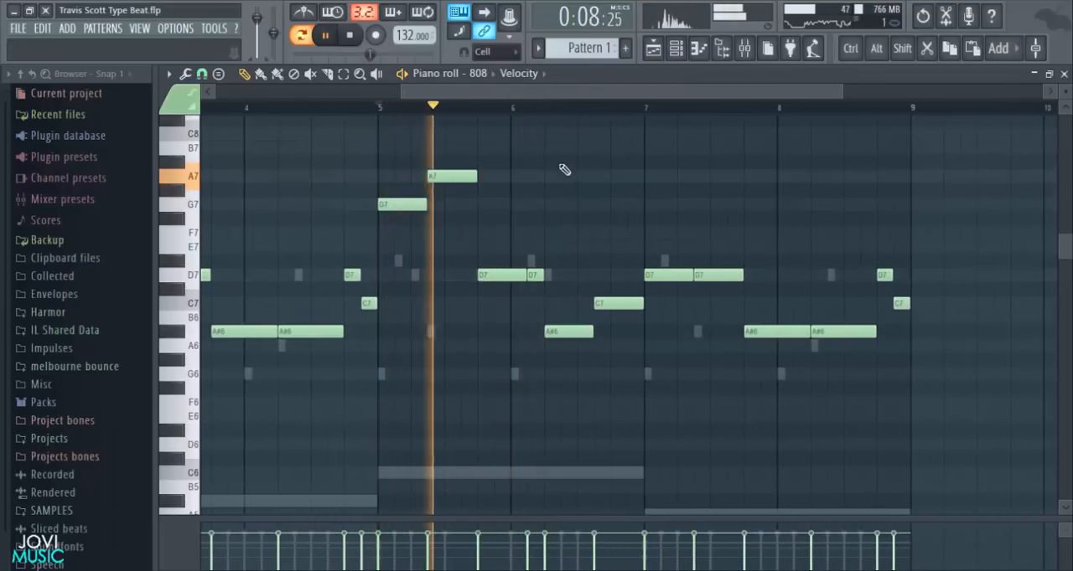
key("space")
key("space")
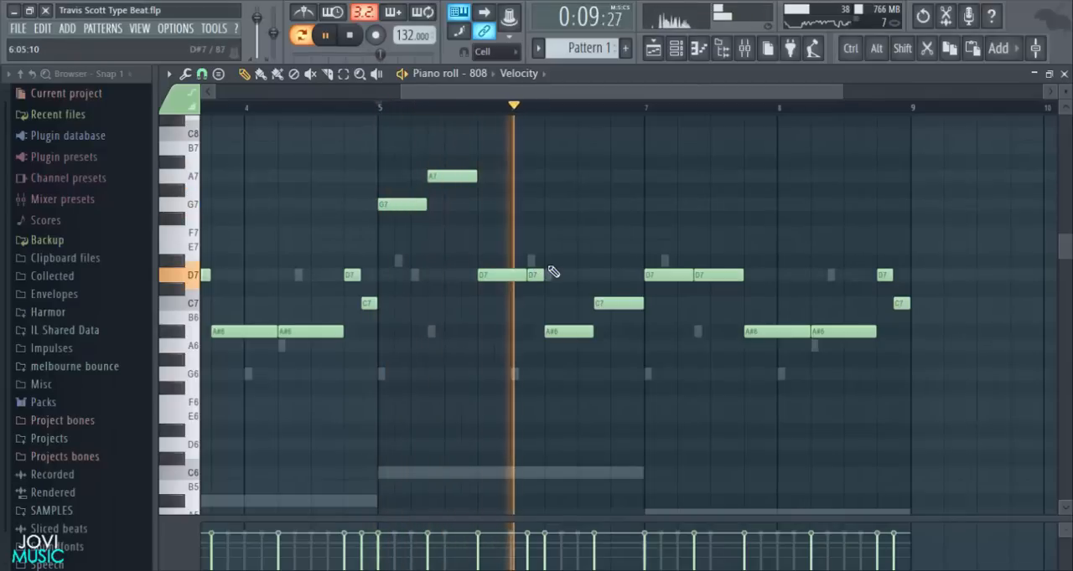
- Raise the short D7 note at step 3 of bar 6 to F7 and the A#6 note following it to D#7
key("space")
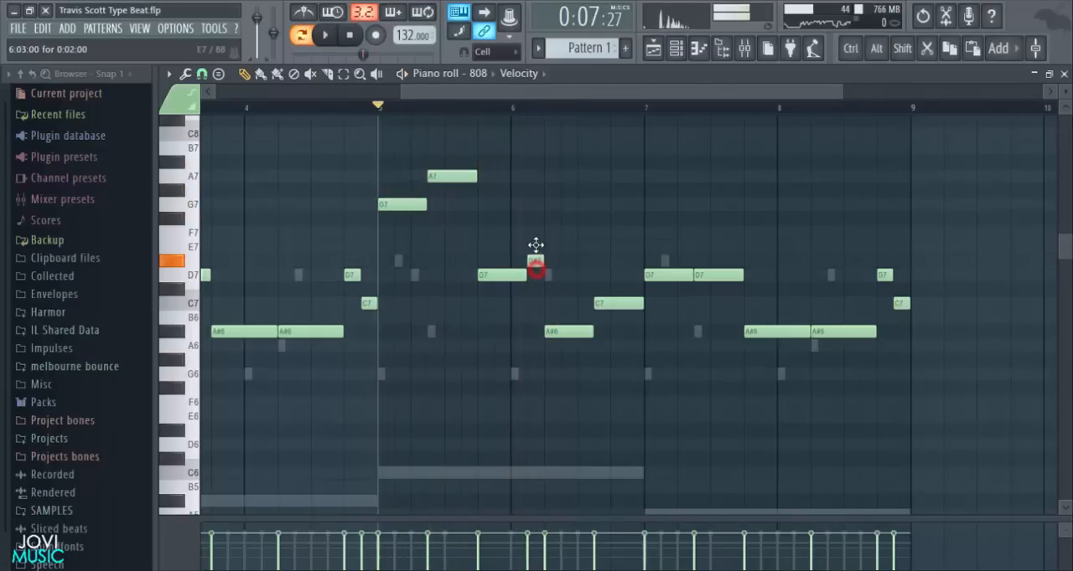
key("space")
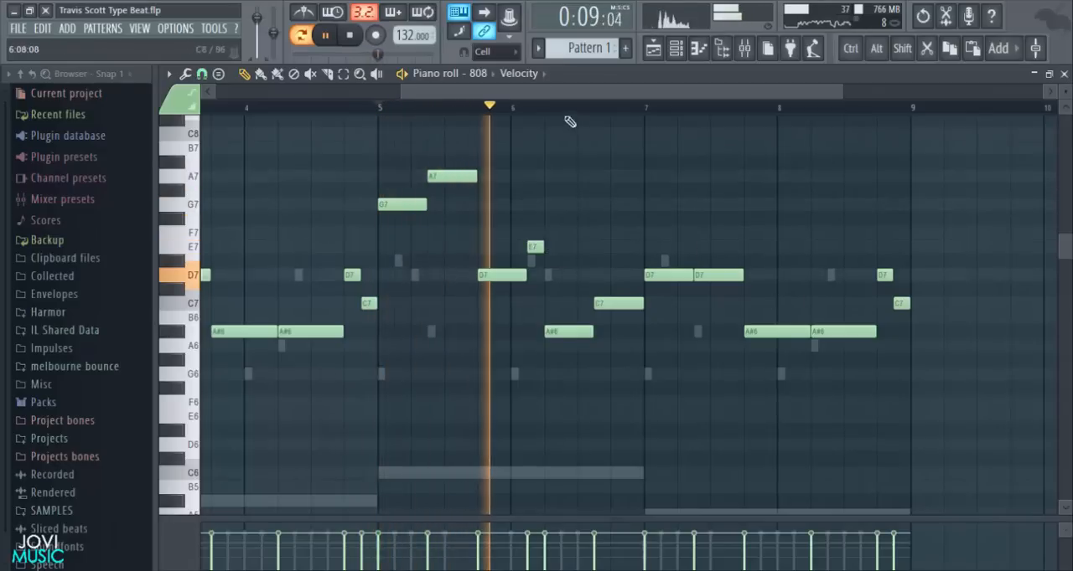
key("space")
scroll(514, 247, "up", 3)
left_click_drag(561, 325, 558, 292)
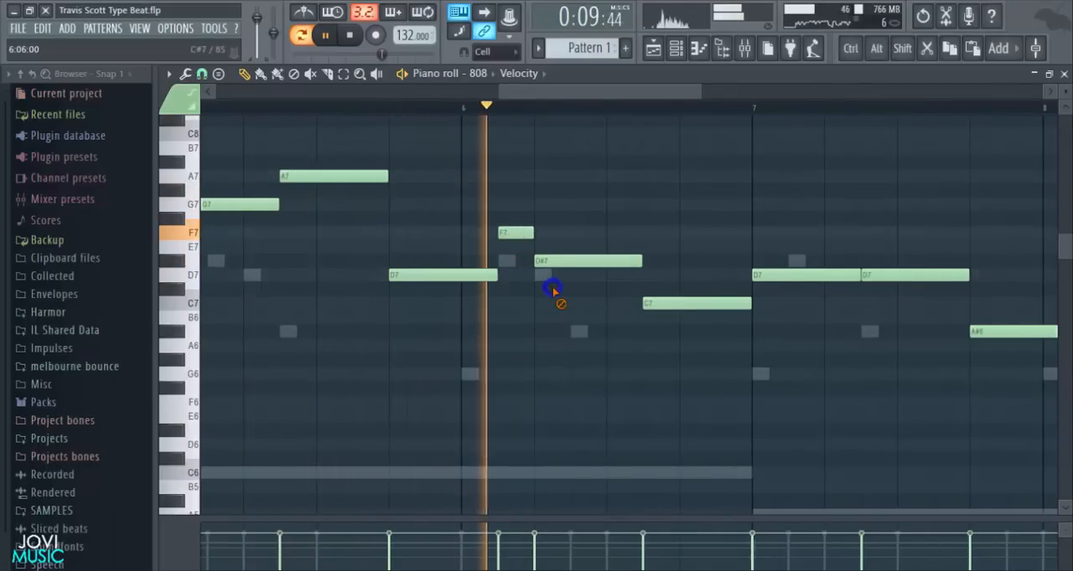
key("space")
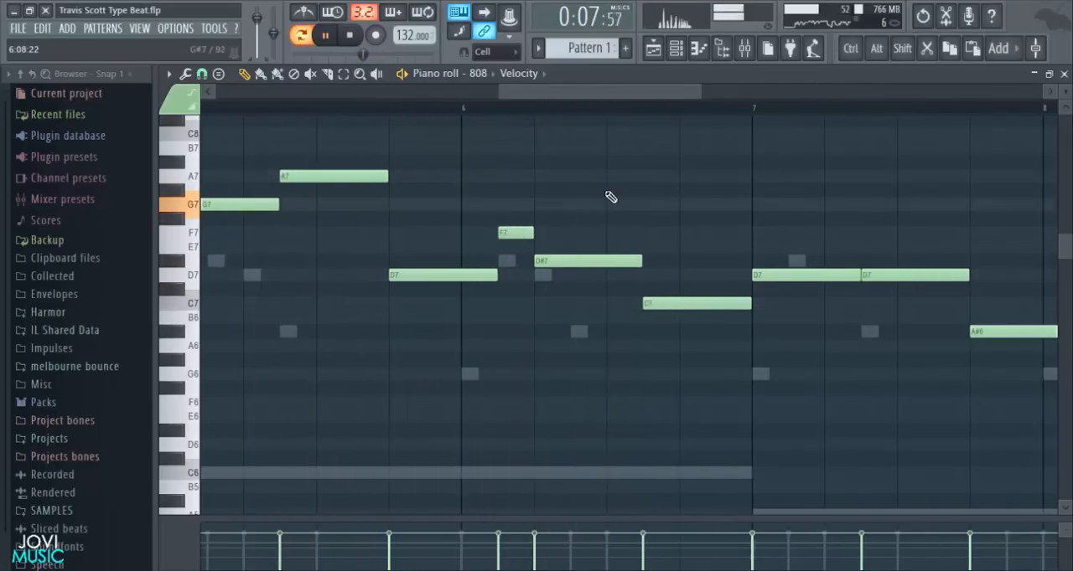
key("space")
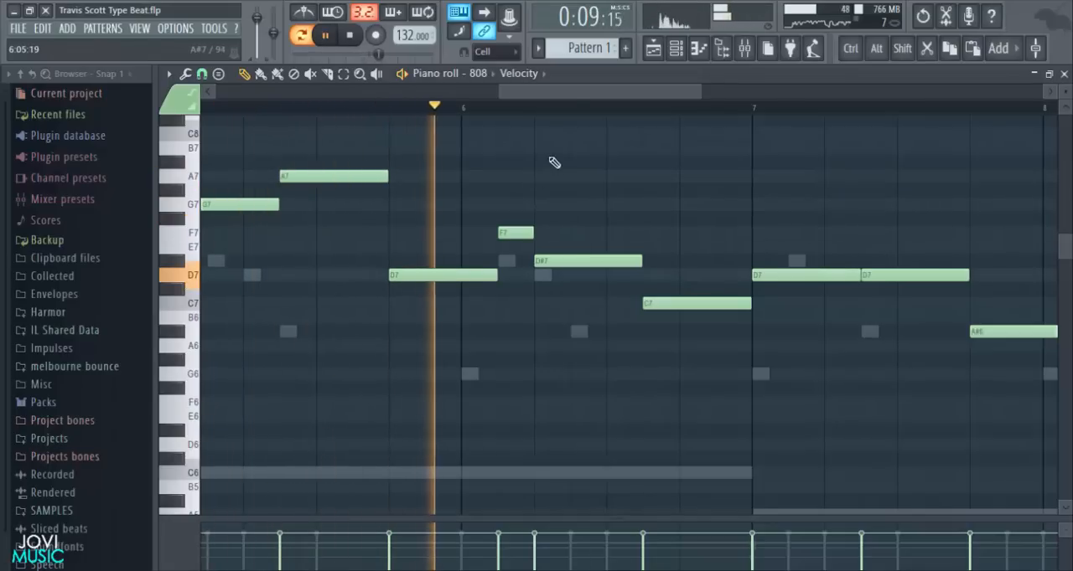
key("space")
key("space")
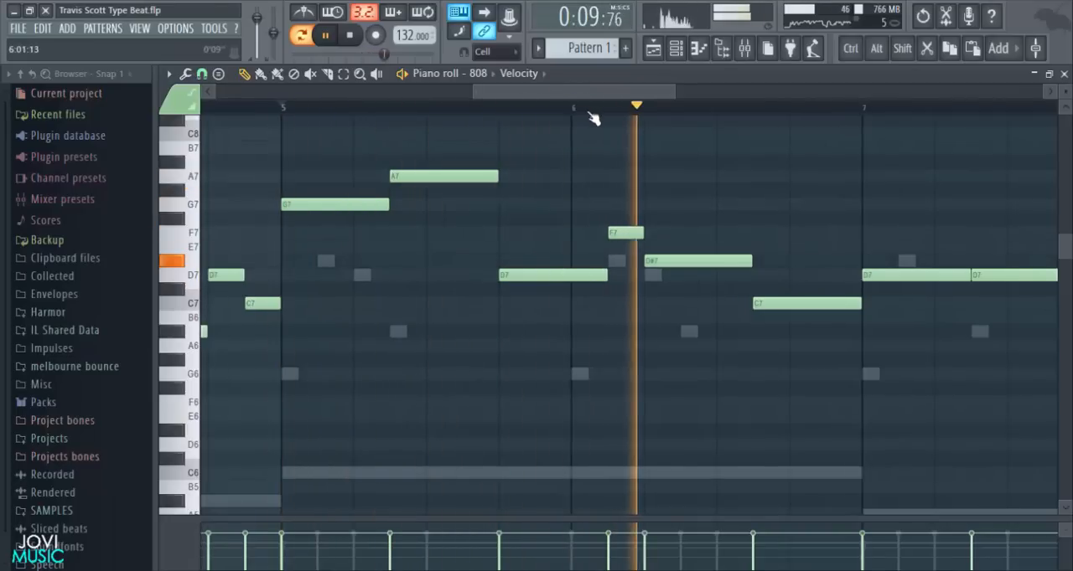
- Add a two-step D#7 note at step 11 of bar 6 and shorten the C7 note to four steps starting at step 13
left_click_drag(594, 95, 635, 101)
key("space")
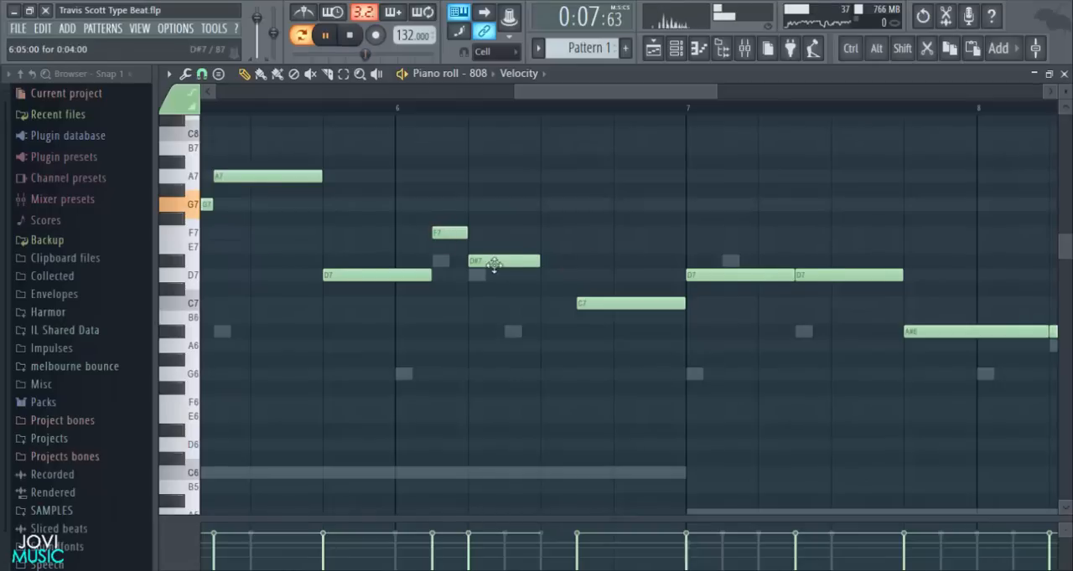
left_click_drag(537, 261, 568, 262)
key("space")
left_click(579, 263)
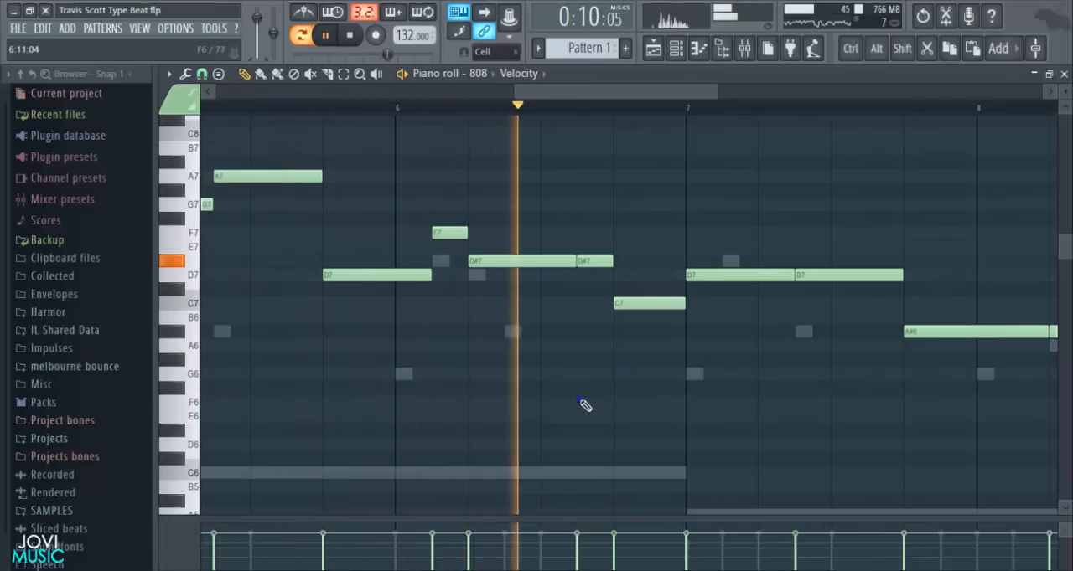
- Raise the last note of bar 6 to D7 and lower the first note of bar 7 to C7
key("space")
left_click_drag(624, 301, 633, 286)
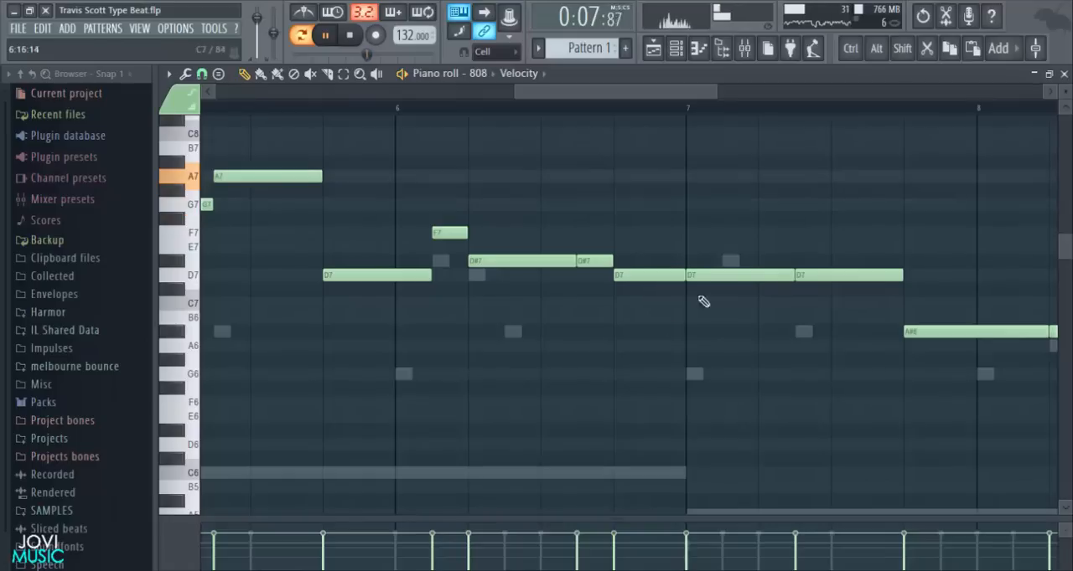
left_click_drag(713, 277, 713, 306)
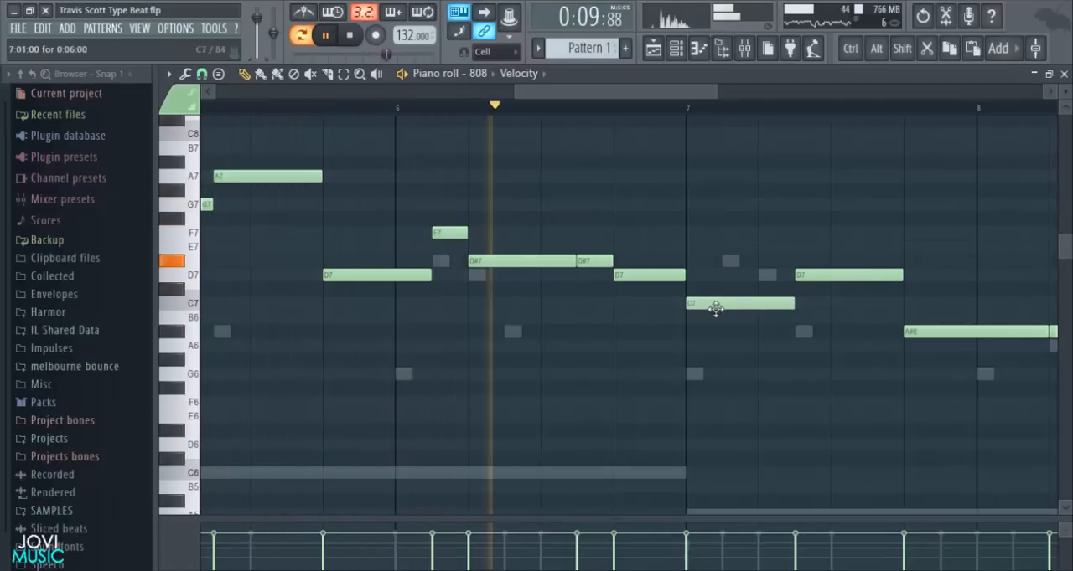
- Shorten the A#6 note at step 5 of bar 8 to six steps and play the line
left_click_drag(696, 98, 850, 115)
key("space")
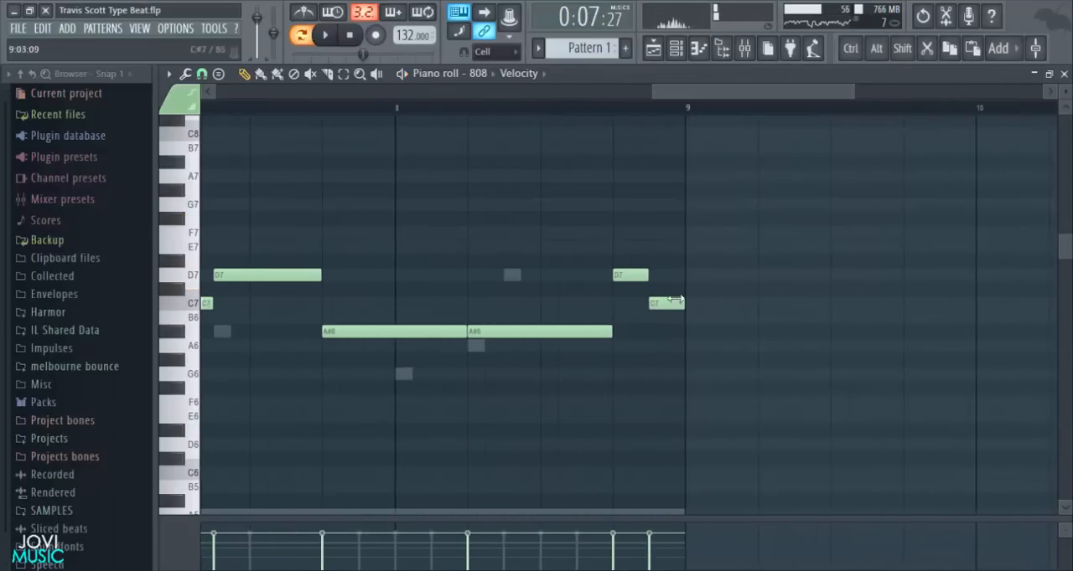
scroll(644, 384, "up", 3)
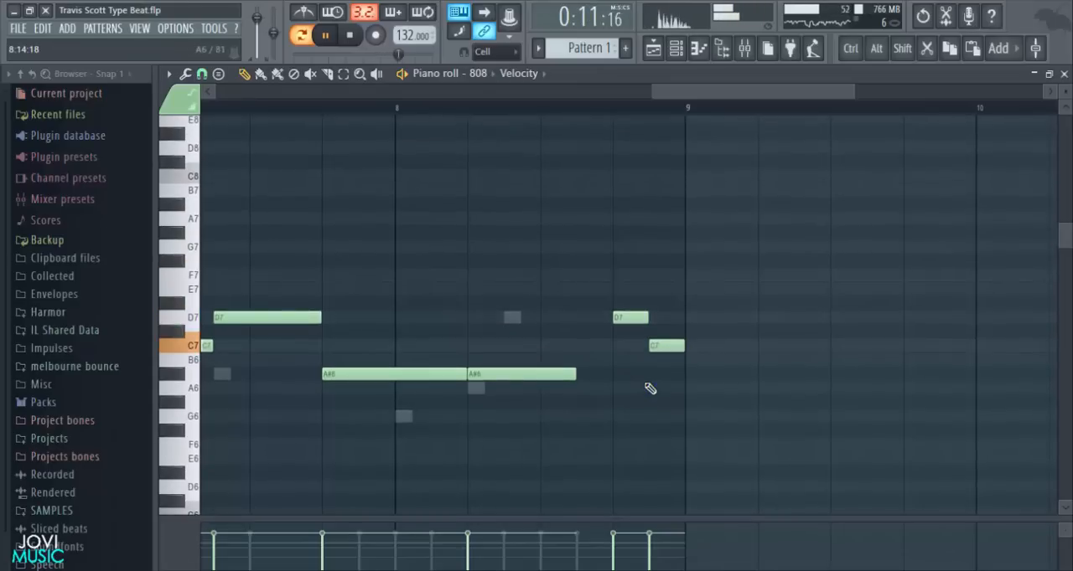
key("space")
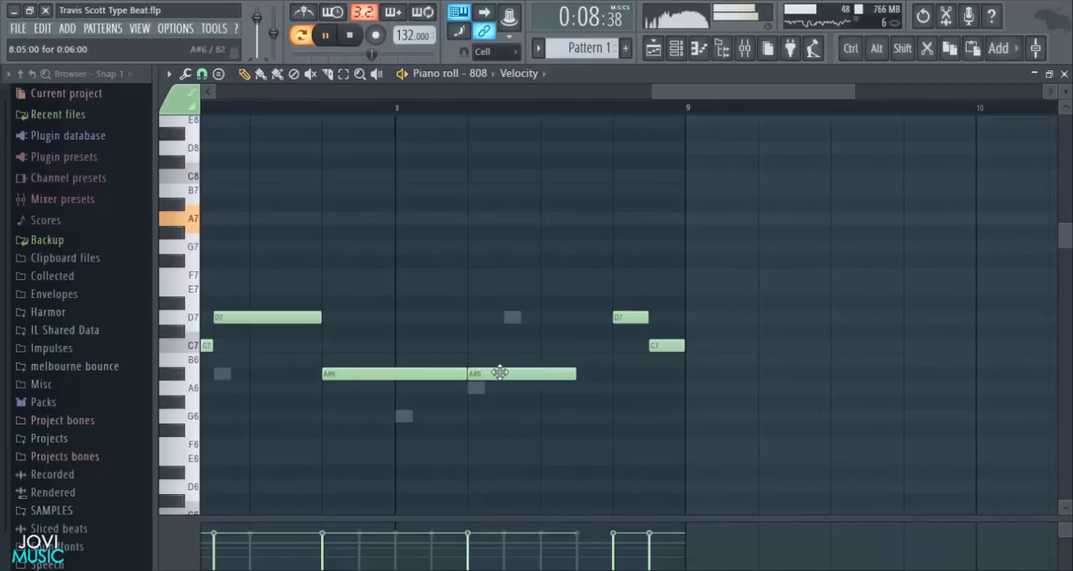
- Raise the A#6 note ending bar 7 to C7 and the A#6 note at step 5 of bar 8 to D7
left_click_drag(676, 95, 657, 93)
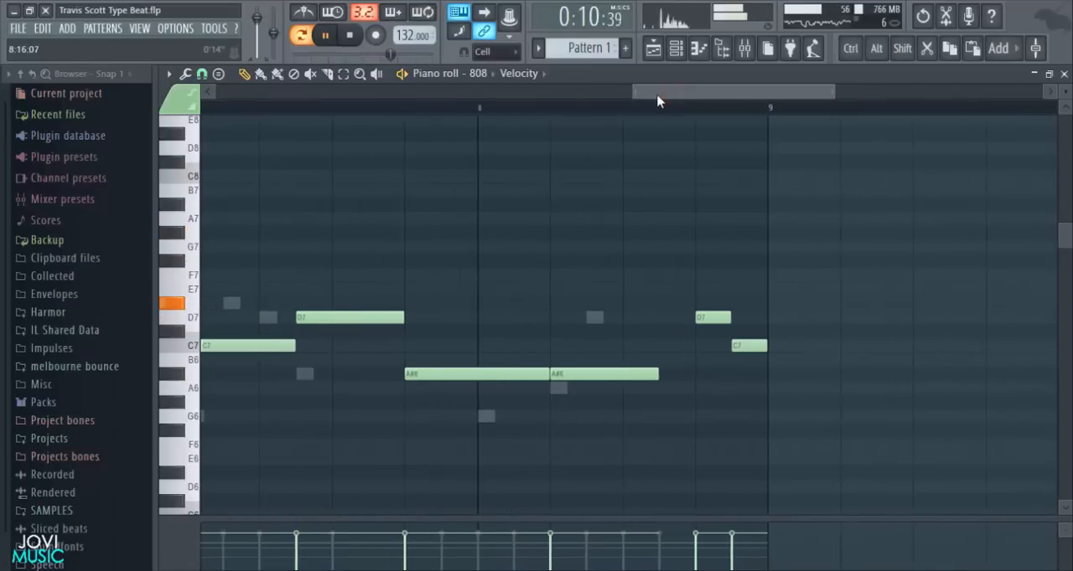
left_click_drag(499, 376, 495, 343)
key("space")
left_click_drag(574, 361, 576, 313)
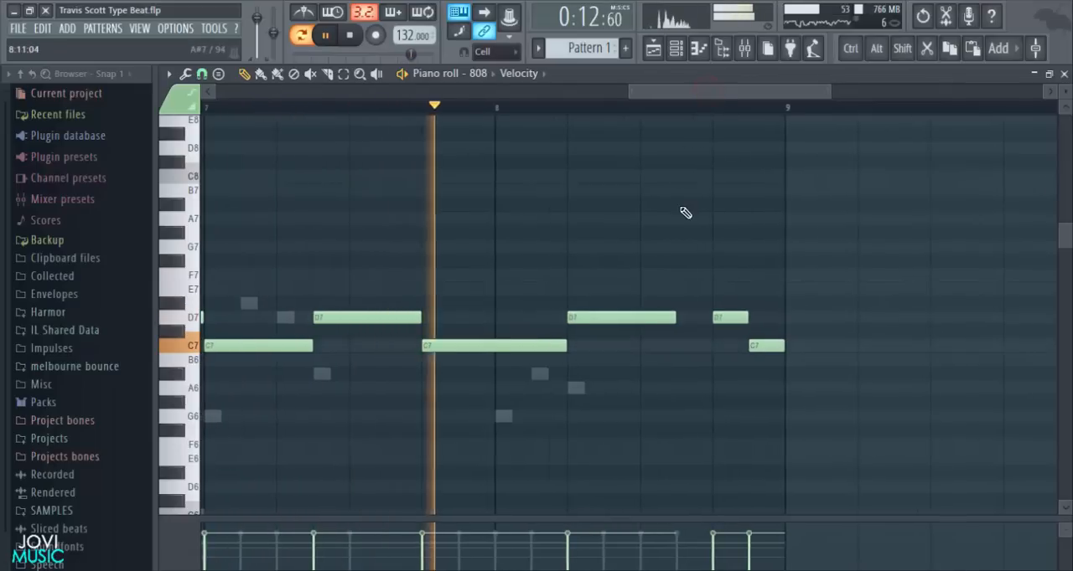
- Add a two-step G7 note at step 11 of bar 8 and save the project
key("space")
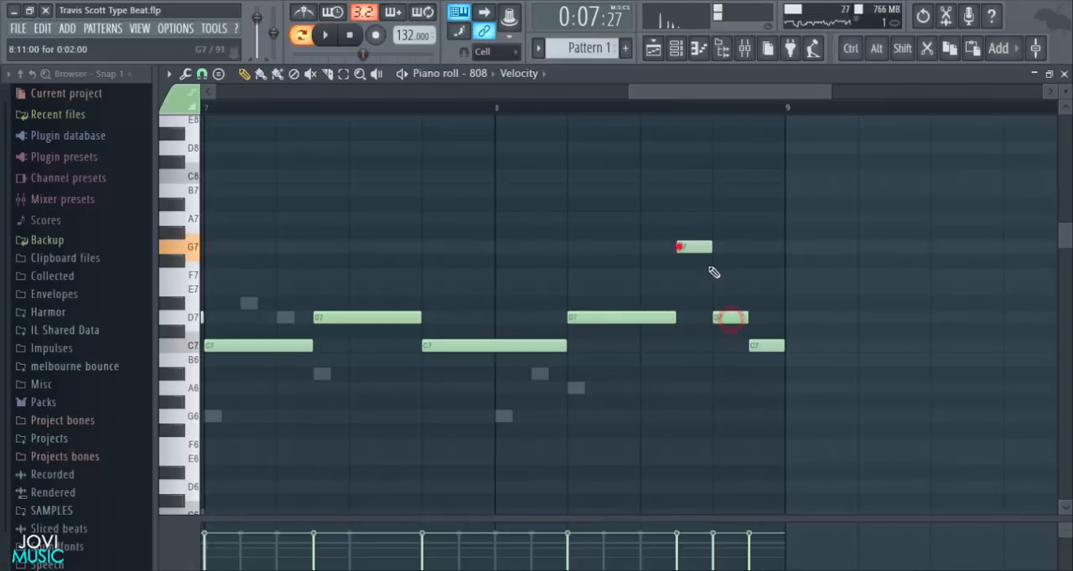
key("space")
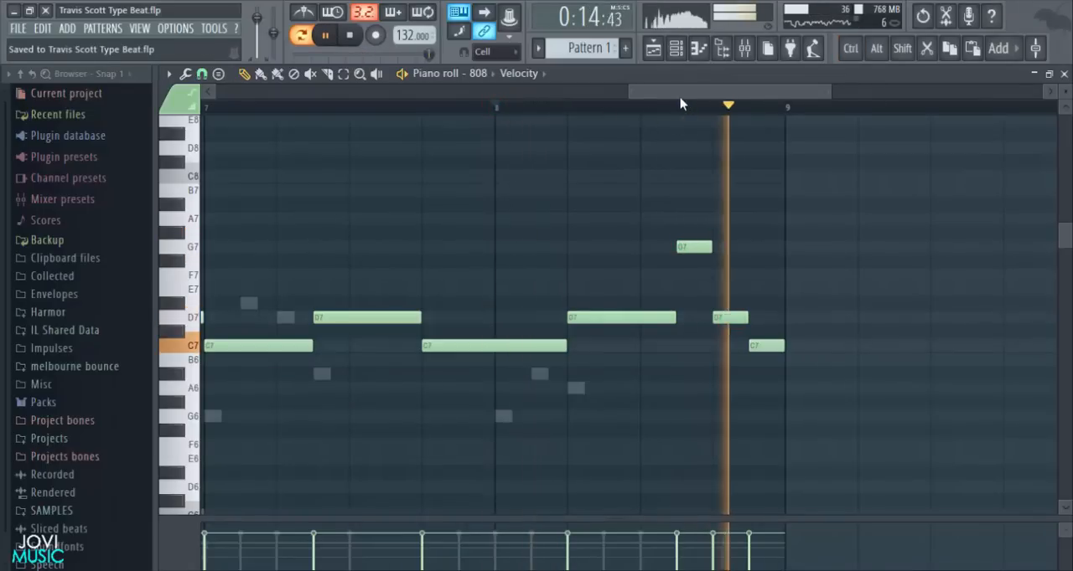
scroll(699, 112, "down", 4)
left_click(350, 35)
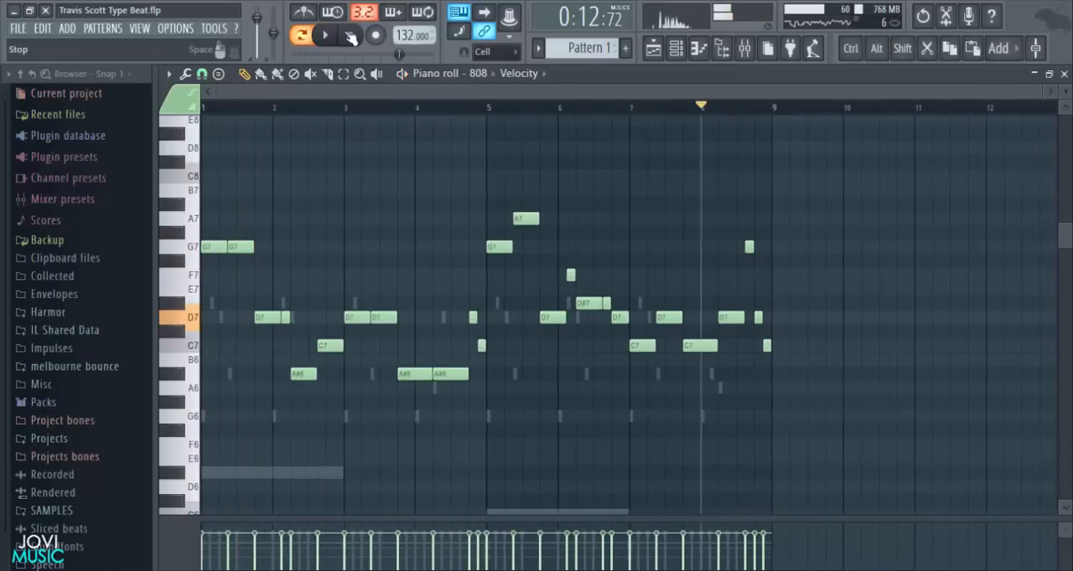
- Transpose all the 808 notes down three octaves, so the line starts on G4, and play it
key("ctrl+a")
scroll(675, 273, "up", 1)
key("Delete")
key("space")
scroll(780, 343, "down", 10)
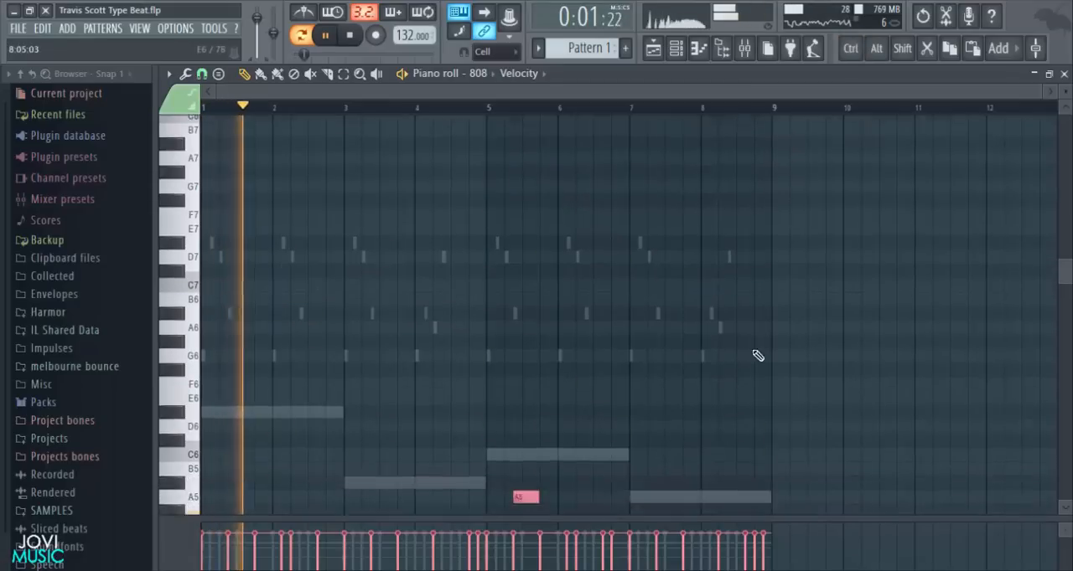
key("space")
key("ctrl+Down")
key("space")
scroll(885, 352, "down", 3)
key("space")
scroll(405, 399, "up", 3)
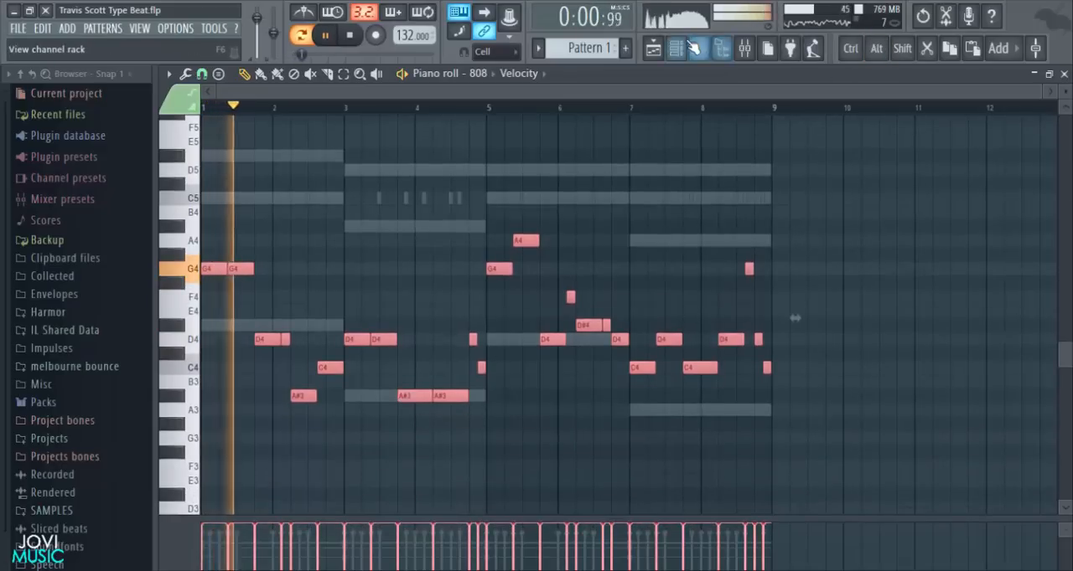
- Lower the 808 channel's volume to about 60% in the channel rack
key("F6")
key("space")
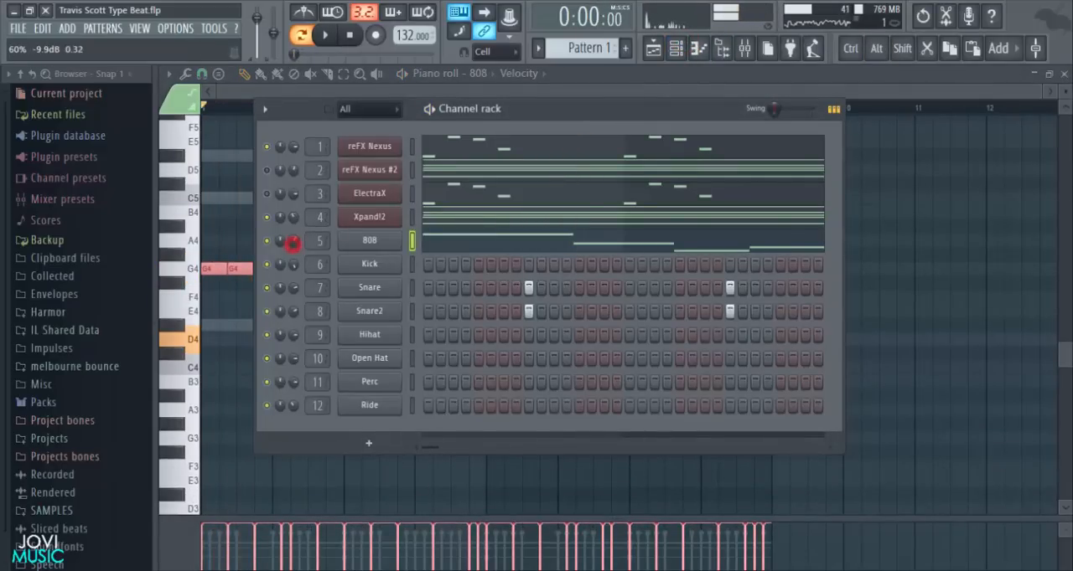
key("space")
- Insert Fruity Parametric EQ 2 in slot 1 of the 808 mixer track and make band 7 a low-pass that cuts the highs
left_click(745, 50)
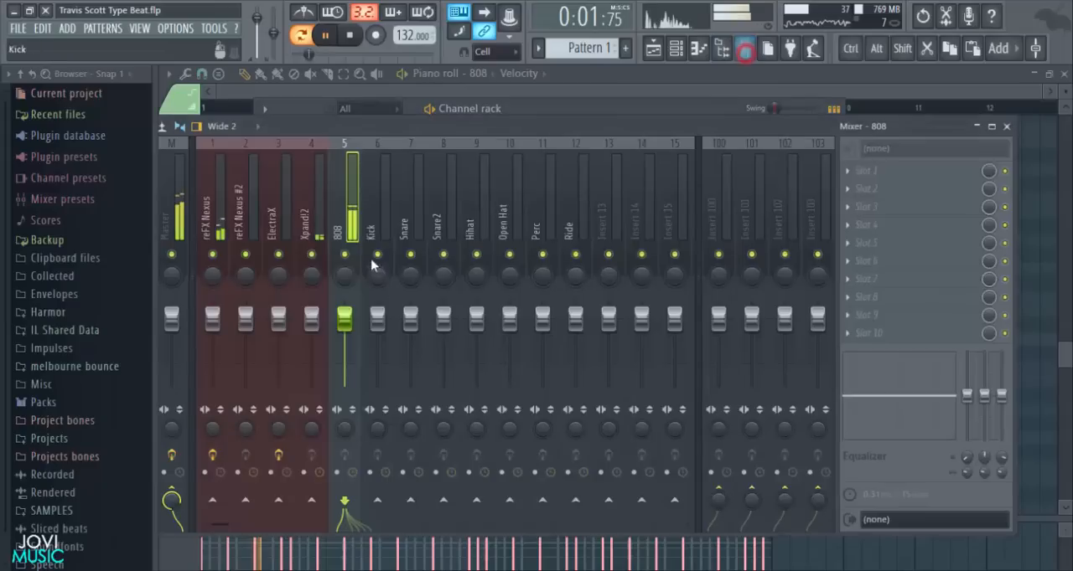
left_click(843, 172)
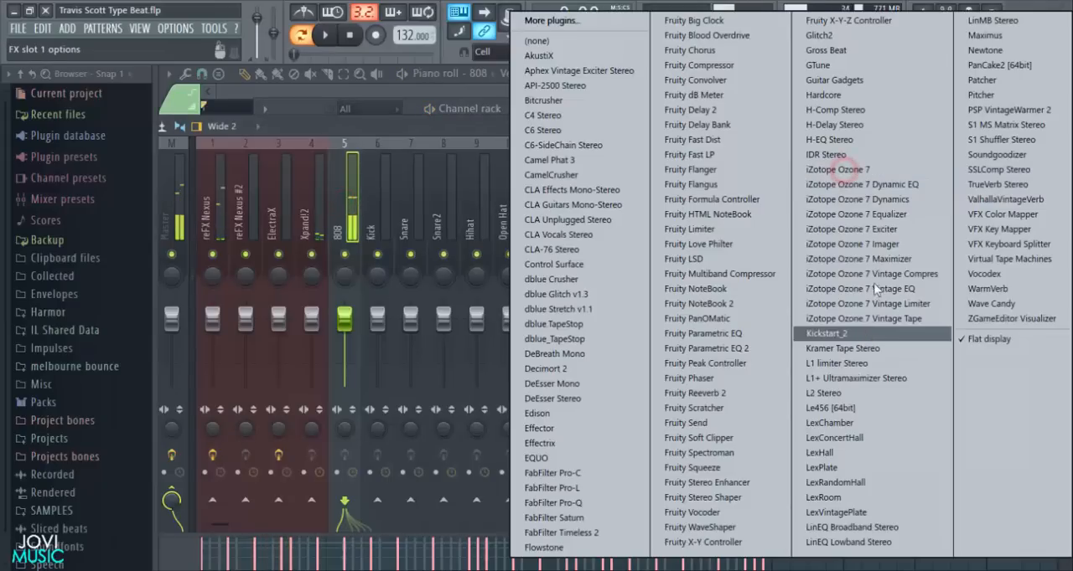
left_click(738, 351)
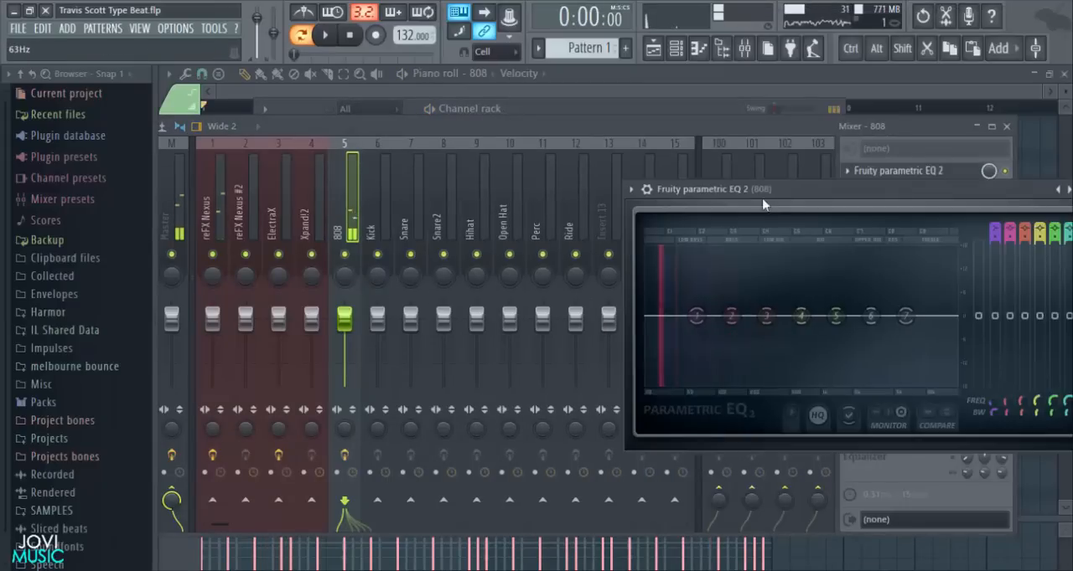
left_click_drag(559, 279, 494, 335)
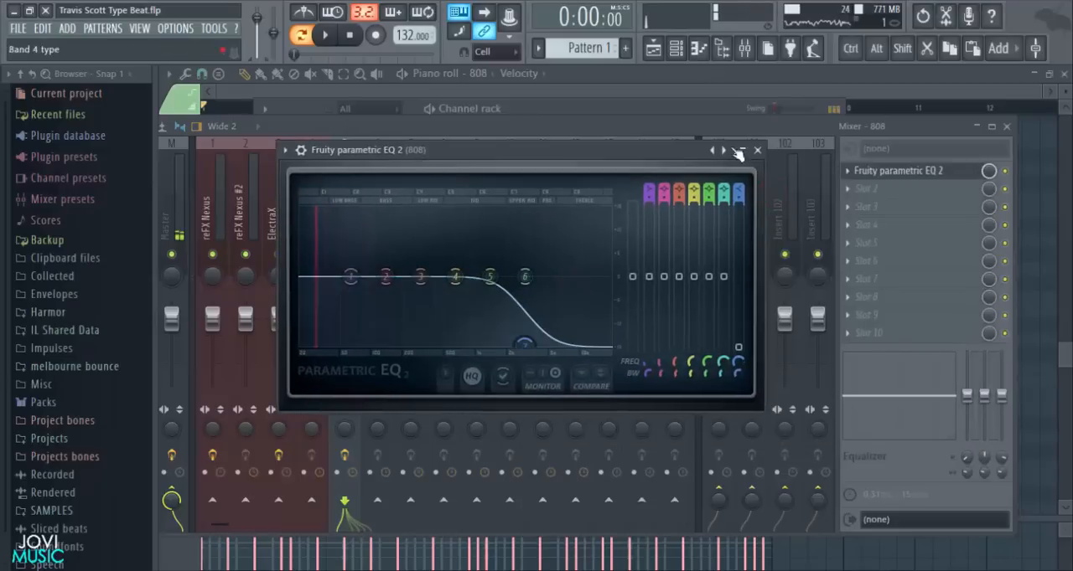
left_click(757, 150)
- Insert Fruity WaveShaper in slot 2 of the 808 mixer track
left_click(865, 186)
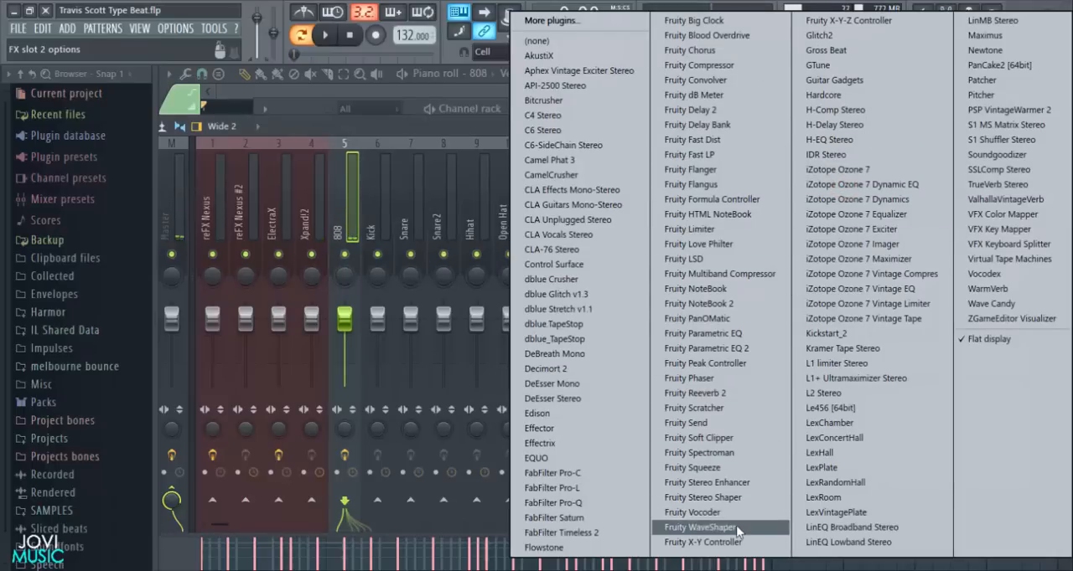
left_click(702, 528)
left_click_drag(602, 225, 563, 206)
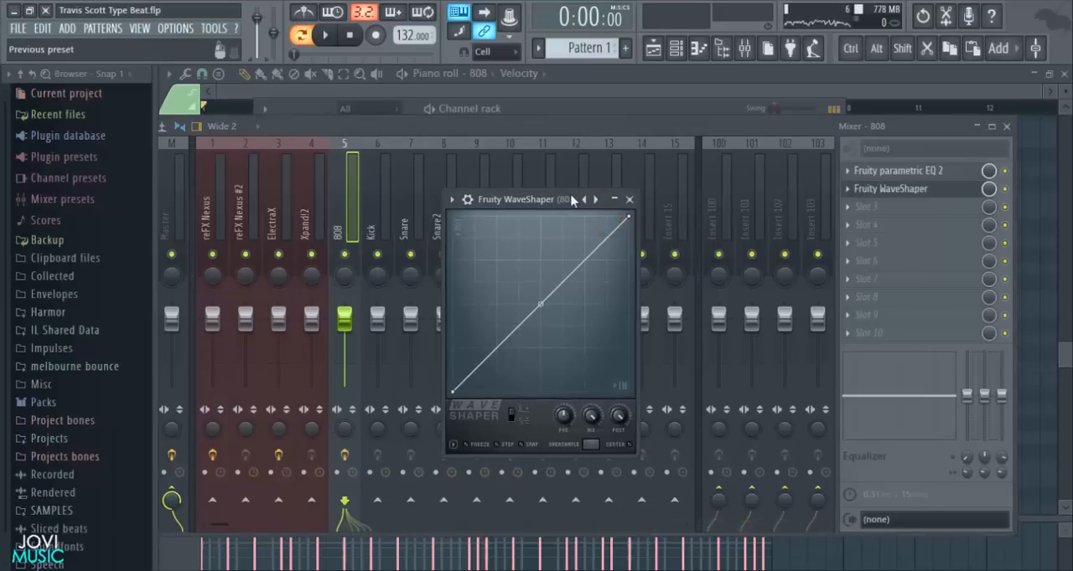
- Bend the WaveShaper curve upward at its midpoint for the 808 and save the project with the 808 fader at -9.1 dB
left_click_drag(551, 206, 548, 187)
left_click_drag(539, 285, 538, 241)
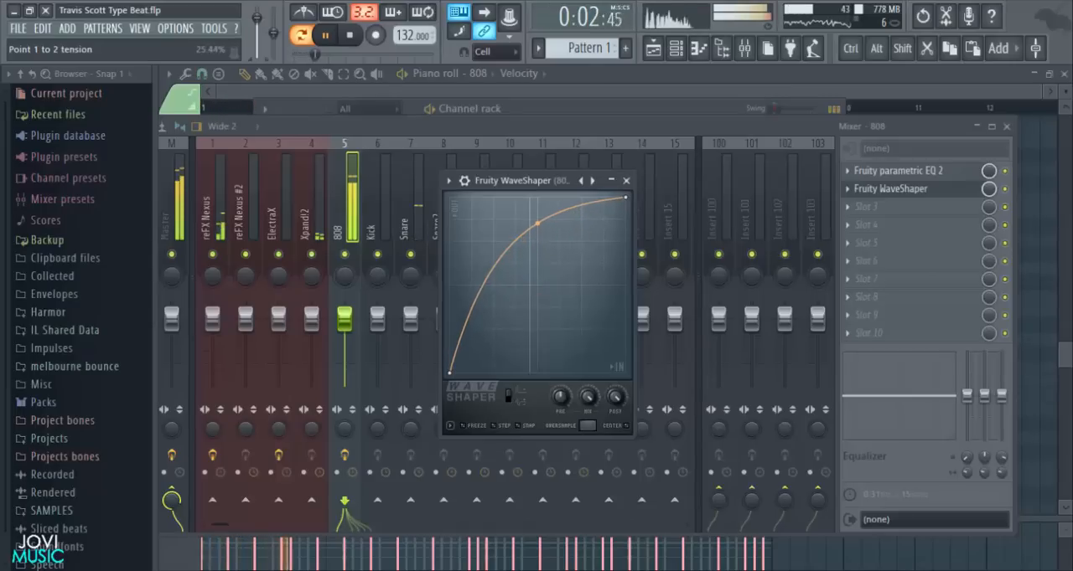
left_click(625, 181)
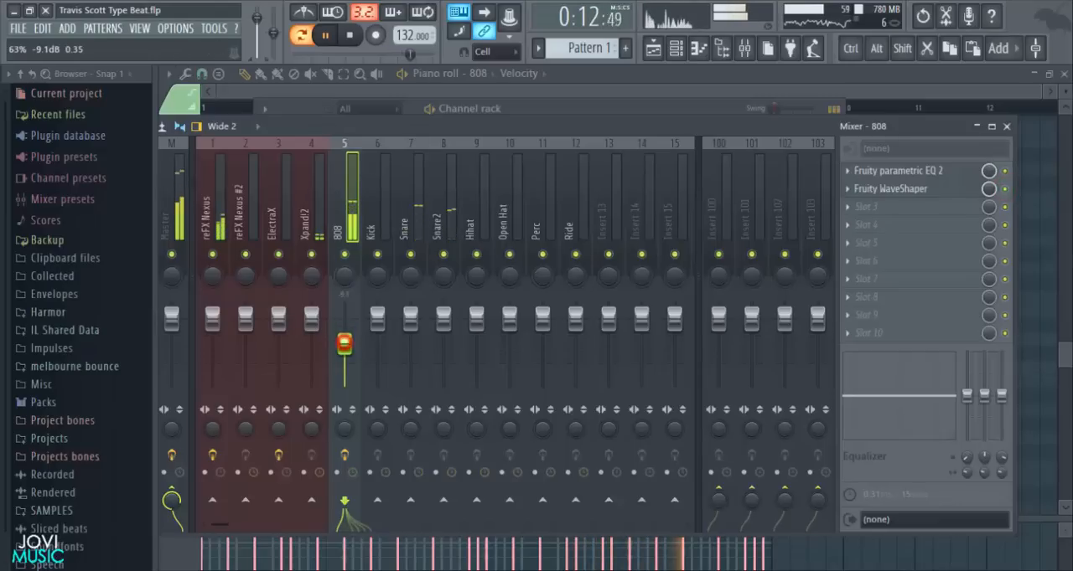
key("ctrl+s")
key("space")
- Insert Fruity Fast Dist in slot 3 of the 808 track, load the preset listed just above warmth, and lower its mix level to about 30%
left_click(892, 214)
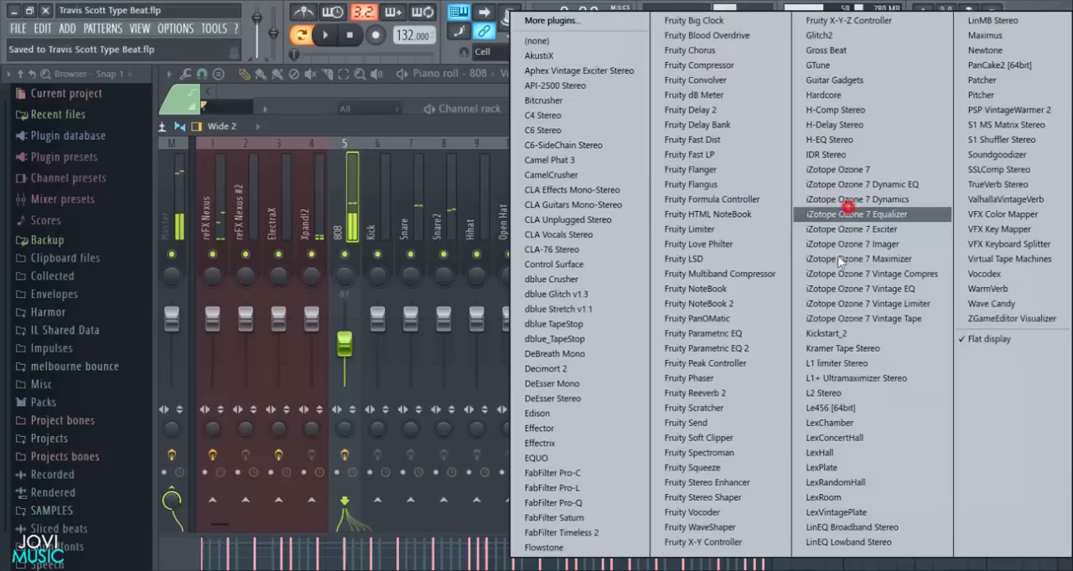
left_click(727, 139)
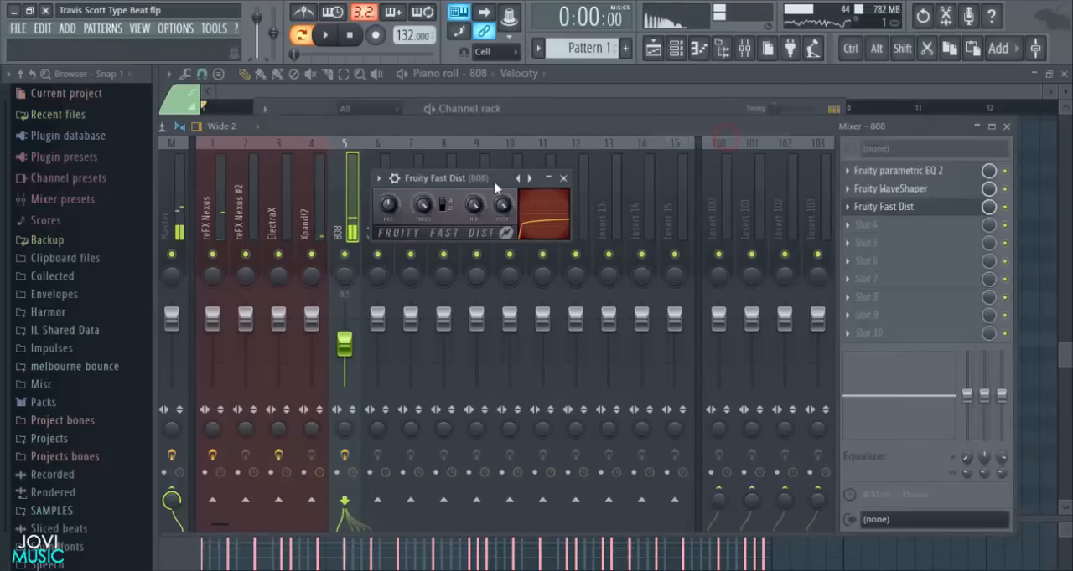
right_click(528, 178)
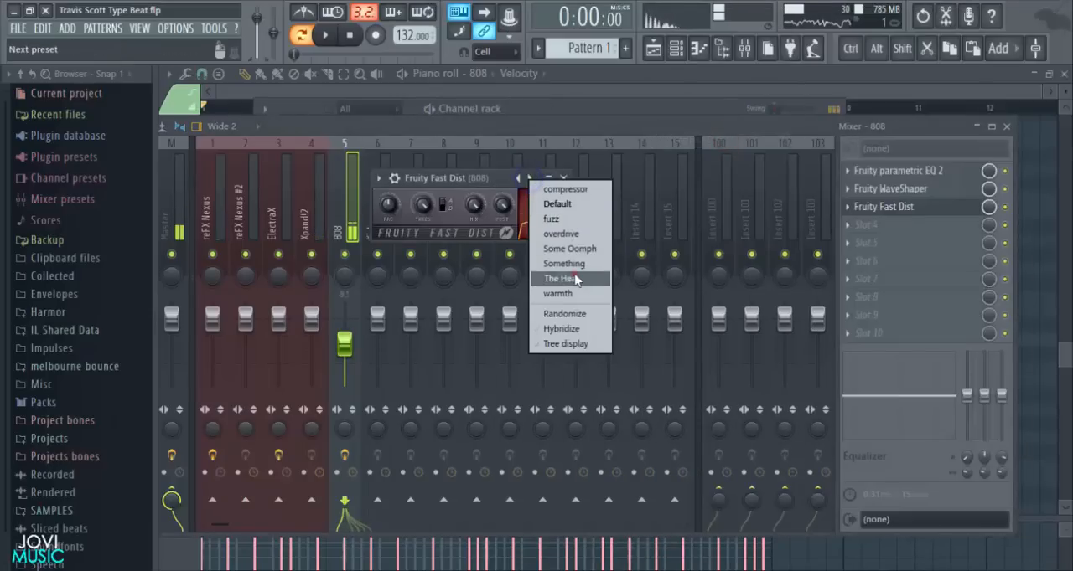
left_click(575, 279)
left_click(989, 208)
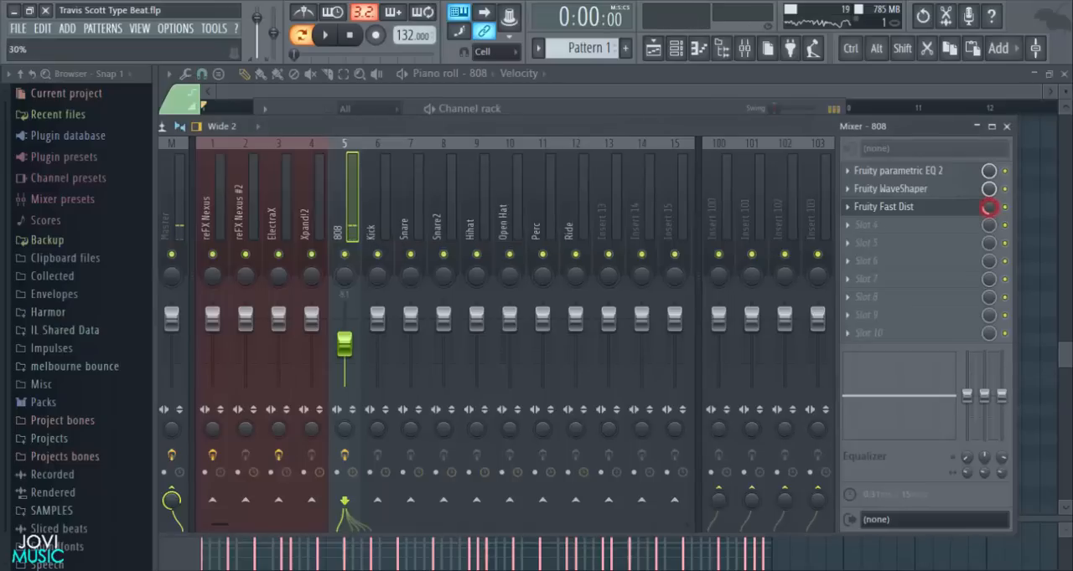
left_click_drag(988, 208, 989, 143)
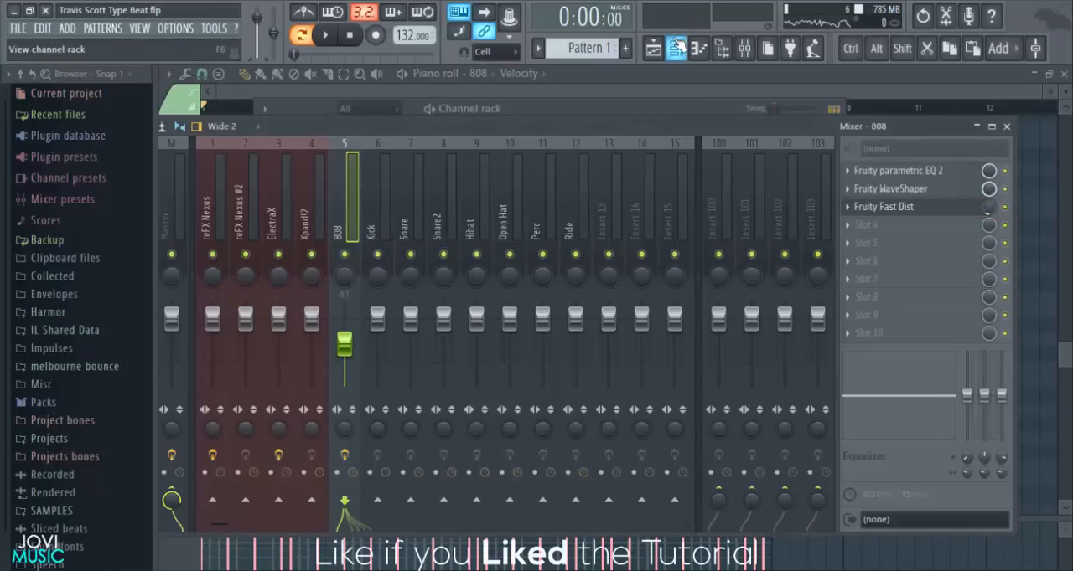
- Turn on Normalize for the 808 sample in its channel settings
left_click(675, 48)
left_click(375, 242)
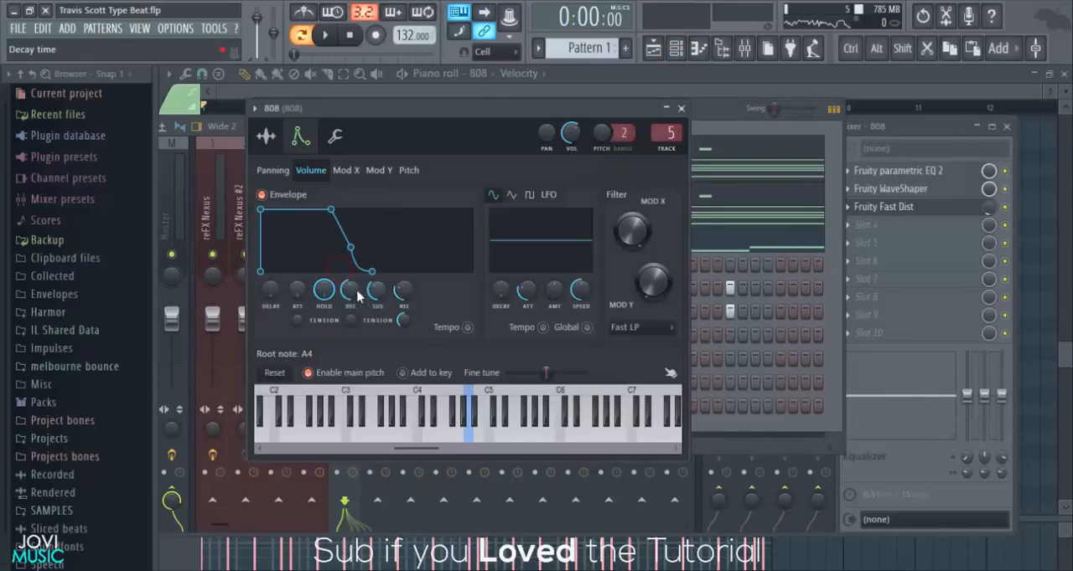
left_click(268, 136)
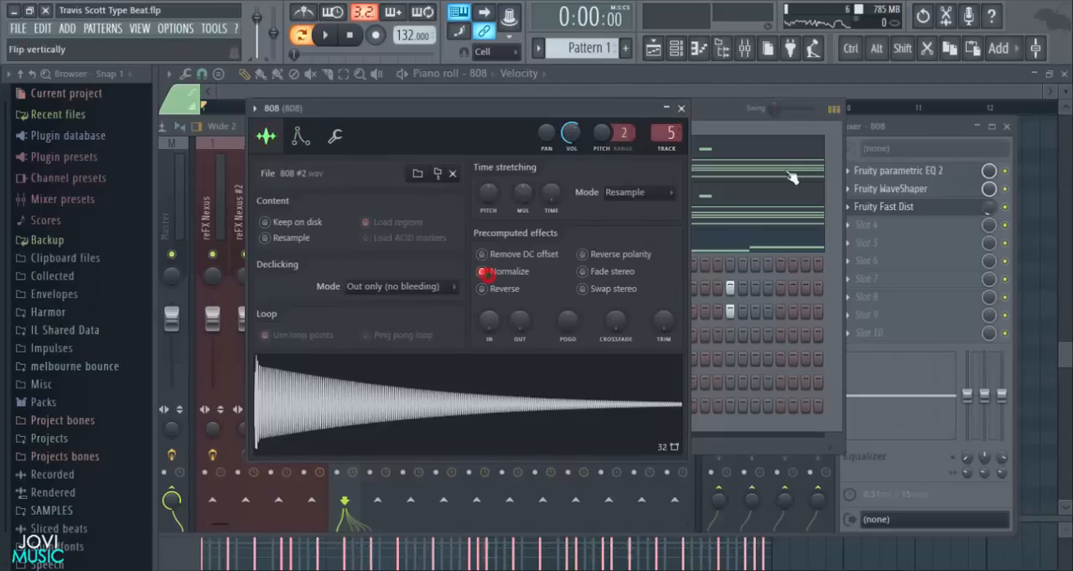
- Insert a second Fruity Parametric EQ 2 in slot 4 of the 808 track and make band 7 a low-pass that cuts the highs
left_click(913, 225)
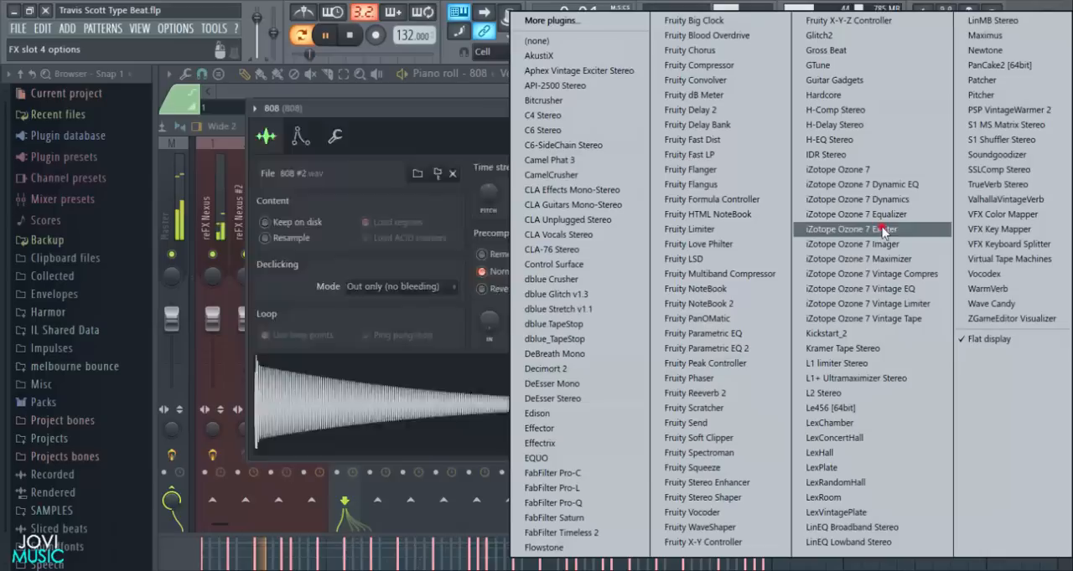
left_click(721, 349)
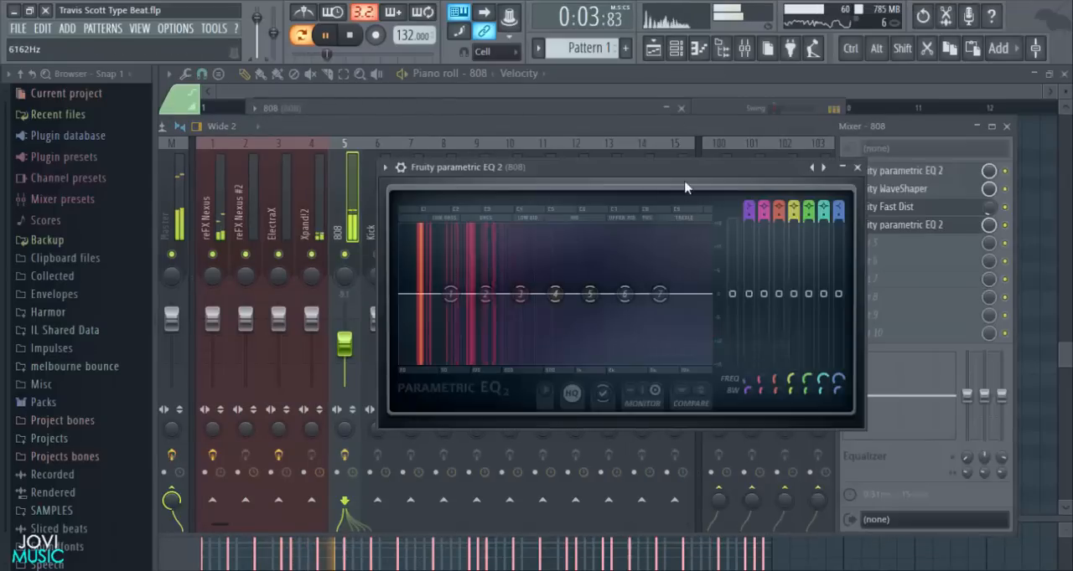
left_click_drag(662, 300, 597, 362)
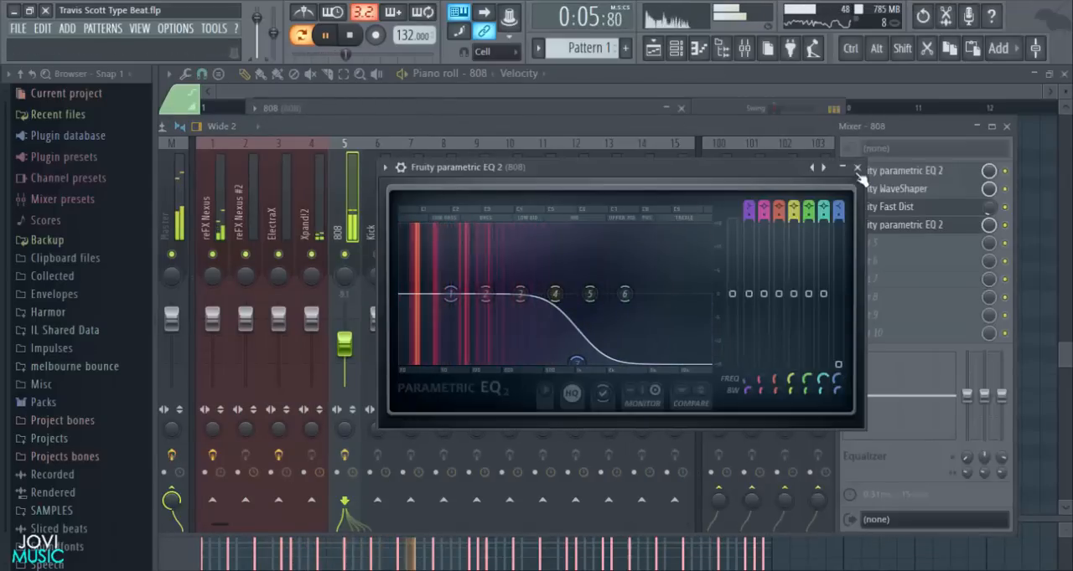
left_click(857, 168)
left_click(1006, 126)
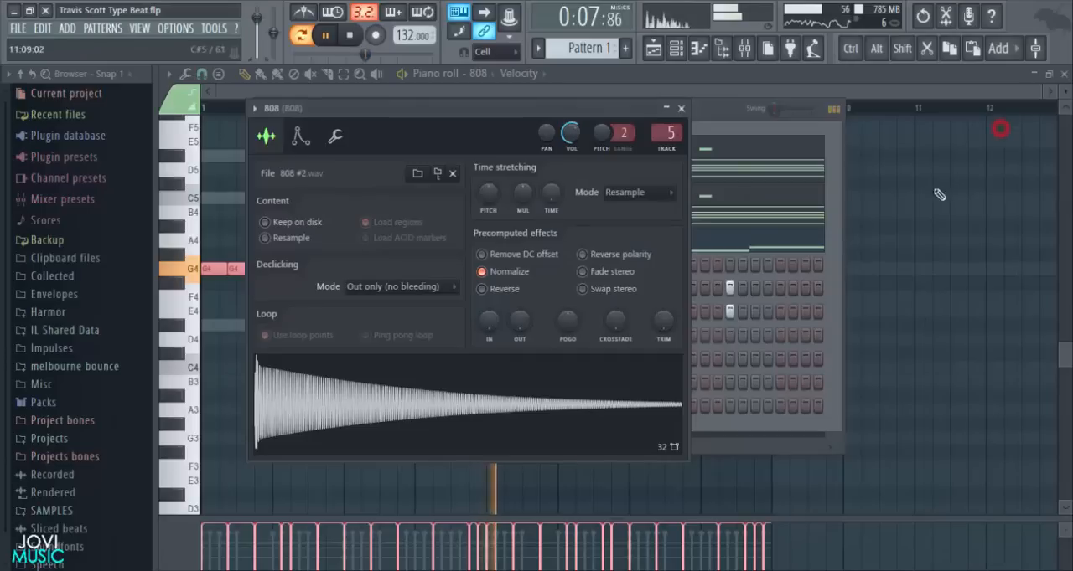
- Place kick hits on steps 1, 7 and 13 of bar 1 and steps 5 and 11 of bar 2, checking them in playback
left_click(725, 112)
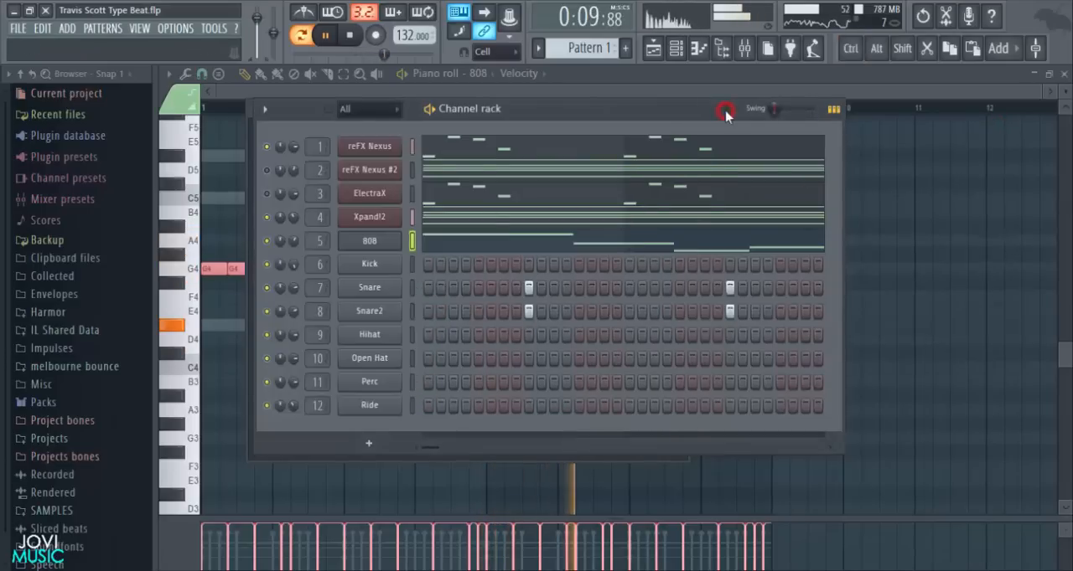
left_click(753, 264)
key("space")
left_click(434, 447)
key("space")
key("space")
key("space")
left_click(503, 265)
key("space")
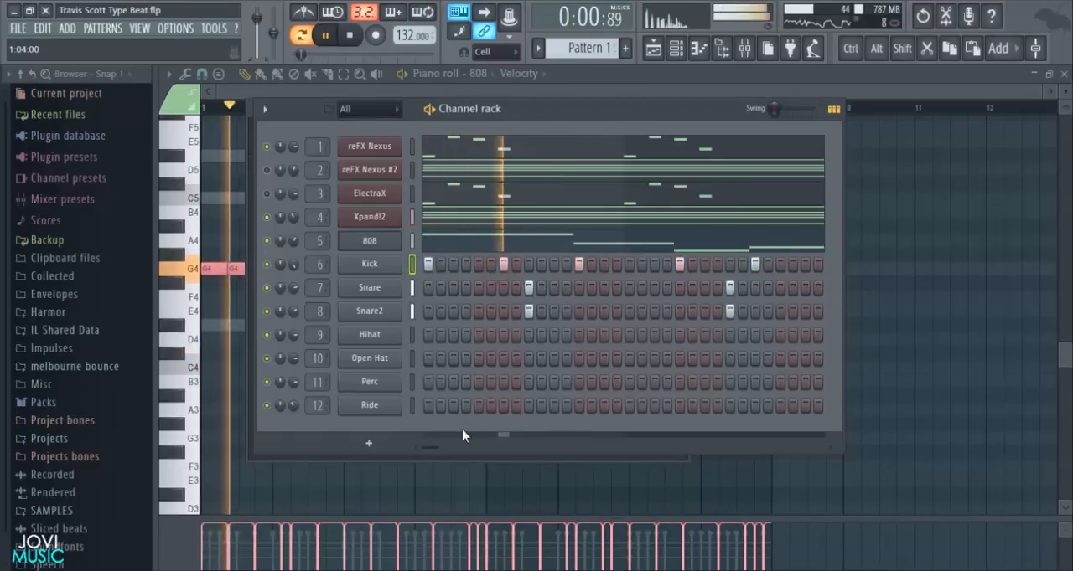
- Add kick hits on step 3 of bar 2 and step 1 of bar 3
mouse_move(438, 446)
left_mouse_down()
mouse_move(522, 460)
mouse_move(485, 466)
left_mouse_up()
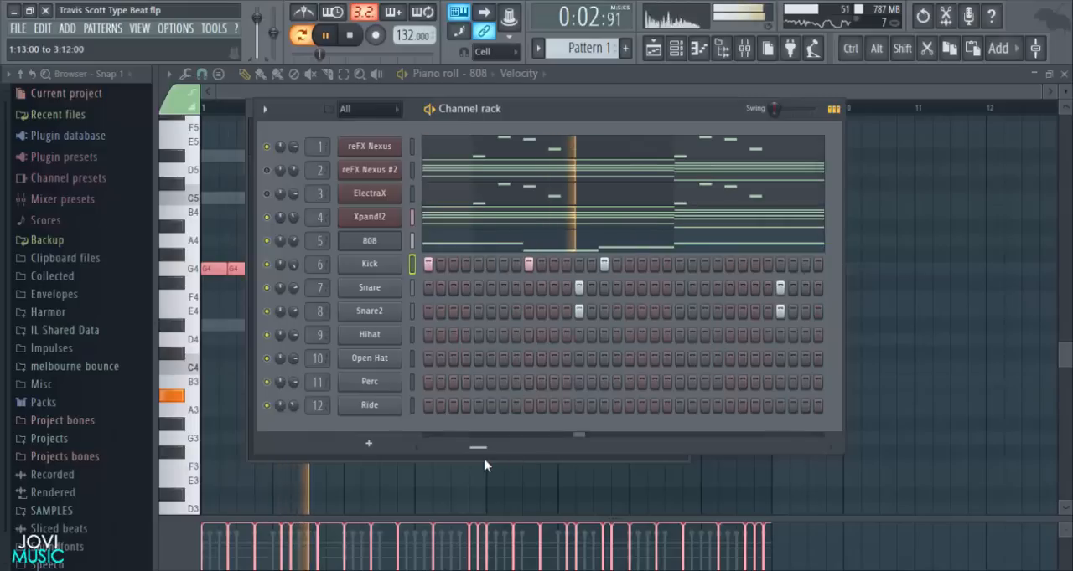
key("space")
key("space")
left_click(503, 265)
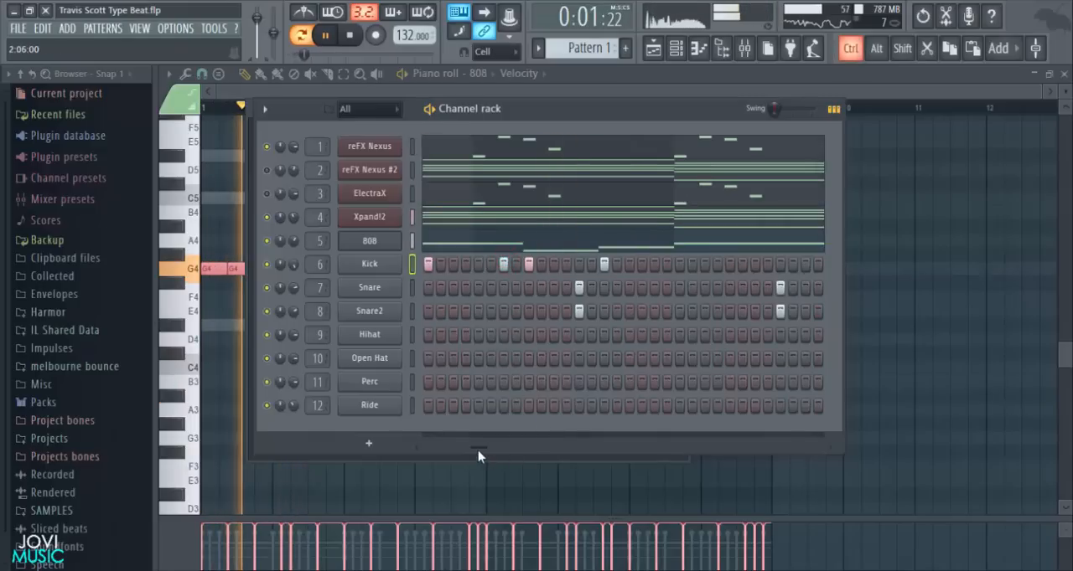
left_click_drag(477, 447, 499, 455)
left_click(578, 264)
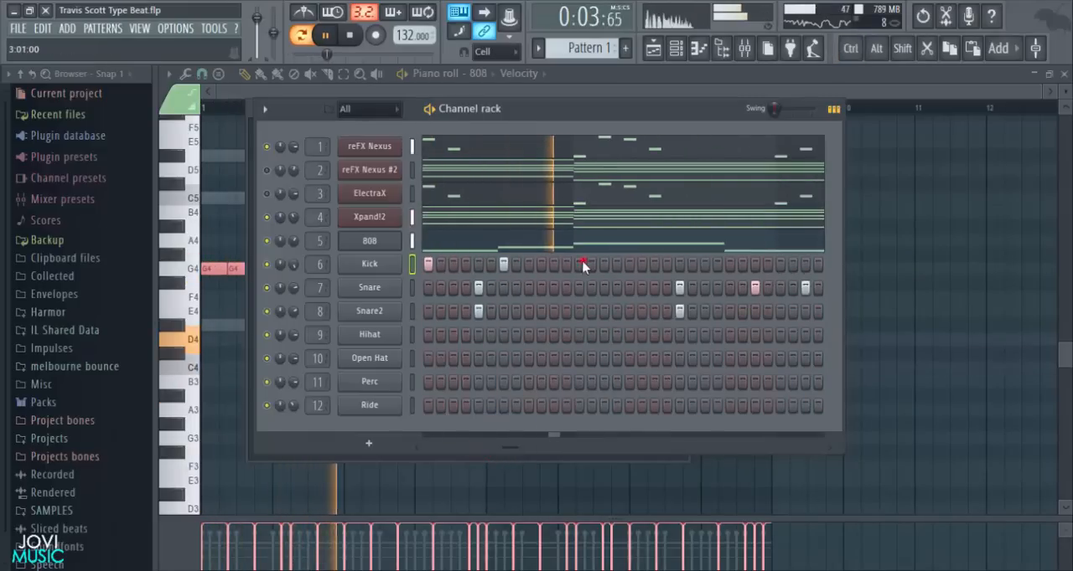
- Add kick hits on steps 7 and 13 of bar 3 and on steps 5, 13 and 15 of bar 4
left_click_drag(513, 452, 545, 454)
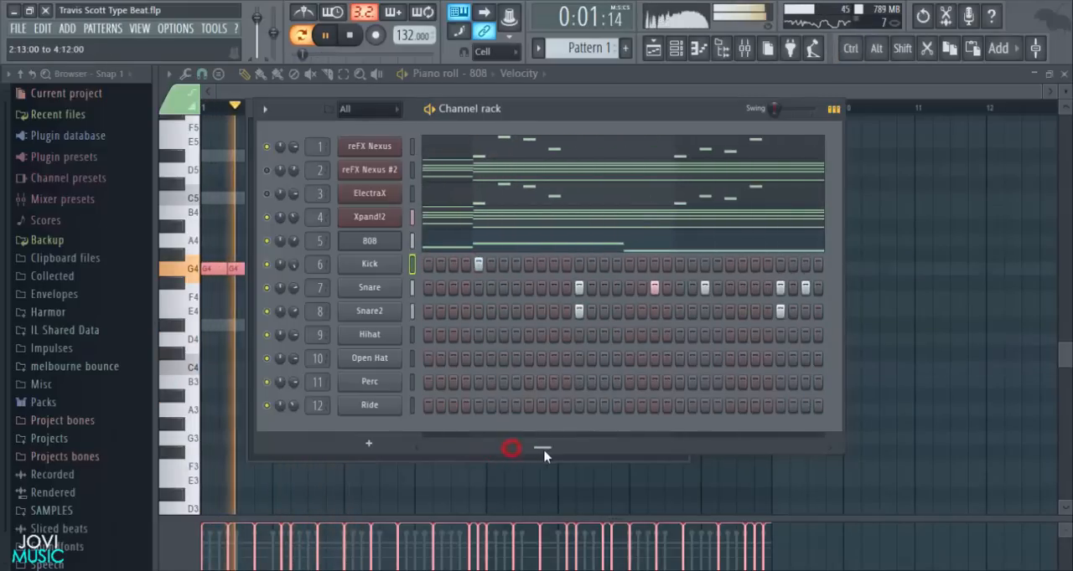
left_click(552, 264)
left_click(628, 264)
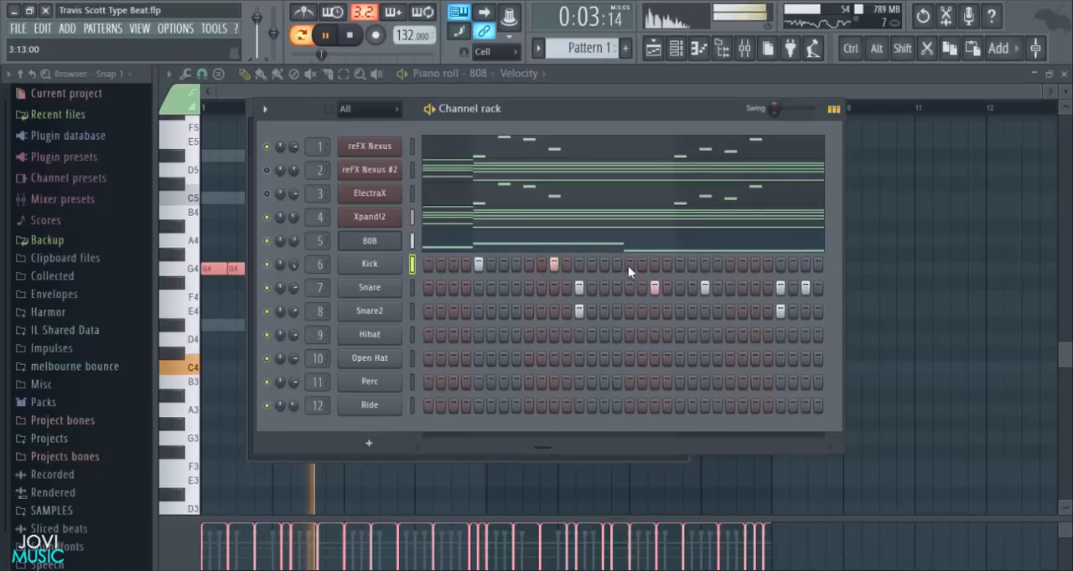
left_click_drag(544, 449, 587, 450)
left_click(590, 265)
left_click(698, 264)
left_click(715, 265)
left_click_drag(602, 446, 646, 454)
key("space")
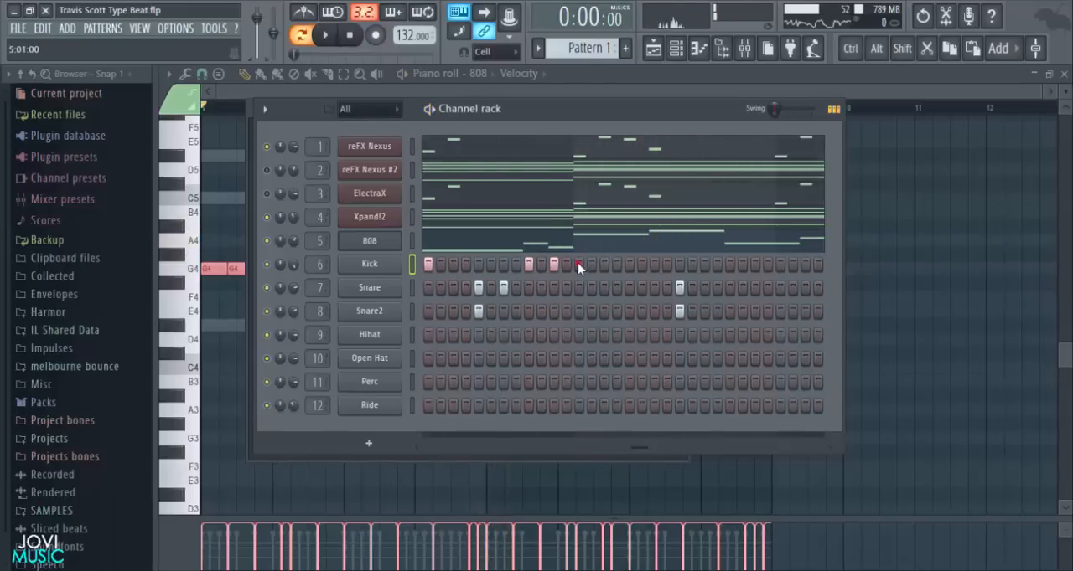
- Duplicate the four-bar kick pattern into bars 5 to 8 in the Kick piano roll and play it
right_click(367, 264)
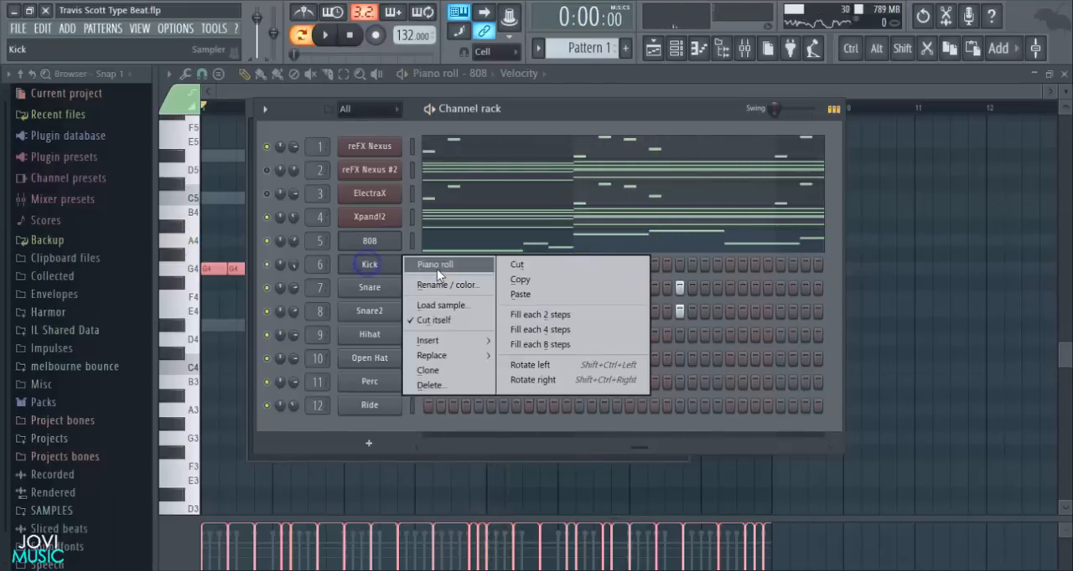
left_click(437, 266)
key("ctrl+a")
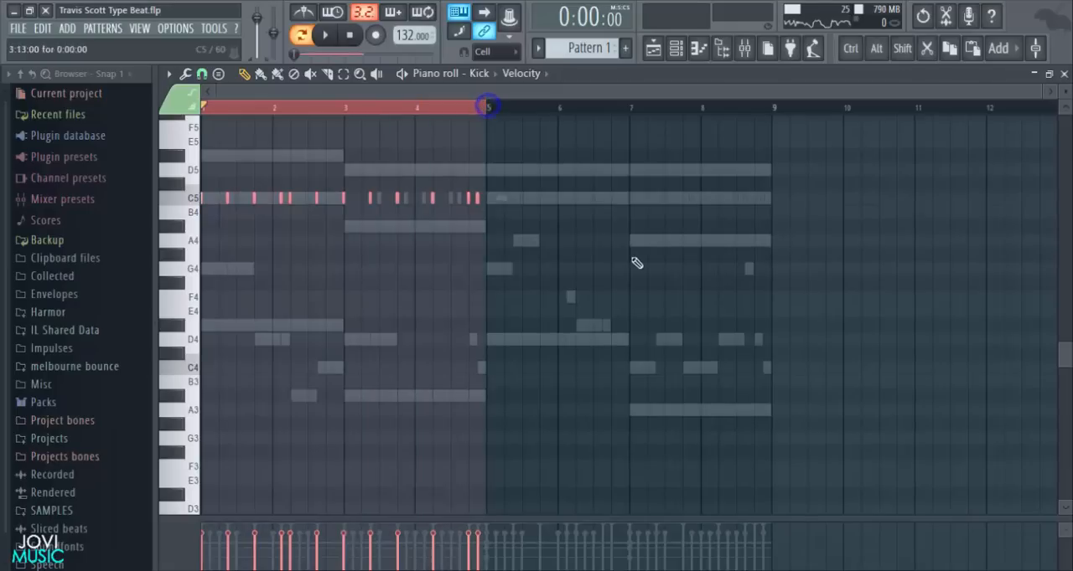
key("ctrl+b")
key("space")
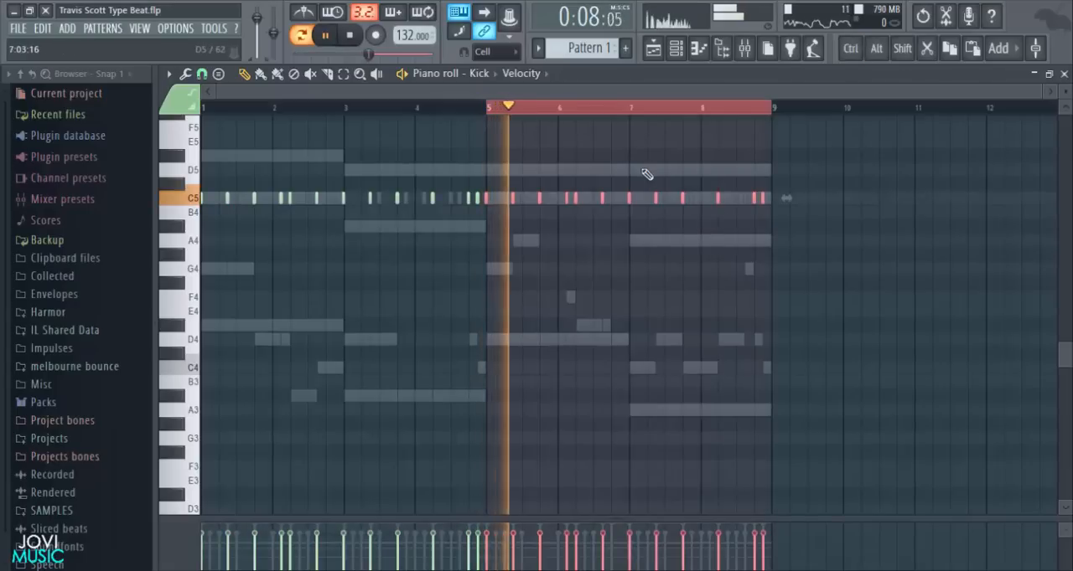
- Play the duplicated kick pattern around bar 6 and compare it with the 808 line
scroll(675, 113, "up", 1)
scroll(675, 113, "up", 3)
left_click_drag(673, 86, 649, 104)
key("space")
key("space")
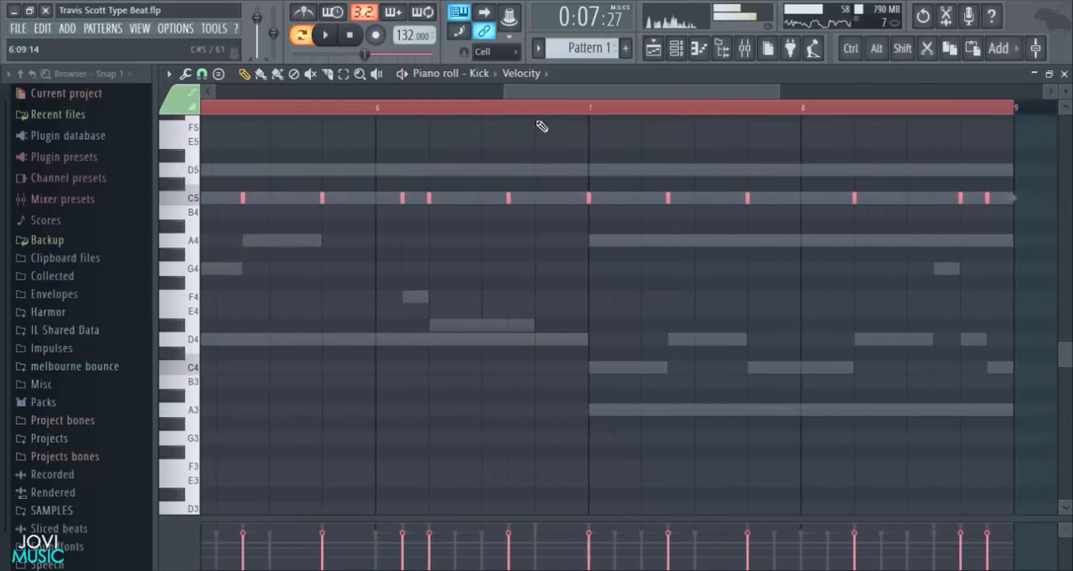
left_click(377, 113)
key("space")
scroll(522, 196, "up", 2)
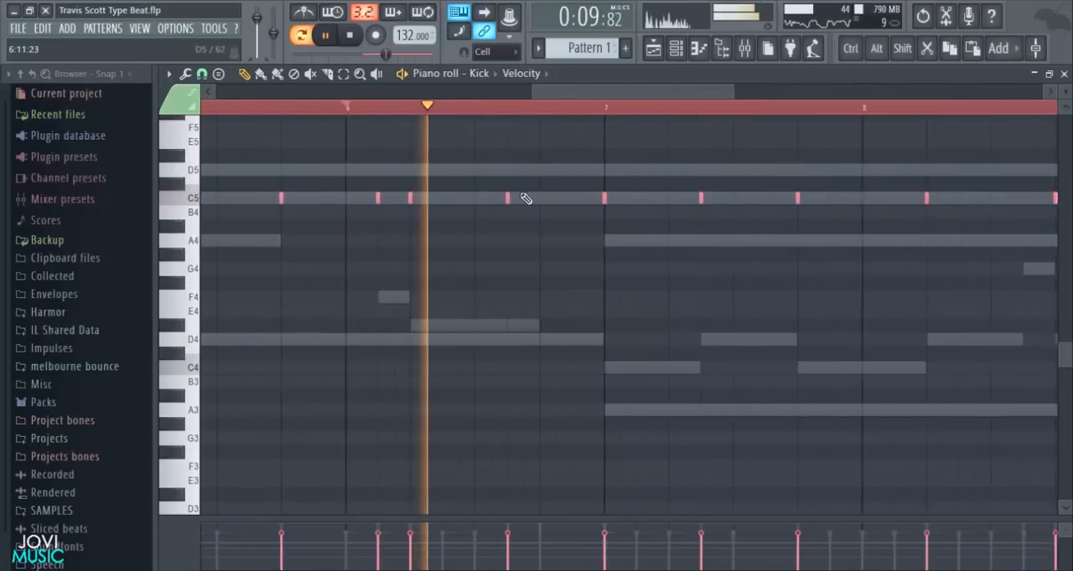
- Add a C5 kick note on step 13 of bar 6, at the end of the 808 note, and play the passage
key("space")
key("space")
key("space")
left_click(252, 106)
key("space")
scroll(579, 302, "up", 3)
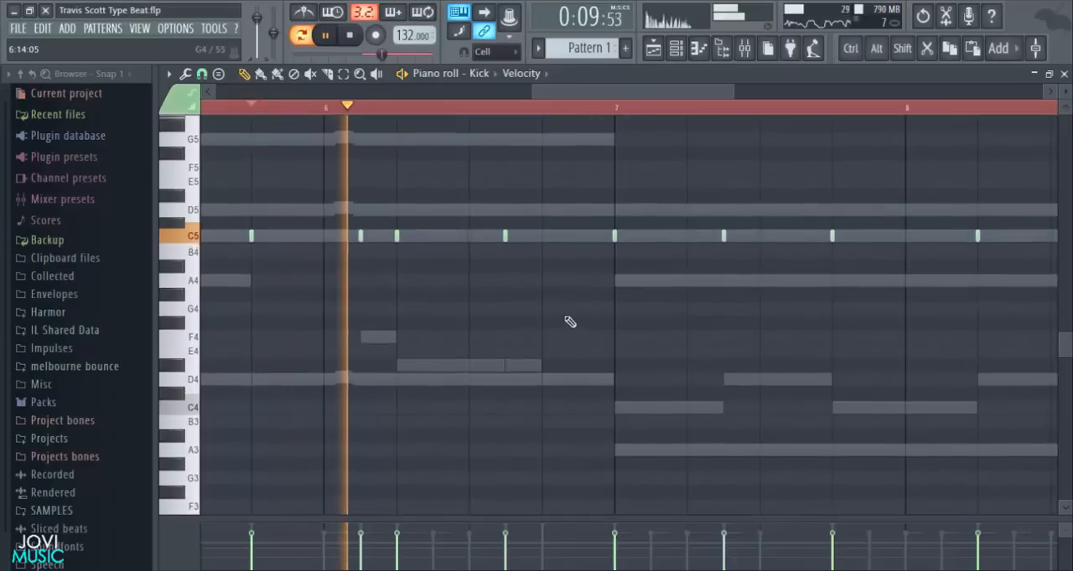
key("space")
left_click(543, 240)
key("space")
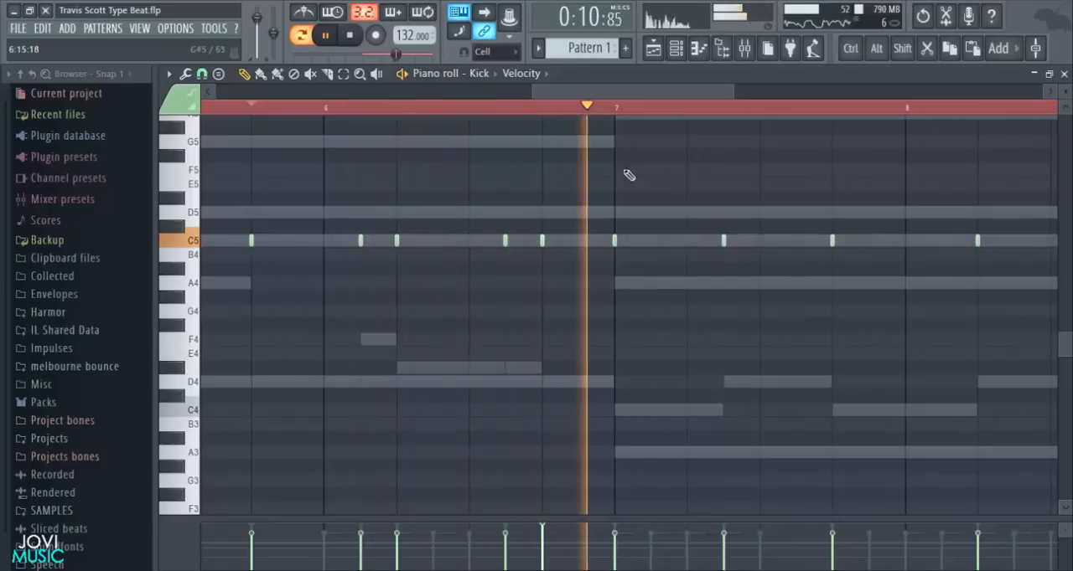
- Add a C5 kick note on step 11 of bar 8, under the G4 808 note, and play the bar
left_click_drag(649, 89, 761, 99)
scroll(717, 107, "up", 1)
scroll(718, 111, "up", 2)
key("space")
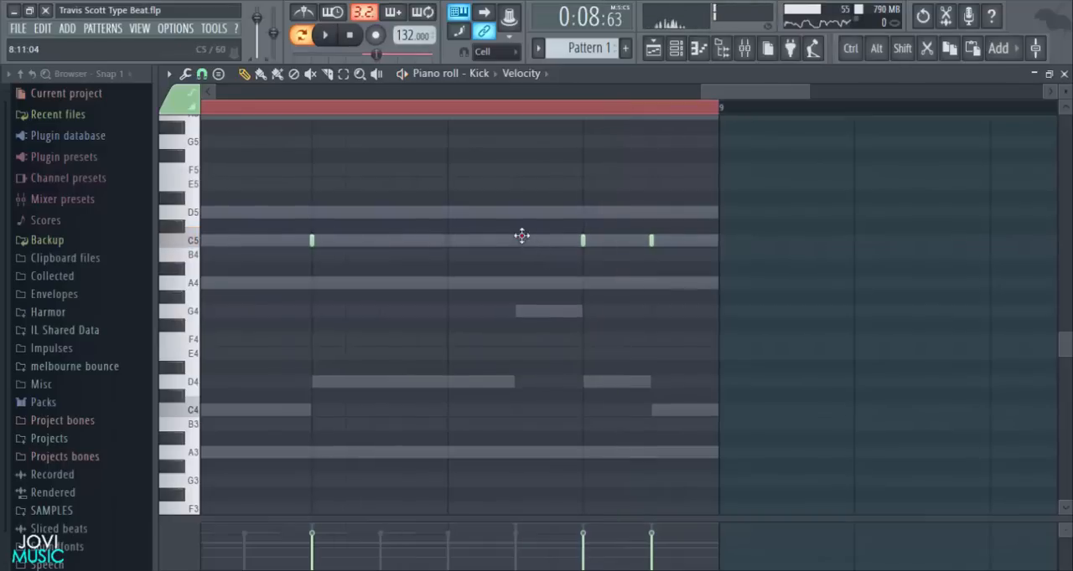
left_click(451, 109)
key("space")
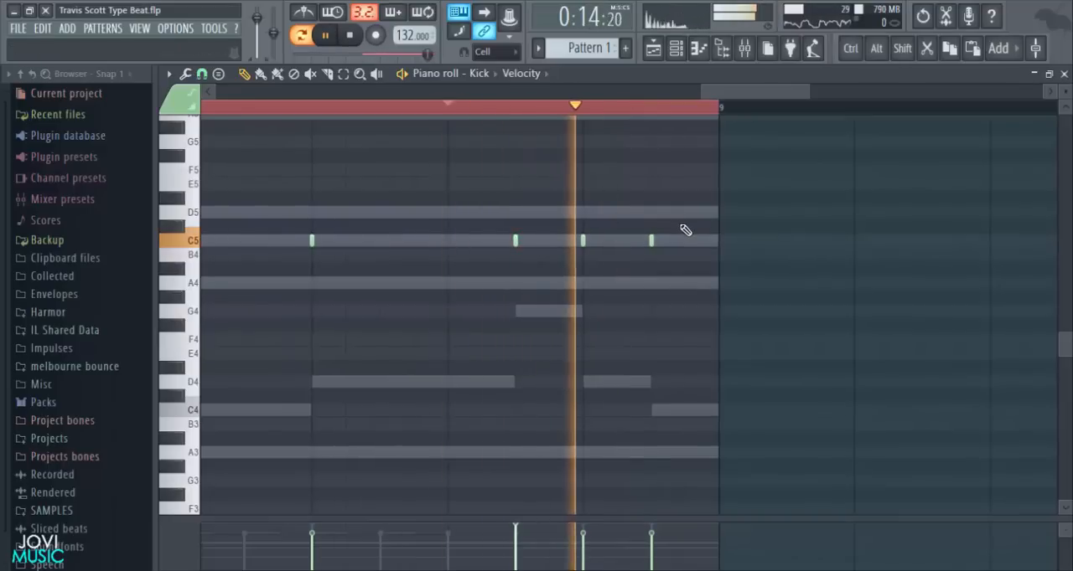
left_click(311, 112)
key("space")
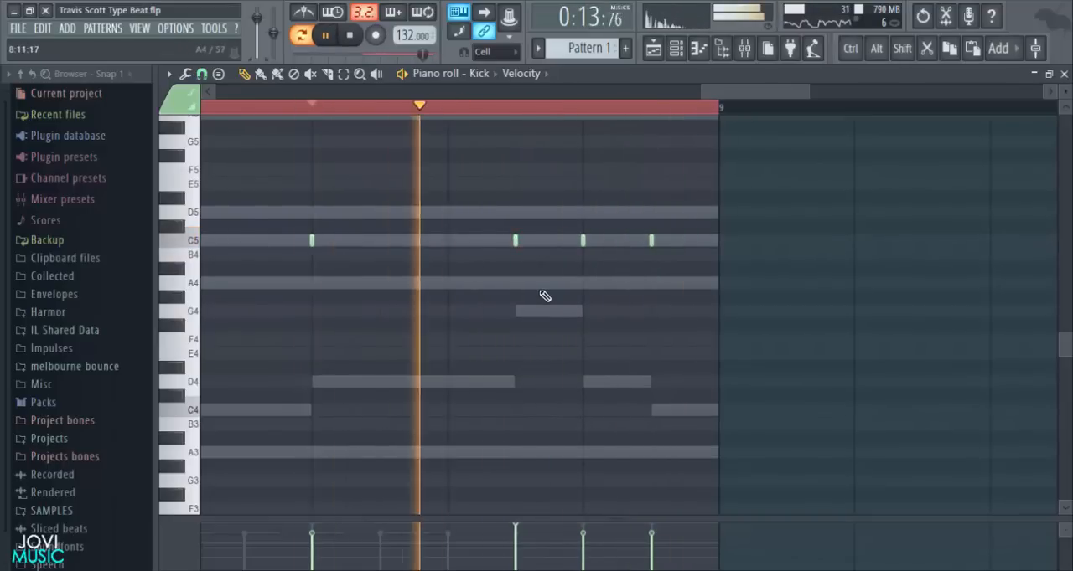
- Clear the time selection over bars 5 to 8 and return the playback position to the start of the pattern
scroll(677, 117, "down", 3)
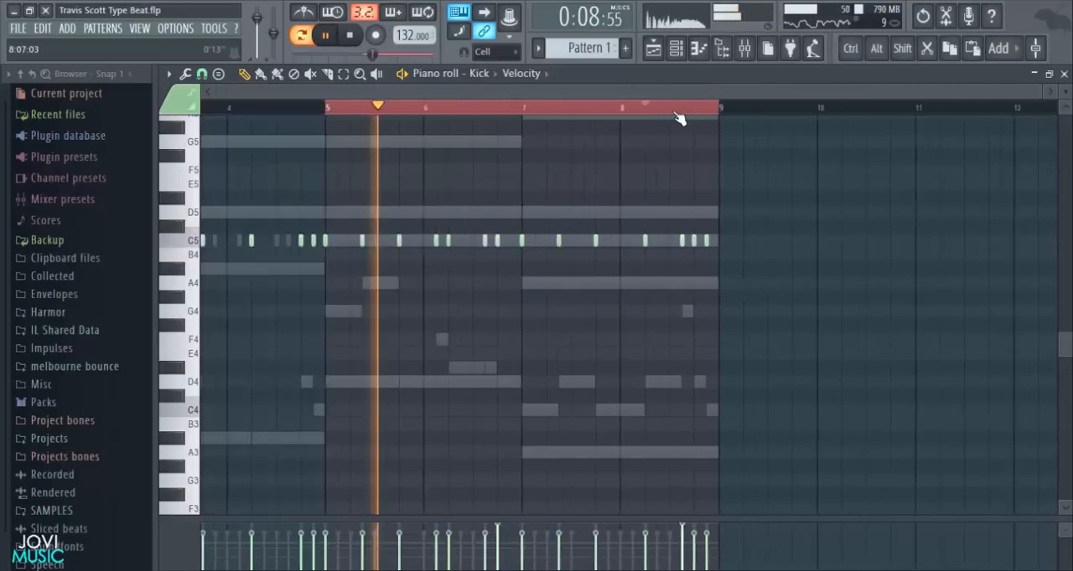
key("space")
double_click(487, 110)
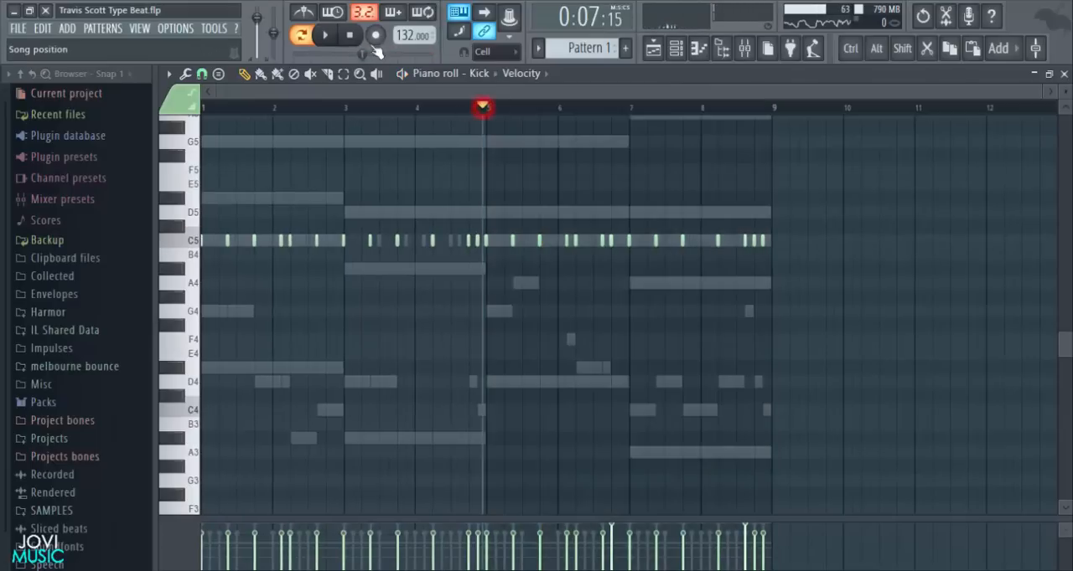
left_click(349, 35)
- Load Fruity parametric EQ 2 in the first effect slot of the Kick mixer track and solo that track
left_click(679, 46)
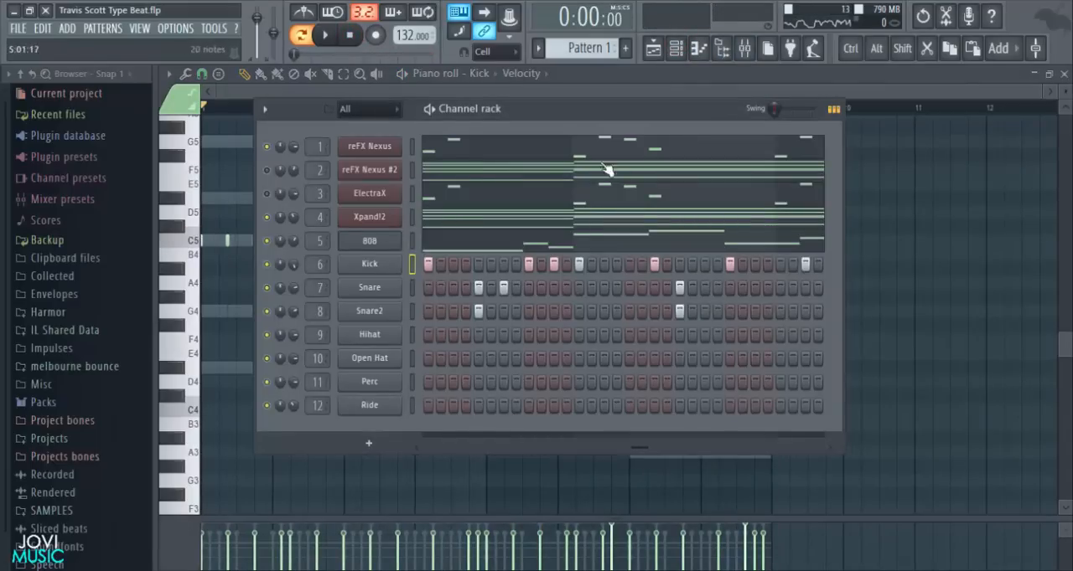
left_click(748, 46)
left_click(384, 217)
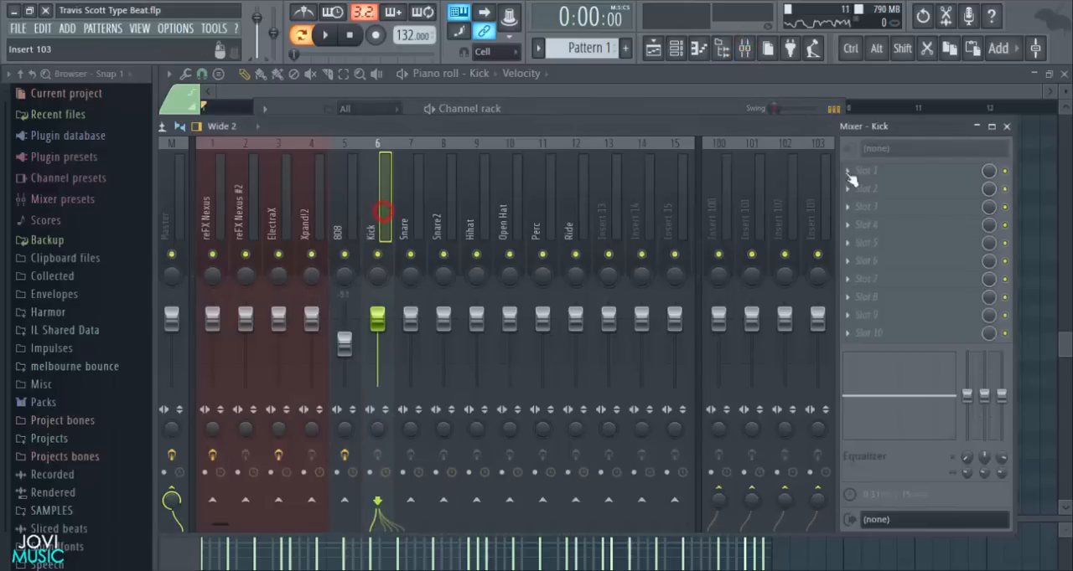
left_click(853, 171)
left_click(729, 376)
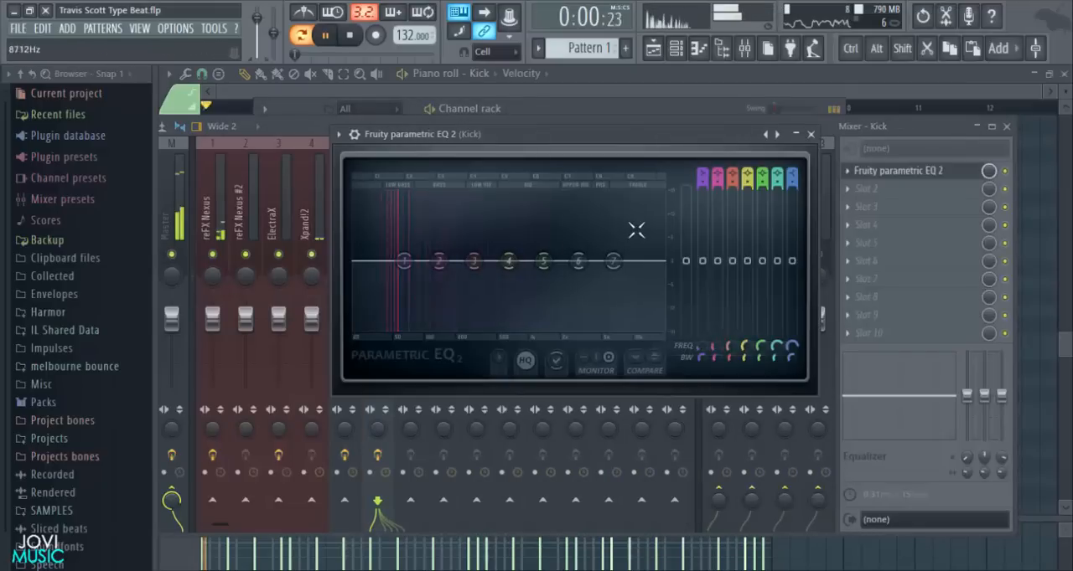
left_click(810, 134)
right_click(378, 253)
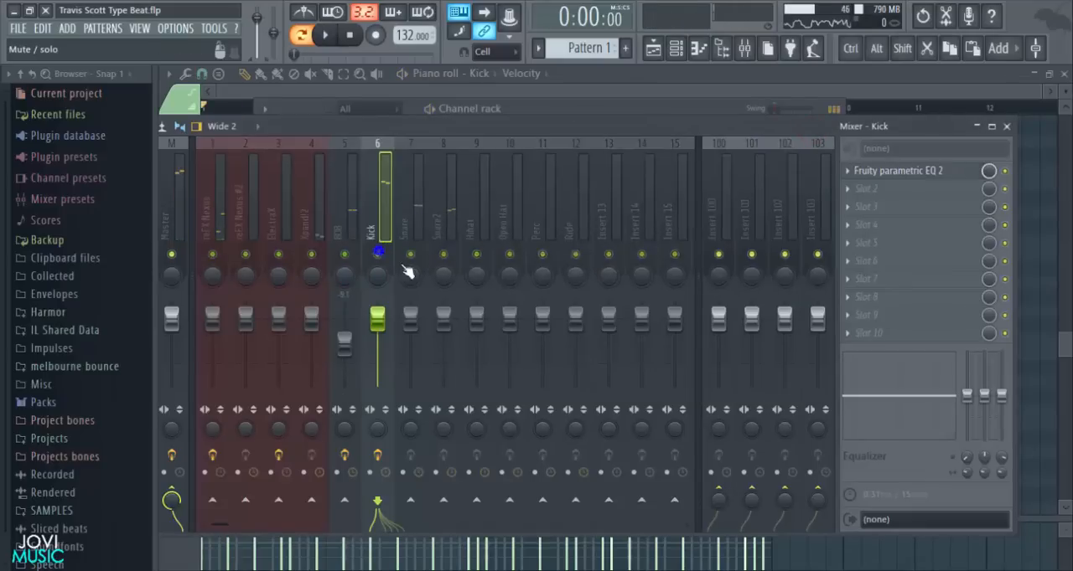
left_click(886, 171)
key("space")
mouse_move(578, 261)
left_mouse_down()
mouse_move(624, 312)
mouse_move(580, 296)
mouse_move(574, 275)
left_mouse_up()
right_click(574, 275)
left_click(598, 299)
key("space")
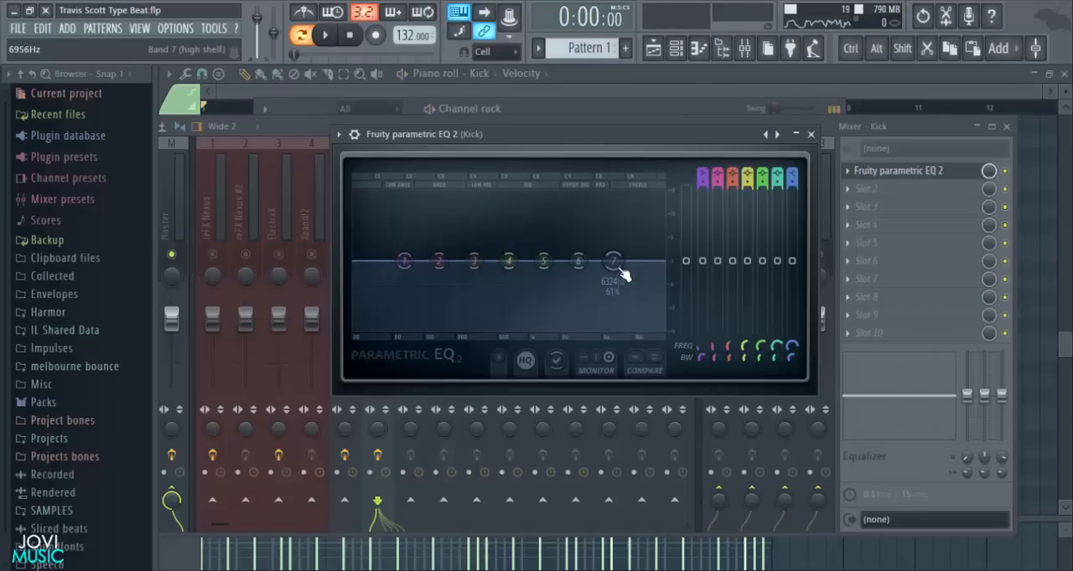
left_click_drag(543, 262, 542, 220)
key("space")
right_click(542, 220)
left_click(563, 241)
- On the kick EQ, cut band 5 to -6.4 dB at 1417 Hz with 14% bandwidth and roll off the highs with band 7
left_click_drag(543, 262, 568, 242)
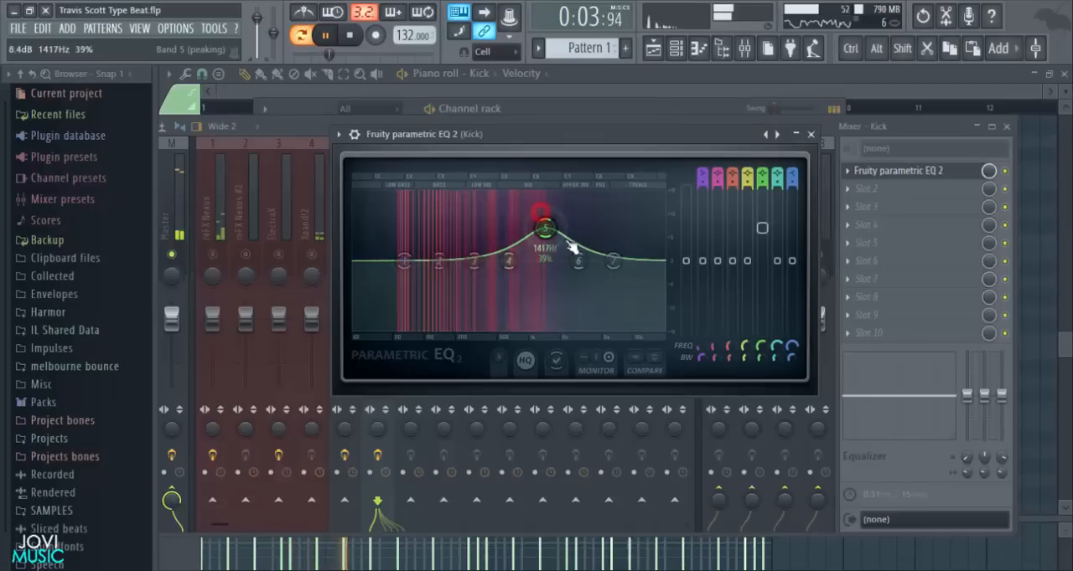
scroll(551, 231, "down", 5)
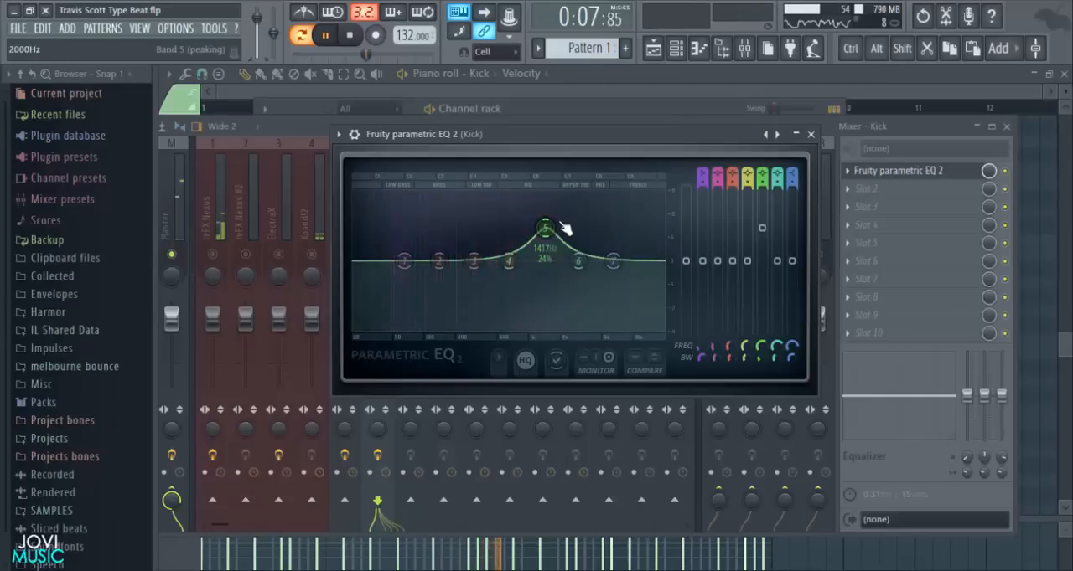
left_click_drag(761, 233, 762, 286)
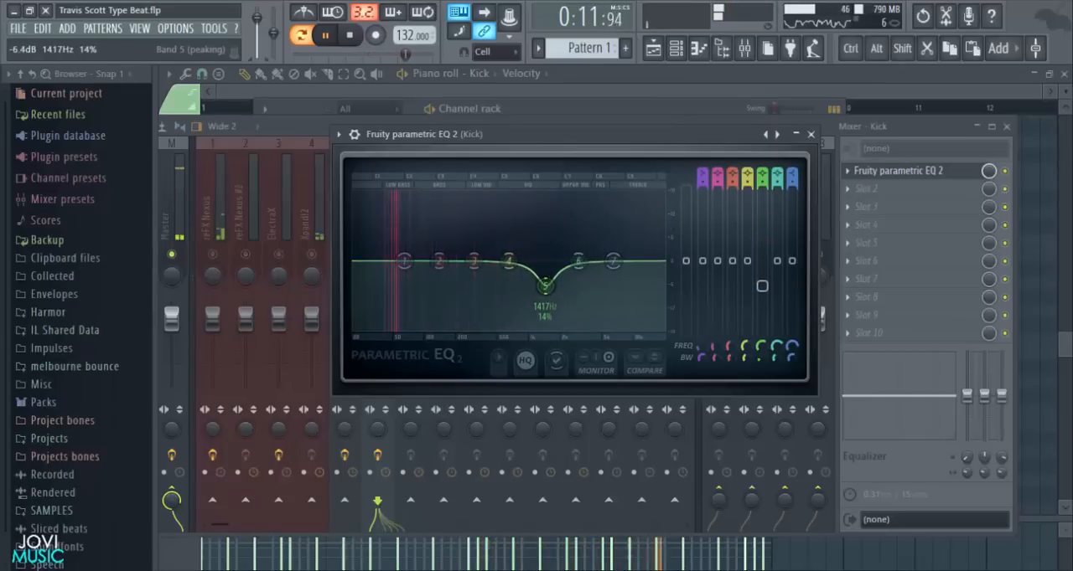
left_click_drag(615, 256, 648, 339)
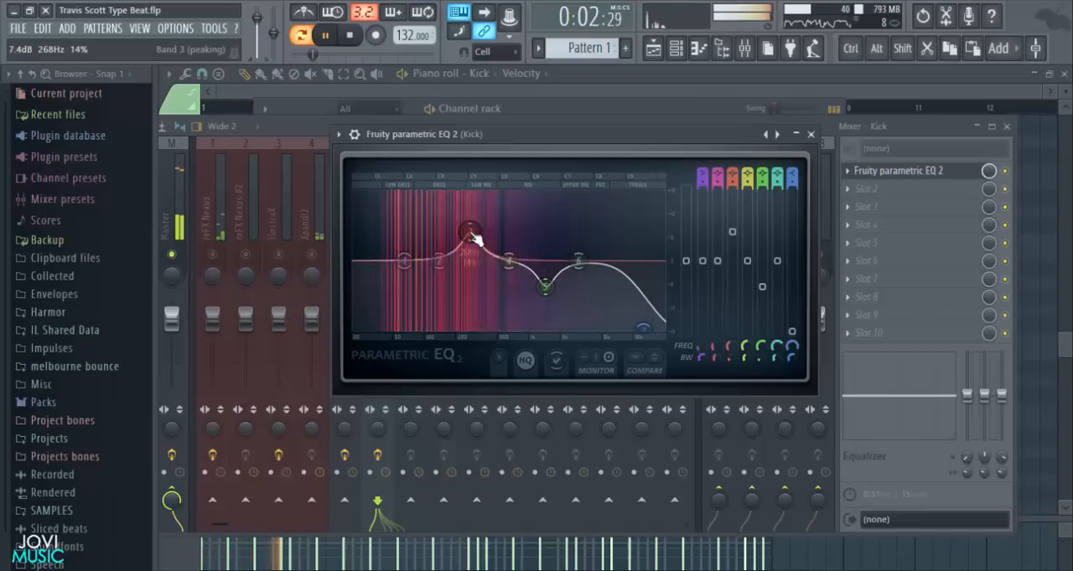
- Boost band 3 by 2.4 dB at 268 Hz and cut band 4 at 702 Hz, both with 9% bandwidth
scroll(473, 238, "down", 3)
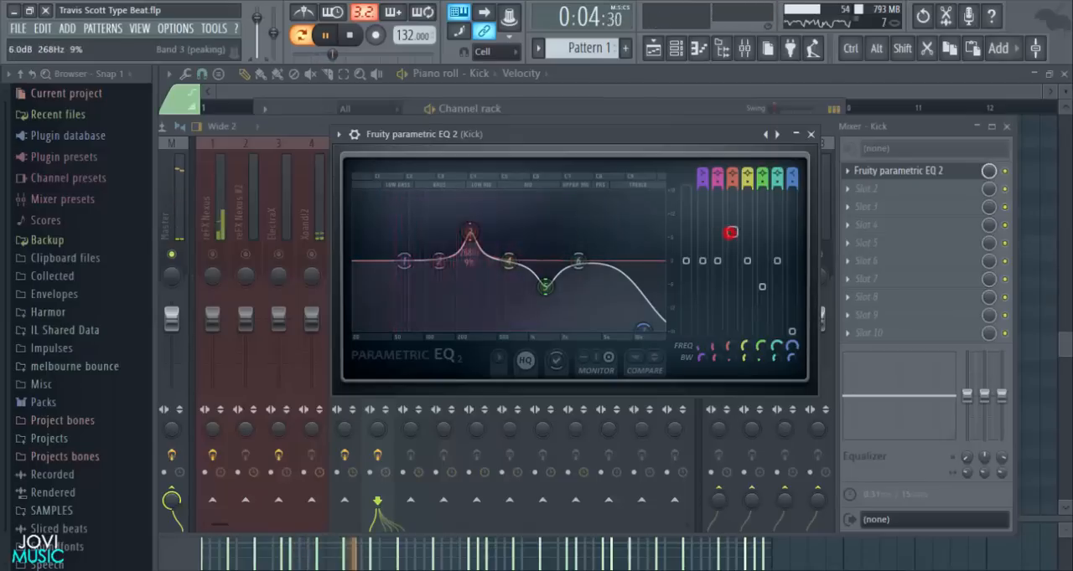
left_click_drag(734, 249, 734, 252)
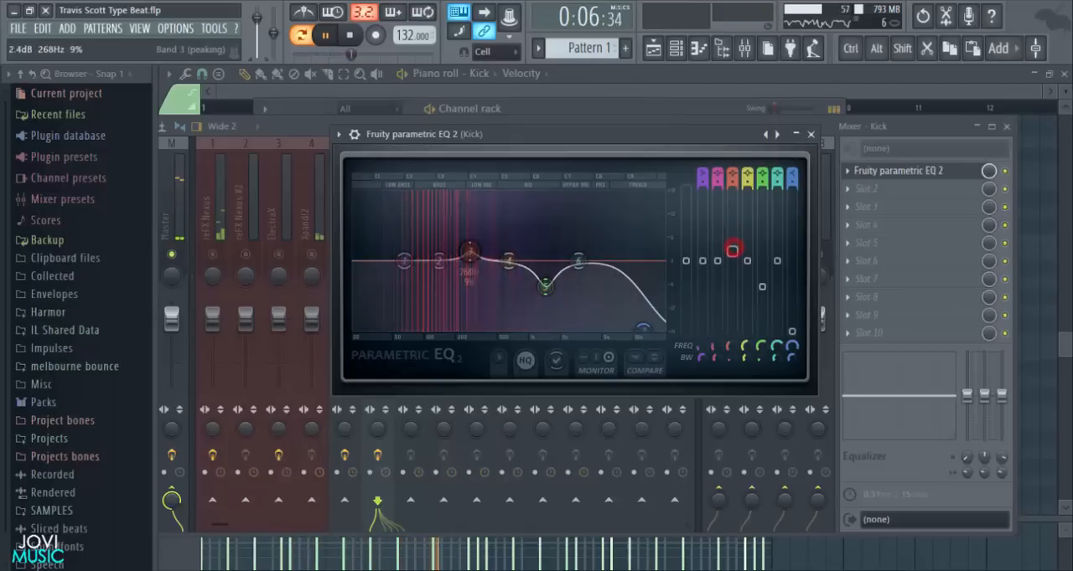
left_click_drag(514, 238, 513, 240)
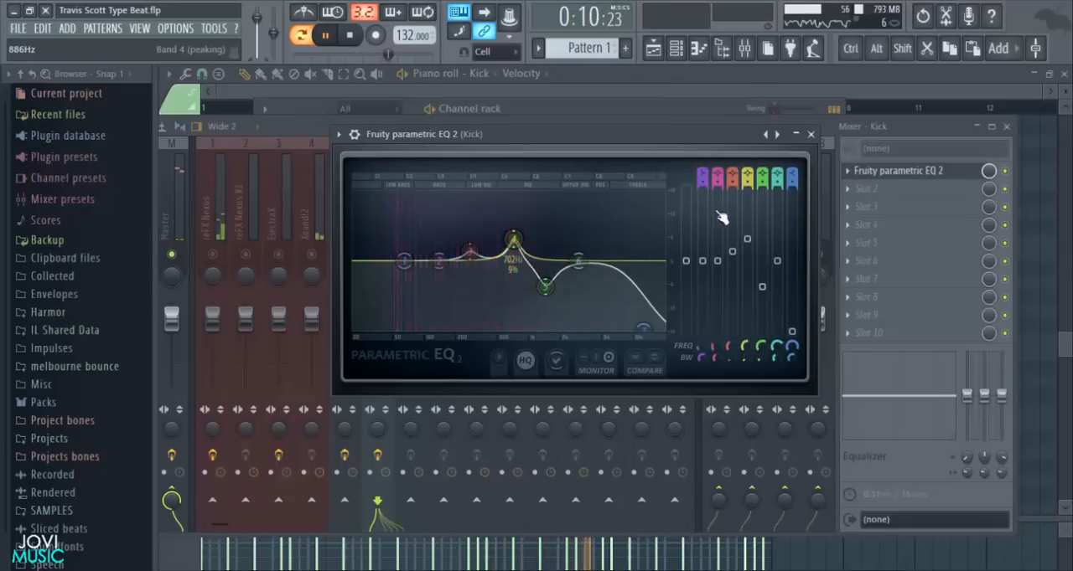
left_click_drag(746, 240, 746, 268)
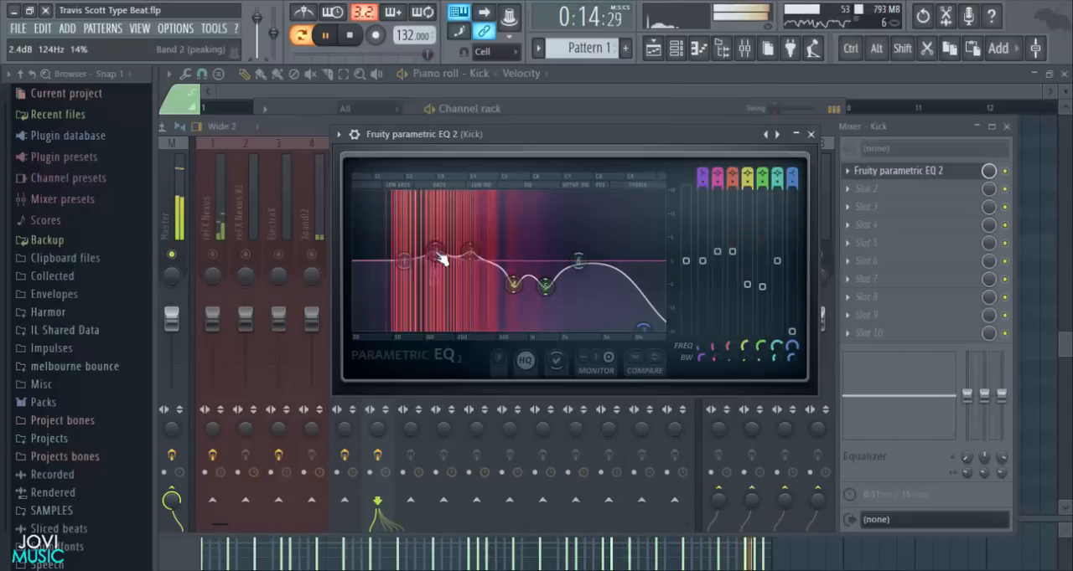
- Boost EQ band 2 slightly around 124 Hz with 14% bandwidth, pull band 6 down slightly and close the EQ
left_click(714, 252)
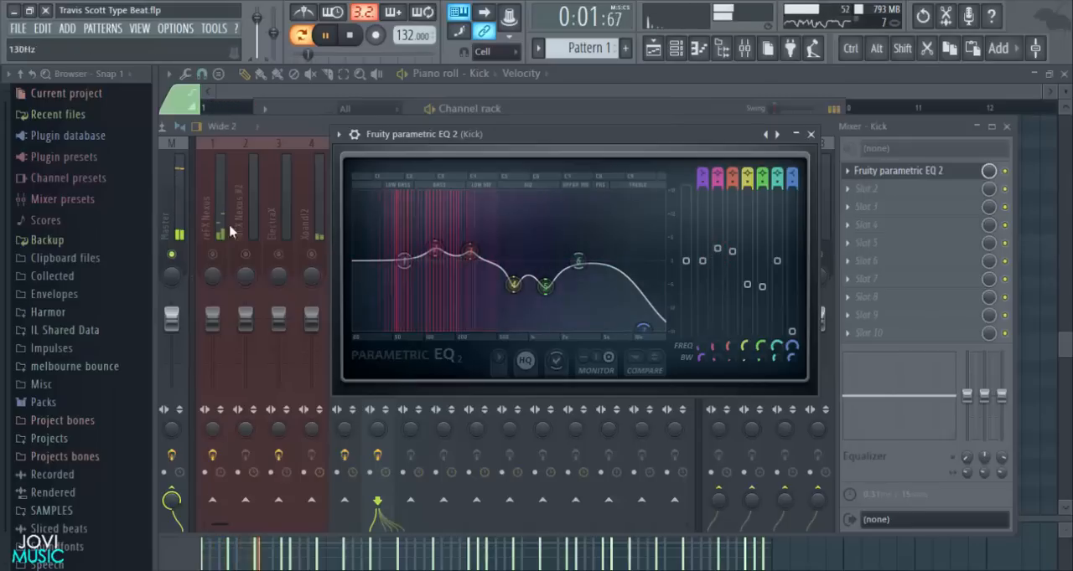
mouse_move(580, 254)
left_mouse_down()
mouse_move(594, 292)
mouse_move(595, 268)
left_mouse_up()
left_click(810, 135)
- Unsolo the Kick mixer track, close the mixer and play the processed kick within the full beat
key("space")
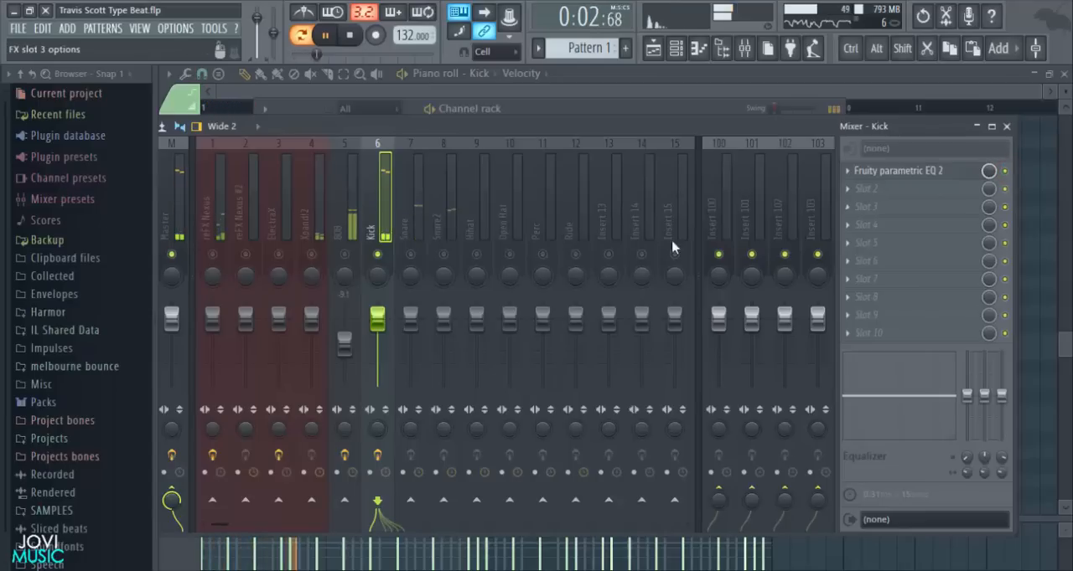
left_click(377, 252, "ctrl")
left_click(1008, 127)
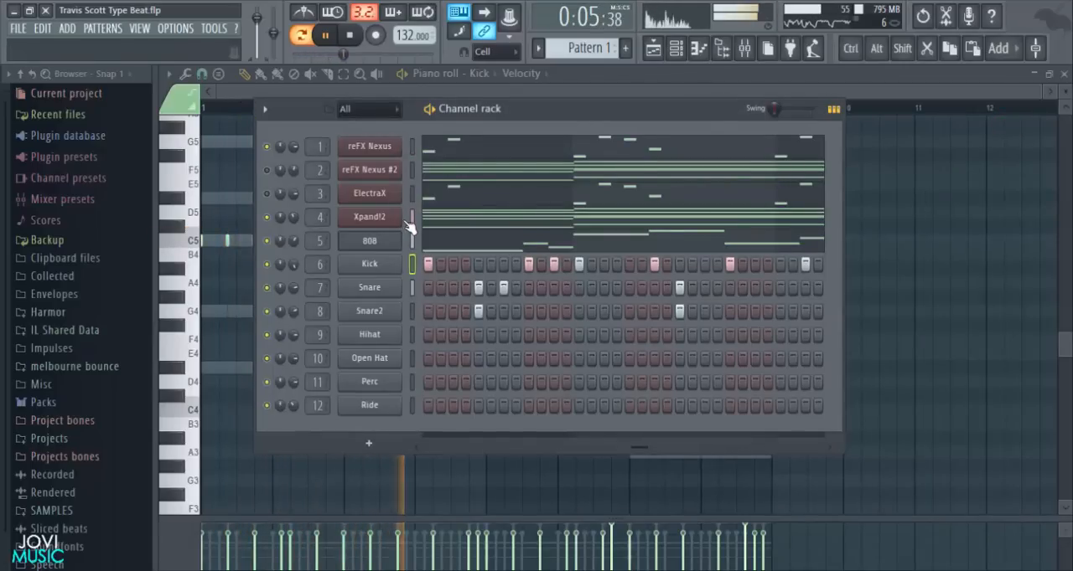
key("space")
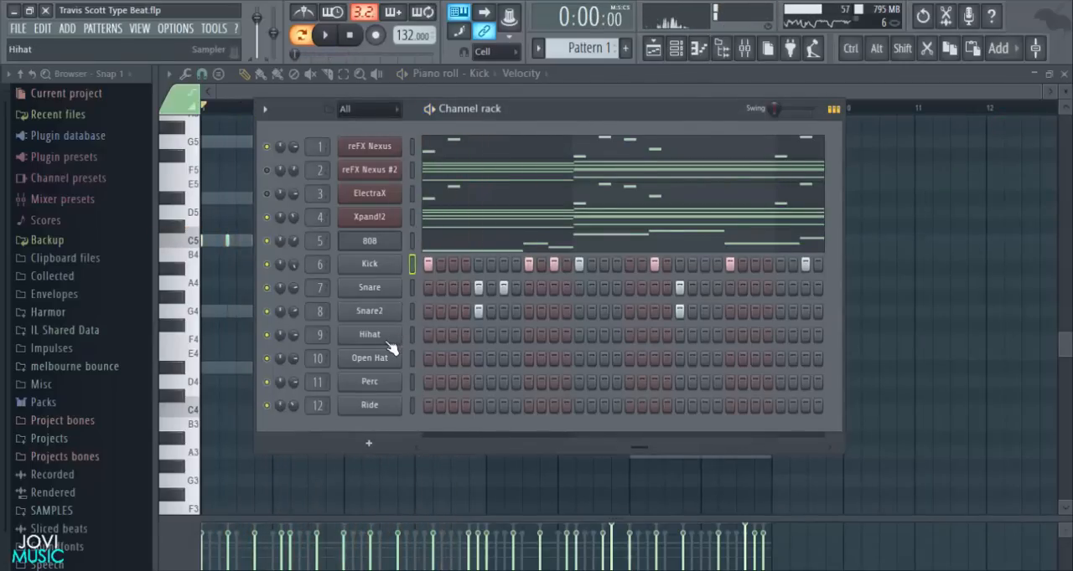
- Open the Hihat channel's piano roll and add C5 notes on steps 1, 3, 5 and 7 of bar 1
right_click(387, 338)
left_click(436, 335)
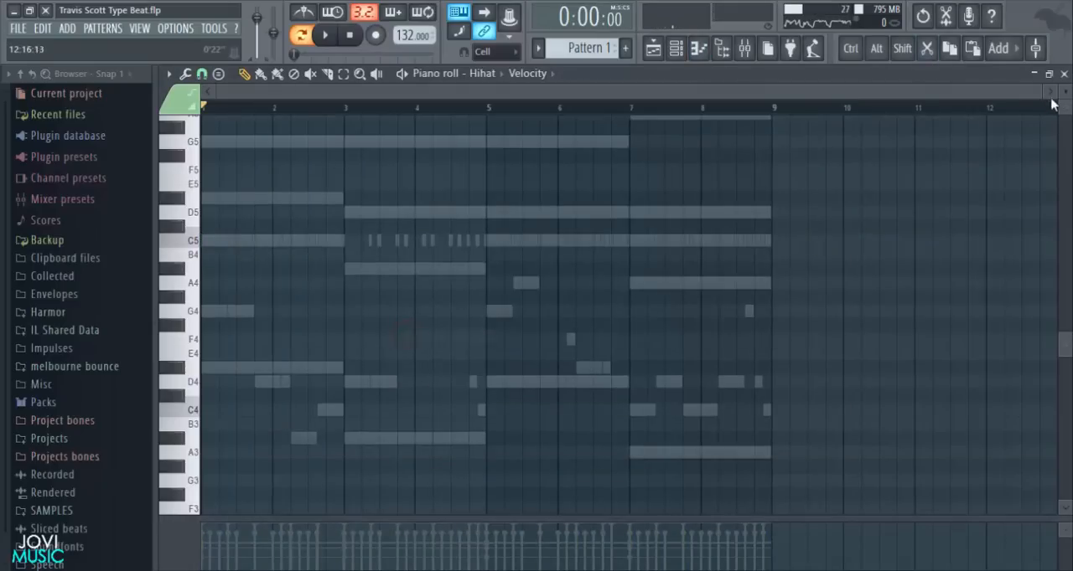
left_click_drag(1039, 90, 203, 247)
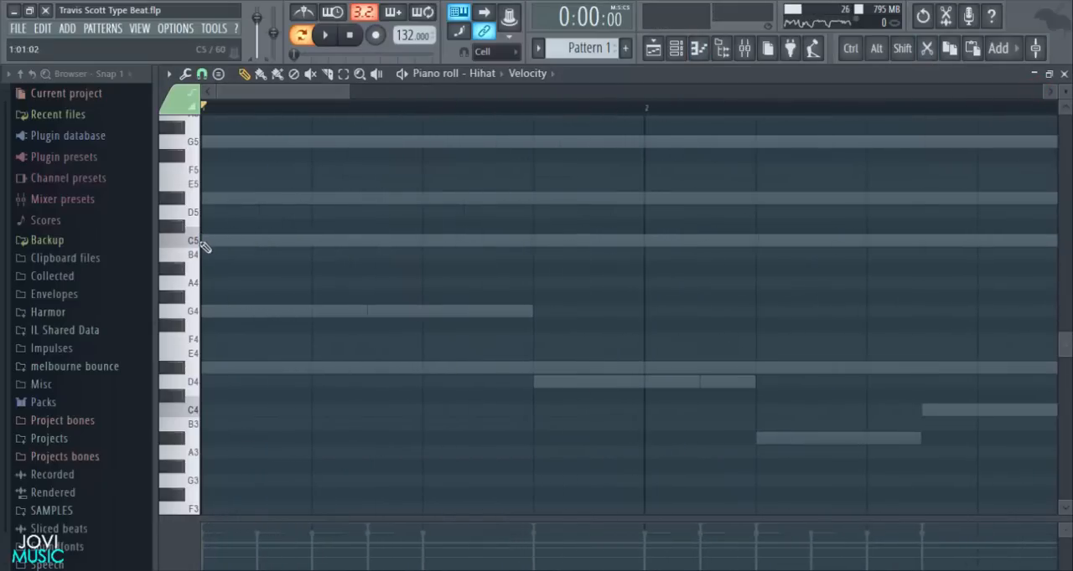
scroll(403, 288, "up", 2)
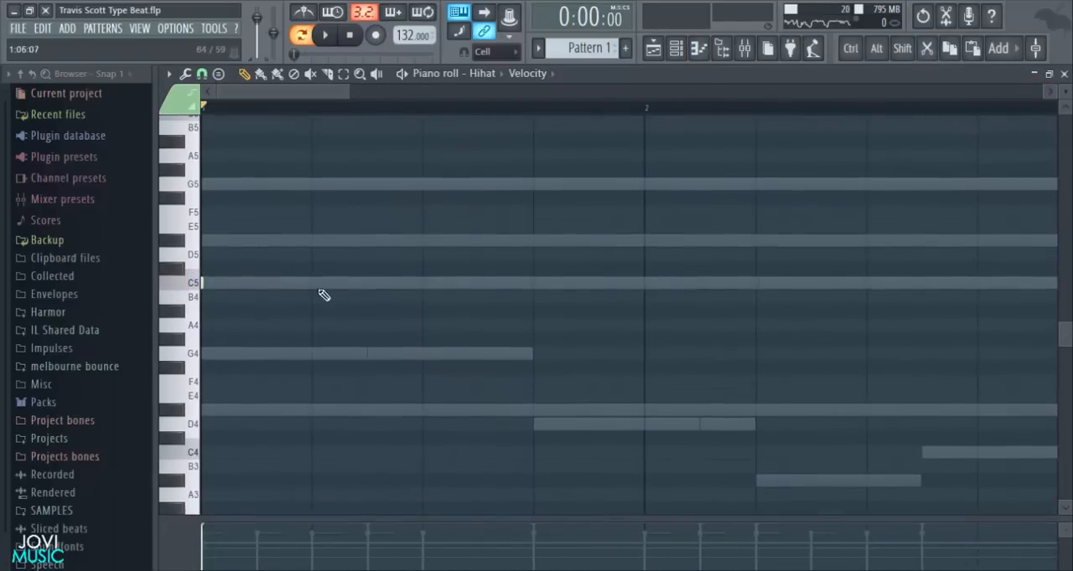
left_click(258, 284)
key("space")
left_click(312, 283)
left_click(367, 284)
right_click(425, 328)
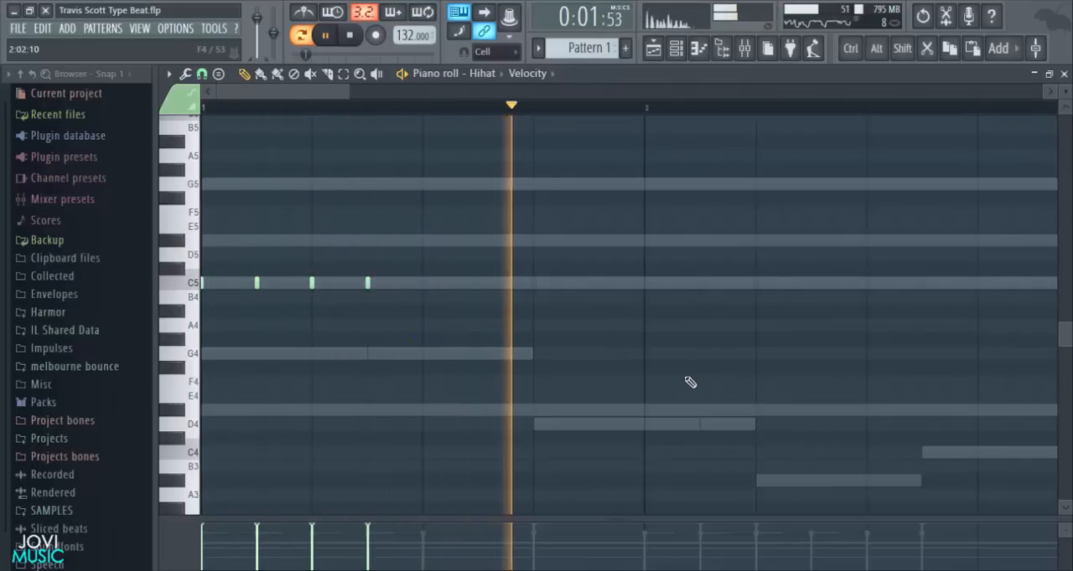
- Add C5 hi-hat notes on steps 11 and 13 of bar 1 while playing the pattern
key("space")
key("space")
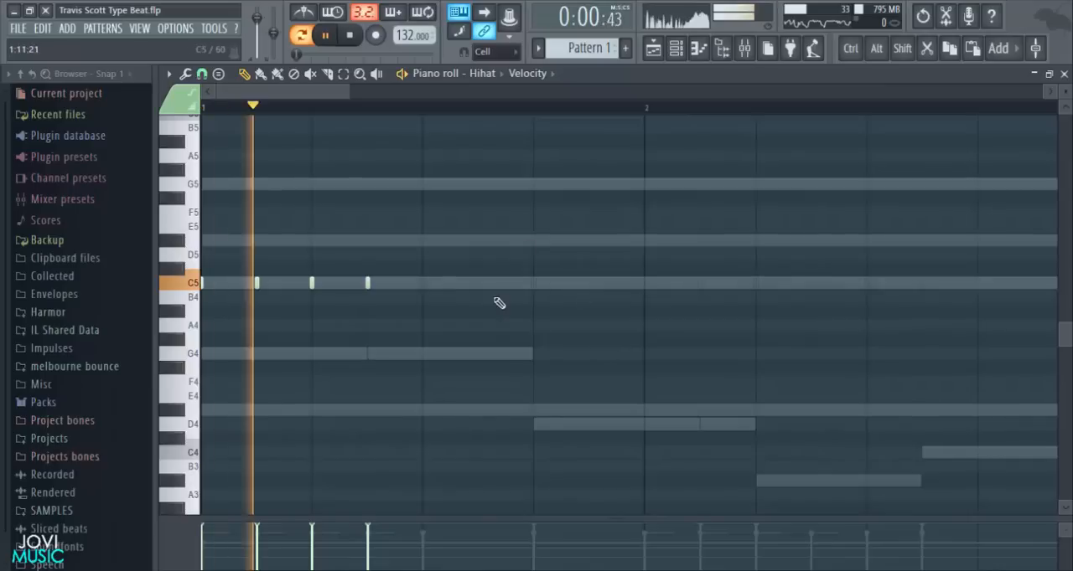
key("space")
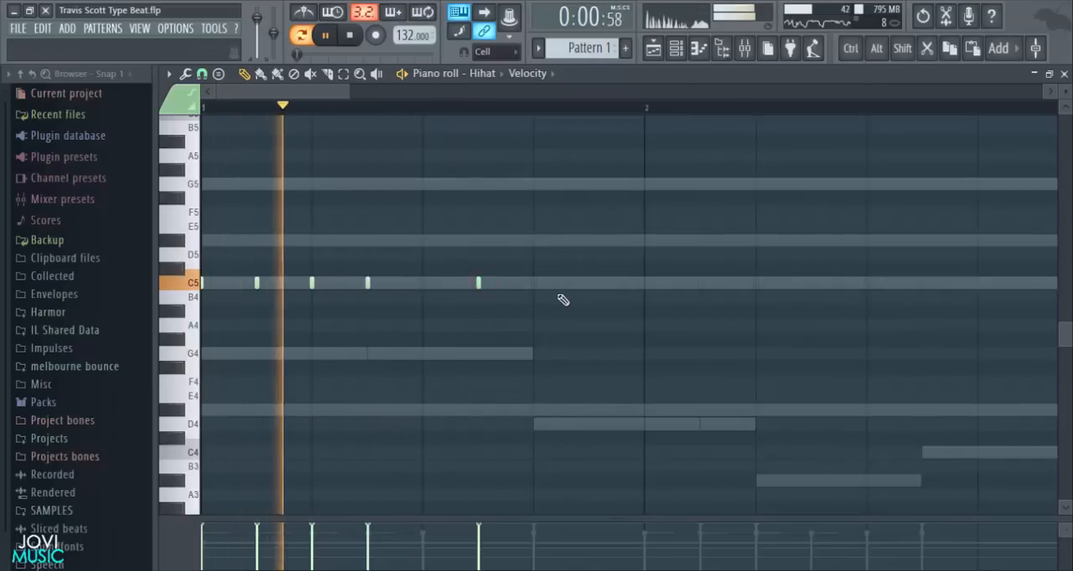
left_click(534, 283)
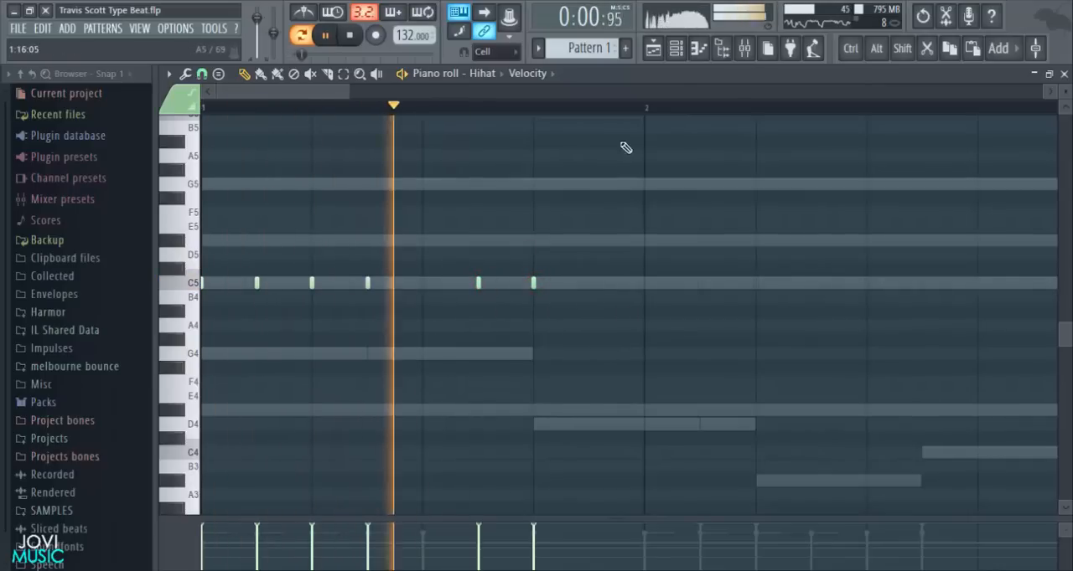
key("space")
- Set the snap to 1/3 step and add a C5 hi-hat roll from step 15 of bar 1 to the start of bar 2
scroll(607, 134, "up", 3, "ctrl")
left_click(202, 74)
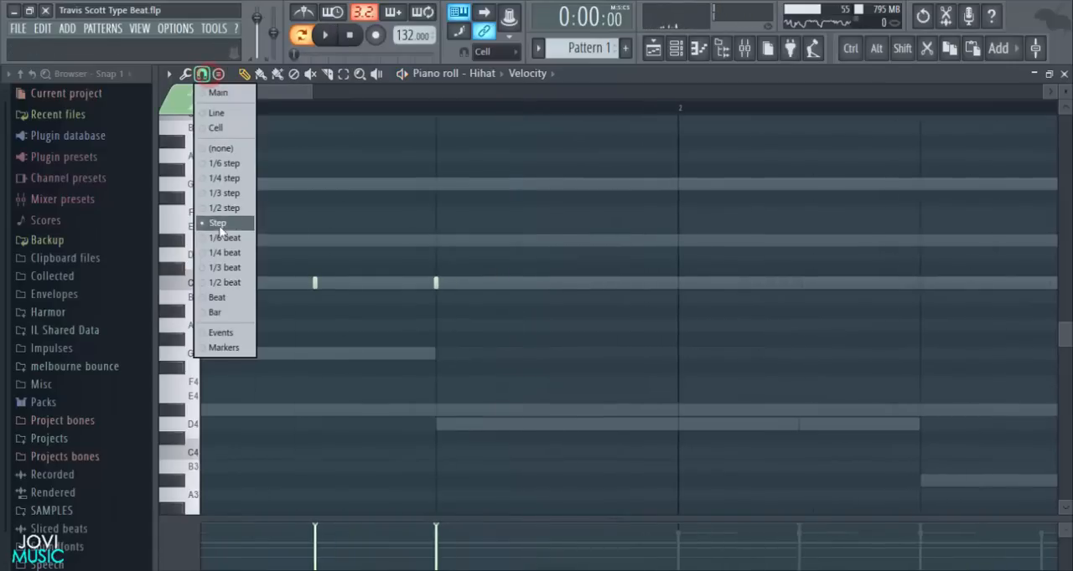
left_click(219, 198)
scroll(600, 119, "up", 3, "ctrl")
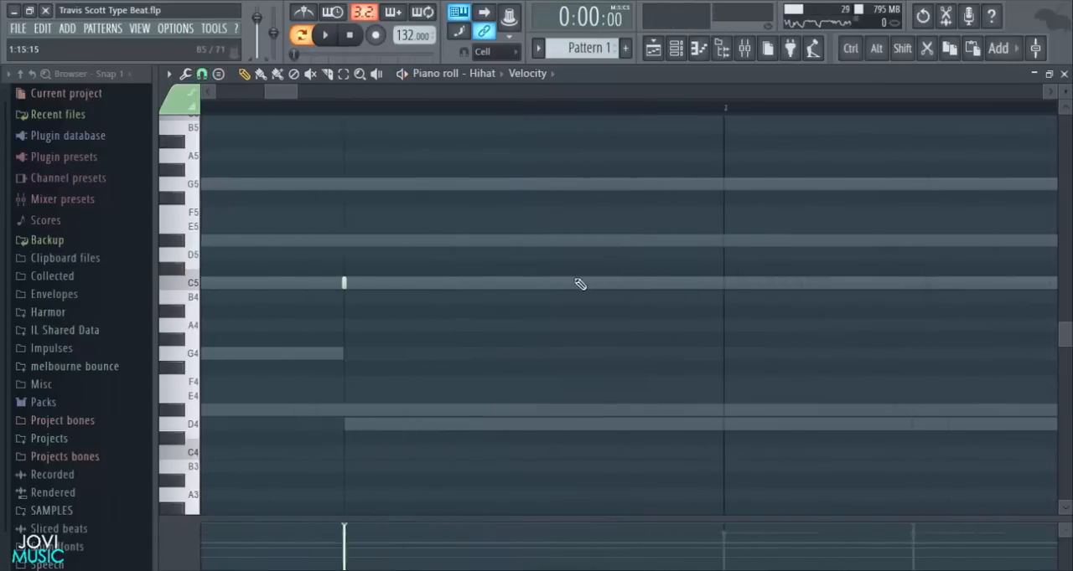
key("space")
left_click(596, 283)
left_click(634, 282)
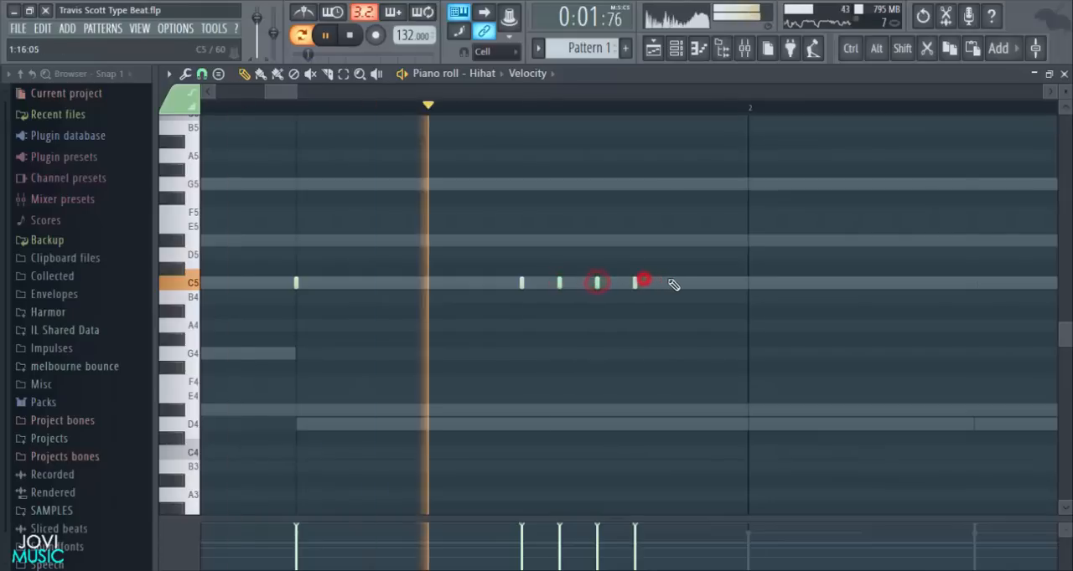
left_click(672, 282)
left_click(711, 270)
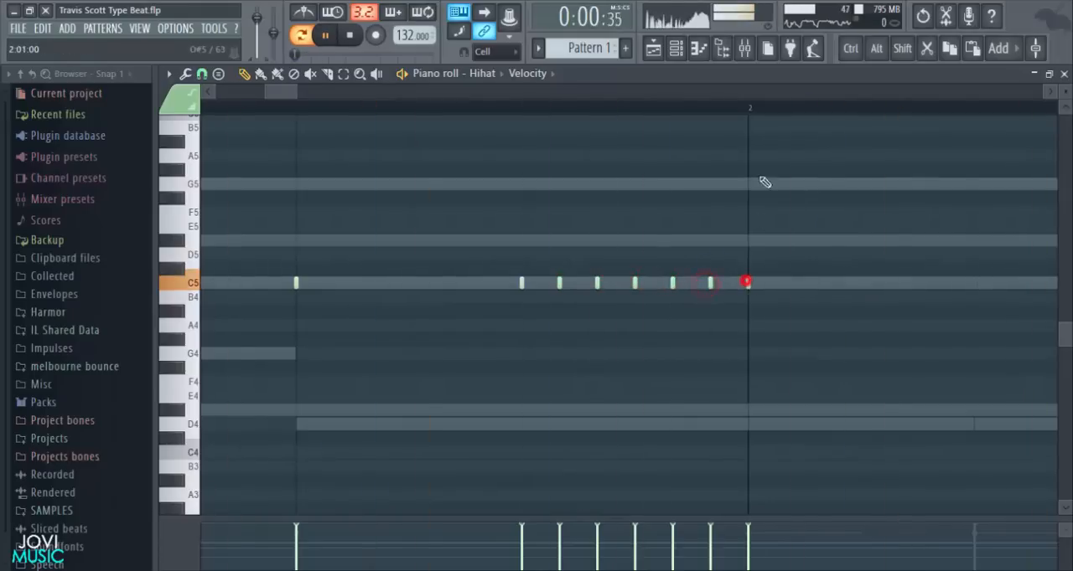
scroll(751, 116, "down", 4, "ctrl")
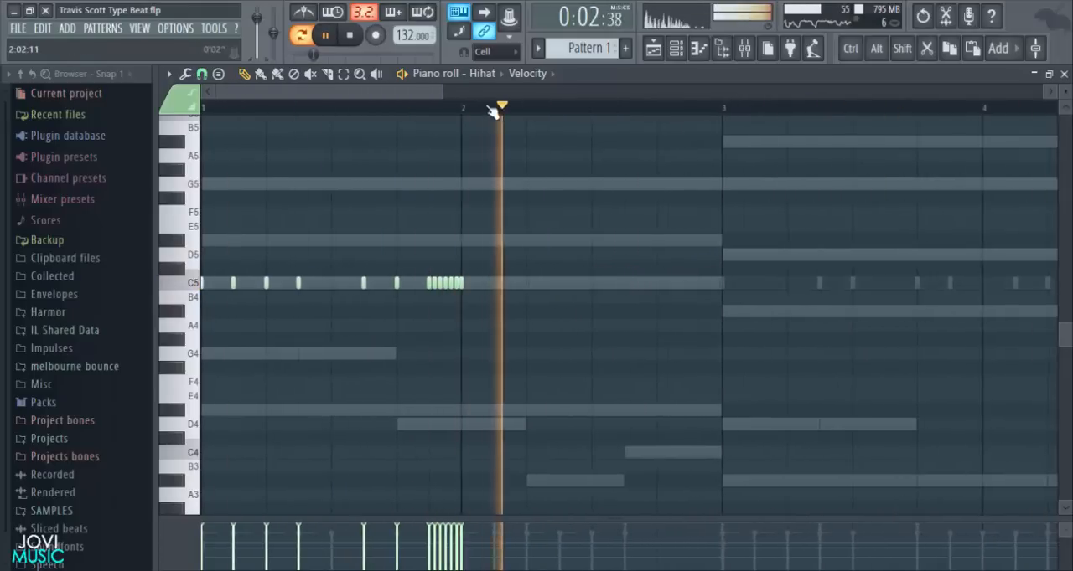
- Add C5 hi-hat notes on steps 3, 5 and 7 of bar 2 while playing the pattern
key("space")
key("space")
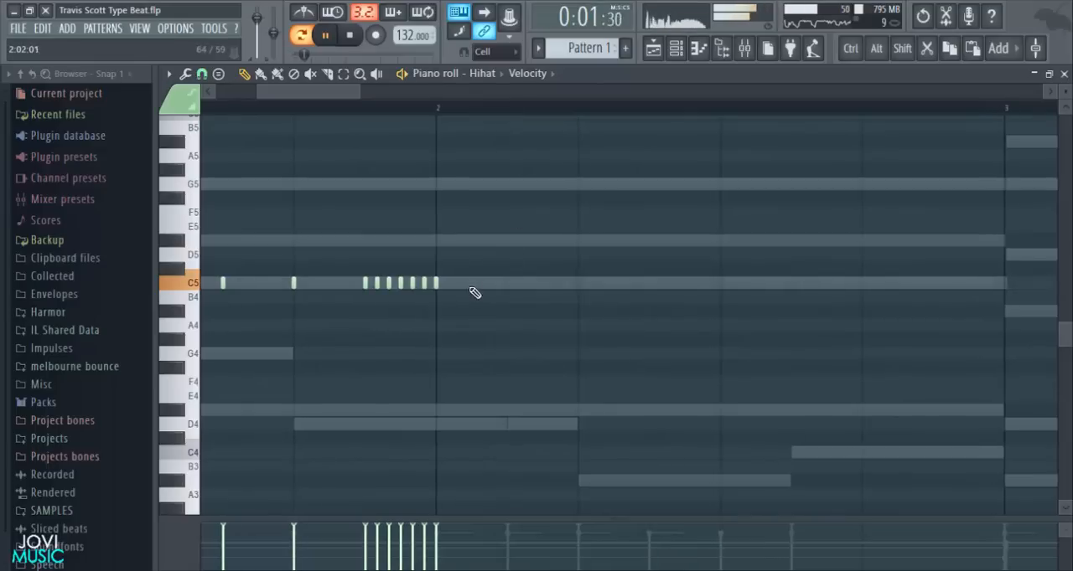
left_click(507, 283)
left_click(578, 282)
key("space")
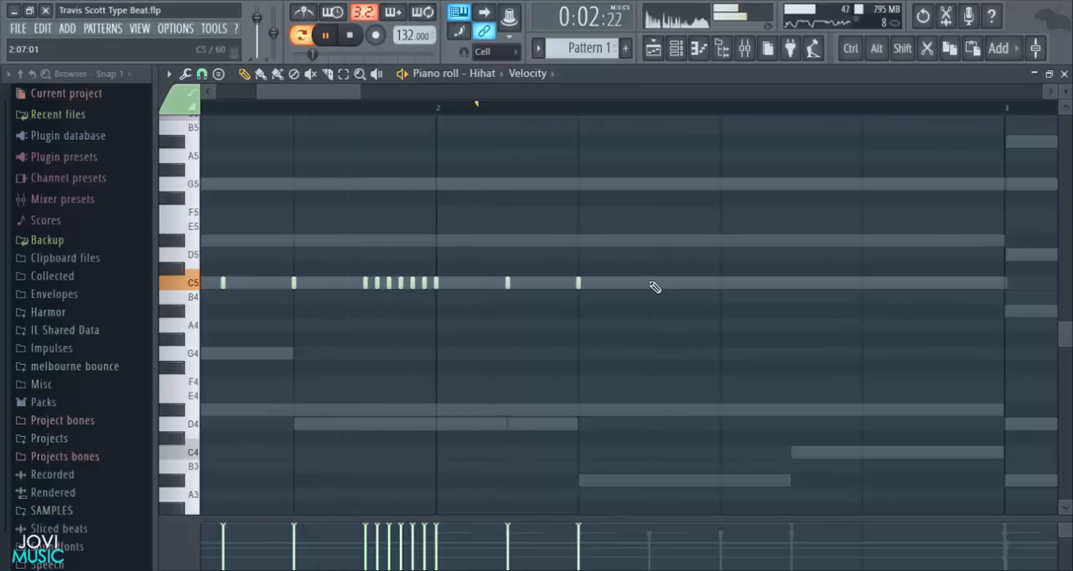
left_click(649, 282)
key("space")
right_click(651, 282)
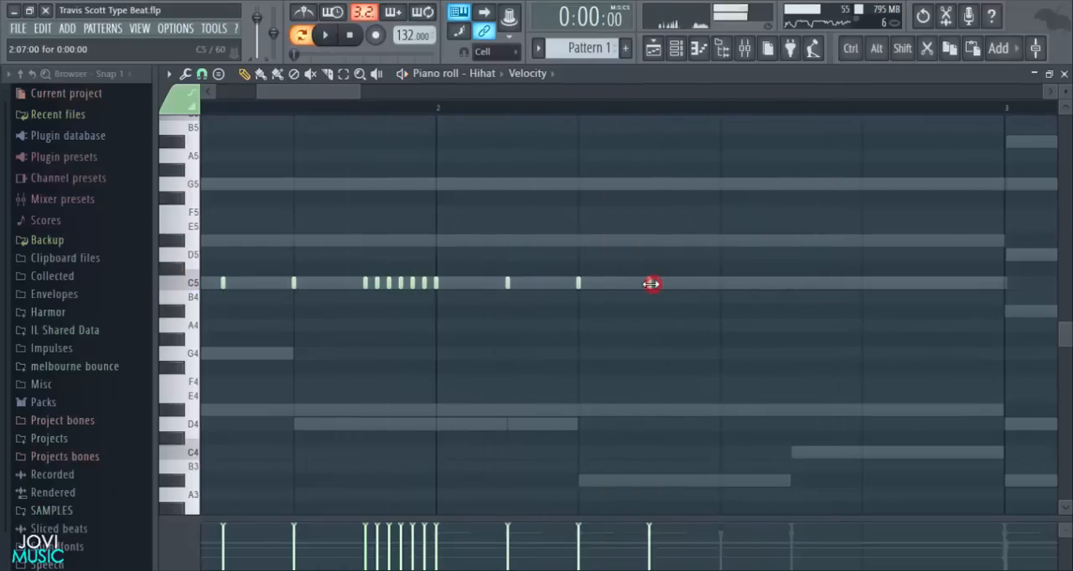
- Set the snap to 1/2 step and add a C5 hi-hat roll from step 11 to step 13 of bar 2
left_click(211, 75)
left_click(210, 207)
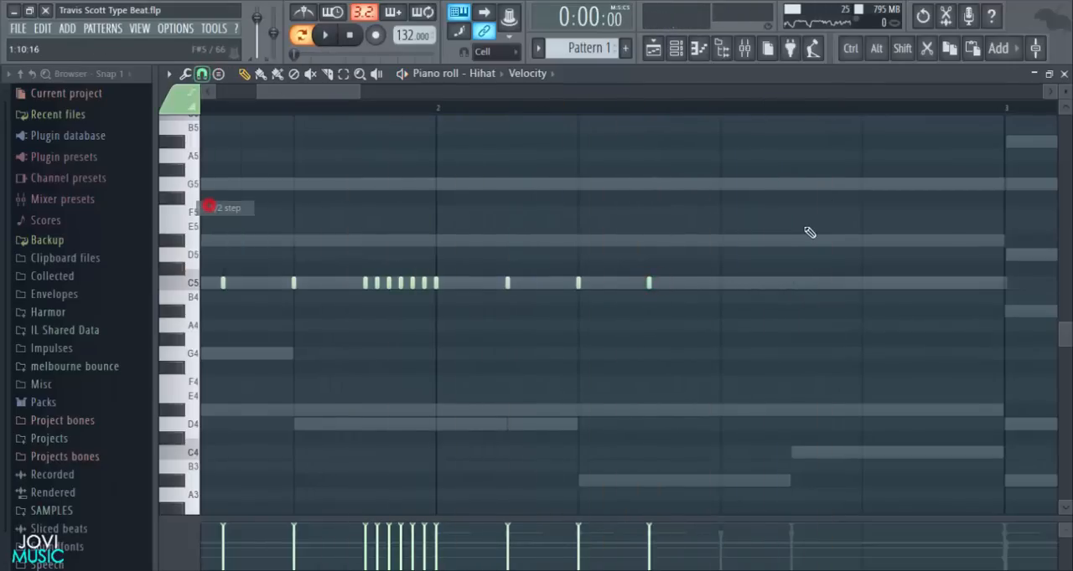
left_click_drag(330, 92, 409, 106)
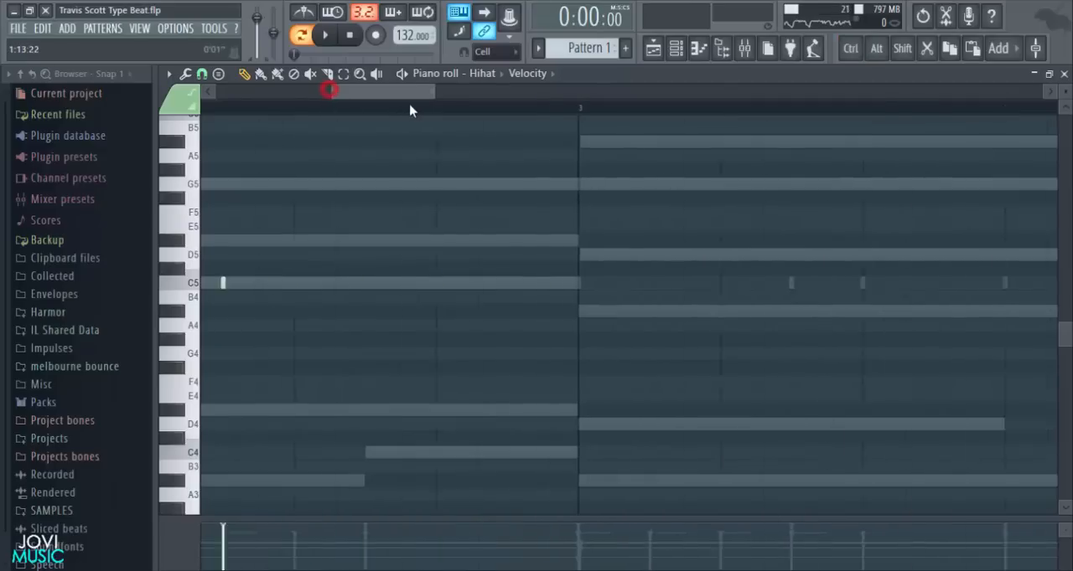
key("space")
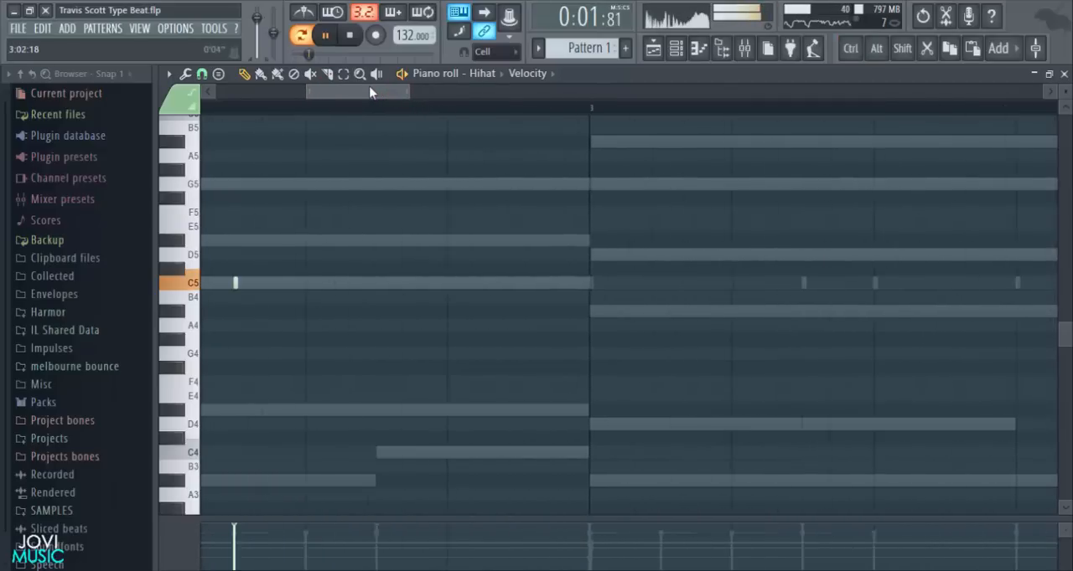
key("space")
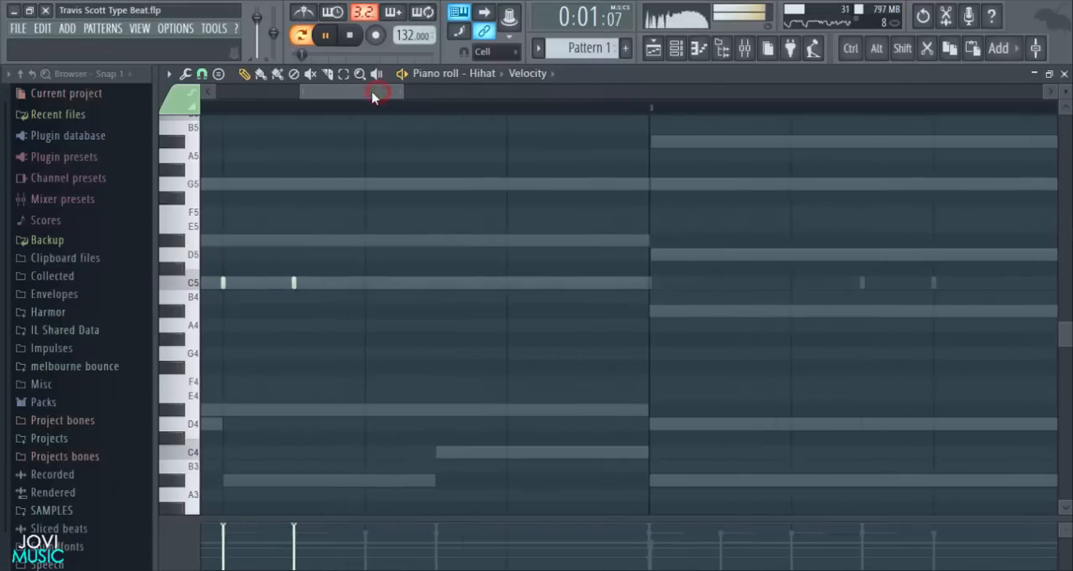
key("space")
left_click(470, 283)
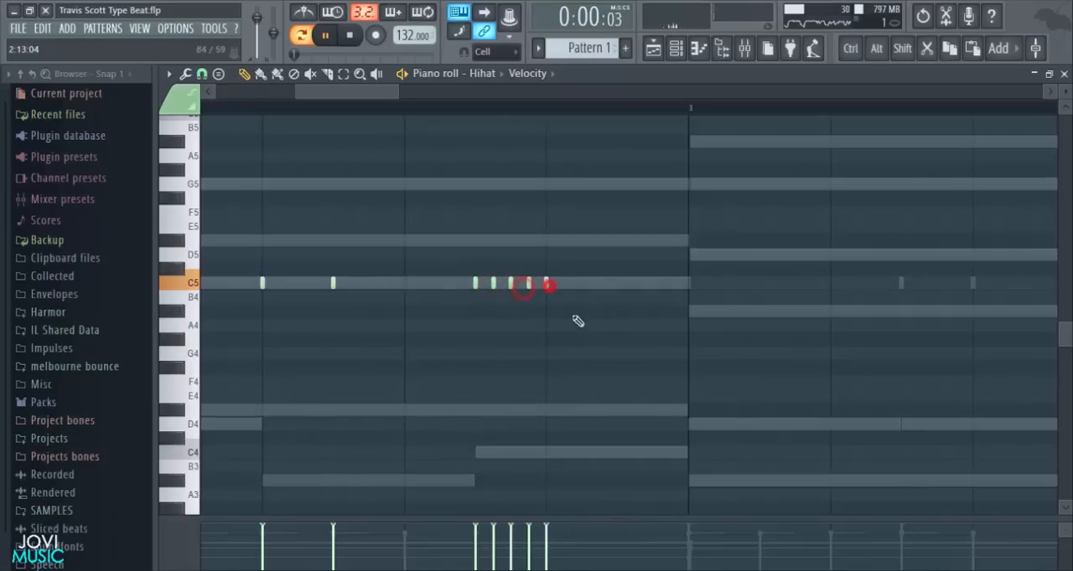
- Try two C5 hi-hat notes between steps 14 and 16 of bar 2 with 1/2 step and 1/3 step snap, and remove them
left_click(599, 283)
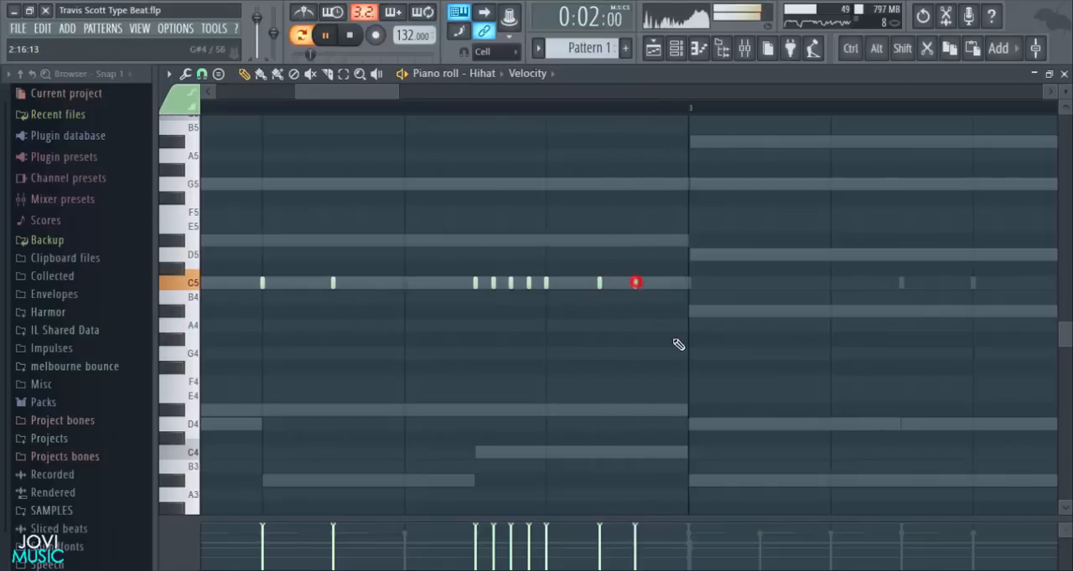
key("space")
right_click(634, 283)
left_click(202, 75)
left_click(216, 190)
left_click(594, 287)
left_click(629, 285)
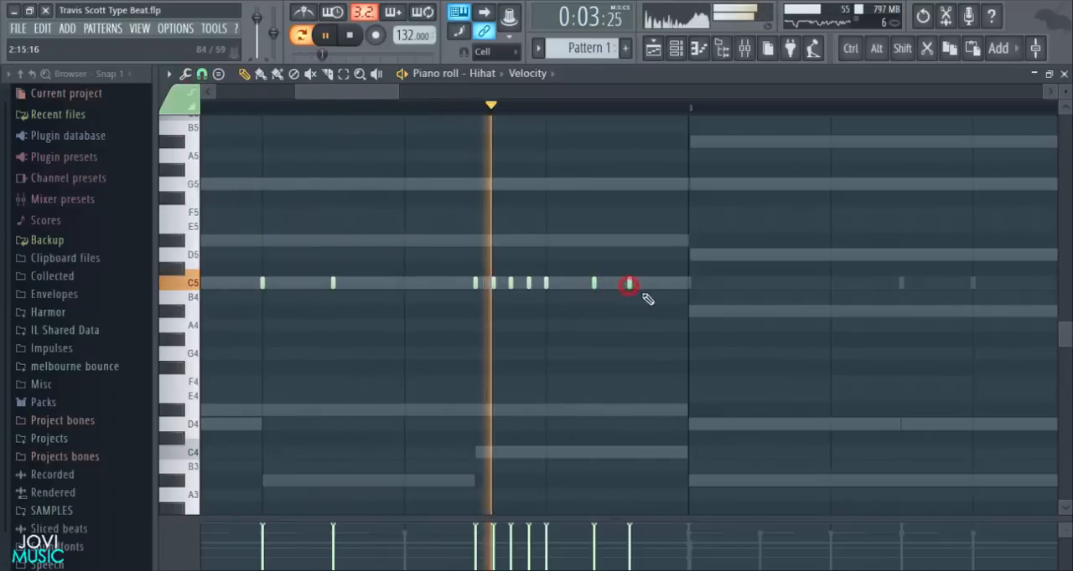
right_click(635, 283)
right_click(592, 281)
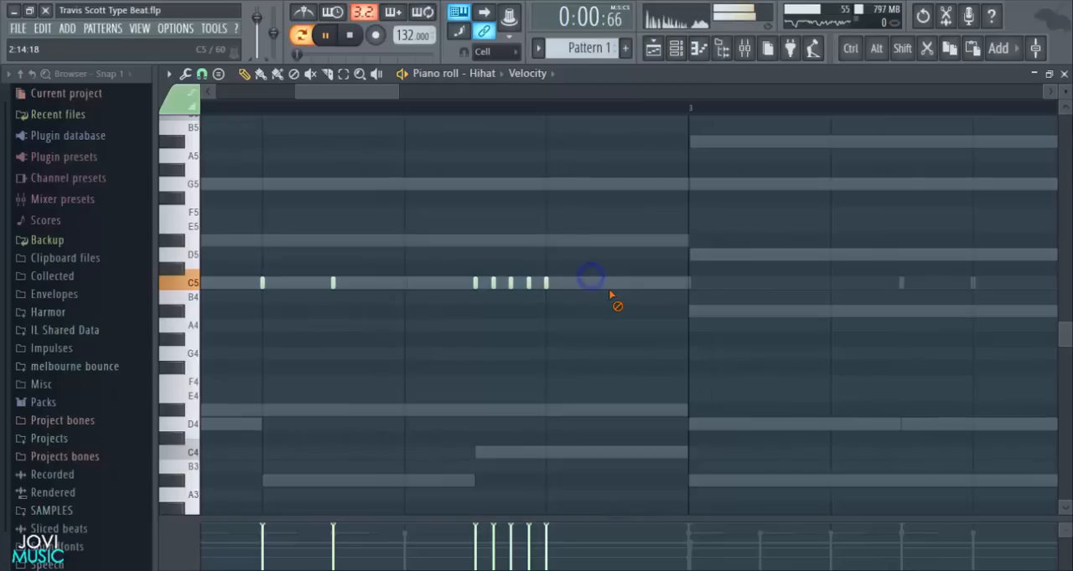
- Set the snap to 1/2 step and add C5 hi-hat notes midway through step 14, on step 16 of bar 2, and at the start of bar 3
left_click(202, 74)
left_click(220, 207)
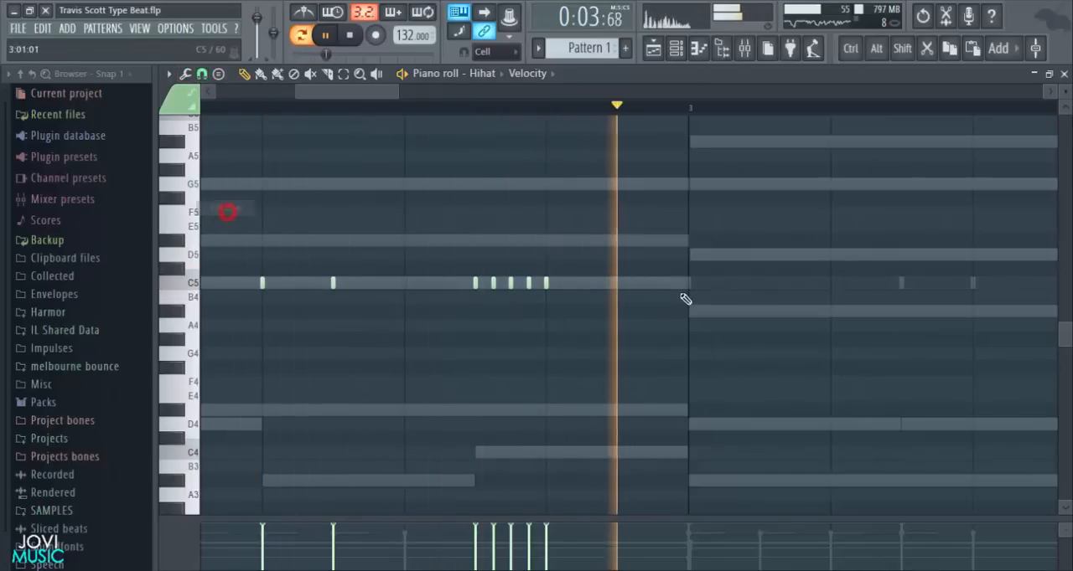
left_click(600, 283)
left_click(653, 283)
key("space")
key("space")
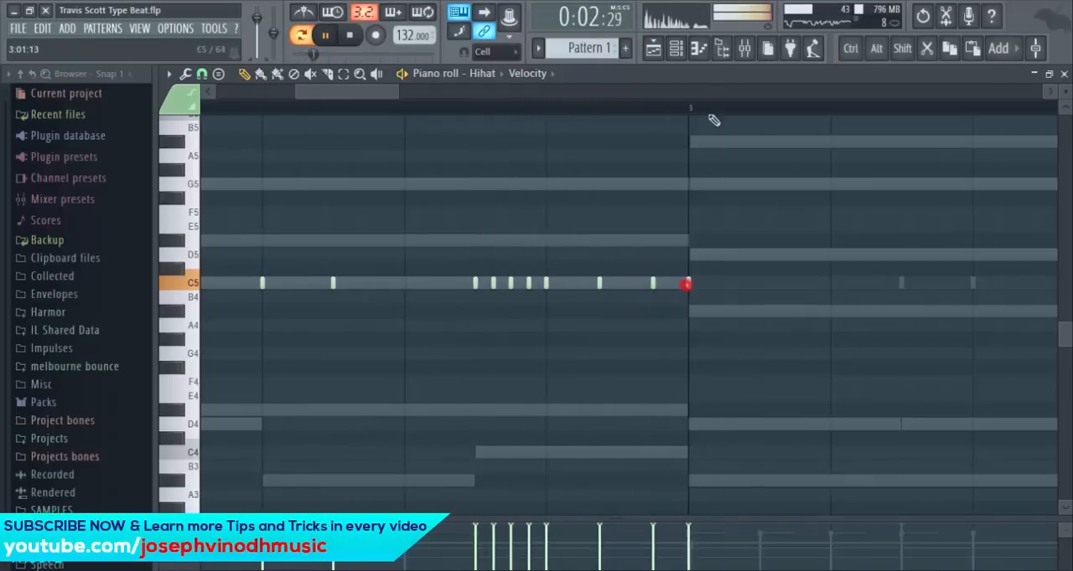
- Try a half-step C5 hi-hat roll from the start of bar 3 to midway through step 2
scroll(687, 107, "down", 4)
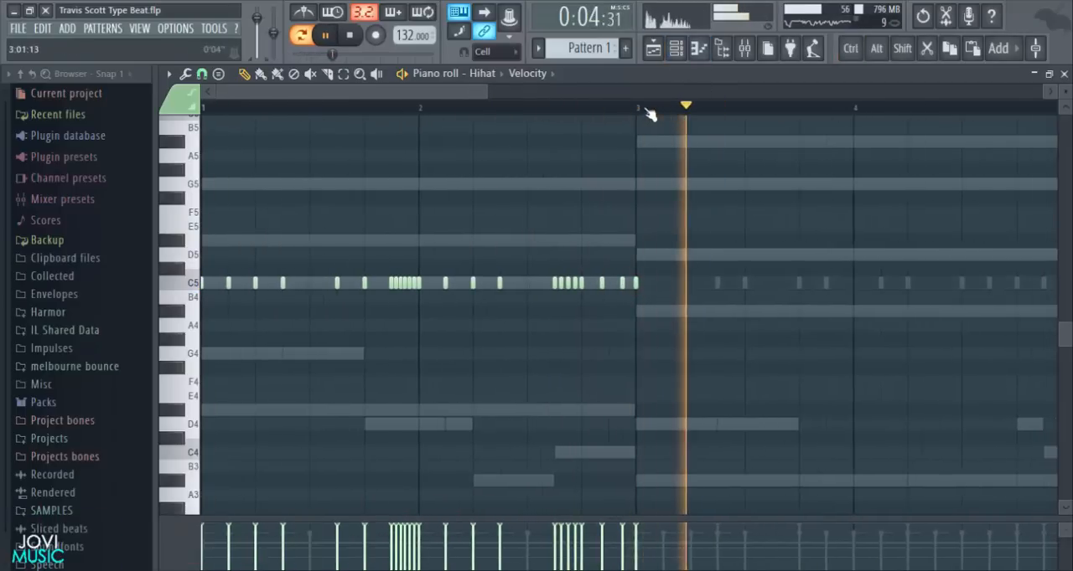
key("space")
scroll(649, 115, "down", 2)
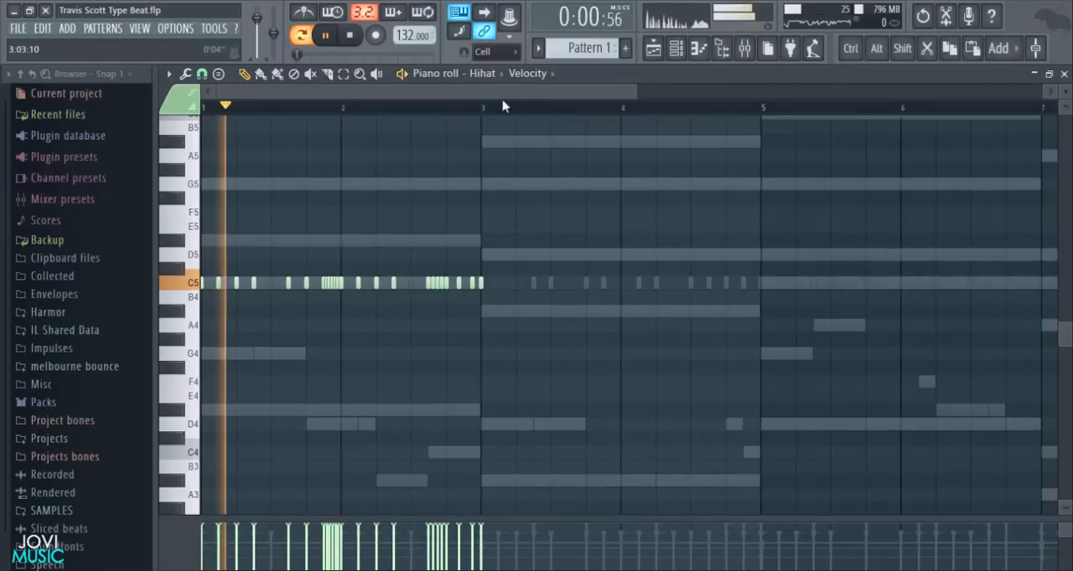
scroll(505, 108, "up", 4)
left_click(459, 283)
key("space")
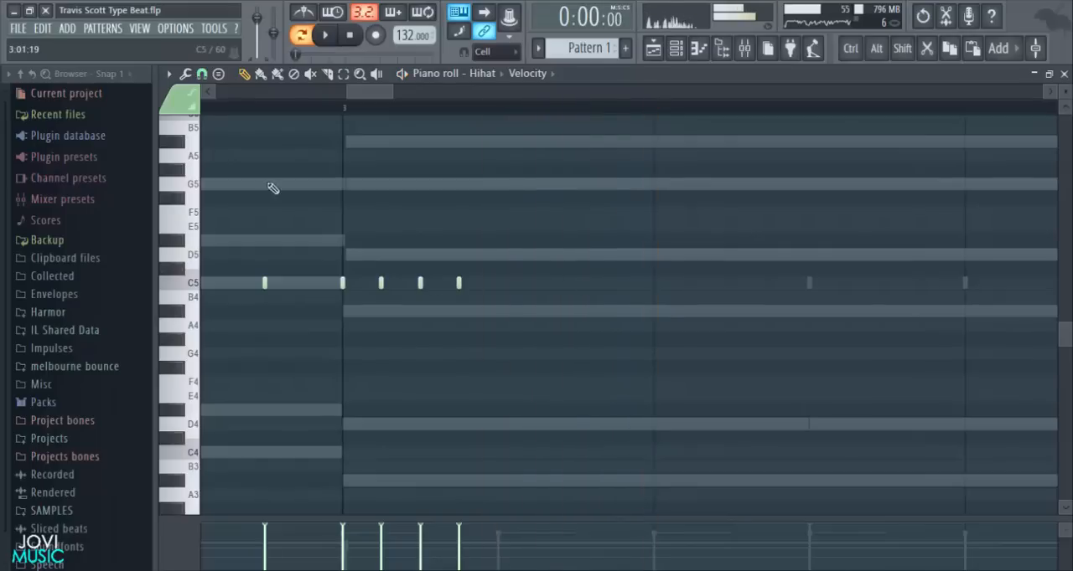
- Set the snap to 1/3 step and replace the bar 3 roll with 1/3-step C5 notes up to step 2
left_click(207, 77)
left_click(222, 194)
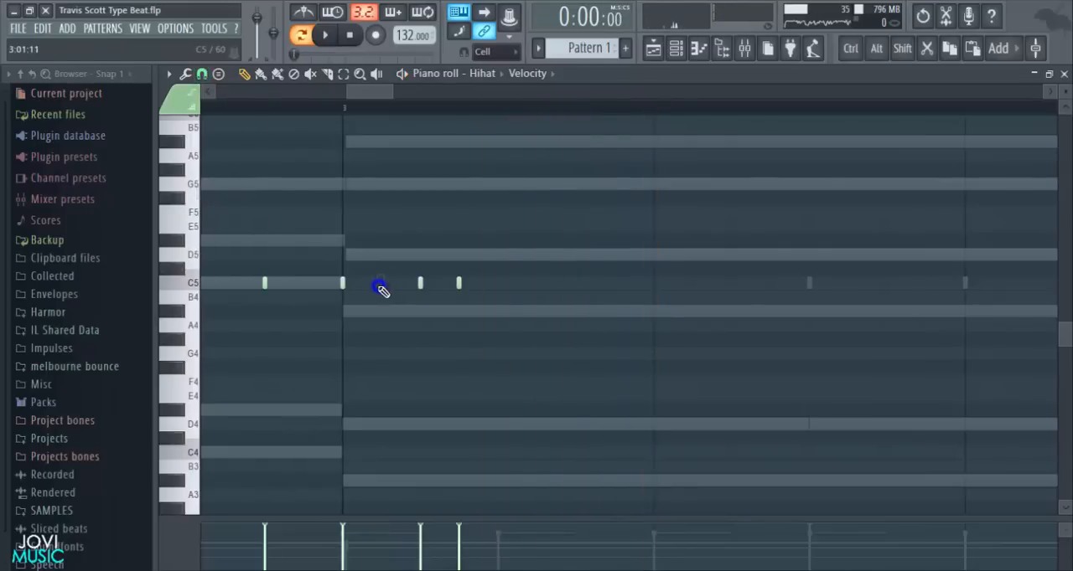
key("space")
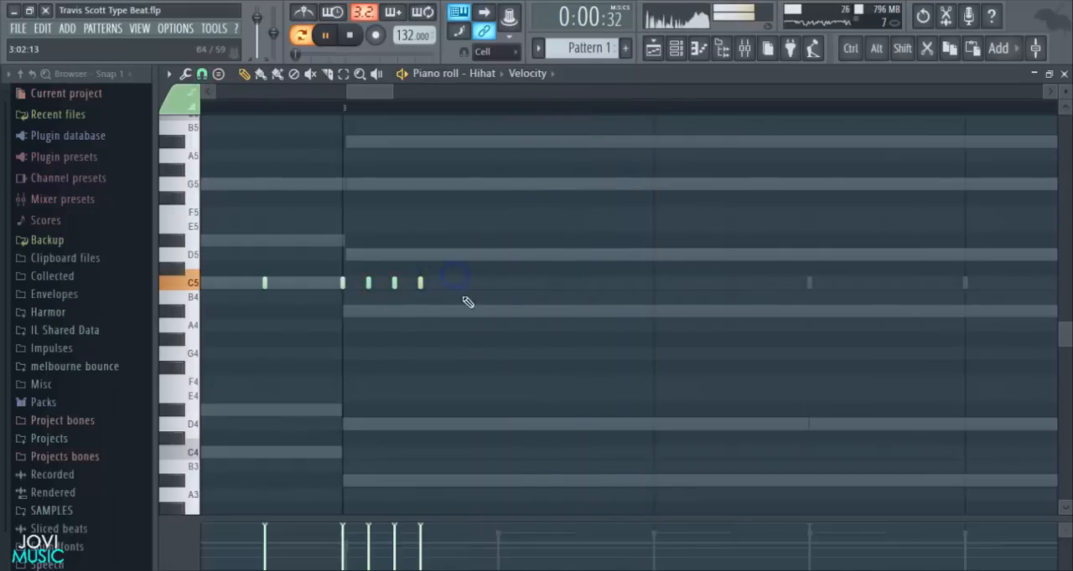
- Add C5 hi-hat notes one third into step 3 and on steps 5 and 7 of bar 3 while playing the pattern
left_click(522, 283)
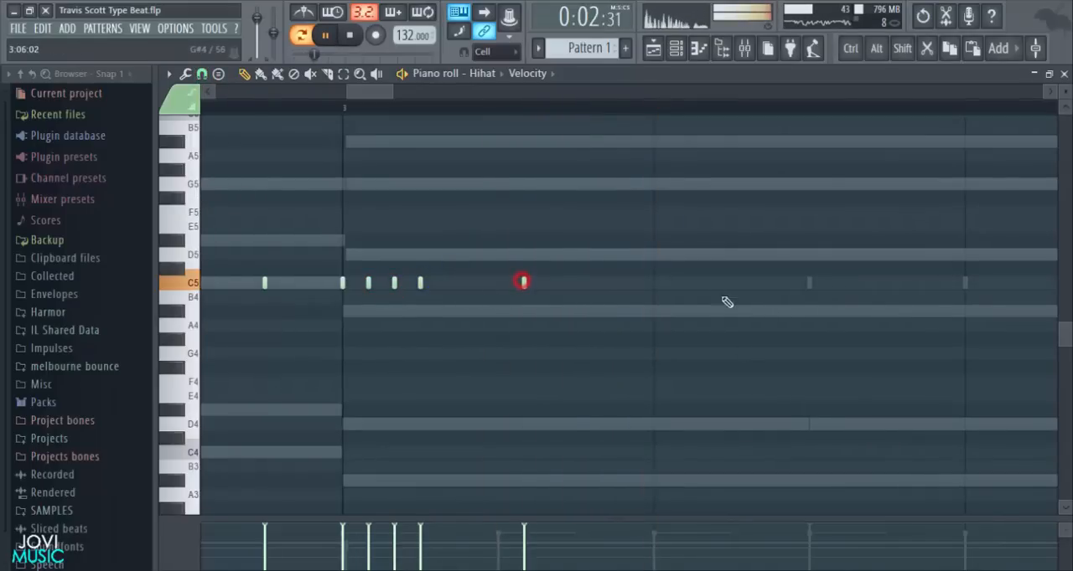
left_click(652, 283)
left_click(808, 282)
key("space")
- Add C5 hi-hat notes on steps 11, 12 and 13 of bar 3, using 1/2 step snap for the last two
left_click_drag(390, 92, 497, 94)
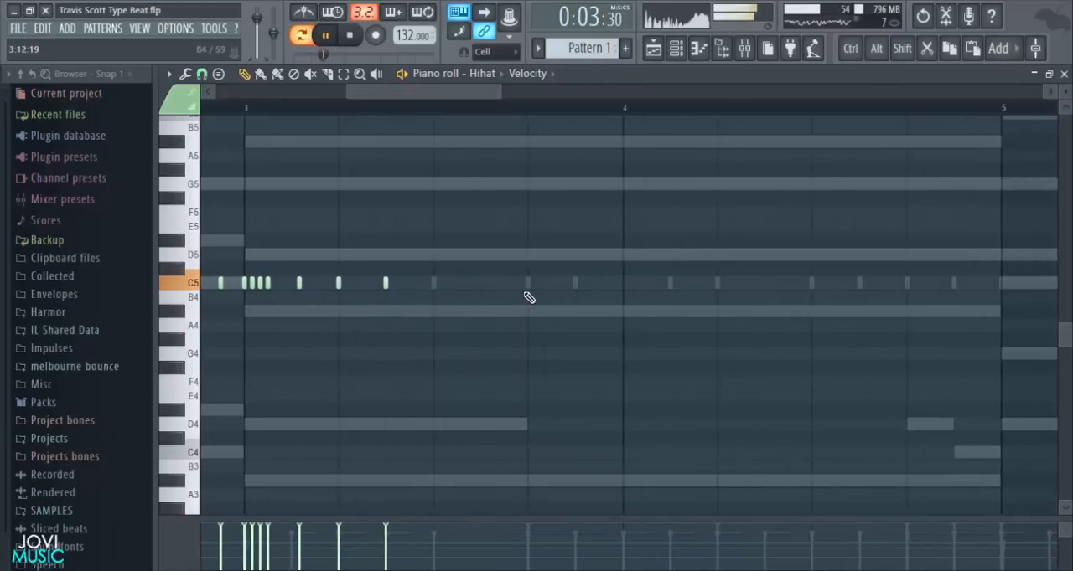
key("space")
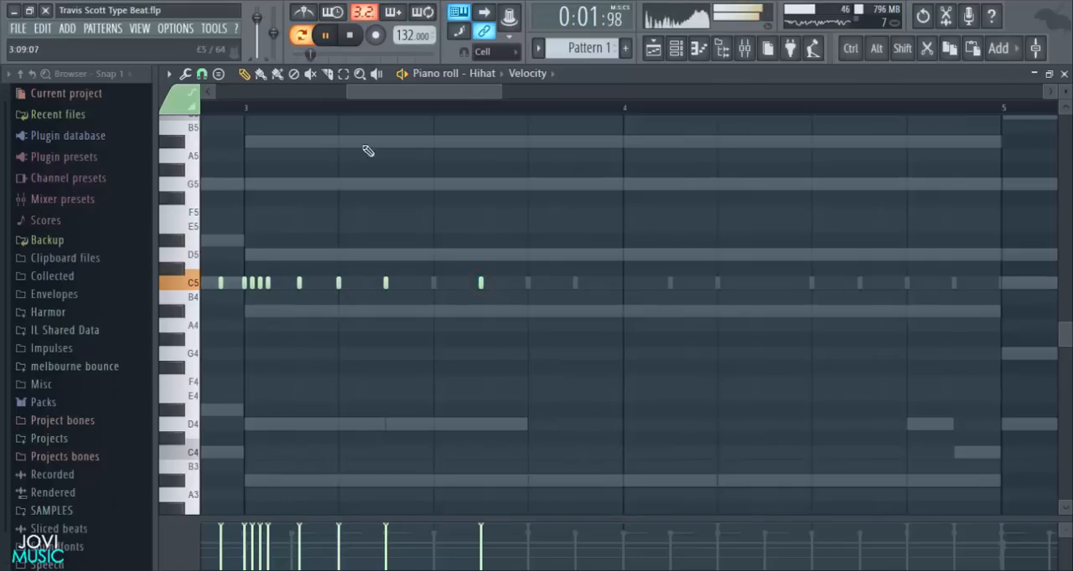
left_click(201, 74)
left_click(213, 208)
left_click(505, 283)
left_click(527, 283)
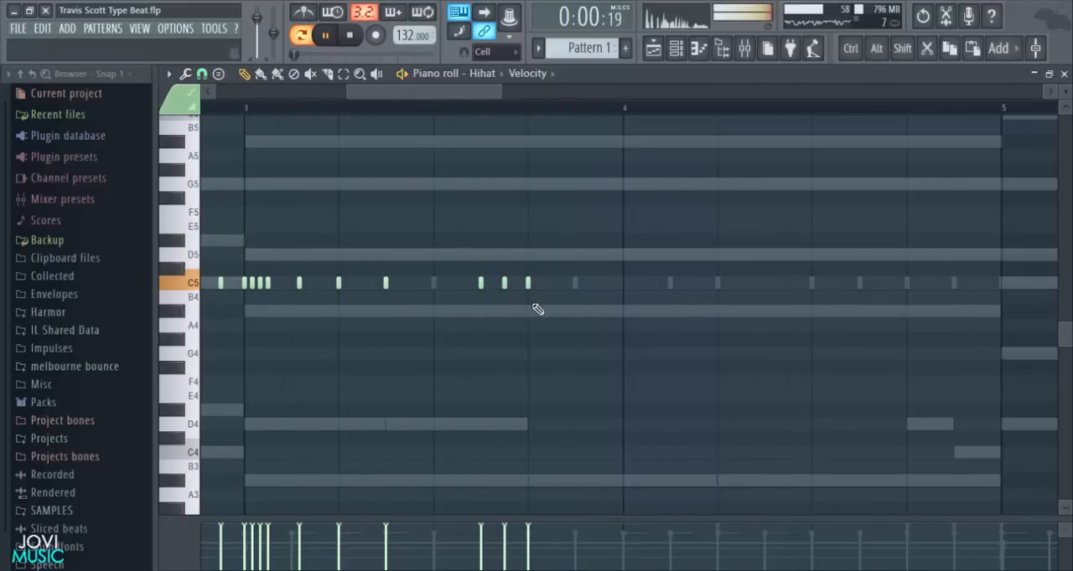
left_click_drag(515, 100, 438, 94)
left_click_drag(397, 91, 458, 123)
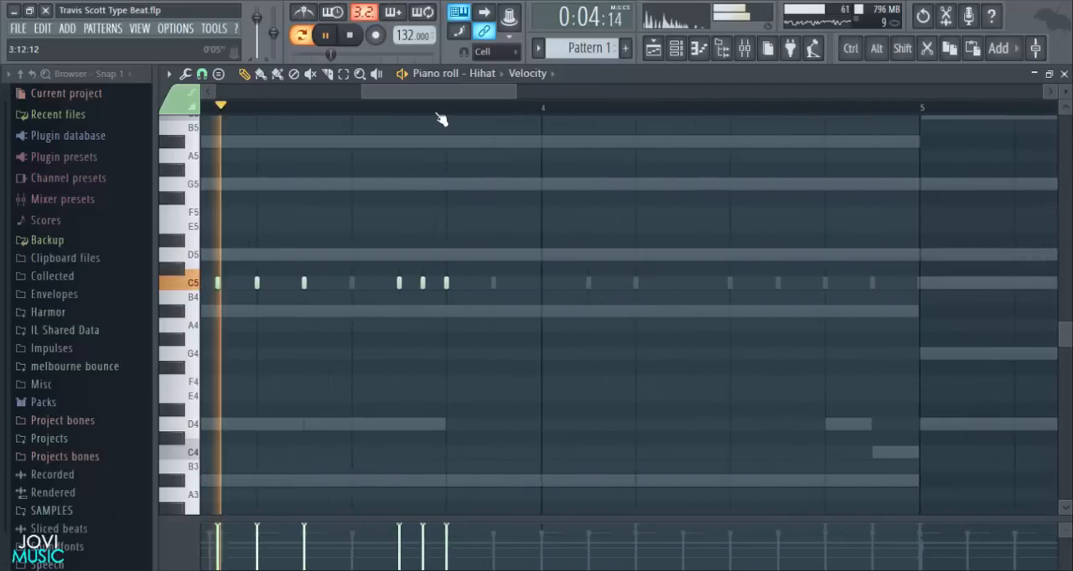
- Set the snap to Step and delete the hi-hat notes on steps 11, 12 and 13 of bar 3
scroll(429, 121, "up", 4)
key("space")
left_click(202, 76)
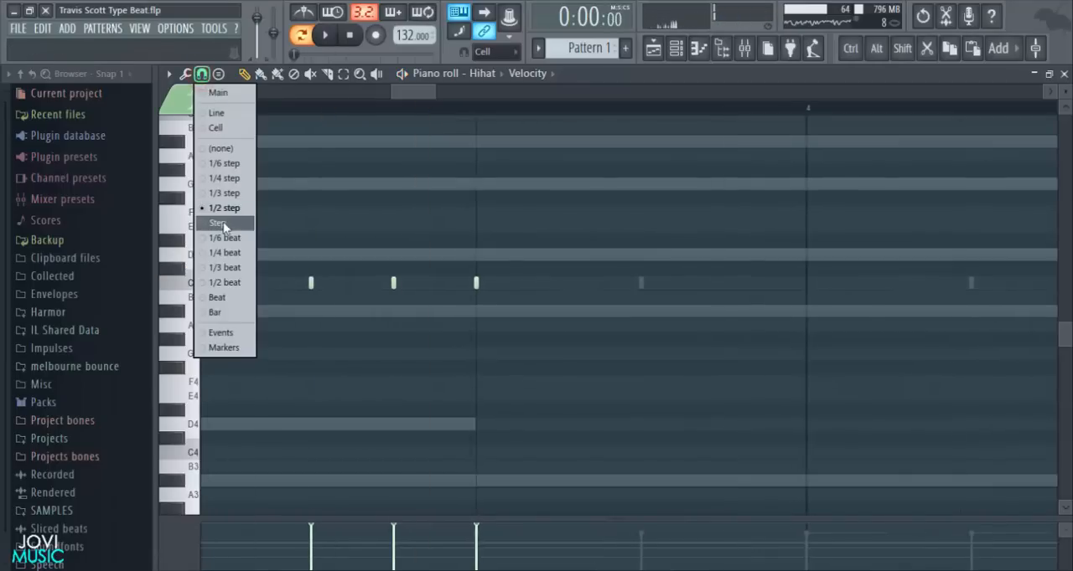
left_click(223, 222)
scroll(433, 178, "down", 3)
right_click(354, 283)
- Set the snap to 1/3 step and add a C5 hi-hat note on step 11 of bar 3 while playing the pattern
left_click(202, 74)
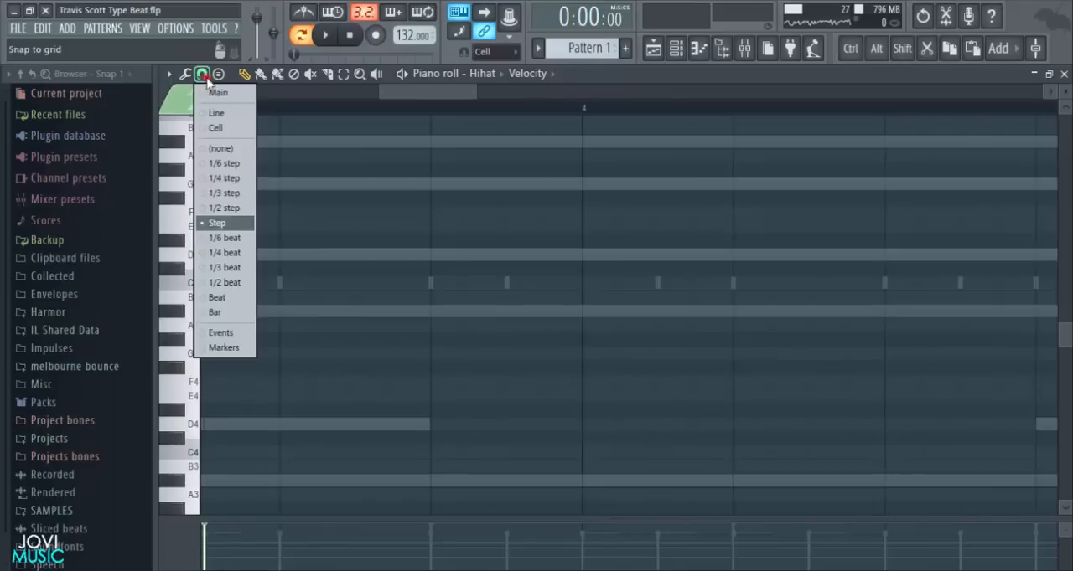
left_click(225, 192)
left_click_drag(412, 98, 411, 96)
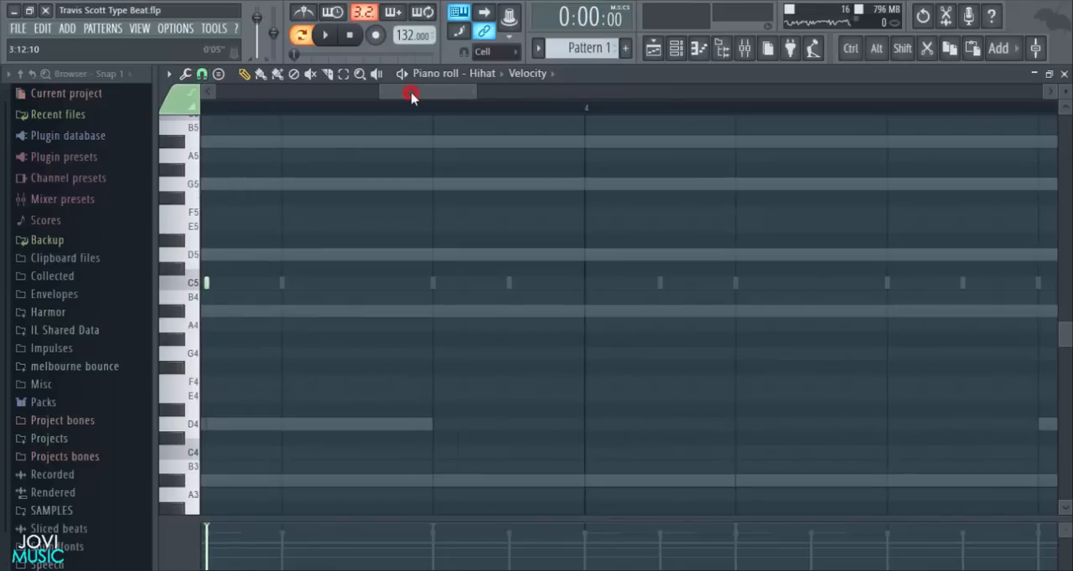
scroll(436, 118, "down", 3)
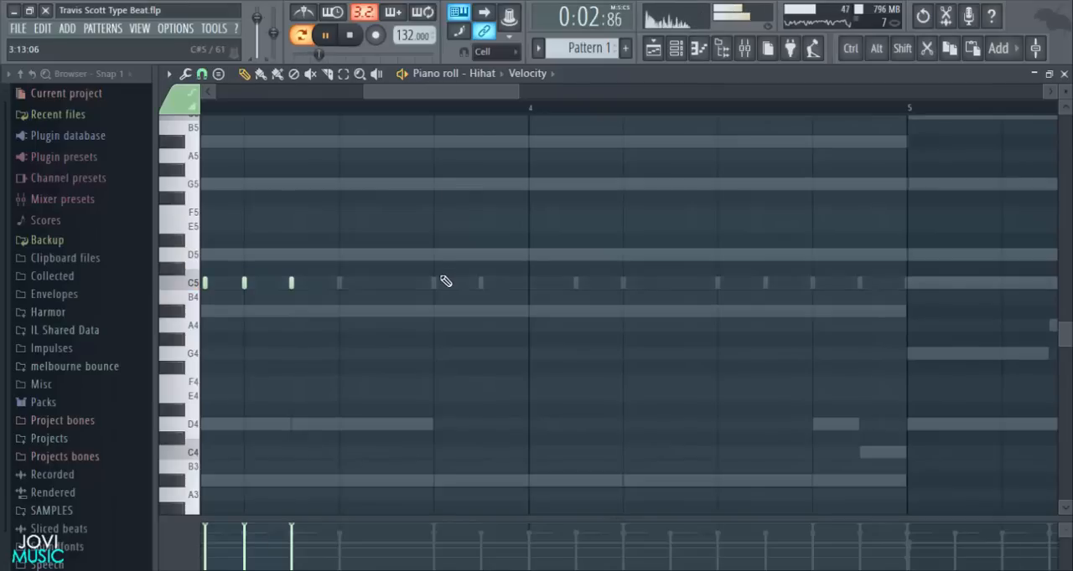
key("space")
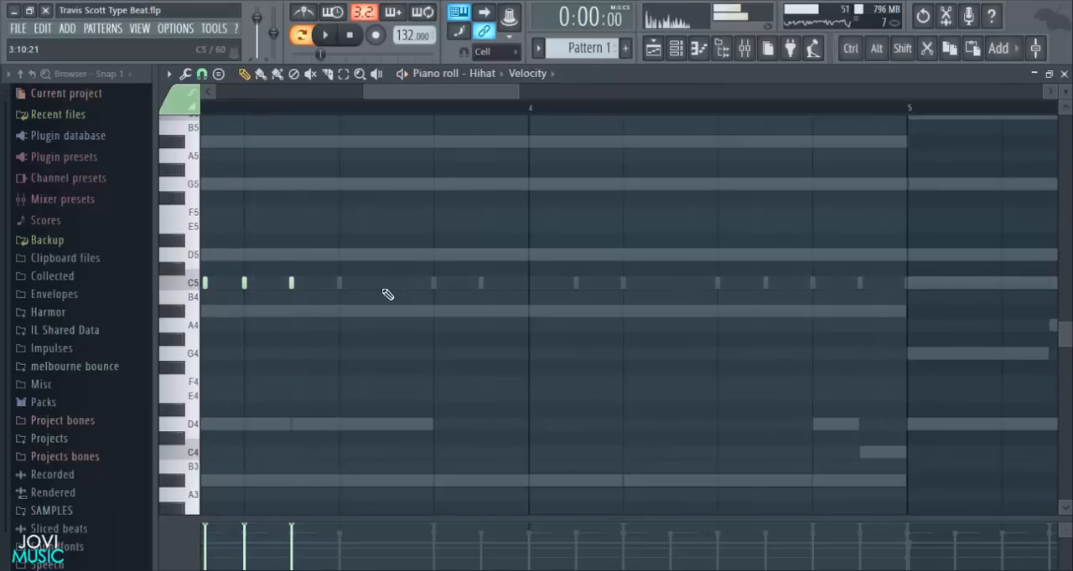
left_click_drag(440, 92, 430, 92)
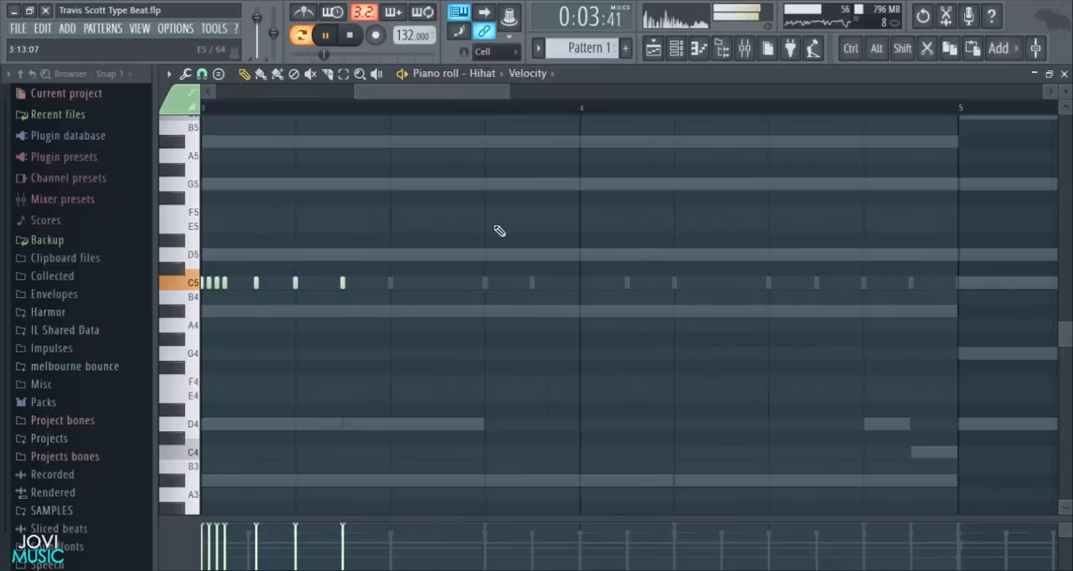
left_click(421, 282)
key("space")
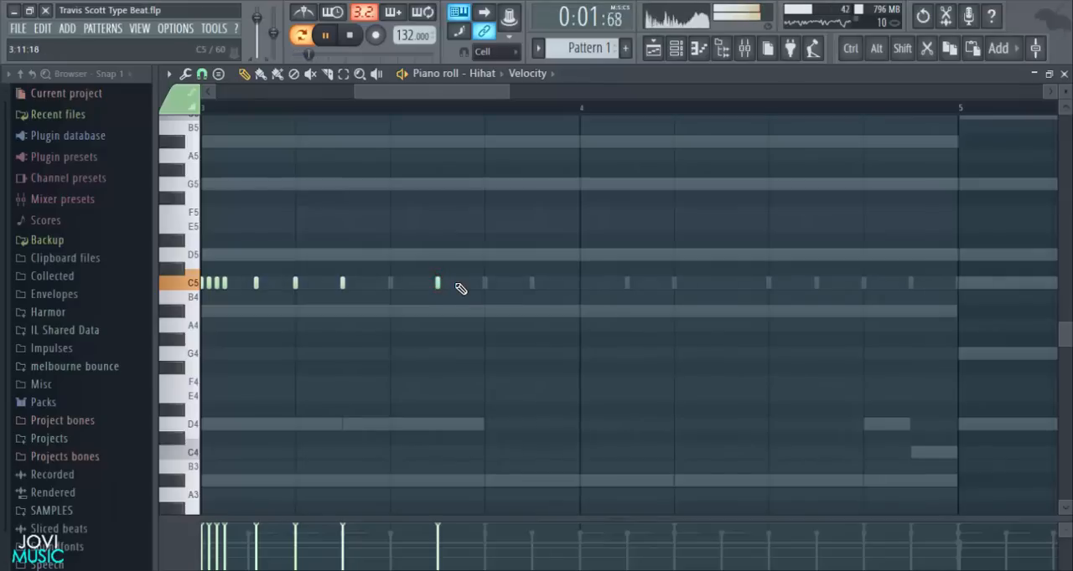
- Try 1/6 beat as the piano roll snap while listening to the pattern
left_click(186, 74)
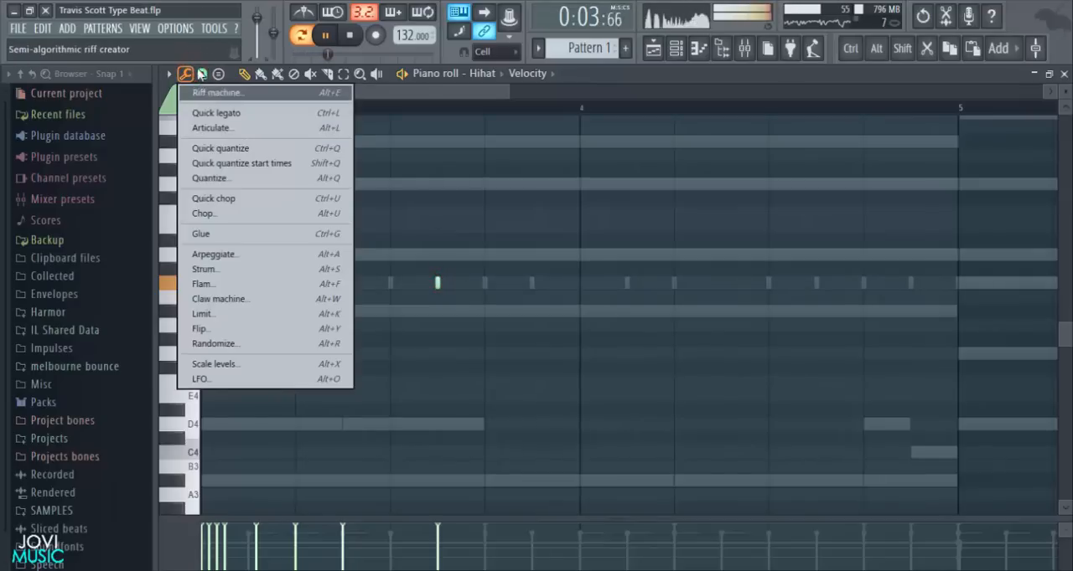
left_click(202, 74)
left_click(222, 239)
key("space")
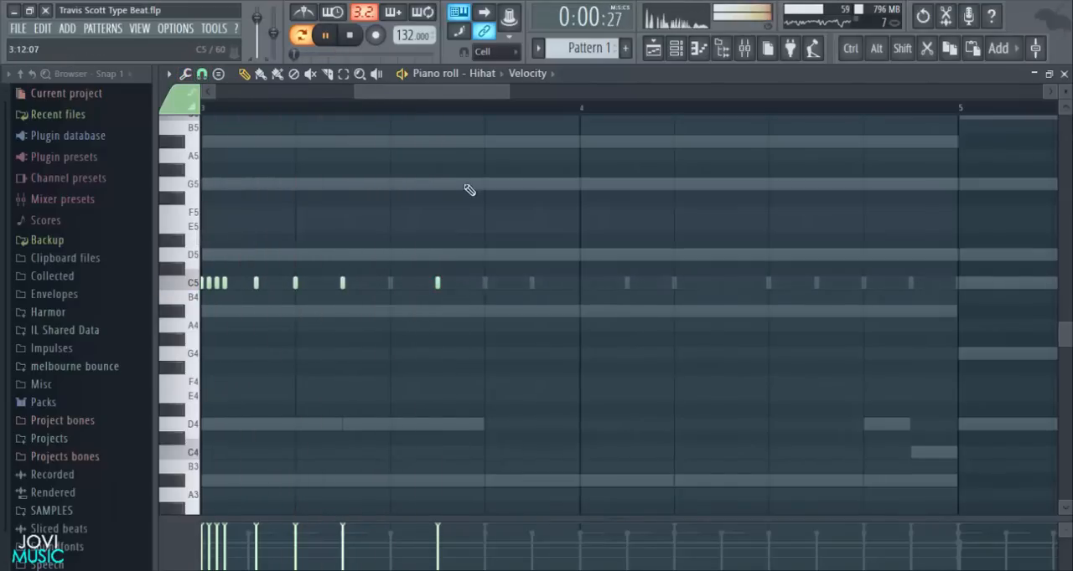
scroll(469, 119, "up", 3)
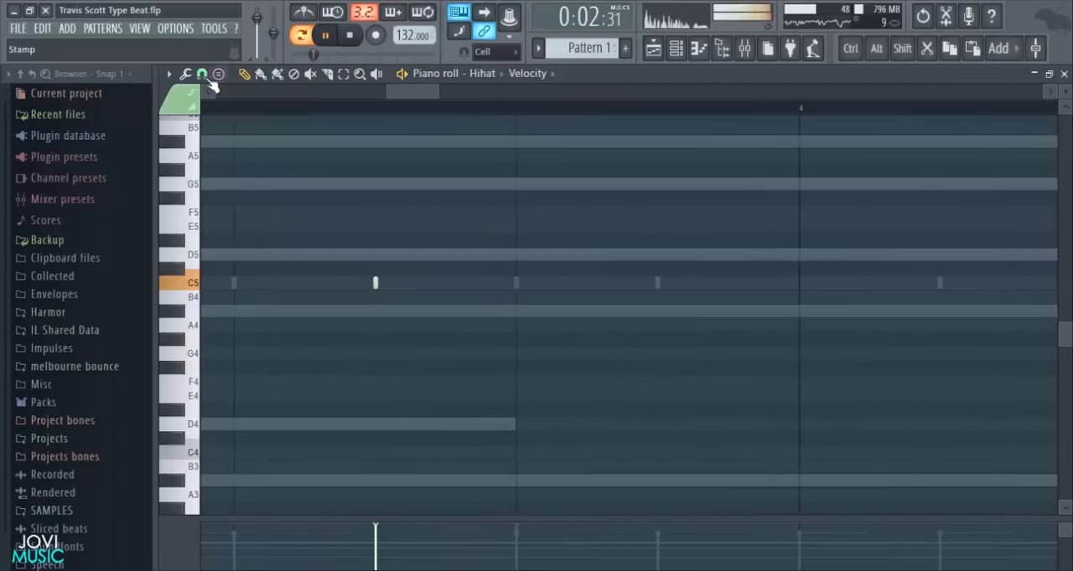
left_click(202, 74)
left_click(224, 238)
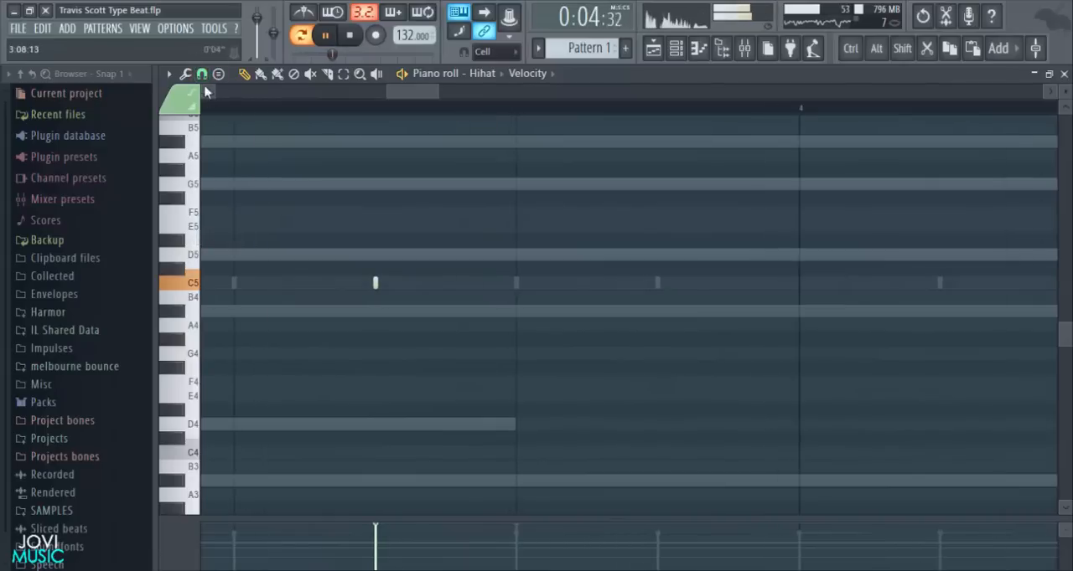
- Set the snap to Step and add C5 hi-hat notes on steps 12, 13 and 15 of bar 3 and at the start of bar 4
left_click(202, 74)
left_click(209, 223)
key("space")
left_click(444, 283)
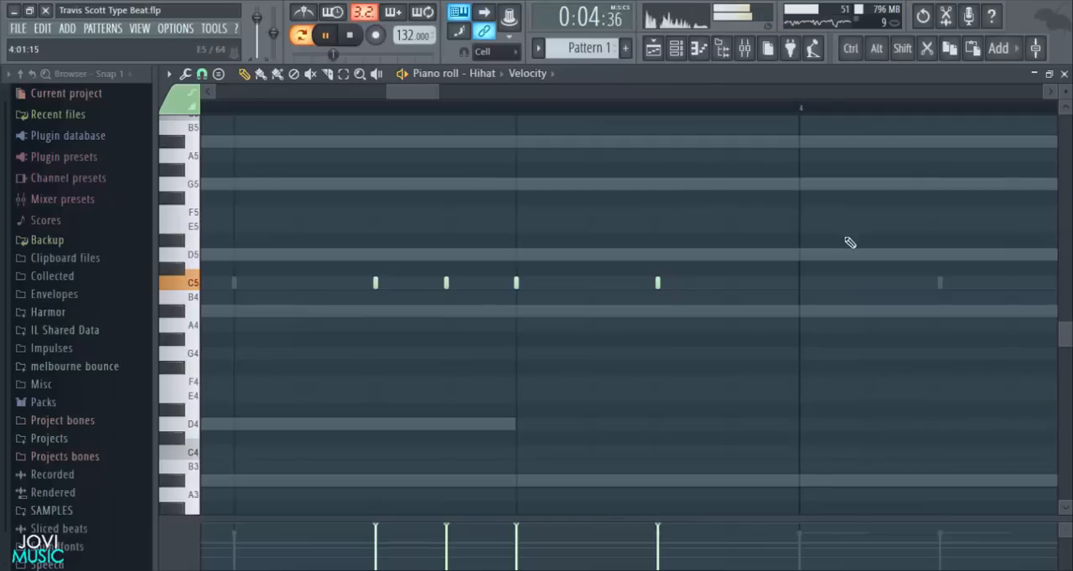
left_click(799, 283)
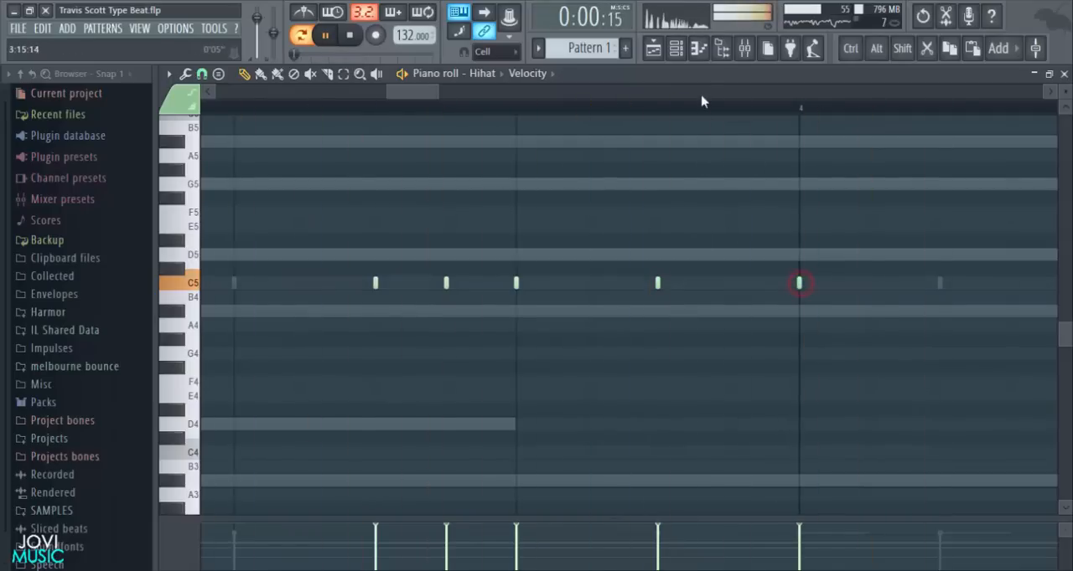
scroll(708, 109, "down", 5)
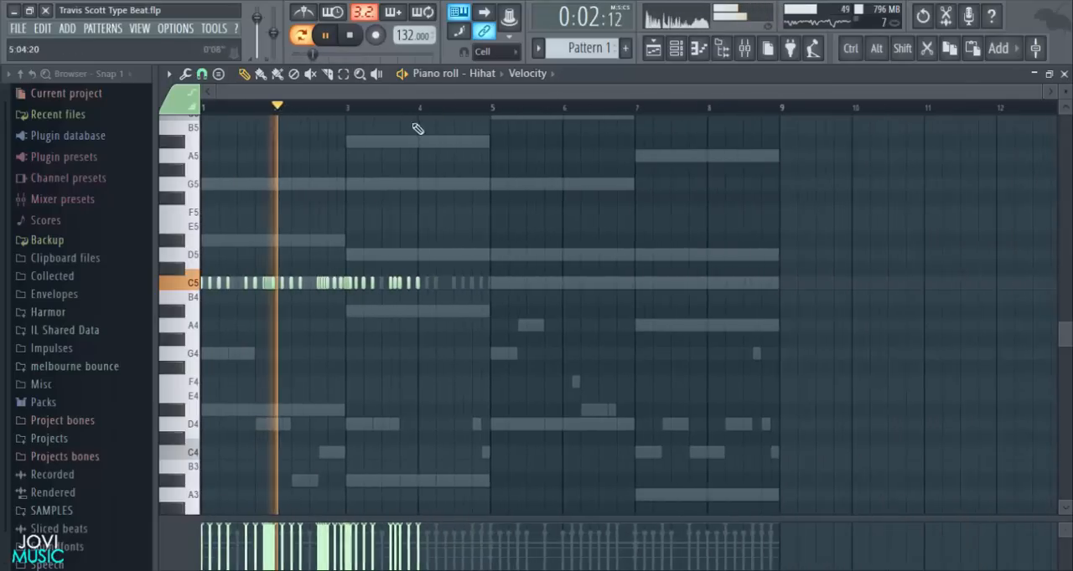
scroll(434, 115, "up", 5)
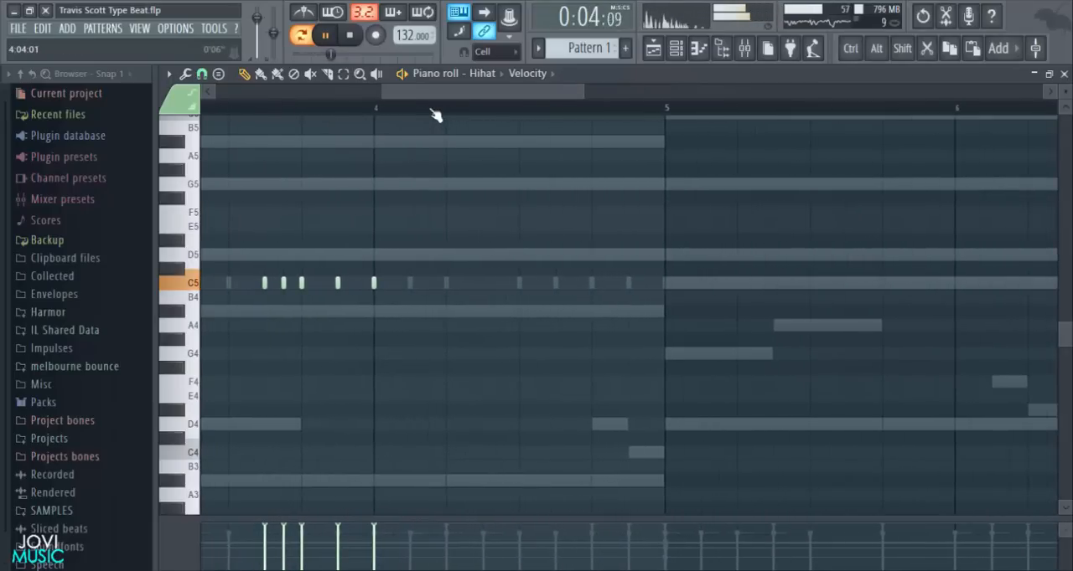
- Set the snap to 1/3 step and add a C5 hi-hat roll from step 3 to step 5 of bar 4
scroll(434, 115, "up", 3)
key("space")
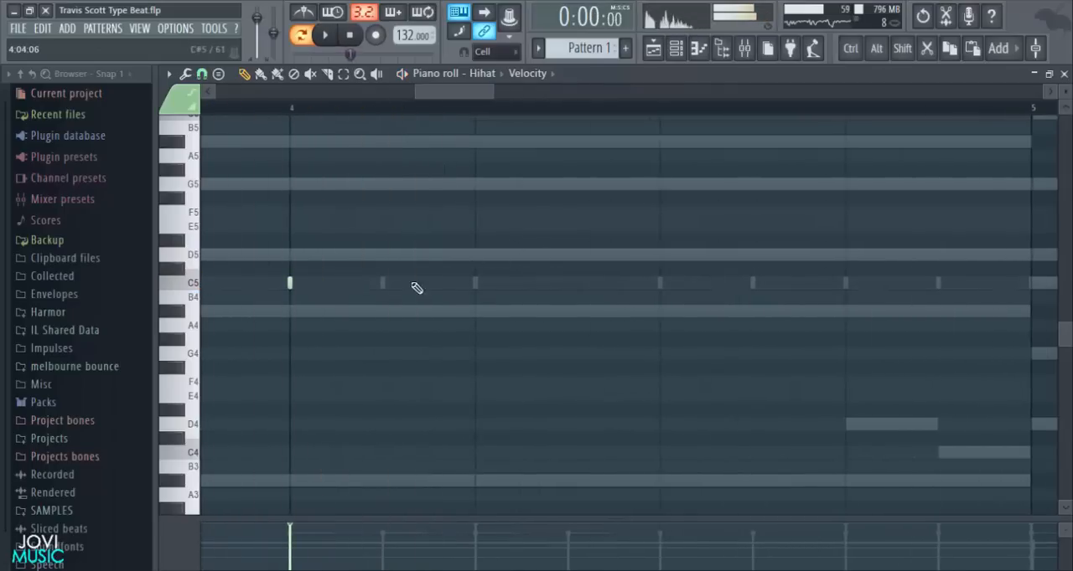
left_click(202, 73)
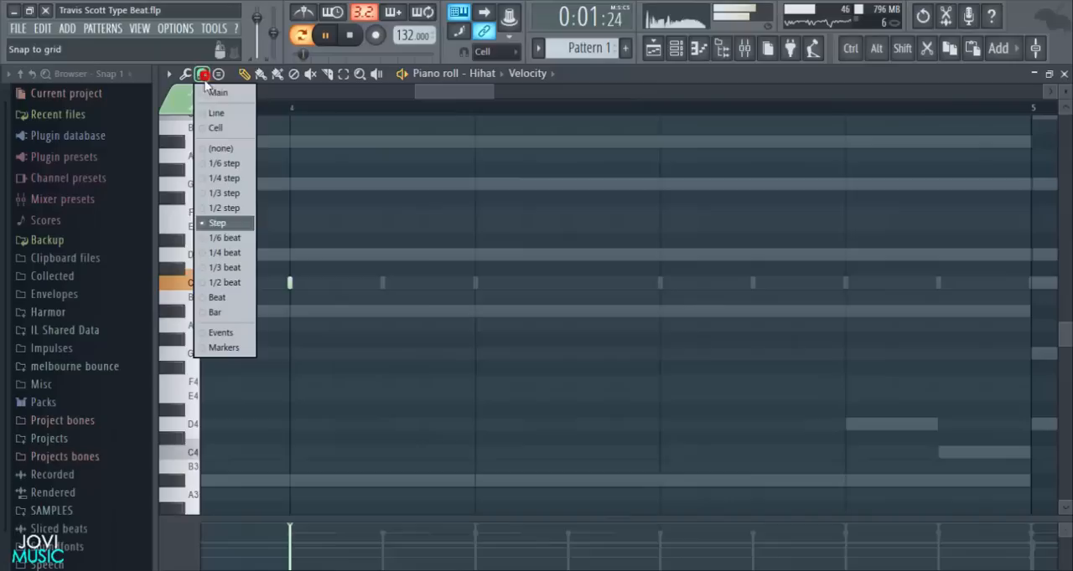
left_click(212, 193)
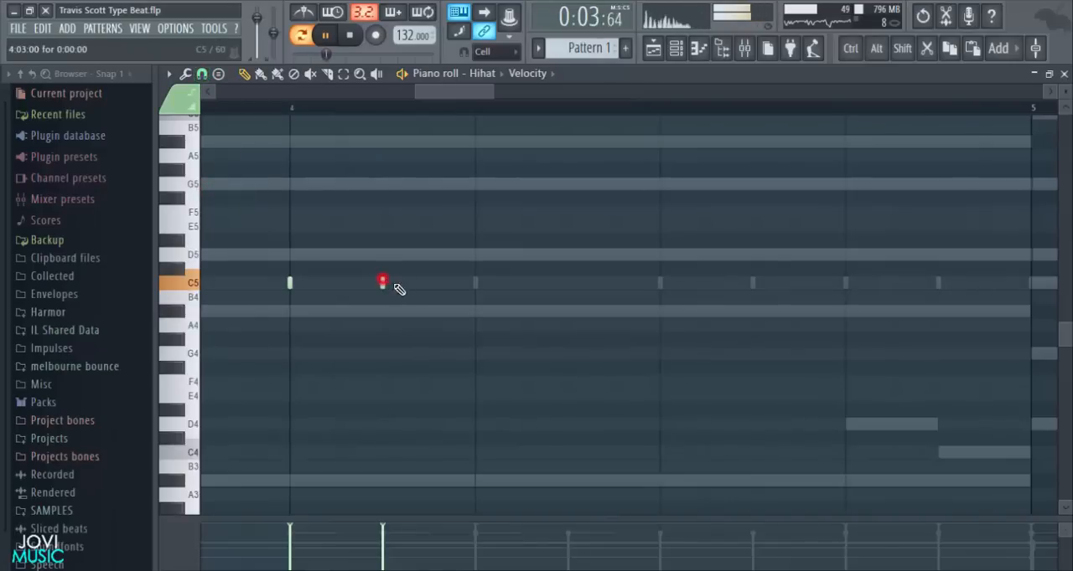
left_click(443, 283)
left_click(475, 284)
key("space")
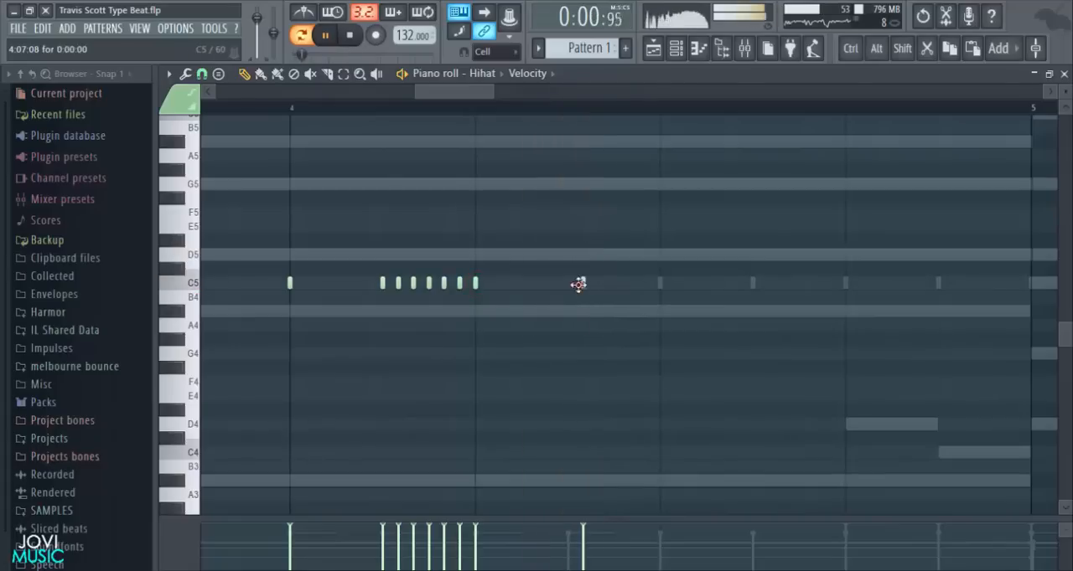
- Set the snap to 1/2 step and place a C5 hi-hat note on step 7 of bar 4
left_click(202, 73)
left_click(219, 204)
left_click(574, 290)
key("space")
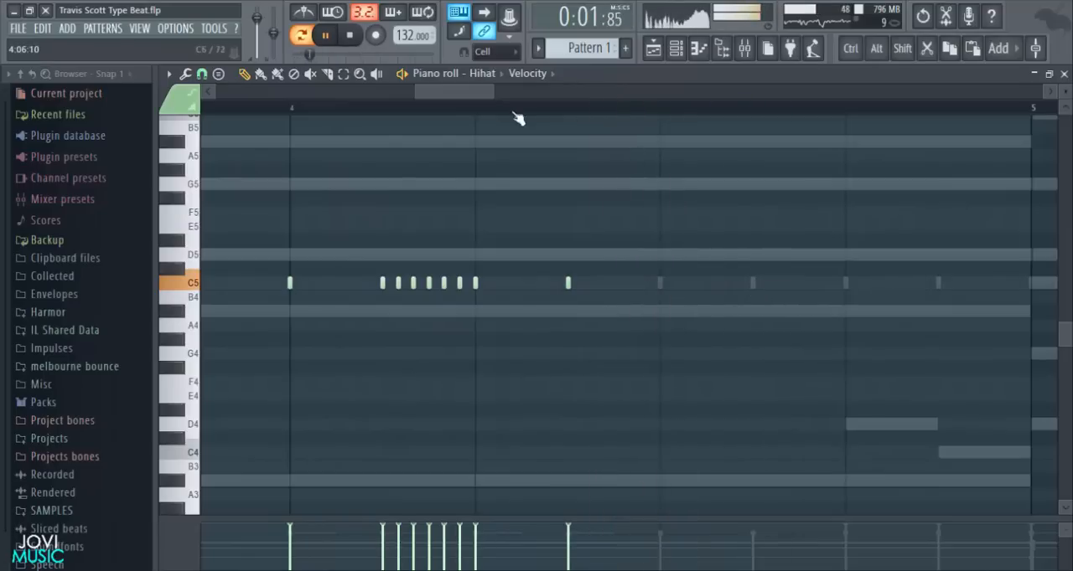
- Set the snap to 1/3 step, then add a five-note C5 hi-hat roll from step 11 and a note on step 13 of bar 4
left_click_drag(476, 93, 509, 93)
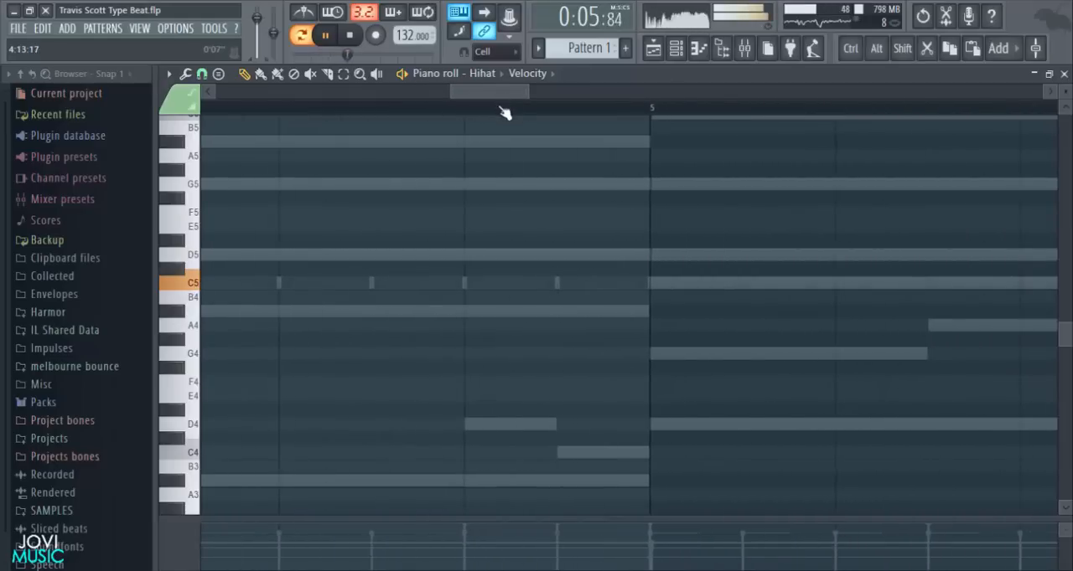
key("space")
left_click_drag(491, 90, 478, 126)
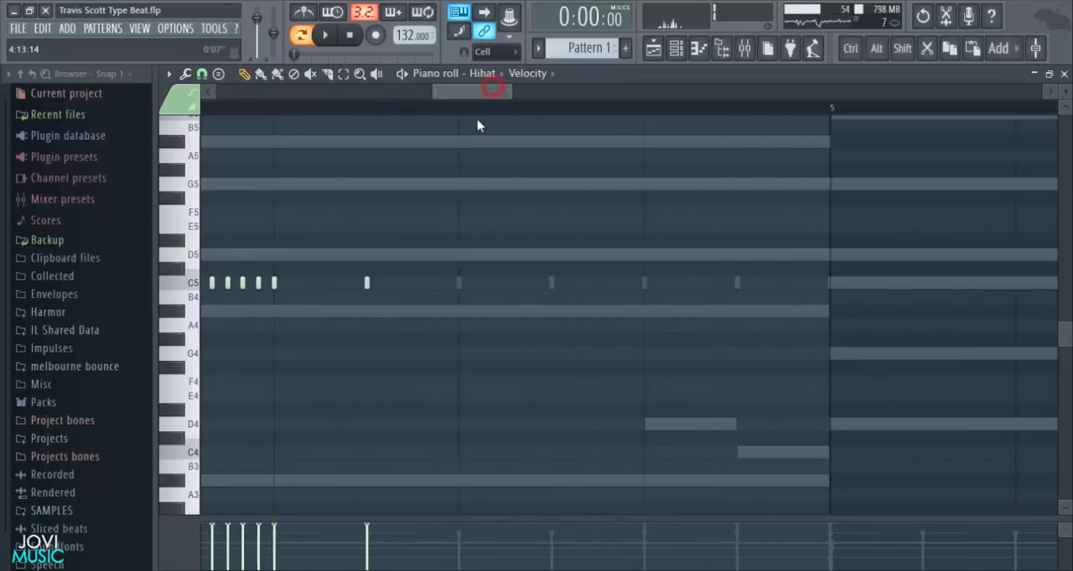
key("space")
left_click(202, 74)
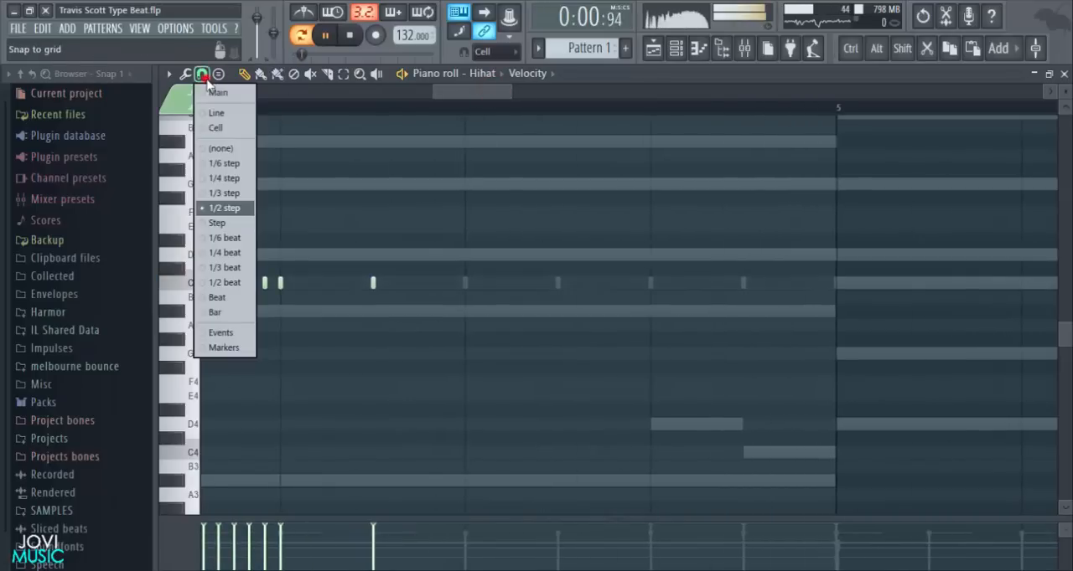
left_click(222, 193)
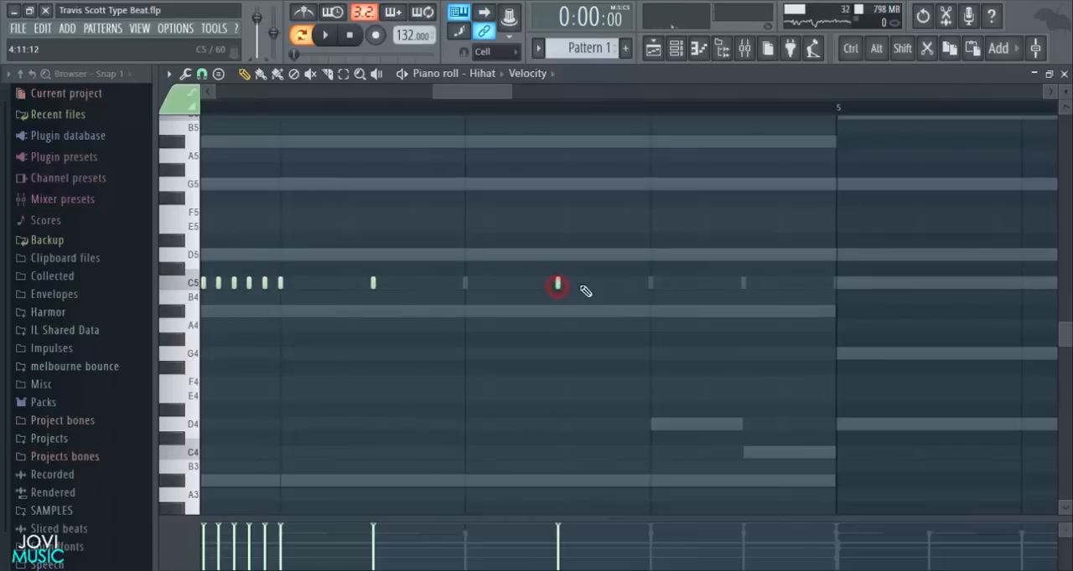
left_click(651, 285)
key("space")
key("space")
- Add a five-note C5 hi-hat roll at 1/3-step spacing starting on step 15 of bar 4
left_click(565, 284)
left_click(580, 283)
left_click(596, 283)
left_click(612, 284)
left_click(628, 283)
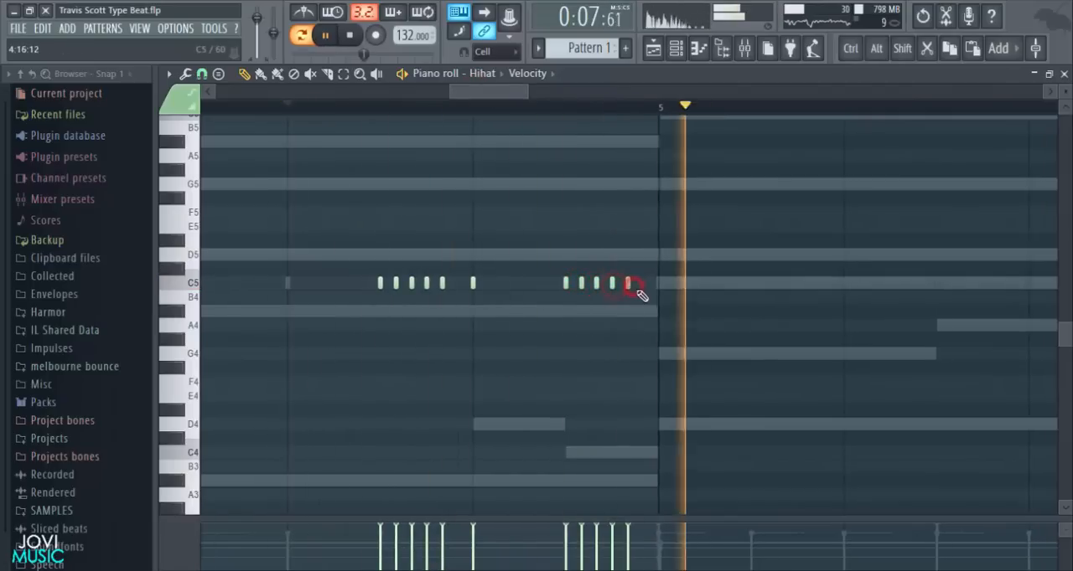
left_click(658, 284)
key("space")
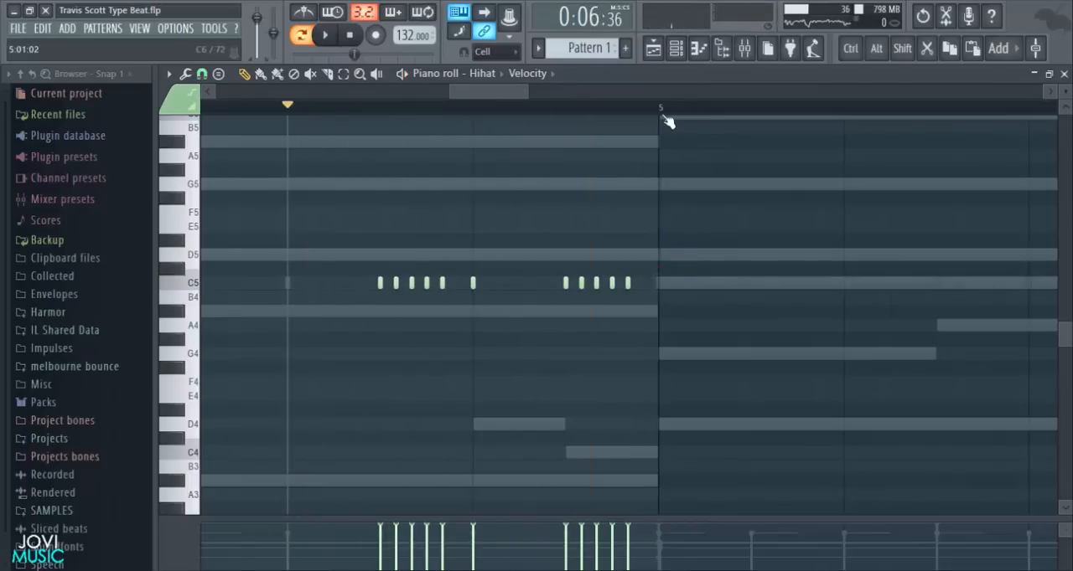
scroll(667, 122, "down", 6)
left_click(350, 35)
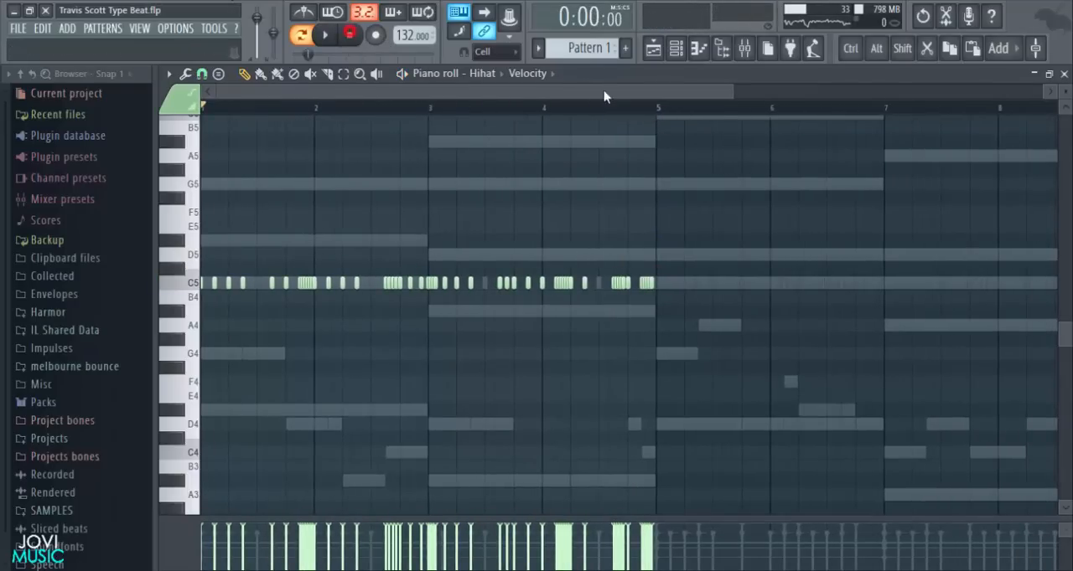
- Duplicate all hi-hat notes of bars 1 to 4 into bars 5 to 8
key("ctrl+a")
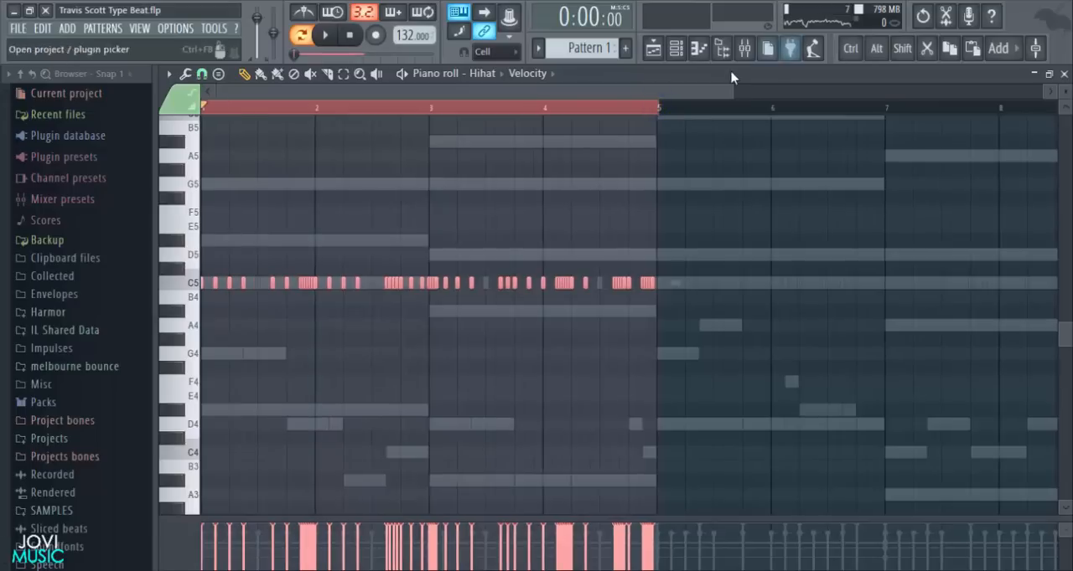
scroll(661, 114, "up", 4)
scroll(670, 112, "up", 2)
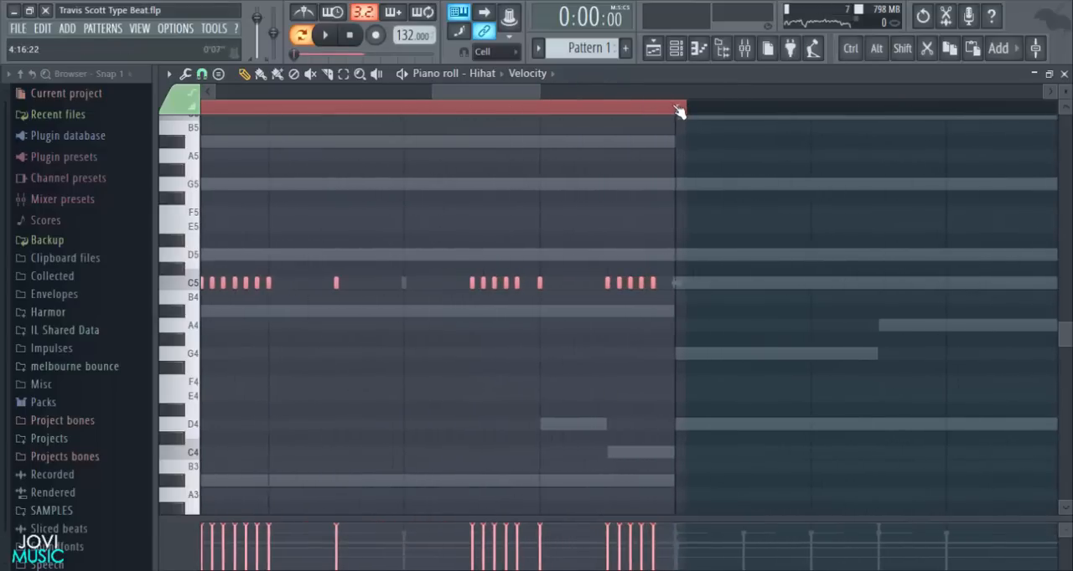
scroll(678, 110, "down", 2)
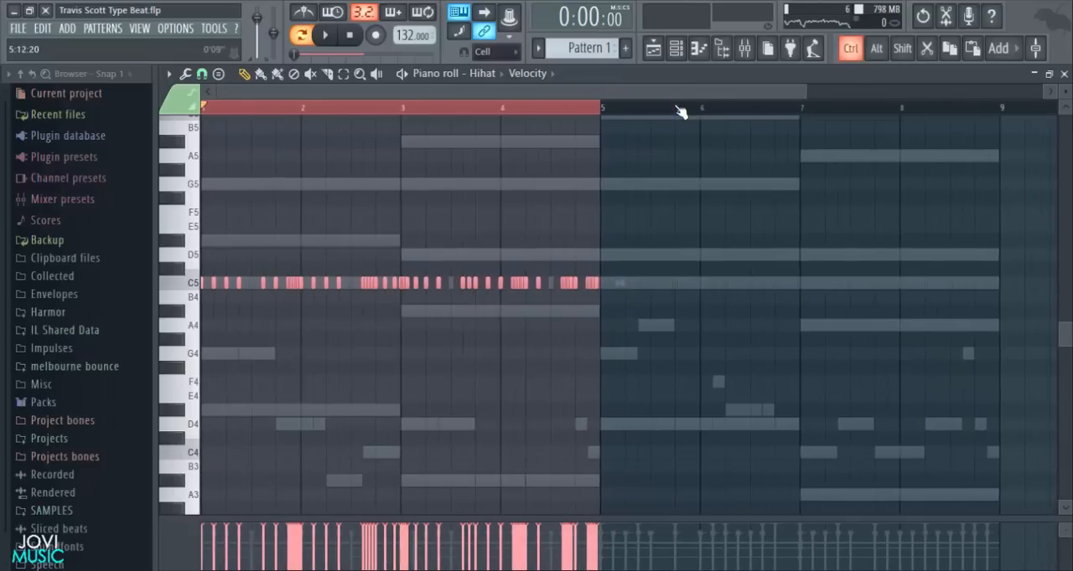
key("ctrl+b")
scroll(662, 114, "down", 1)
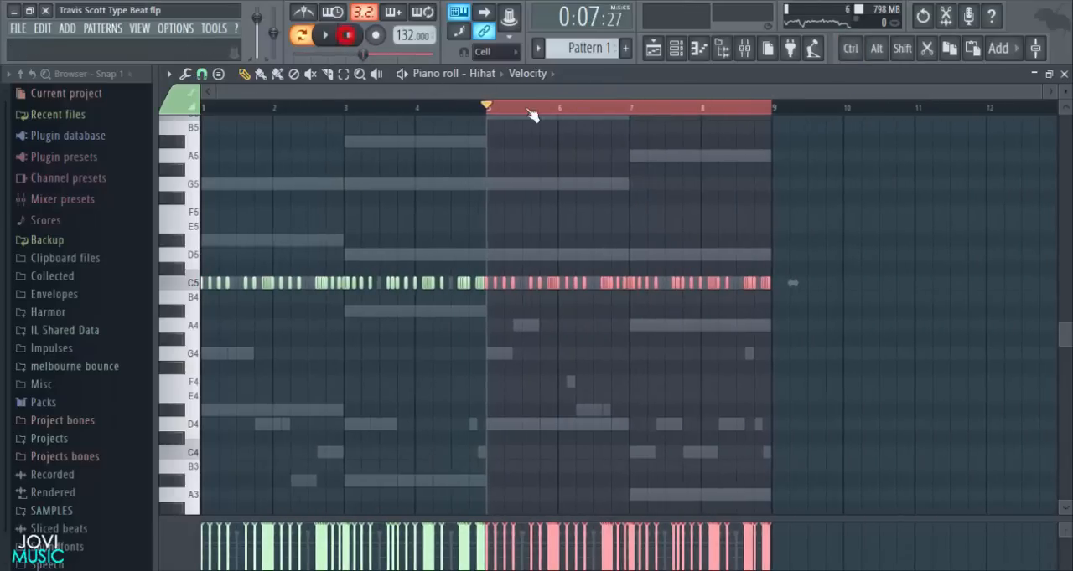
left_click(490, 108)
left_click(347, 38)
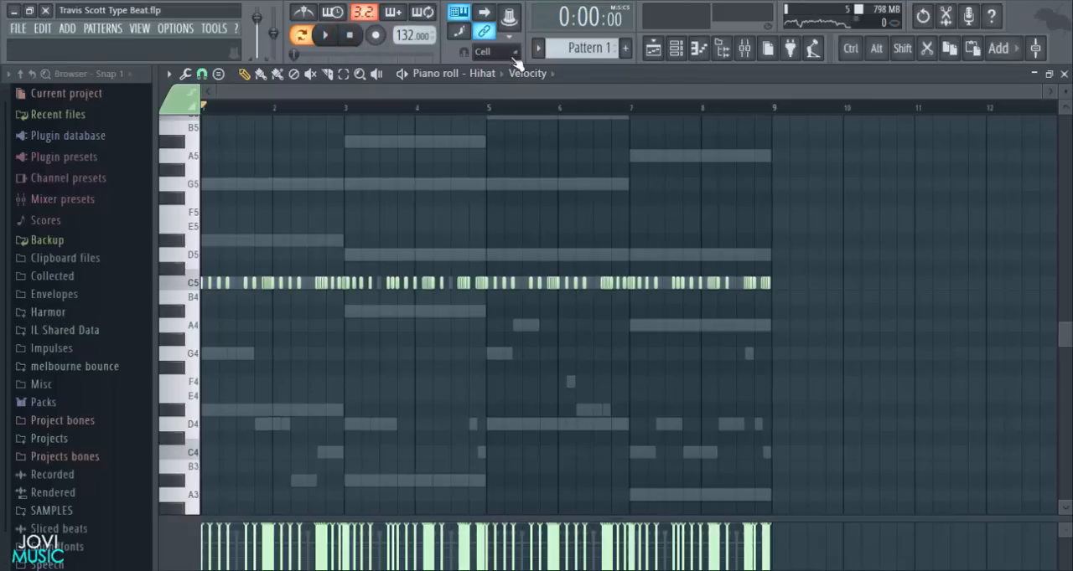
- Load Fruity WaveShaper on the Hihat mixer track, bend its curve's midpoint upward, and lower the track's volume fader
key("space")
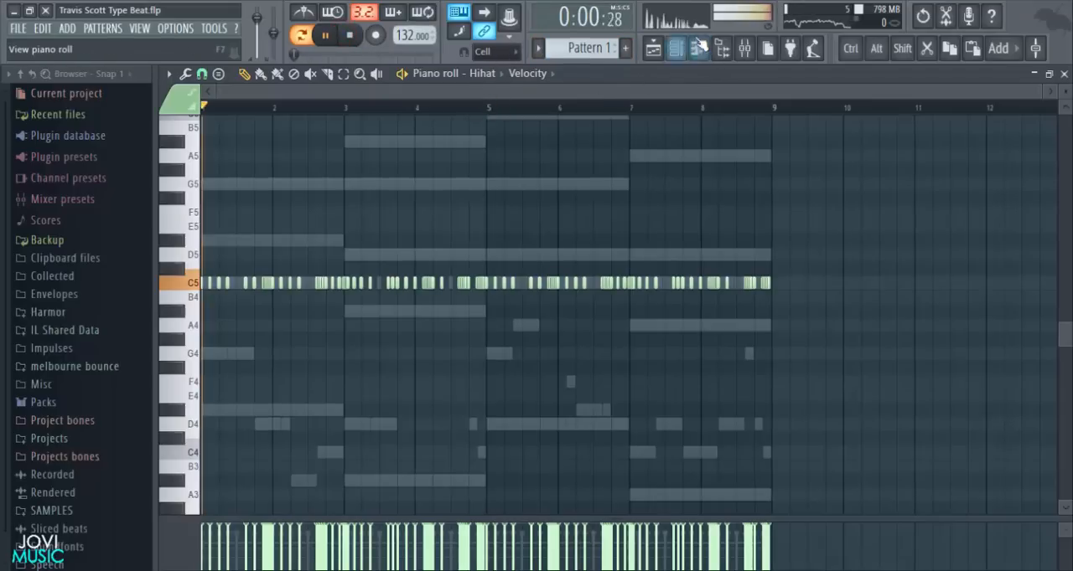
left_click(676, 48)
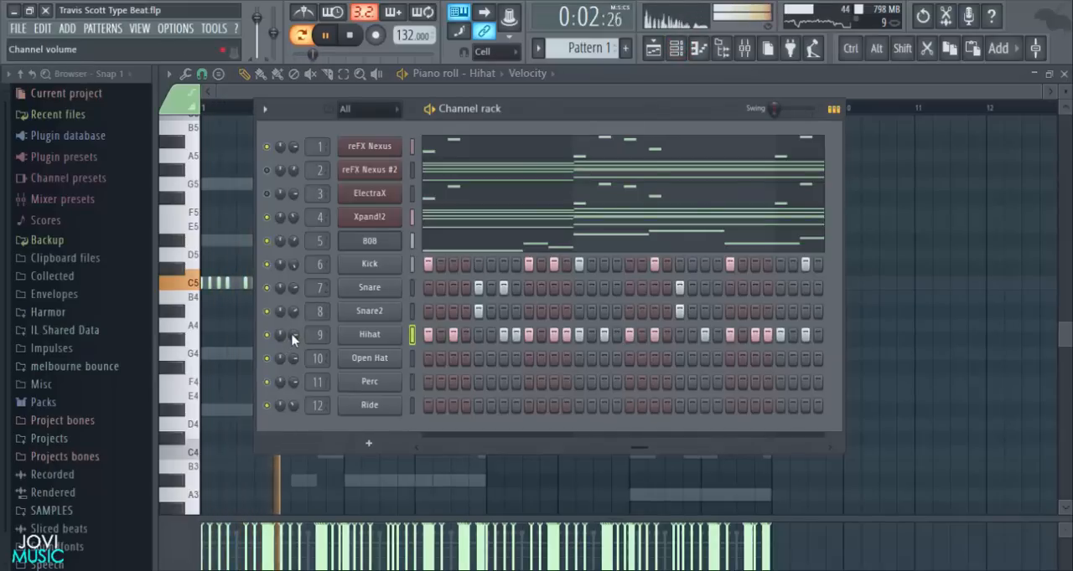
left_click(758, 52)
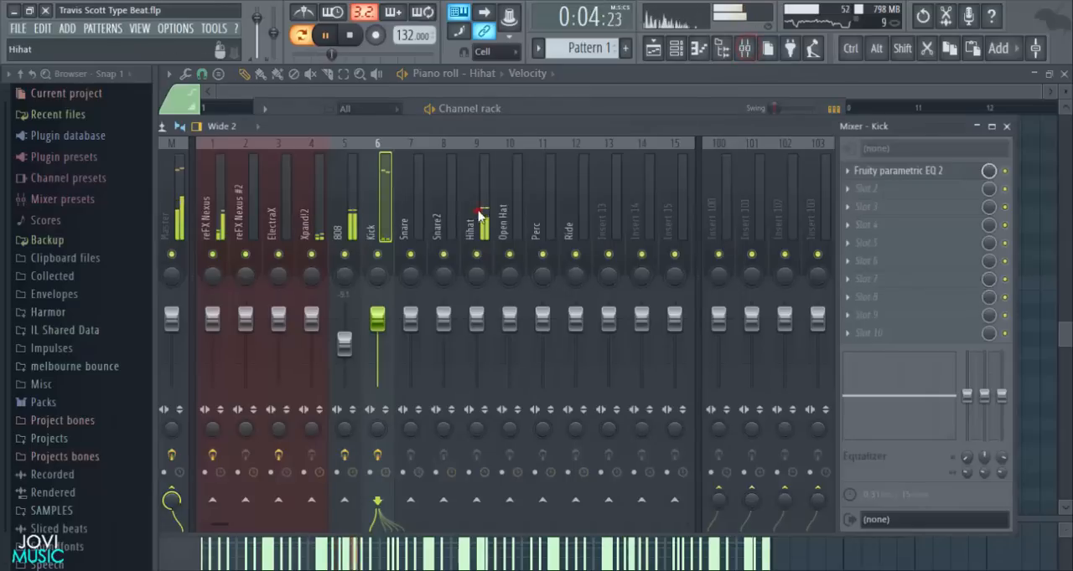
left_click(483, 243)
left_click(863, 175)
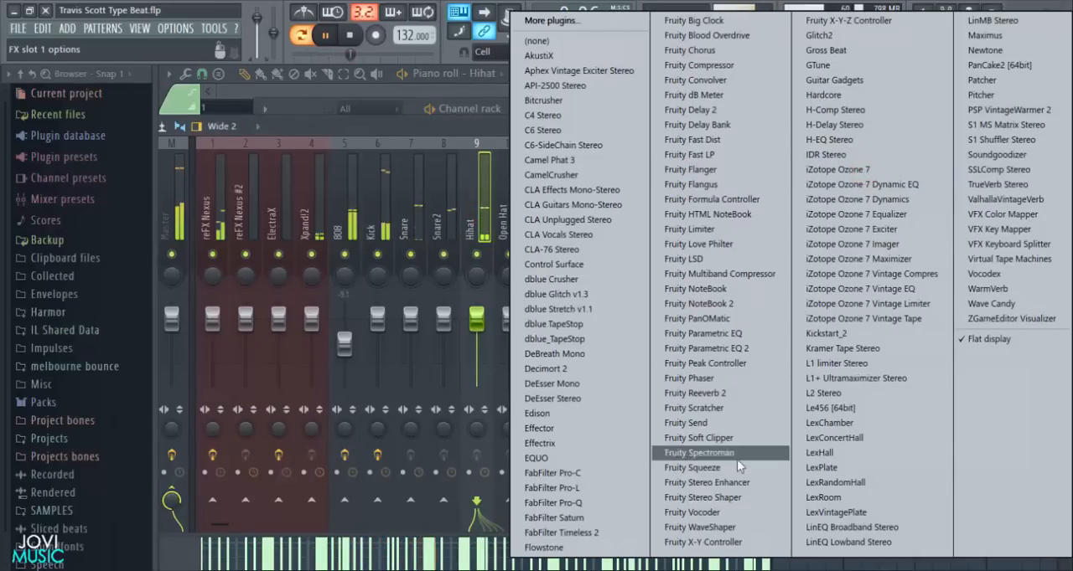
left_click(702, 527)
left_click_drag(485, 290, 485, 228)
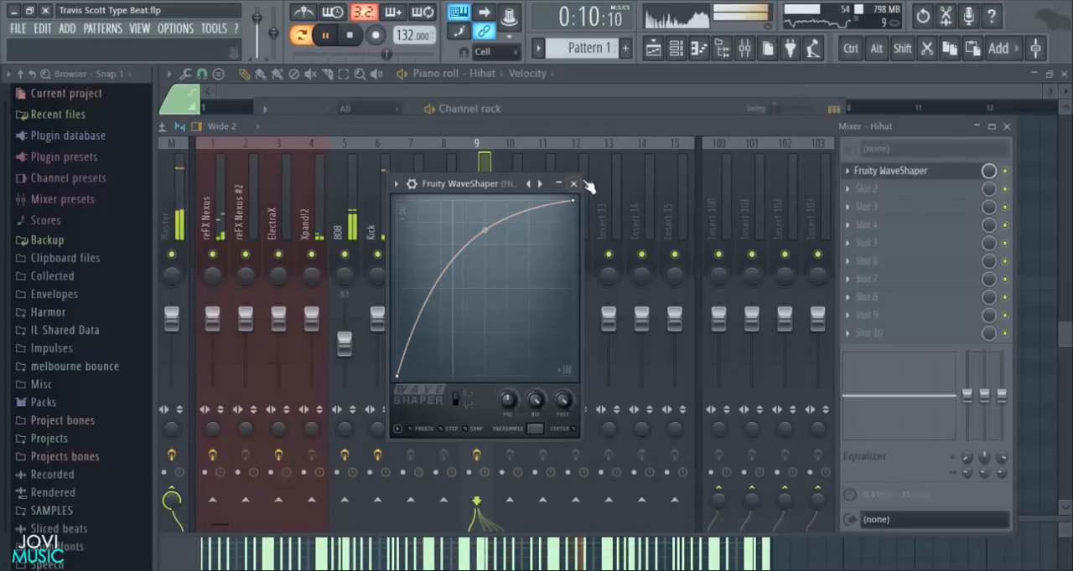
left_click(573, 184)
left_click_drag(476, 317, 476, 345)
left_click(1006, 127)
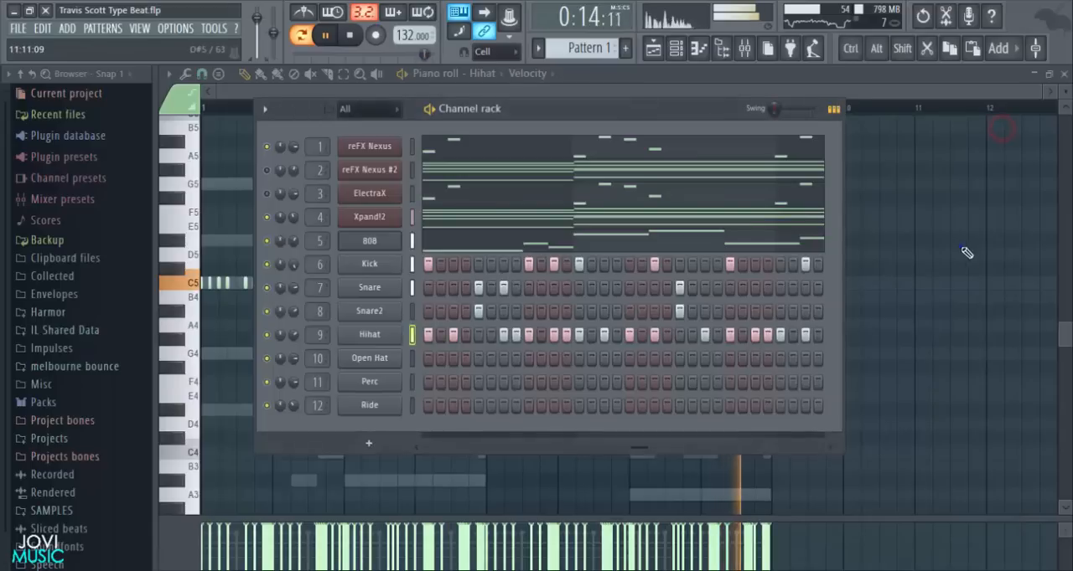
- Randomize the panning and velocity of all hi-hat notes, with the velocity level at -43%
left_click(931, 198)
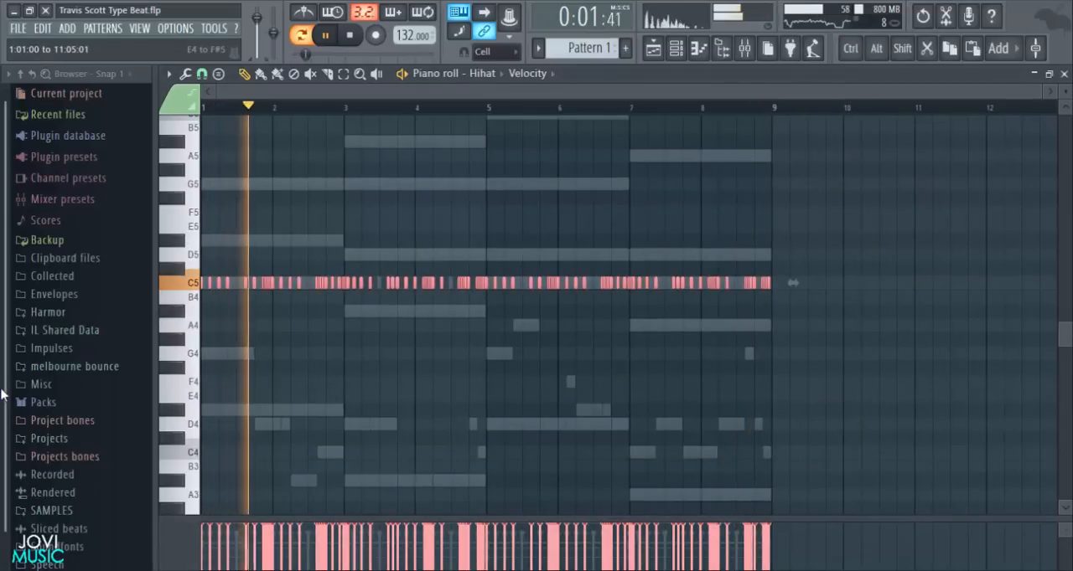
key("alt+r")
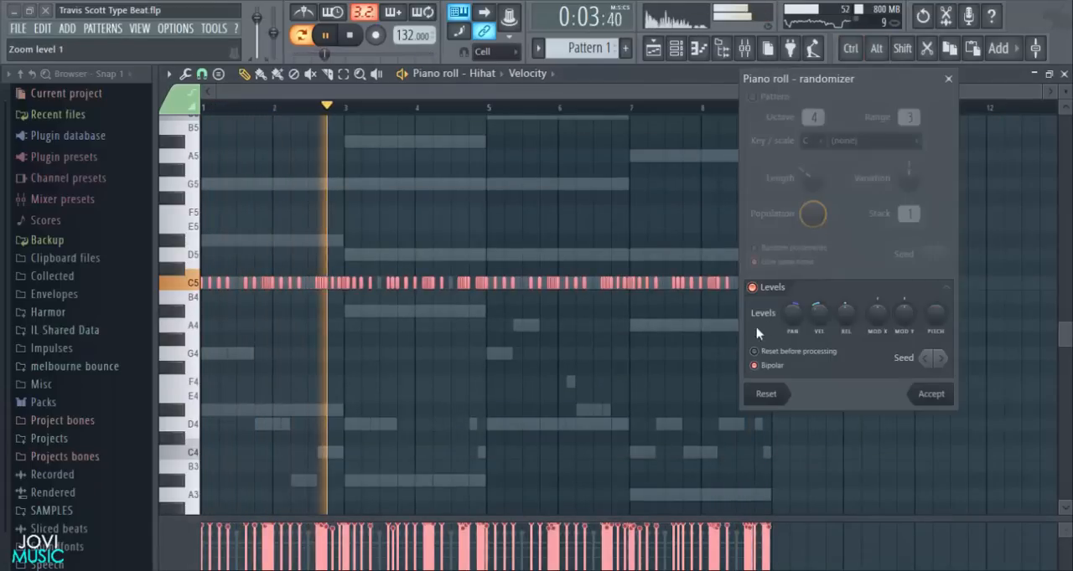
left_click_drag(795, 315, 796, 349)
left_click_drag(817, 314, 817, 335)
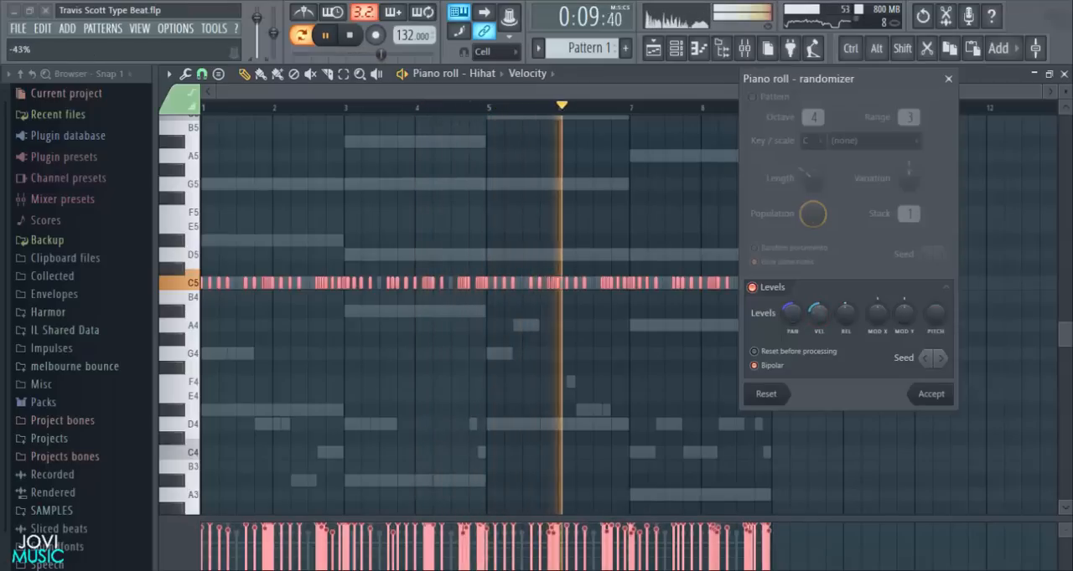
left_click(930, 395)
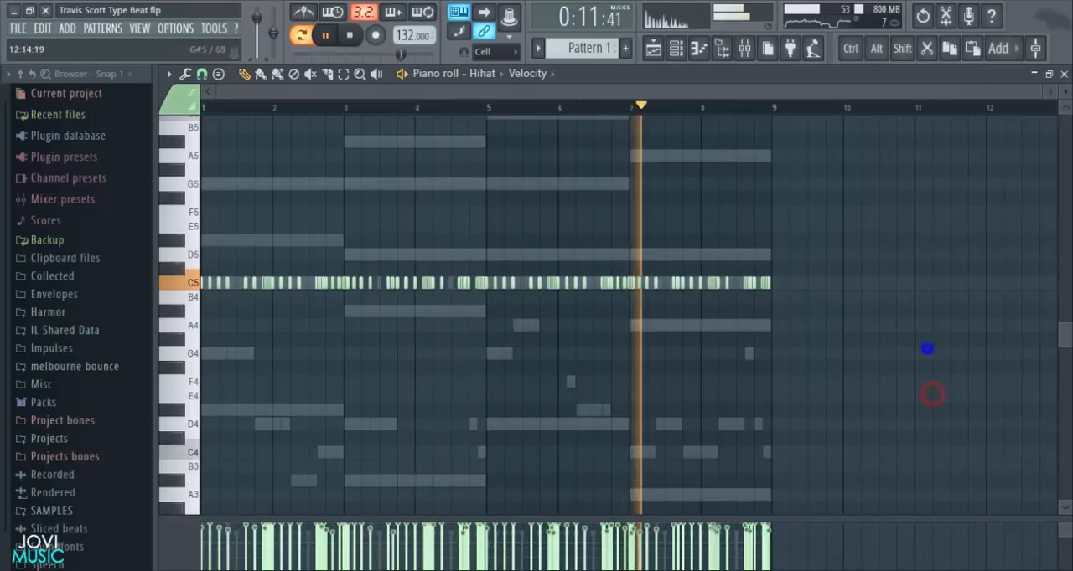
- Close the hi-hat piano roll, save the project and stop playback
left_click(1063, 74)
key("ctrl+s")
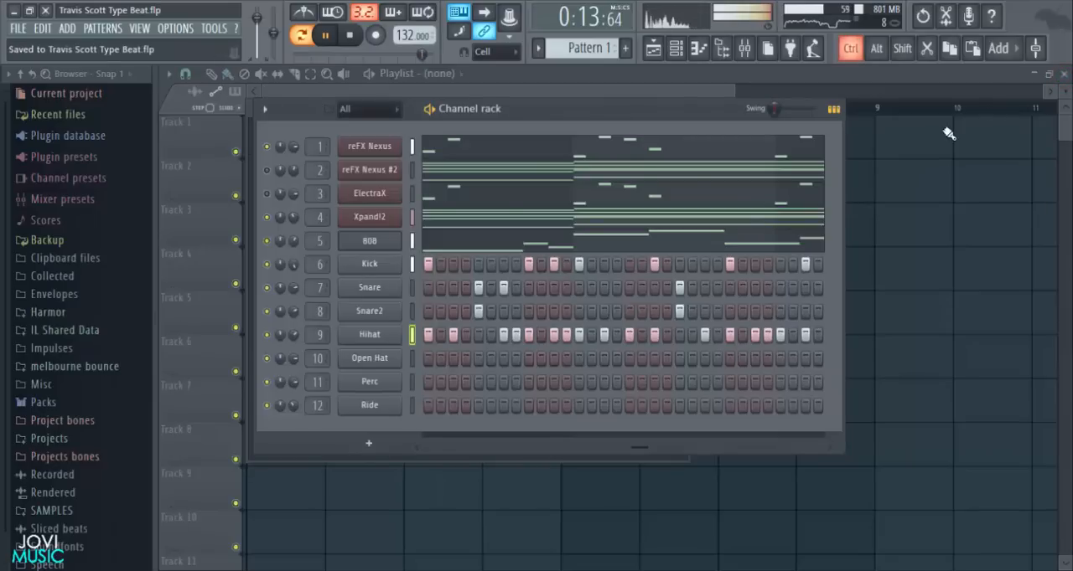
key("space")
- Open the Open Hat channel's piano roll and add a C5 note on beat 2 of bar 1
left_click_drag(623, 118, 629, 115)
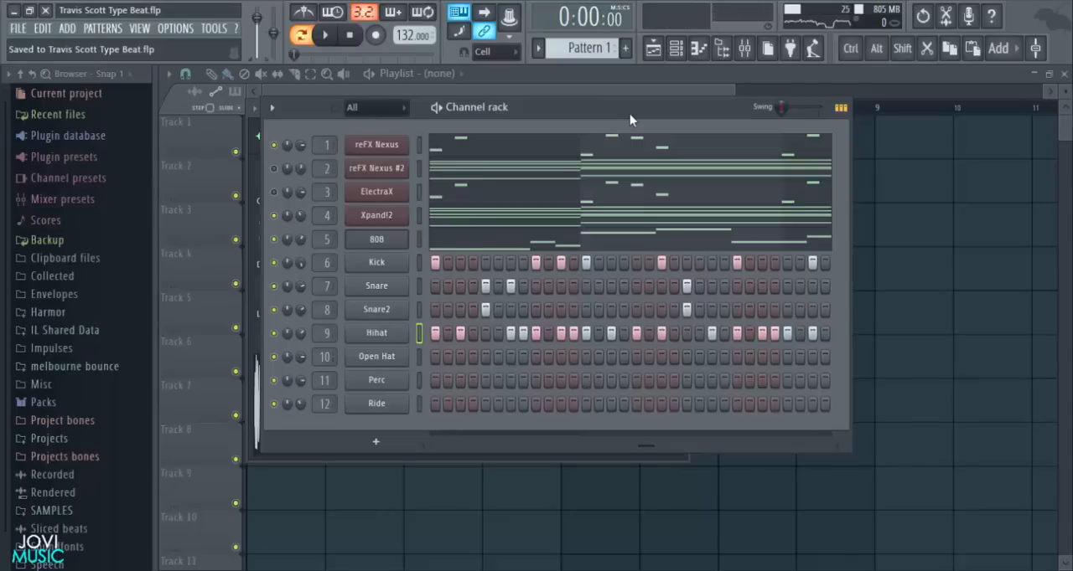
right_click(399, 357)
left_click(419, 359)
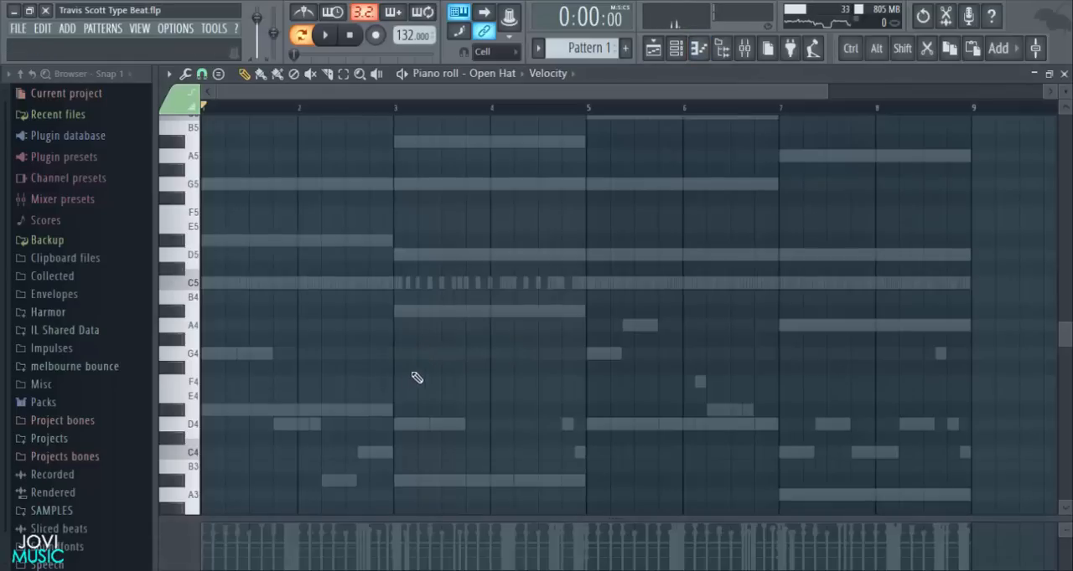
key("space")
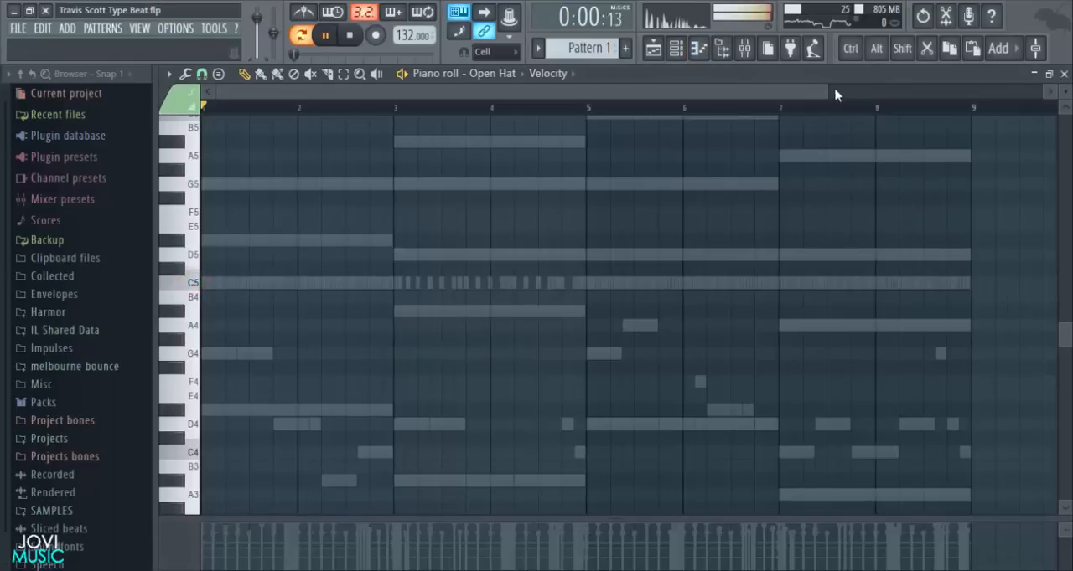
left_click_drag(827, 91, 521, 139)
key("space")
key("space")
key("space")
left_click(248, 284)
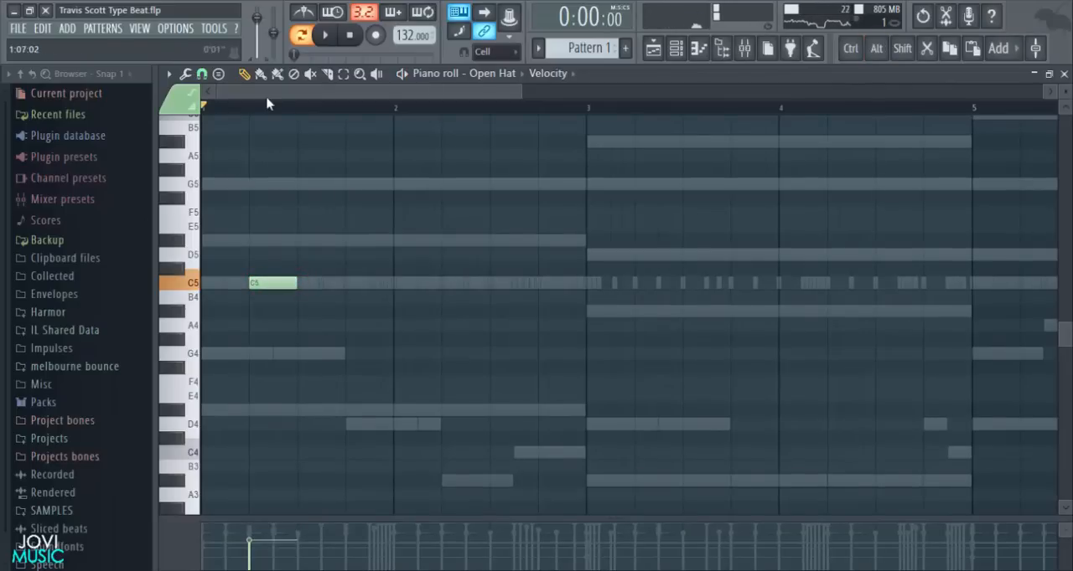
- Set the snap to Step and add a C5 Open Hat note on beat 2 of bar 2
left_click(209, 74)
left_click(220, 222)
key("space")
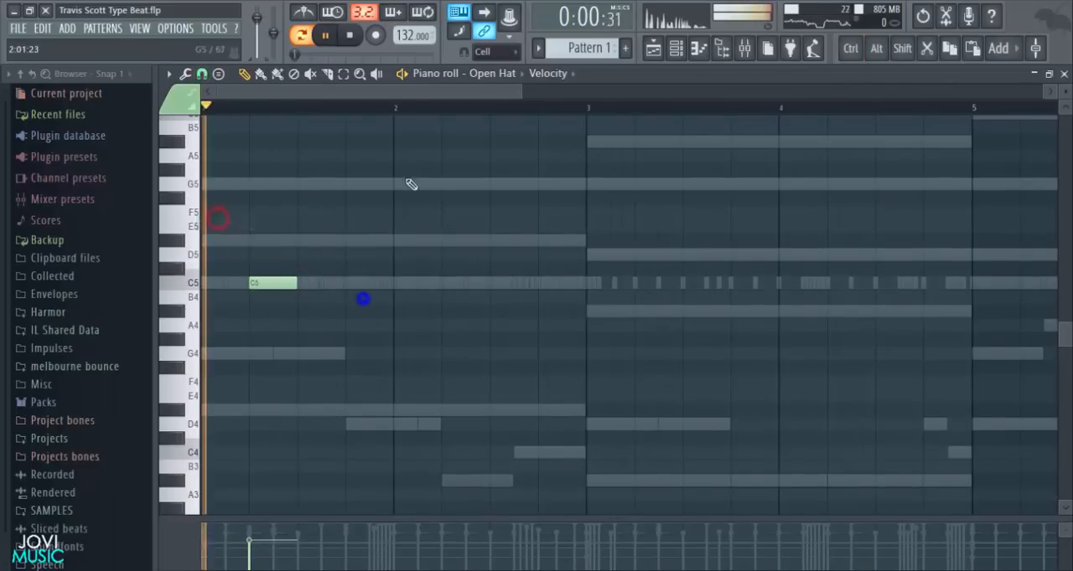
scroll(412, 114, "down", 3)
key("space")
left_click_drag(661, 94, 519, 98)
key("space")
left_click(428, 283)
scroll(497, 119, "down", 3)
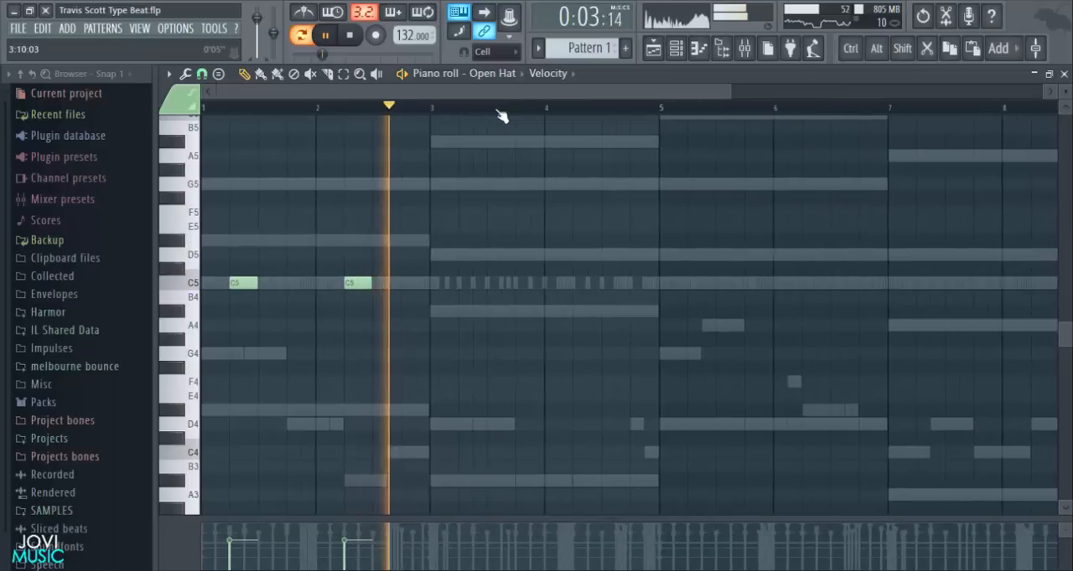
- Add a C5 Open Hat note on beat 2 of bar 3 and play the pattern
key("space")
left_click(460, 283)
key("space")
scroll(505, 109, "up", 5)
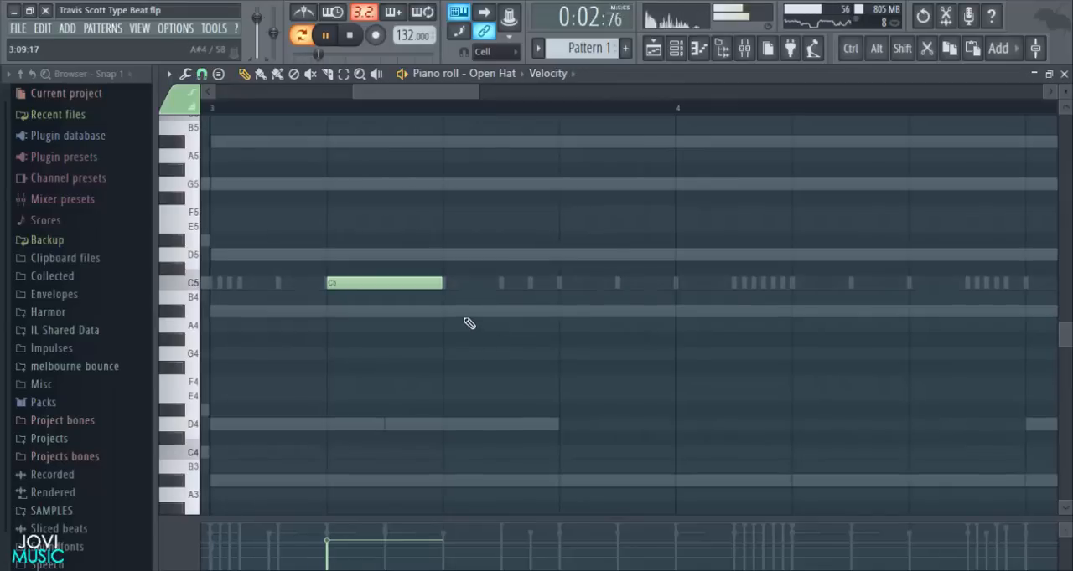
- Move the bar 3 Open Hat note to beat 3 and add two short A#4 notes from beat 4
left_click_drag(408, 283, 500, 277)
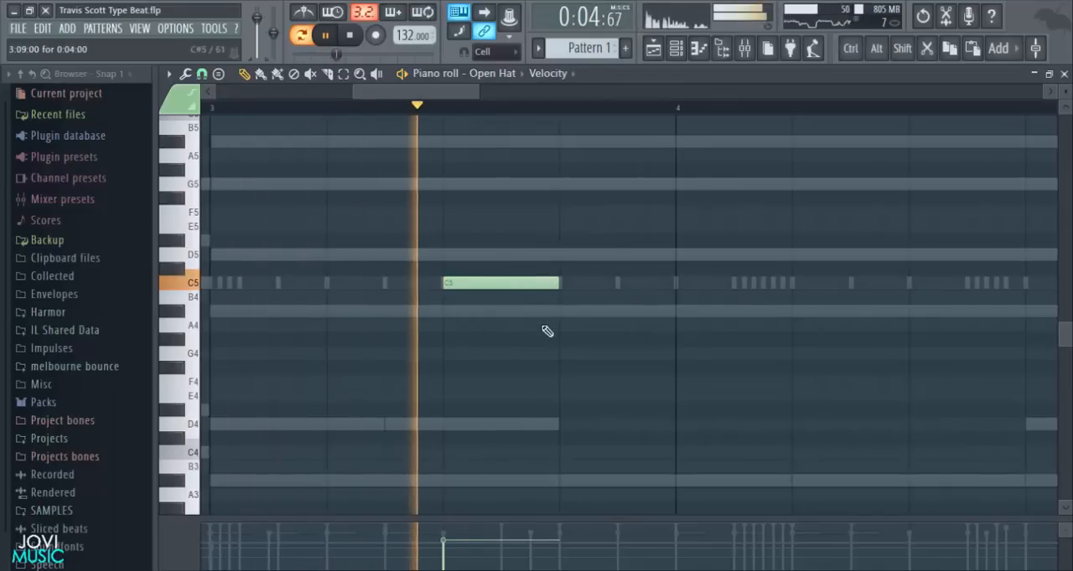
key("space")
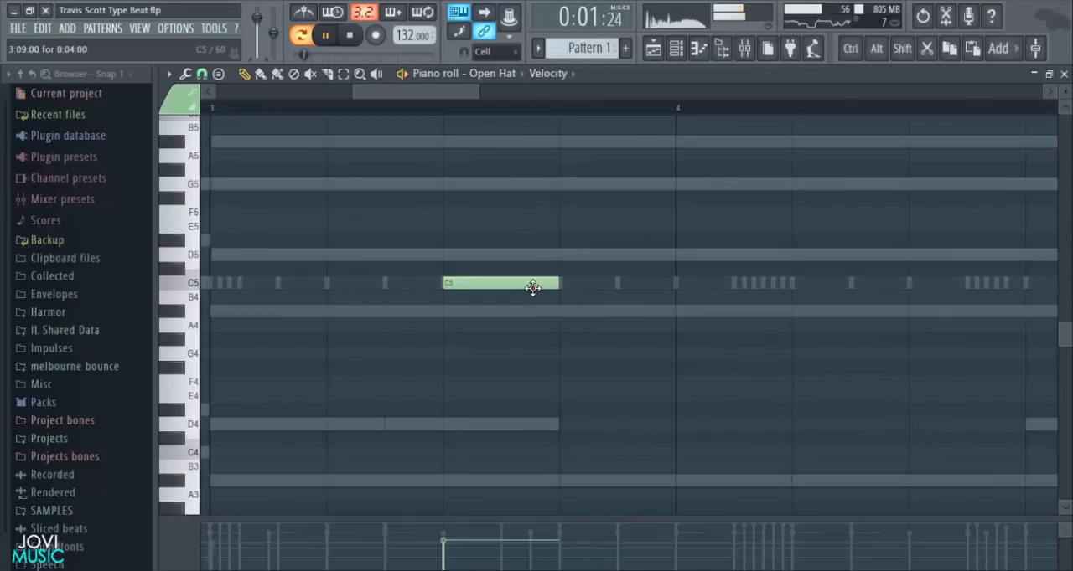
left_click(559, 311)
left_click_drag(670, 312, 582, 313)
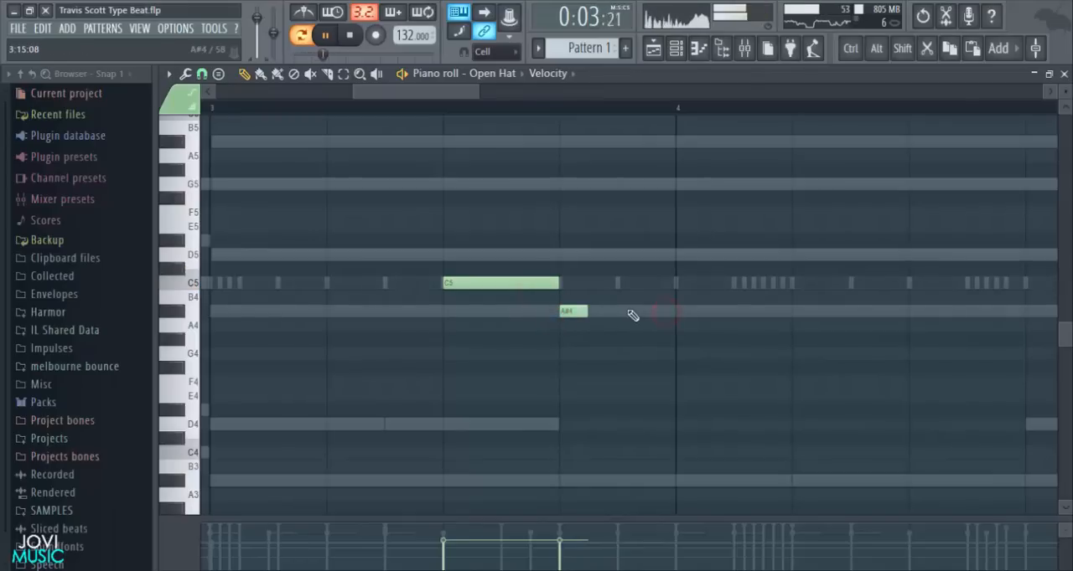
scroll(620, 115, "down", 6)
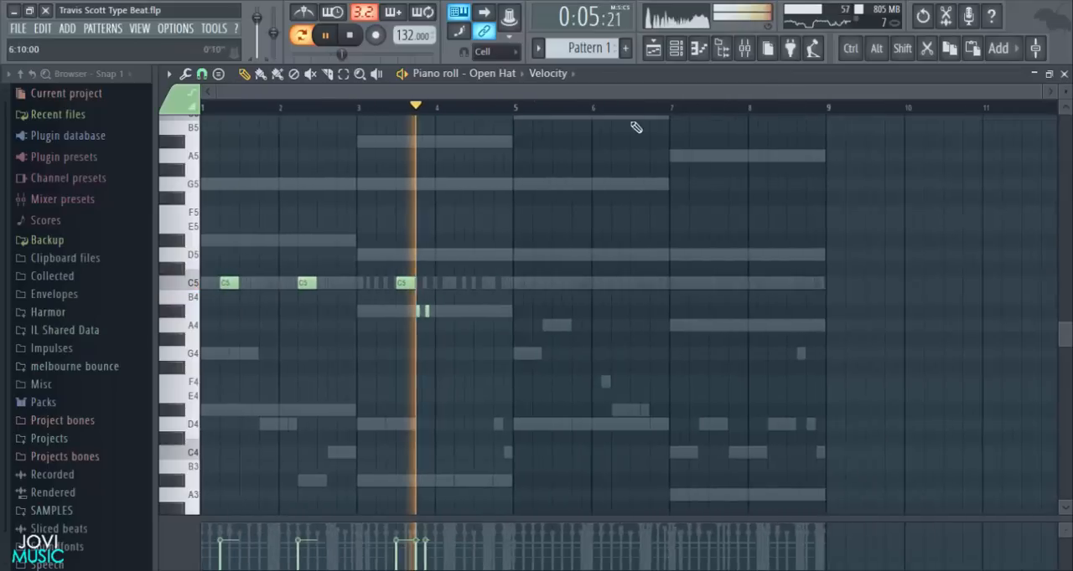
key("space")
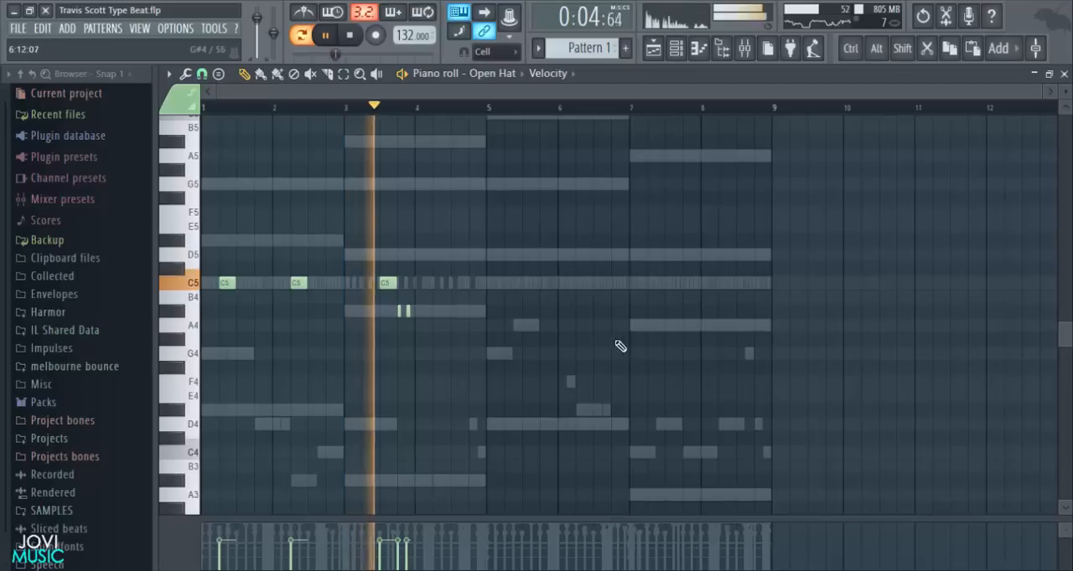
- Add a C5 Open Hat note on beat 3 of bar 4 and duplicate bars 1–4 into bars 5–8
left_click(451, 282)
key("space")
key("ctrl+a")
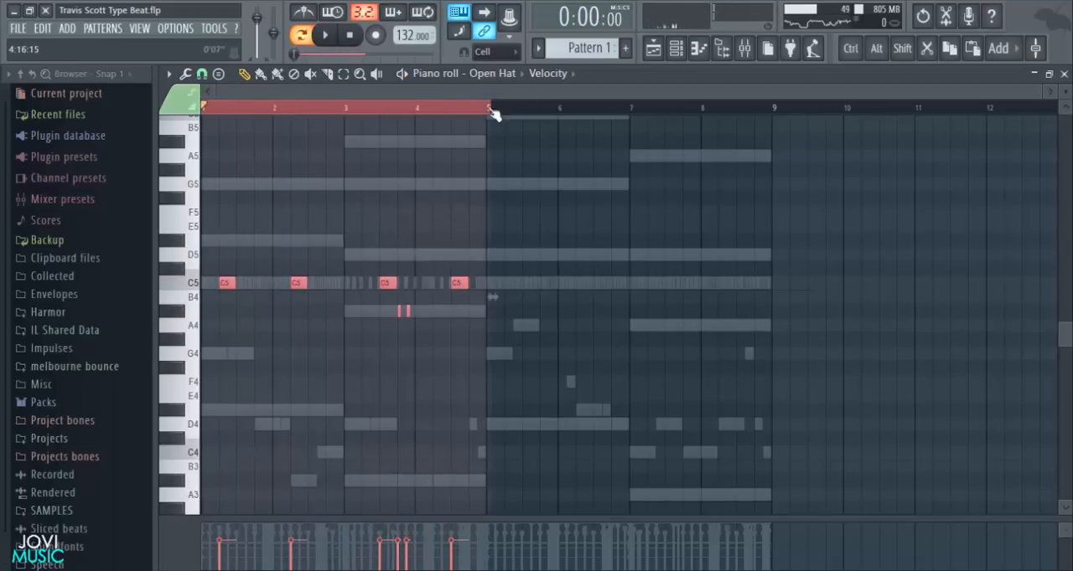
key("ctrl+b")
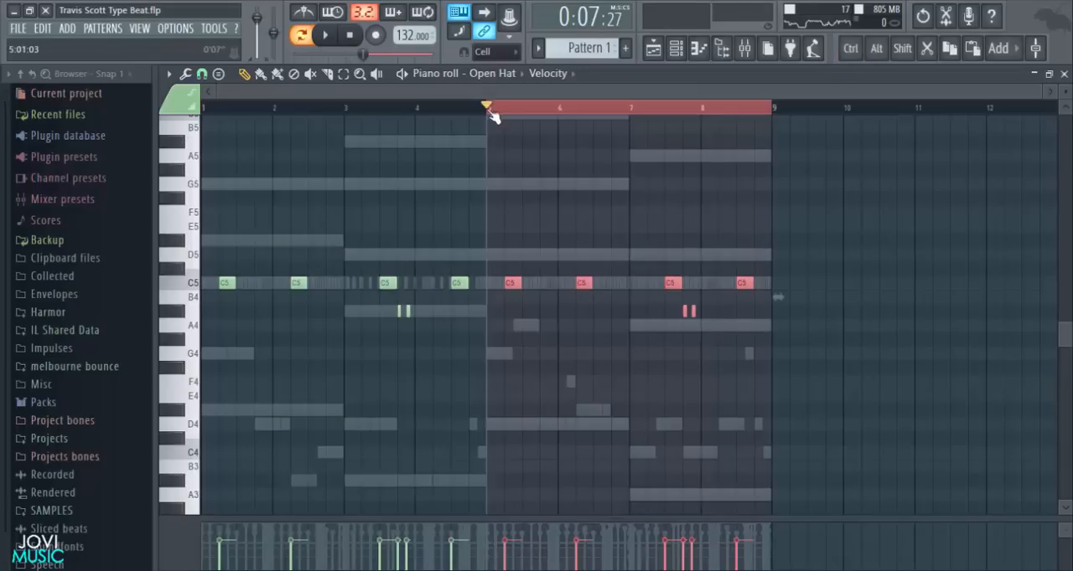
left_click(490, 108)
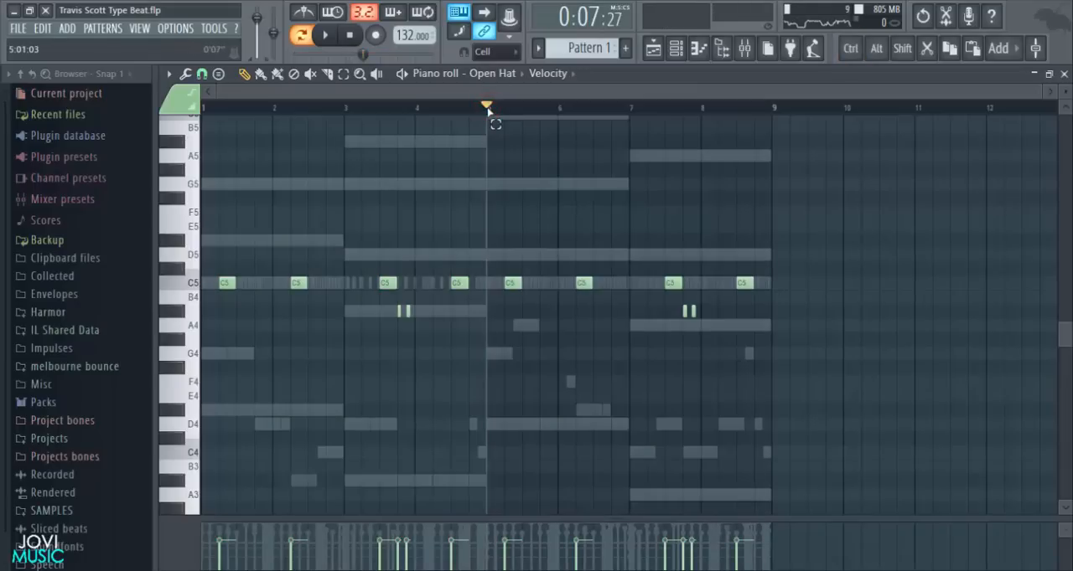
- Add two short A4 Open Hat notes in bar 5 and a C5 note on beat 4 of bar 6
scroll(527, 113, "up", 4)
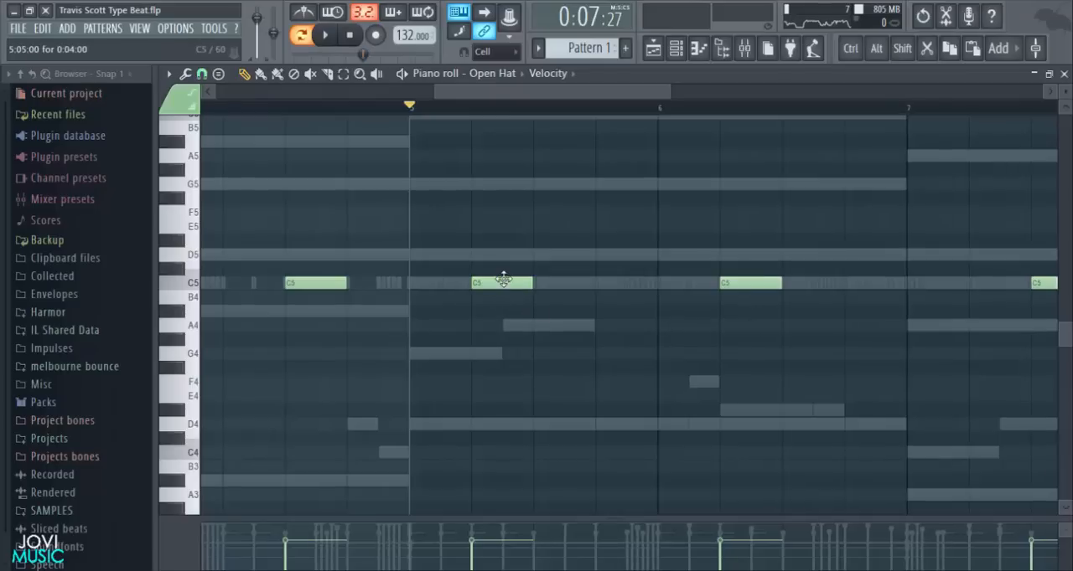
left_click(561, 323)
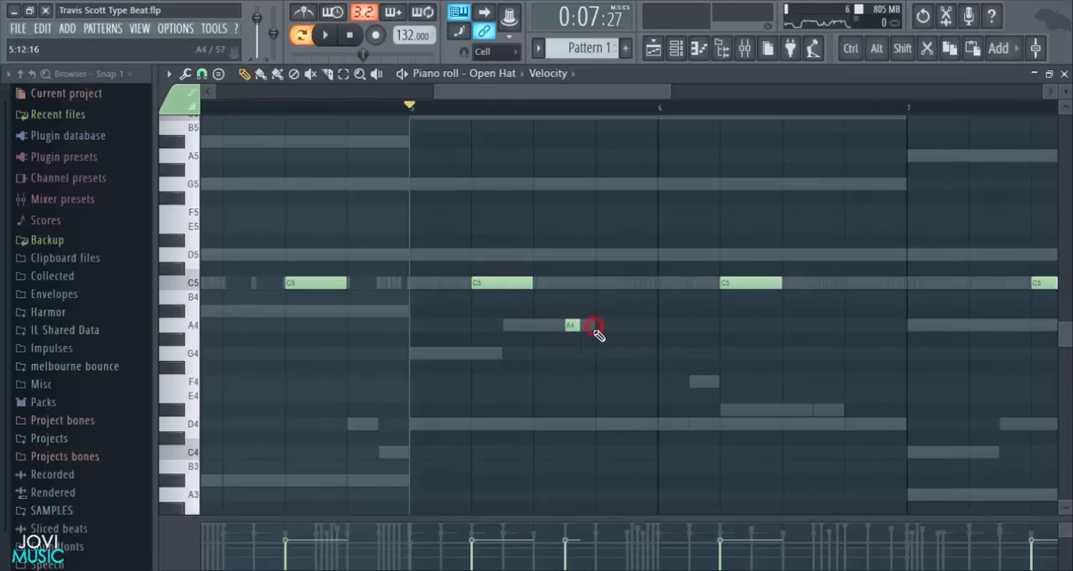
scroll(578, 113, "down", 4)
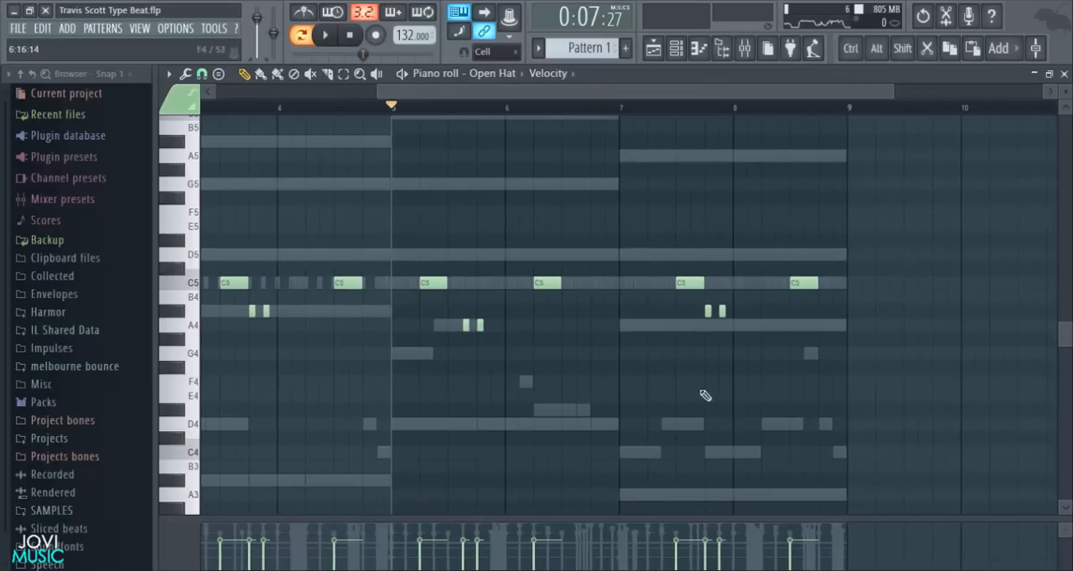
left_click(595, 284)
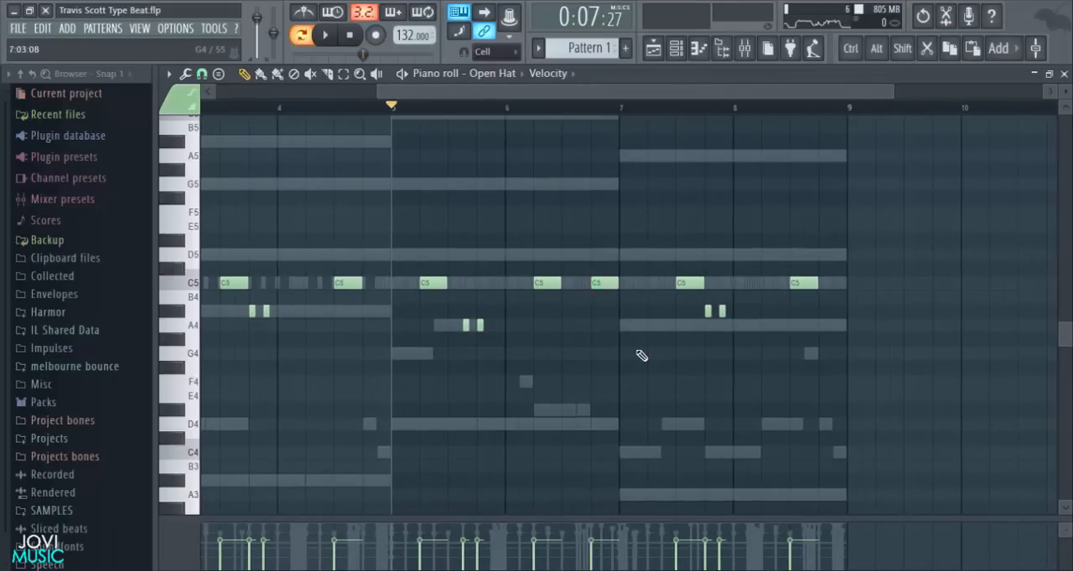
- Raise the first short A#4 note in bar 7 to D5, delete the second one and play the pattern
left_click(707, 255)
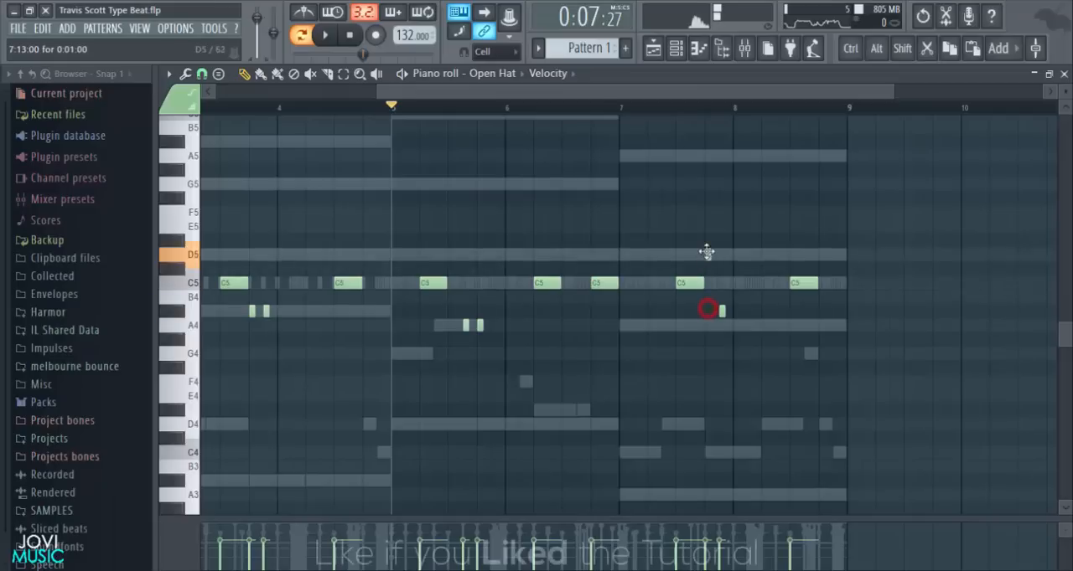
right_click(723, 311)
key("space")
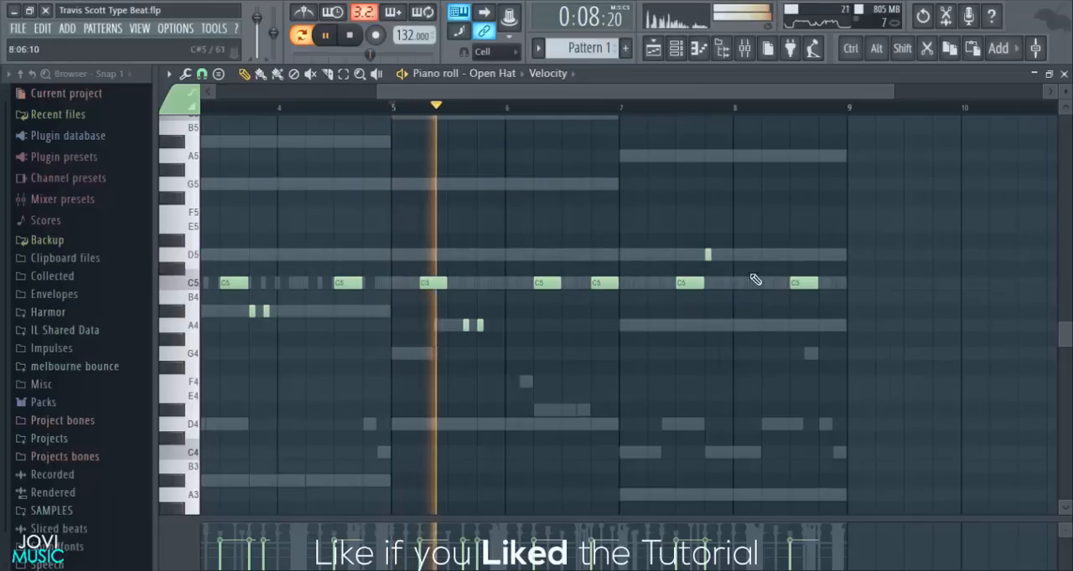
scroll(766, 104, "up", 1)
scroll(766, 103, "up", 3)
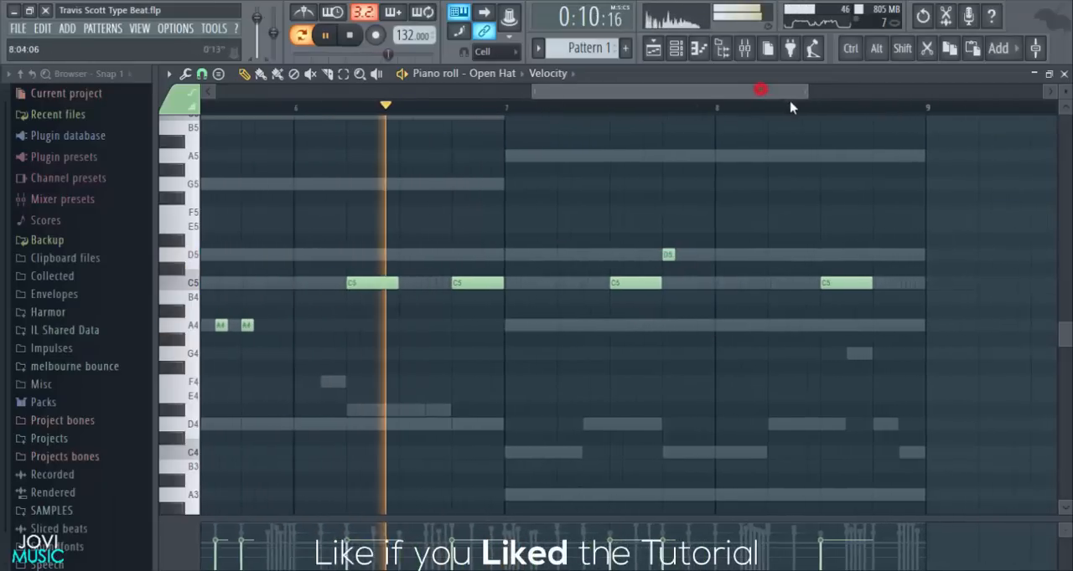
- Add short C5, D5 and A4 notes in bar 8 at steps 3, 13 and 15, and close the Open Hat piano roll
left_click(641, 284)
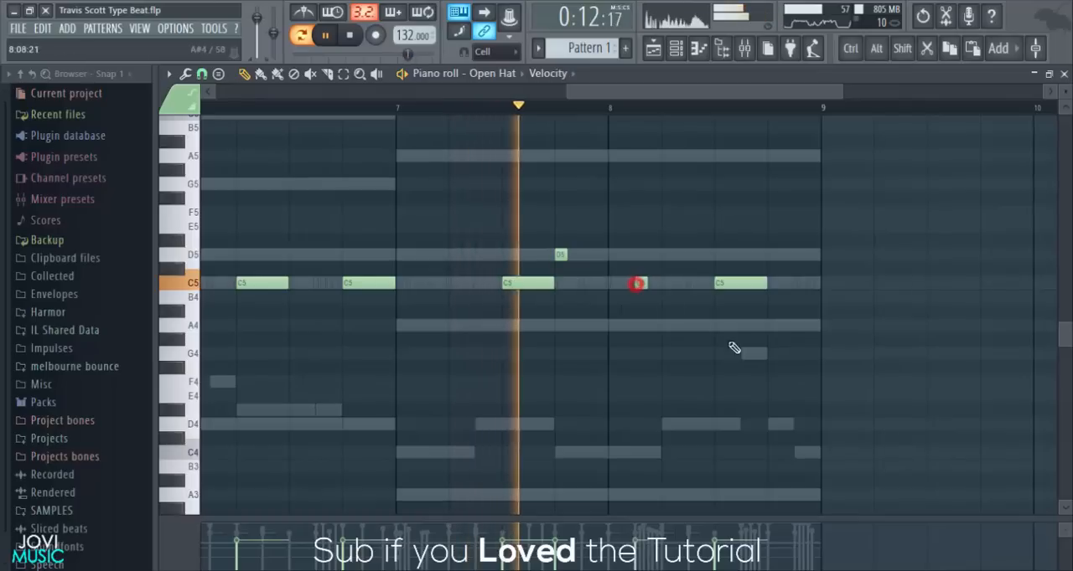
left_click(773, 254)
left_click(796, 325)
scroll(768, 108, "down", 4)
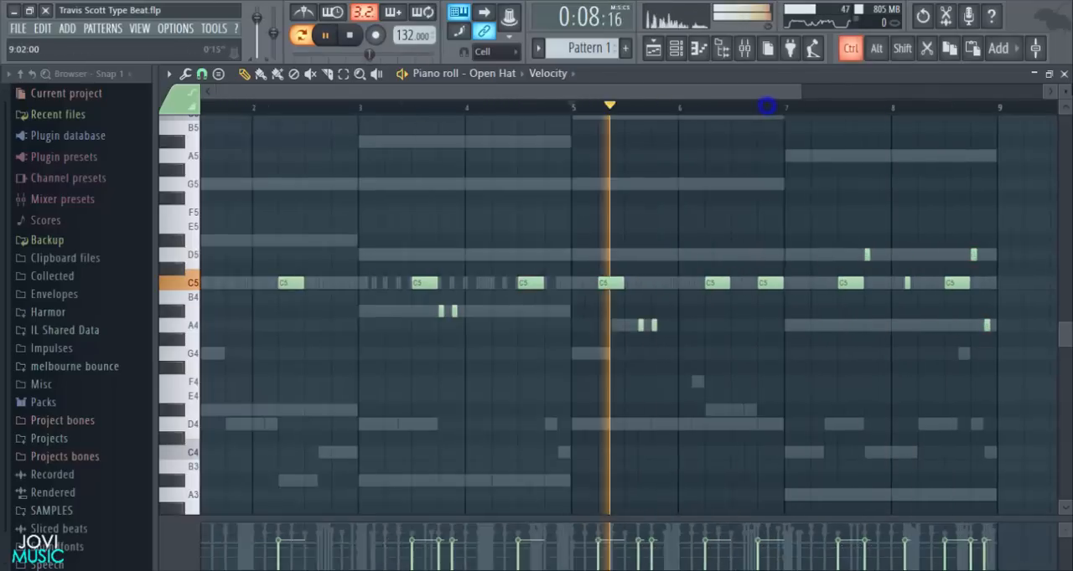
left_click(1064, 74)
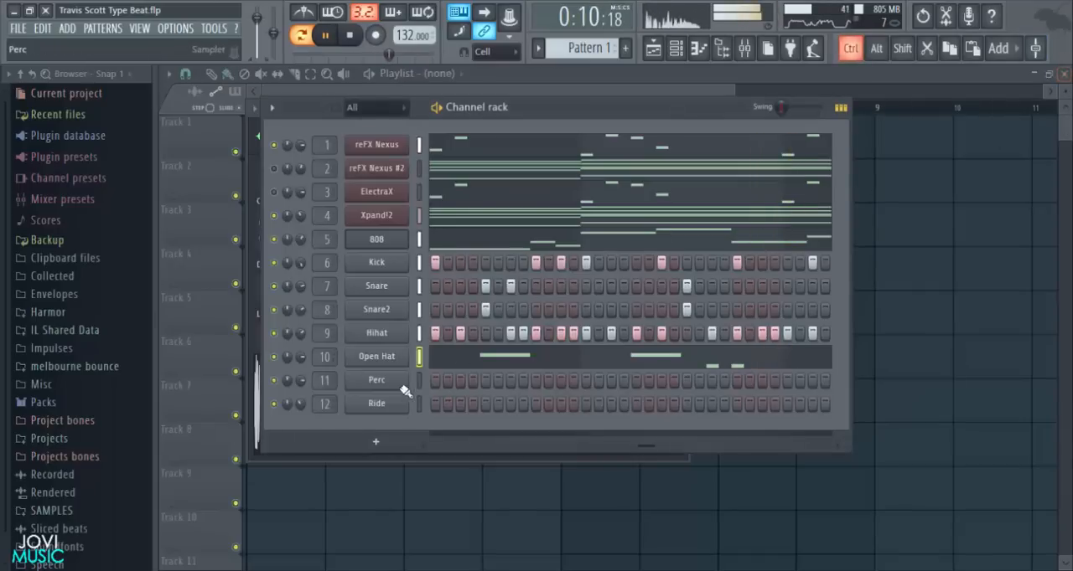
key("space")
left_click(355, 41)
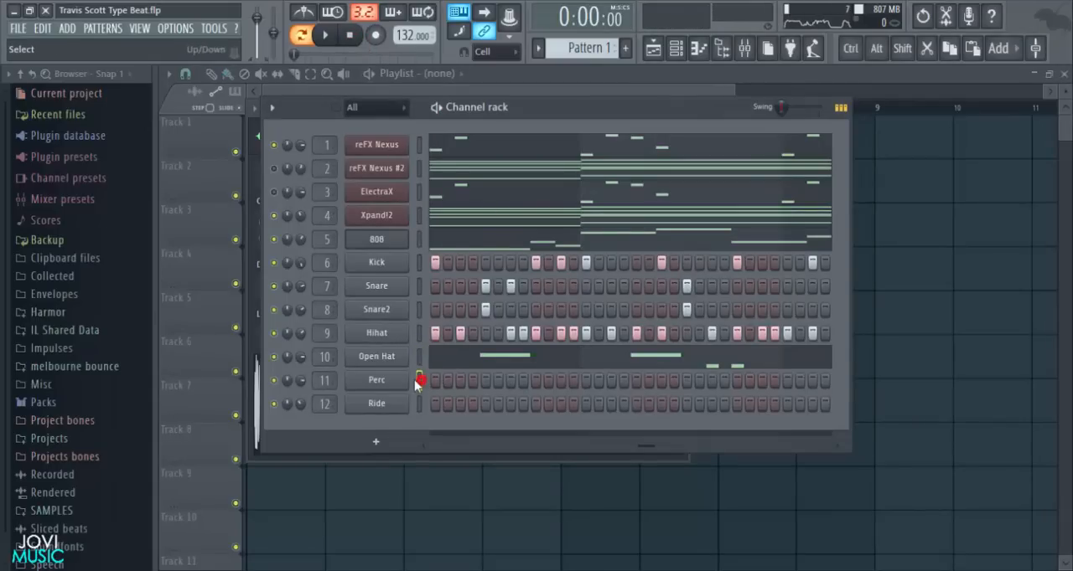
- Open the Perc channel's piano roll and add a C5 note on beat 4 of bar 1
left_click(388, 381)
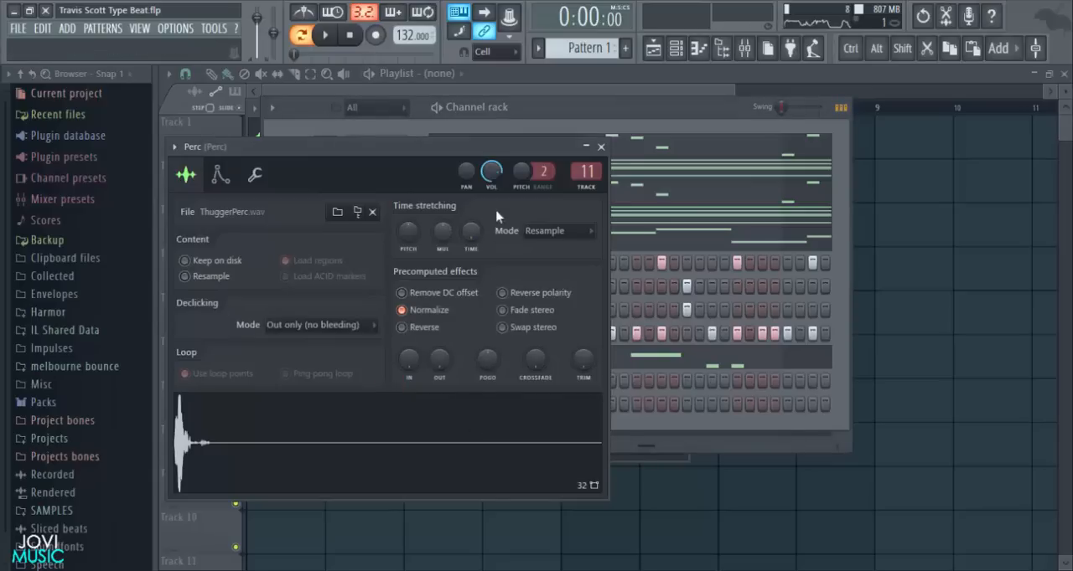
left_click(600, 147)
right_click(399, 383)
left_click(422, 383)
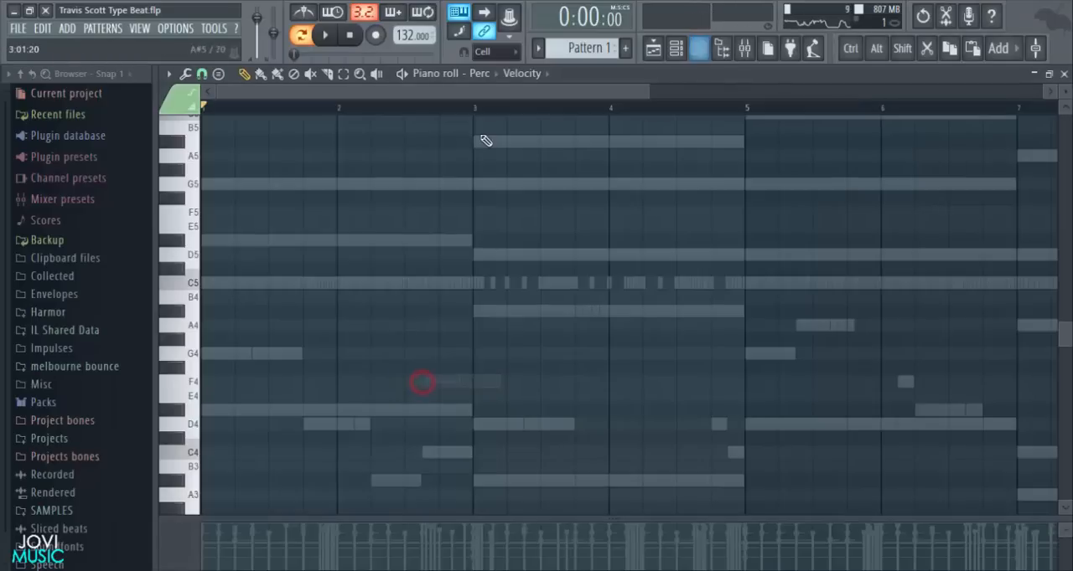
scroll(483, 117, "down", 3)
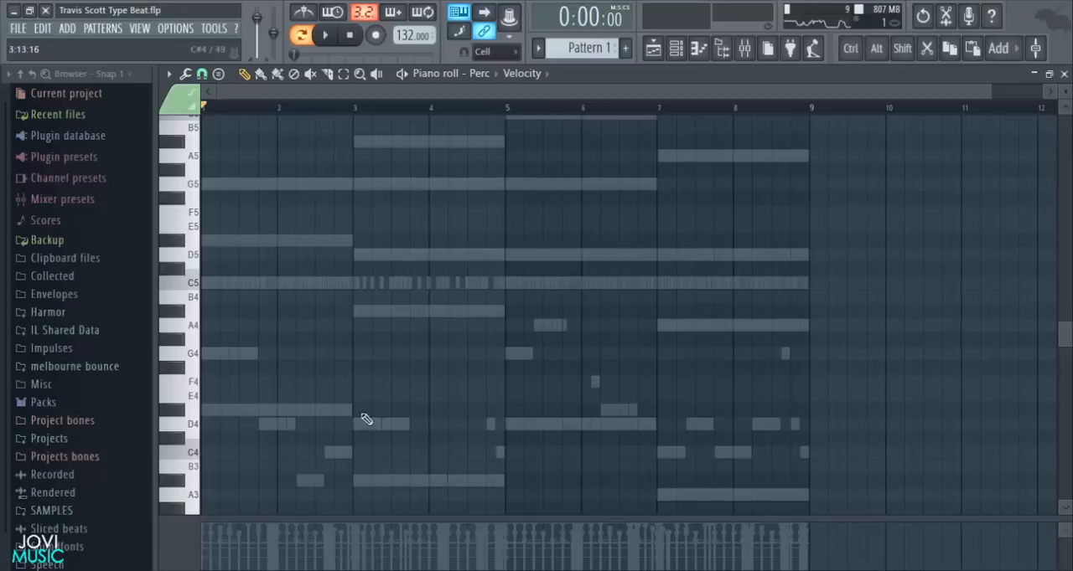
left_click_drag(991, 94, 413, 237)
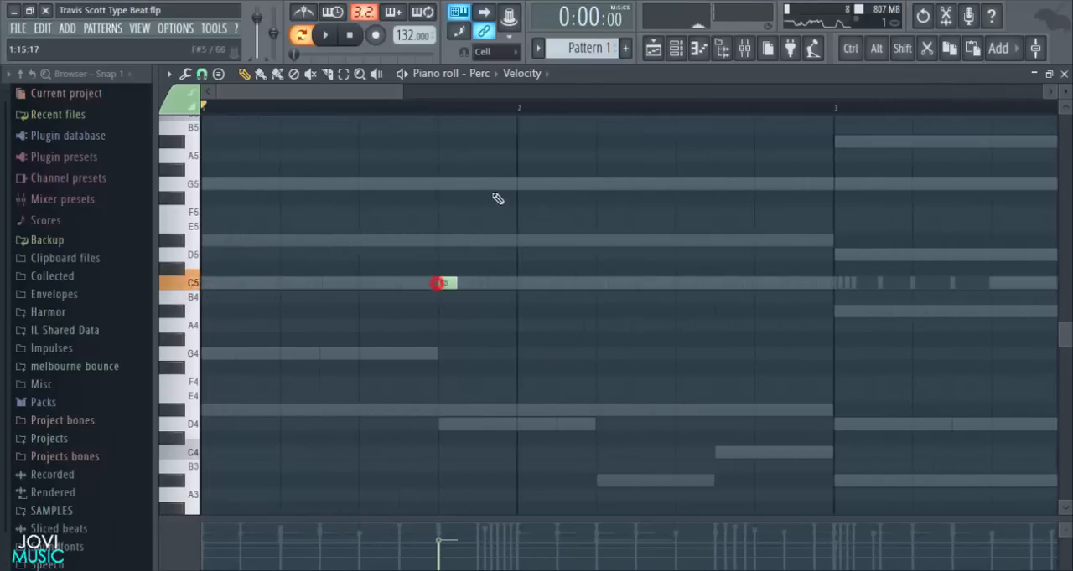
key("space")
scroll(482, 120, "down", 4)
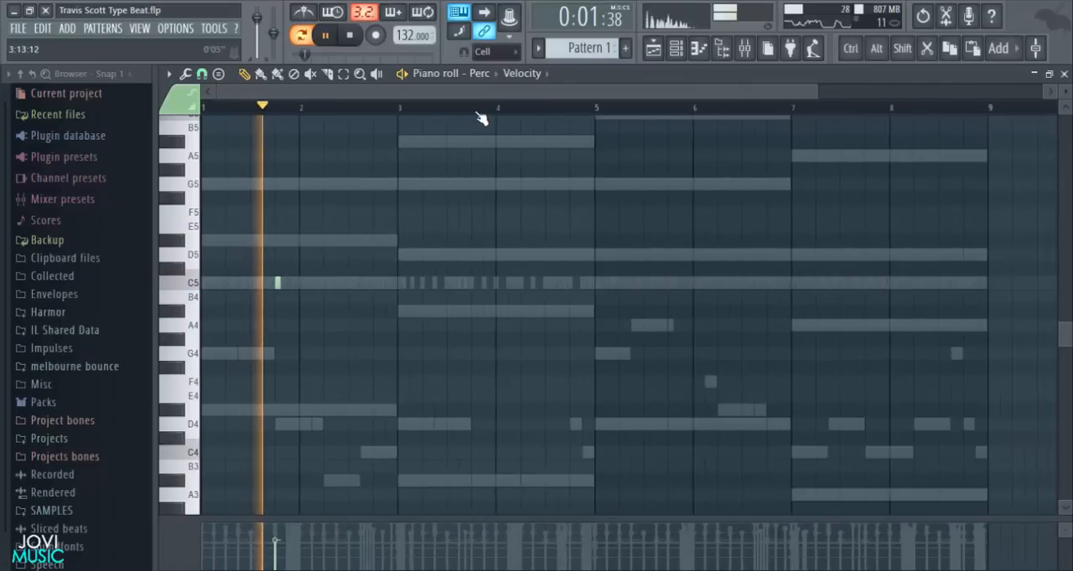
key("space")
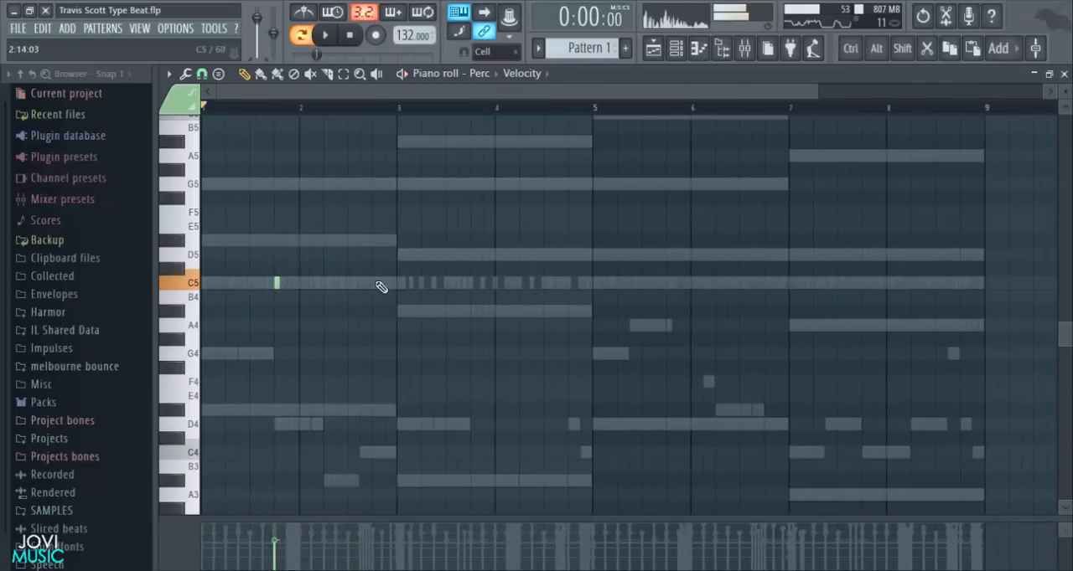
- Add C5 Perc notes on beat 4 of bars 2 and 3, with the snap at Step
left_click(370, 283)
key("space")
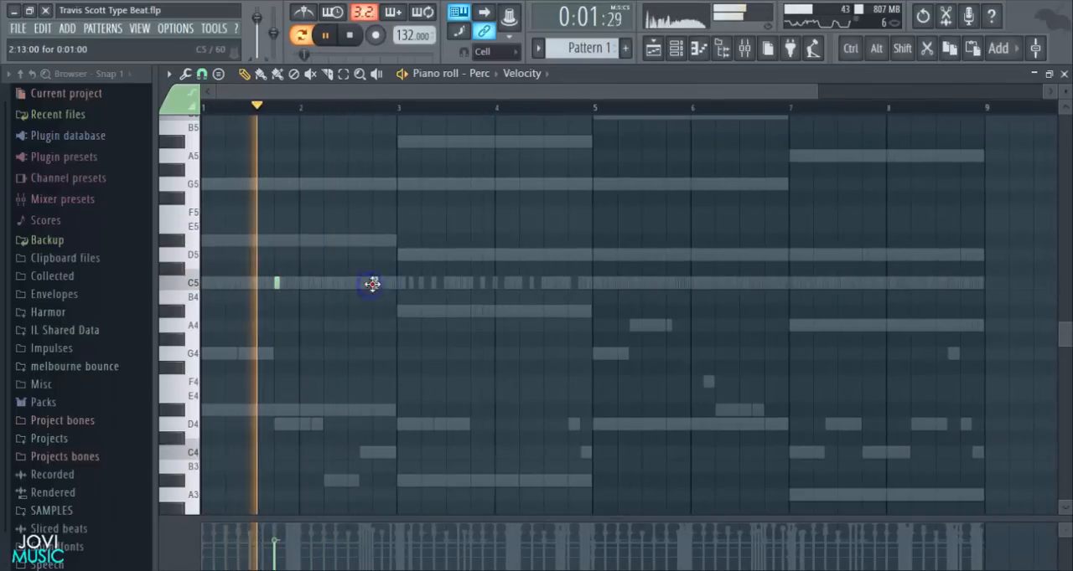
left_click(201, 73)
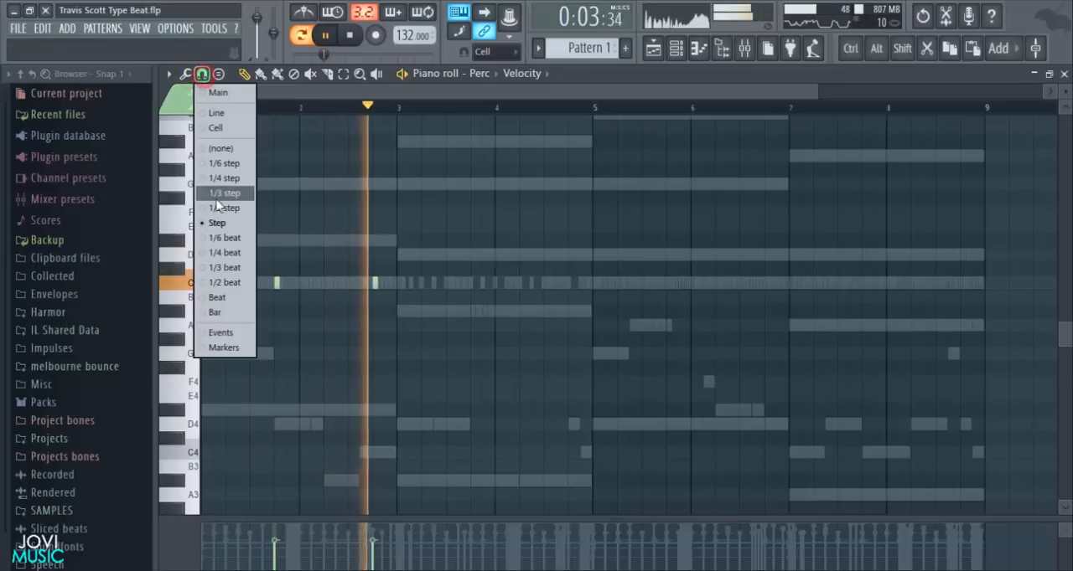
left_click(224, 225)
key("space")
key("space")
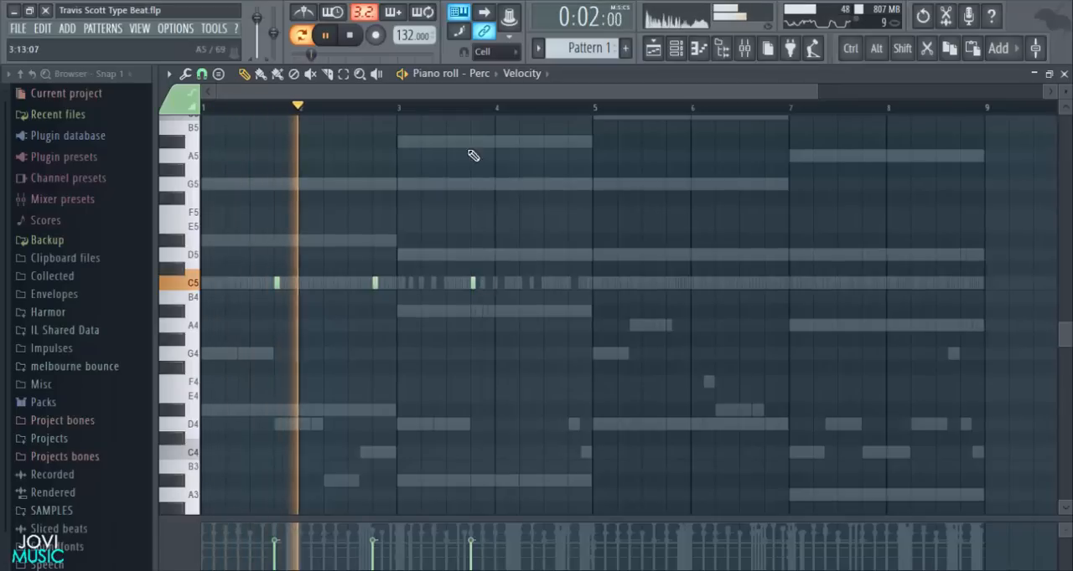
- Add two more C5 Perc notes in bar 3, at steps 9 and 11
scroll(481, 115, "up", 5)
left_click(339, 283)
left_click(394, 282)
key("space")
scroll(316, 114, "down", 3)
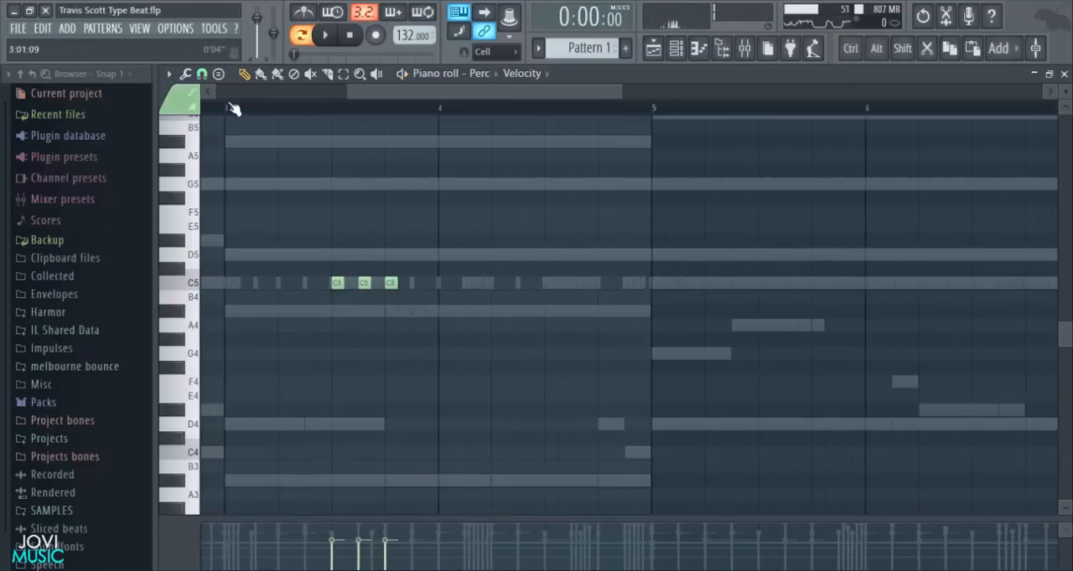
- Play from bar 3 and shape the velocities of its three Perc notes to rise from first to last
left_click(226, 107)
key("space")
scroll(403, 246, "up", 3)
left_click_drag(473, 229, 278, 345)
key("space")
scroll(407, 282, "up", 3)
key("space")
right_click(371, 404)
left_click_drag(302, 541, 301, 552)
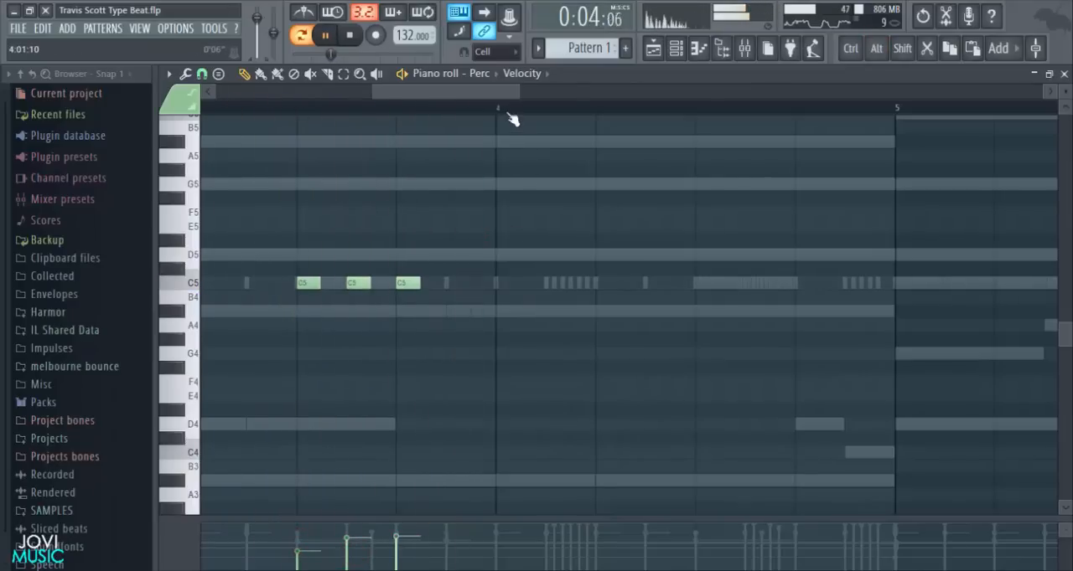
scroll(511, 117, "down", 5)
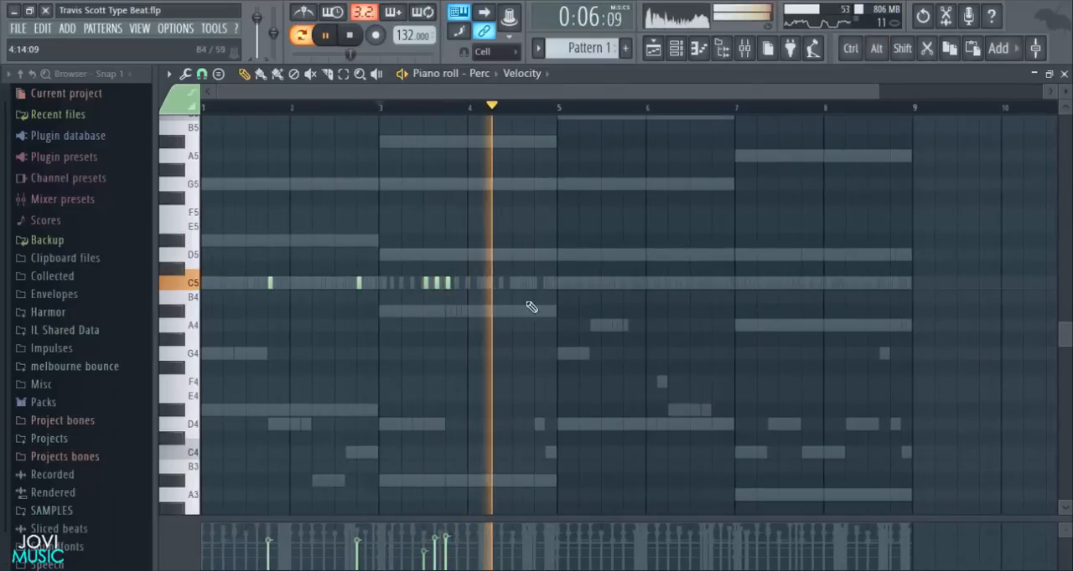
- Add a C5 Perc note on beat 4 of bar 4, duplicate bars 1–4 into bars 5–8 and play them
key("space")
scroll(528, 288, "up", 3)
left_click(531, 285)
scroll(541, 113, "down", 5)
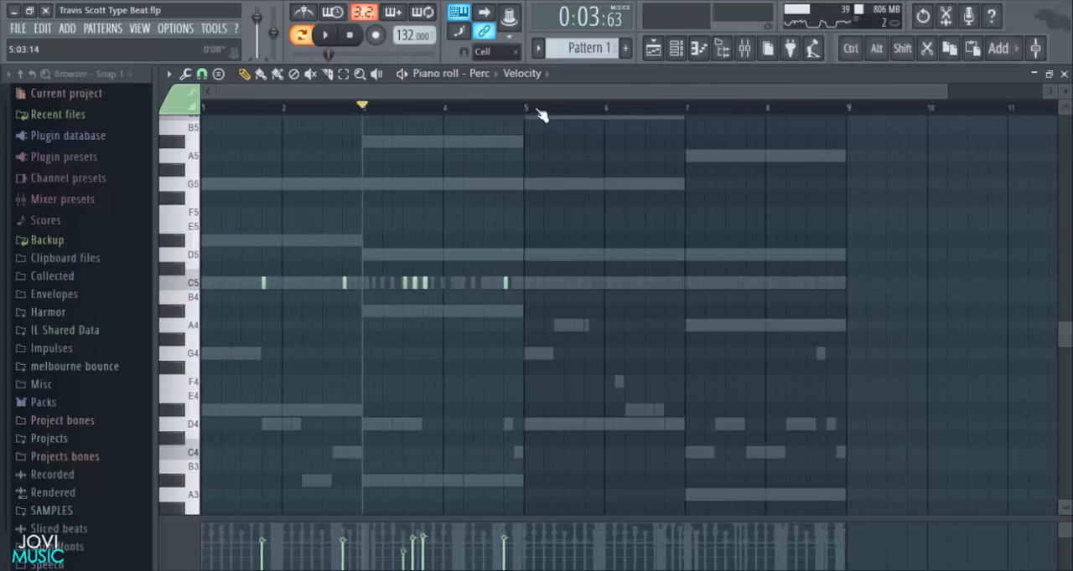
left_click_drag(528, 108, 227, 210)
key("ctrl+b")
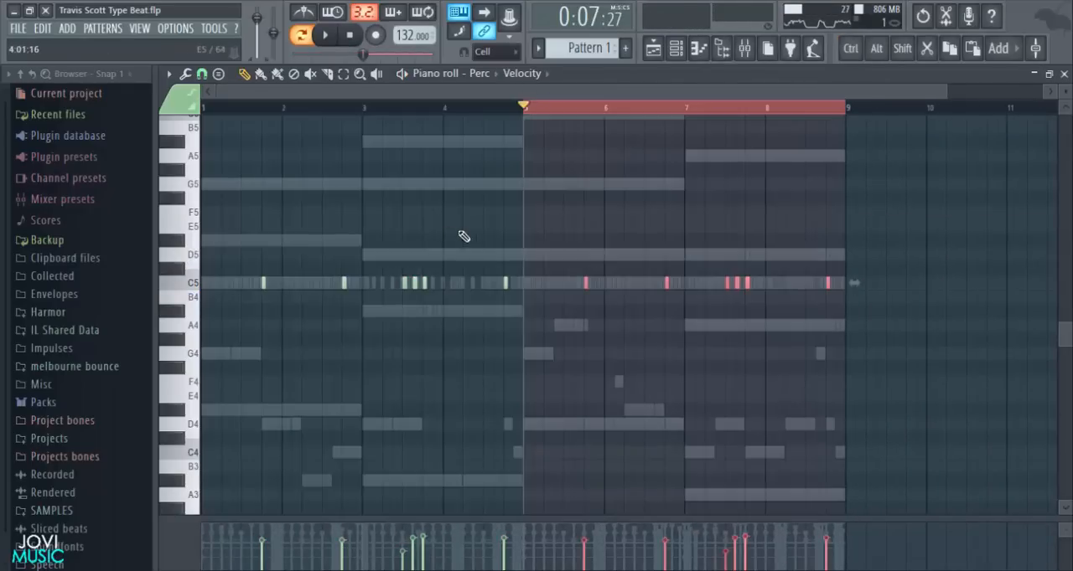
key("space")
left_click(347, 32)
double_click(520, 106)
left_click(350, 29)
left_click(352, 33)
- Show the channel rack and add a Ride hit on the first step
left_click(673, 52)
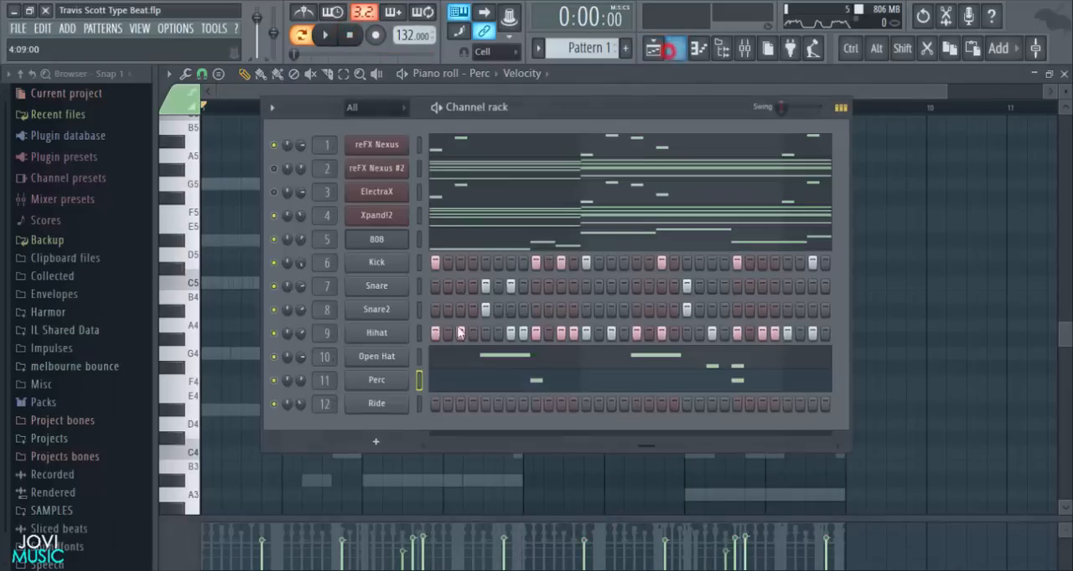
left_click(434, 405)
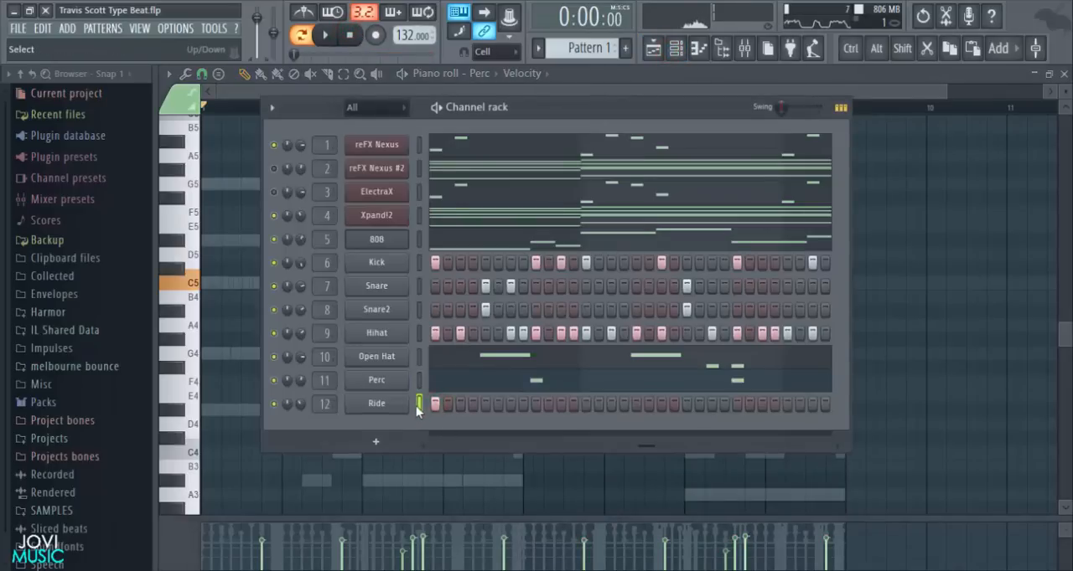
- Play the pattern and adjust the Ride channel's volume while listening to its hit
key("space")
left_click_drag(300, 404, 300, 398)
key("space")
key("space")
key("space")
left_click(353, 34)
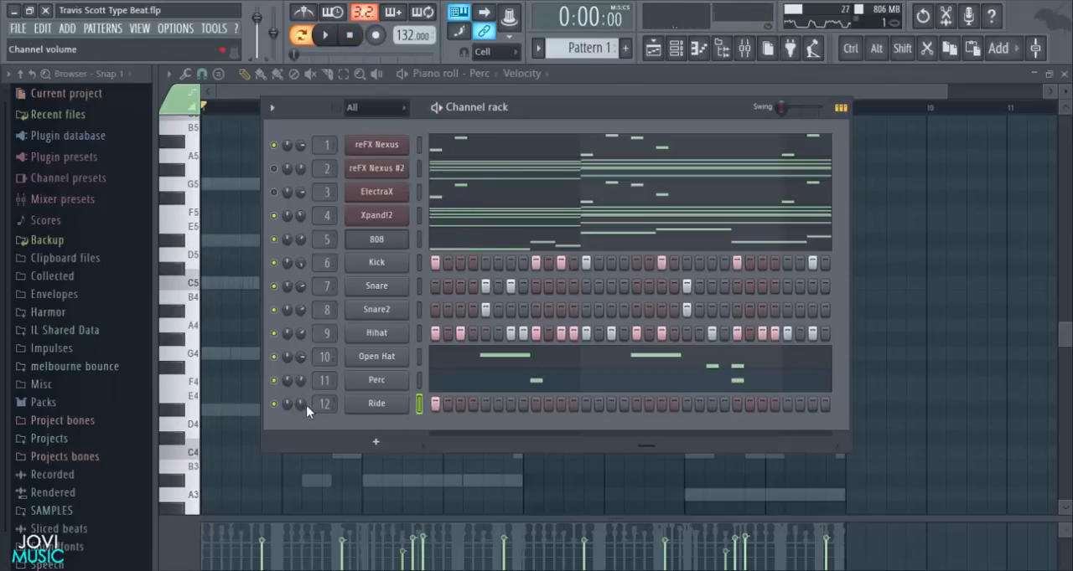
key("space")
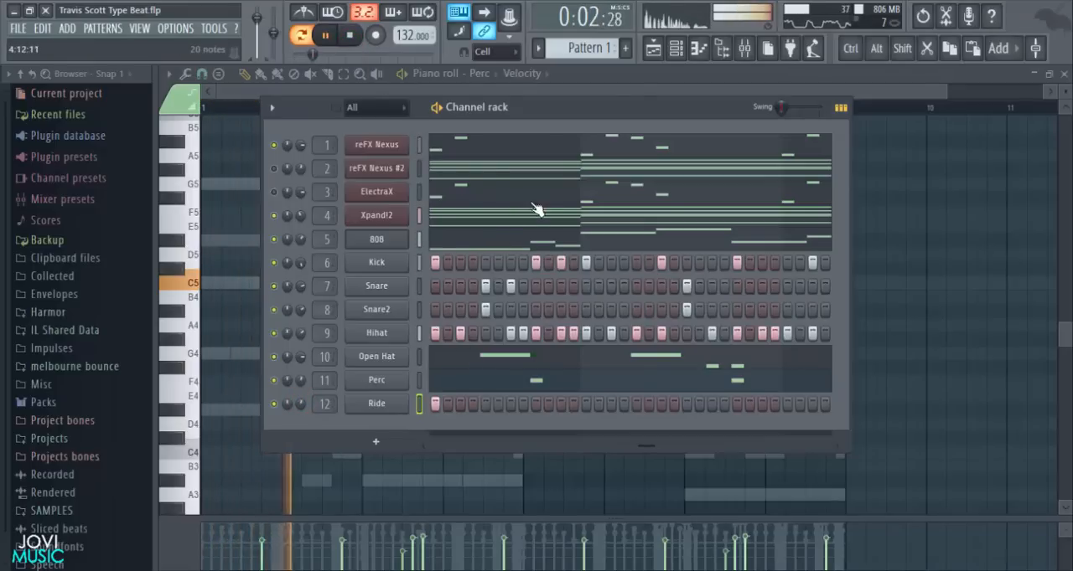
- Remove the misplaced Ride hit, add one on the very first step of the pattern and play it
key("space")
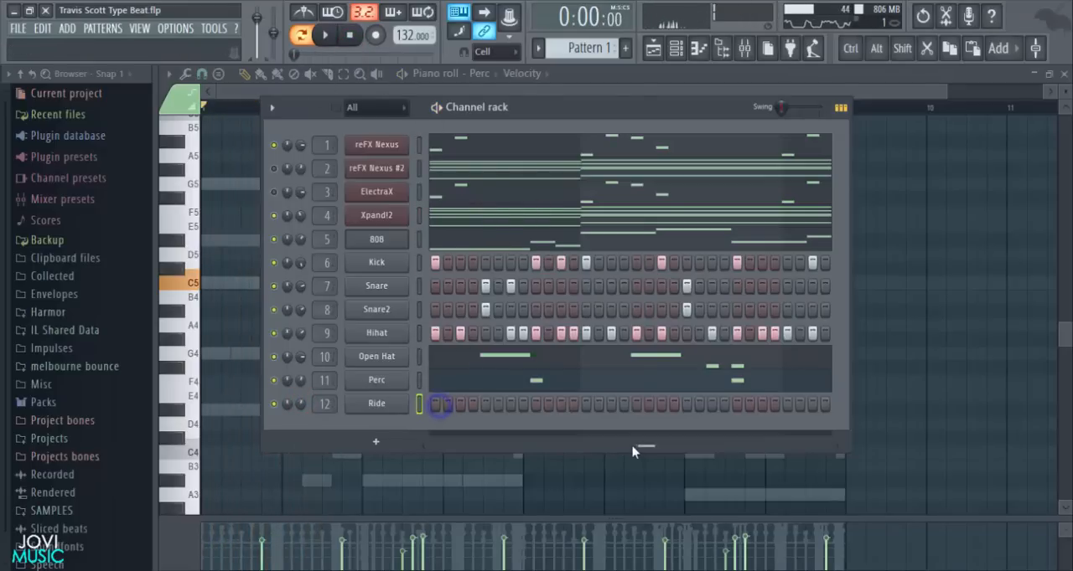
left_click_drag(566, 450, 369, 452)
key("space")
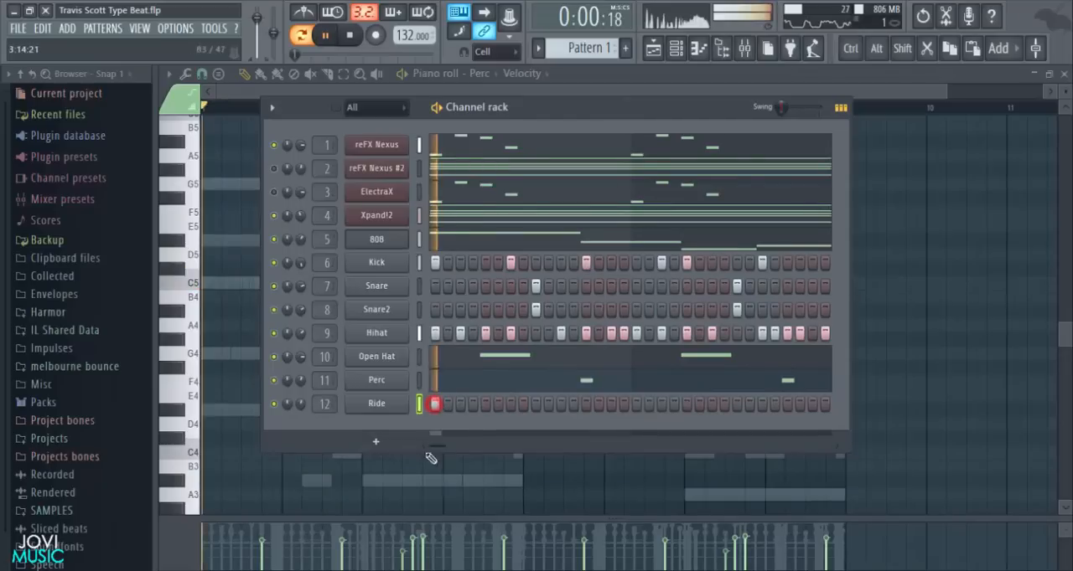
- Close the piano roll, keep the channel rack visible and save the project during playback
key("F6")
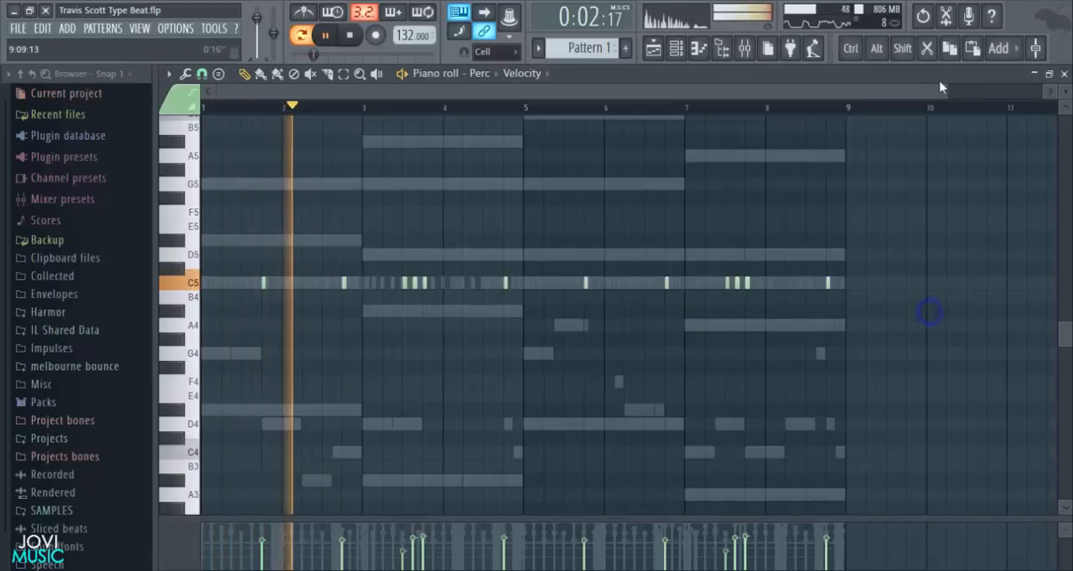
left_click(1063, 74)
left_click_drag(567, 106, 577, 108)
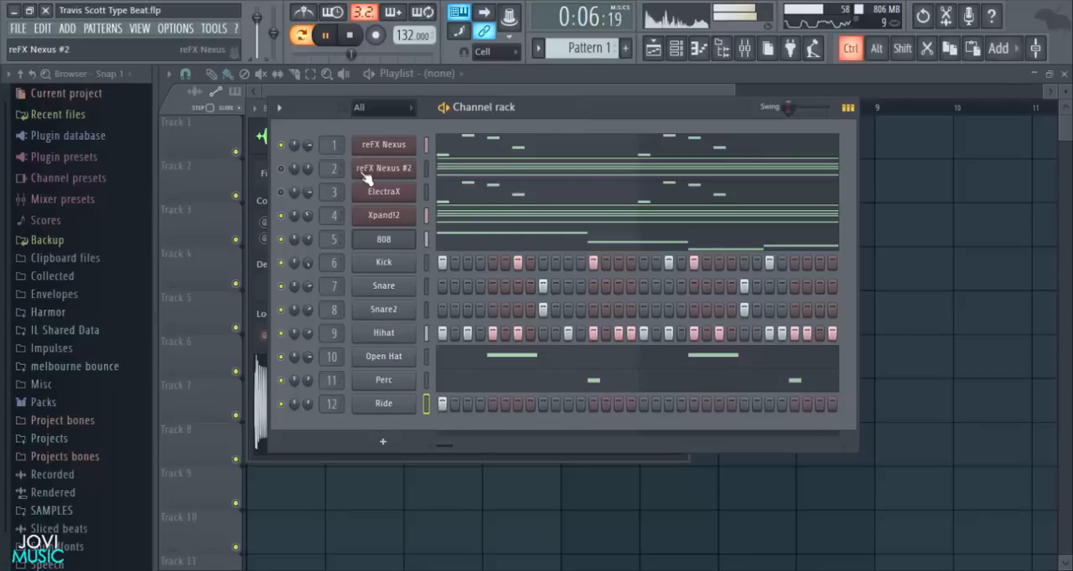
key("ctrl+s")
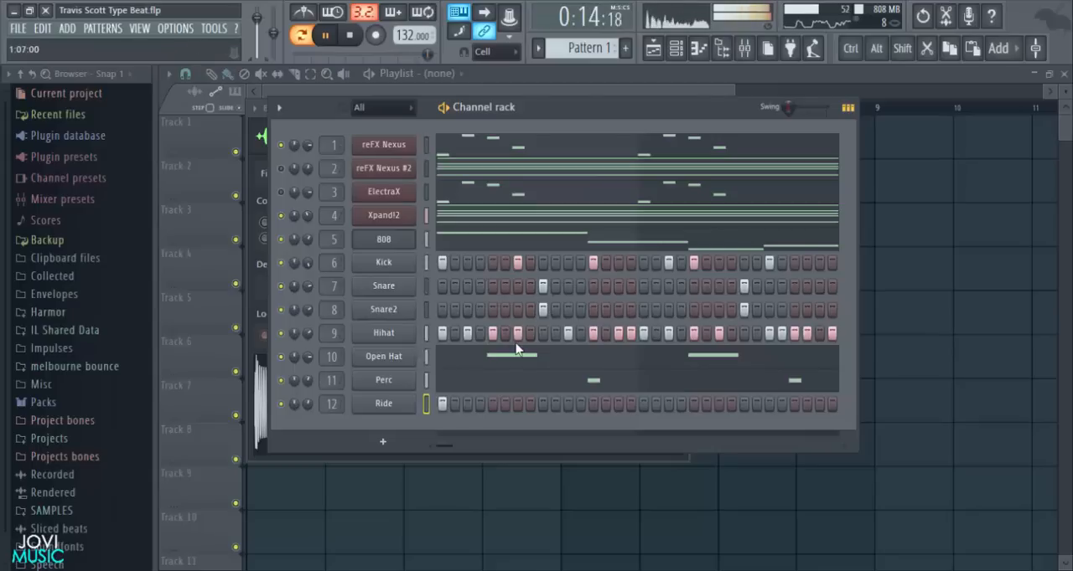
key("space")
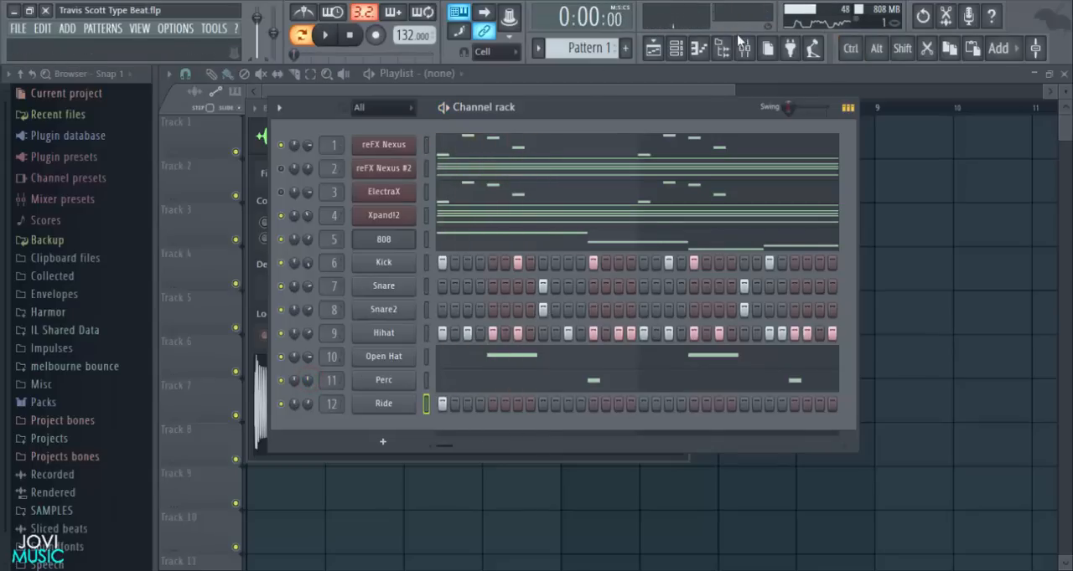
- Check the mixer's channel-named tracks, including the 808, kick, snare and hihat inserts, and close the mixer
key("F9")
left_click(697, 210)
left_click(347, 197)
left_click(382, 217)
left_click(404, 223)
left_click(436, 220)
left_click(467, 218)
left_click(411, 223)
left_click(429, 222)
left_click(400, 202)
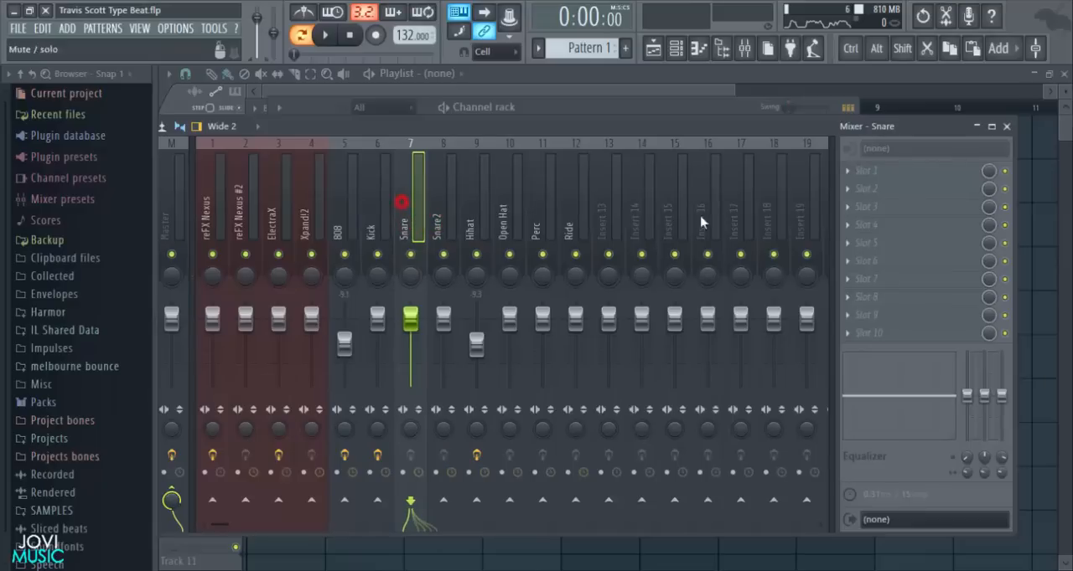
left_click(1008, 135)
- Save the project and split Pattern 1 into separate patterns by channel
key("ctrl+s")
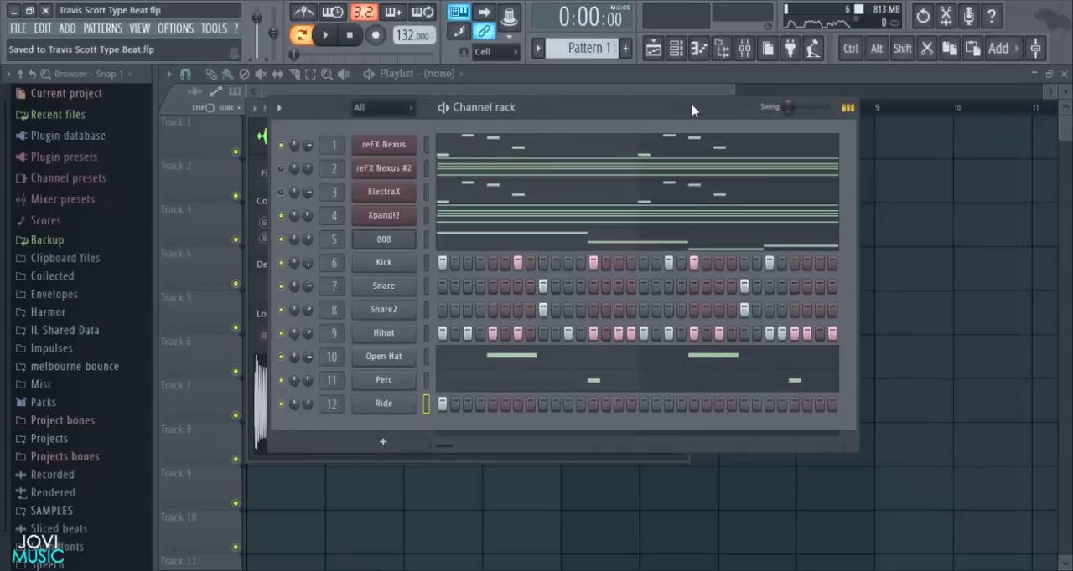
left_click_drag(691, 104, 680, 102)
left_click(109, 28)
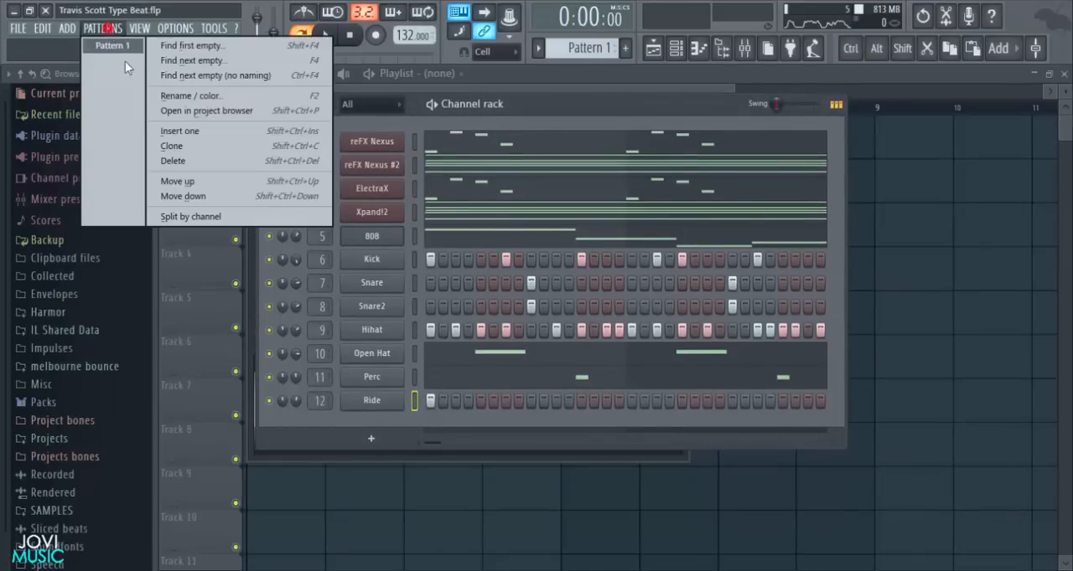
left_click(179, 217)
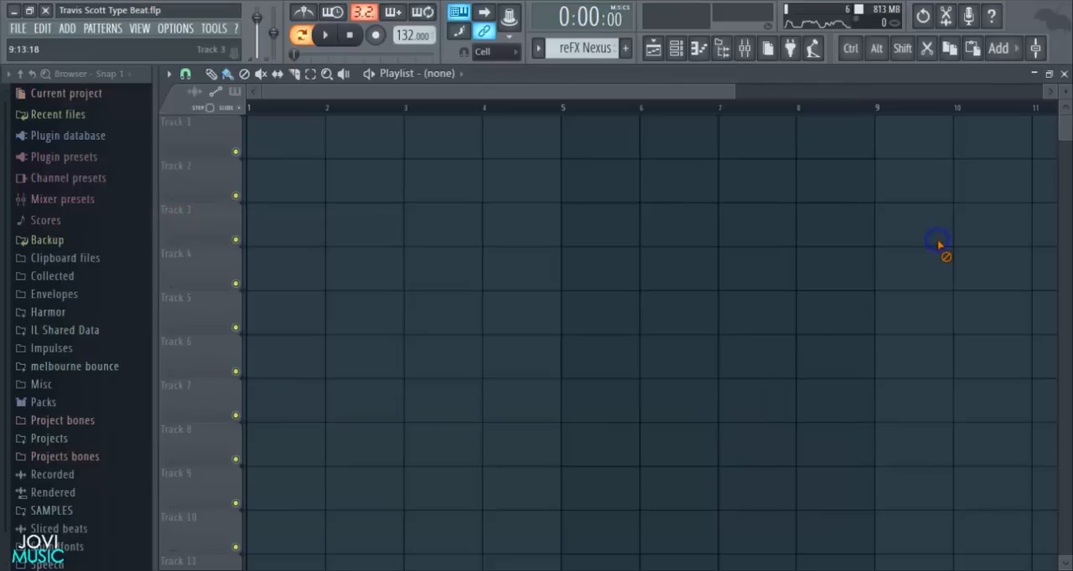
scroll(369, 111, "down", 3)
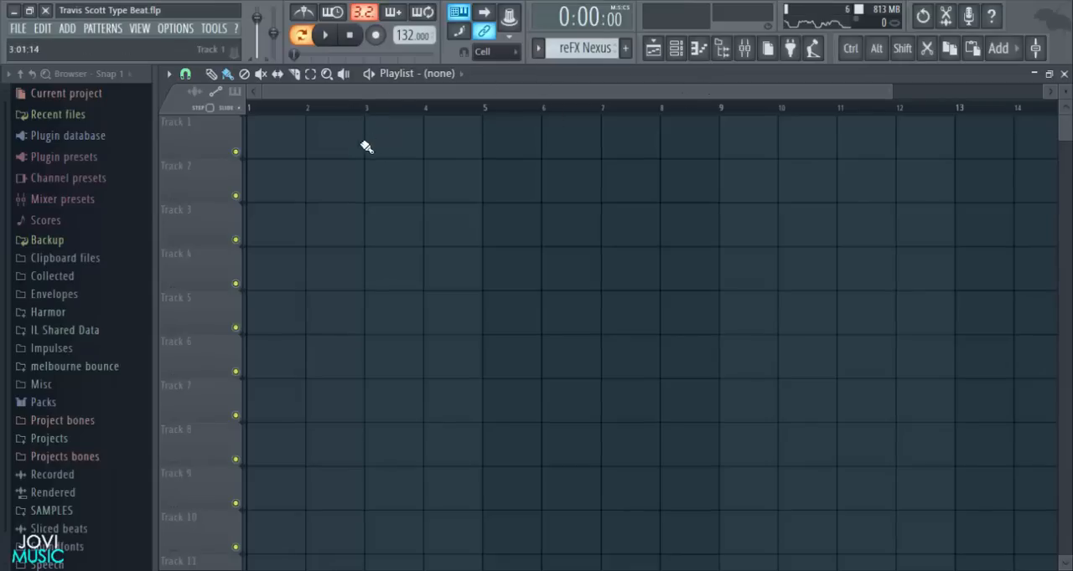
key("KP_Add")
left_click(333, 138)
left_click_drag(399, 146, 380, 142)
right_click(381, 141)
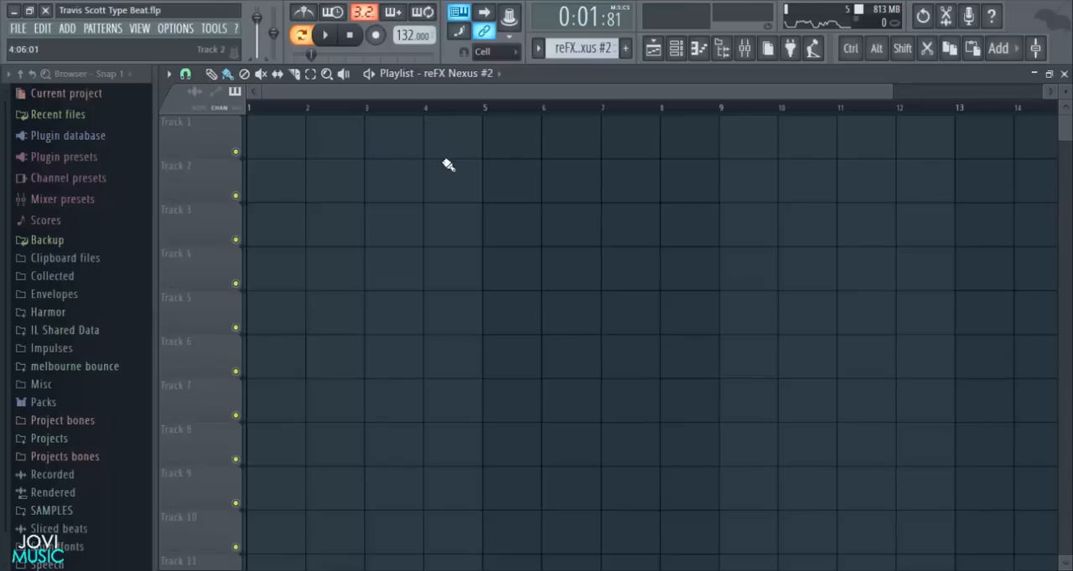
- Place the reFX Nexus pattern at bar 1 of Track 1 and play it in song mode
left_click_drag(391, 143, 100, 144)
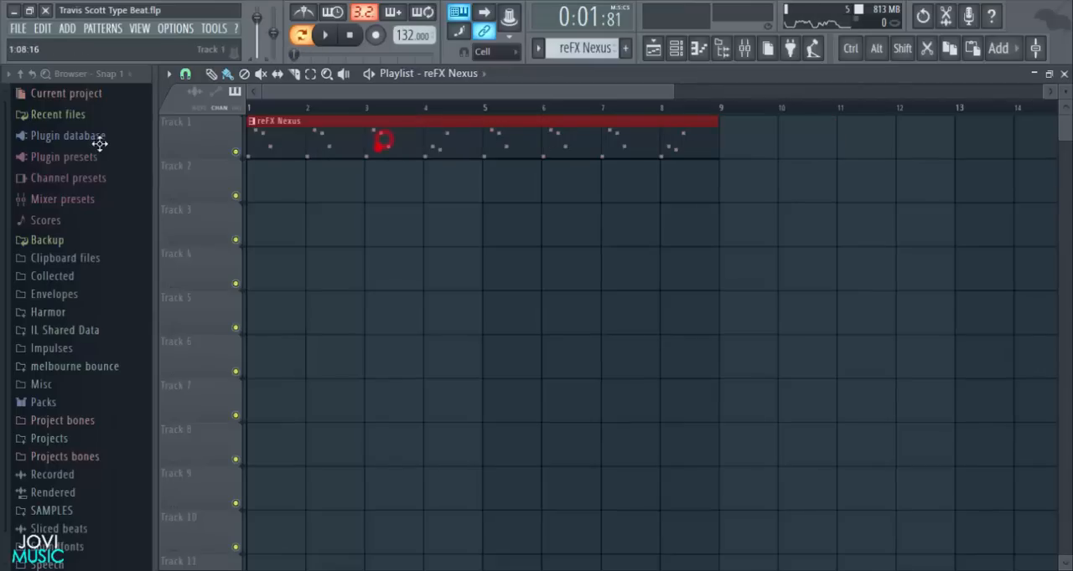
left_click(323, 35)
scroll(472, 111, "down", 3)
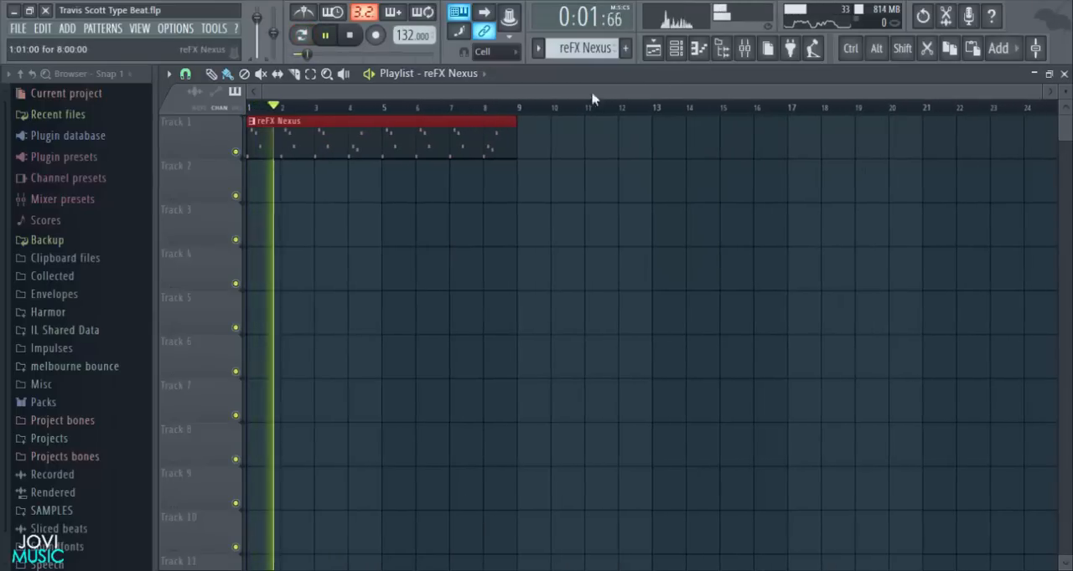
scroll(591, 49, "down", 1)
key("space")
- Place the reFX Nexus #2, ElectraX and Xpand!2 patterns at bar 1 on Tracks 2, 3 and 4
left_click_drag(374, 183, 274, 177)
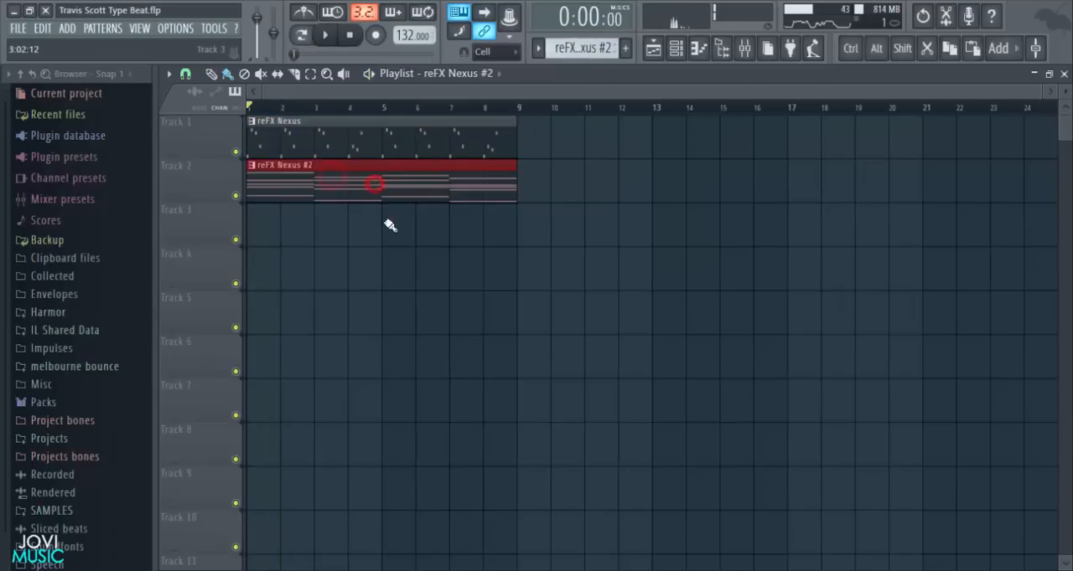
scroll(553, 48, "down", 1)
left_click(361, 225)
left_click_drag(361, 226, 293, 226)
scroll(584, 42, "down", 1)
left_click(311, 284)
left_click_drag(350, 279, 305, 279)
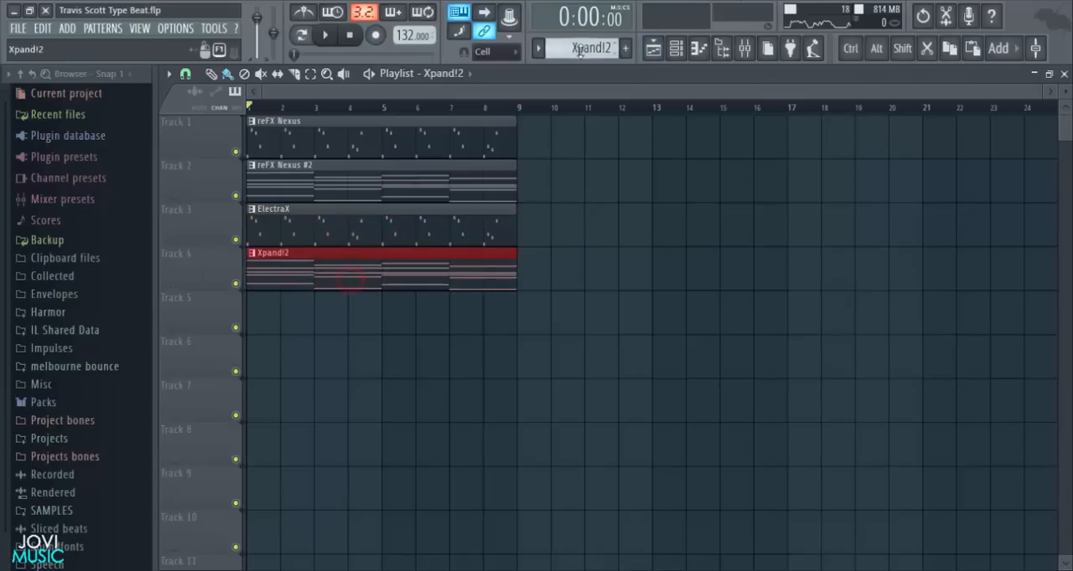
- Place the 808, Kick and Snare patterns at bar 1 on Tracks 5, 6 and 7
left_click(337, 323)
left_click_drag(337, 324, 269, 324)
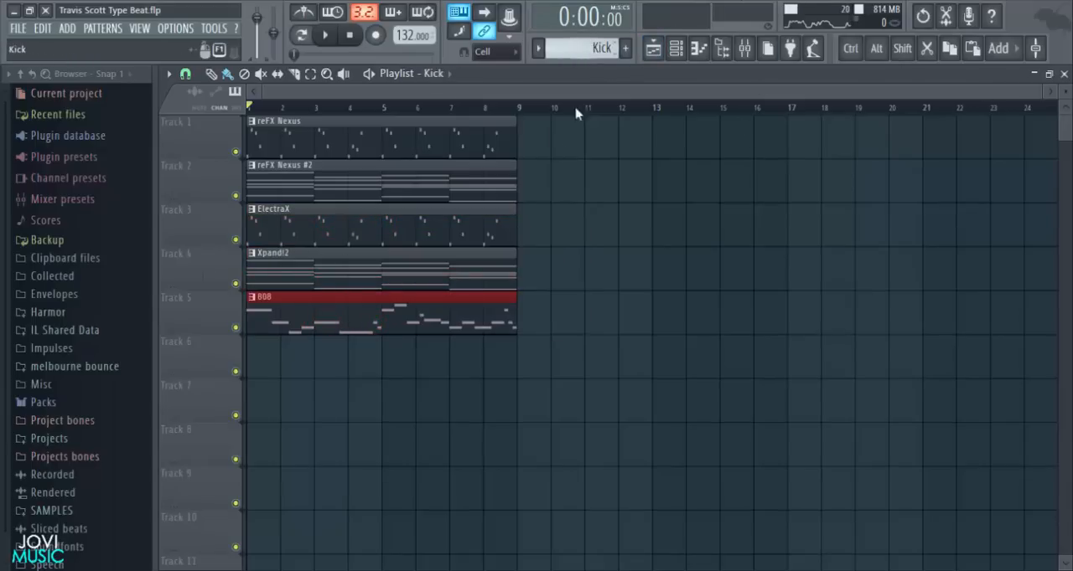
left_click(386, 356)
left_click_drag(398, 369, 298, 369)
left_click_drag(426, 366, 295, 335)
scroll(593, 50, "down", 1)
scroll(537, 301, "down", 1)
left_click(387, 362)
left_click_drag(457, 358, 346, 355)
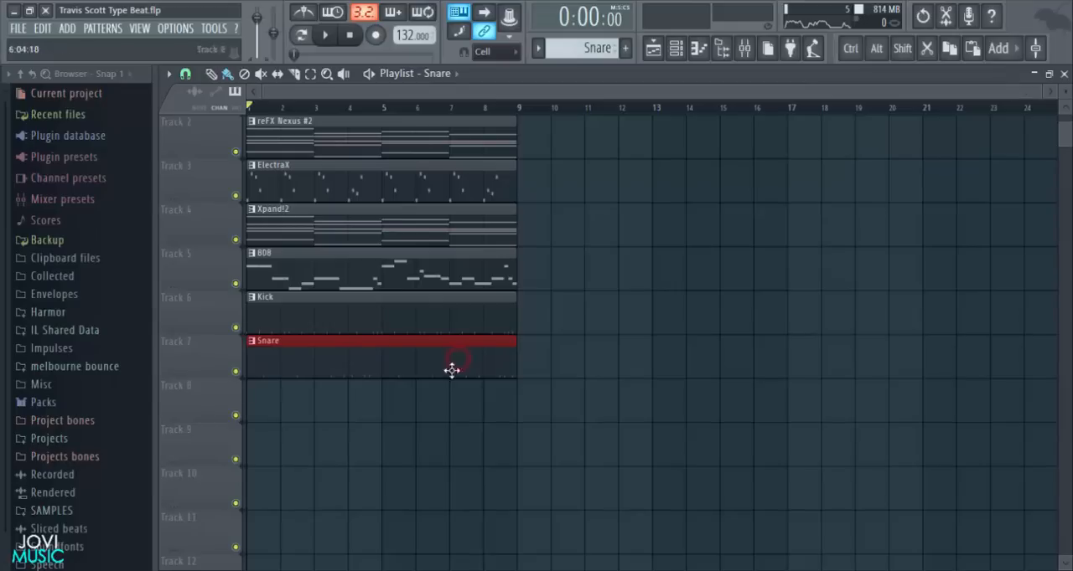
- Place the Snare2 and Hihat patterns at bar 1 on Tracks 8 and 9
left_click(325, 413)
left_click_drag(359, 412, 289, 411)
left_click(417, 432)
left_click_drag(416, 432, 246, 433)
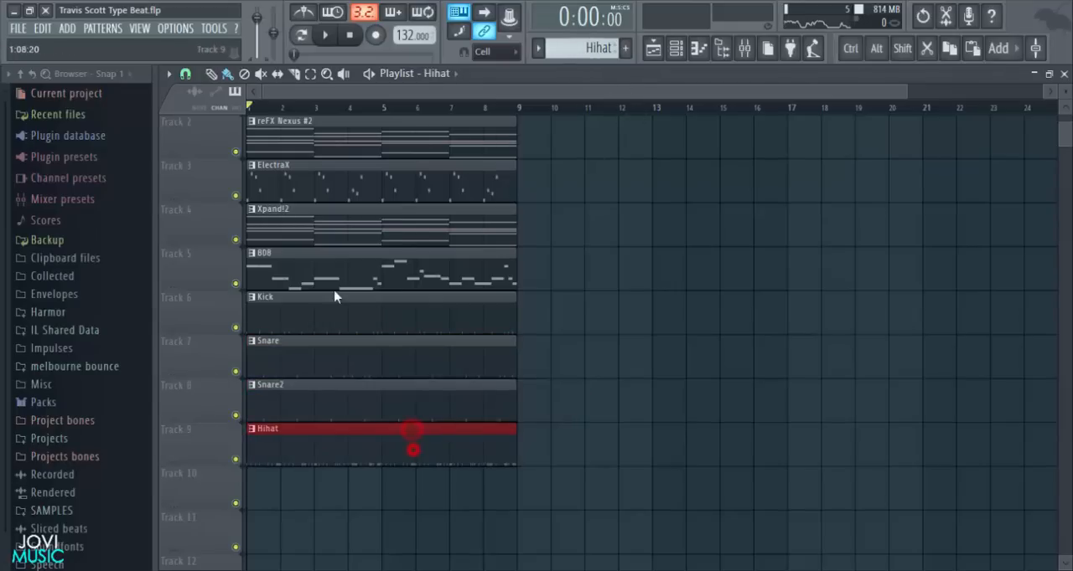
- Place the Open Hat, Perc and Ride patterns at bar 1 on Tracks 10, 11 and 12
scroll(589, 336, "down", 2)
left_click(355, 402)
left_click_drag(354, 403, 319, 402)
left_click(405, 443)
left_click_drag(443, 441, 339, 442)
scroll(443, 433, "down", 1)
left_click(432, 438)
left_click_drag(433, 438, 159, 439)
scroll(988, 190, "up", 4)
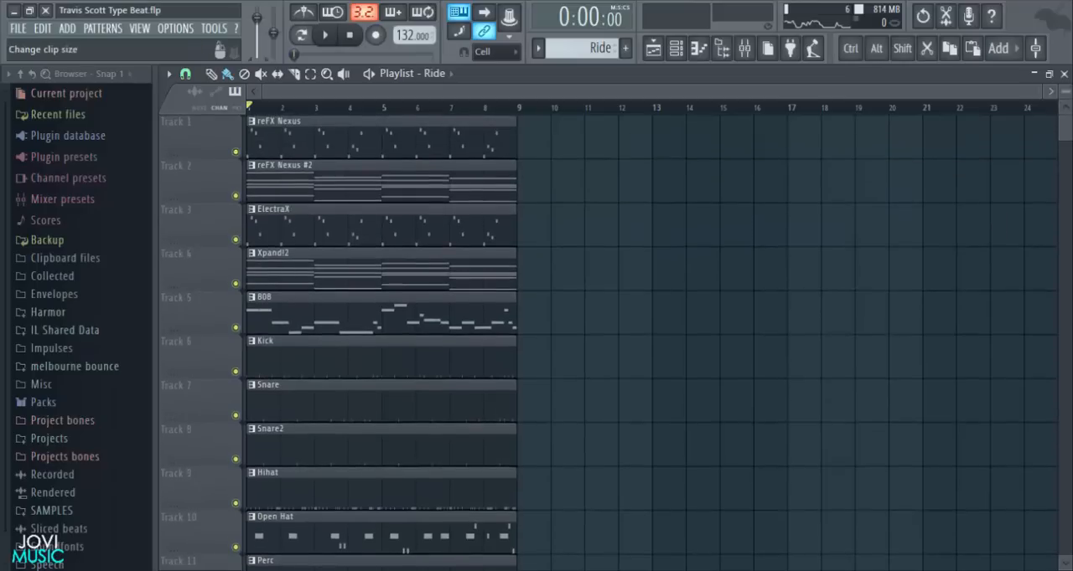
left_click_drag(1065, 92, 1065, 96)
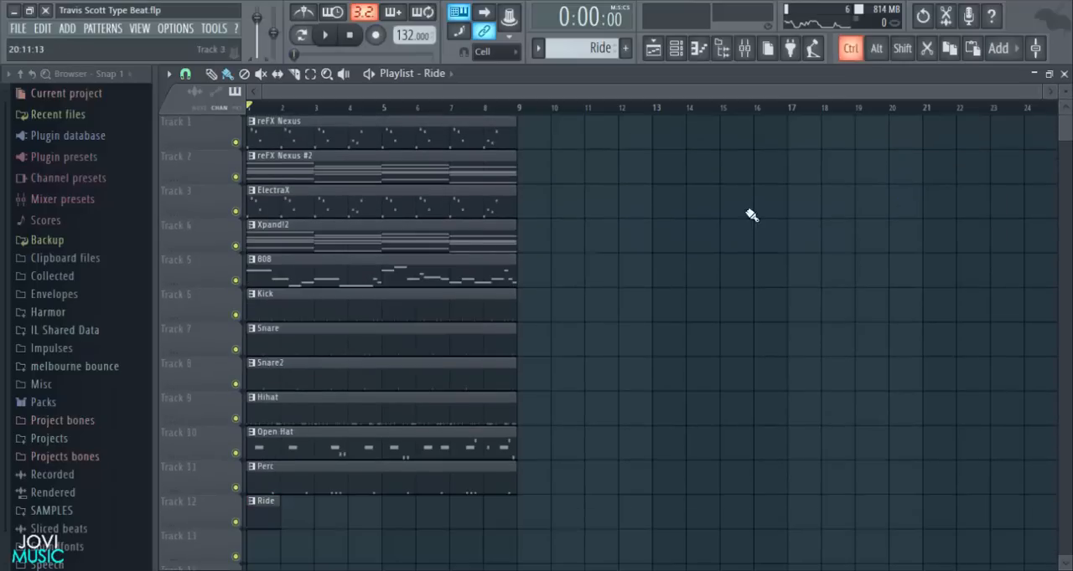
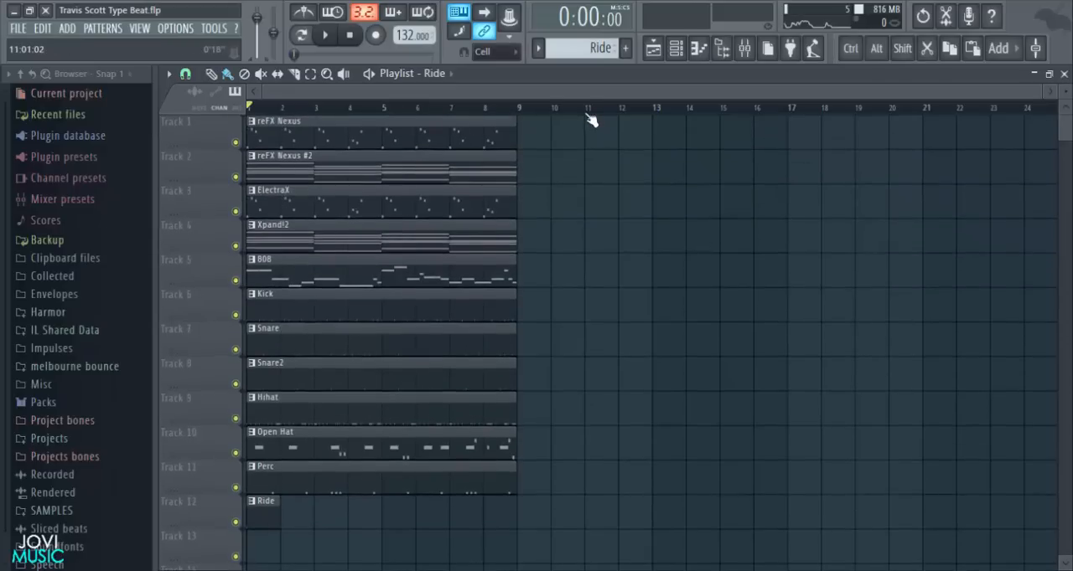
- Move all pattern clips except reFX Nexus from bar 1 to bar 9, keeping them on their tracks
left_click(1044, 92)
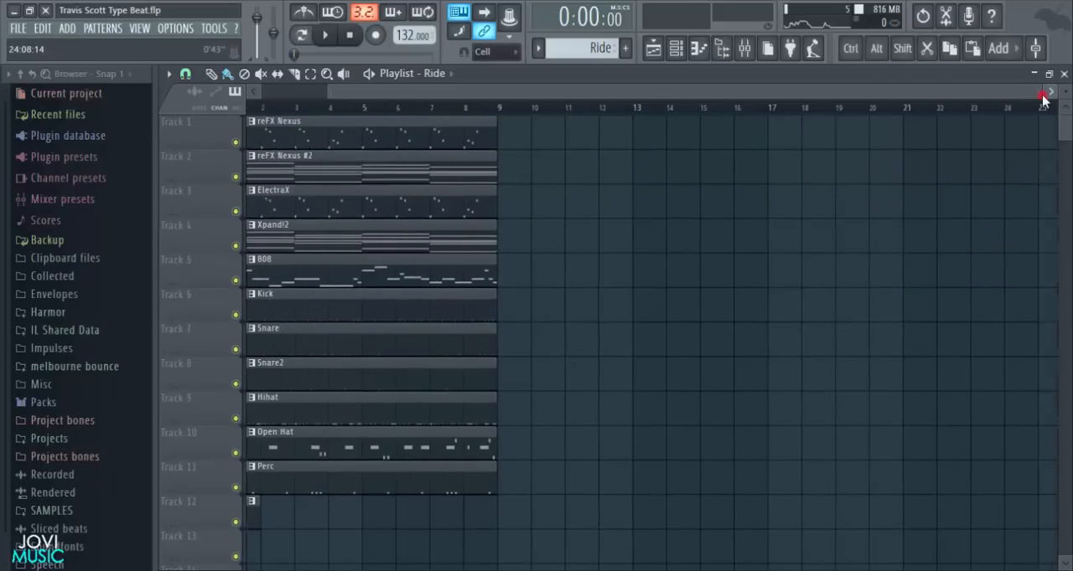
left_click_drag(756, 93, 691, 93)
left_click_drag(1039, 95, 1052, 96)
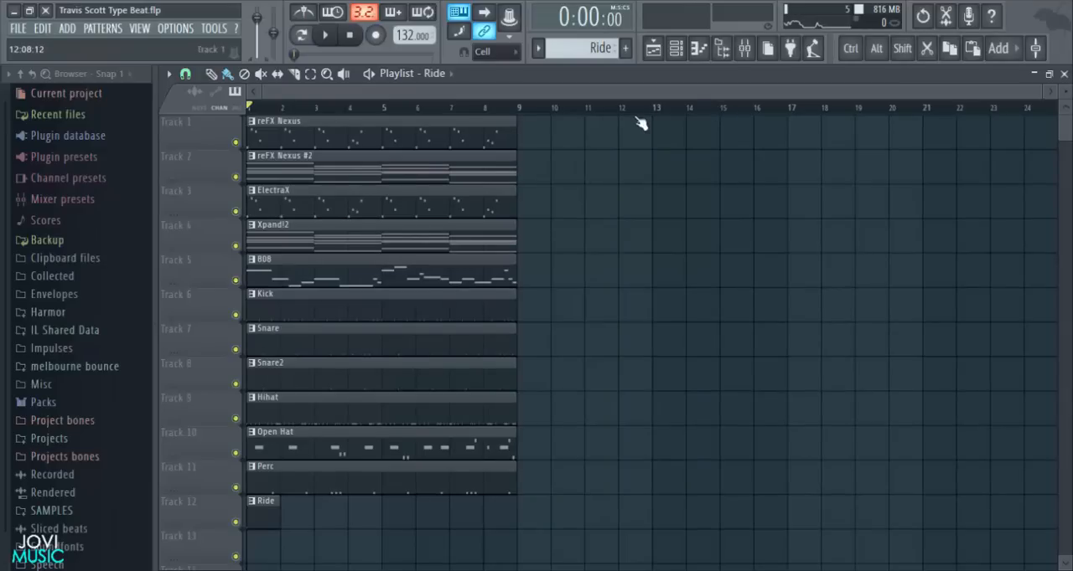
left_click_drag(587, 153, 243, 503)
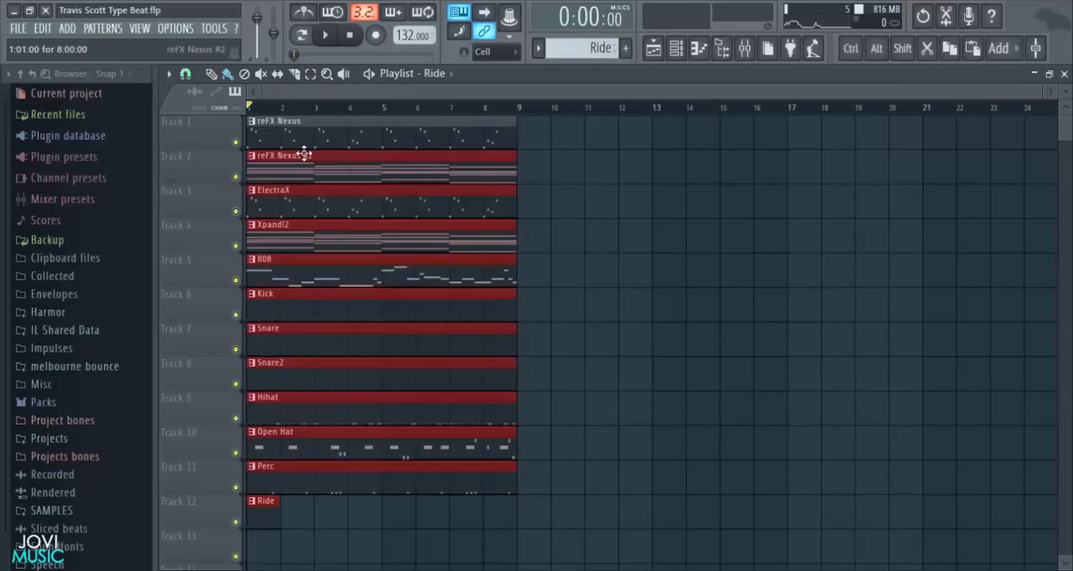
mouse_move(293, 162)
left_mouse_down()
mouse_move(517, 175)
mouse_move(555, 190)
left_mouse_up()
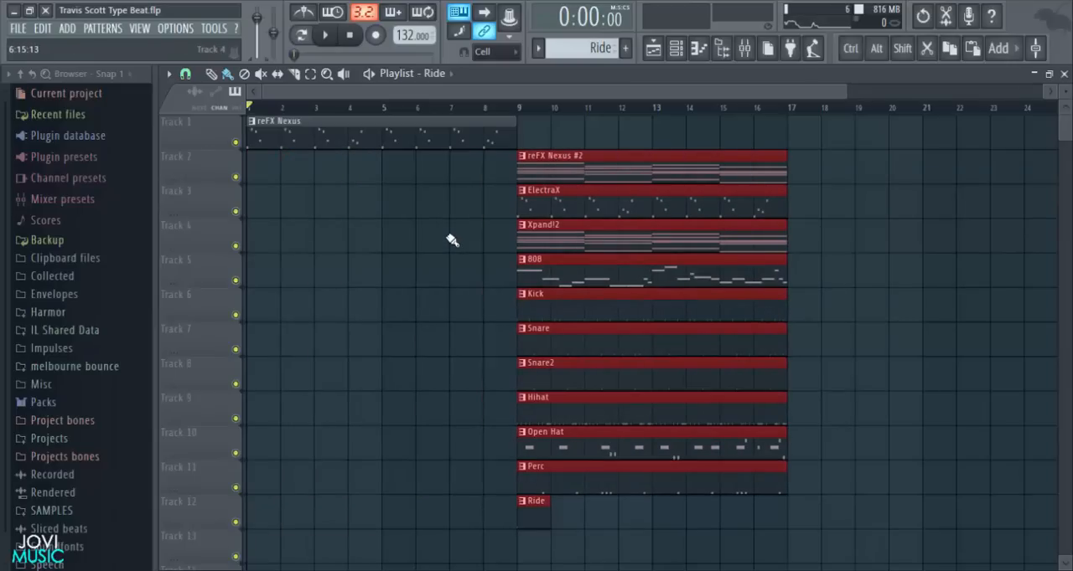
- Place a second reFX Nexus clip at bar 9, and copies of the ElectraX and Xpand!2 clips at bar 1
left_click(409, 214)
left_click_drag(545, 204, 350, 209)
key("space")
left_click_drag(294, 287, 640, 148)
key("shift")
right_click(478, 304)
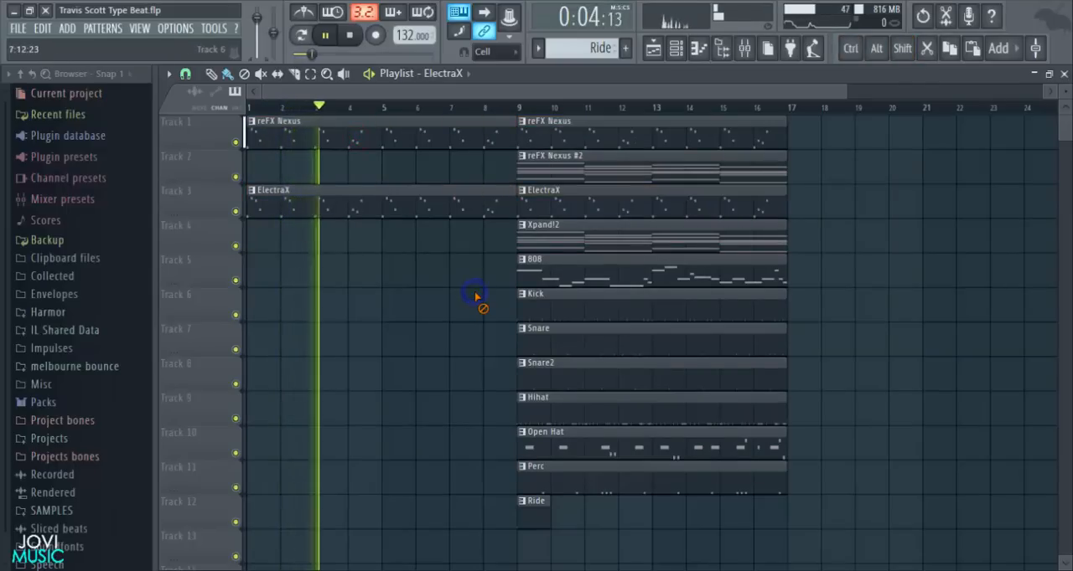
key("space")
left_click_drag(565, 246, 234, 236)
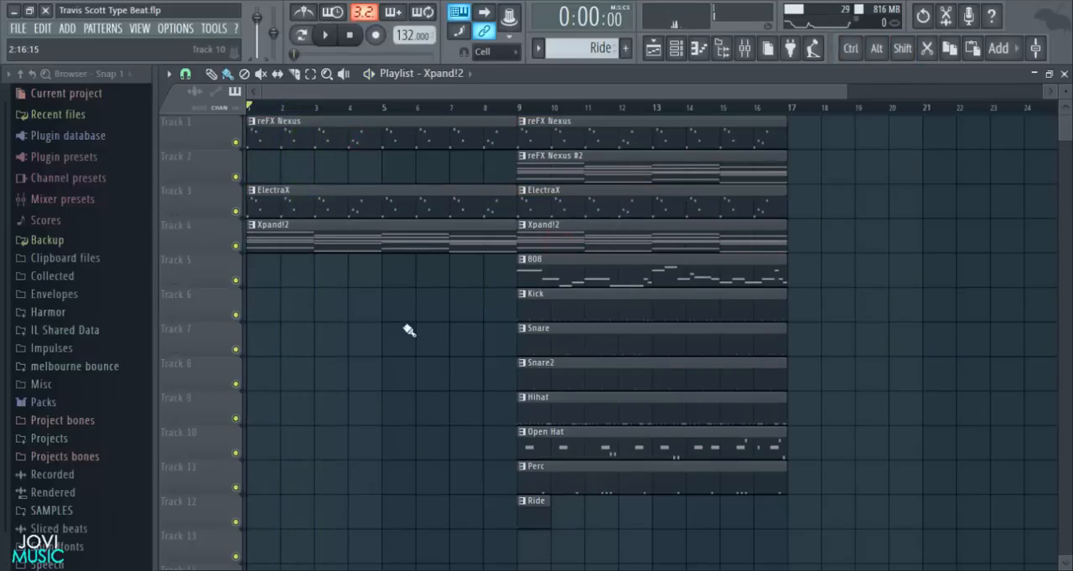
- Move the 808, drum, Perc and Ride clips on Tracks 5 to 12 from bar 9 to bar 17
scroll(538, 111, "down", 2)
left_click_drag(737, 271, 469, 512)
left_click_drag(514, 280, 711, 293)
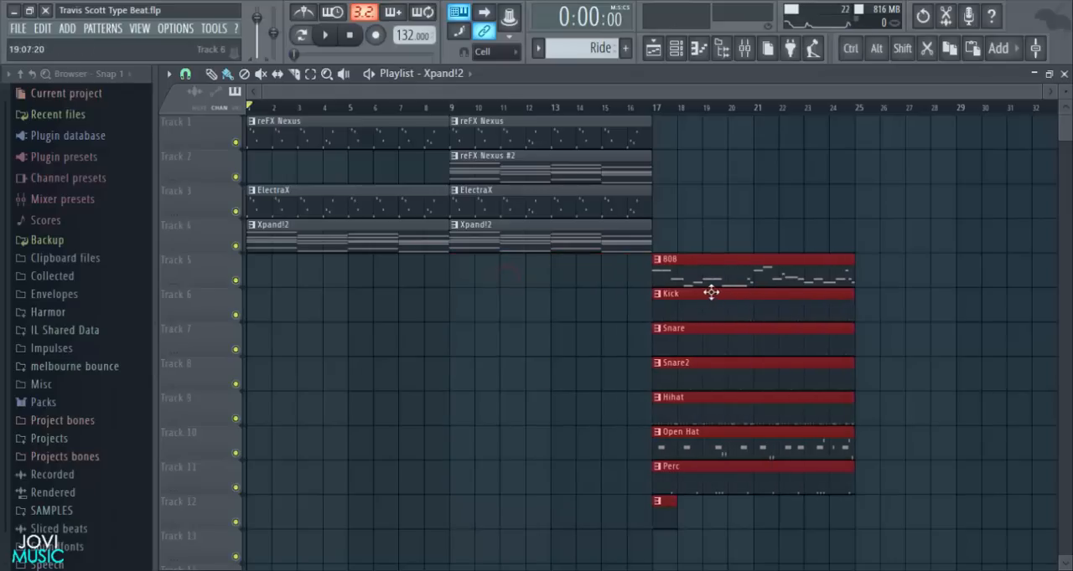
right_click(686, 537)
- Copy the four melody clips from bar 9 to bar 17, then delete the reFX Nexus #2 clip at bar 9
left_click_drag(725, 118, 521, 244)
left_click_drag(520, 237, 704, 252)
right_click(610, 294)
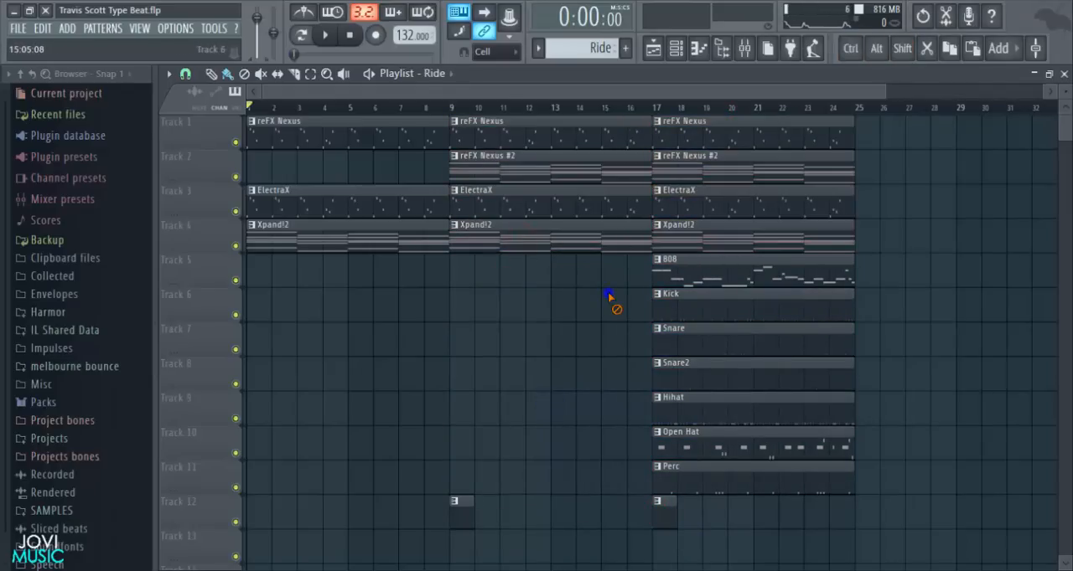
right_click(573, 163)
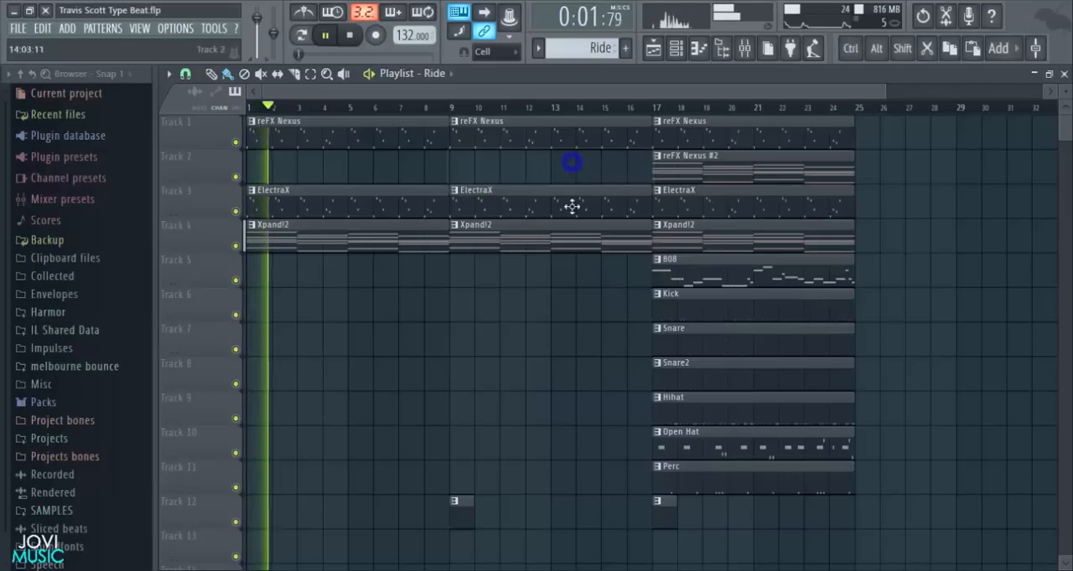
scroll(540, 290, "down", 2)
key("space")
- Copy the Snare and Snare2 clips from bar 17 to bars 1 and 9 on Tracks 7 and 8
left_click_drag(638, 262, 692, 297)
left_click_drag(690, 294, 284, 310)
right_click(549, 296)
left_click_drag(489, 280, 407, 302)
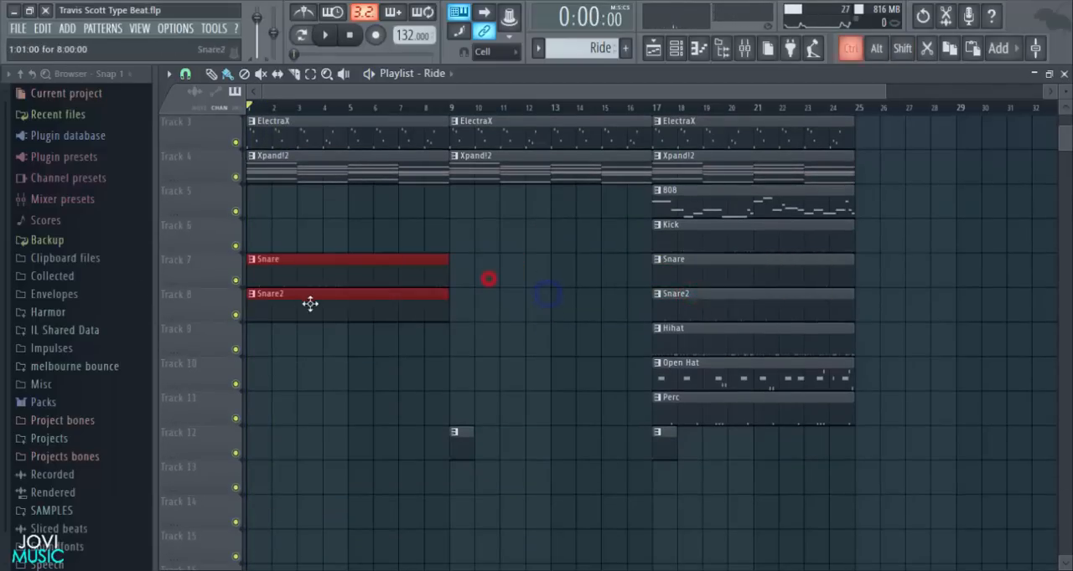
left_click_drag(312, 303, 519, 316)
right_click(495, 361)
scroll(496, 361, "up", 2)
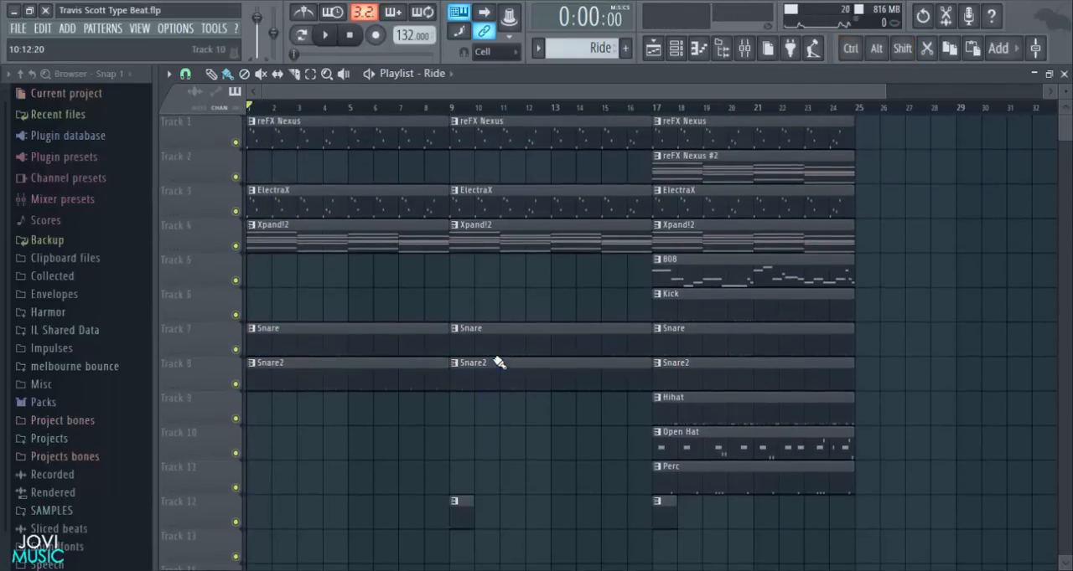
- Copy the Hihat clip from bar 17 to bars 1 and 9 on Track 9
left_click_drag(700, 403, 479, 426)
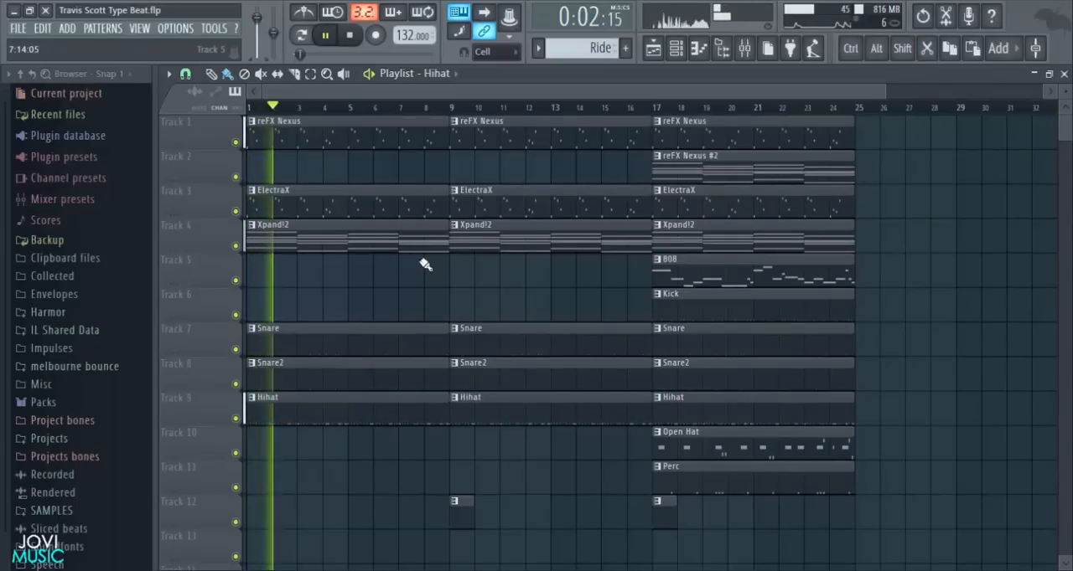
scroll(425, 265, "down", 2)
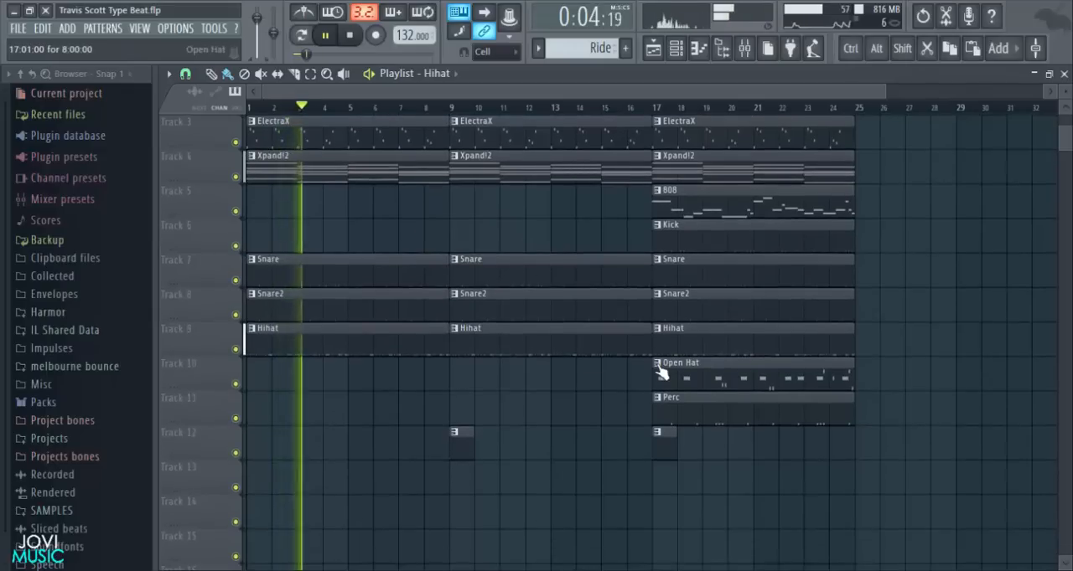
scroll(615, 352, "up", 2)
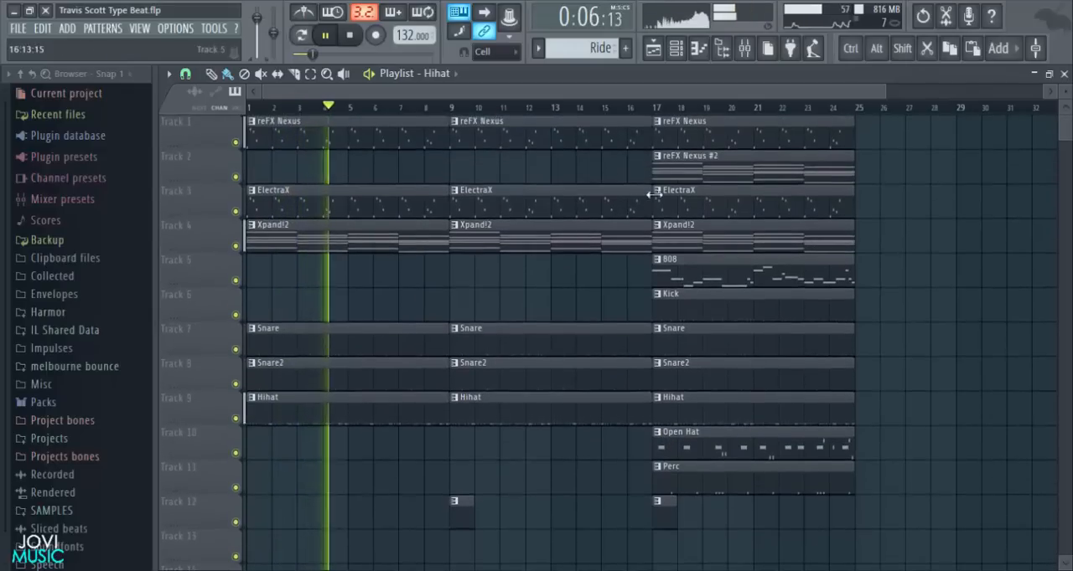
- Duplicate the whole section at bars 17 to 24 on all tracks to bar 25
scroll(676, 109, "down", 2)
left_click_drag(760, 116, 591, 510)
key("ctrl+b")
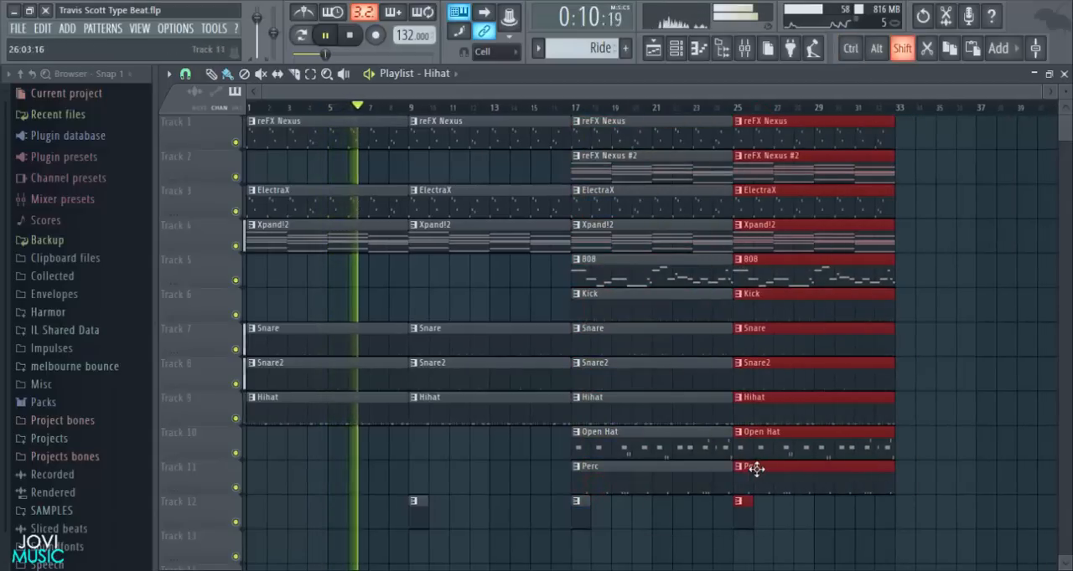
right_click(945, 371)
- Load Fruity Parametric EQ 2 into the first effect slot of the Master mixer track
left_click(744, 48)
key("space")
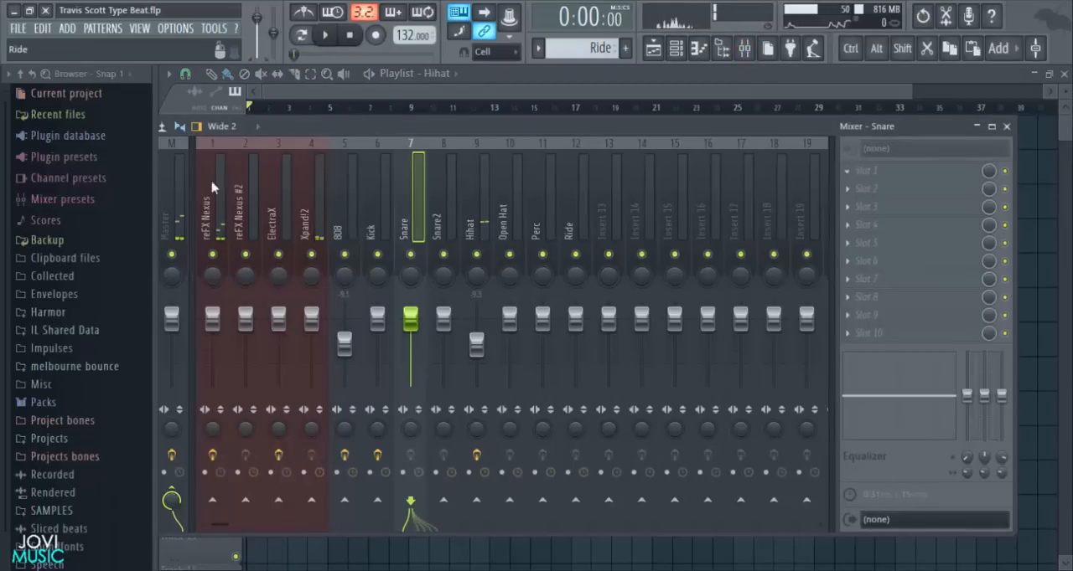
left_click(184, 193)
left_click(863, 170)
mouse_move(871, 184)
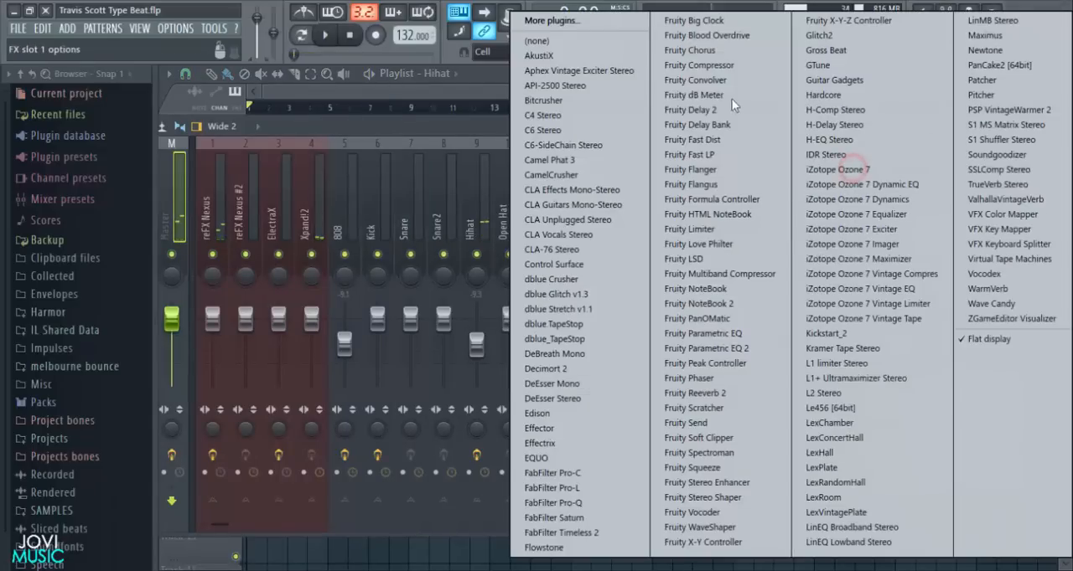
left_click(726, 348)
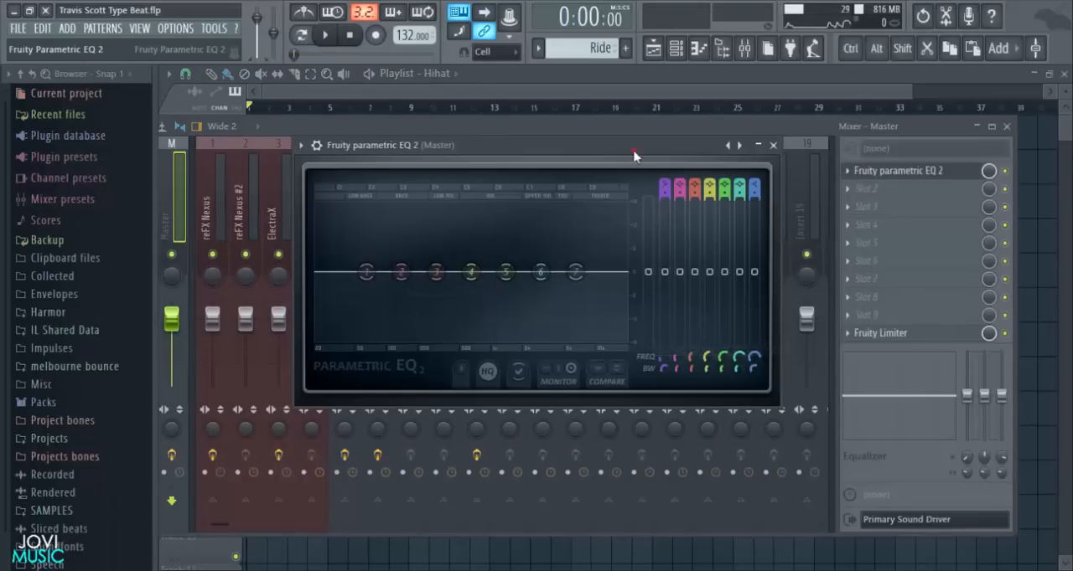
left_click_drag(633, 153, 652, 137)
- Apply the 20Hz + 18kHz cut preset to the Master's Parametric EQ 2
left_click(757, 131)
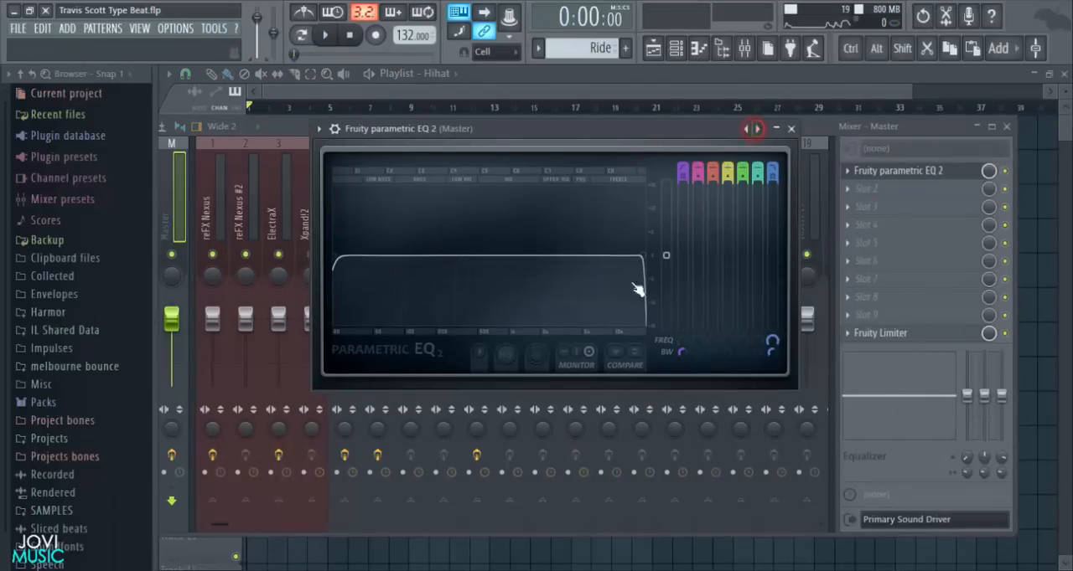
right_click(757, 127)
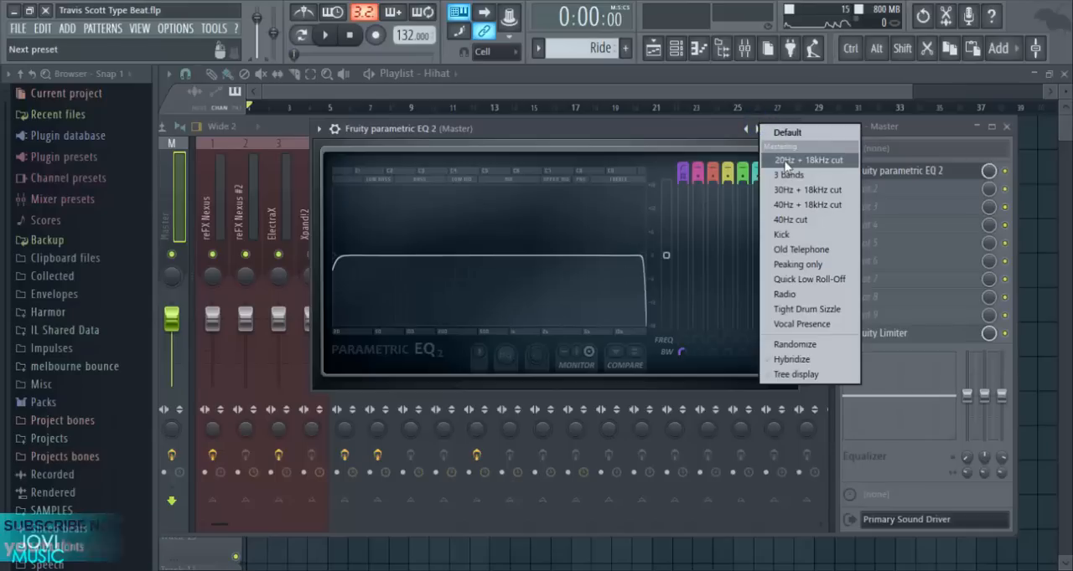
left_click(785, 161)
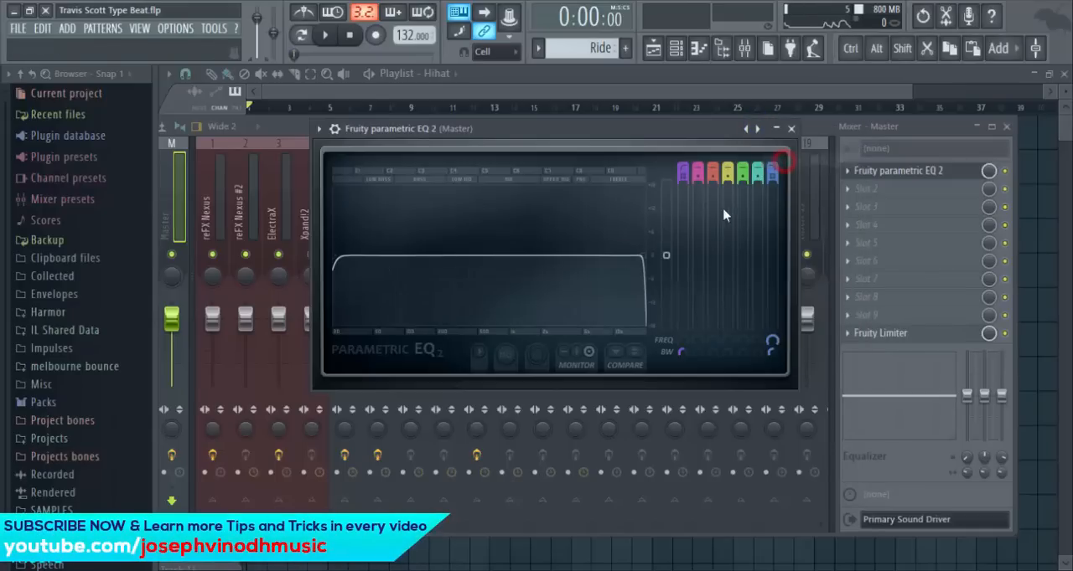
- Lower the Master EQ's band 7 low-pass to about 342 Hz and create an automation clip for its frequency
left_click_drag(645, 260, 467, 256)
key("space")
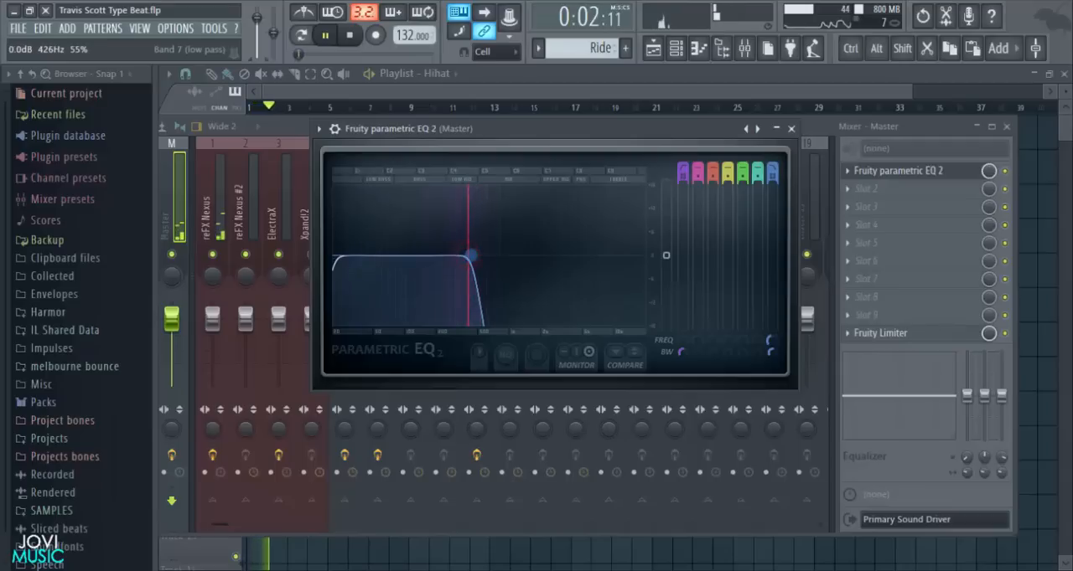
right_click(472, 261)
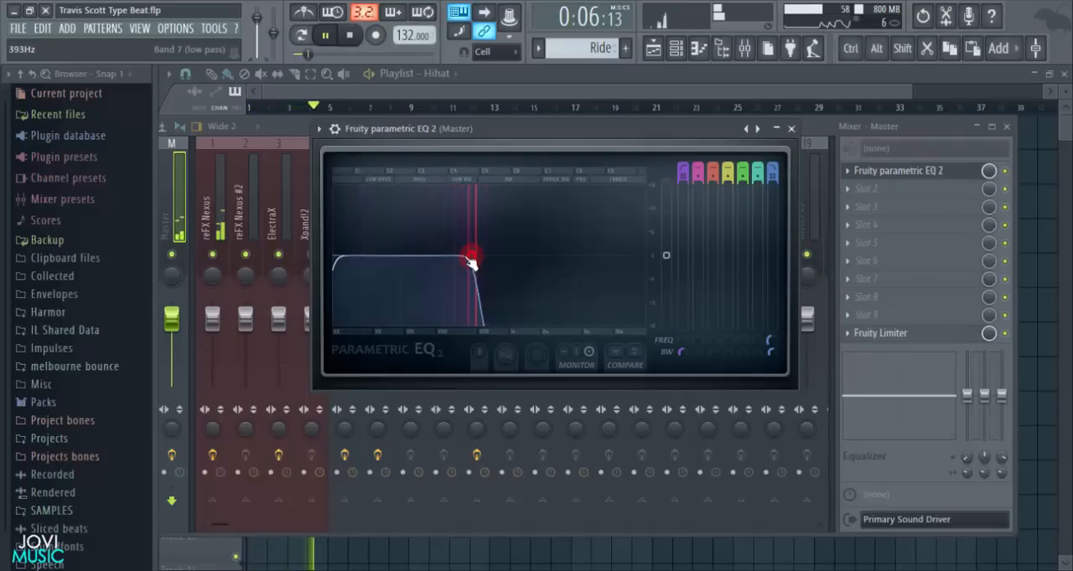
mouse_move(470, 258)
left_mouse_down()
mouse_move(553, 255)
mouse_move(472, 256)
left_mouse_up()
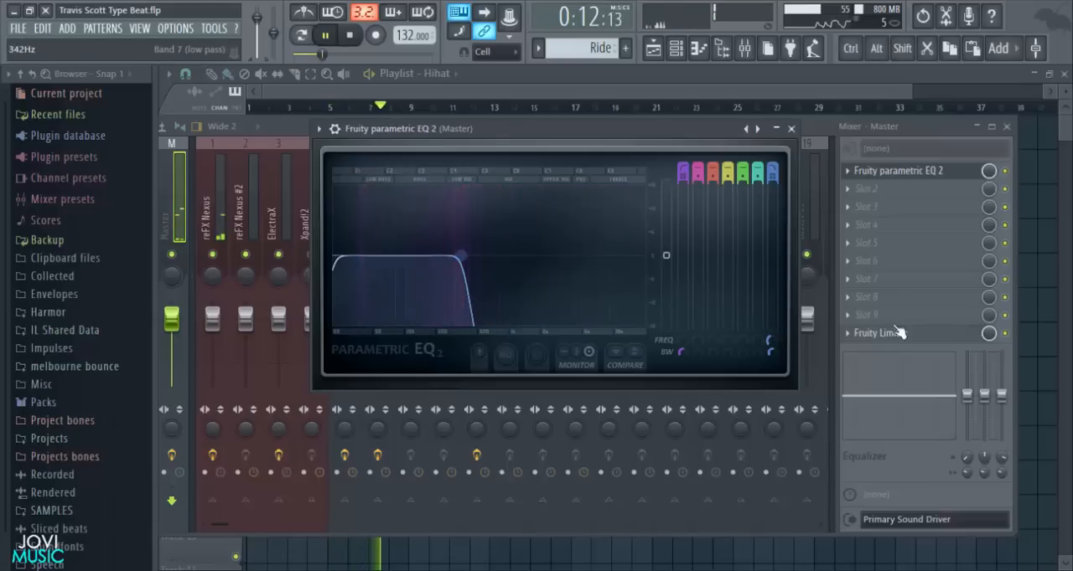
right_click(772, 340)
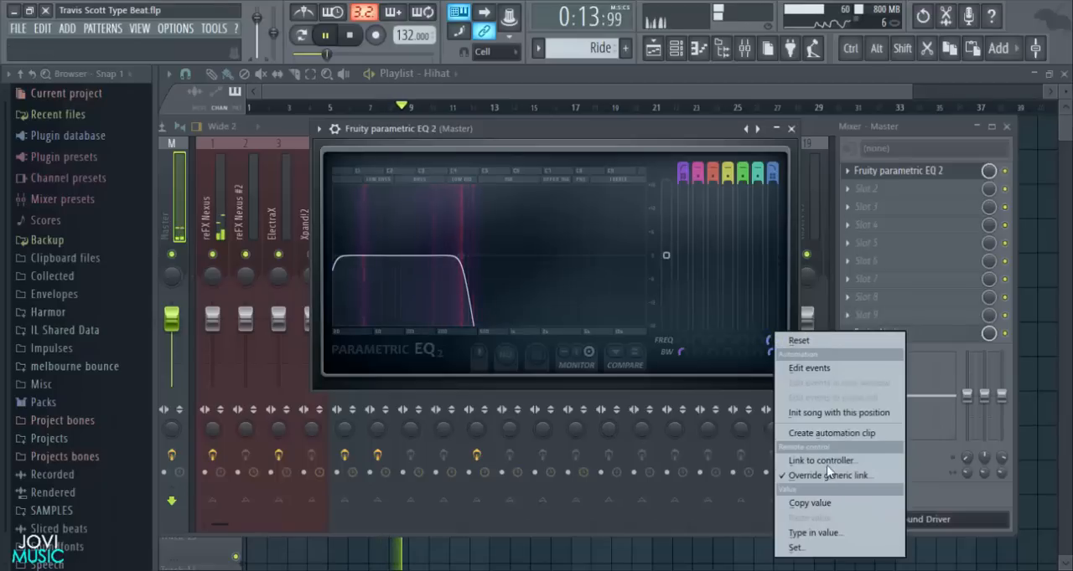
left_click(827, 434)
- Try the band 7 low-pass frequency at 20000 Hz and back down at about 480 Hz
left_click_drag(772, 342, 773, 289)
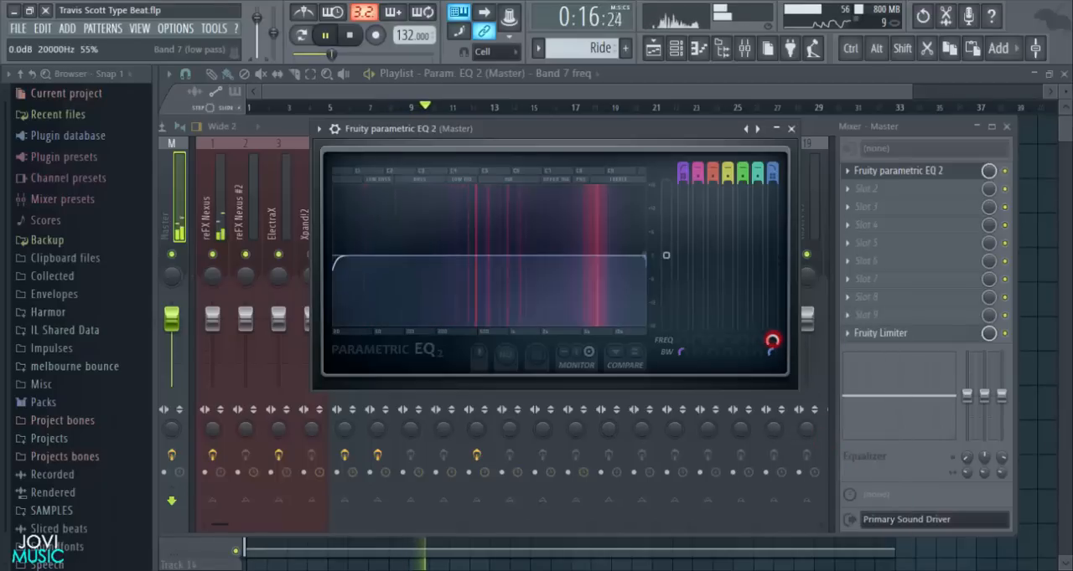
right_click(772, 342)
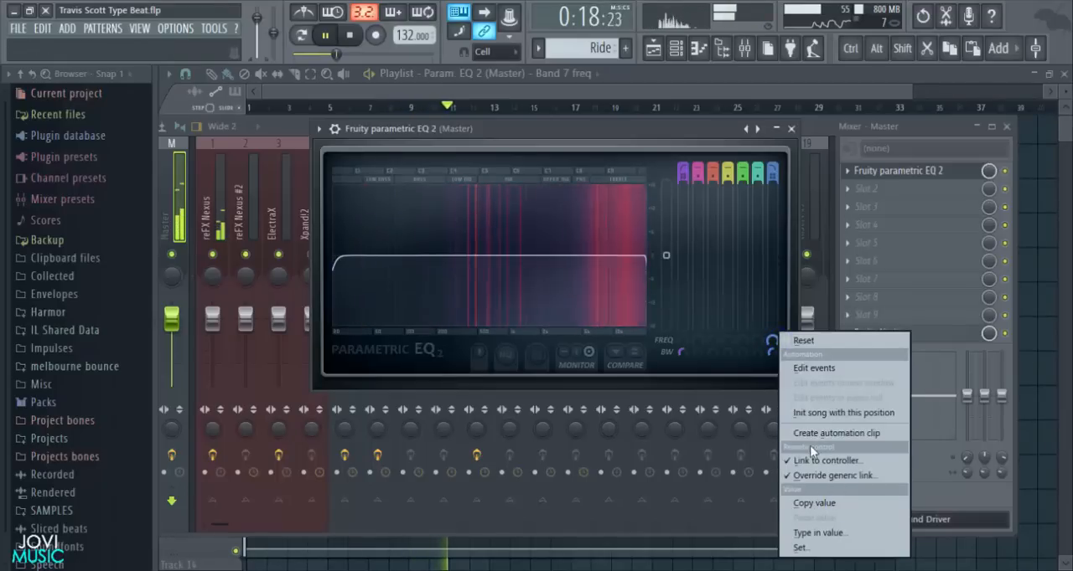
left_click(817, 419)
right_click(770, 343)
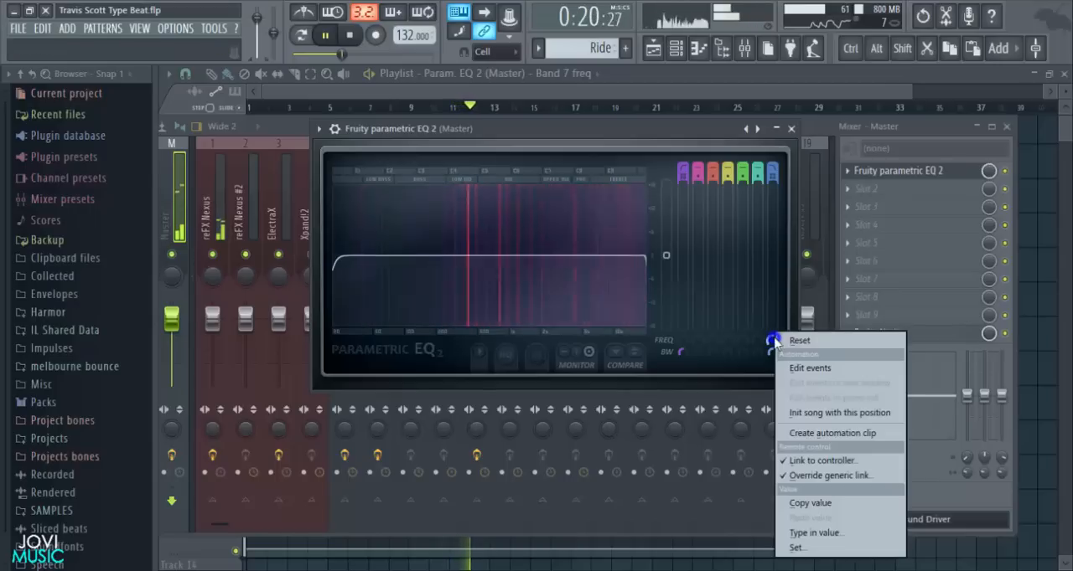
left_click(648, 260)
key("space")
left_click_drag(771, 342, 771, 369)
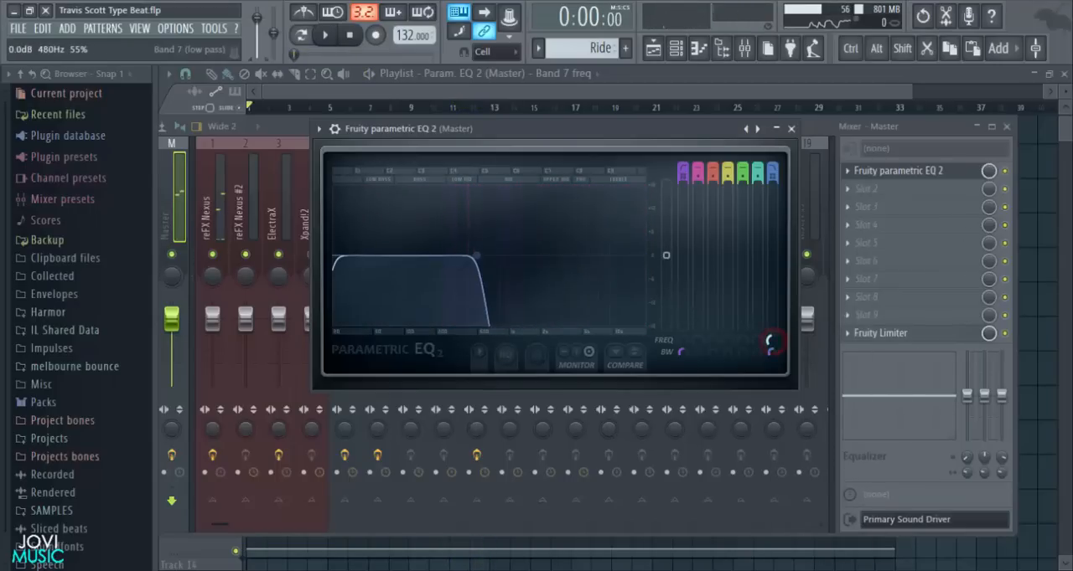
- Copy the value of the first point in the band 7 frequency automation clip on Track 13
right_click(1046, 289)
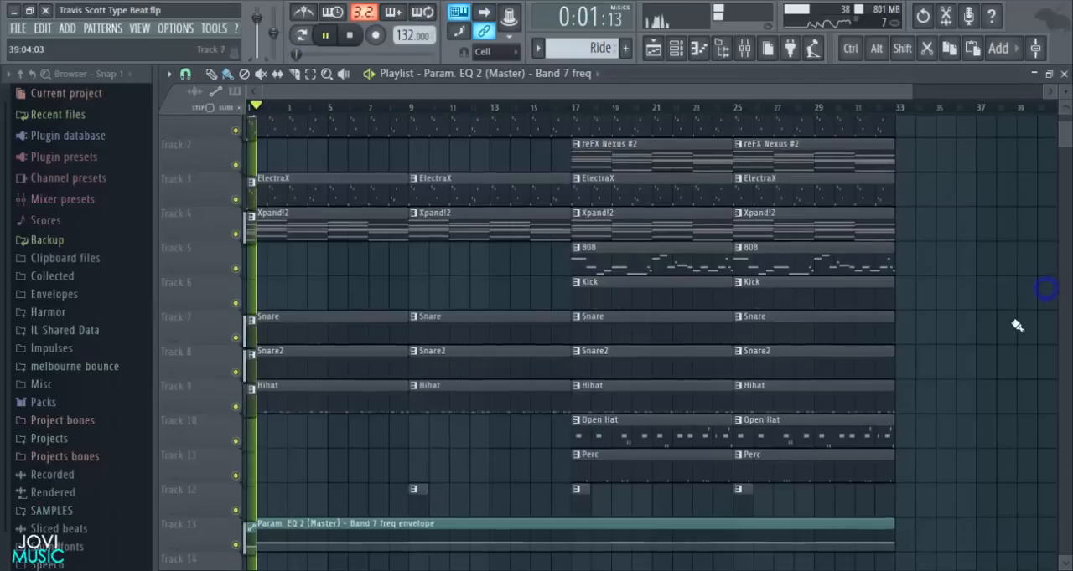
scroll(1014, 323, "down", 4)
mouse_move(1064, 107)
left_mouse_down()
mouse_move(1061, 137)
mouse_move(1061, 123)
left_mouse_up()
scroll(992, 210, "down", 4)
scroll(992, 209, "down", 4)
key("space")
left_click_drag(907, 90, 451, 127)
scroll(570, 234, "up", 4)
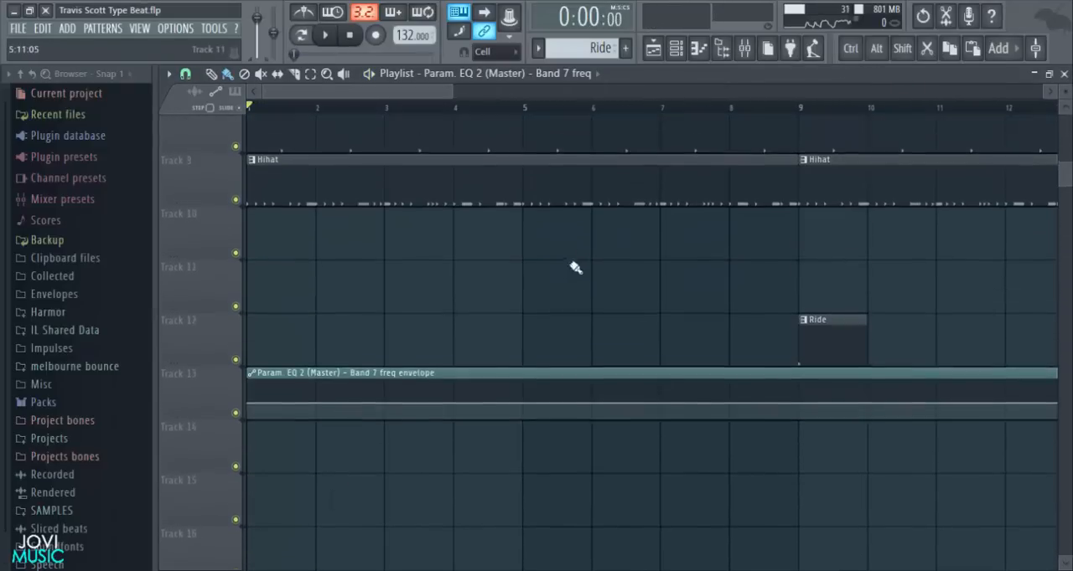
right_click(248, 415)
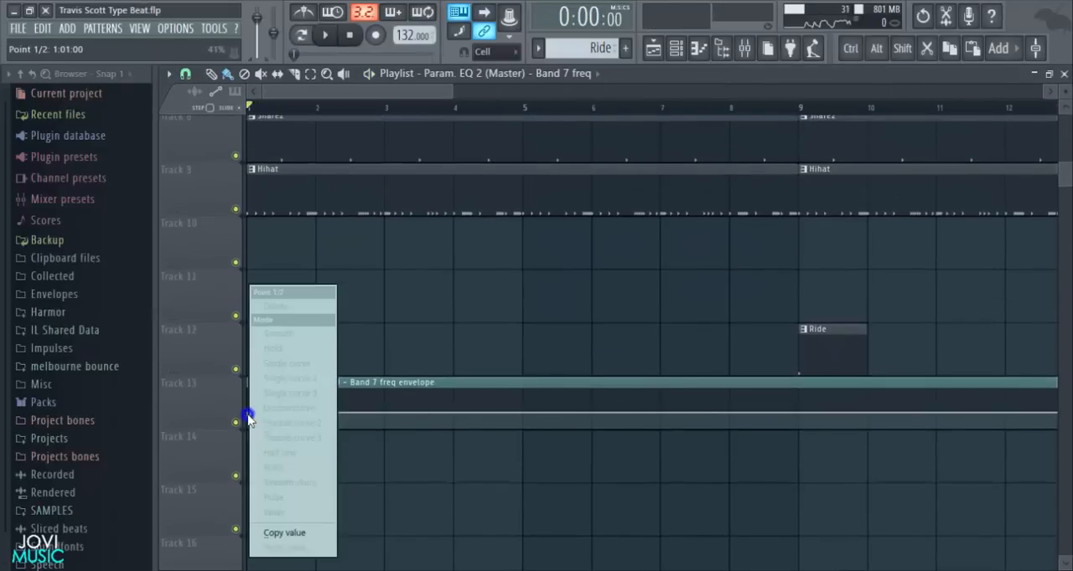
left_click(285, 533)
- Add a raised automation point at bar 9 and bend the line from bar 1 into a slow-starting upward curve
left_click_drag(800, 415, 796, 391)
left_click_drag(522, 401, 525, 419)
key("space")
- Raise the automation's point at bar 33 to the bar 9 level and extend the clip to 33 bars long
scroll(554, 111, "down", 2)
scroll(558, 112, "down", 4)
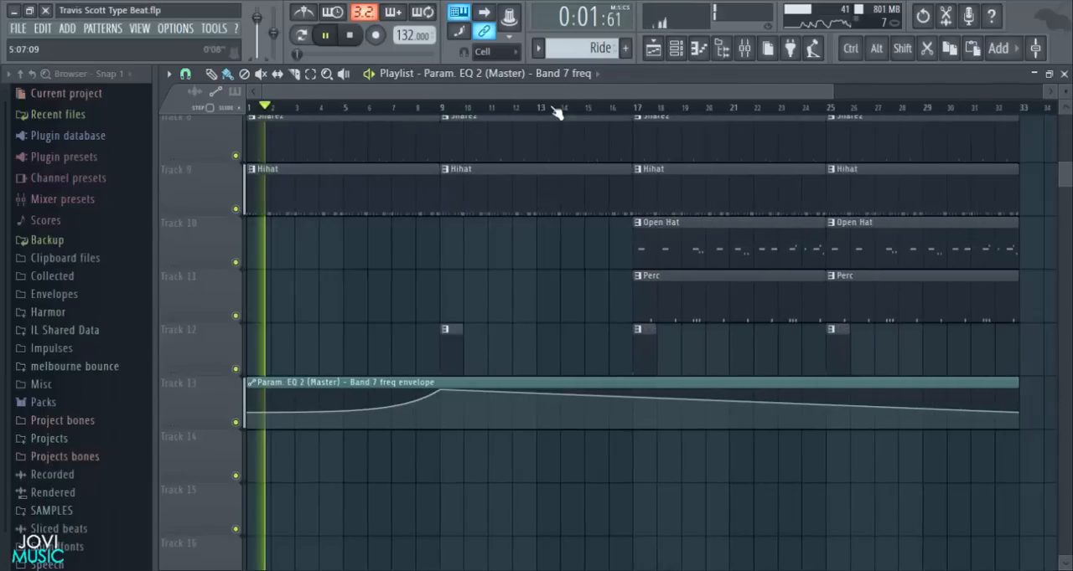
left_click_drag(785, 383, 837, 382)
left_click_drag(786, 412, 786, 391)
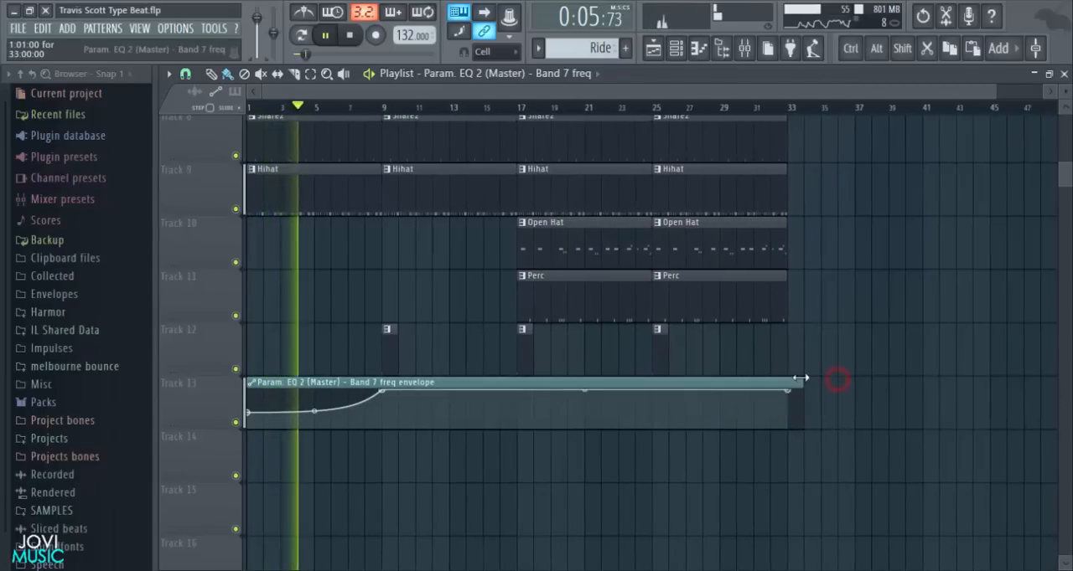
- Create an automation clip for the Master track's volume in the playlist
scroll(838, 244, "up", 4)
mouse_move(1065, 90)
left_mouse_down()
mouse_move(1065, 78)
mouse_move(1058, 84)
left_mouse_up()
scroll(974, 218, "up", 2)
left_click(744, 48)
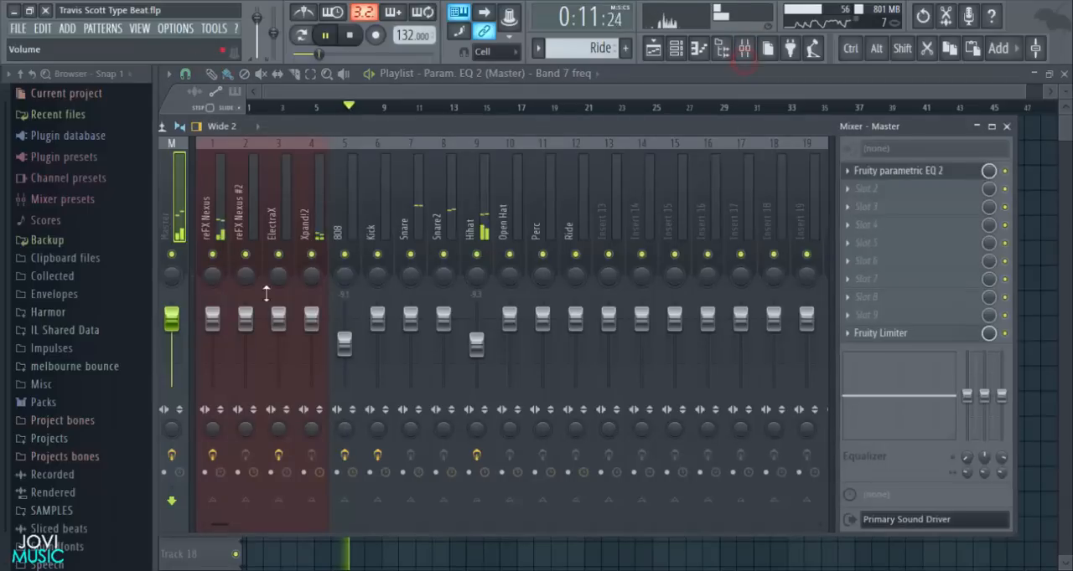
right_click(172, 311)
left_click(213, 416)
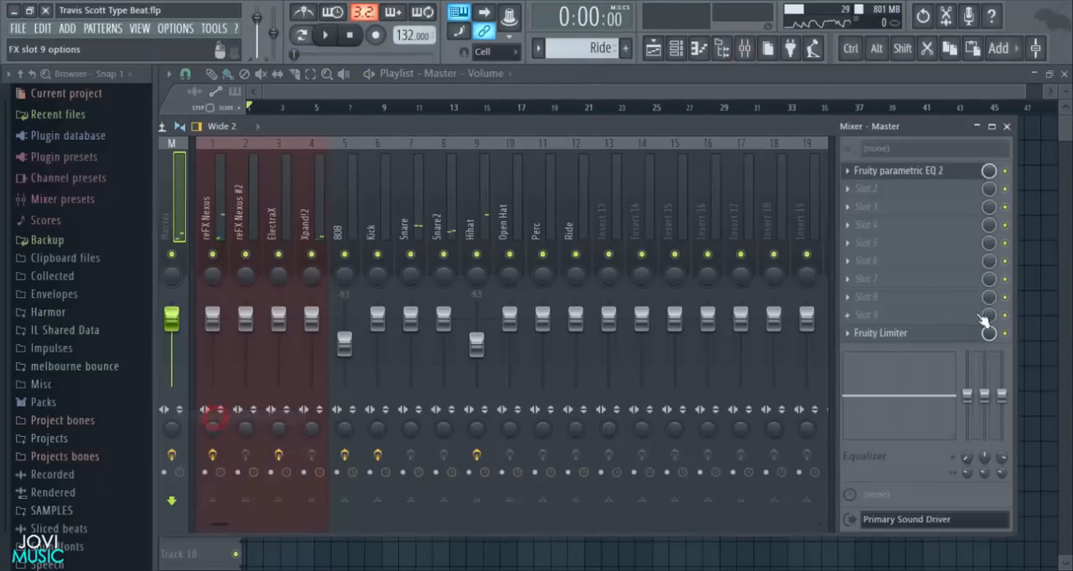
right_click(1028, 311)
scroll(447, 409, "down", 3)
scroll(972, 201, "up", 3)
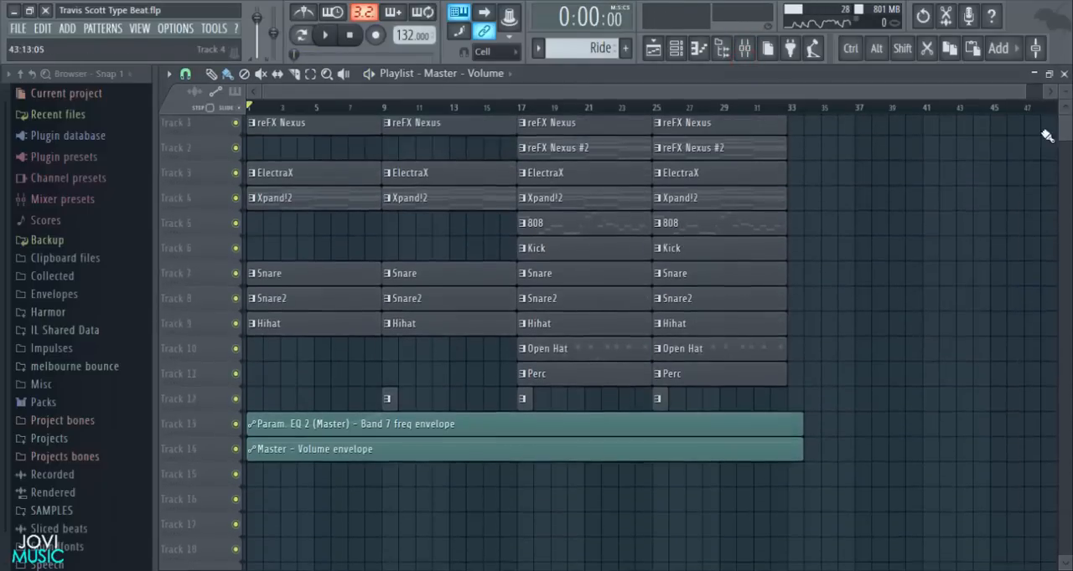
- Copy the value of the first point in the Master volume automation clip on Track 14
left_click_drag(1064, 92, 1064, 101)
scroll(888, 271, "down", 4)
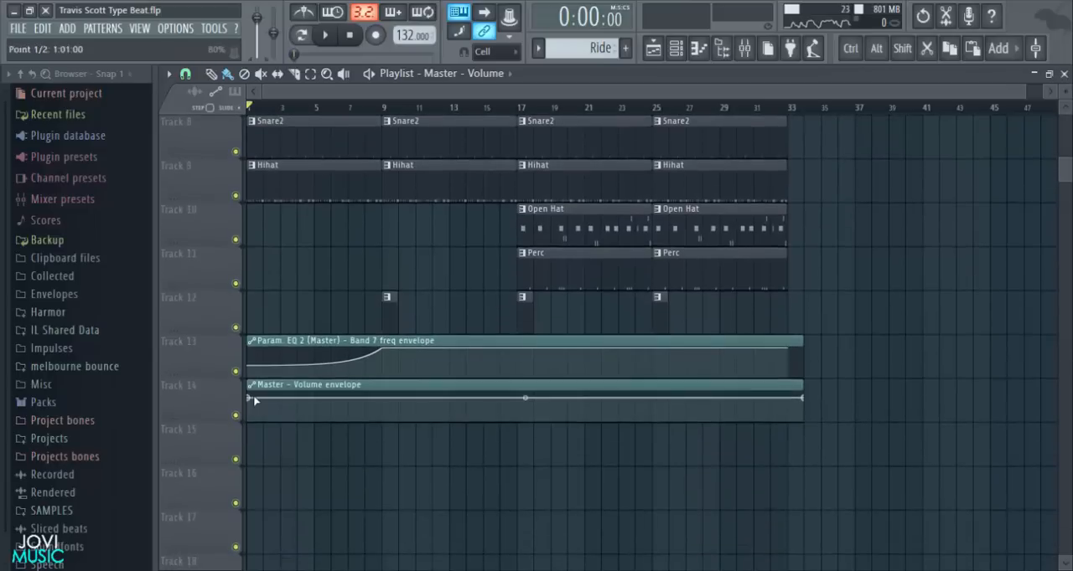
right_click(250, 399)
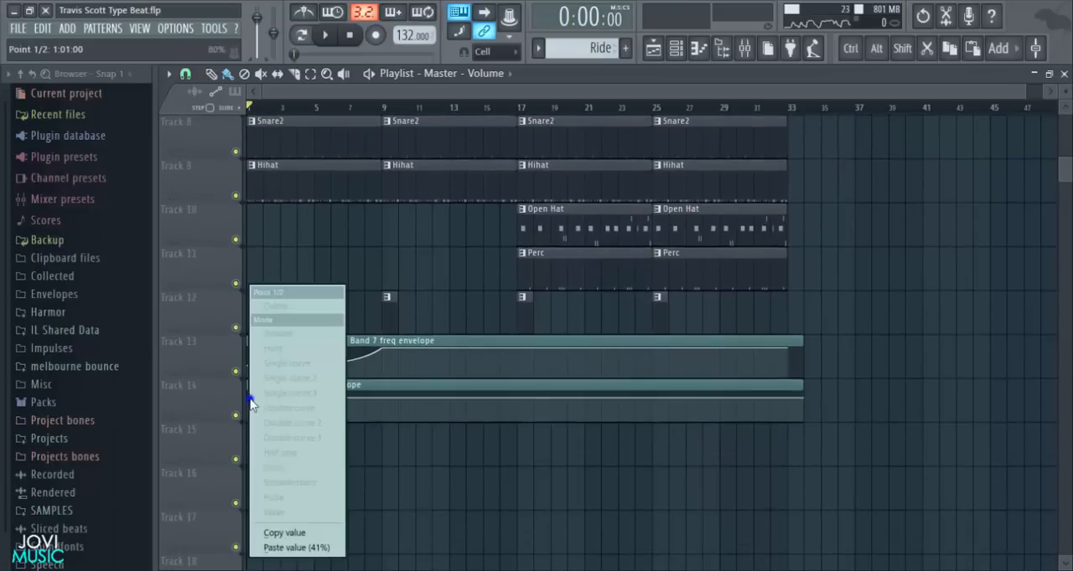
left_click(288, 535)
- Add a Master volume point at bar 9 with the copied value and lower the bar 1 point into a slow-starting rising curve
left_click_drag(1064, 92, 589, 93)
scroll(920, 235, "down", 3)
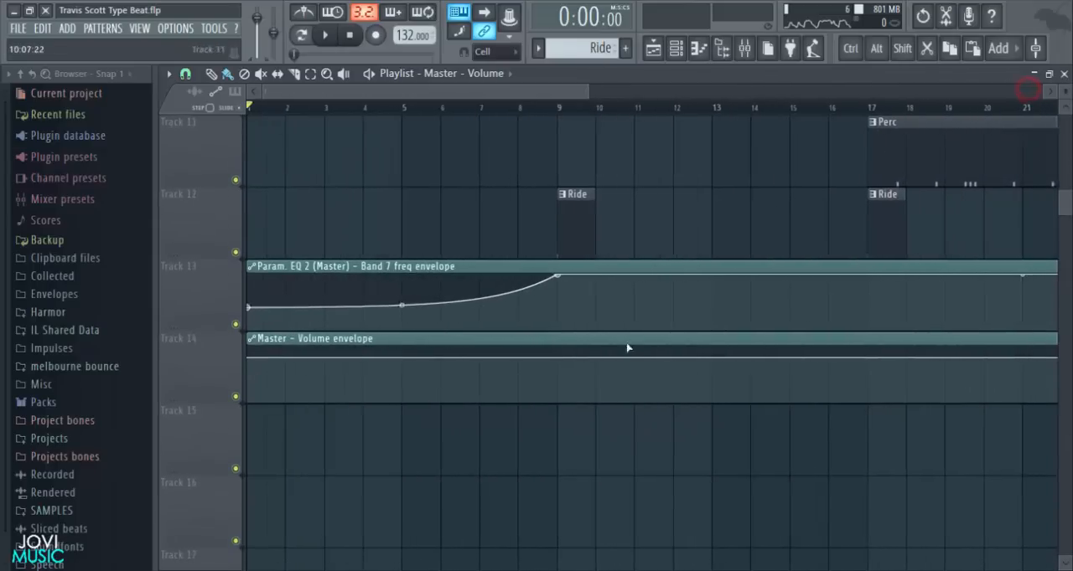
right_click(565, 359)
left_click(628, 549)
mouse_move(251, 362)
left_mouse_down()
mouse_move(251, 404)
mouse_move(264, 388)
mouse_move(248, 376)
left_mouse_up()
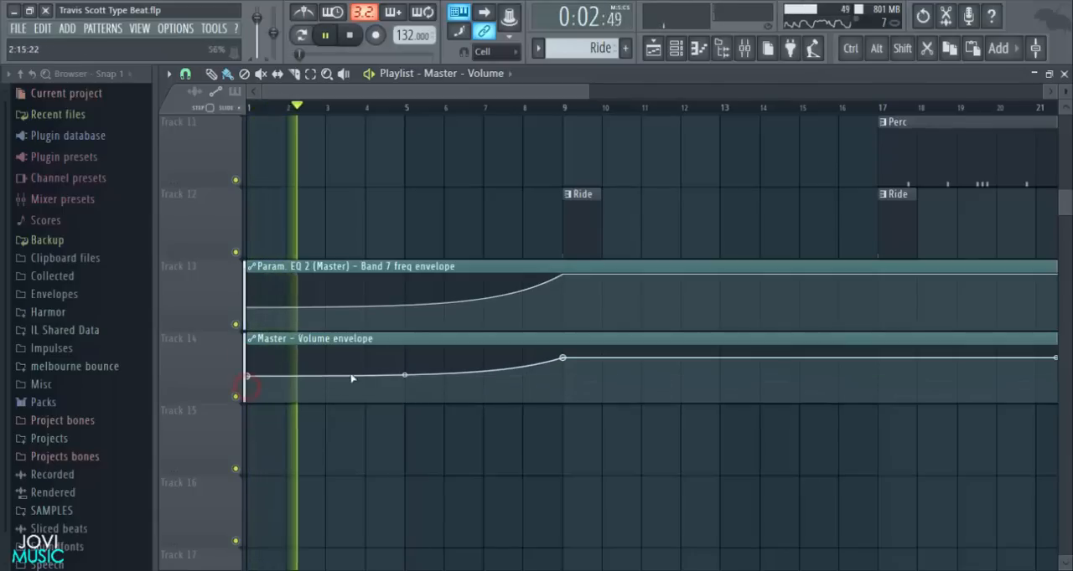
- Play the song from bar 1 to bar 9 to check the combined filter and volume automation against the arrangement
key("XF86AudioLowerVolume")
key("XF86AudioLowerVolume")
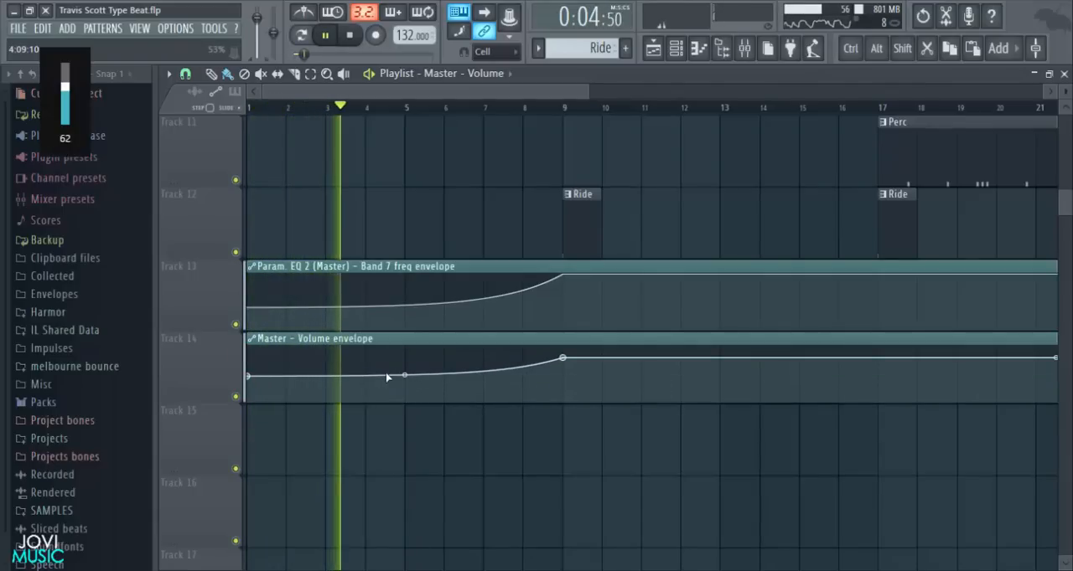
key("XF86AudioRaiseVolume")
key("XF86AudioRaiseVolume")
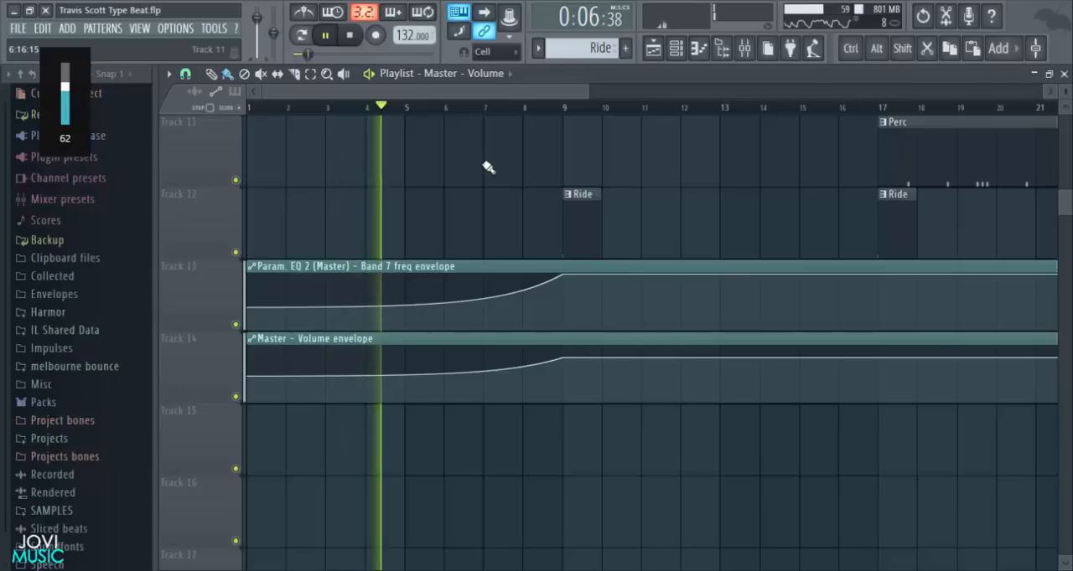
scroll(509, 117, "down", 3)
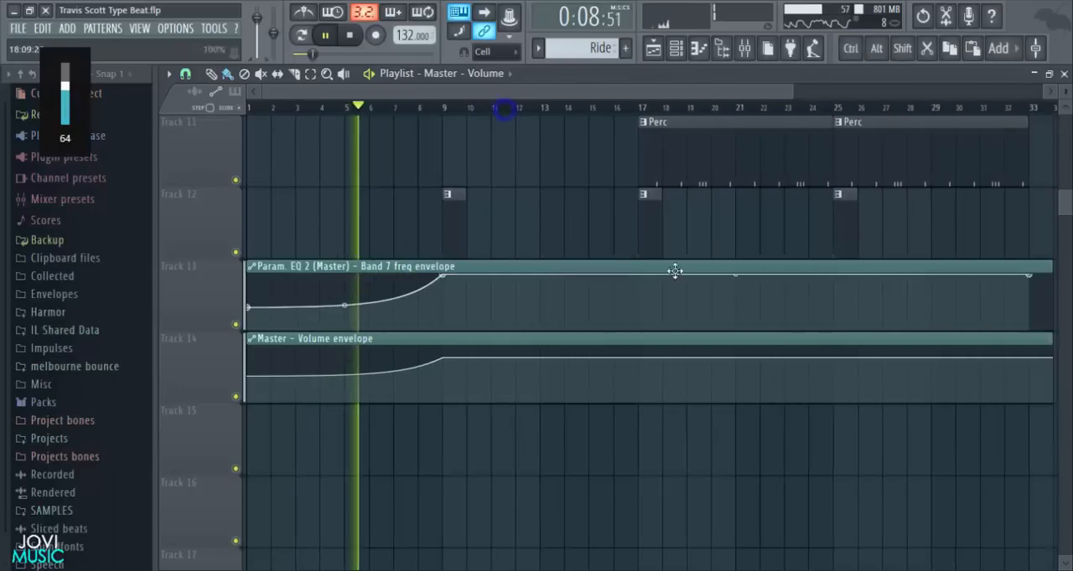
scroll(677, 270, "up", 5)
scroll(1066, 91, "down", 3)
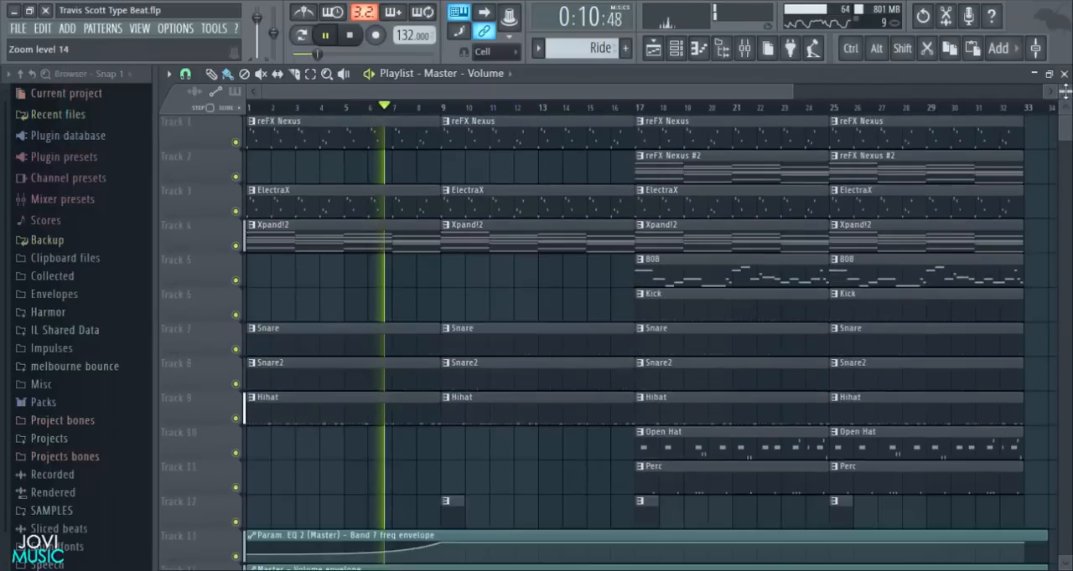
scroll(1066, 91, "up", 1)
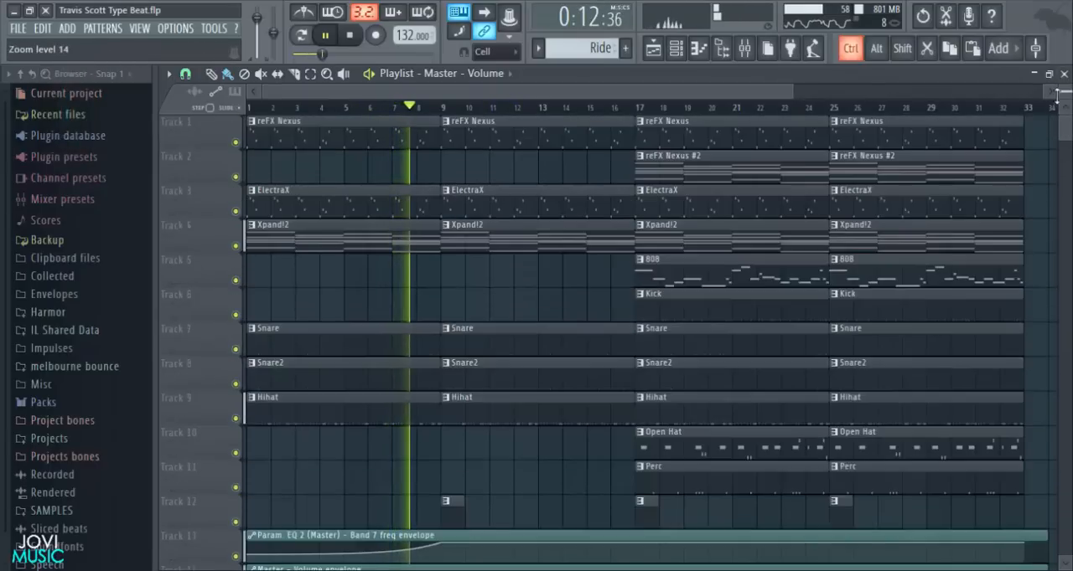
scroll(575, 311, "down", 1)
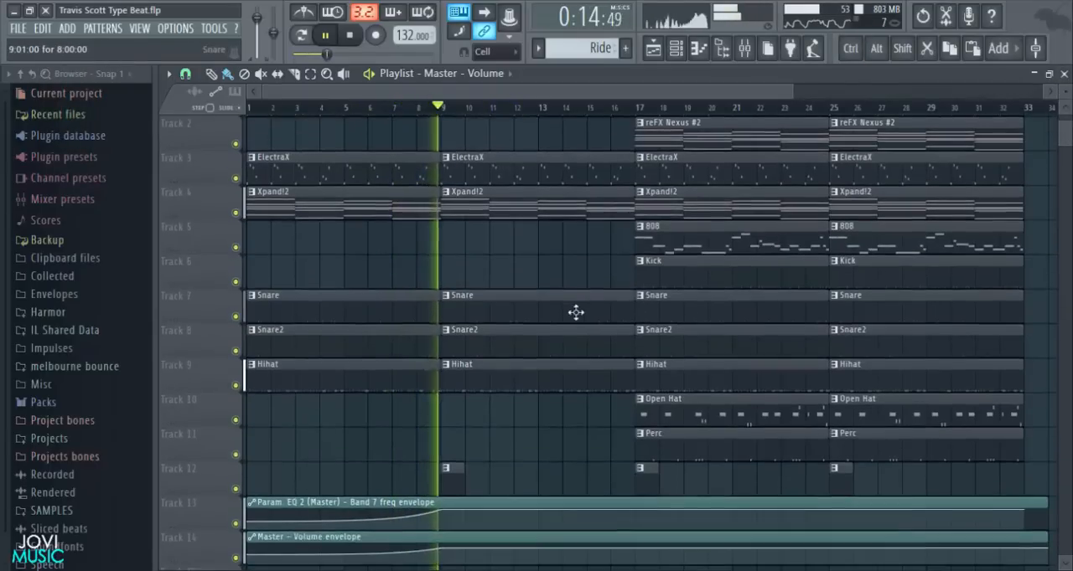
scroll(550, 431, "up", 1)
key("space")
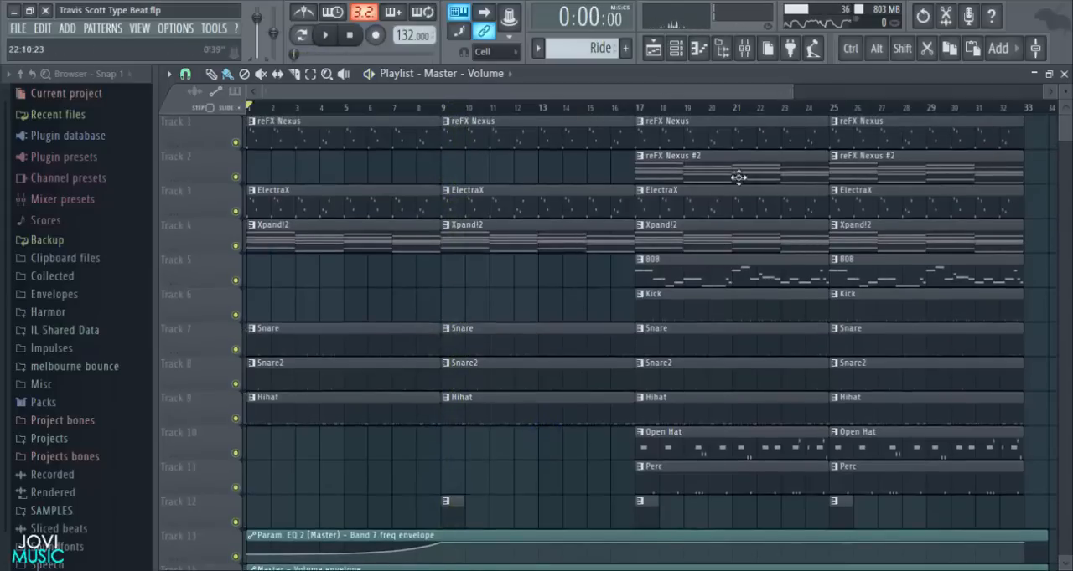
- Duplicate the 808 pattern clip from bar 17 to bar 9 on Track 5
scroll(549, 286, "down", 2)
scroll(550, 283, "up", 2)
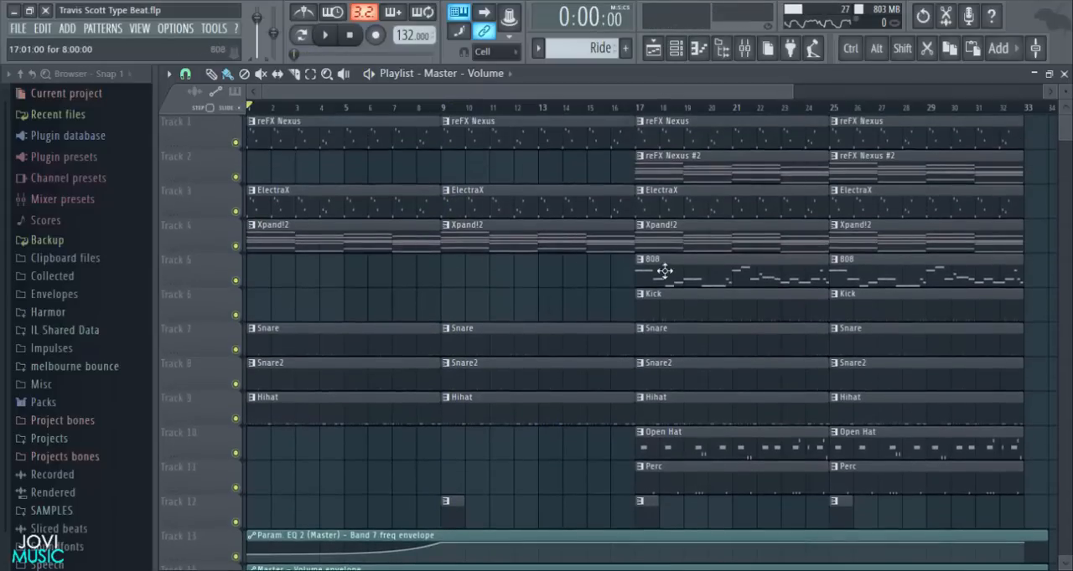
left_click_drag(667, 273, 472, 275)
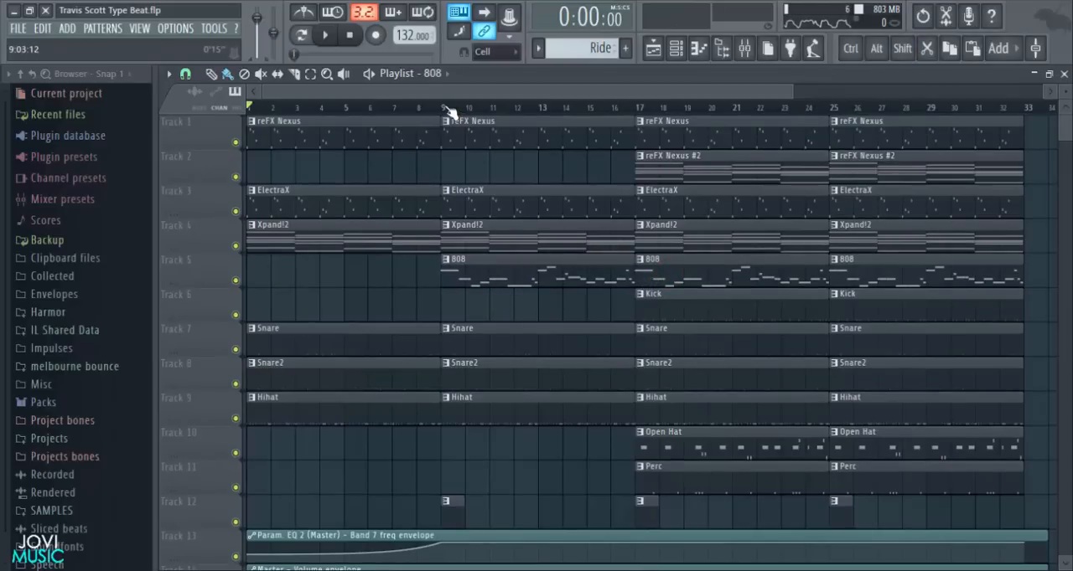
- Set the playlist snapping to Step and slice the bar 9 808 clip halfway through the bar
scroll(450, 112, "up", 3)
scroll(523, 158, "up", 2)
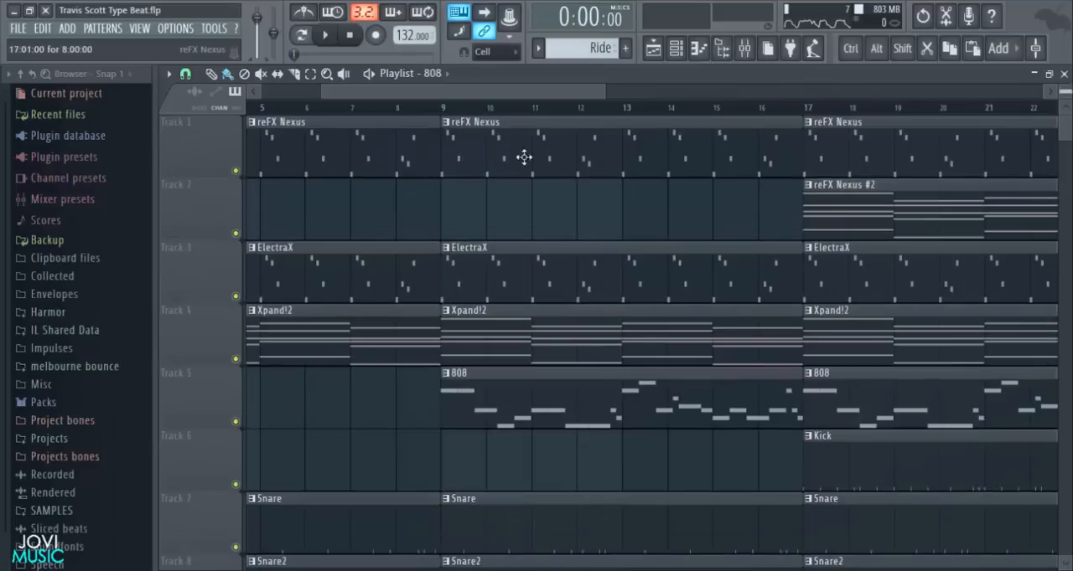
scroll(506, 115, "up", 2)
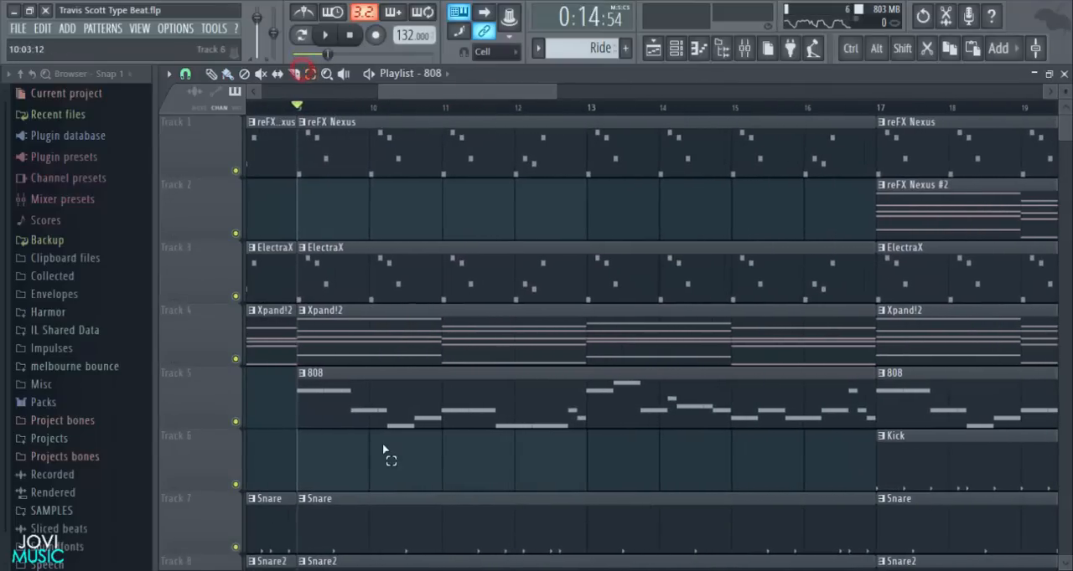
scroll(377, 454, "down", 2)
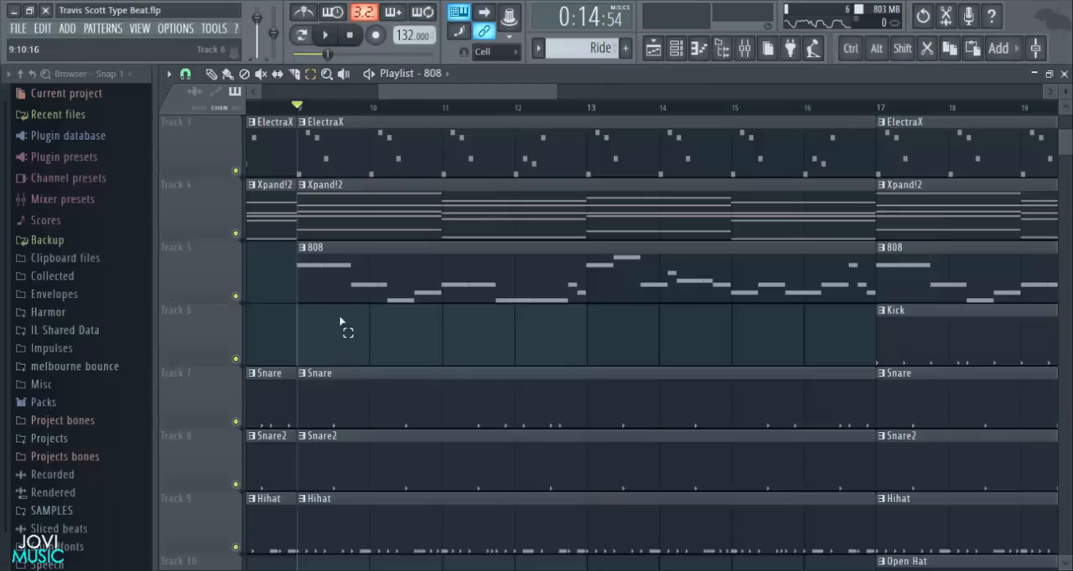
left_click(187, 74)
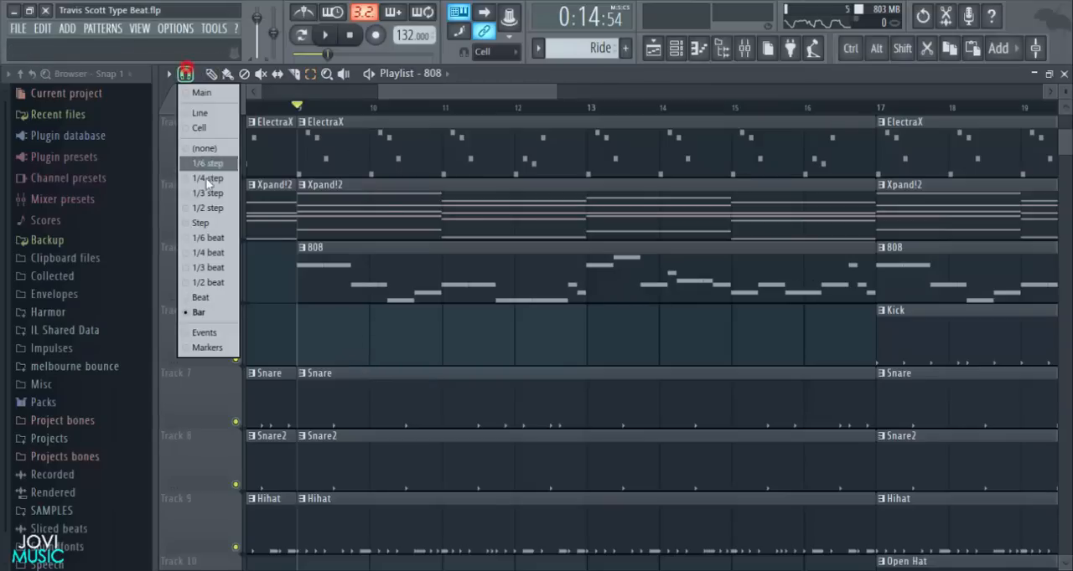
left_click(202, 222)
left_click_drag(339, 108, 386, 344)
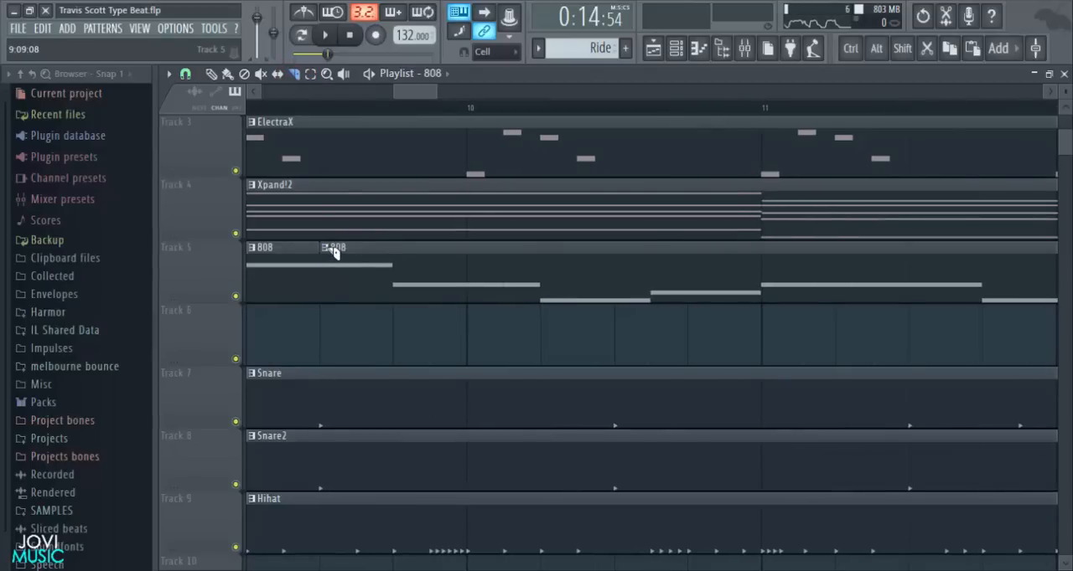
- Delete the long 808 section after the slice, keeping only the first half-bar piece at bar 9
scroll(408, 113, "down", 8)
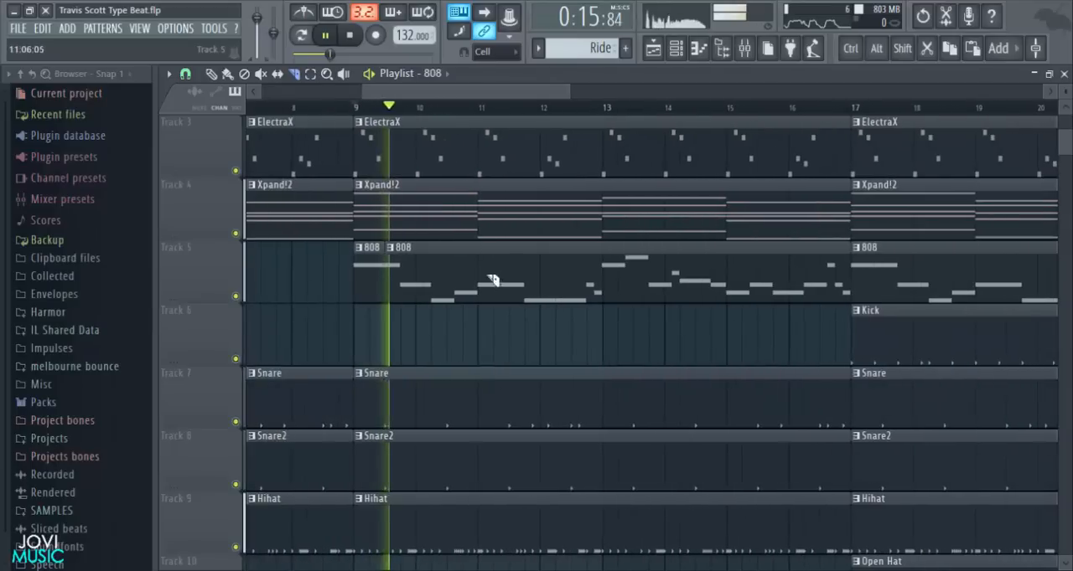
key("space")
scroll(426, 110, "up", 2)
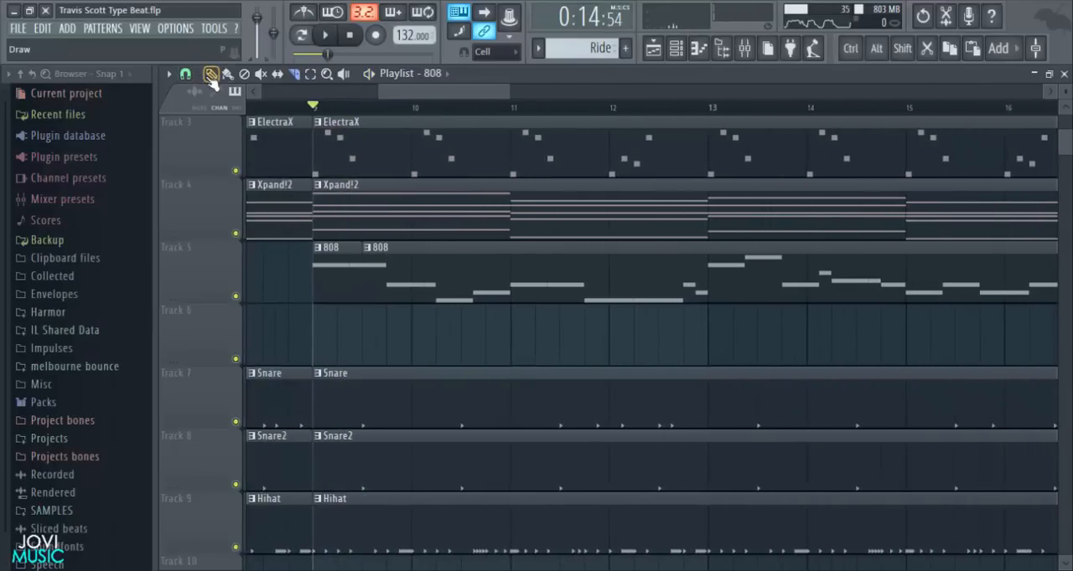
right_click(448, 286)
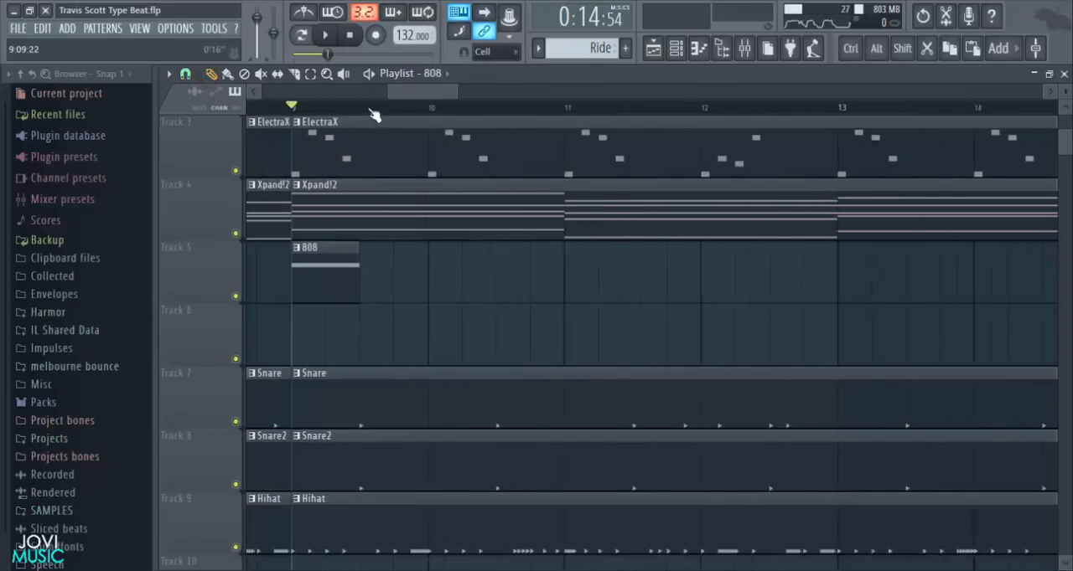
- Duplicate the short 808 clip, extend the copy to 2 bars 7 steps and place it on Track 6
key("space")
scroll(375, 120, "up", 2)
key("space")
left_click_drag(327, 270, 891, 275)
left_click_drag(772, 281, 640, 354)
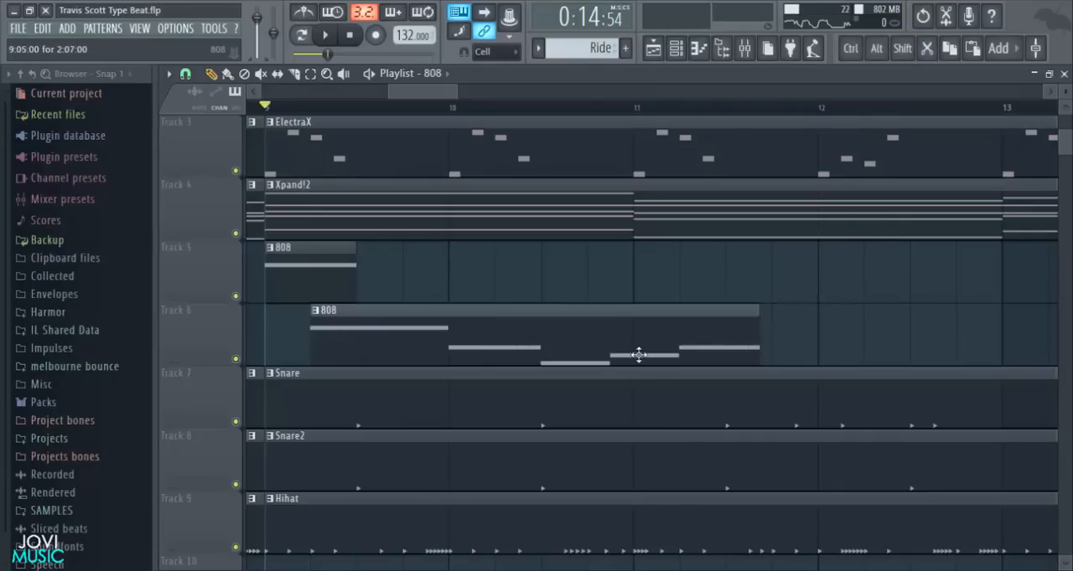
- Trim the Track 6 808 copy to a single half-bar note and move it to bar 11 on Track 5
left_click_drag(314, 347, 453, 343)
key("space")
left_click_drag(580, 344, 577, 275)
left_click_drag(757, 259, 649, 277)
key("space")
key("space")
left_click_drag(439, 91, 451, 102)
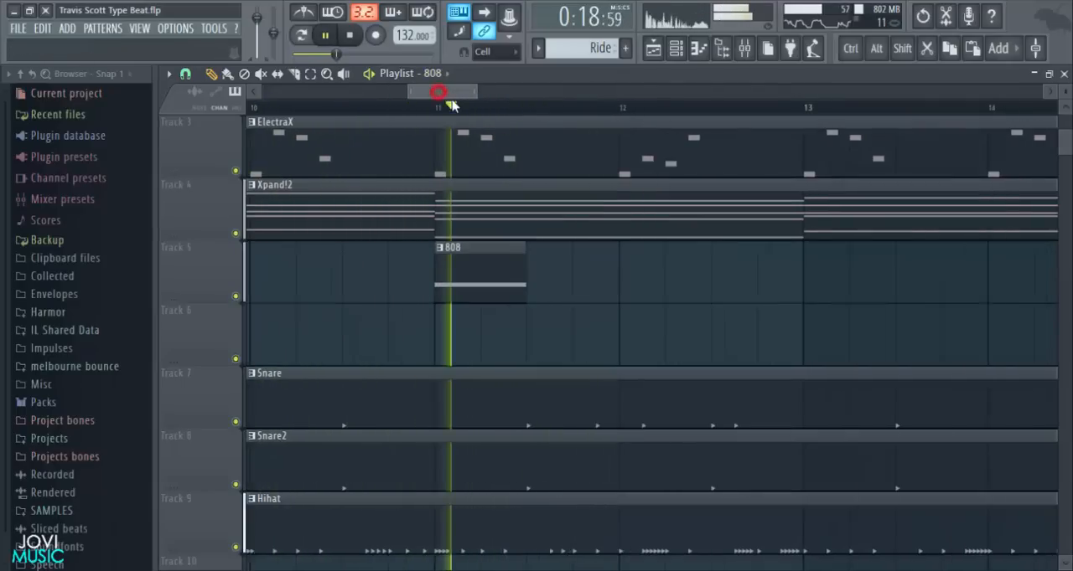
key("space")
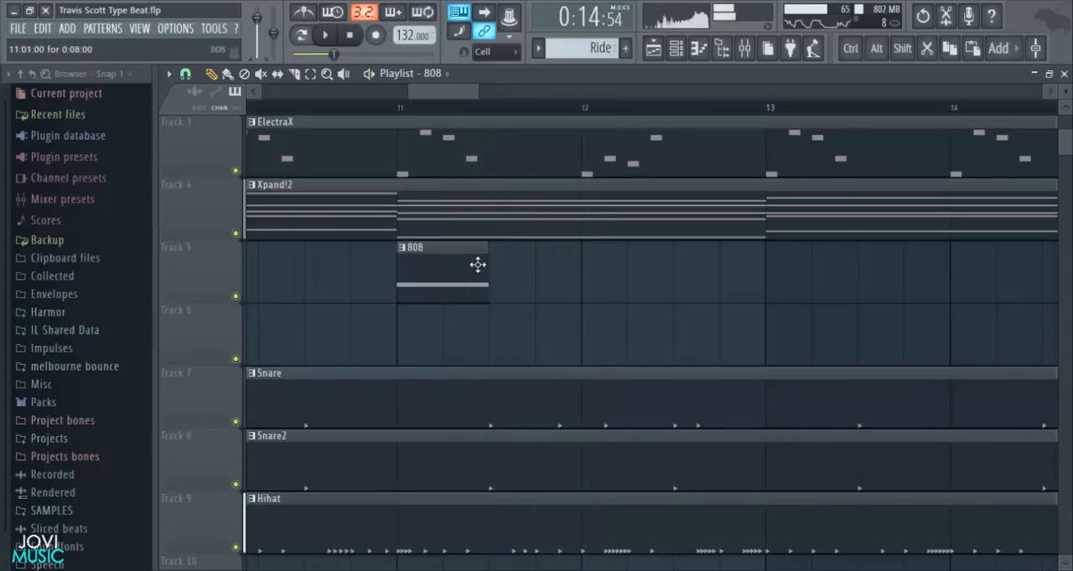
scroll(495, 114, "down", 2)
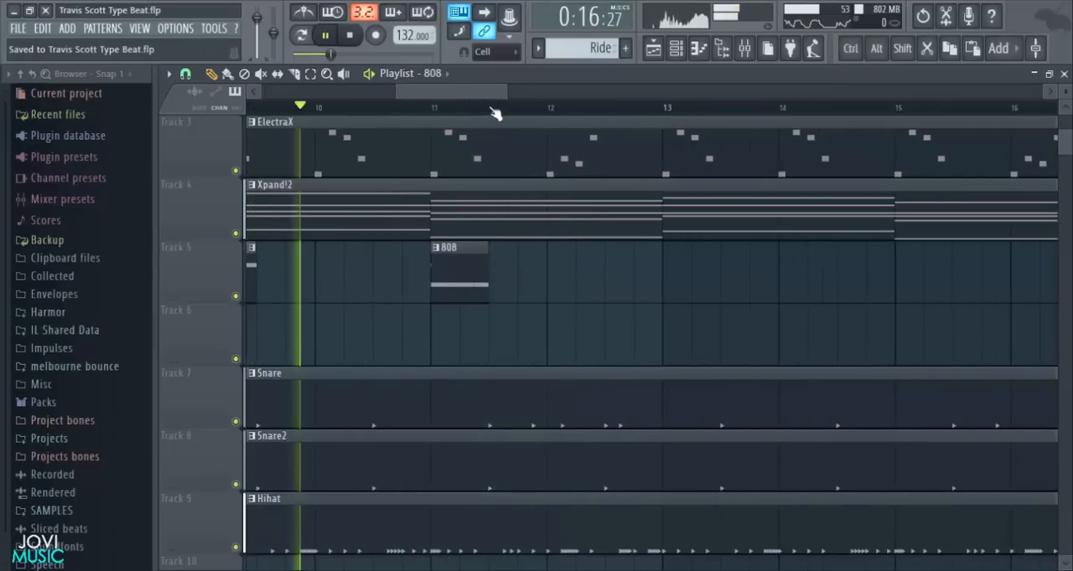
- Place a copy of the bar 11 808 clip on Track 5 just before bar 12
left_click(458, 278)
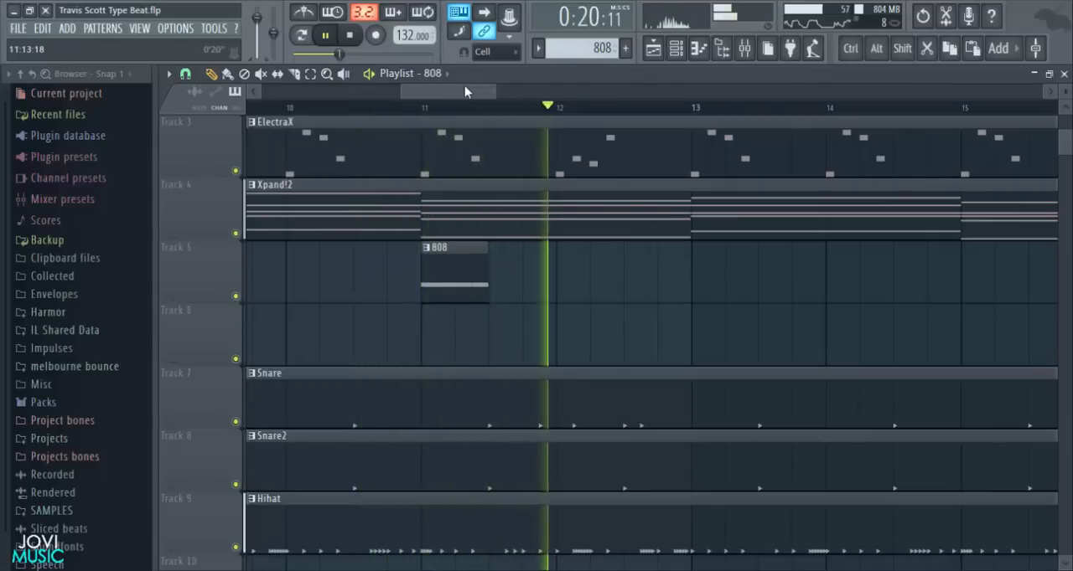
left_click_drag(467, 91, 482, 102)
key("space")
scroll(503, 115, "down", 3)
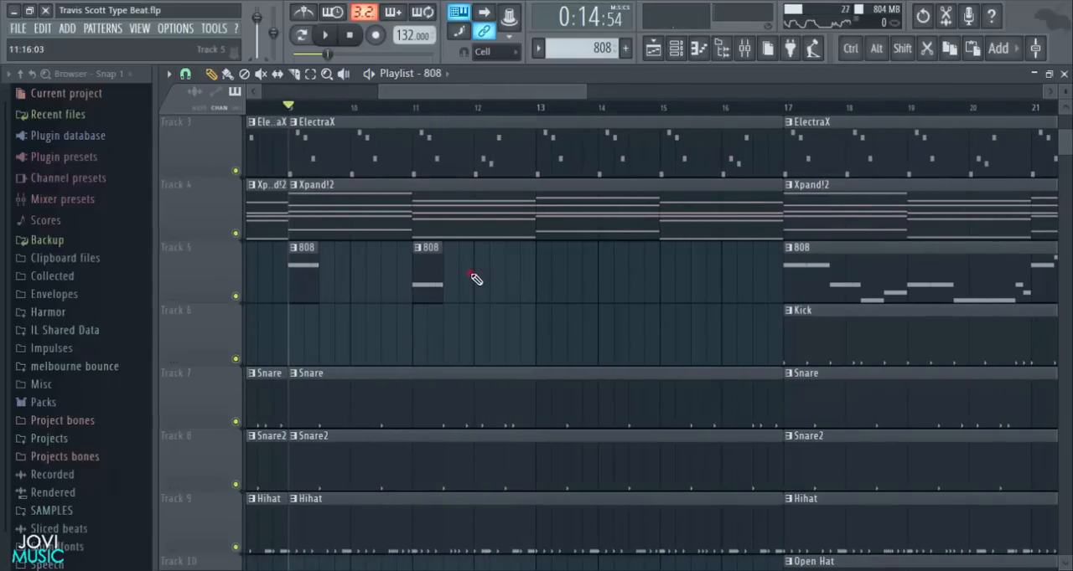
left_click(473, 278)
scroll(503, 115, "up", 3)
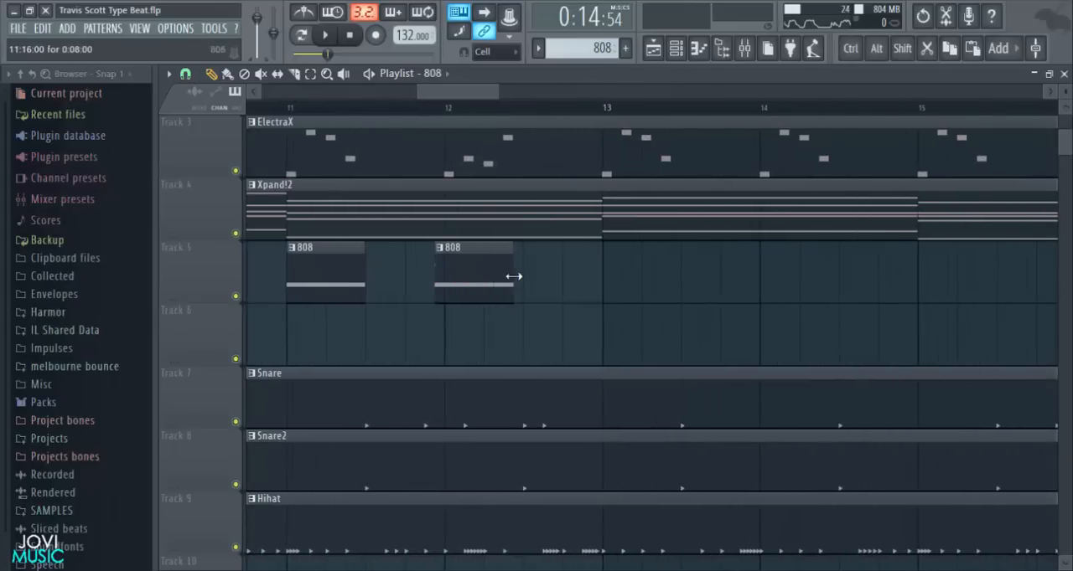
- Extend the new 808 clip, trim its start down to the two highest notes and move it to bar 12
left_click_drag(514, 277, 715, 276)
left_click_drag(807, 277, 900, 272)
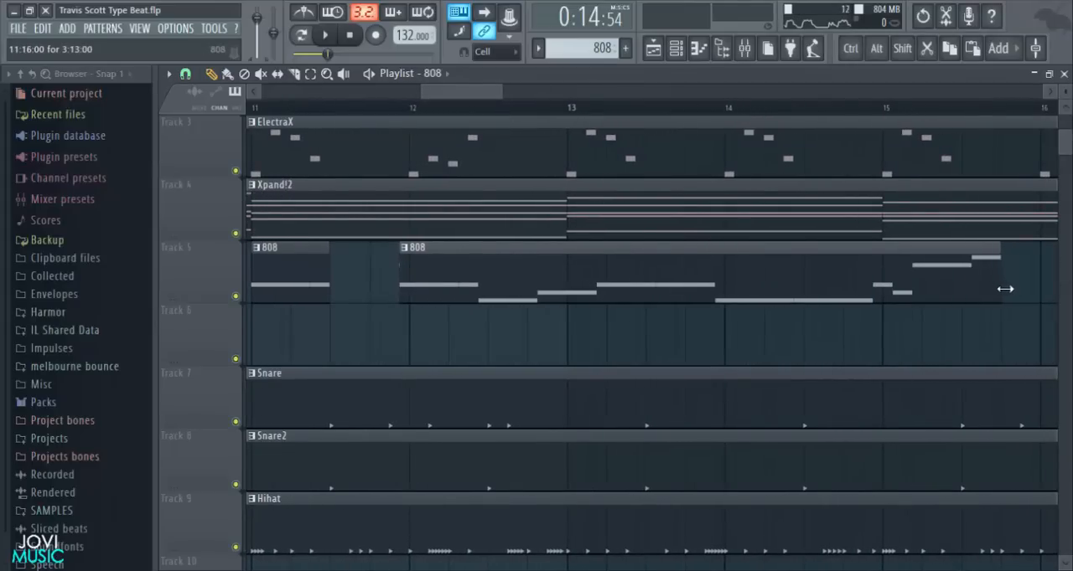
left_click_drag(402, 274, 860, 305)
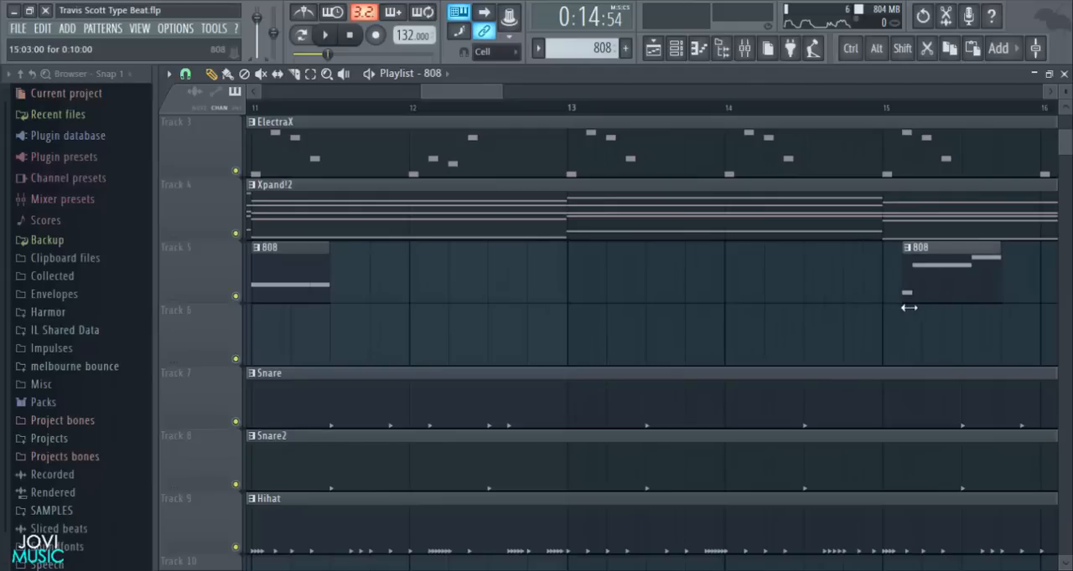
left_click_drag(935, 292, 434, 276)
- Play back the 808 hits from bar 9 through bar 12 and save the project
key("space")
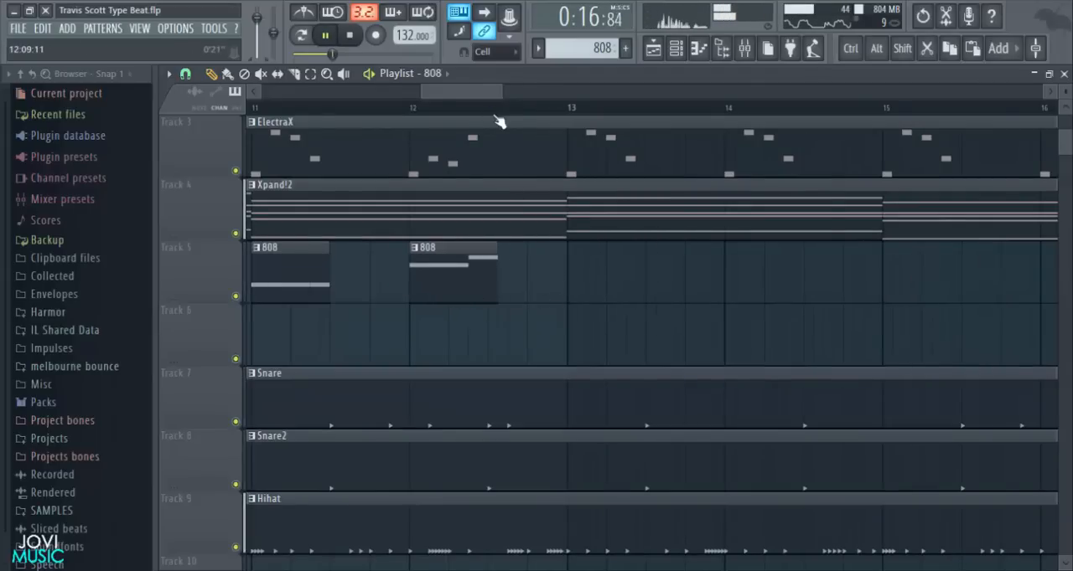
scroll(496, 117, "down", 2)
key("ctrl+s")
left_click_drag(491, 90, 517, 105)
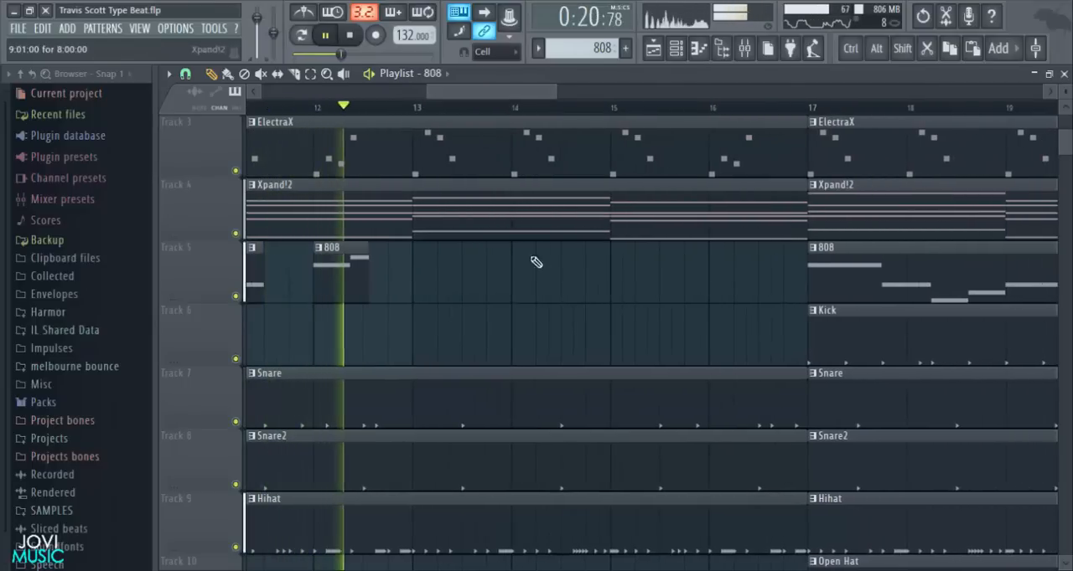
- Copy the three 808 clips from bars 9 to 12 on Track 5 so they repeat from bar 13, and clear the selection
key("space")
scroll(457, 113, "down", 3)
mouse_move(451, 267)
left_mouse_down("ctrl")
mouse_move(342, 286)
mouse_move(457, 290)
left_mouse_up("ctrl")
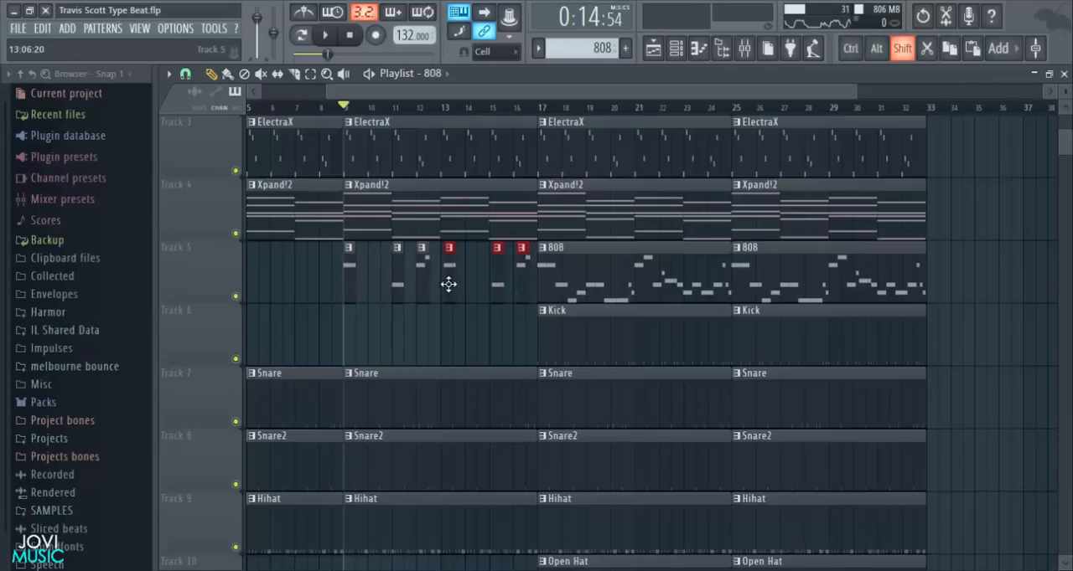
scroll(454, 112, "up", 5)
left_click(439, 271)
scroll(453, 116, "down", 6)
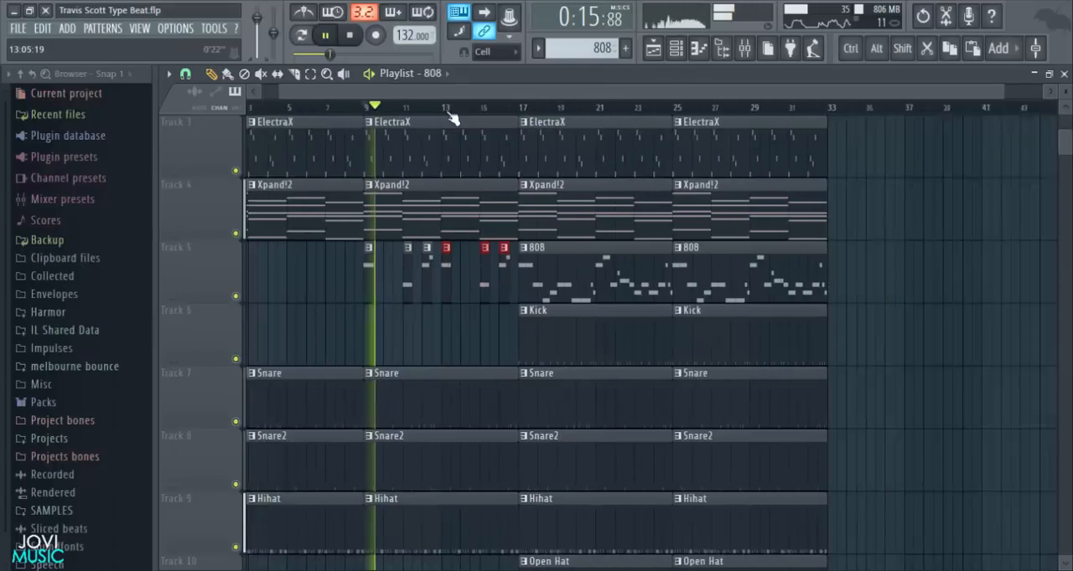
left_click(905, 251, "ctrl")
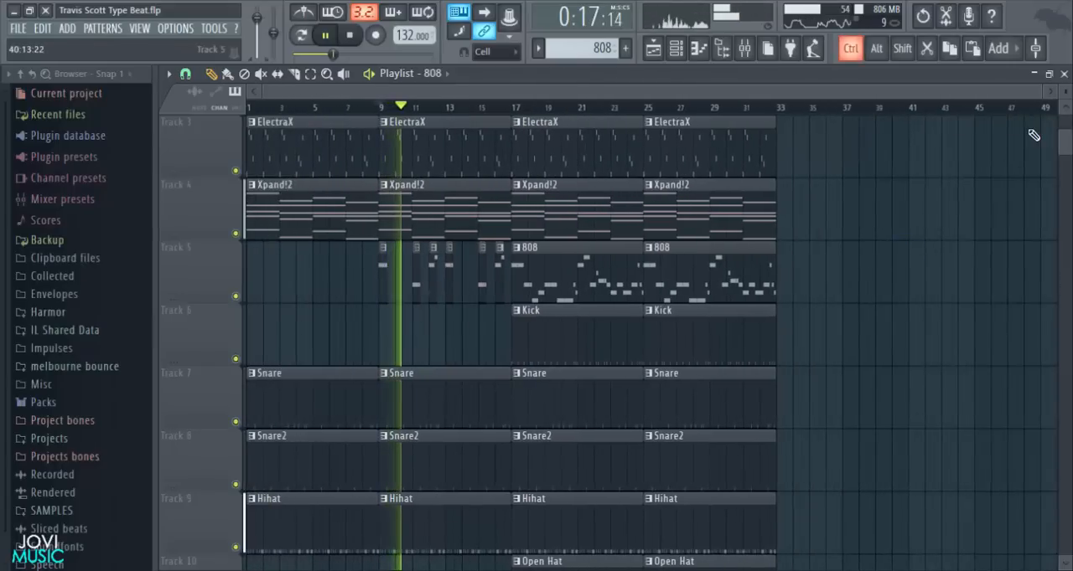
scroll(1033, 135, "down", 4)
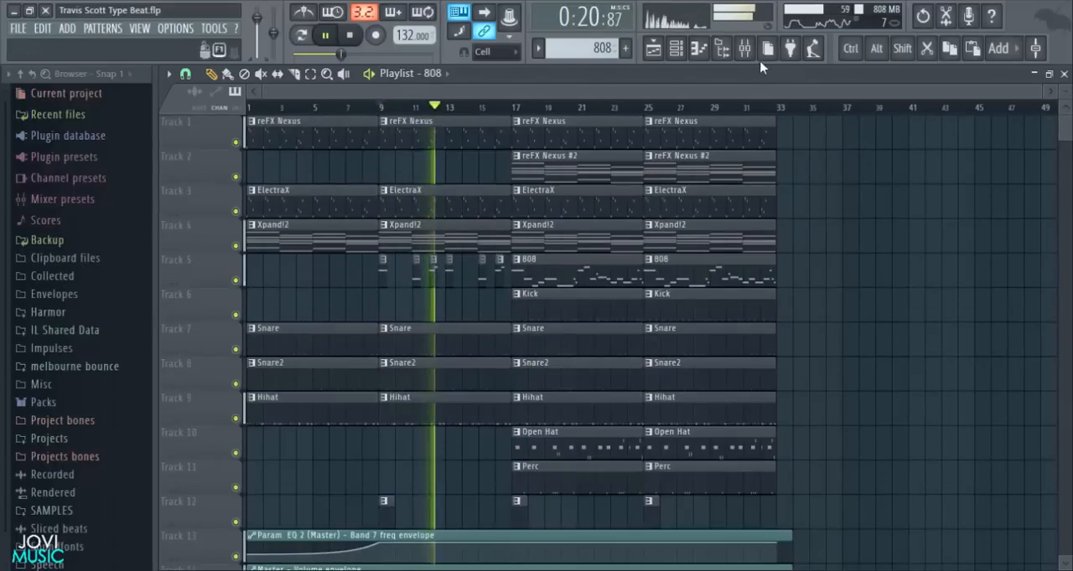
- Lower the 808 mixer track's volume to -10.9 dB, return to the playlist and stop playback
left_click(744, 48)
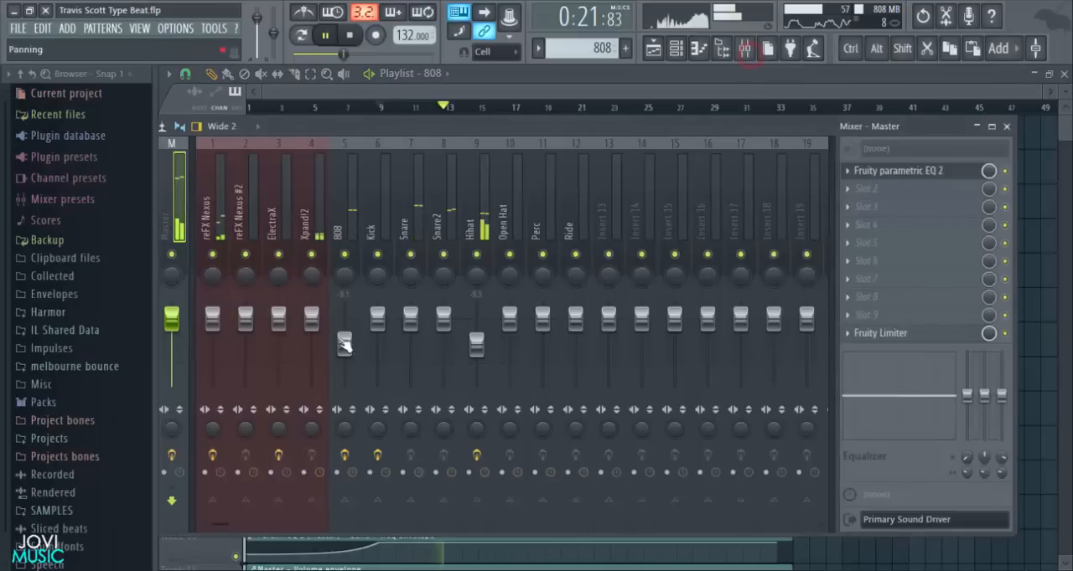
left_click_drag(344, 341, 351, 354)
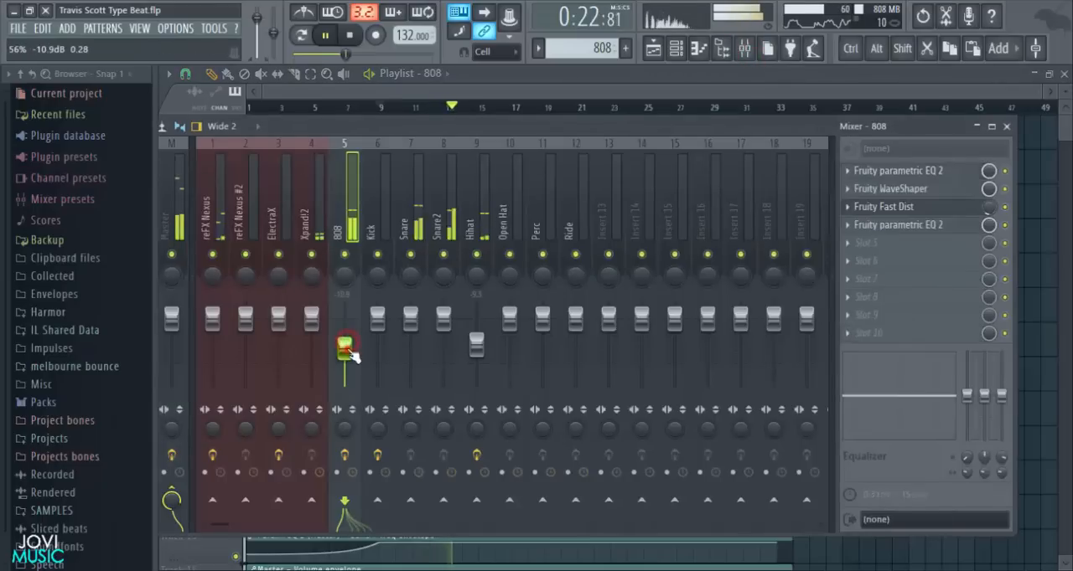
left_click(1006, 126)
scroll(993, 242, "down", 3)
scroll(994, 243, "up", 3)
left_click_drag(1066, 99, 1066, 91)
key("space")
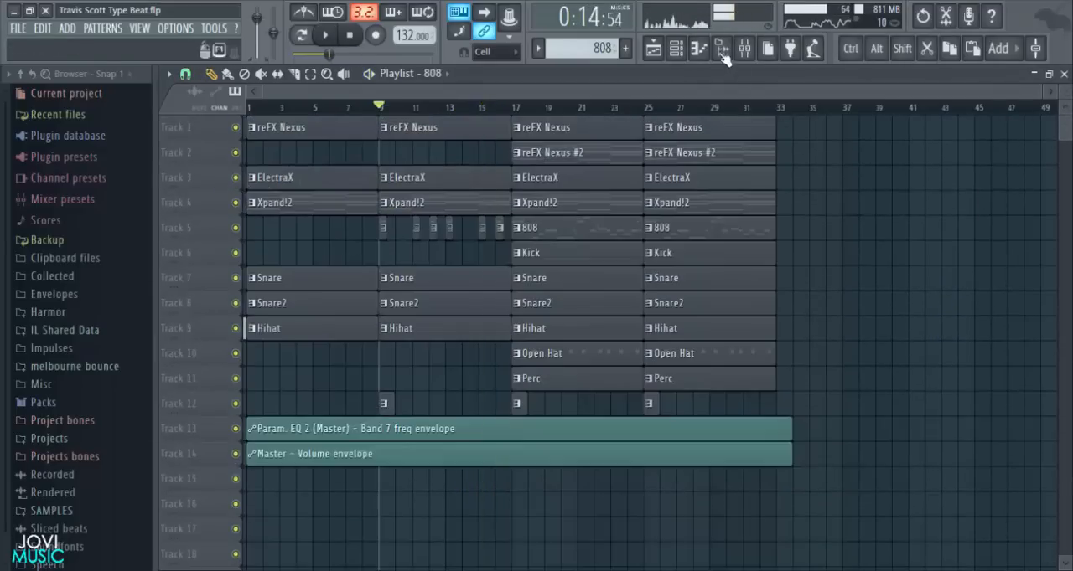
- Check the channels in the Channel rack and play the arrangement from bar 9 into the full section at bar 17
left_click(675, 47)
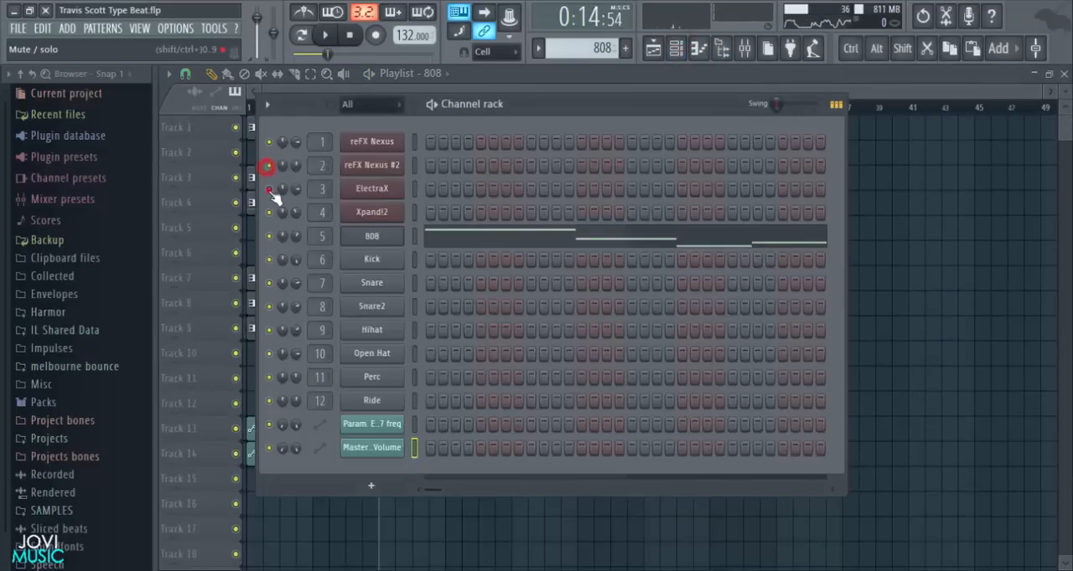
key("space")
left_click(884, 269)
left_click_drag(1066, 92, 1066, 98)
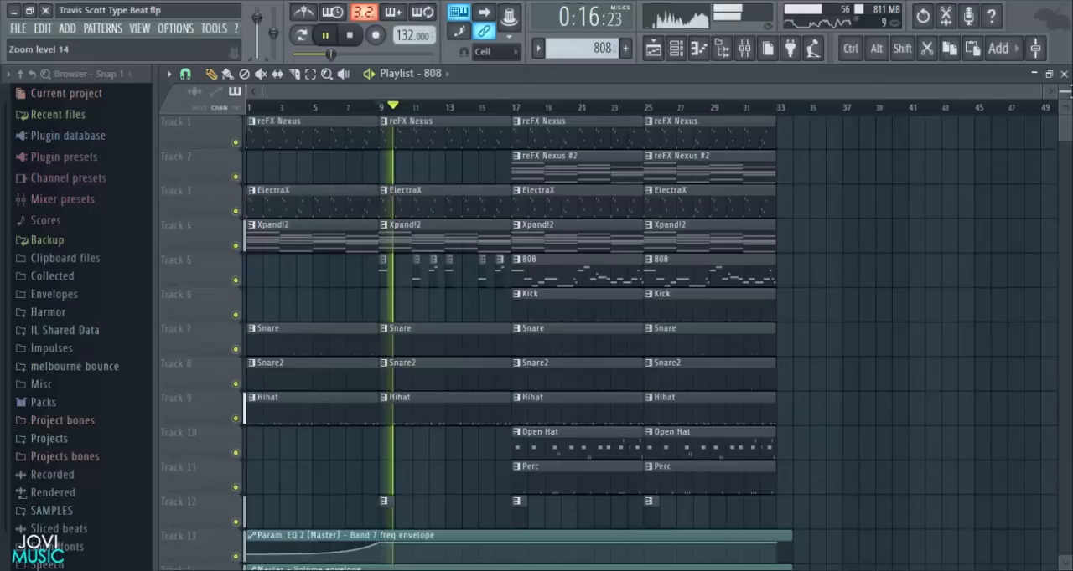
left_click(351, 42)
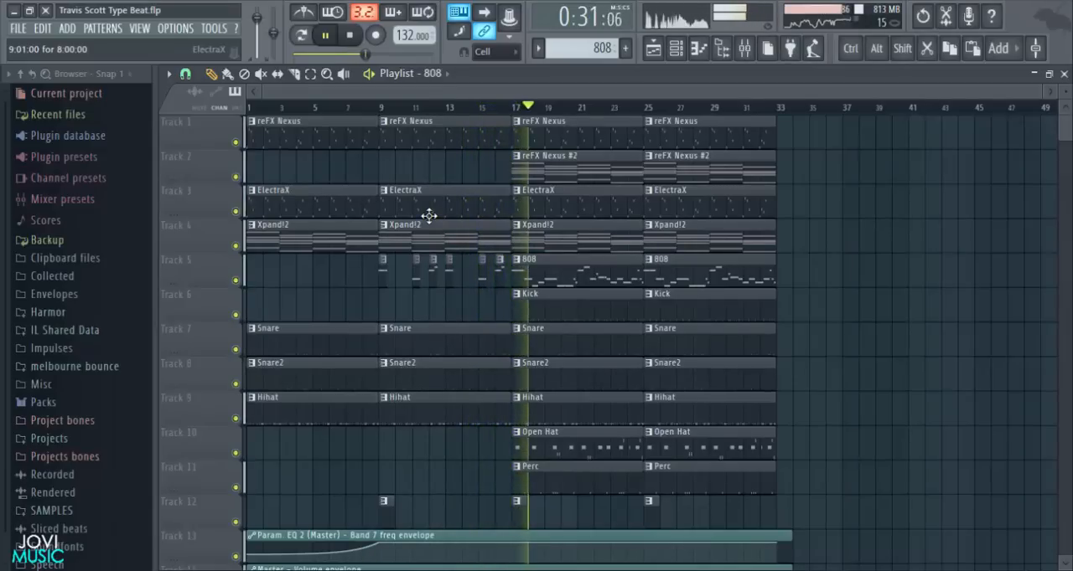
key("space")
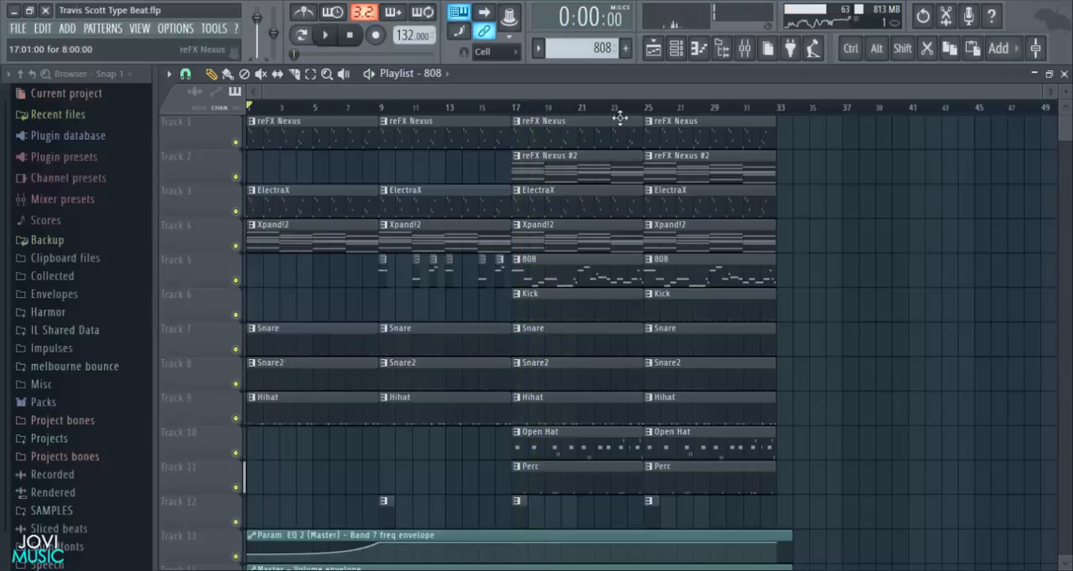
- Open the recent project Travis scott Type Beat 2.flp and bring its whole arrangement into view
left_click(17, 29)
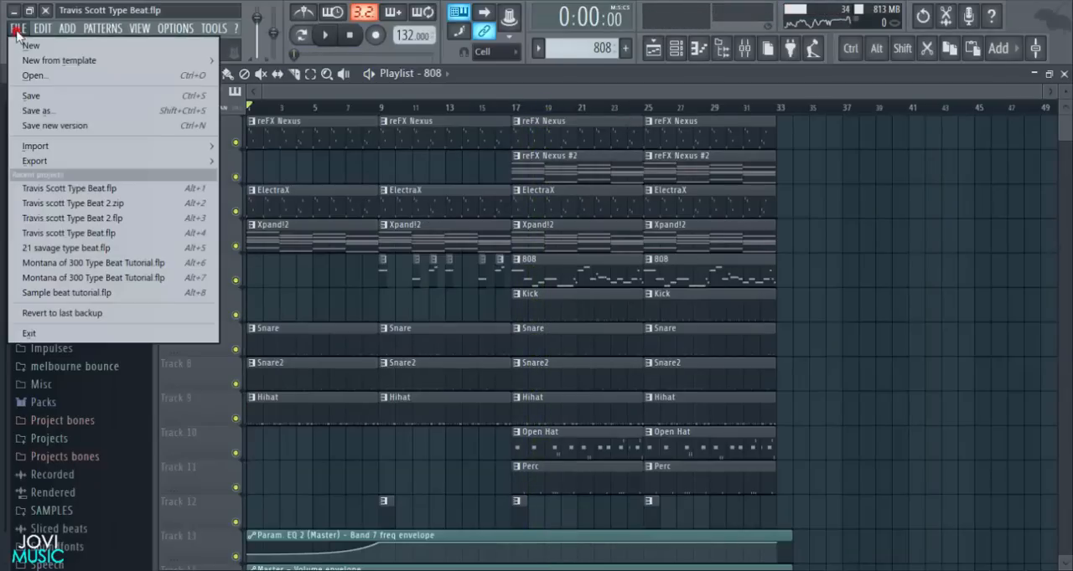
left_click(83, 221)
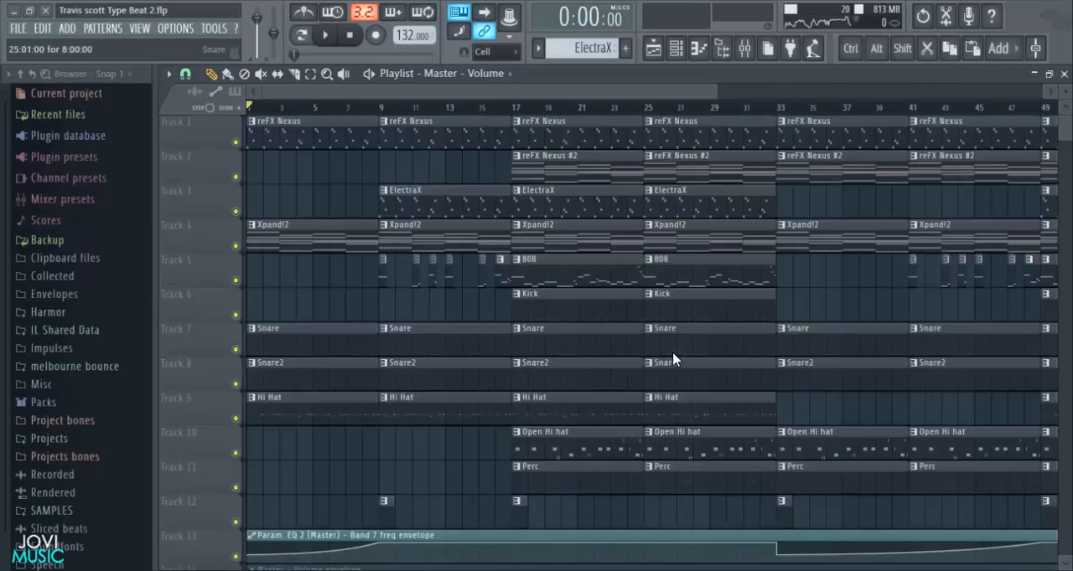
scroll(639, 109, "down", 3)
scroll(999, 226, "down", 7)
scroll(998, 226, "up", 7)
scroll(999, 225, "up", 1)
left_click_drag(990, 89, 916, 89)
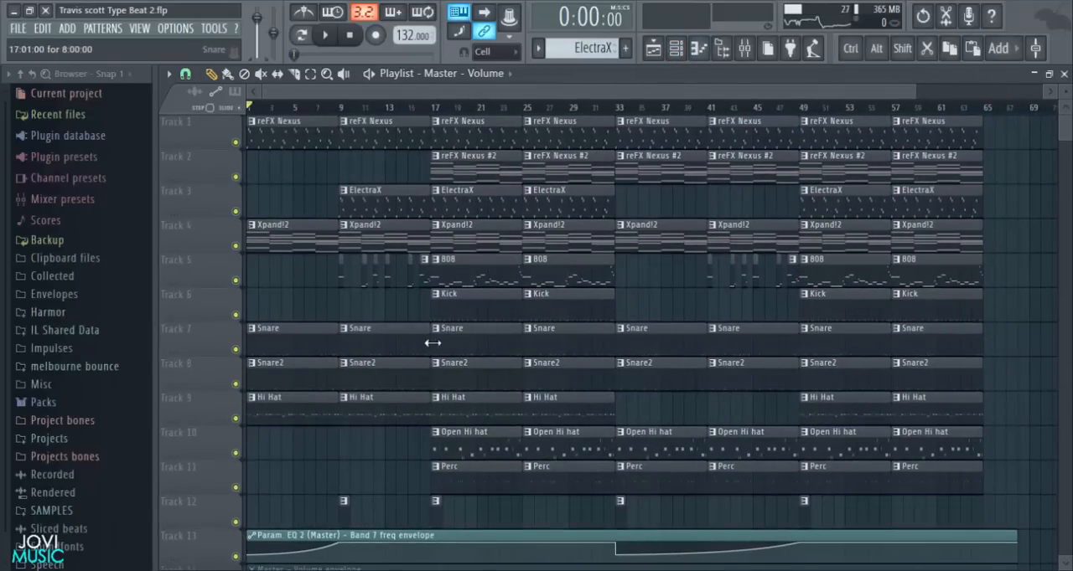
- Examine the first Fruity parametric EQ 2 and the Gross Beat settings on the reFX Nexus mixer track
left_click(744, 46)
left_click(255, 184)
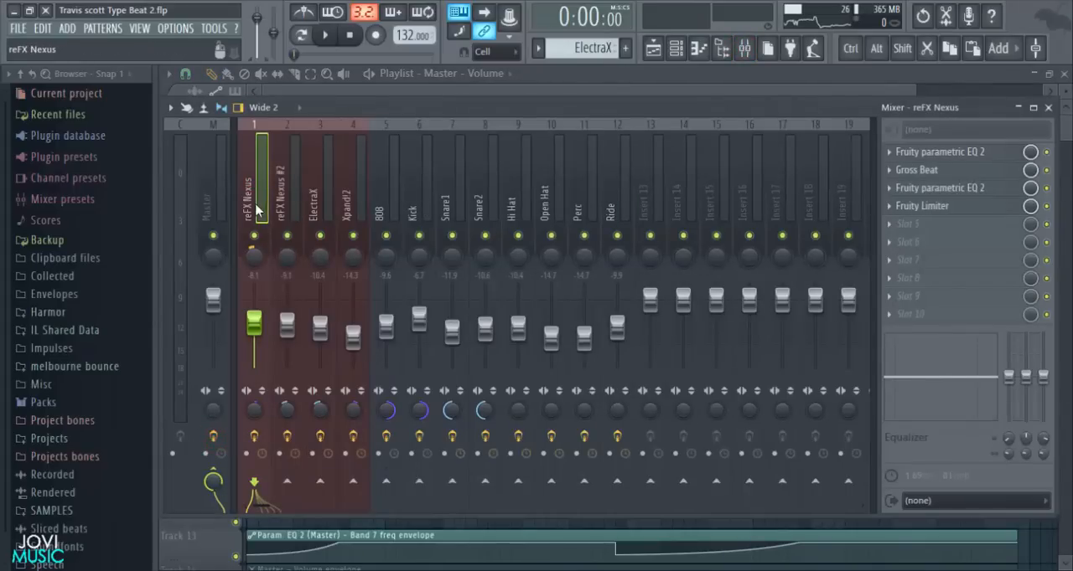
left_click(957, 151)
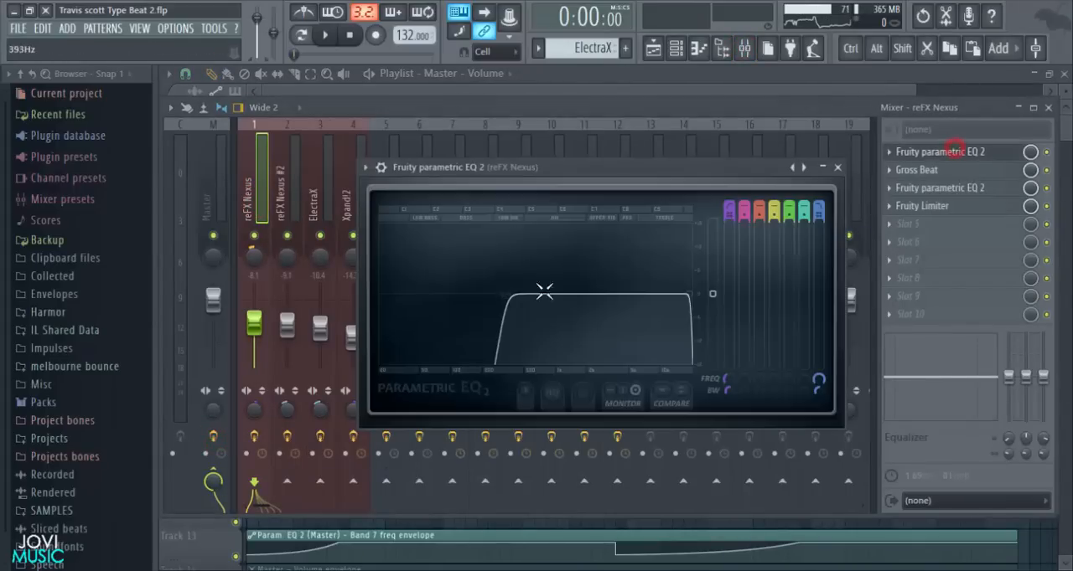
left_click(837, 167)
left_click(906, 170)
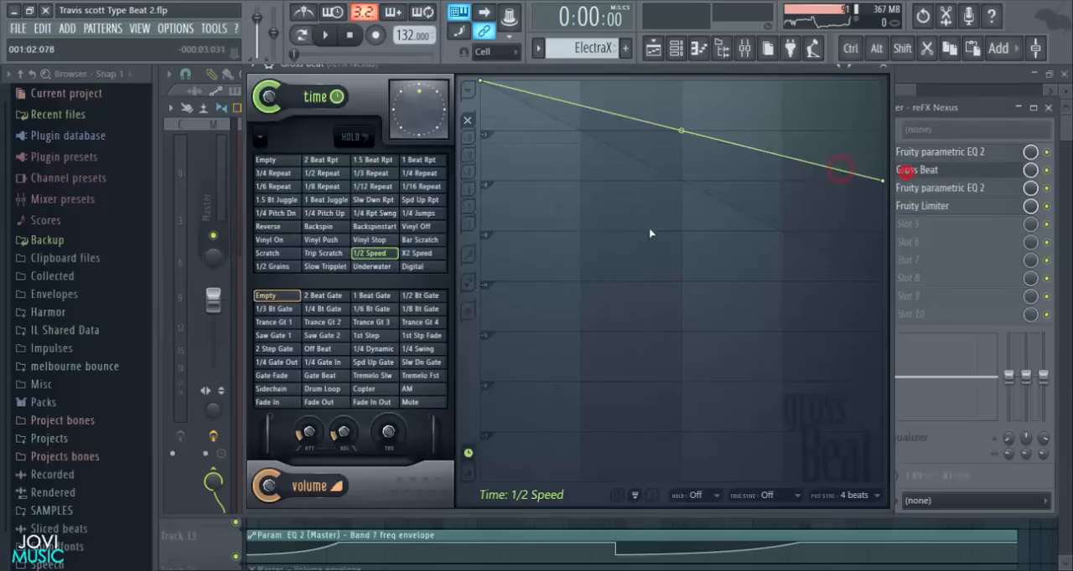
left_click(889, 67)
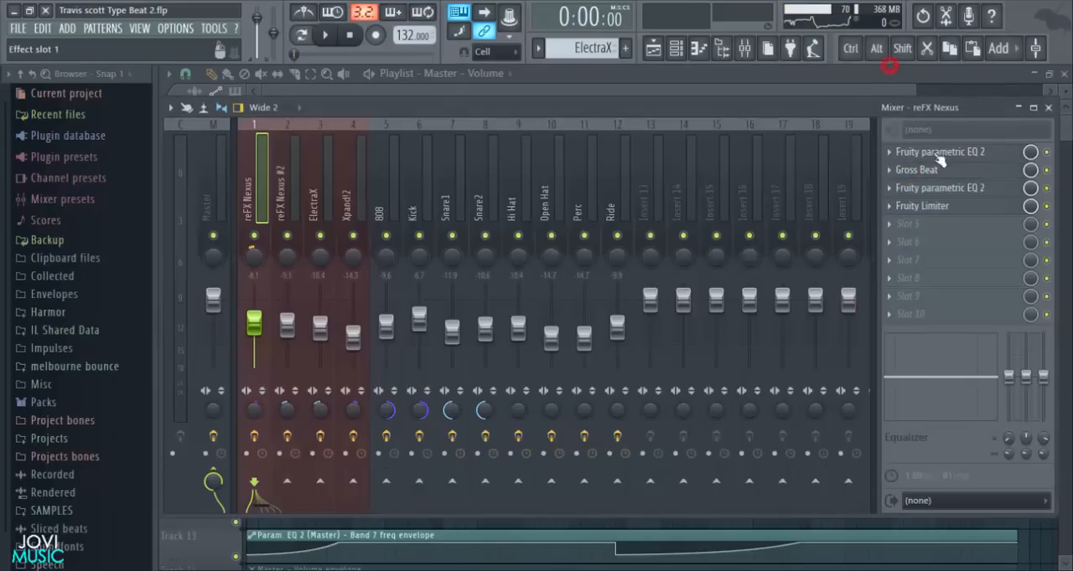
- Examine the compressor settings of the Fruity Limiter on the reFX Nexus mixer track
left_click(922, 206)
left_click_drag(650, 112, 504, 118)
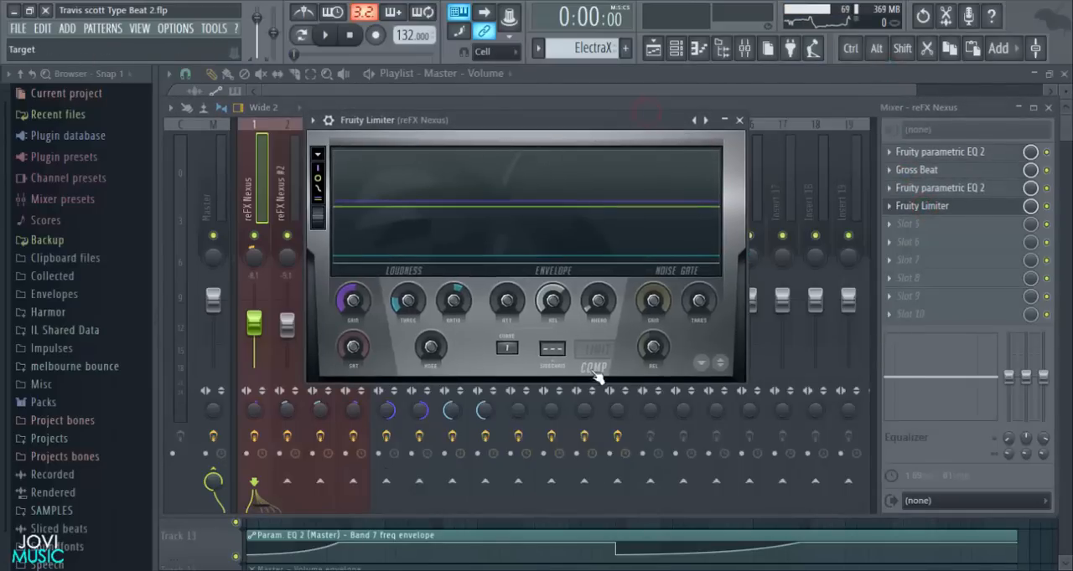
left_click(586, 354)
left_click(593, 368)
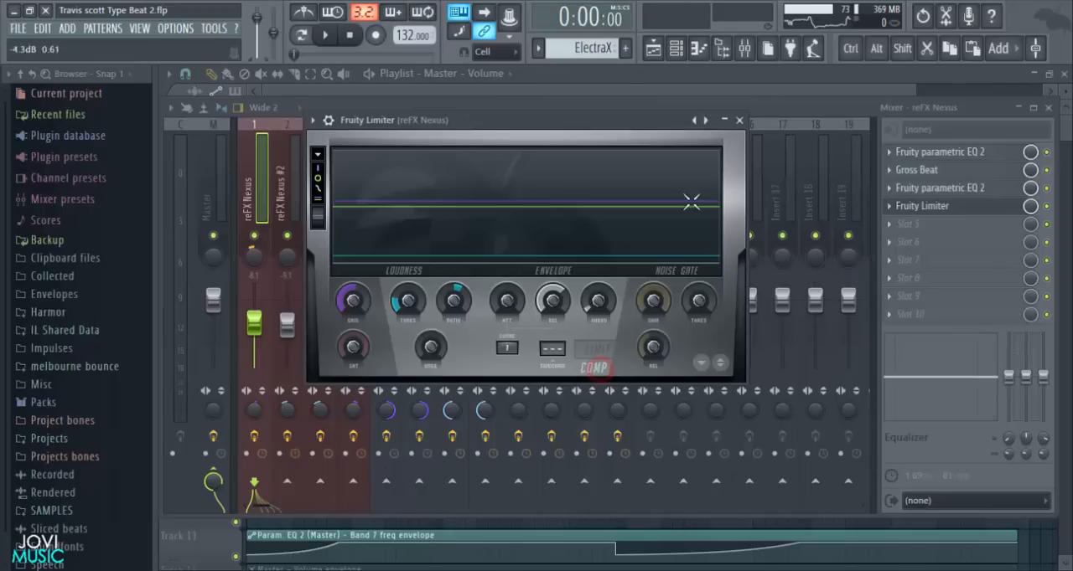
left_click(739, 120)
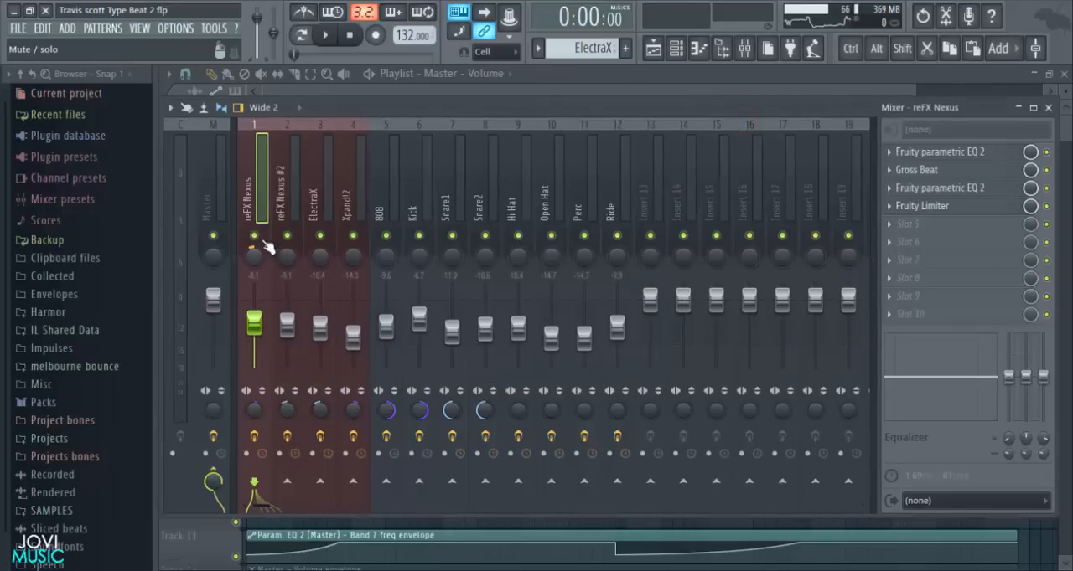
- Solo the reFX Nexus mixer track and watch its Fruity Limiter respond during playback
right_click(257, 239)
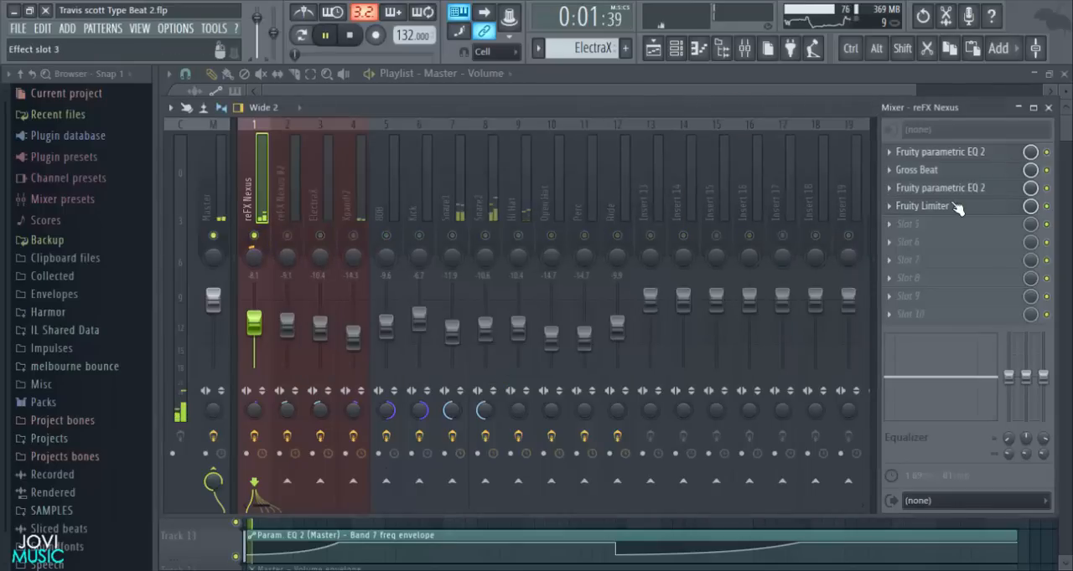
left_click(956, 208)
key("space")
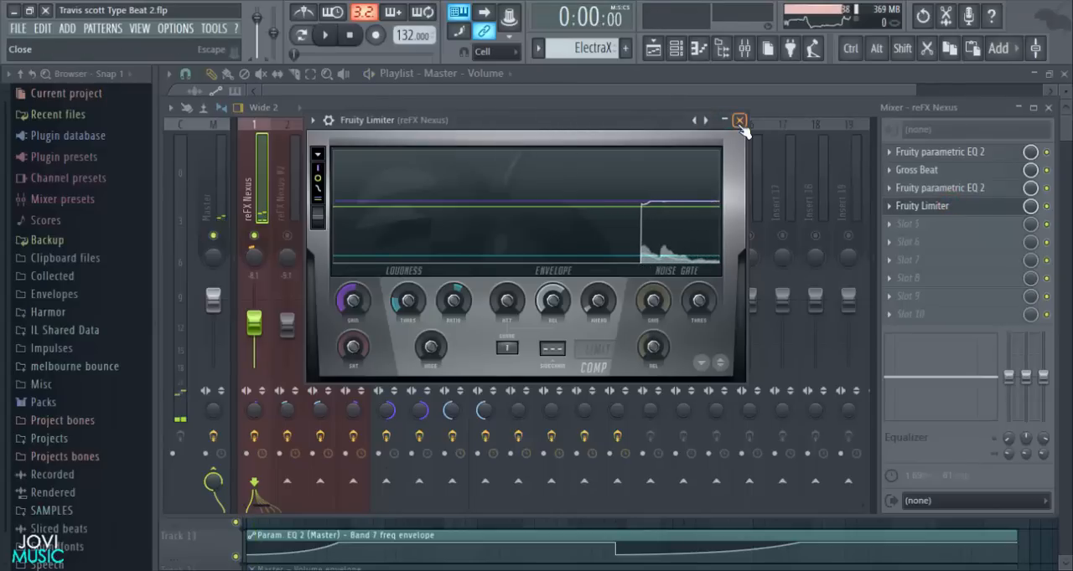
left_click(739, 122)
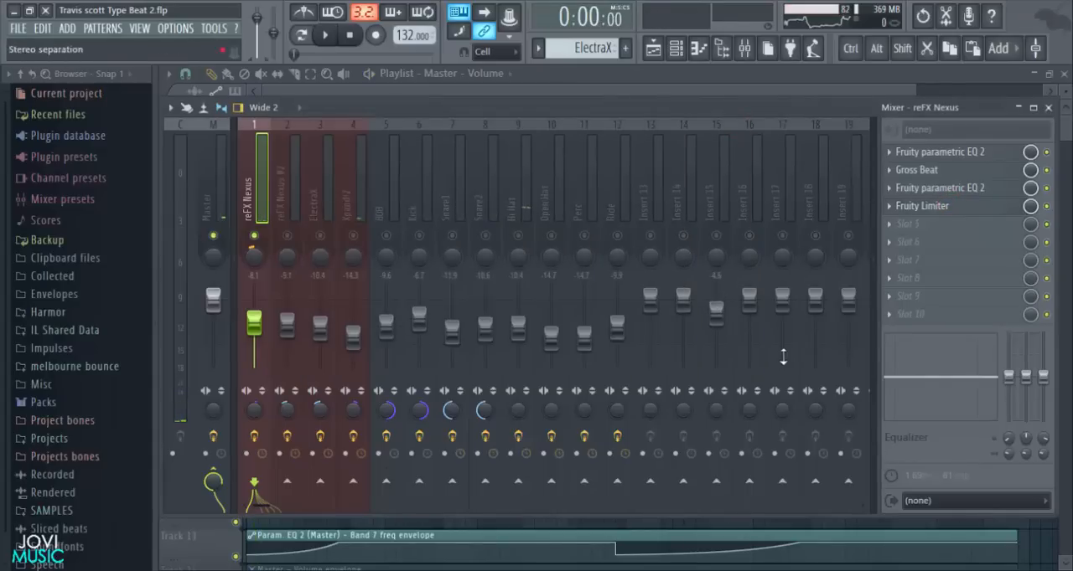
- Unmute the Master volume envelope on Track 14 and mute the rendered audio clip on Track 15
left_click(1030, 547)
scroll(209, 507, "down", 4)
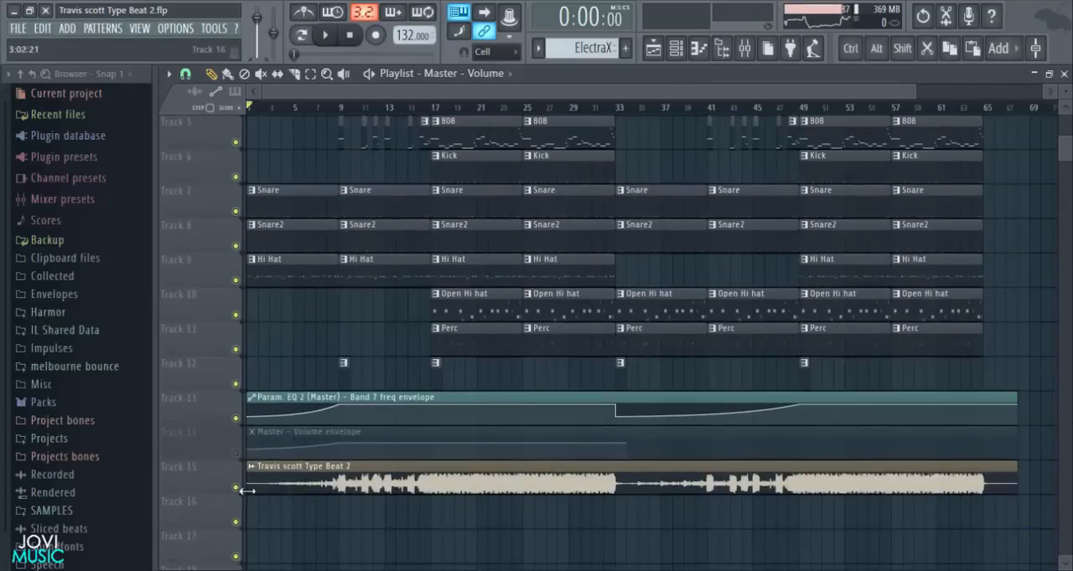
left_click(237, 455)
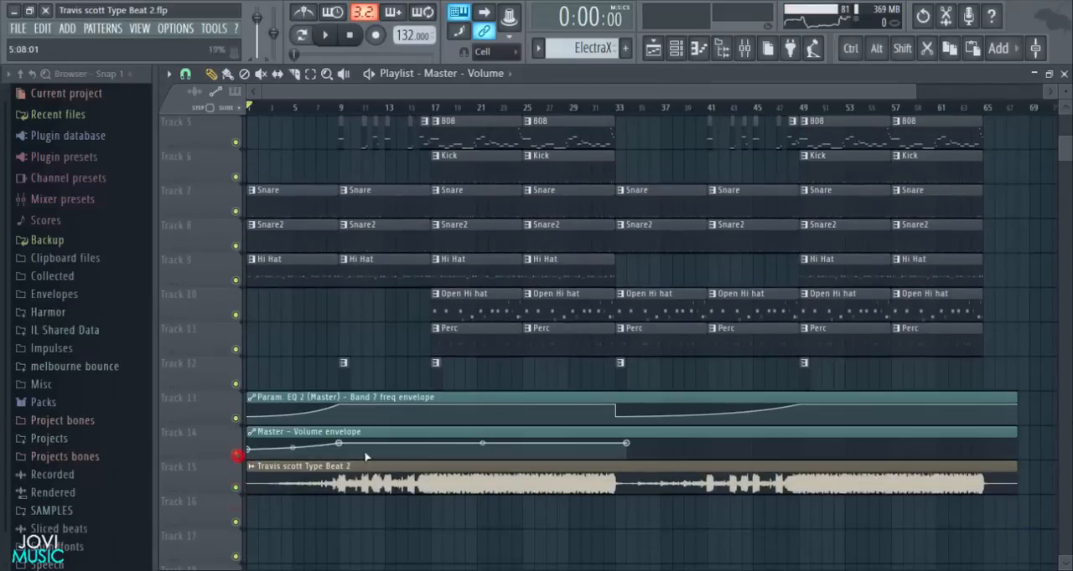
scroll(314, 500, "up", 2)
scroll(310, 499, "down", 4)
left_click(235, 420)
scroll(743, 252, "up", 6)
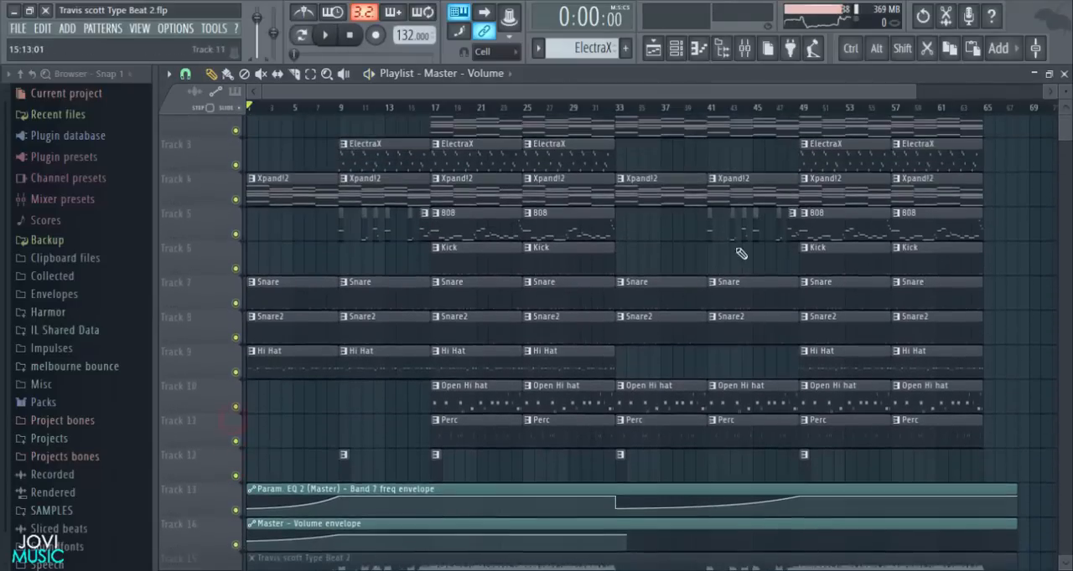
- Recheck the reFX Nexus track's Fruity Limiter and examine the Fruity Reeverb 2 settings on the reFX Nexus #2 track
left_click(744, 48)
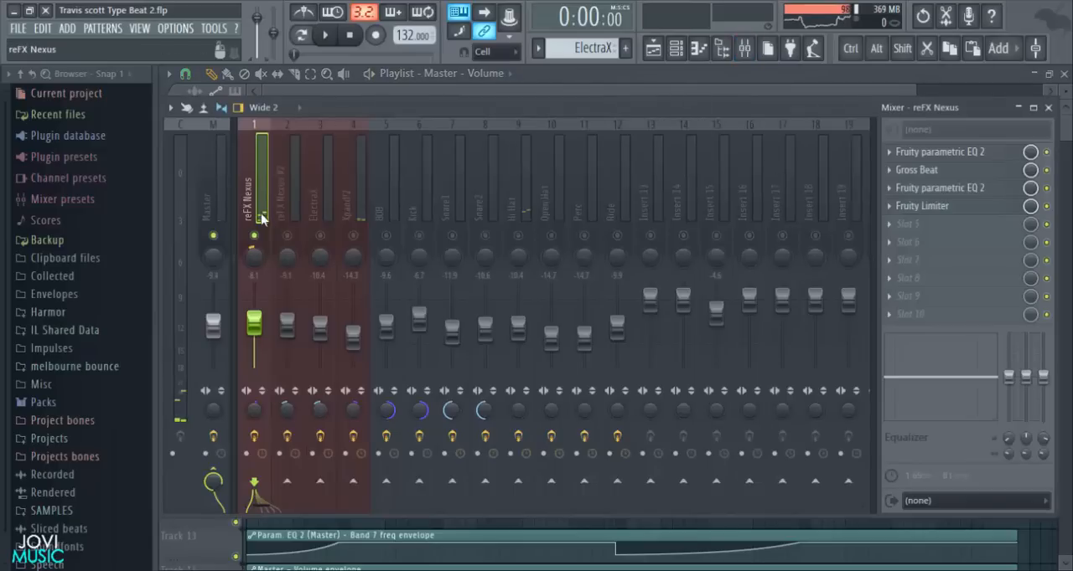
left_click(906, 207)
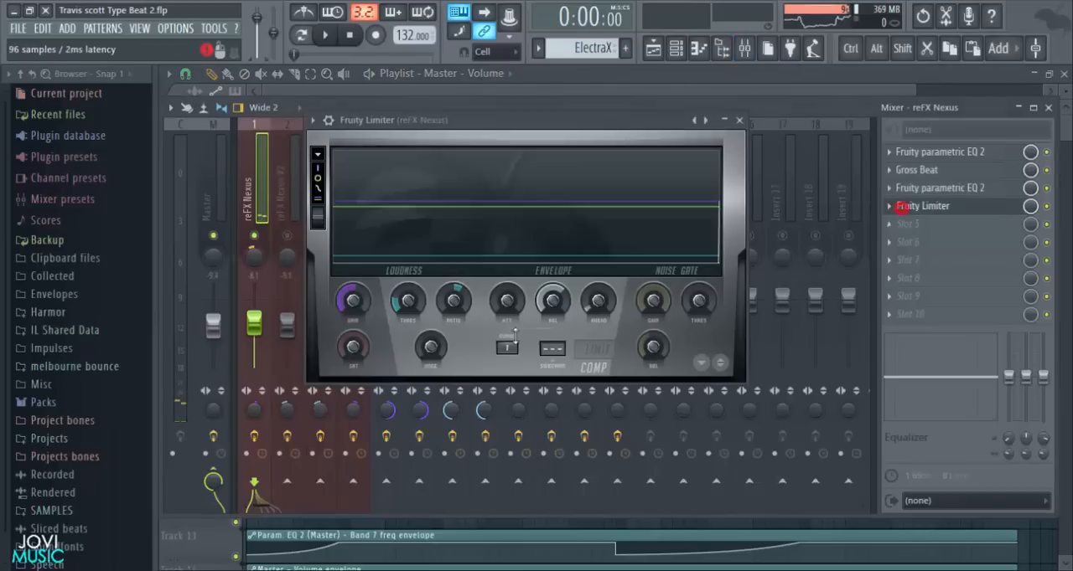
left_click(741, 121)
left_click(290, 191)
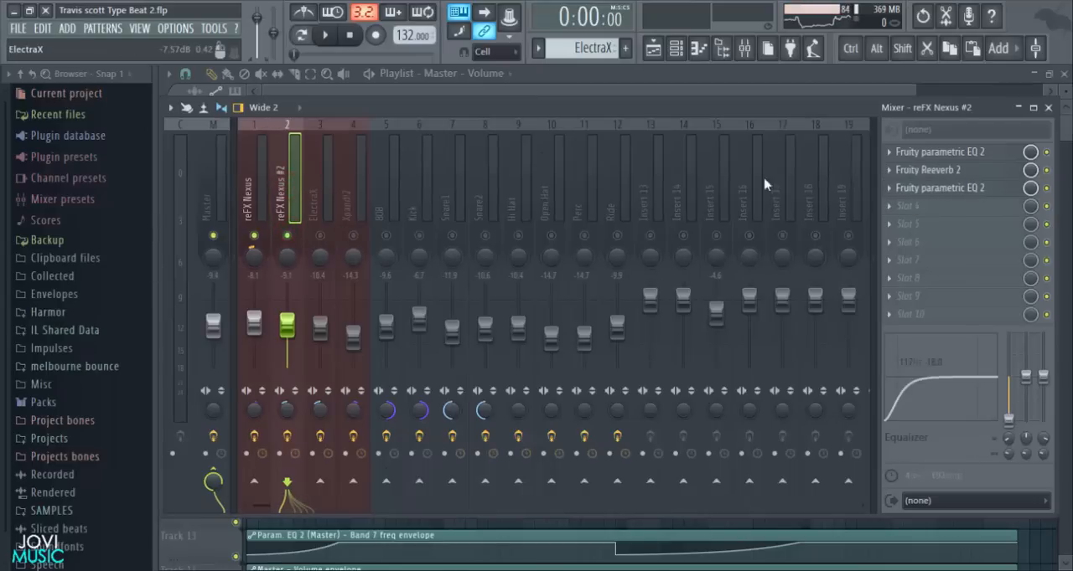
left_click(925, 172)
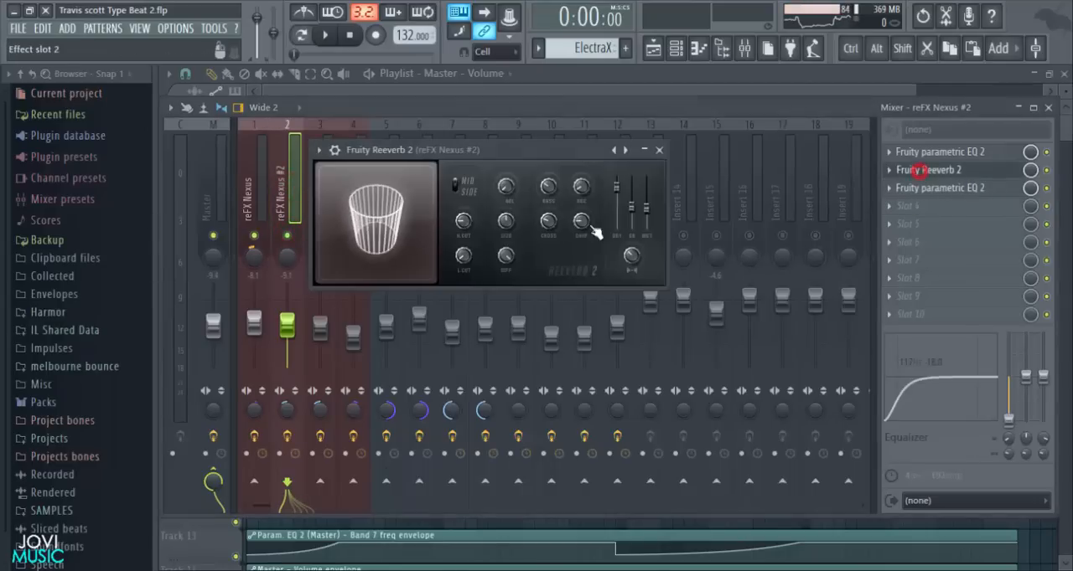
left_click(655, 150)
- Select the ElectraX mixer track and examine its first Fruity parametric EQ 2
left_click(327, 187)
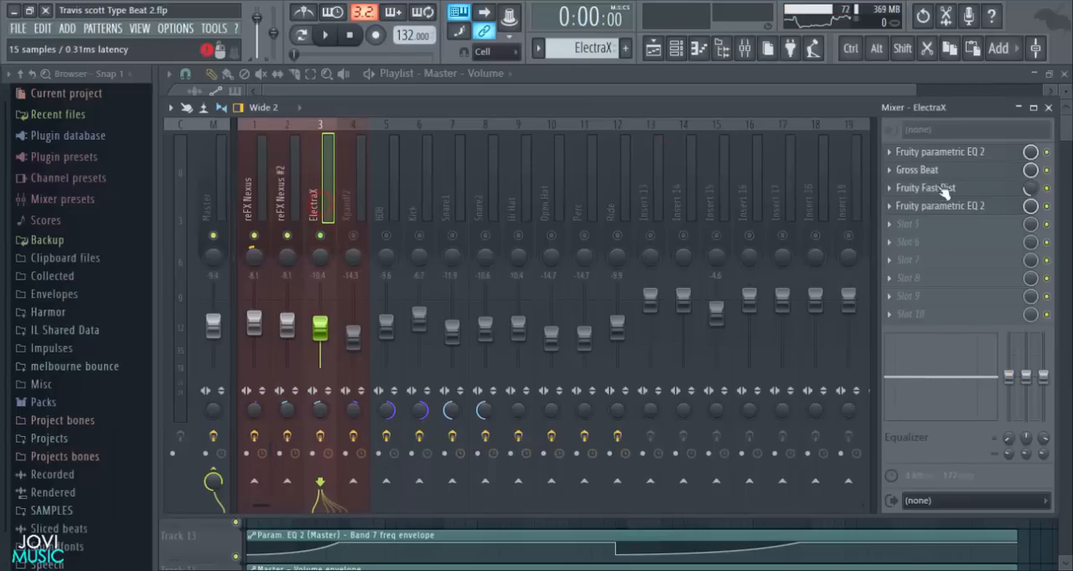
left_click(936, 153)
left_click_drag(732, 181, 673, 136)
- Examine the ElectraX instrument's plugin settings and its patch in the plugin editor
left_click(676, 47)
left_click(387, 212)
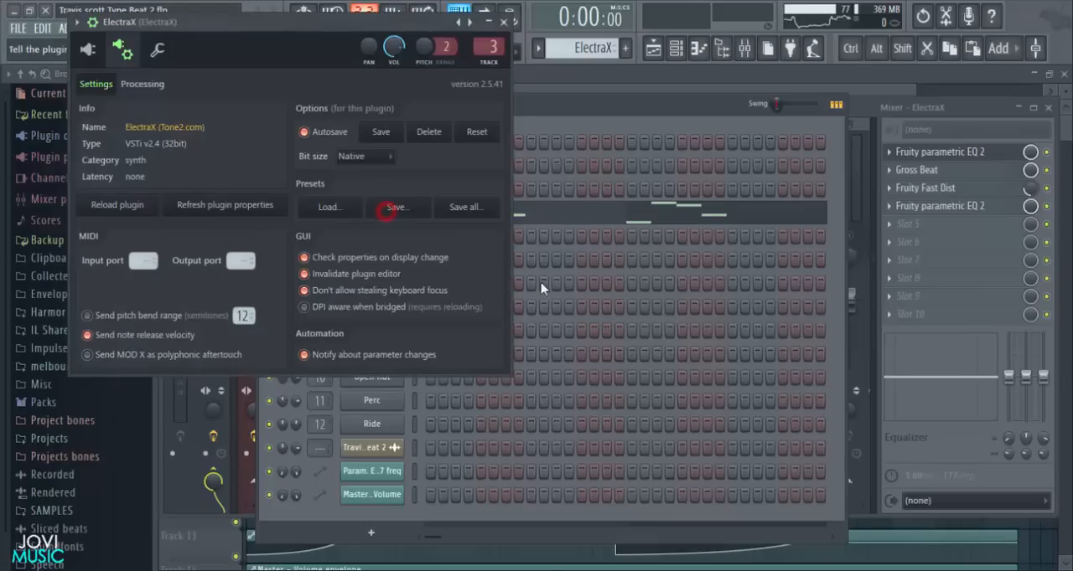
left_click(121, 52)
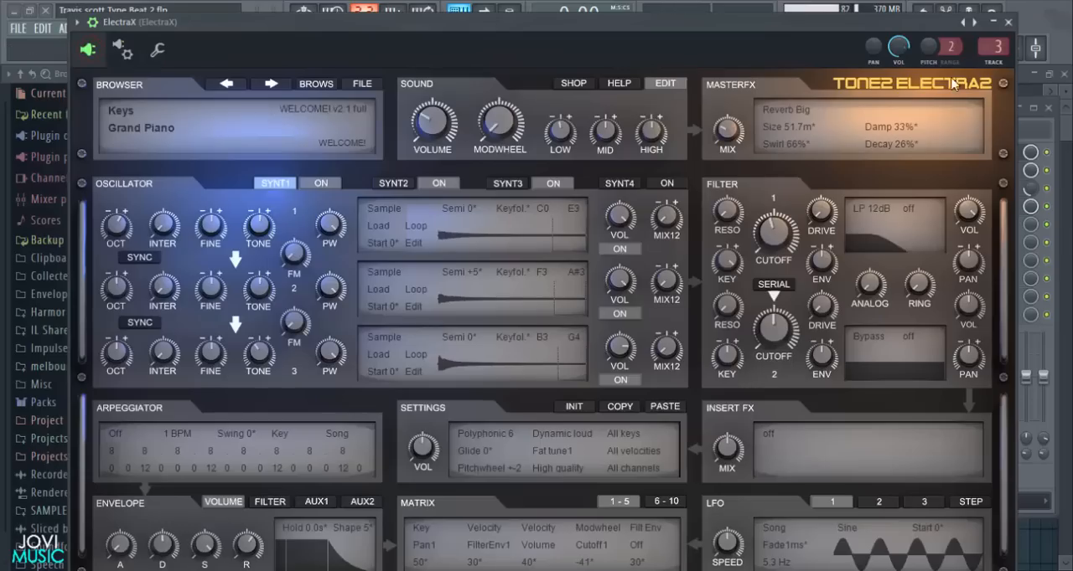
left_click(1012, 22)
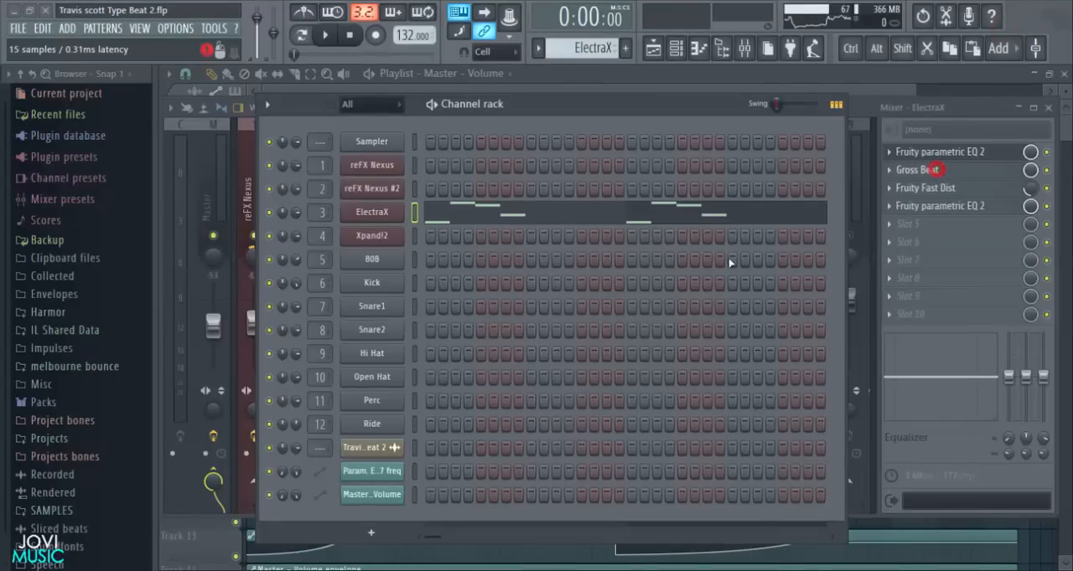
- Examine the Gross Beat, Fruity Fast Dist and second Fruity parametric EQ 2 effects on the ElectraX mixer track
left_click(917, 170)
left_click(806, 148)
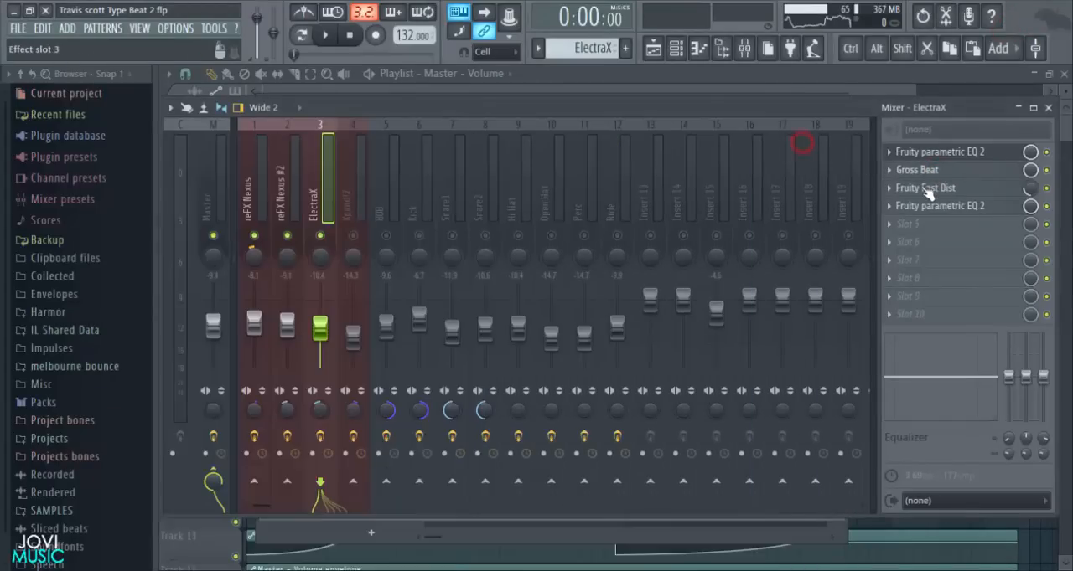
left_click(925, 189)
left_click(701, 148)
left_click(940, 206)
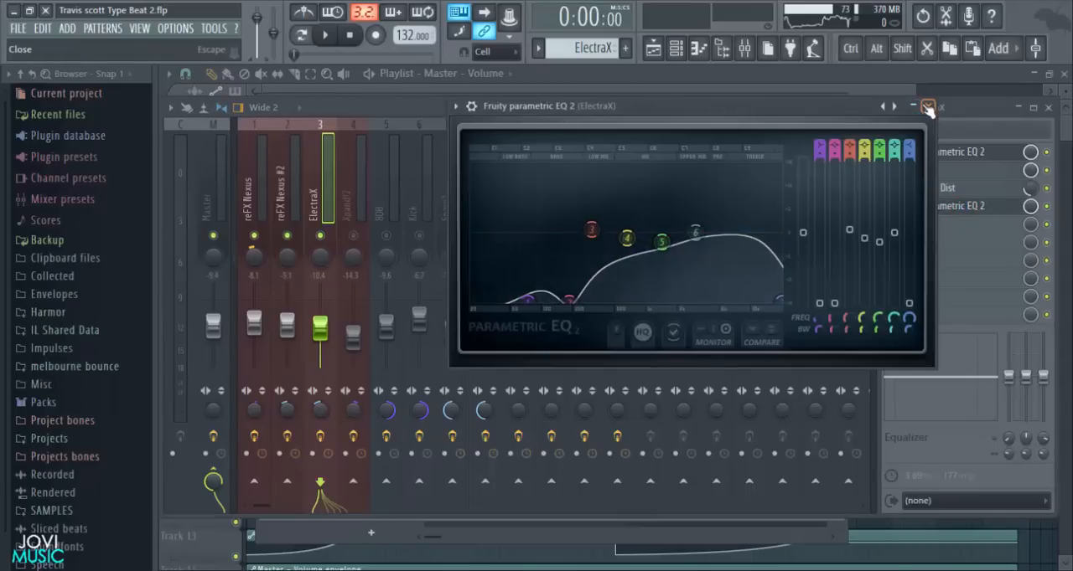
left_click(927, 107)
- Unmute and select the Xpand!2 mixer track and examine its Fruity parametric EQ 2 curve
left_click(348, 181)
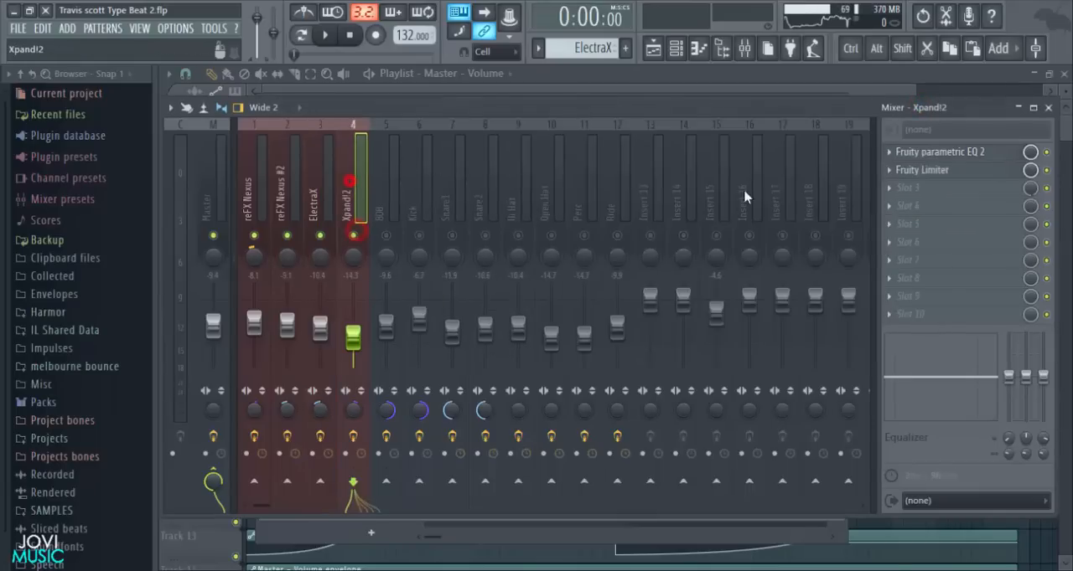
left_click(929, 148)
left_click_drag(721, 143, 671, 143)
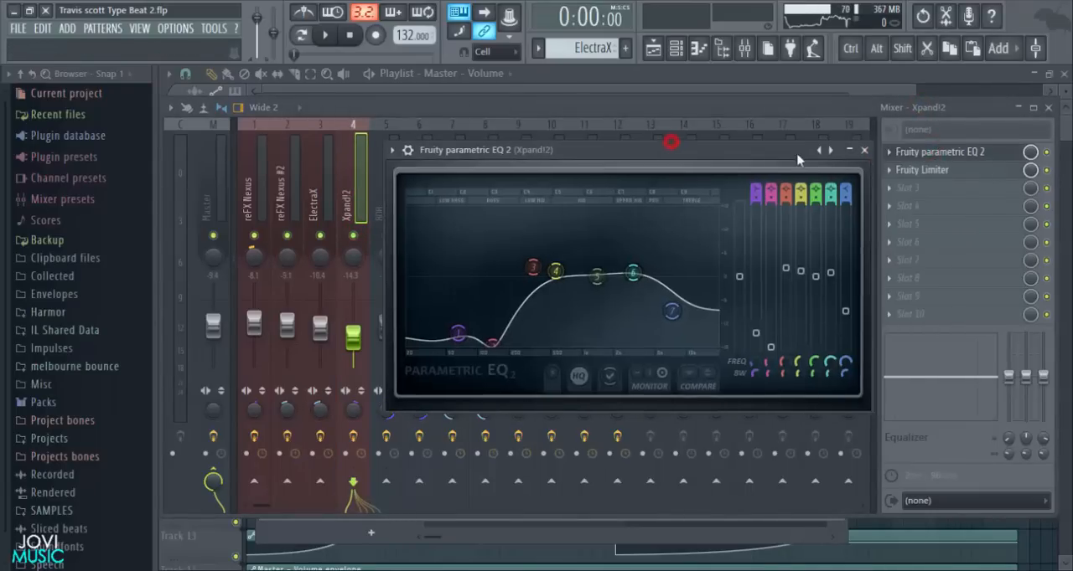
left_click(864, 150)
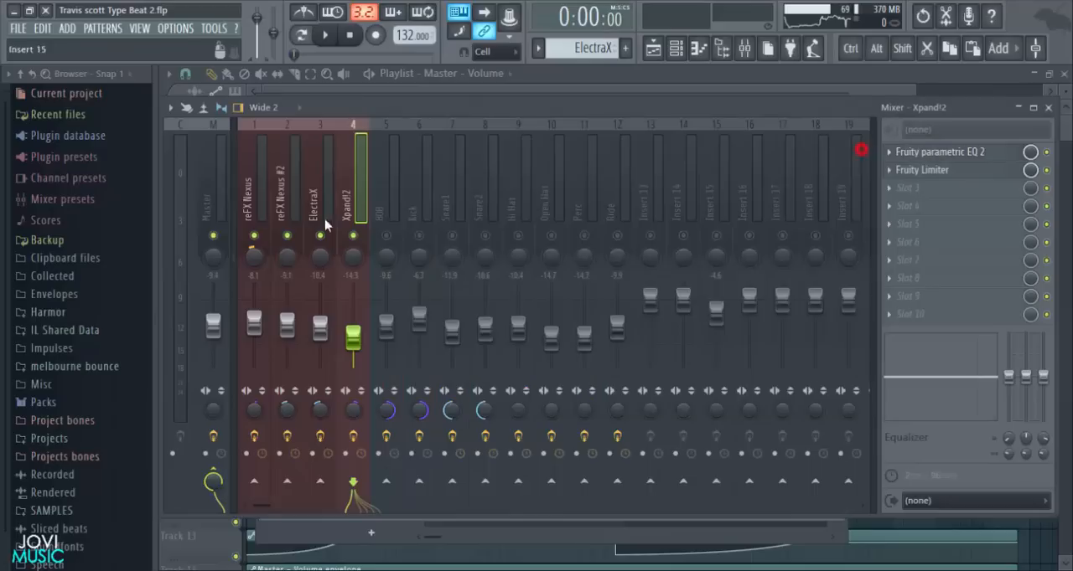
- Select the unmuted 808 mixer track to examine its Fruity Limiter, and unmute and select the Kick track
left_click(392, 192)
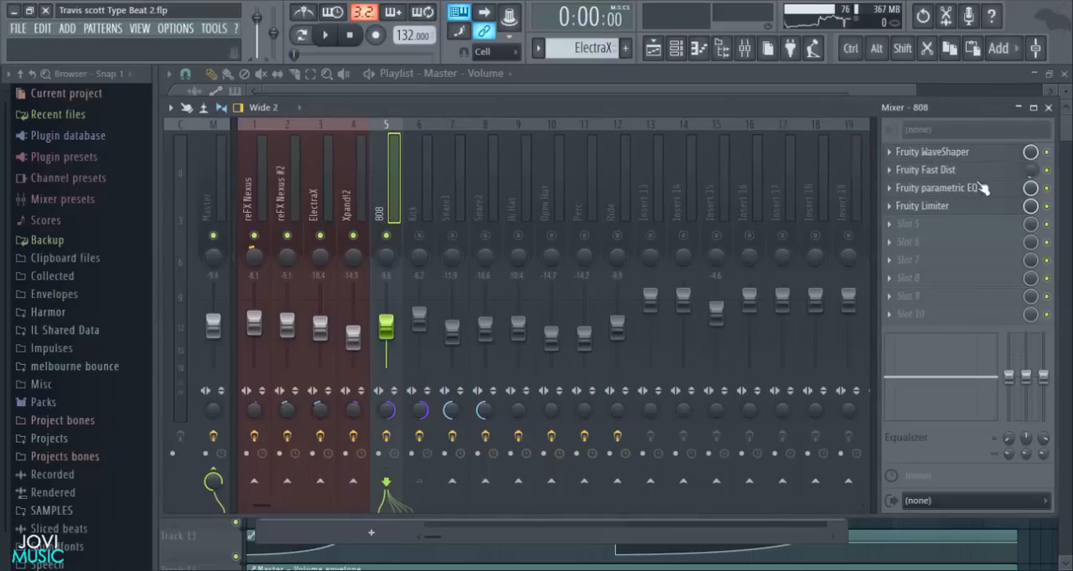
left_click(920, 208)
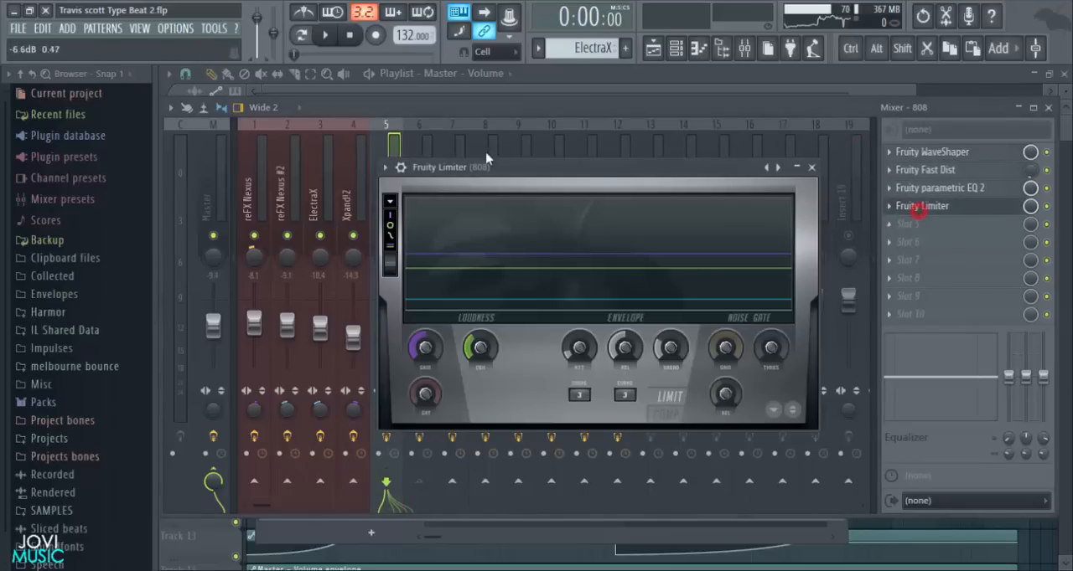
left_click(811, 168)
left_click(422, 188)
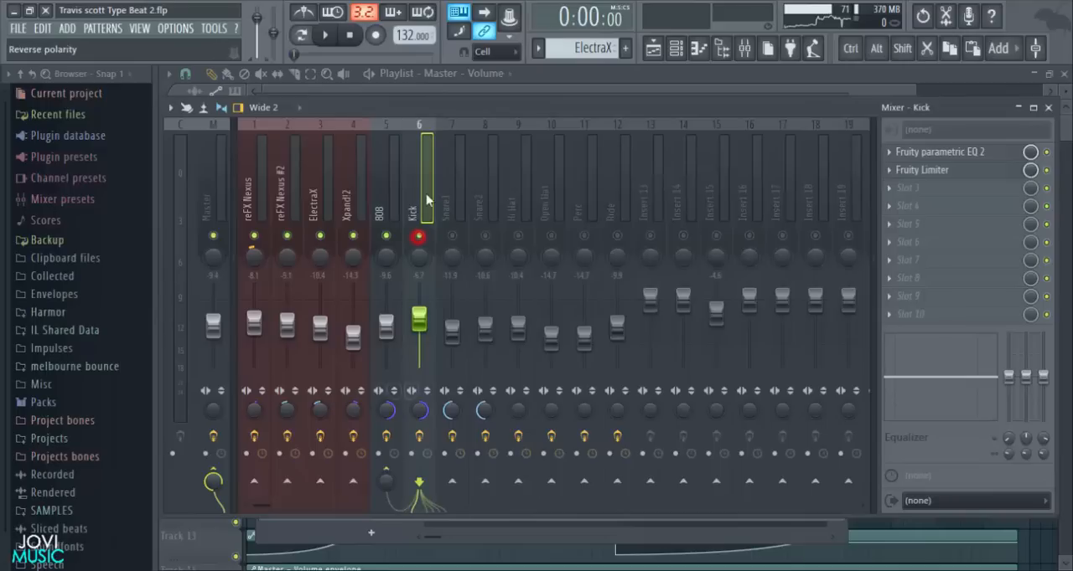
- Return to the 808 mixer track and examine the compressor settings of its Fruity Limiter
left_click(391, 198)
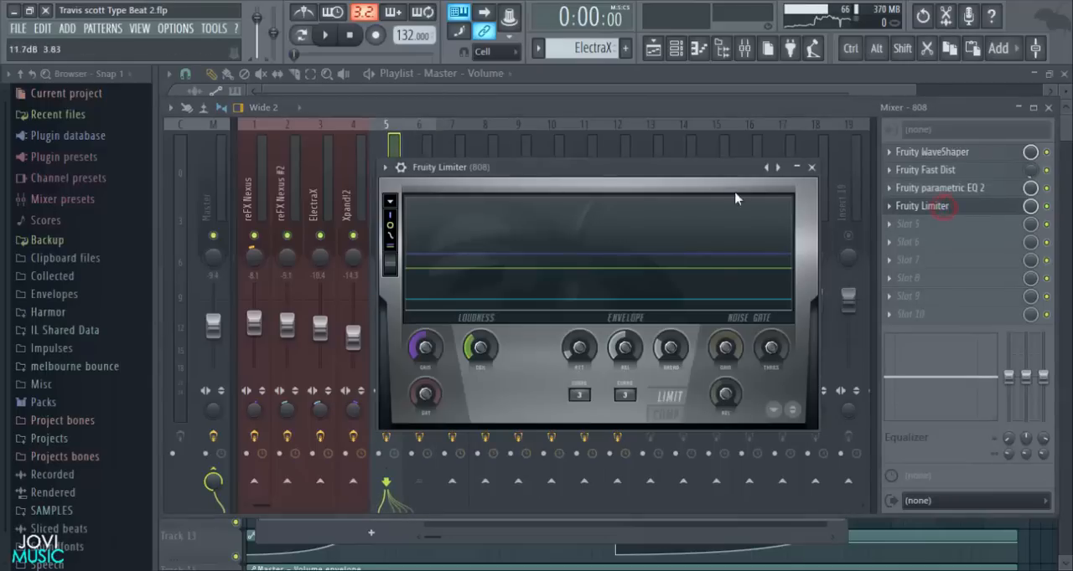
left_click(665, 413)
left_click_drag(661, 173, 614, 107)
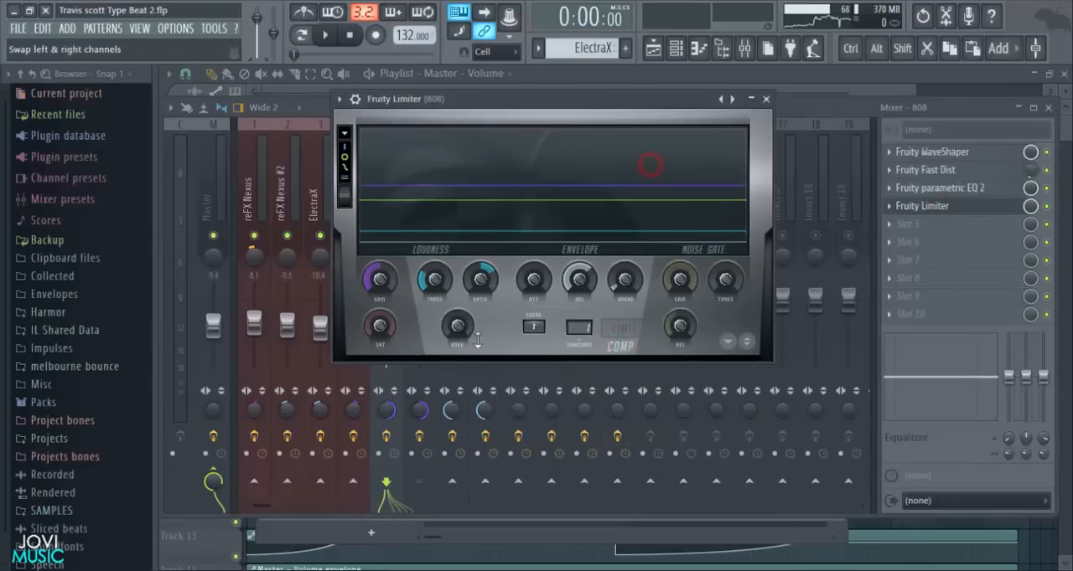
left_click(766, 100)
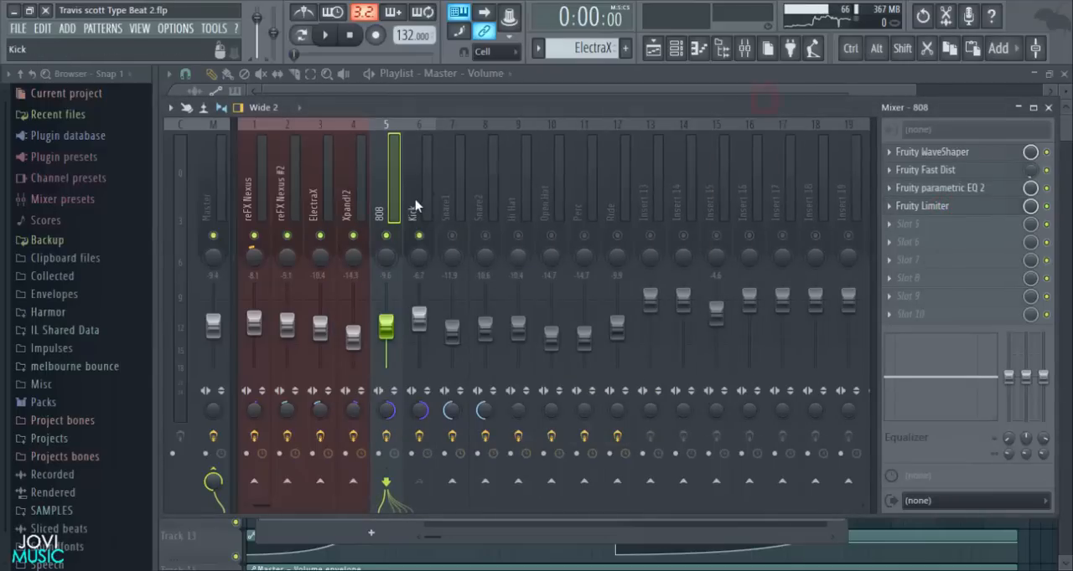
- Unmute all remaining mixer tracks and close the mixer to return to the playlist
right_click(452, 237)
right_click(453, 237)
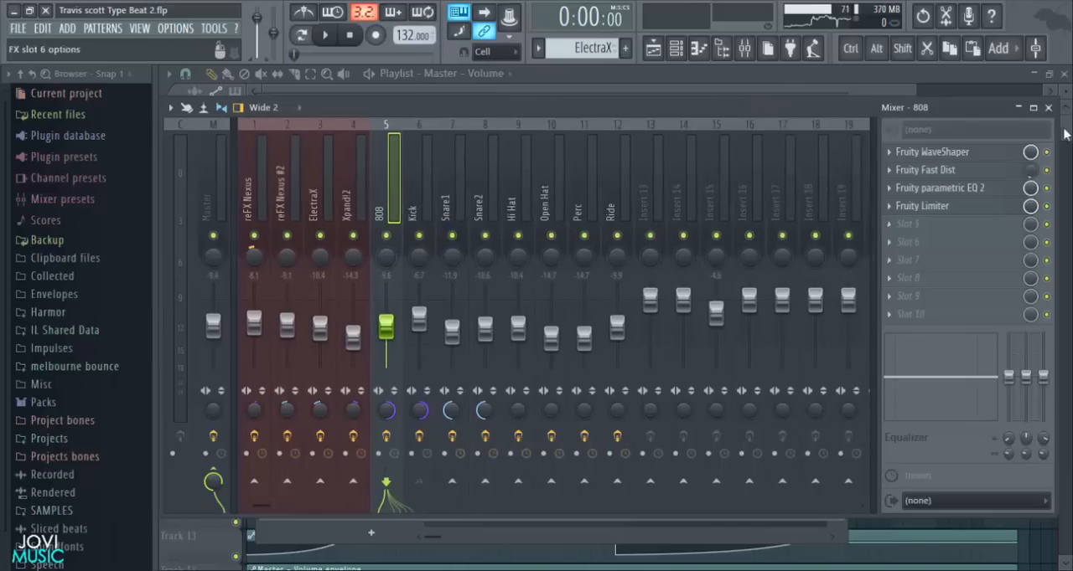
left_click(1048, 107)
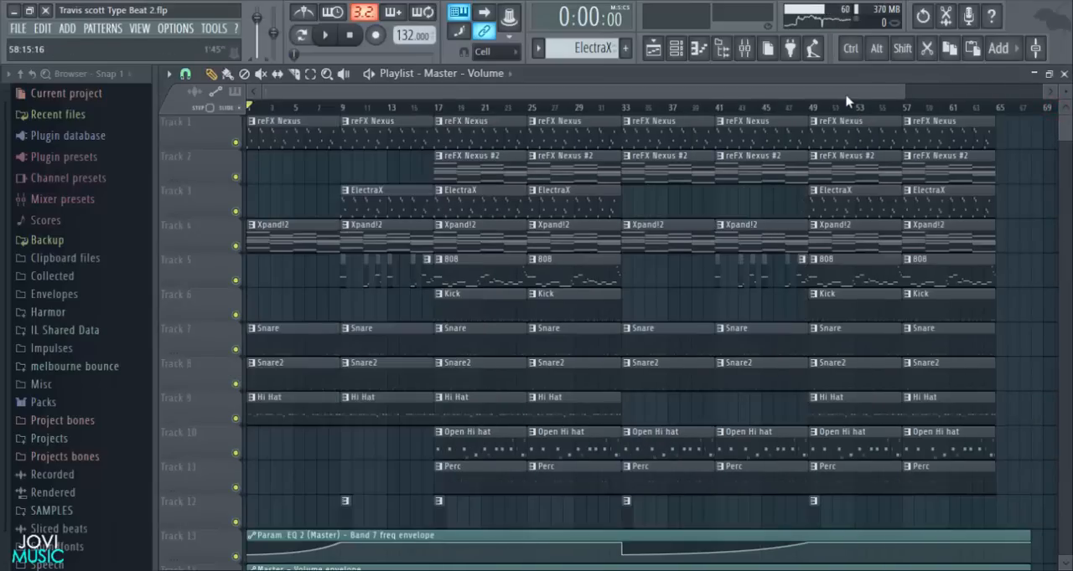